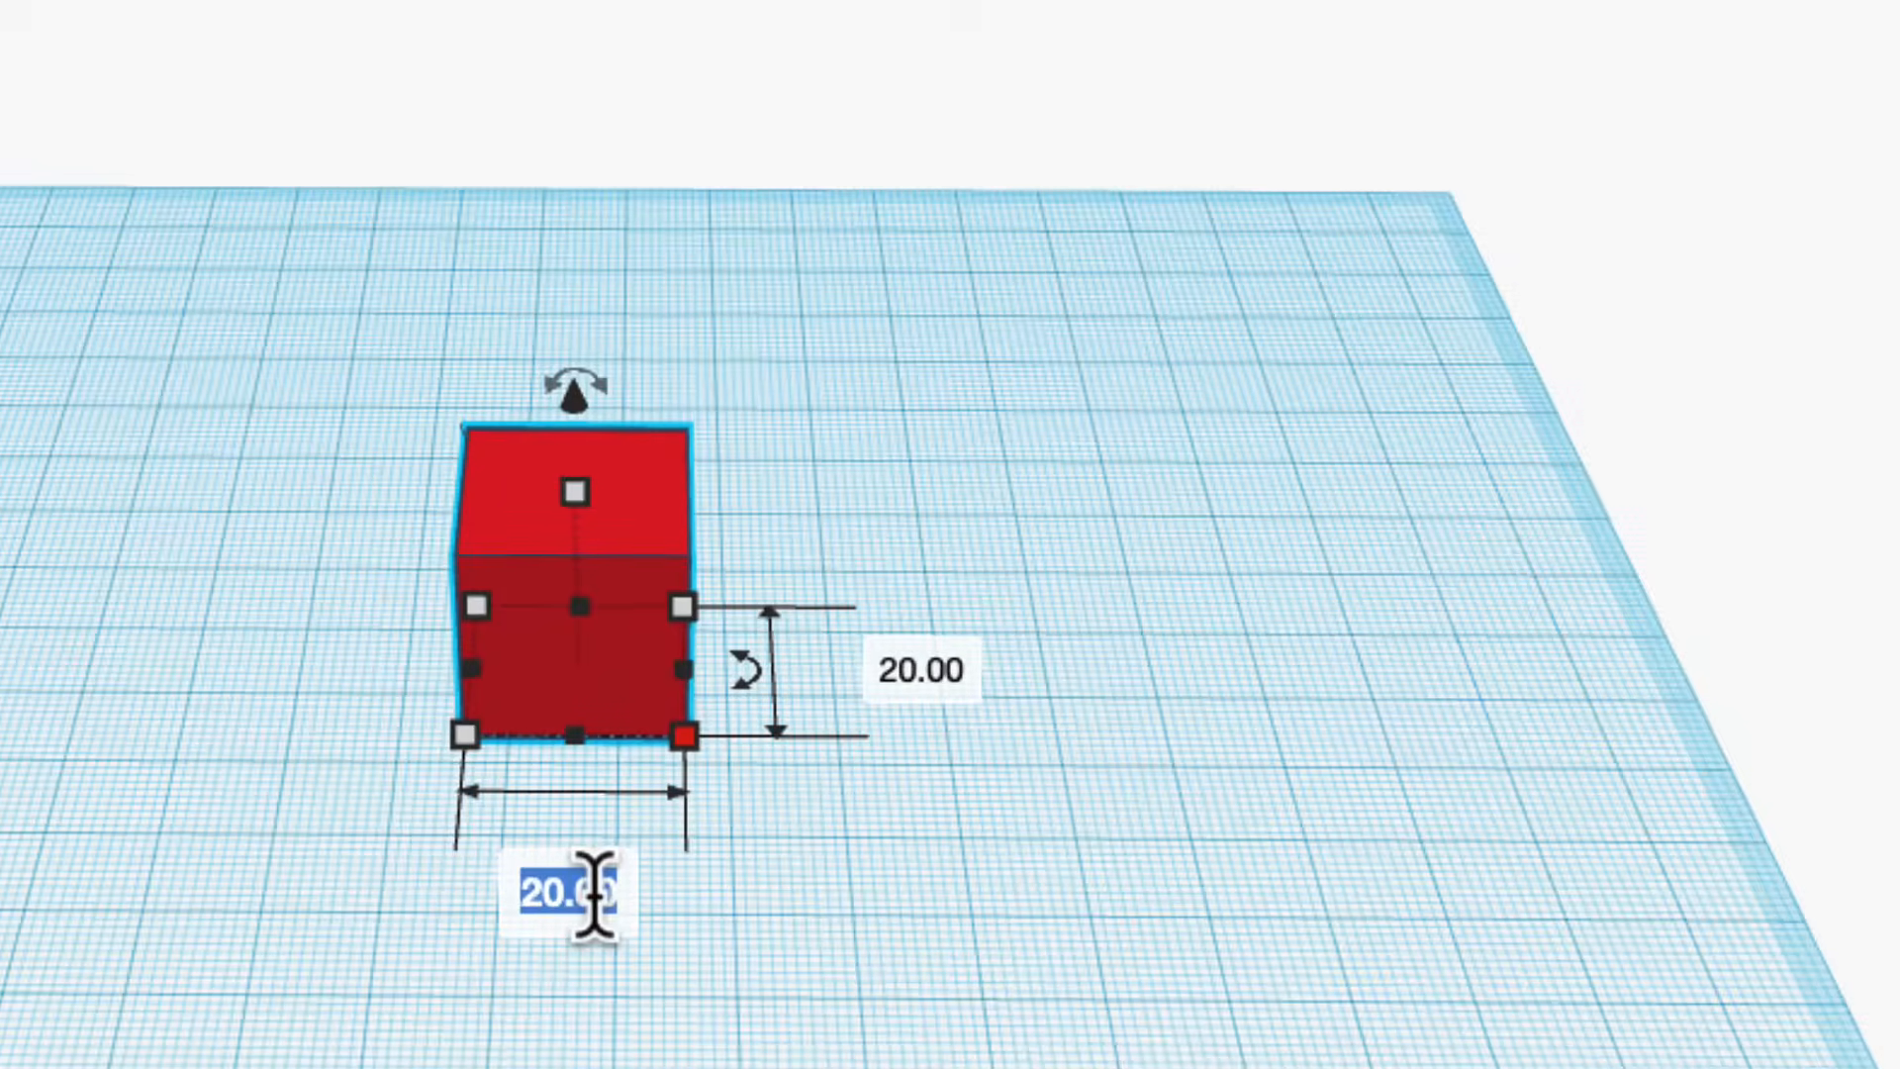
# Set the red box's base to 80 mm by 30 mm and shift it 21 mm in the negative X direction.
pyautogui.write('80')
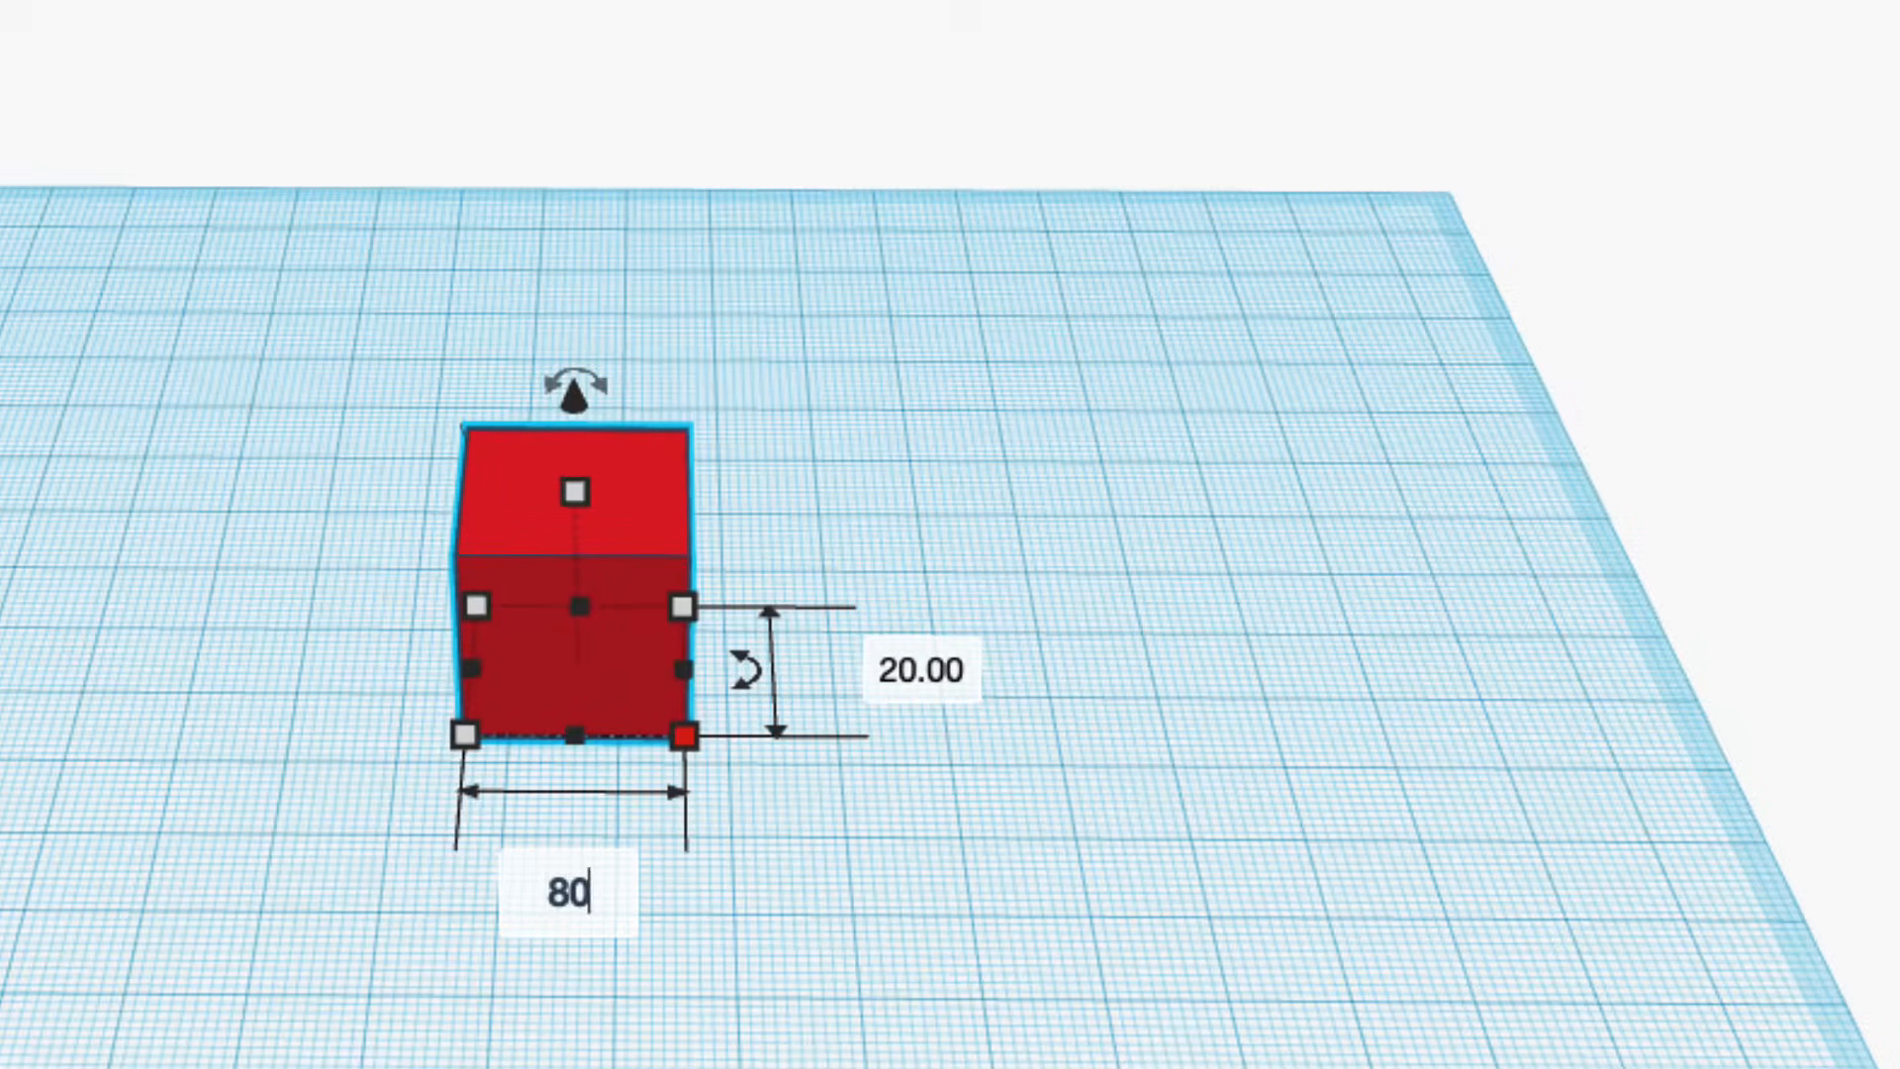
pyautogui.press('Return')
pyautogui.click(1569, 670)
pyautogui.write('30')
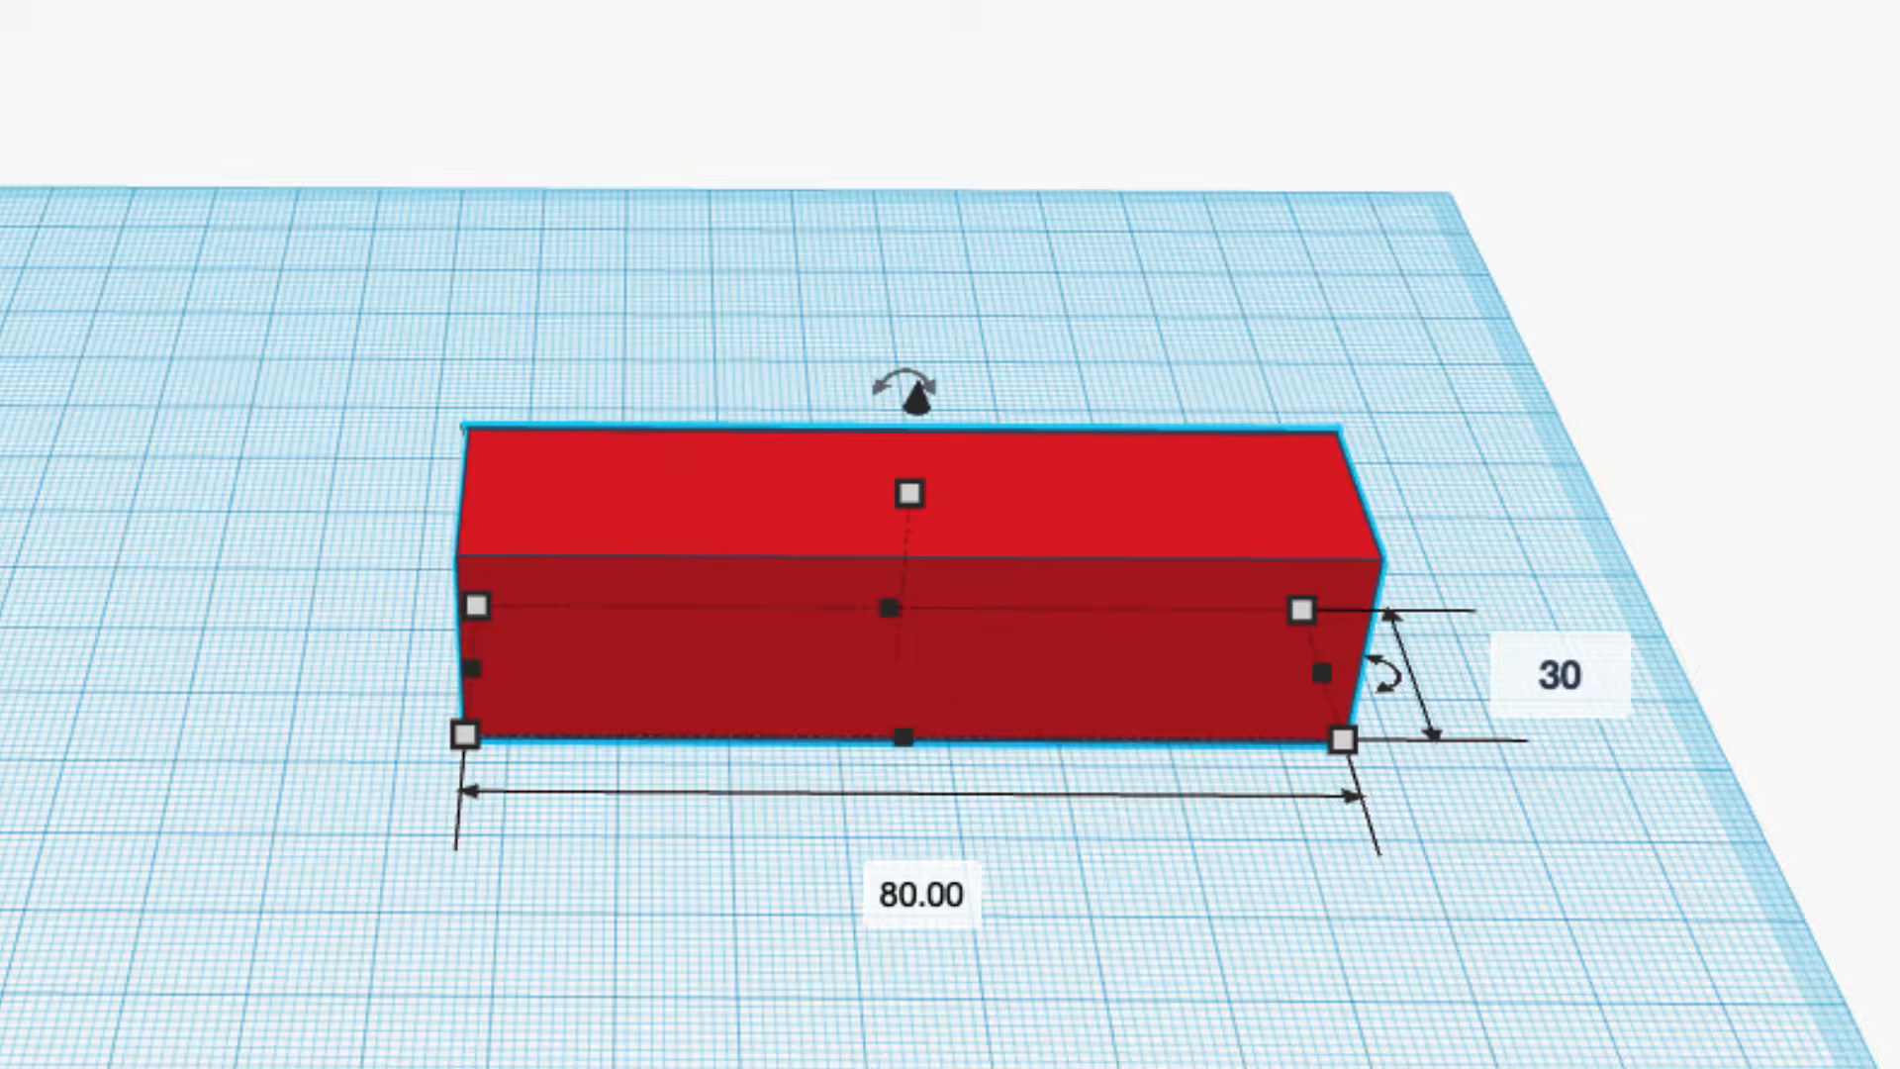
pyautogui.press('Return')
pyautogui.moveTo(1262, 762); pyautogui.dragTo(1005, 750)
# Set the red box's height to 5 mm to make it a flat plate.
pyautogui.moveTo(679, 530)
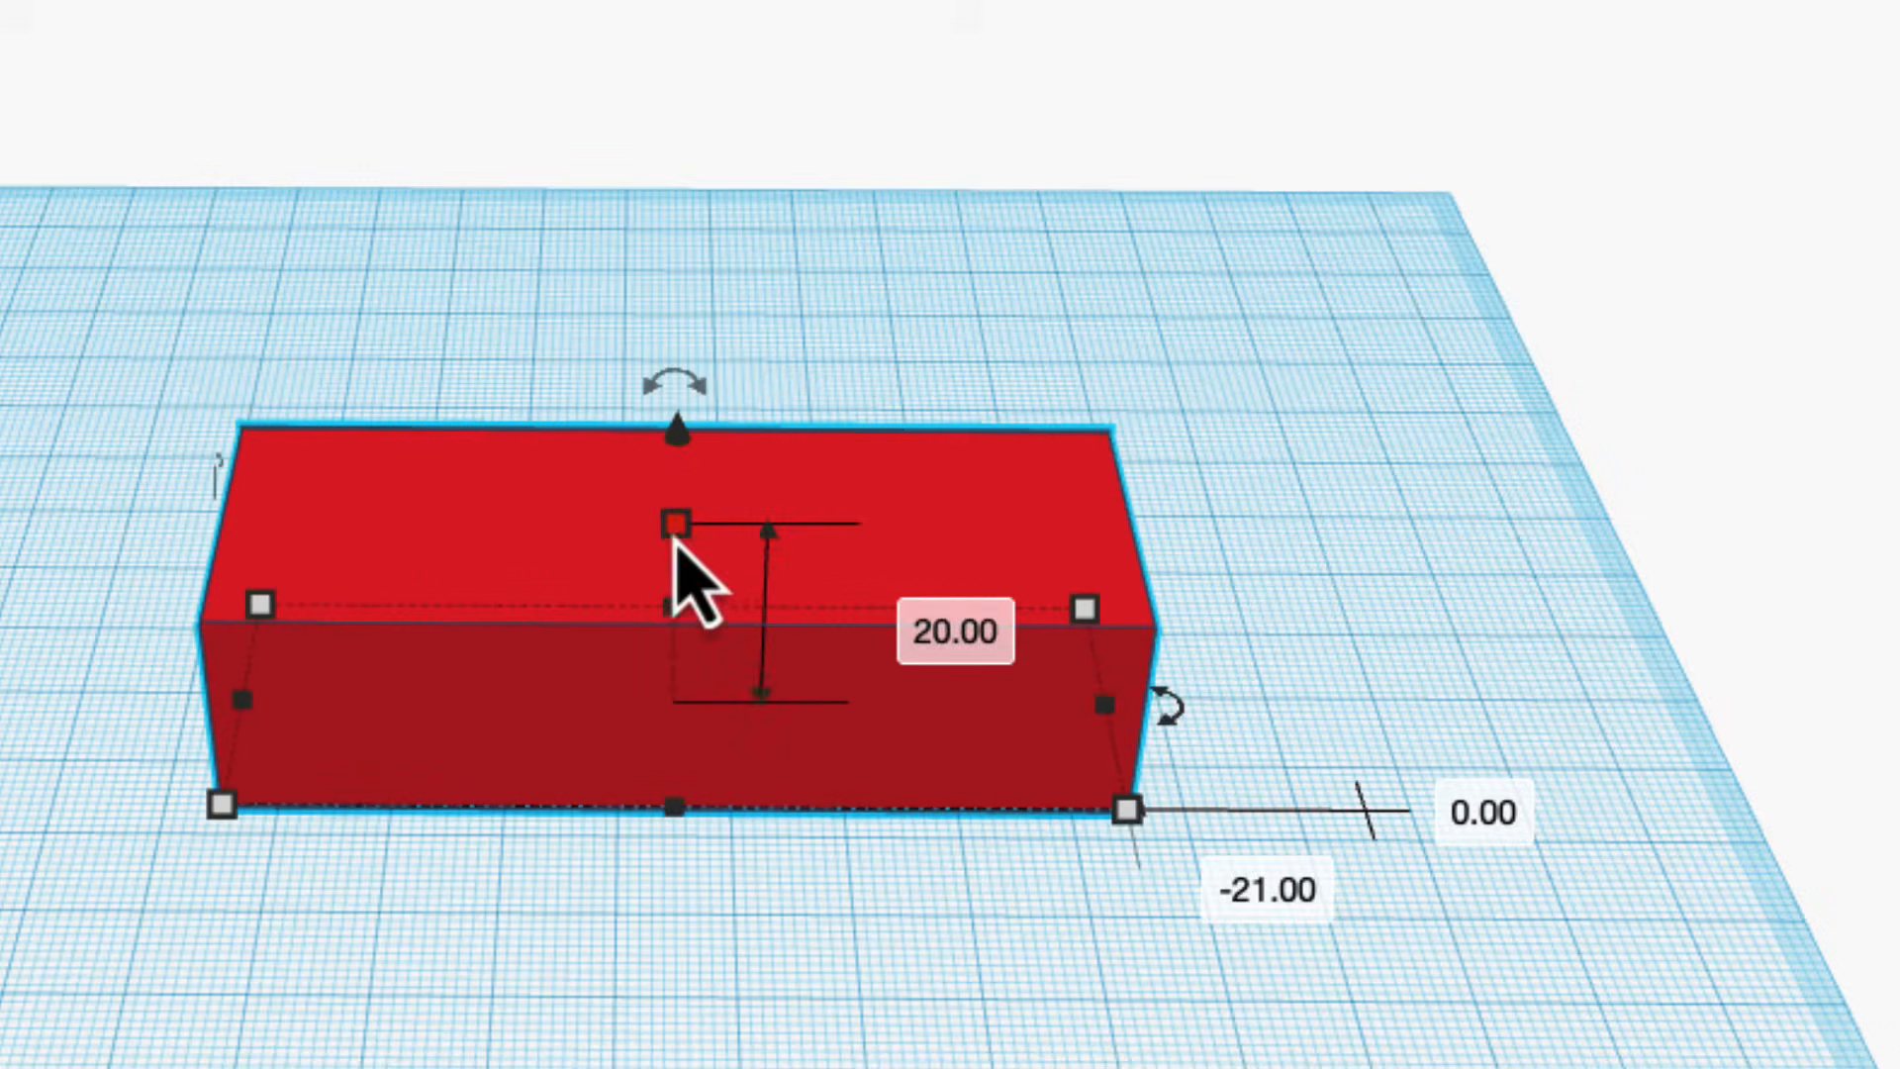
pyautogui.click(890, 614)
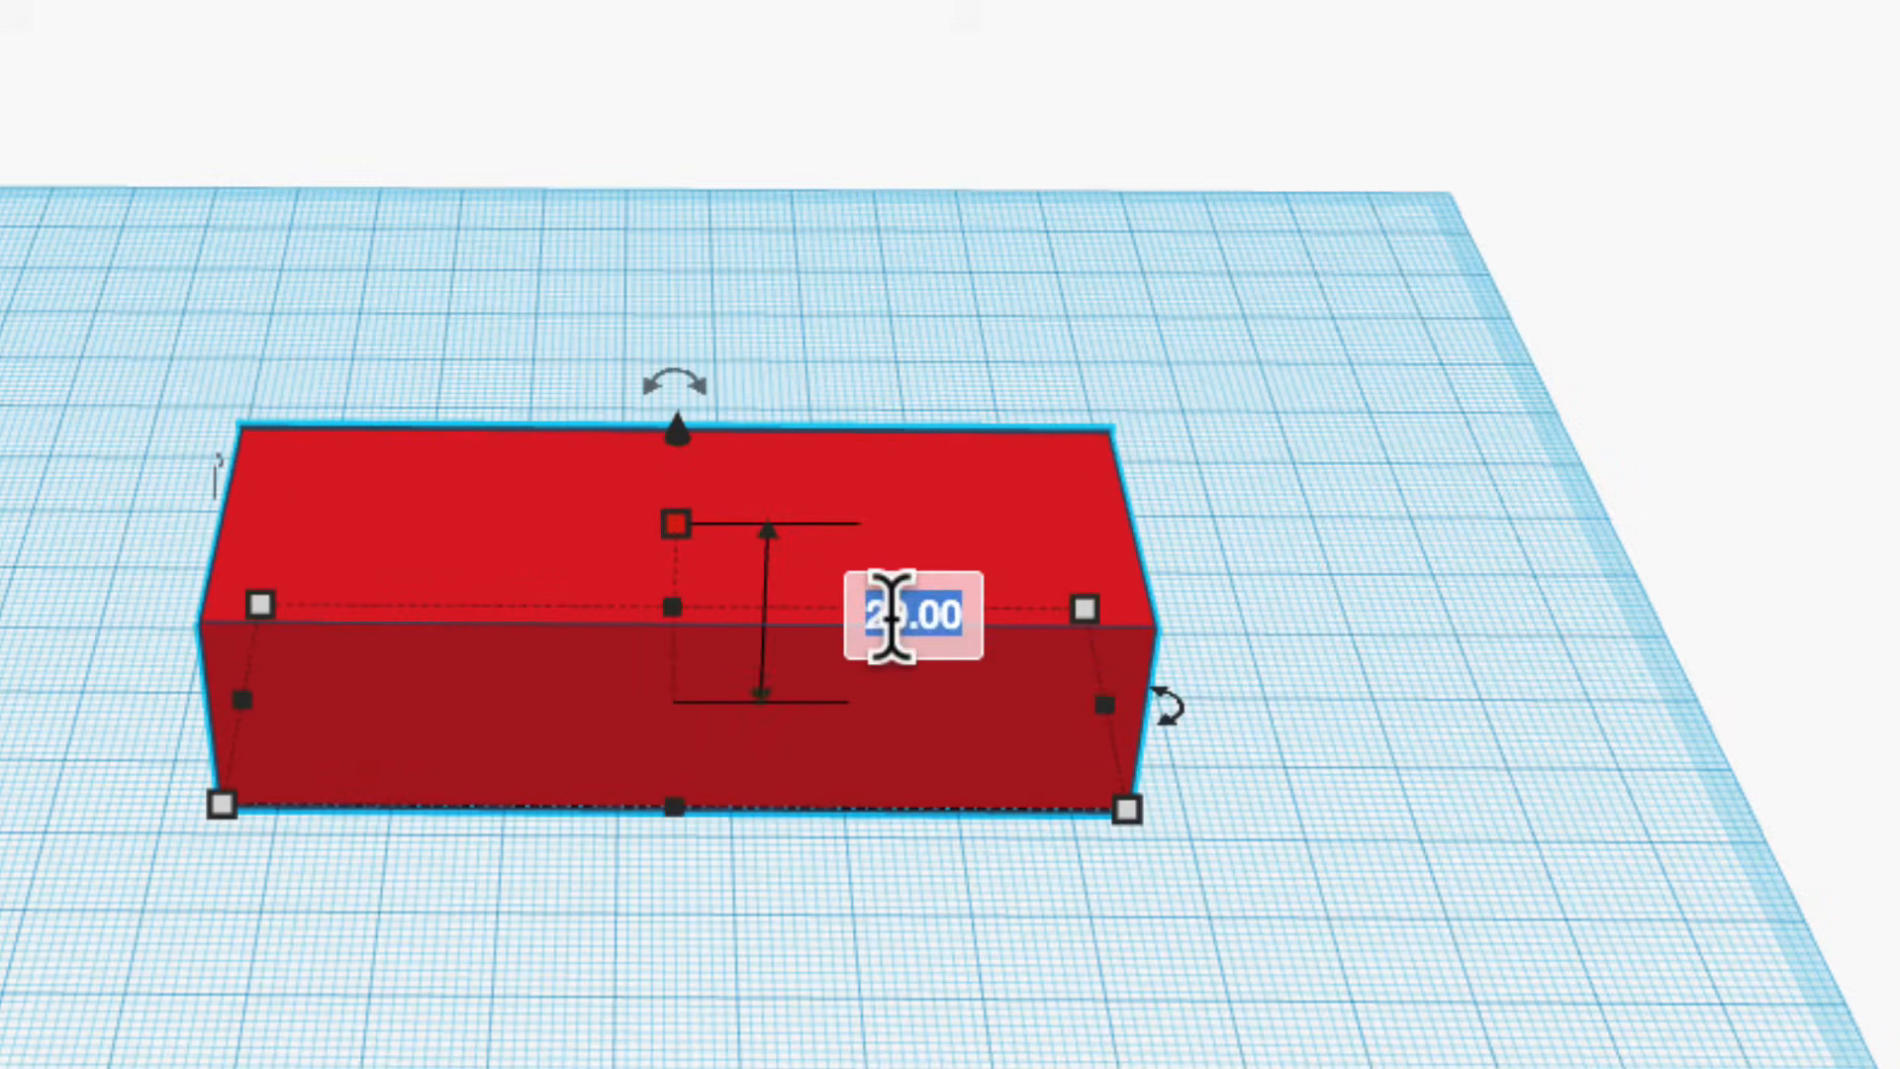
pyautogui.write('5')
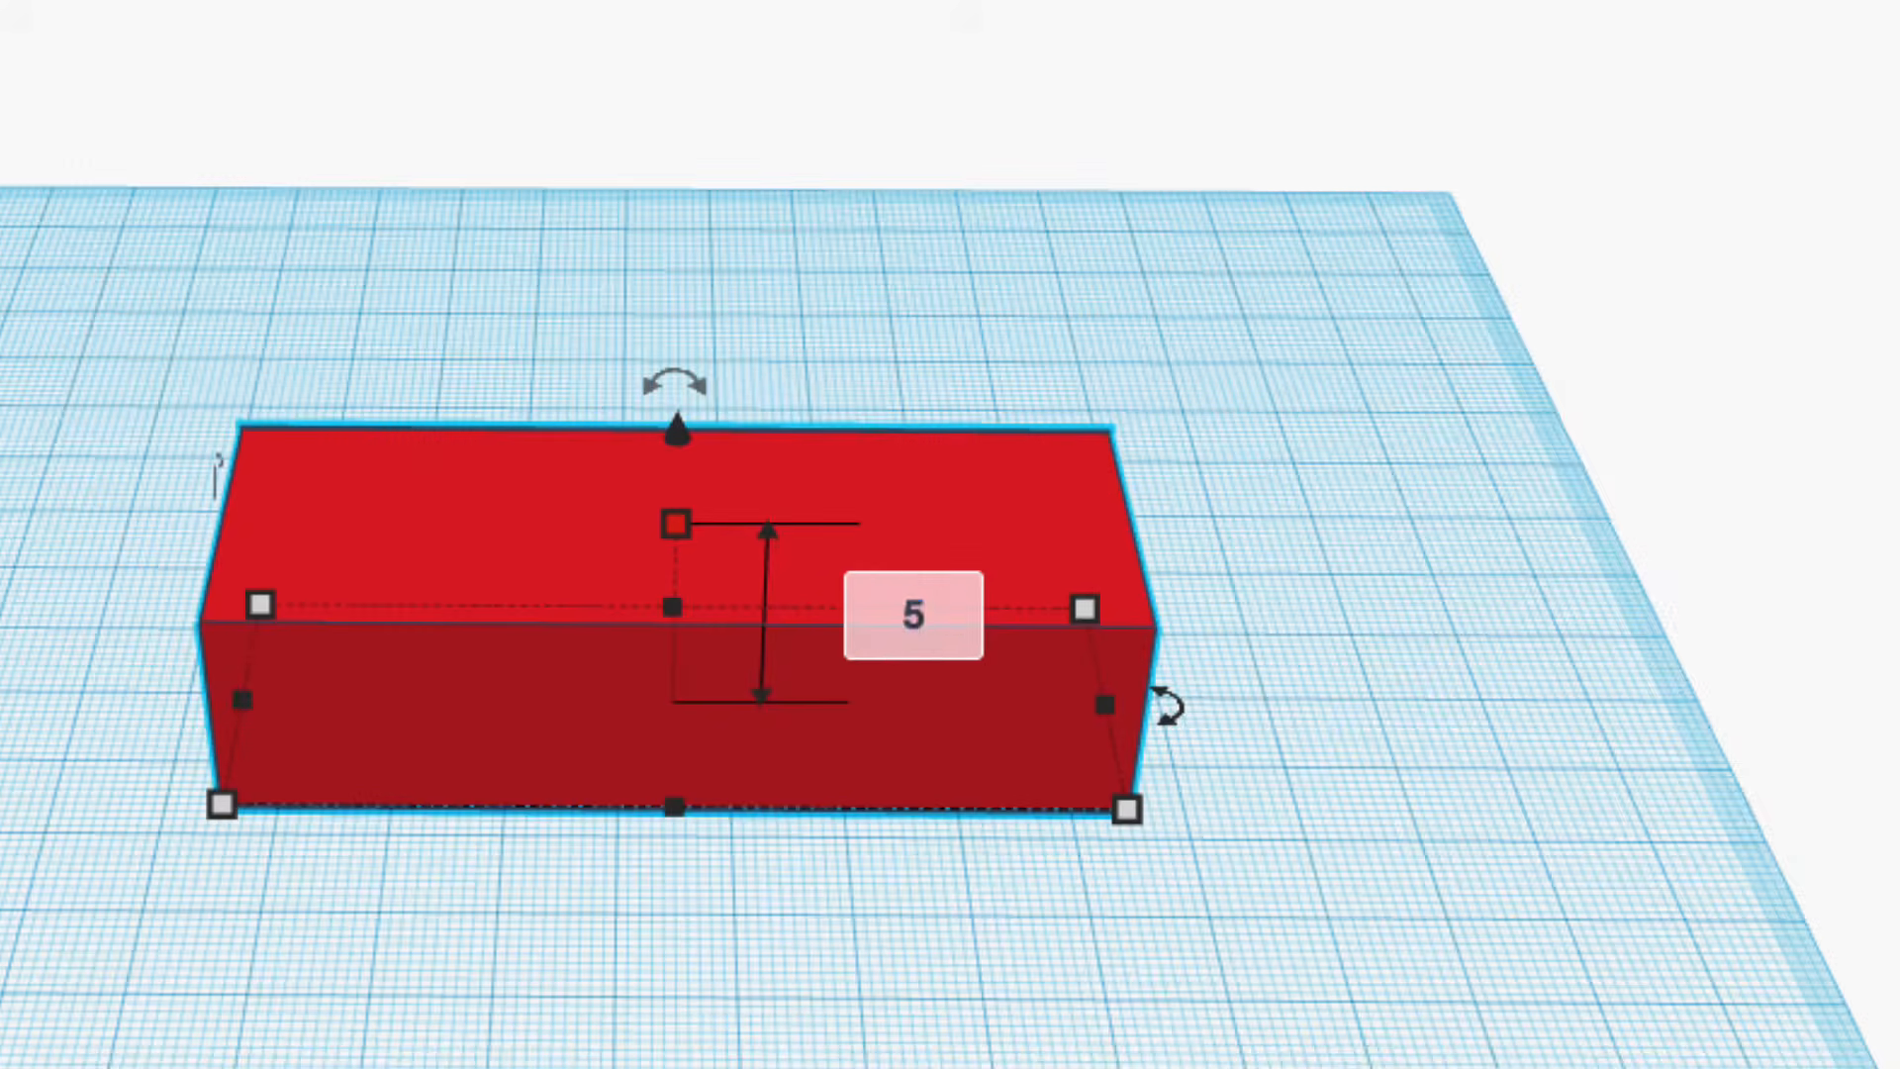
pyautogui.press('Return')
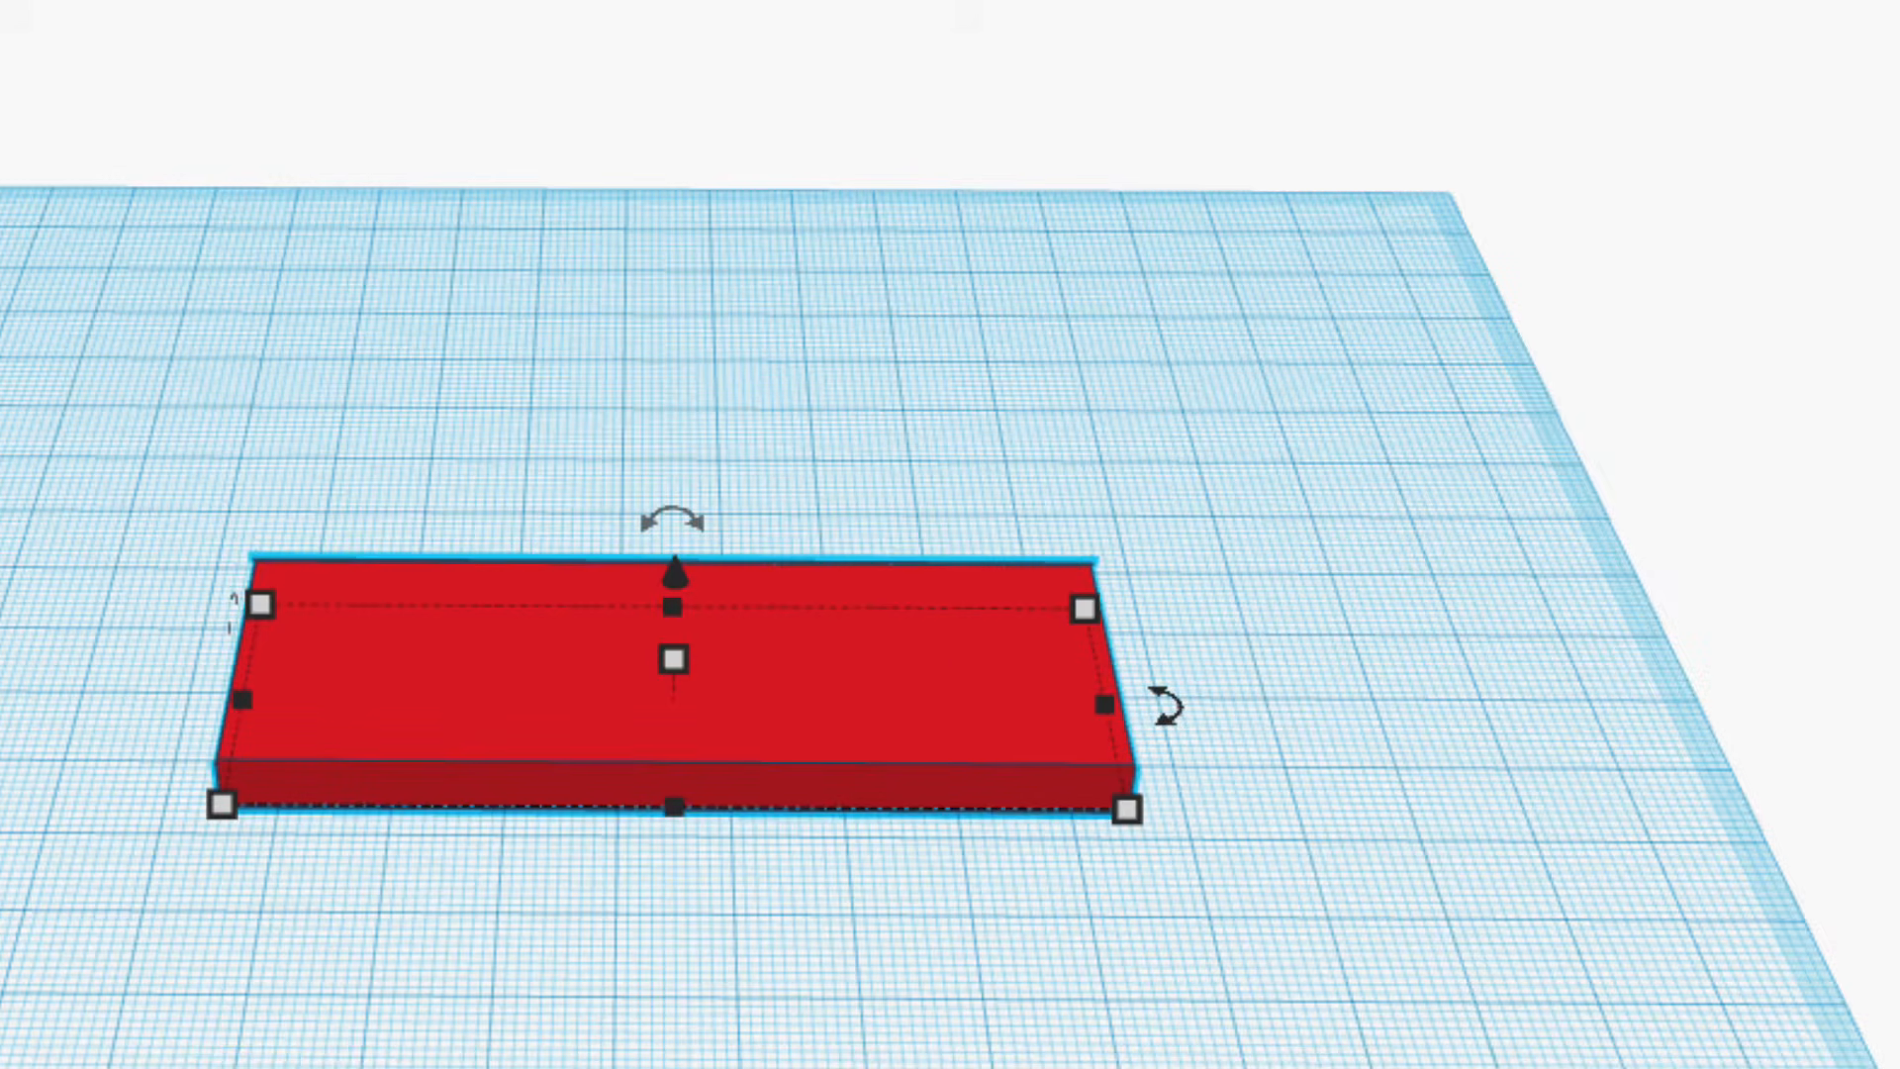
pyautogui.click(1202, 1029)
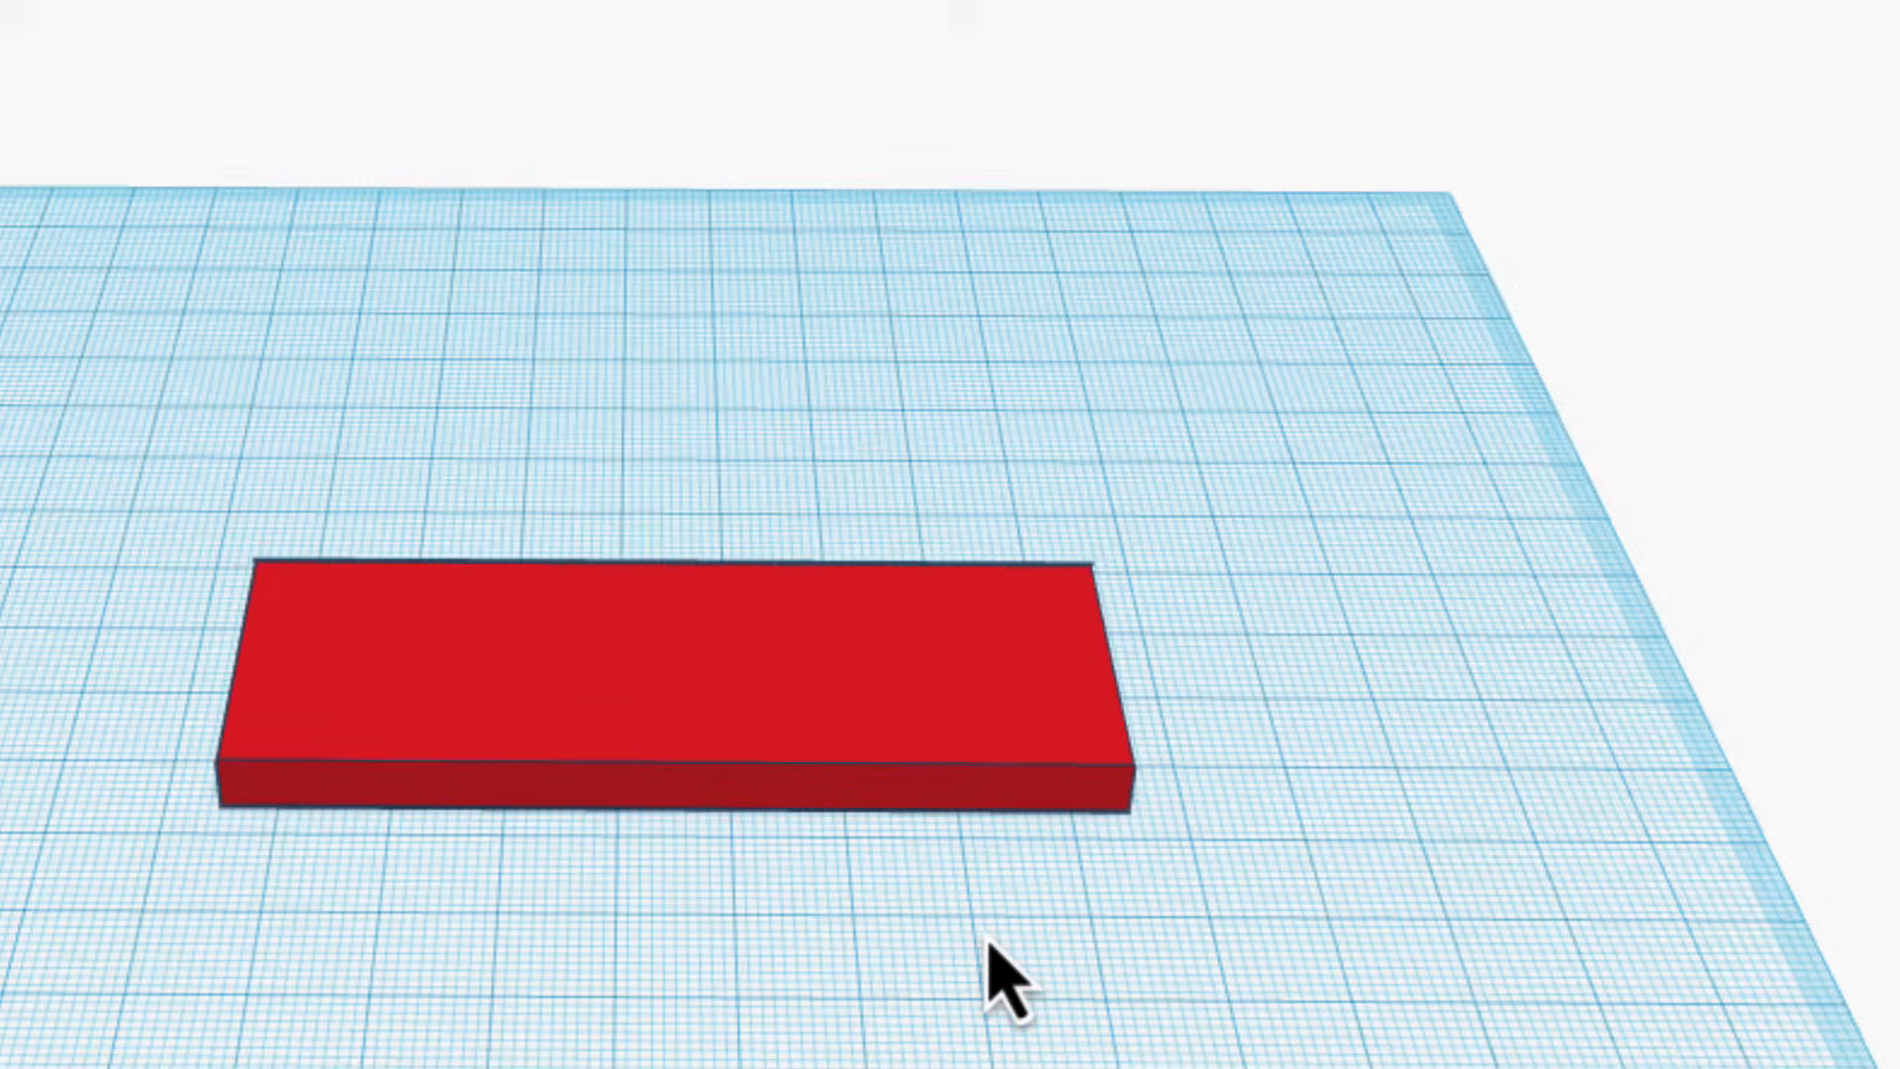
pyautogui.moveTo(988, 940); pyautogui.dragTo(998, 900, button='right')
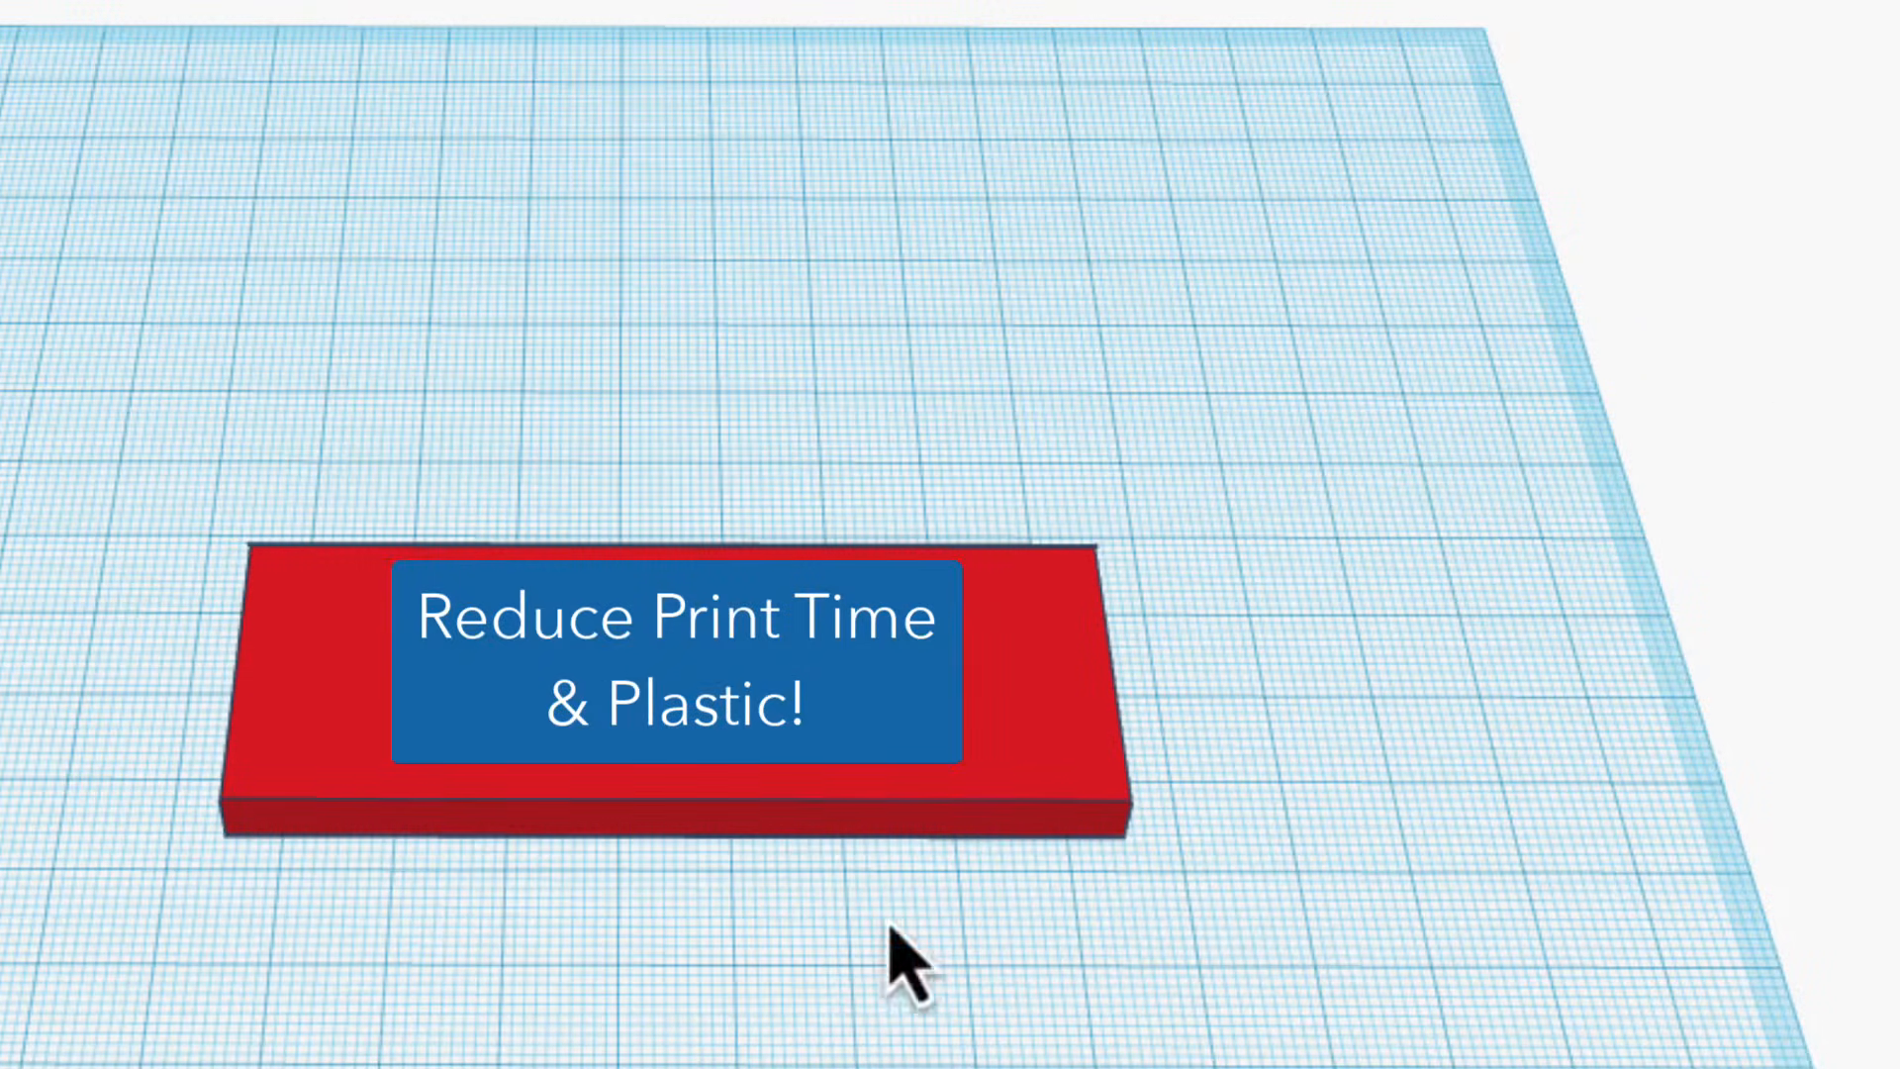
# Place a hole box in front of the red plate and set its base to 80 mm by 30 mm.
pyautogui.click(606, 1055)
pyautogui.click(709, 912)
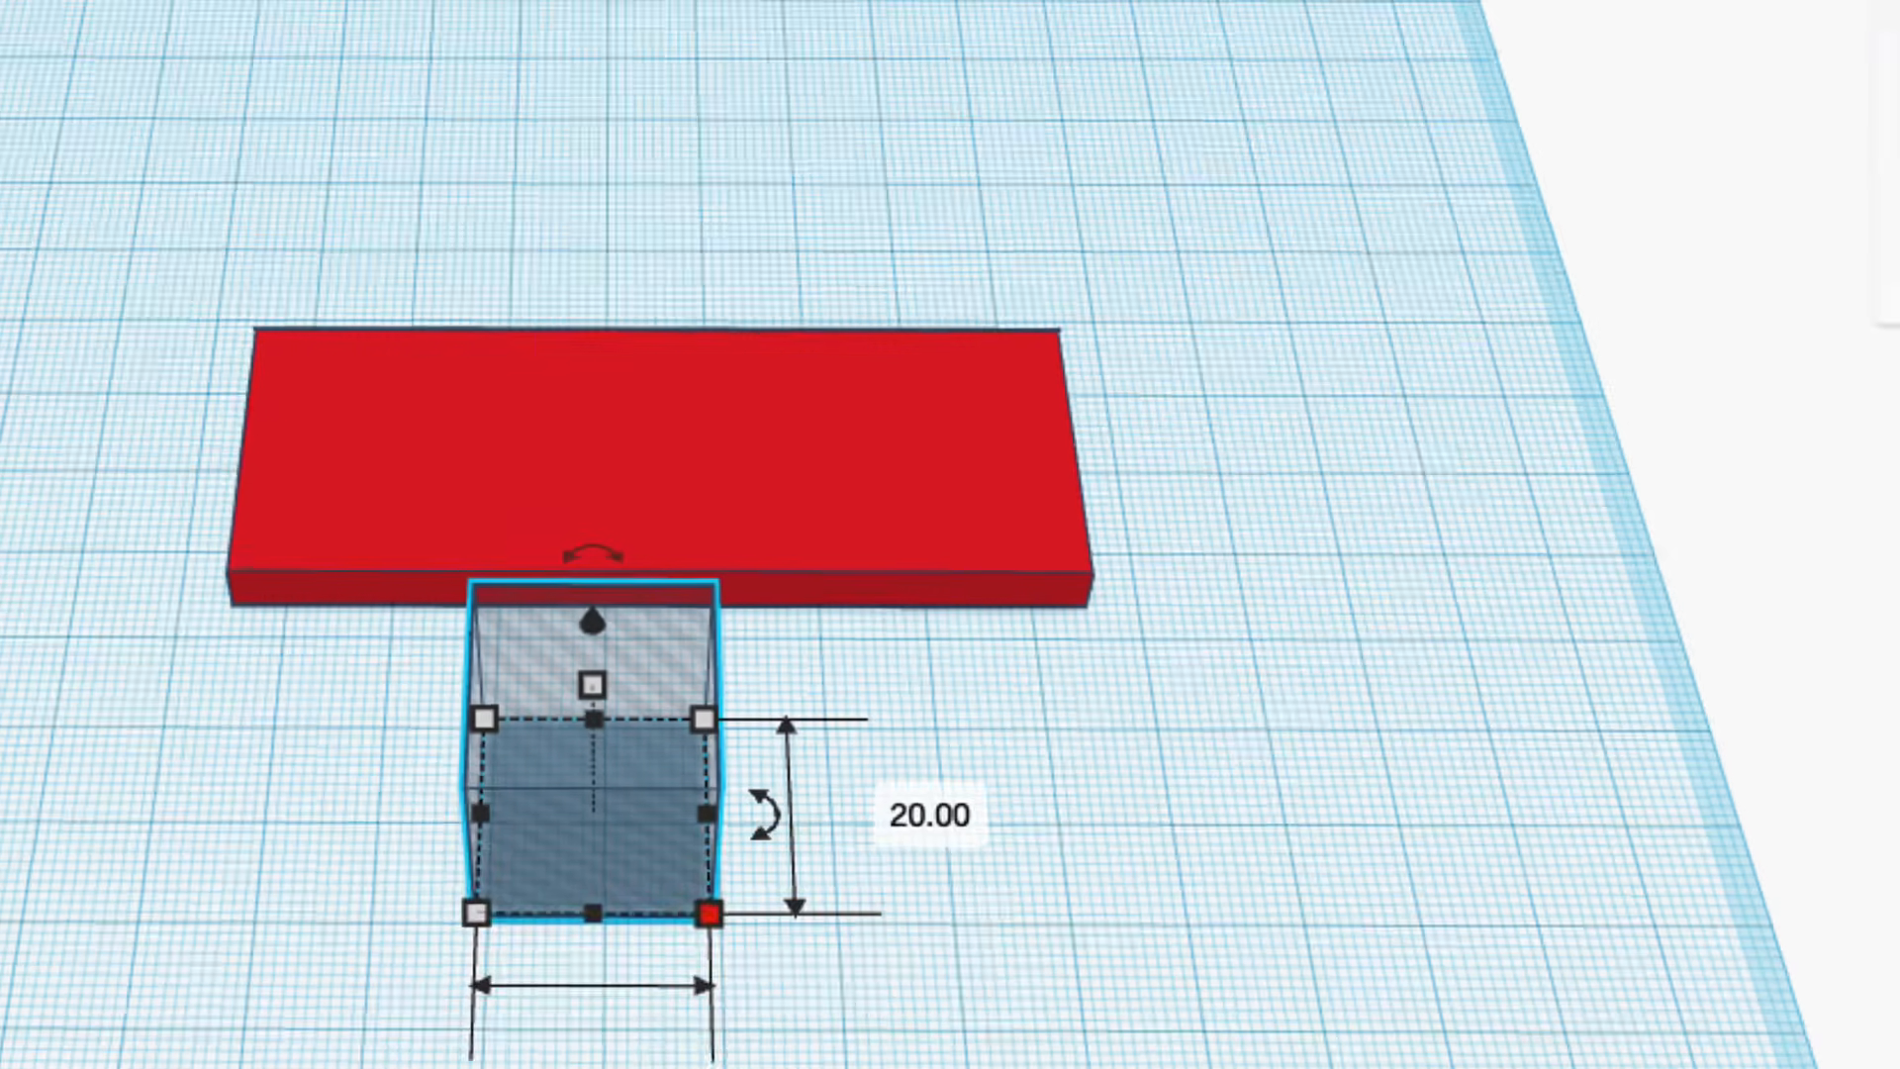
pyautogui.click(606, 921)
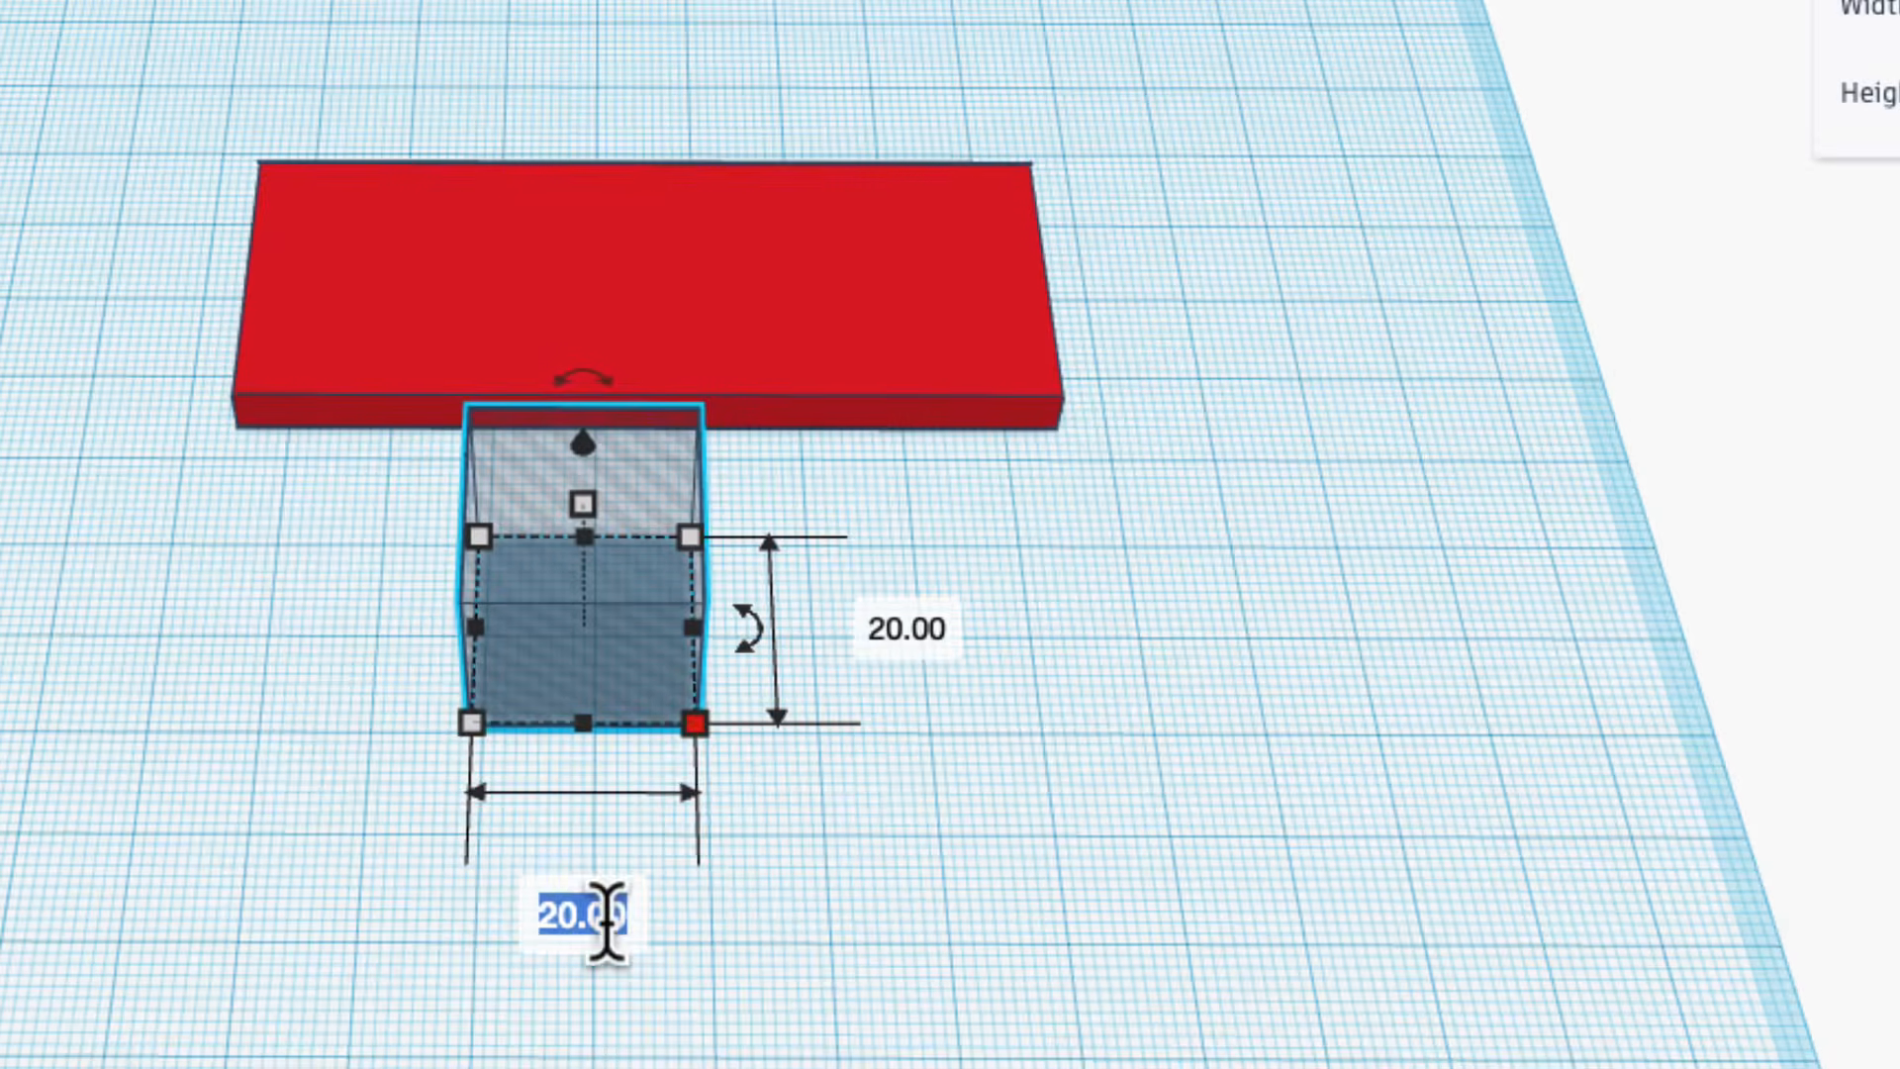
pyautogui.write('80')
pyautogui.press('Return')
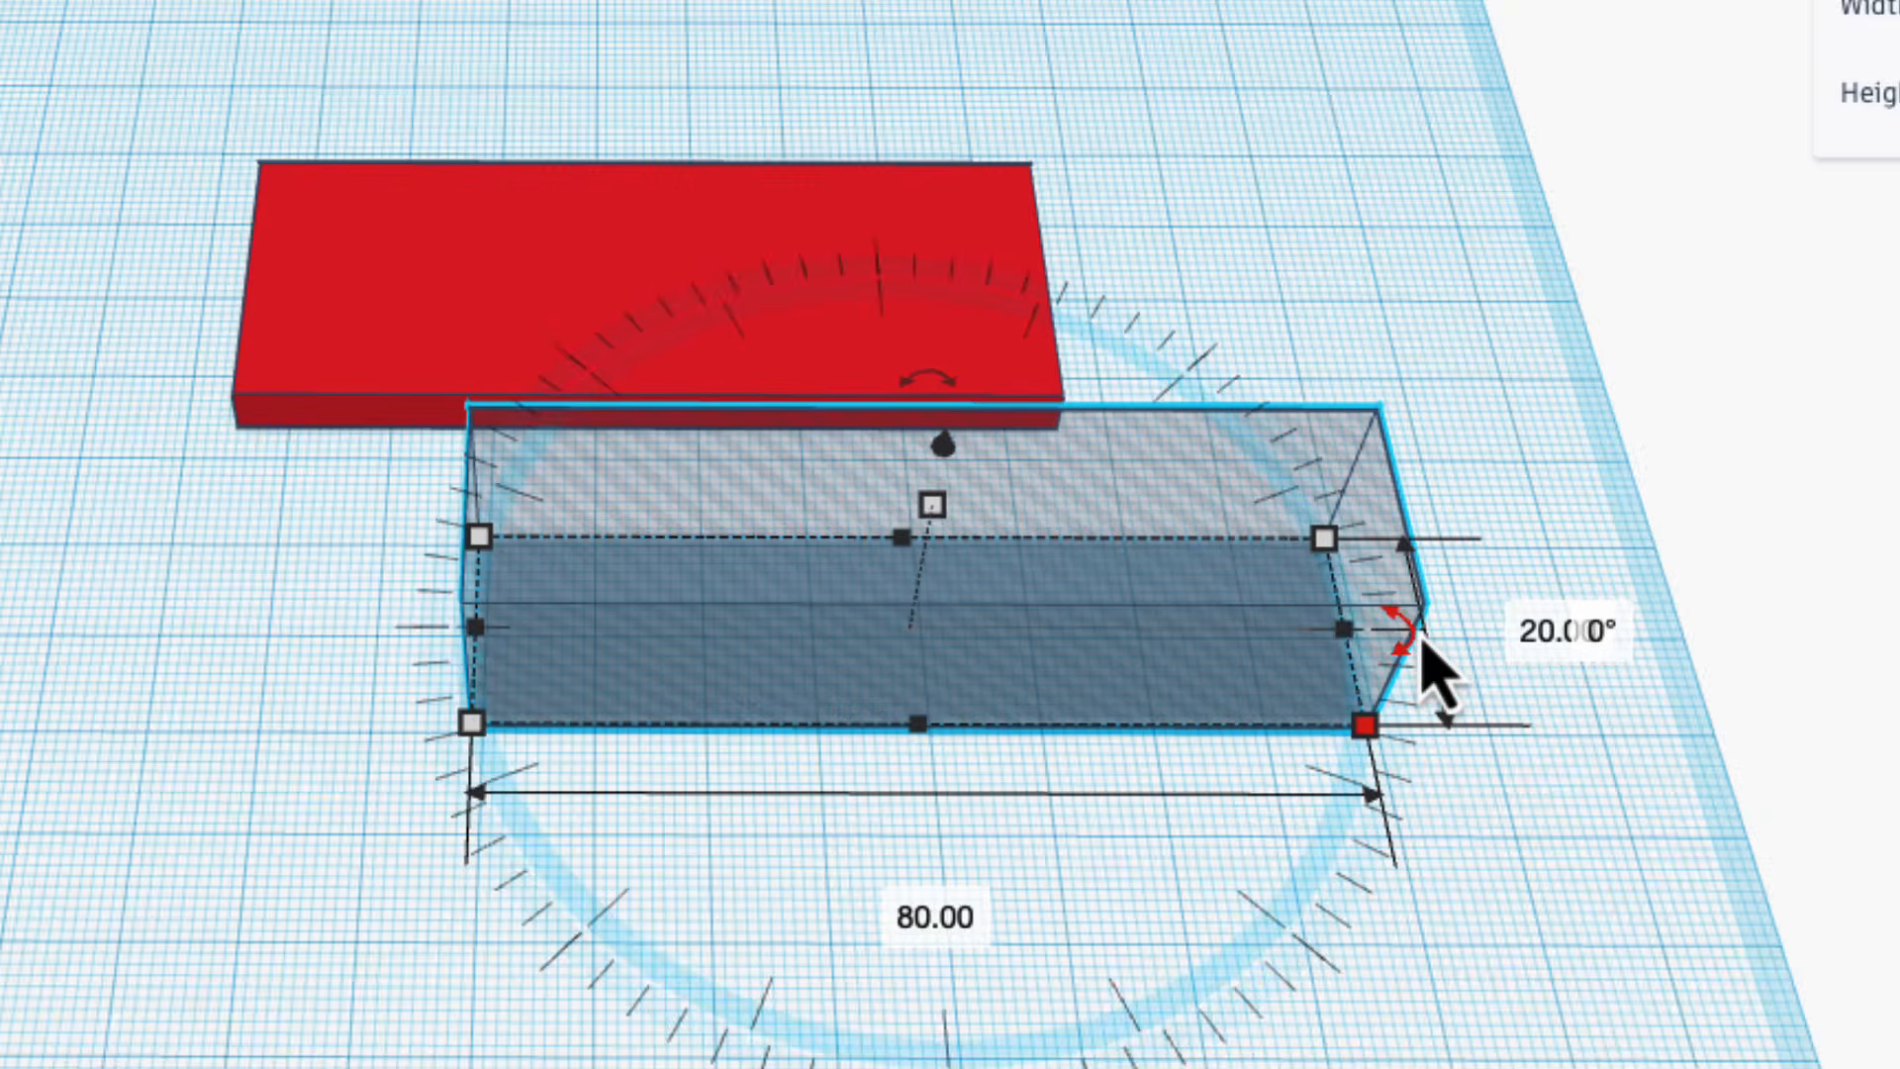
pyautogui.click(1544, 631)
pyautogui.write('30')
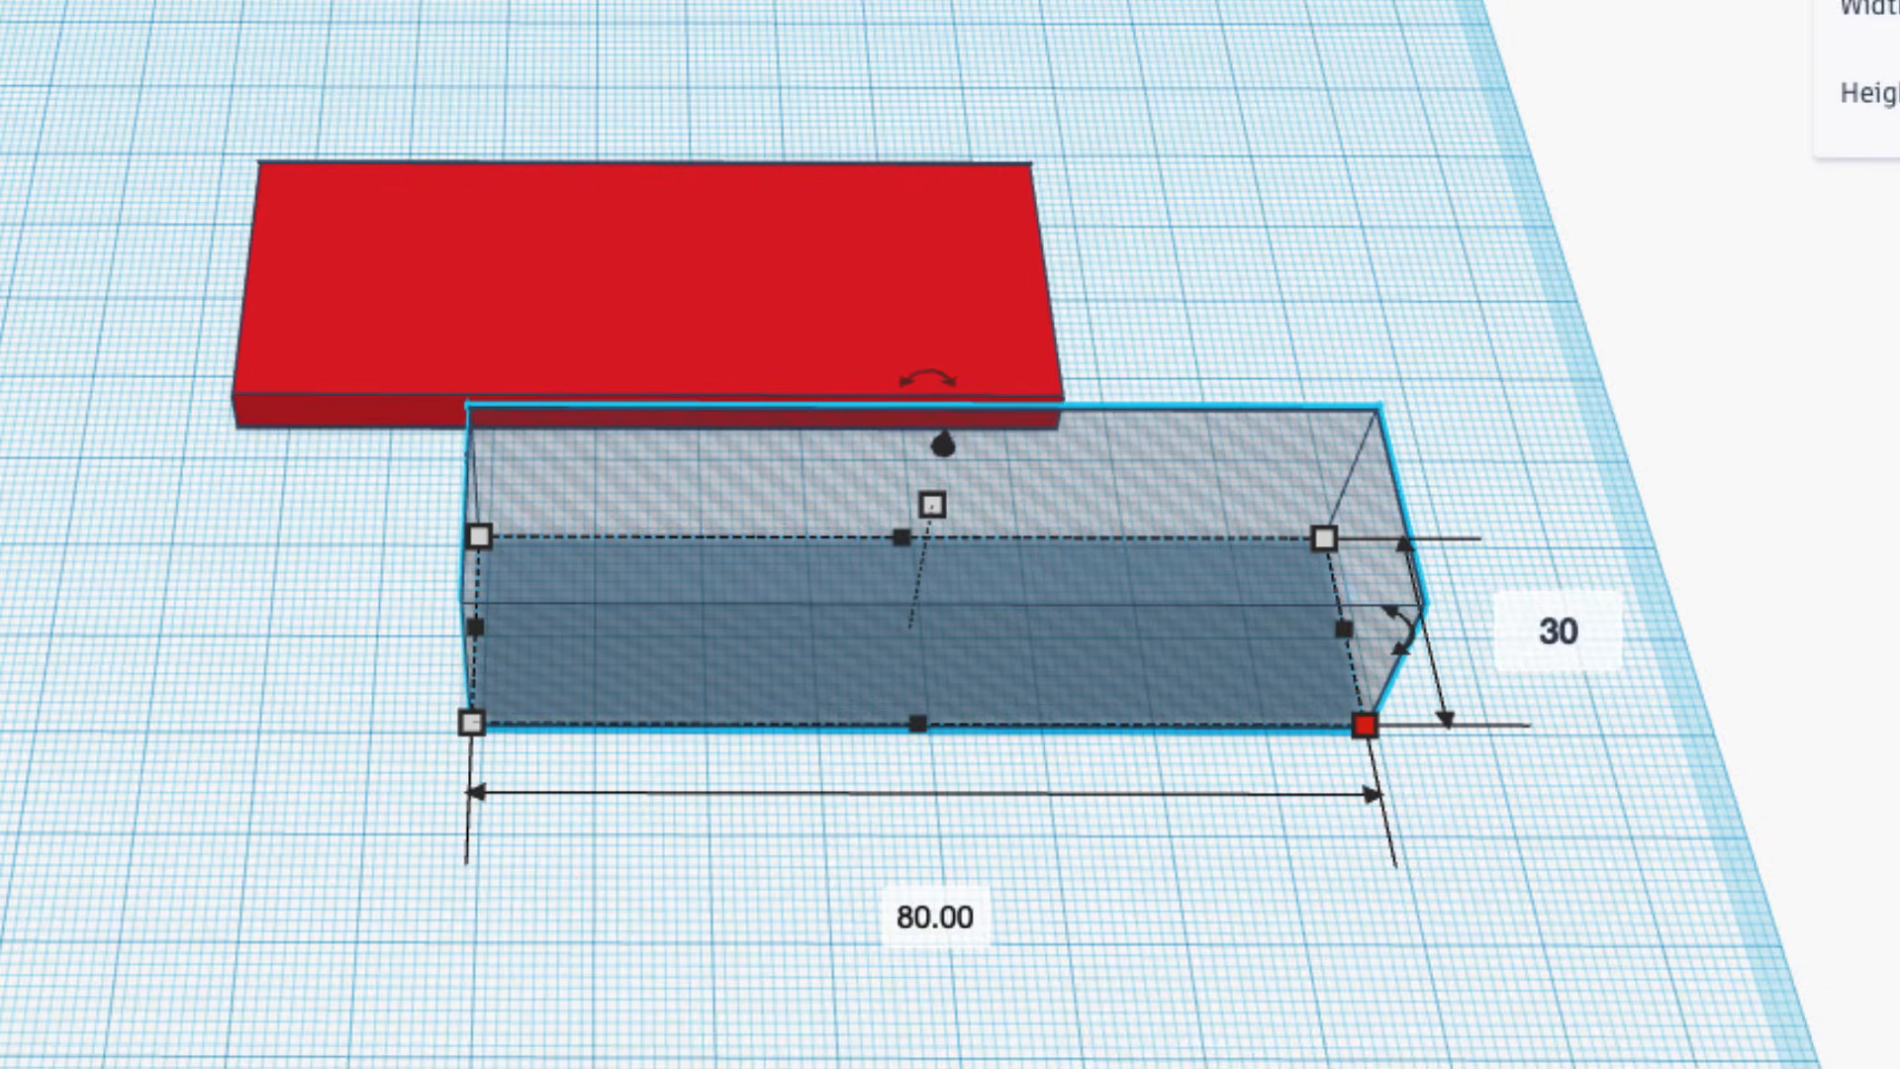
pyautogui.press('Return')
# Move the hole box over the red plate and resize its base to 70 mm by 20 mm.
pyautogui.moveTo(1059, 504); pyautogui.dragTo(859, 284)
pyautogui.moveTo(1051, 625); pyautogui.dragTo(1059, 657)
pyautogui.moveTo(1276, 826)
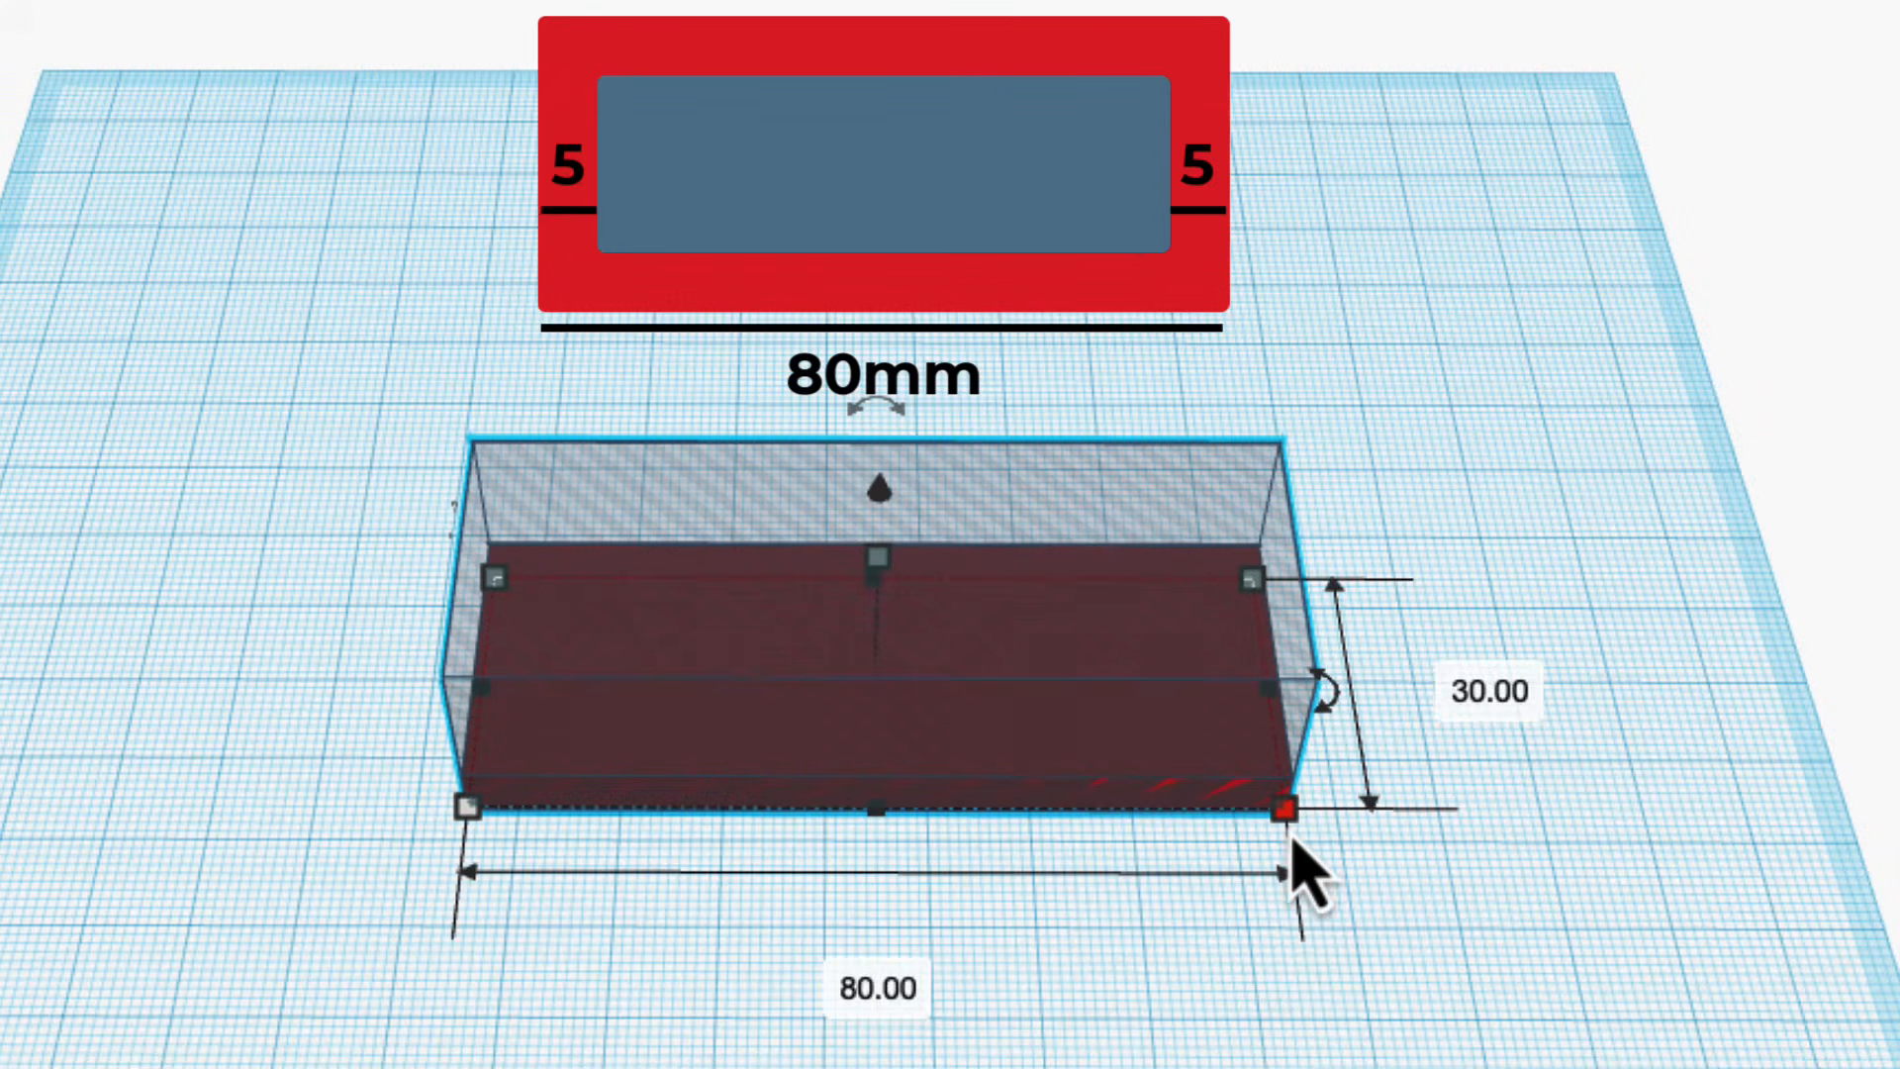
pyautogui.click(898, 988)
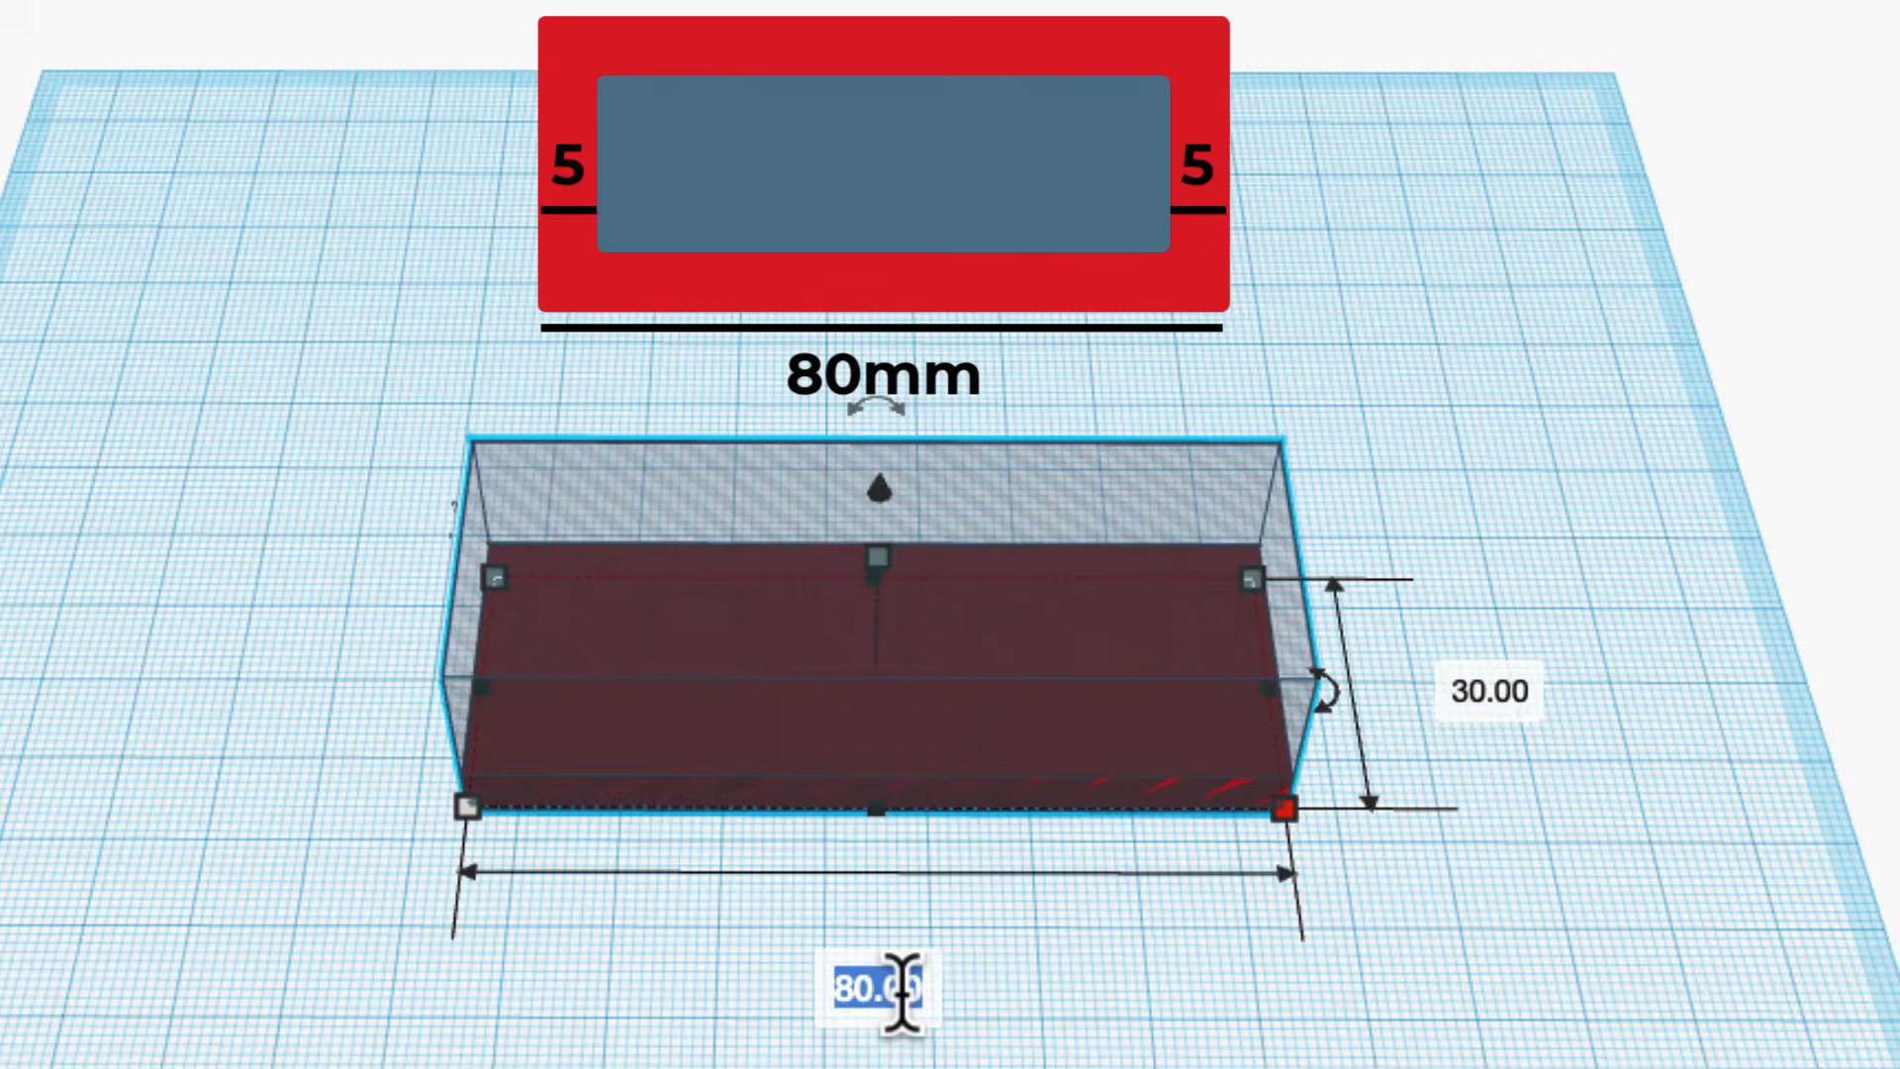
pyautogui.write('7')
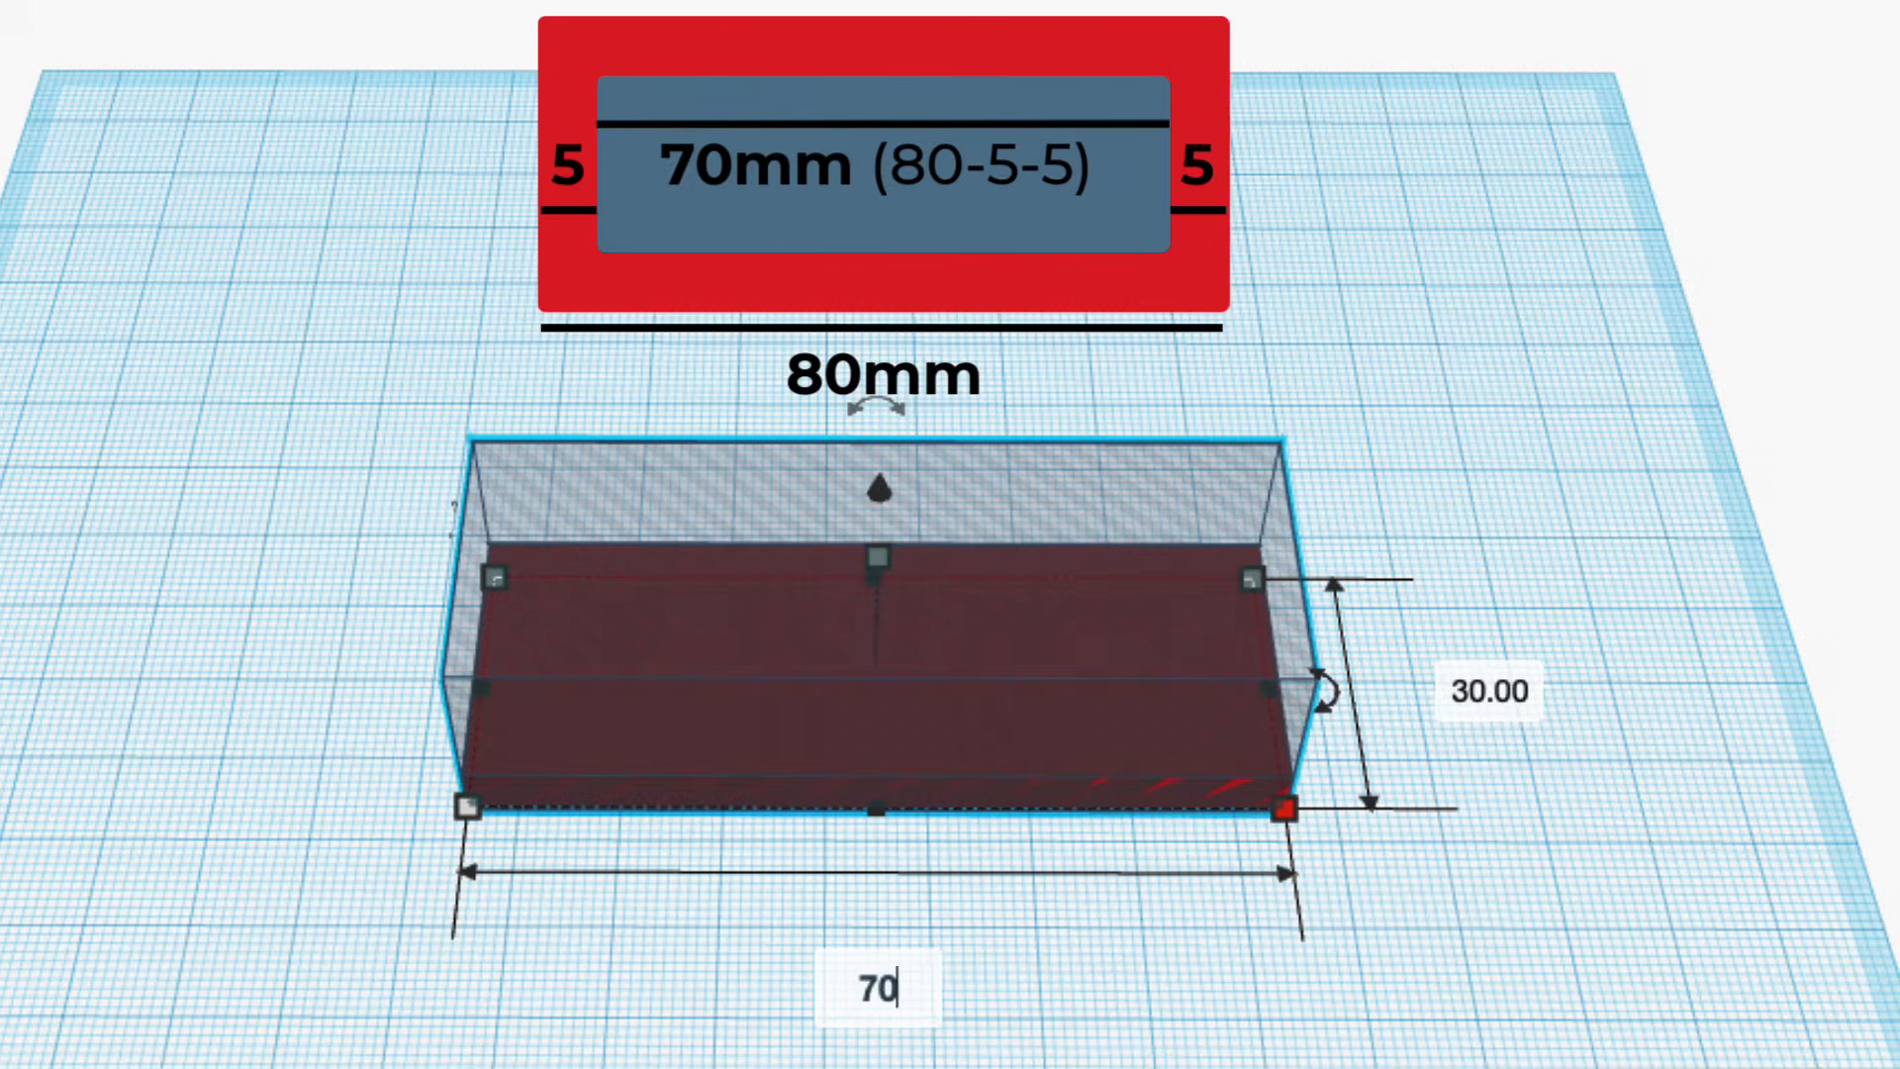
pyautogui.write('0')
pyautogui.press('Return')
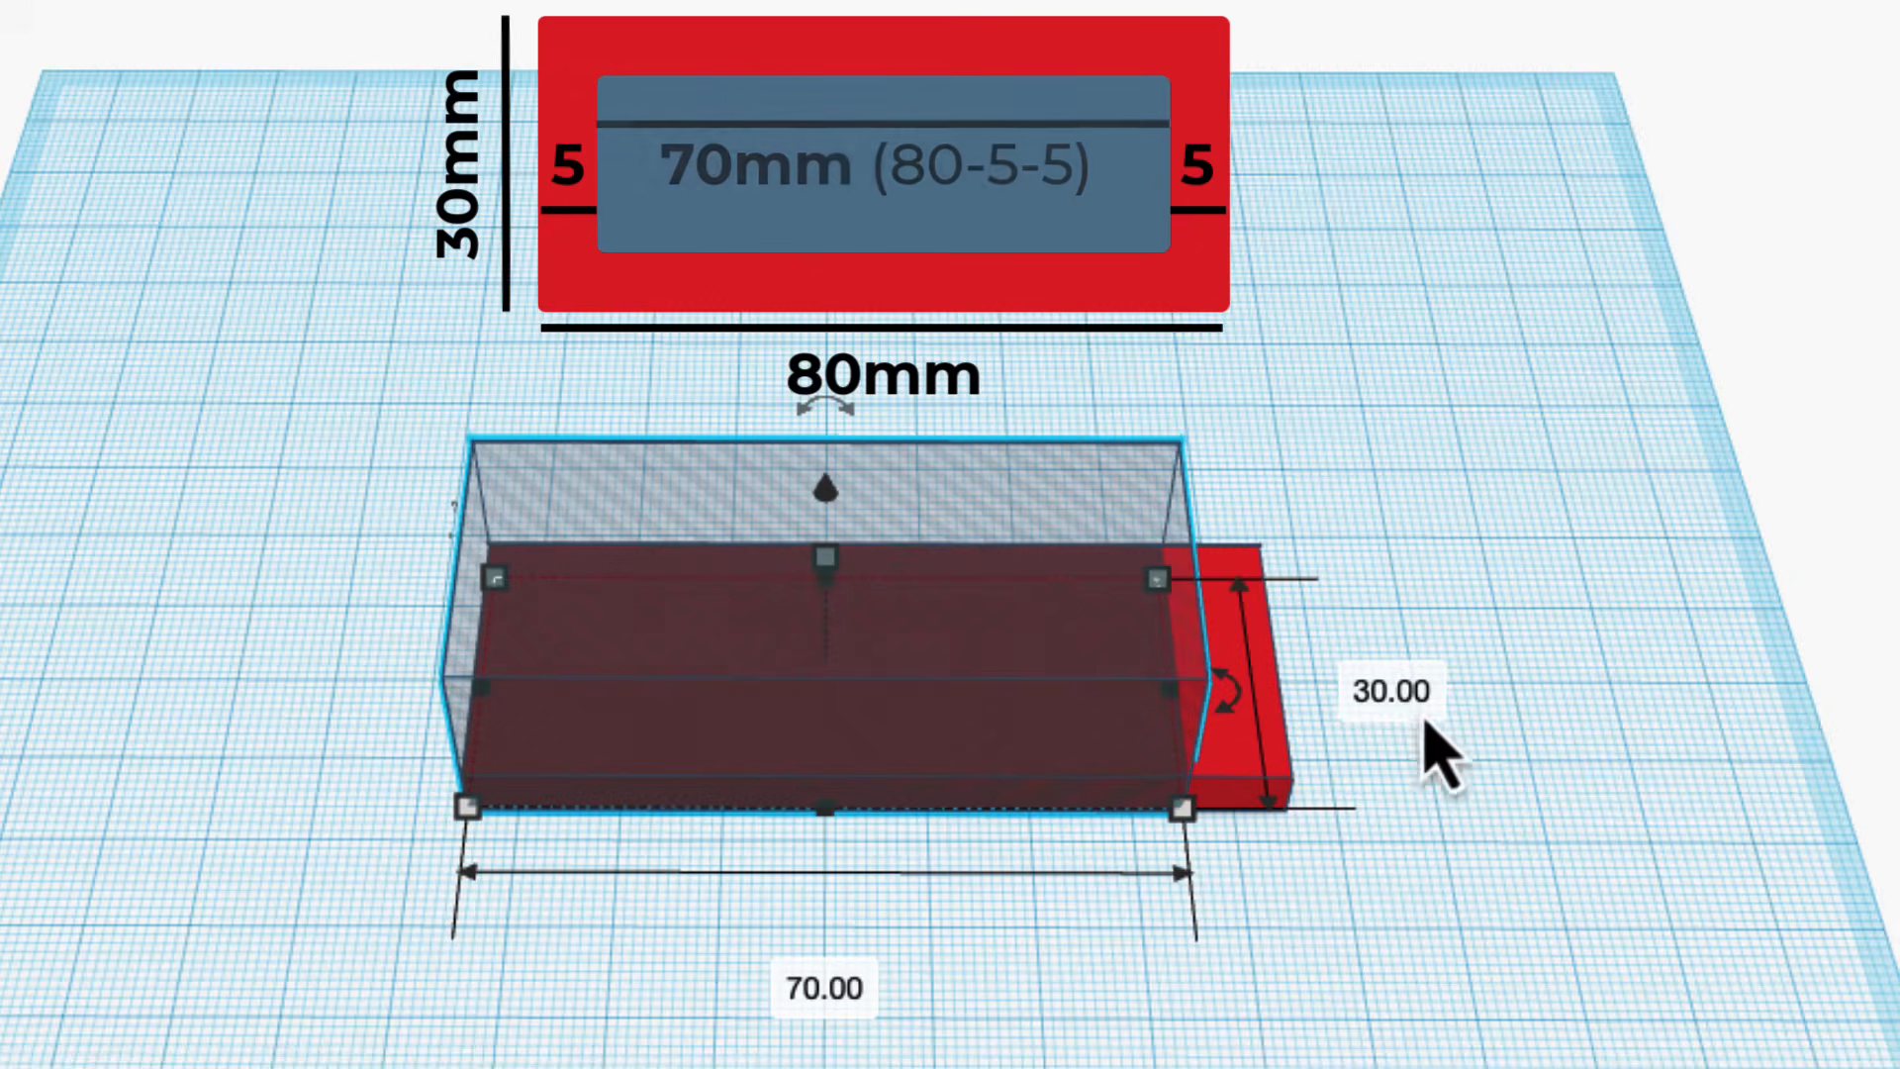
pyautogui.click(1413, 692)
pyautogui.write('2')
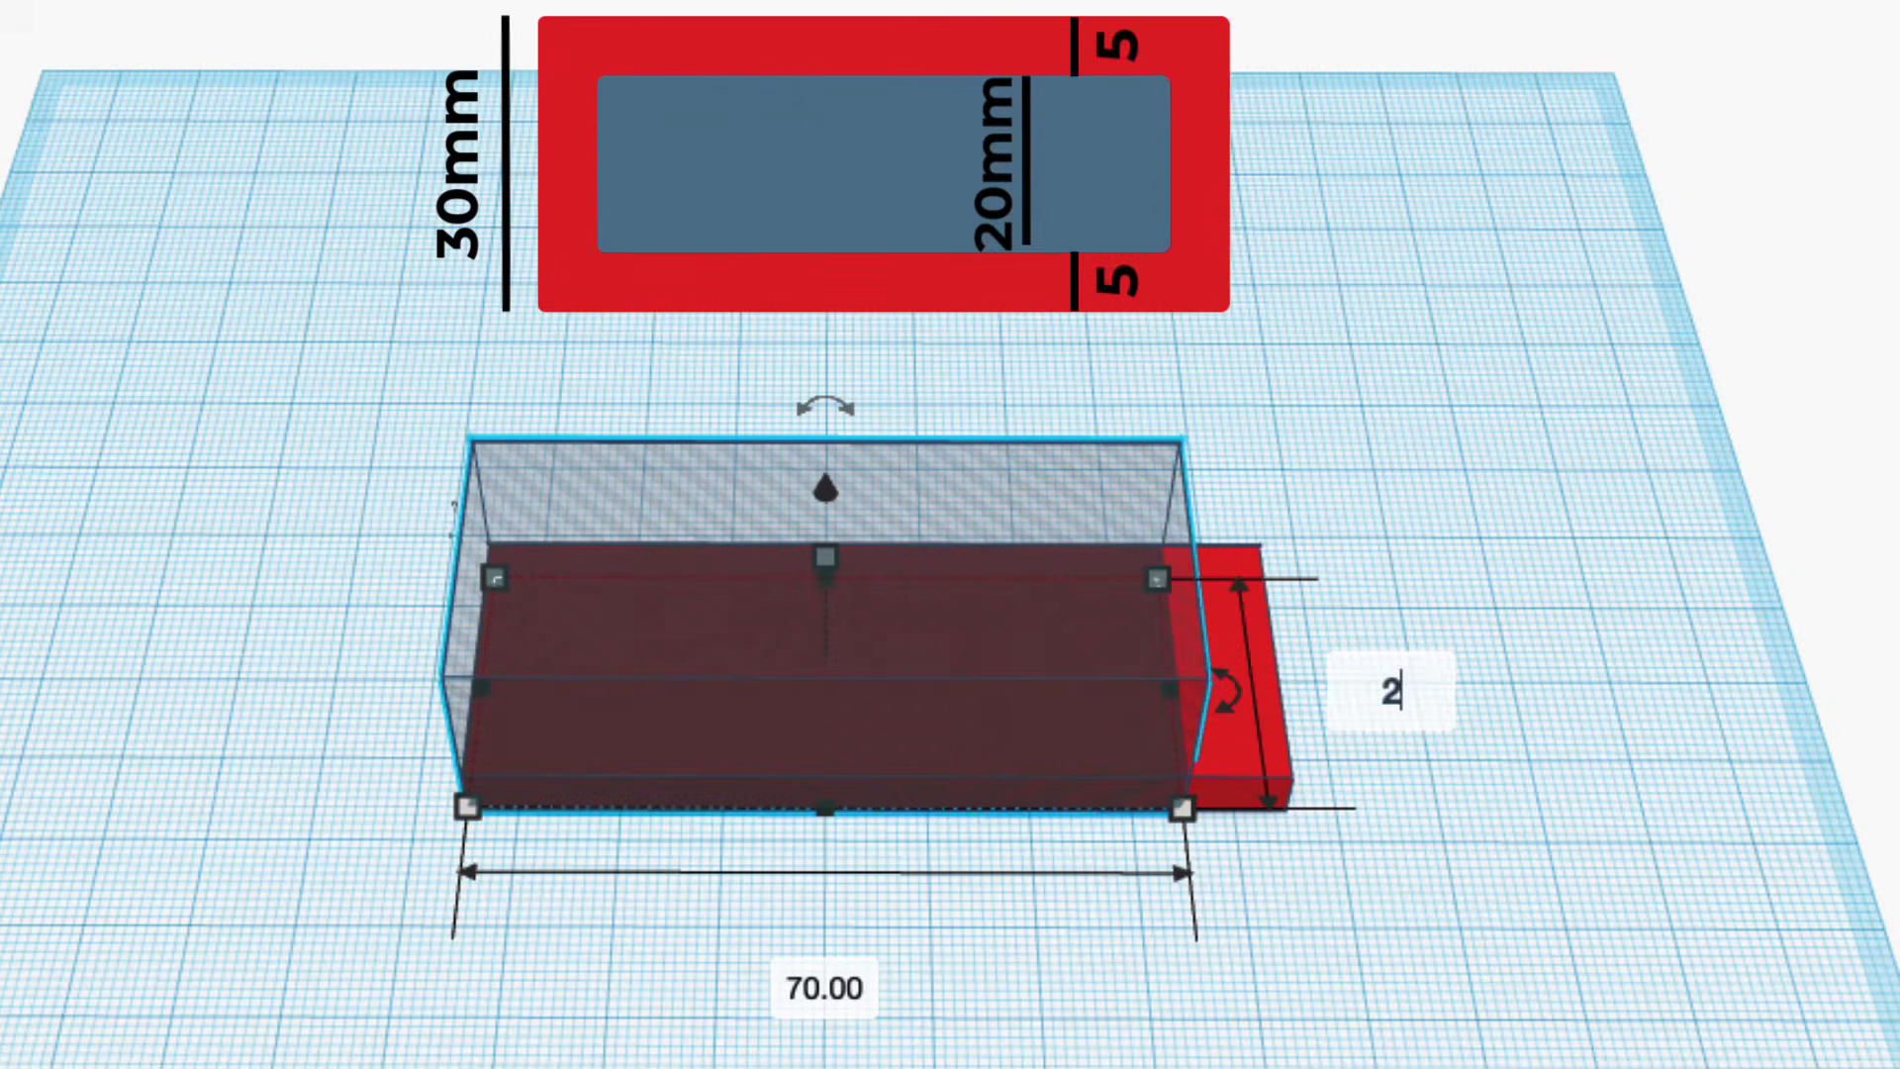
pyautogui.write('0')
pyautogui.press('Return')
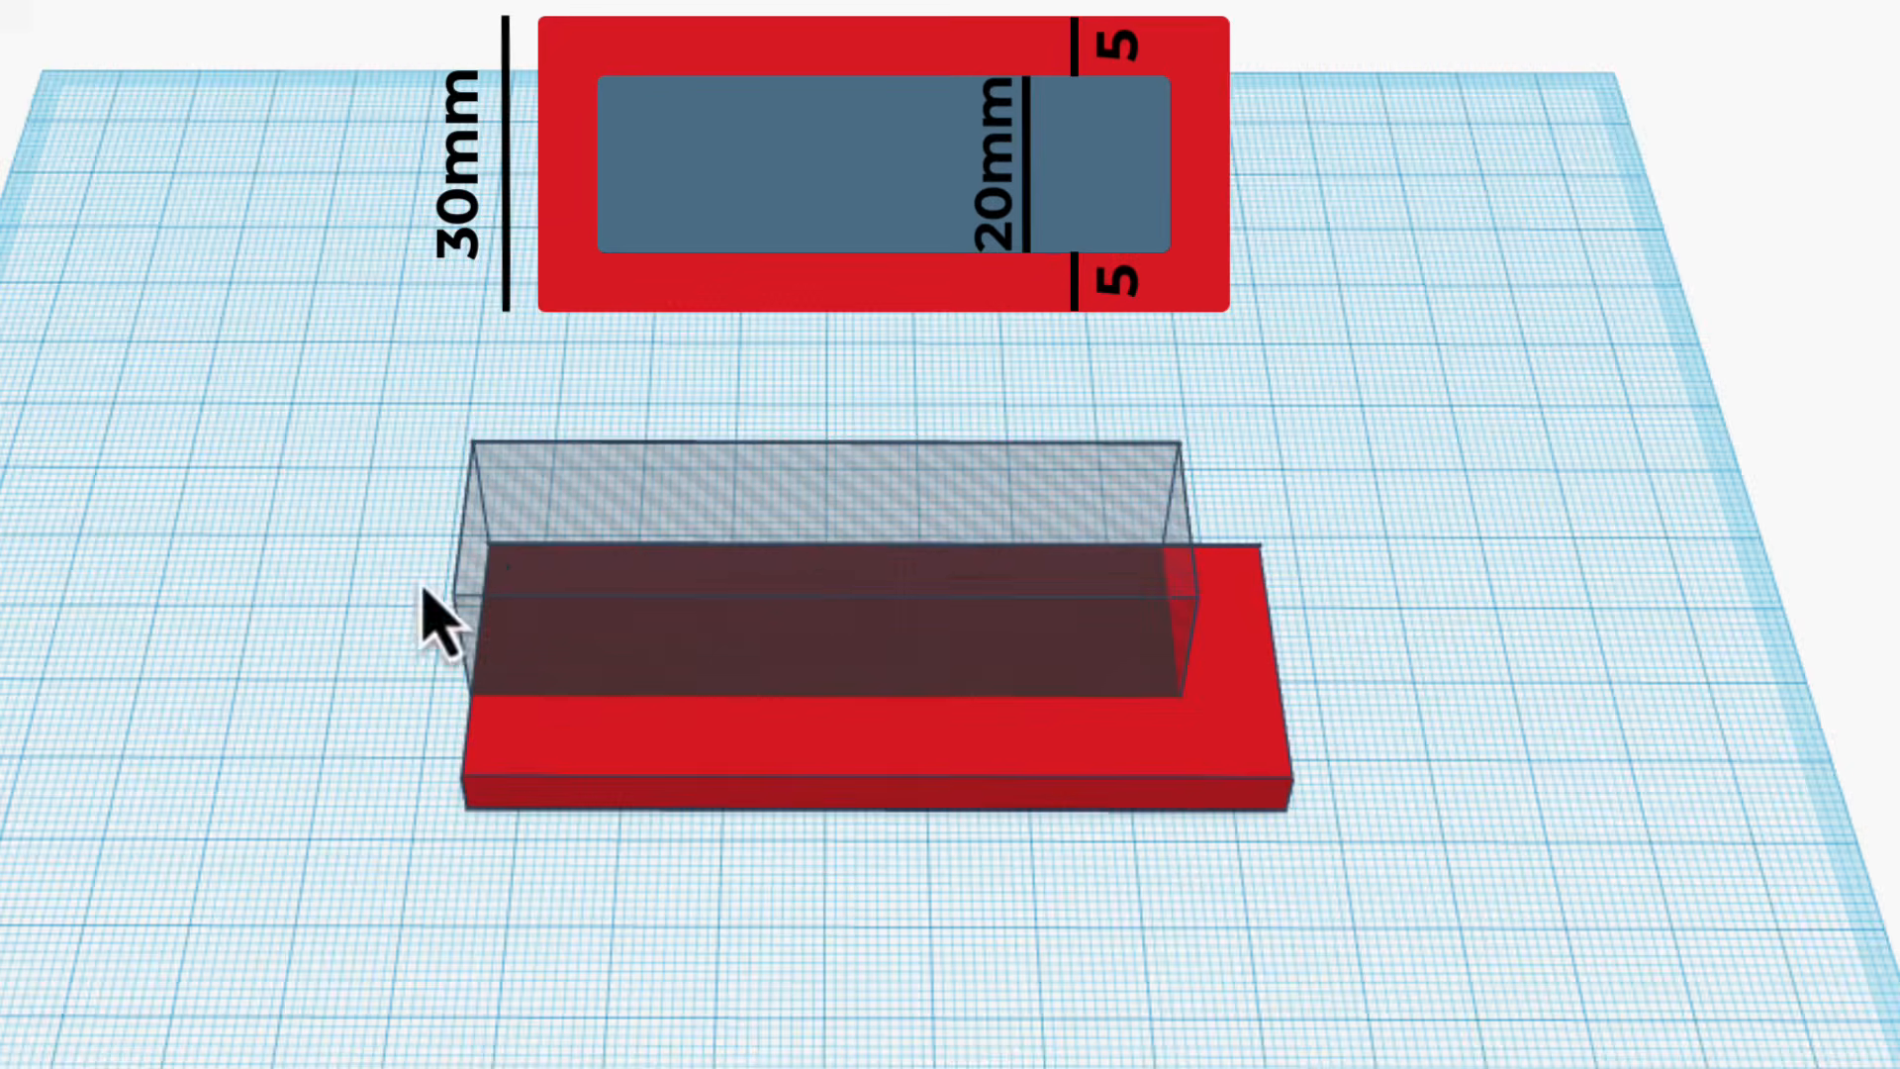
# Align the hole box and the red plate on their centres in both horizontal directions.
pyautogui.moveTo(358, 465); pyautogui.dragTo(1390, 896)
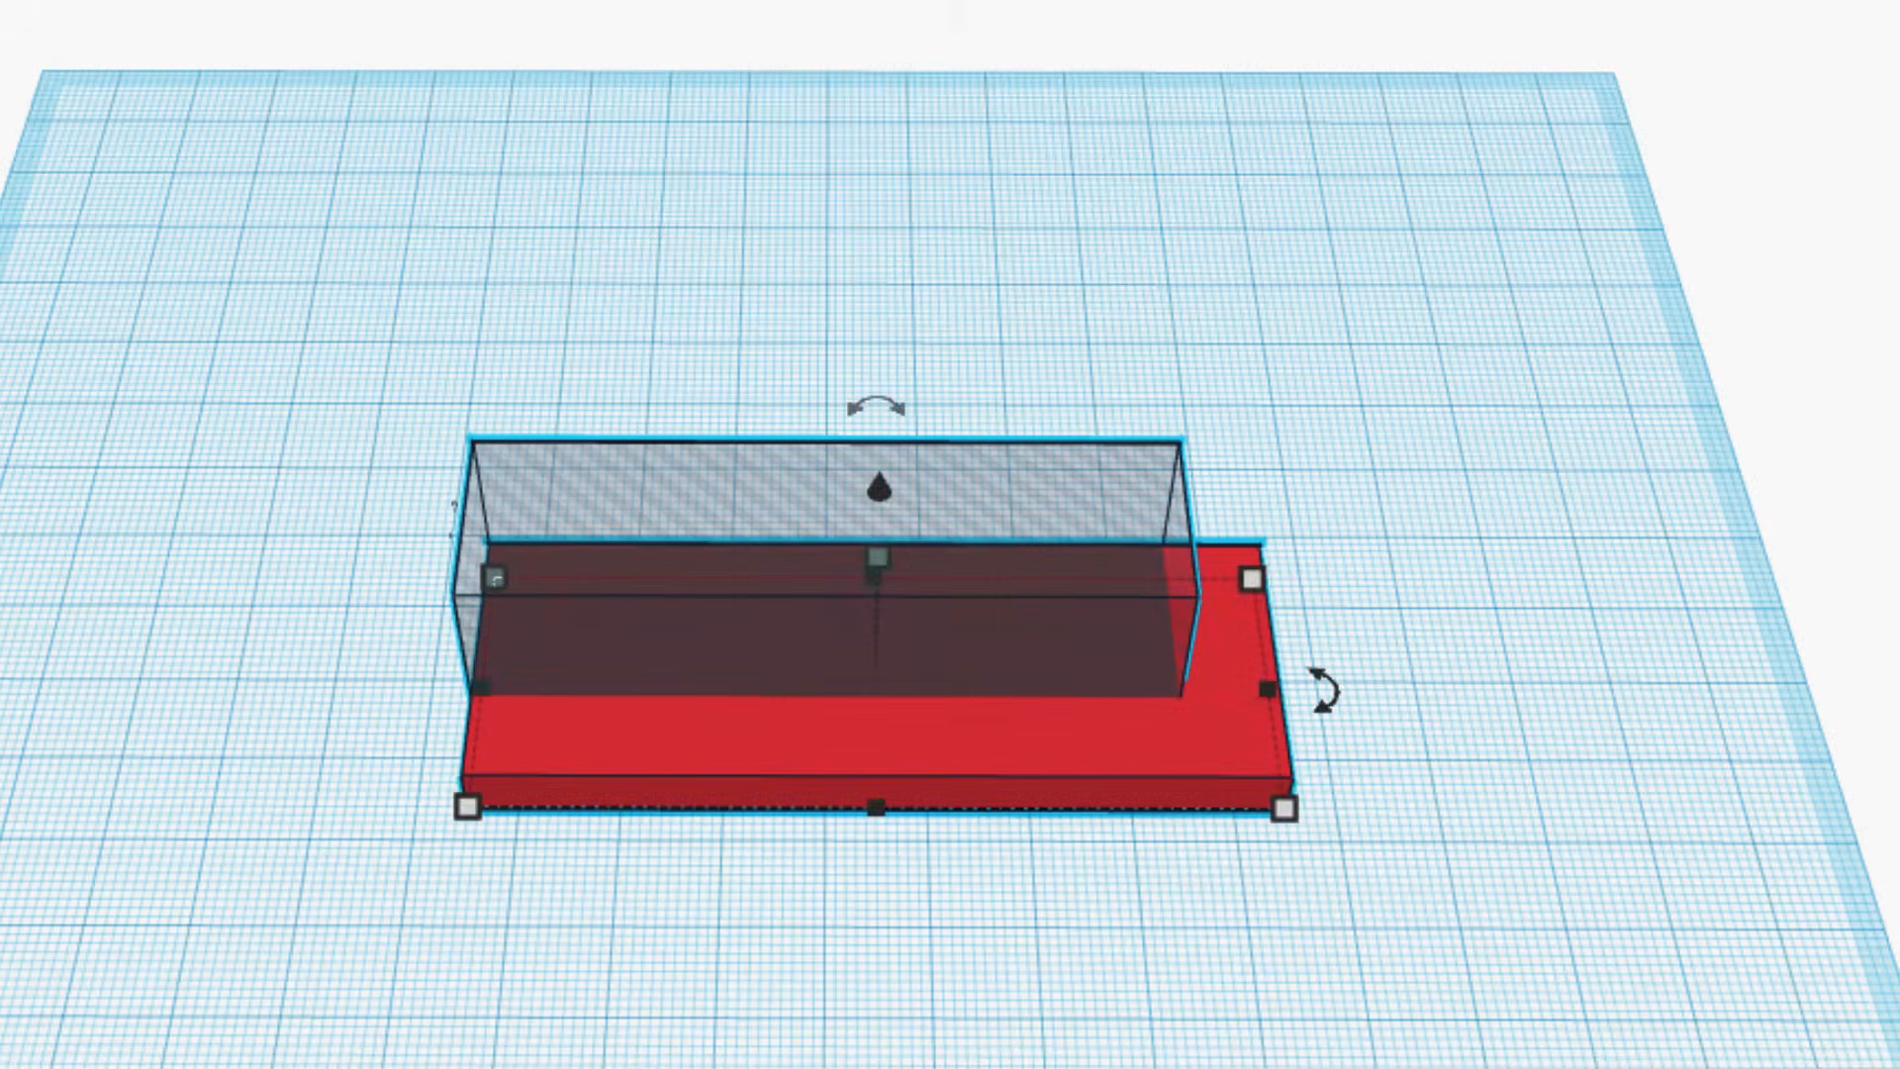
pyautogui.click(1682, 136)
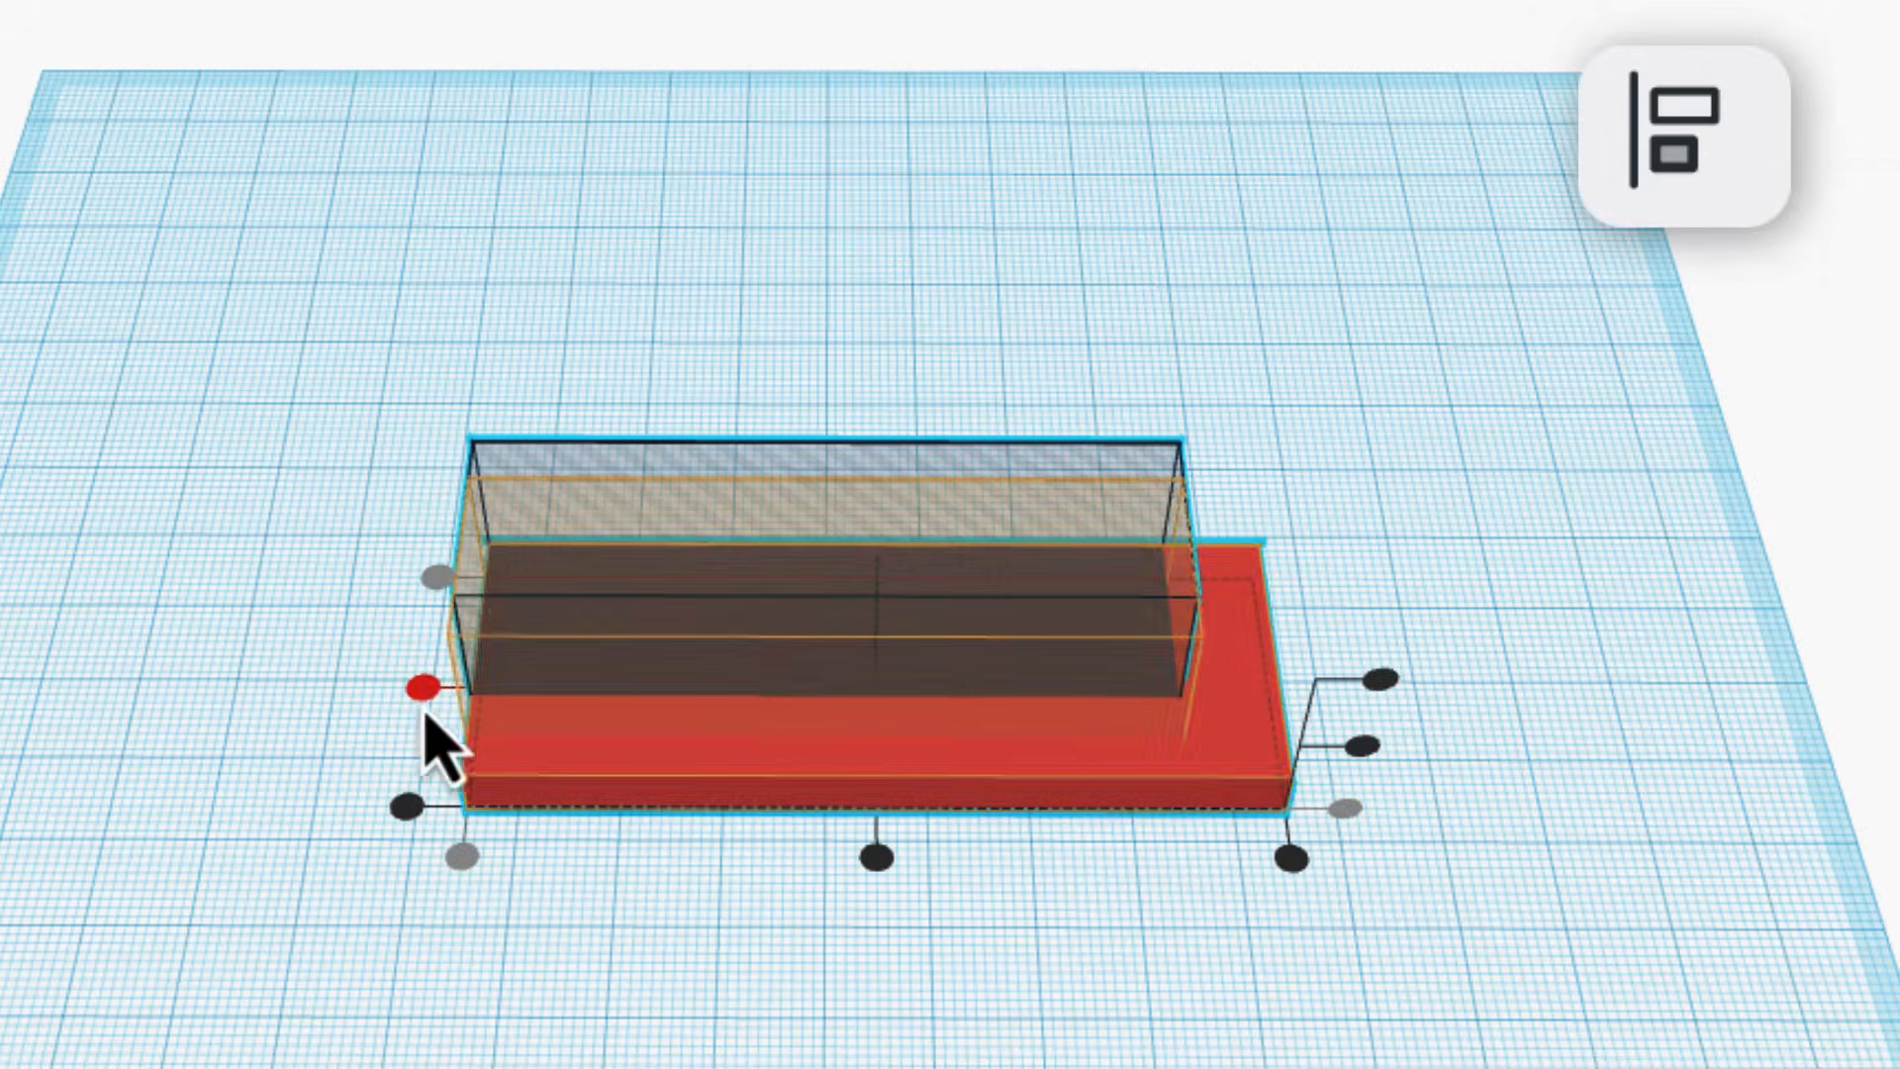
pyautogui.click(422, 687)
pyautogui.click(876, 856)
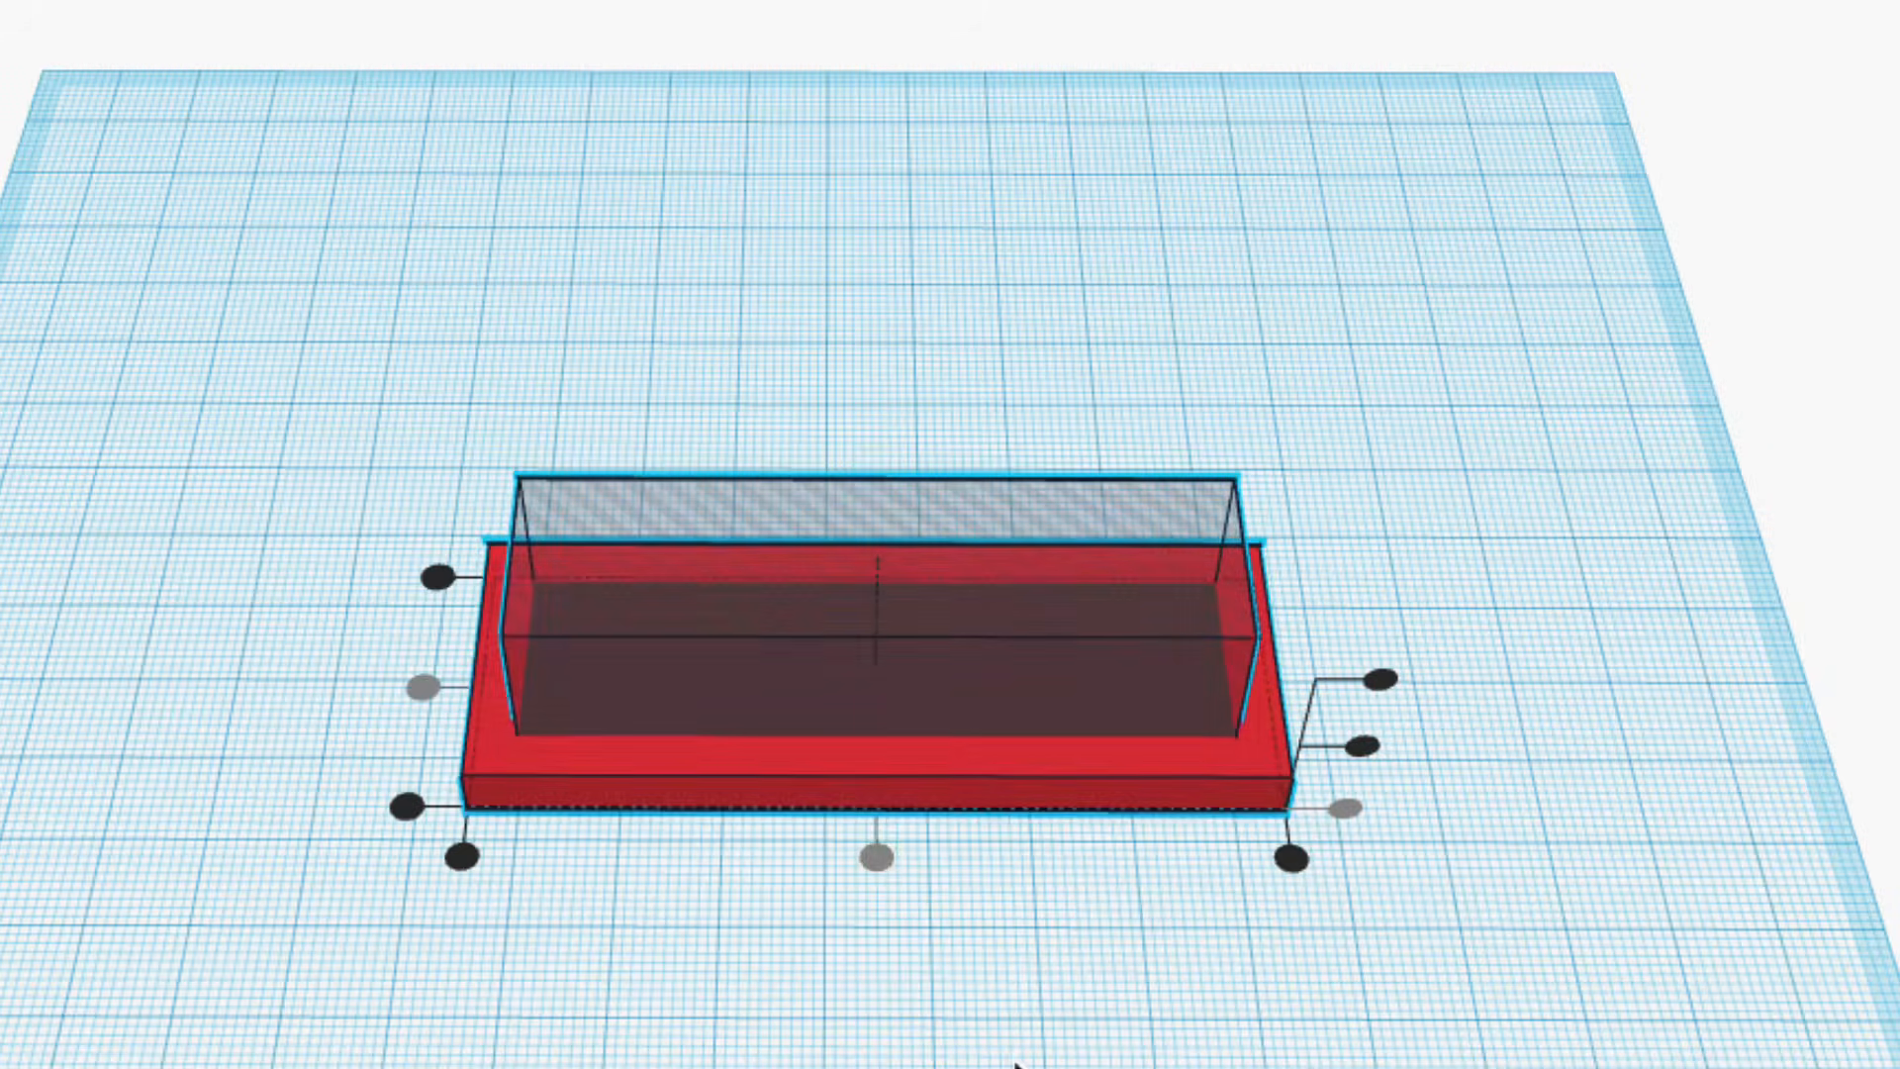
pyautogui.click(1131, 1027)
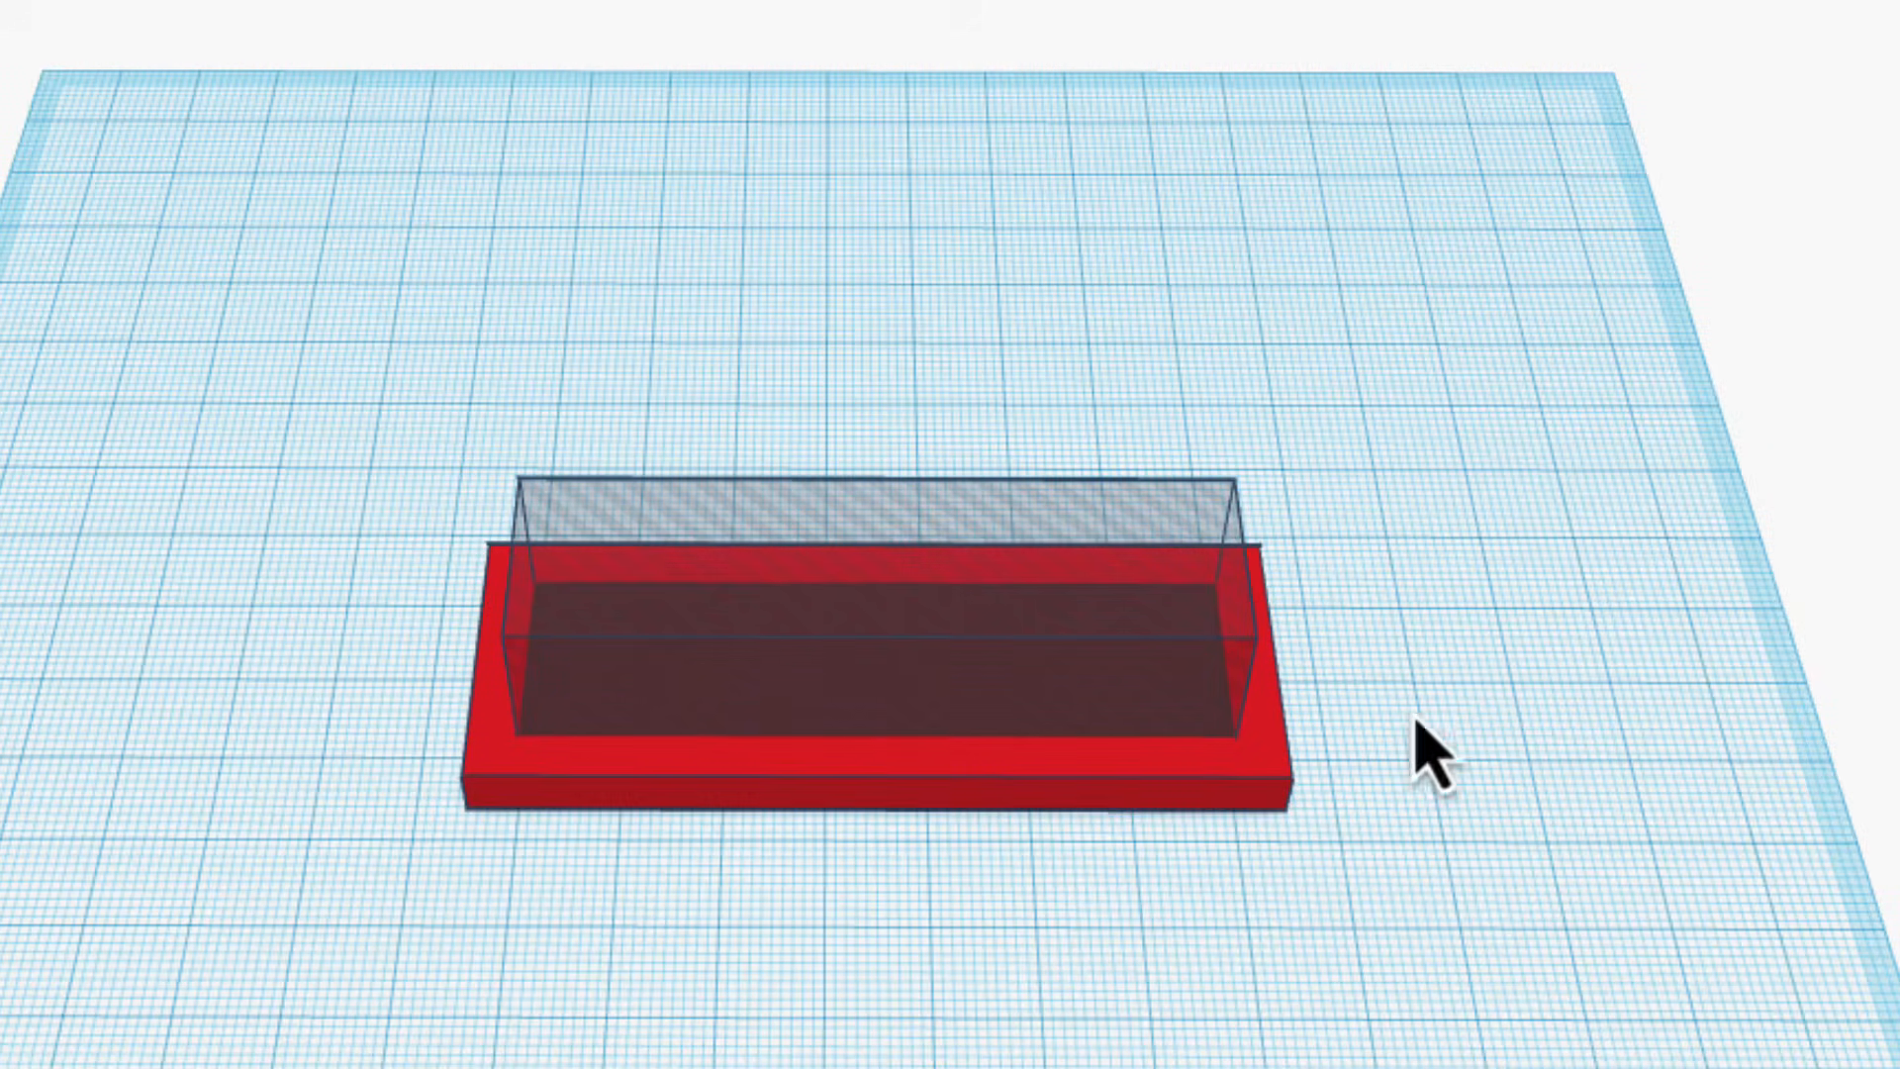
# Group the red plate with the centred hole box to cut a rectangular opening through the plate.
pyautogui.moveTo(1362, 967); pyautogui.dragTo(1379, 709, button='right')
pyautogui.moveTo(1337, 818); pyautogui.dragTo(1311, 885, button='right')
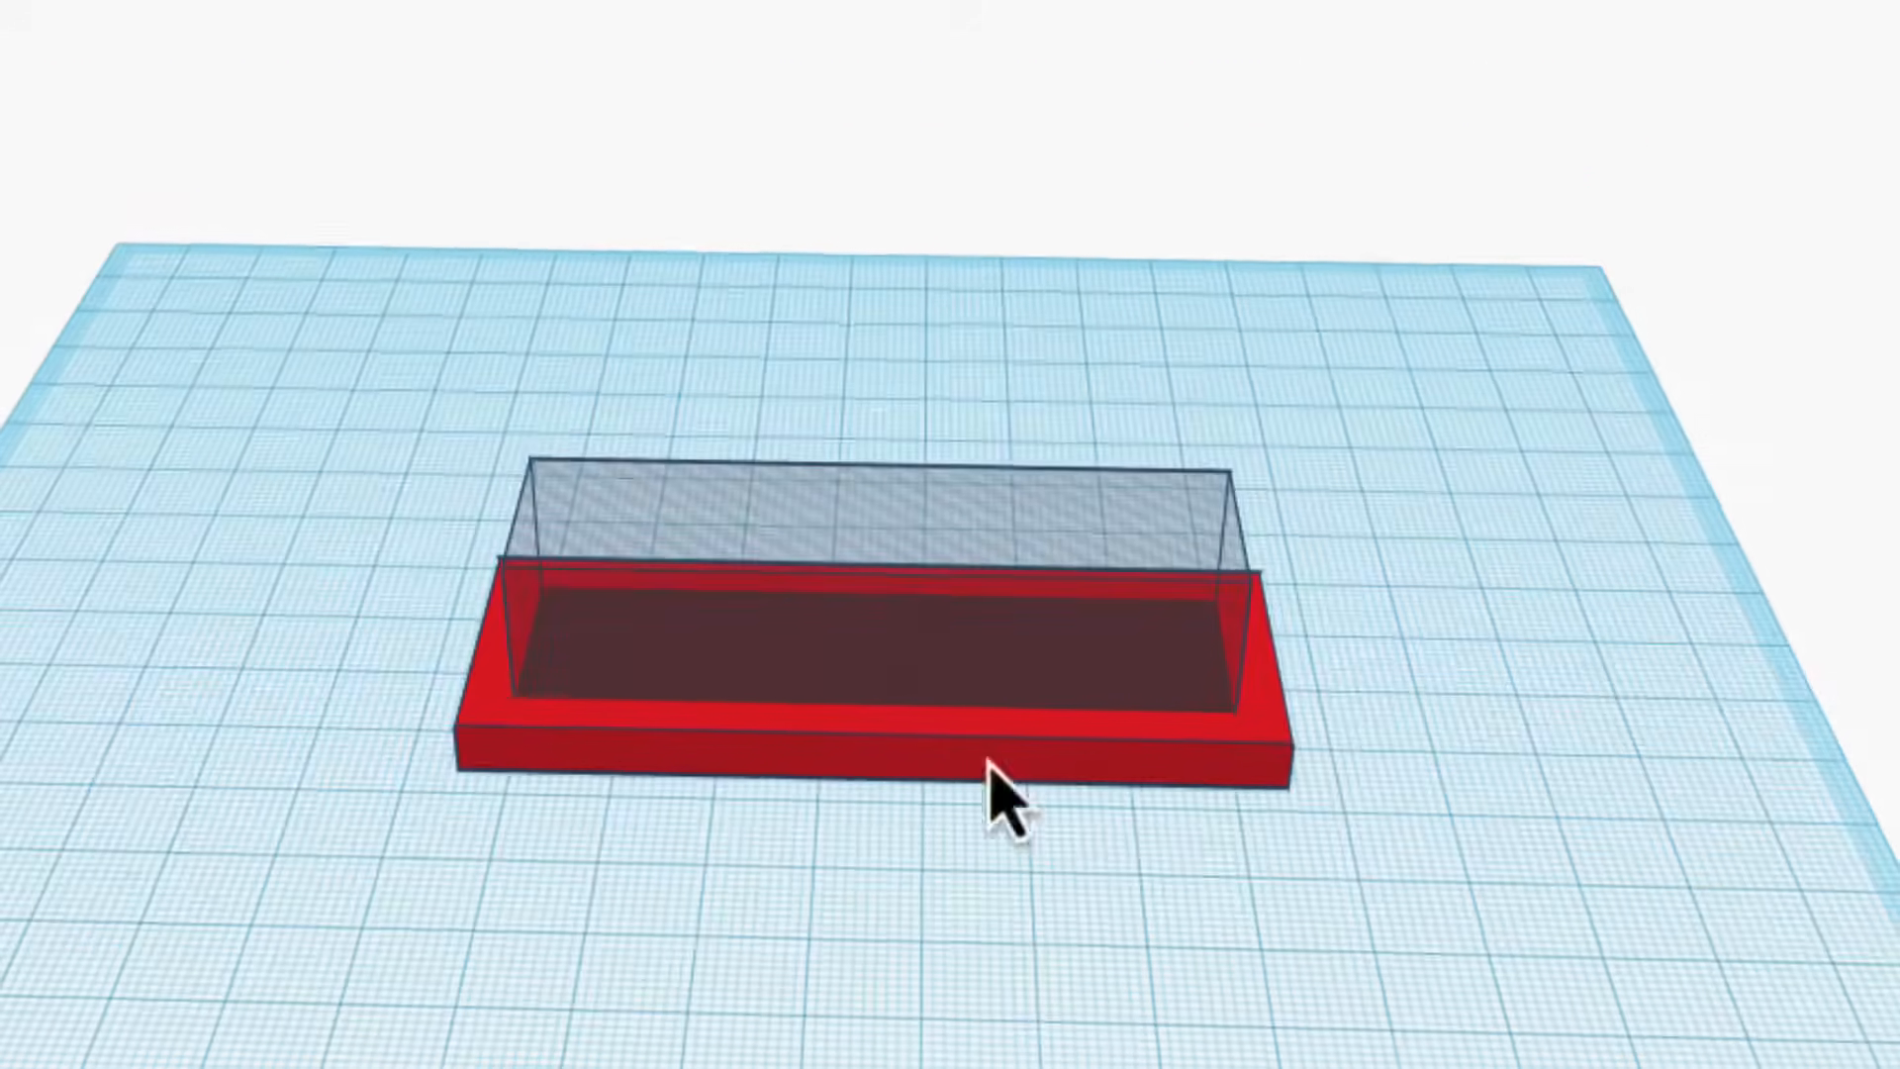
pyautogui.moveTo(326, 412); pyautogui.dragTo(1536, 1034)
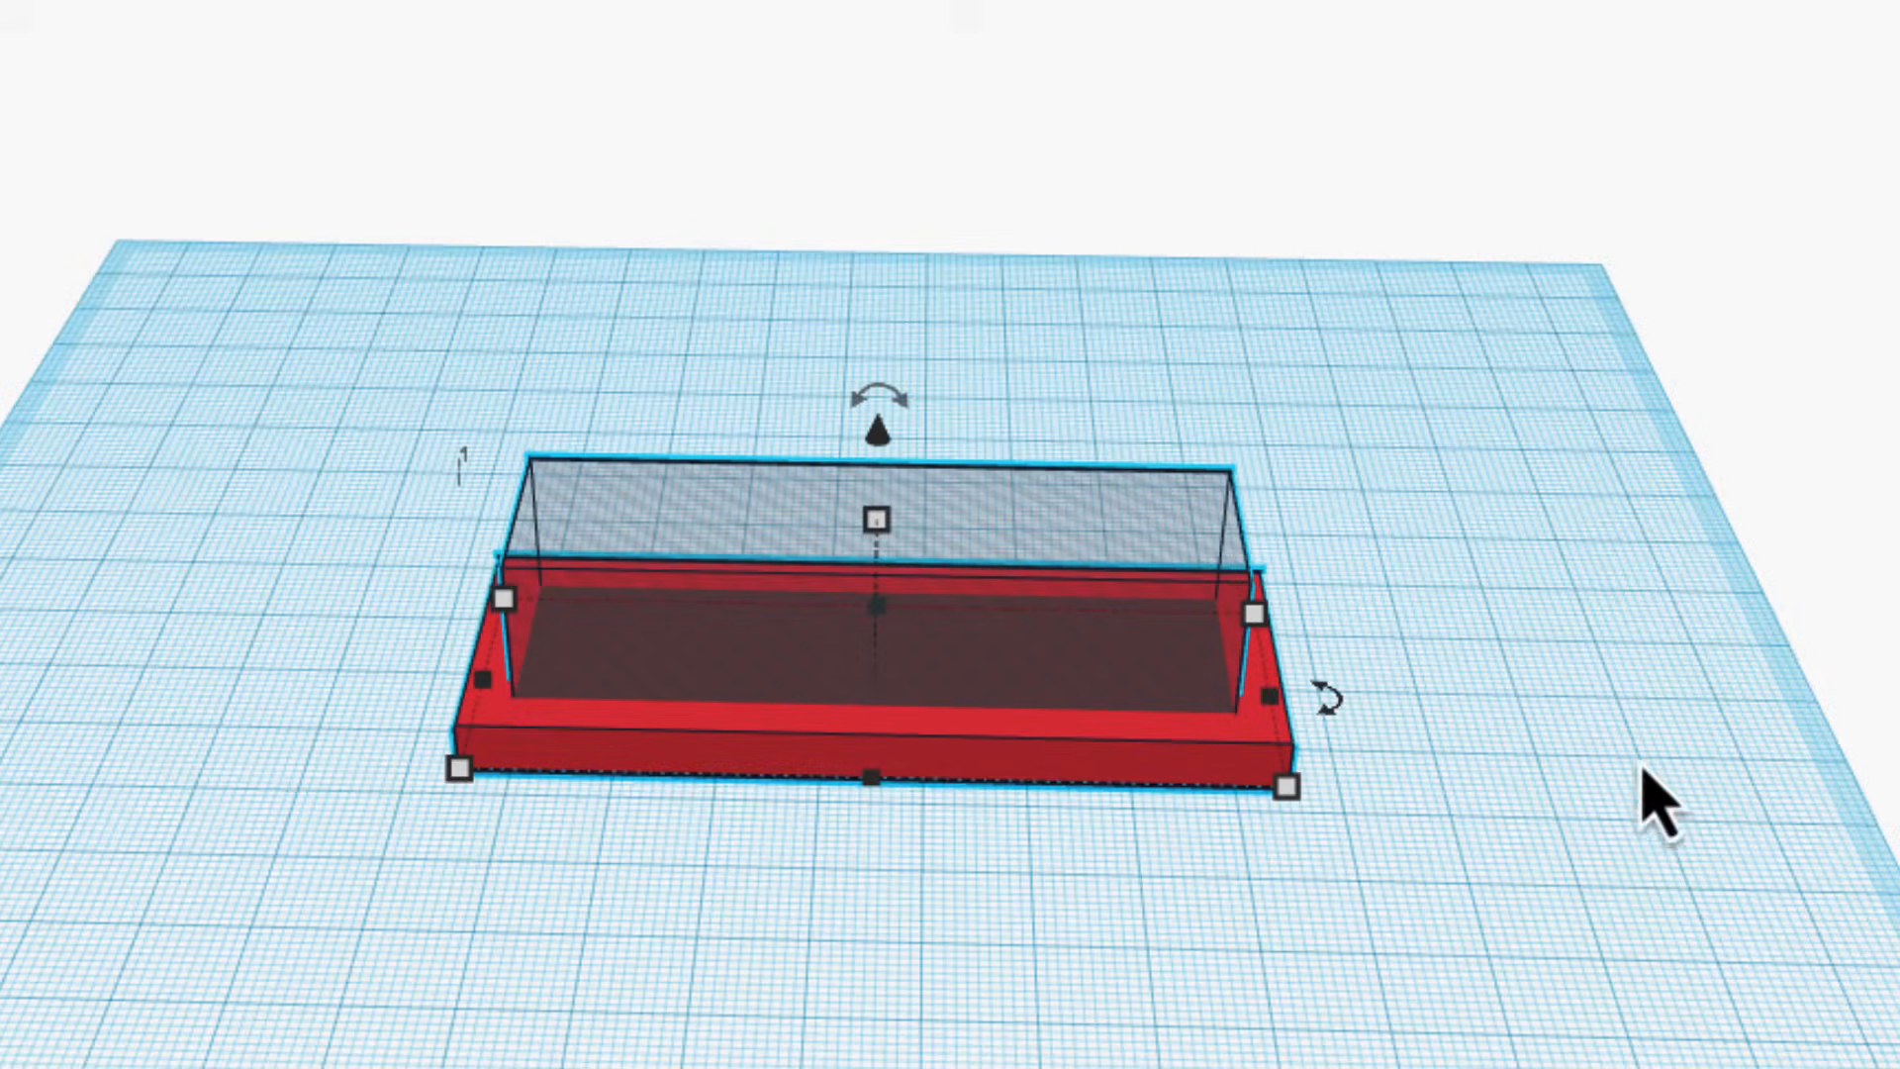
pyautogui.hotkey('ctrl', 'g')
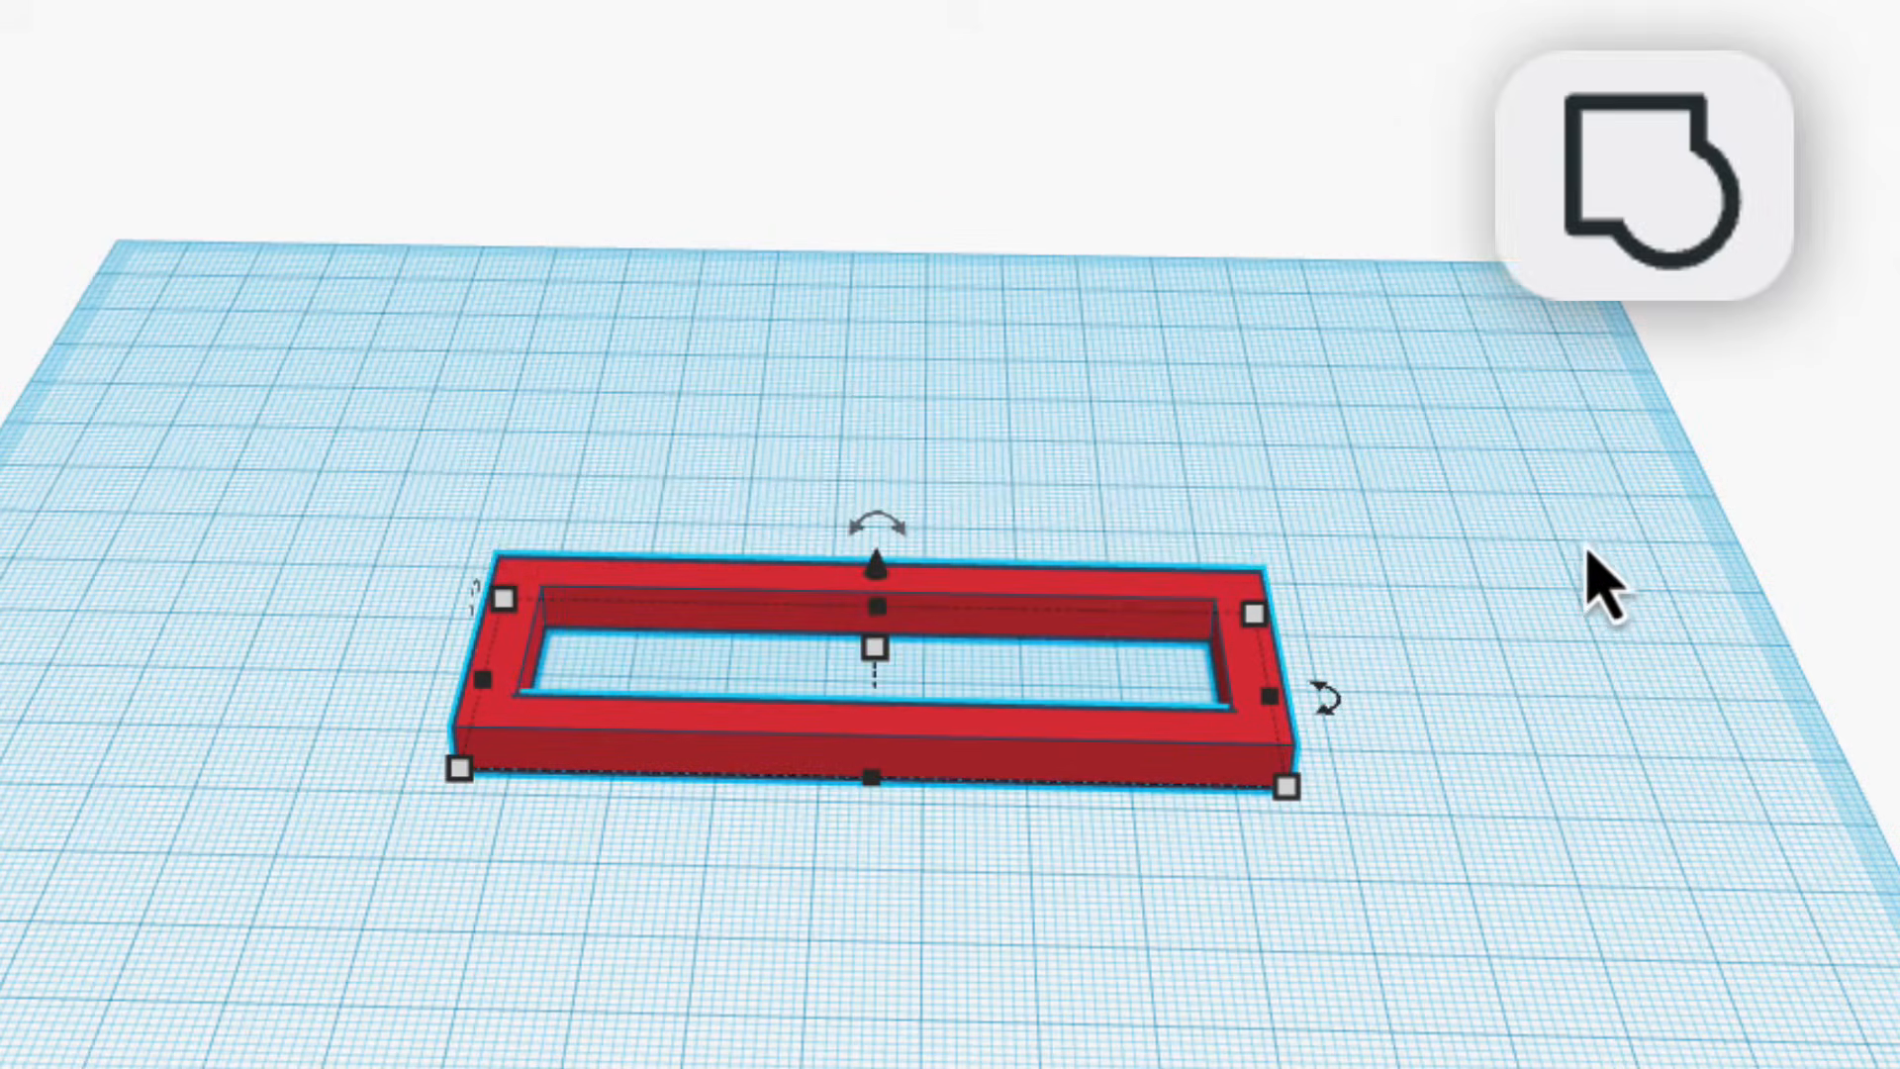
pyautogui.moveTo(1471, 535); pyautogui.dragTo(1408, 744, button='right')
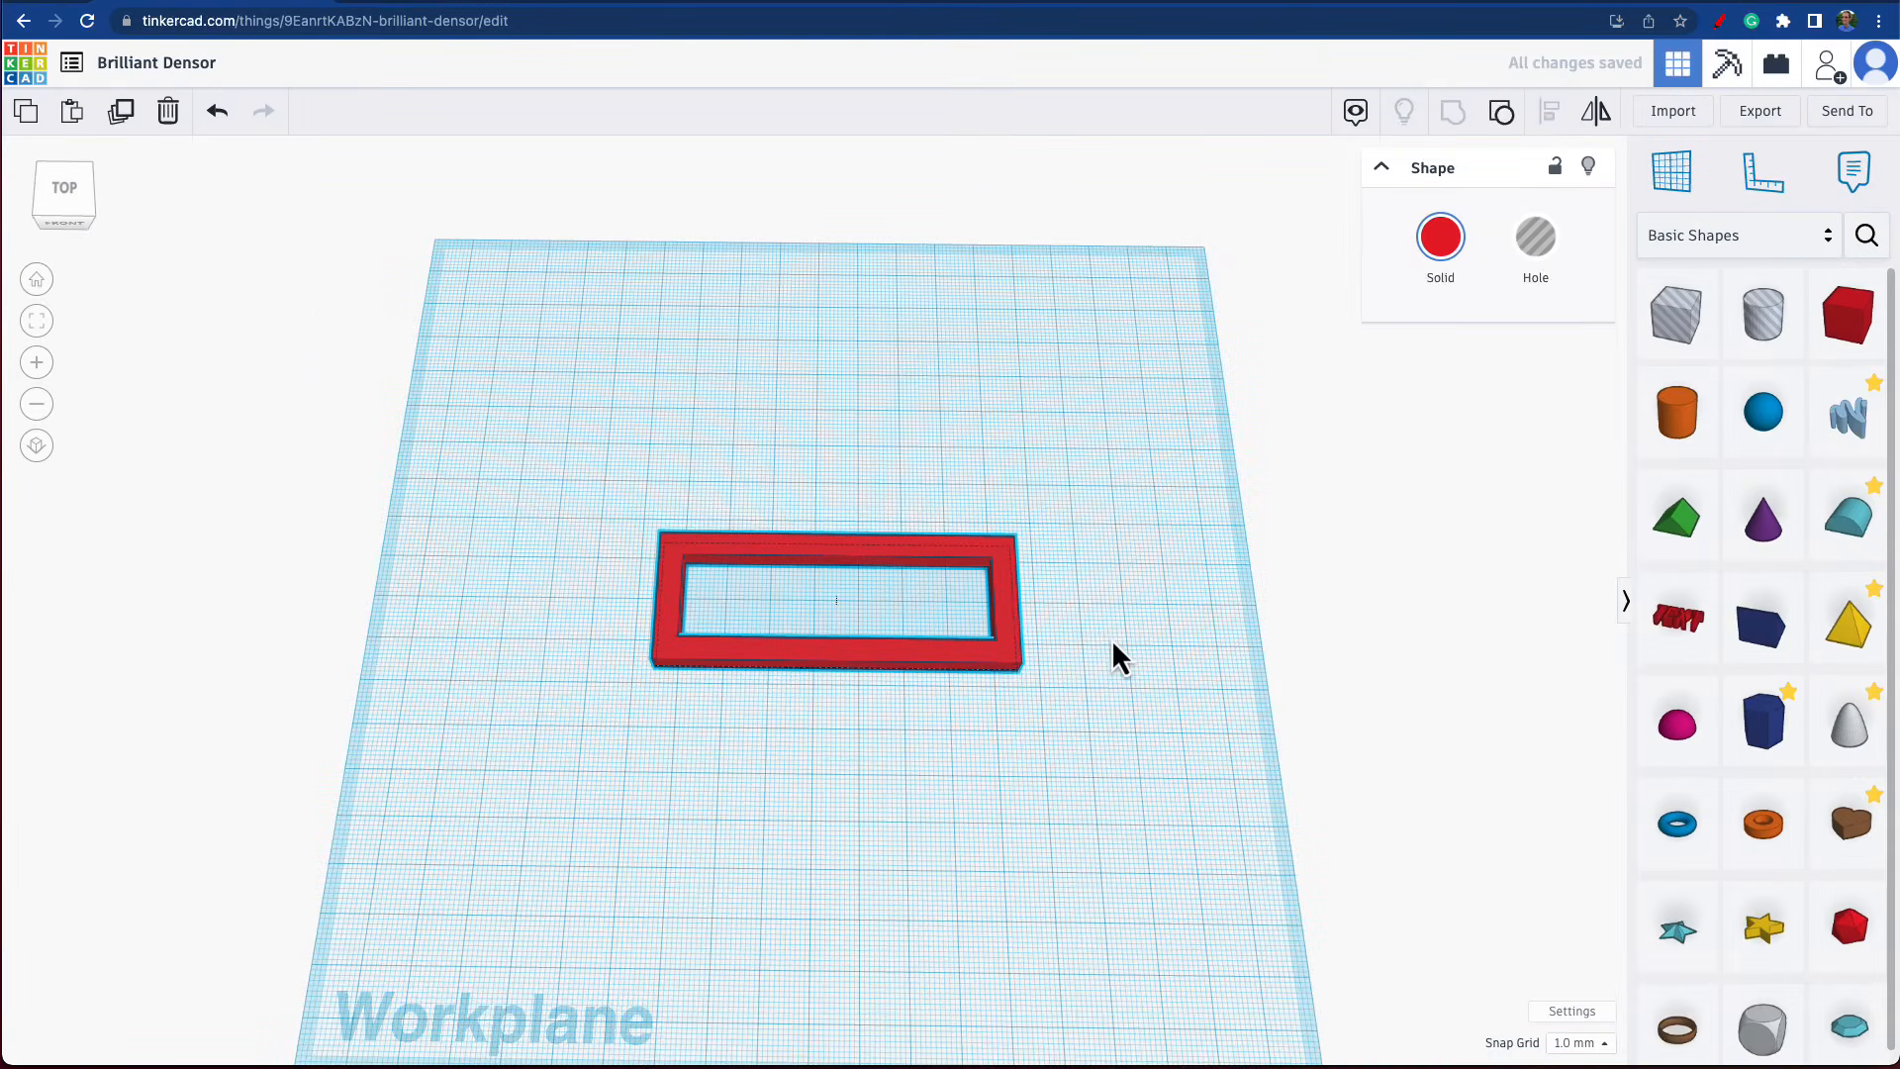
pyautogui.scroll(-1, 914, 643)
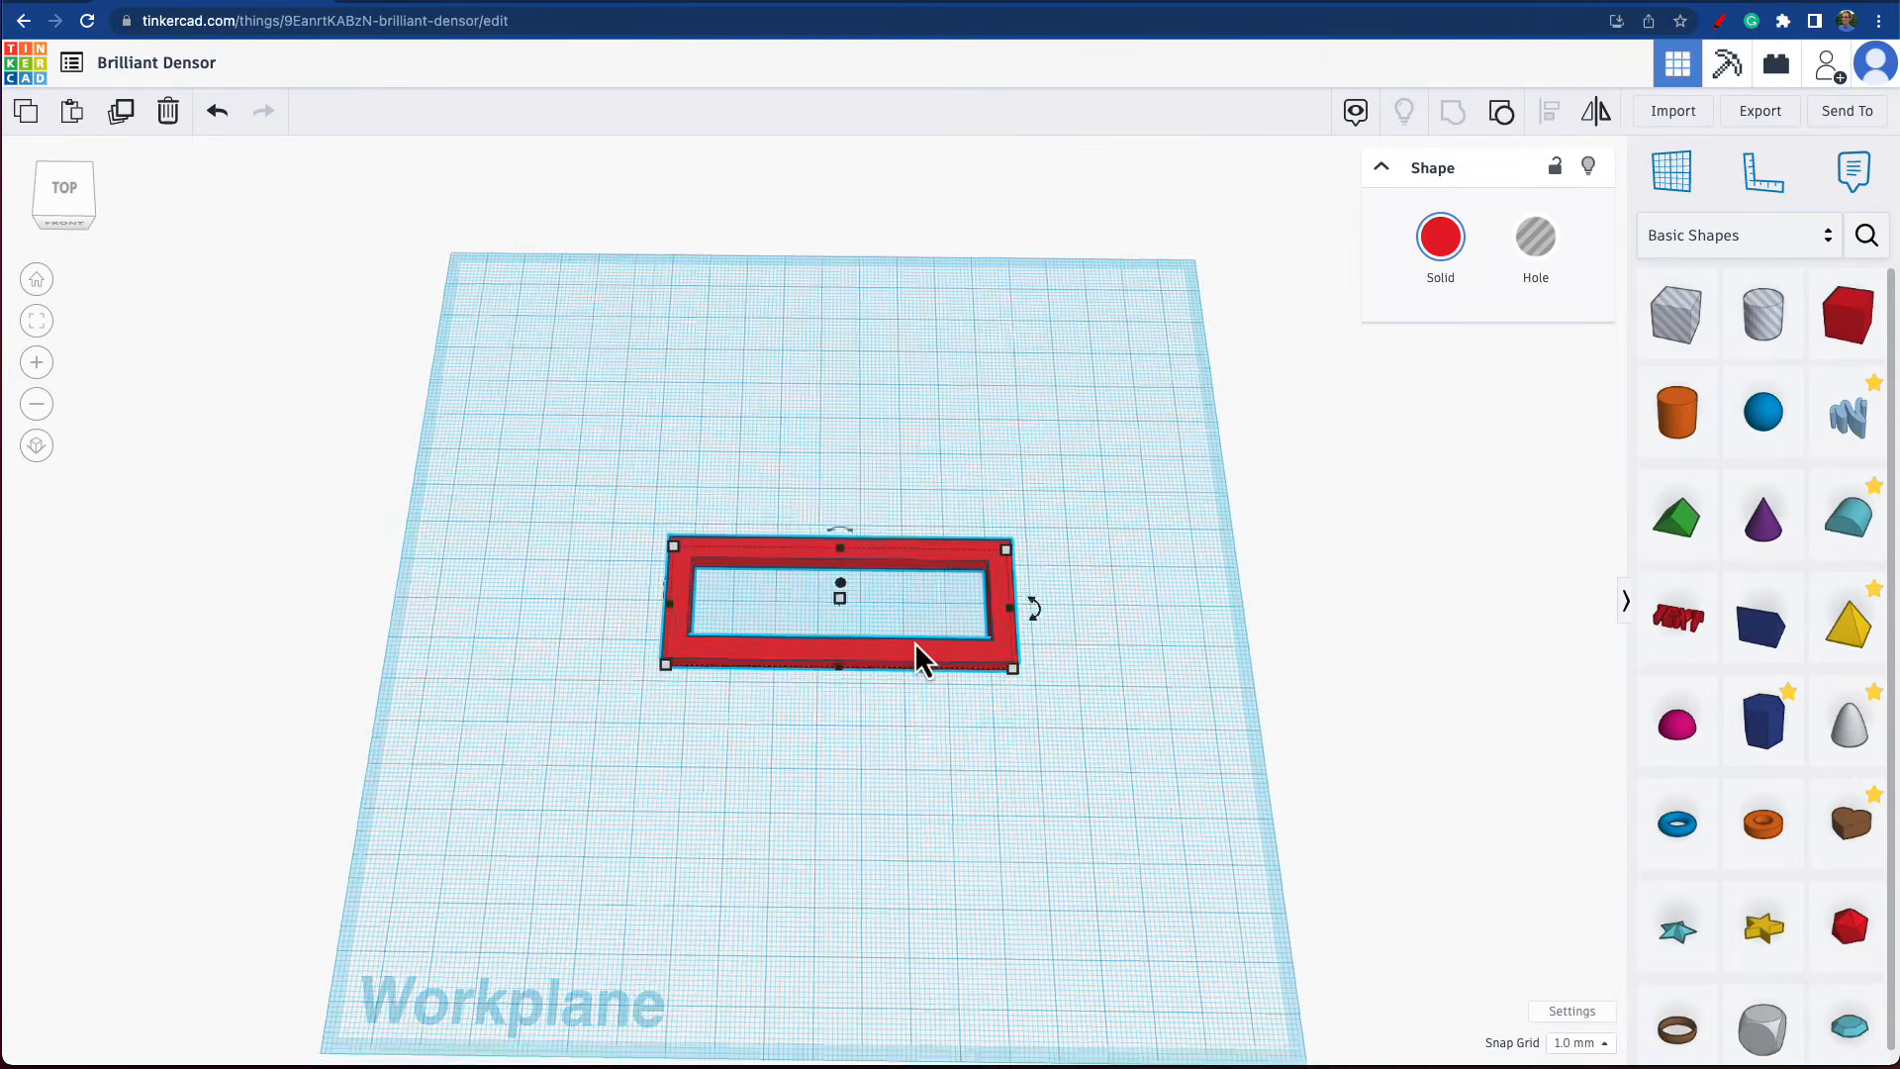
pyautogui.scroll(1, 917, 648)
pyautogui.scroll(1, 1039, 806)
pyautogui.moveTo(1039, 805); pyautogui.dragTo(1051, 649, button='right')
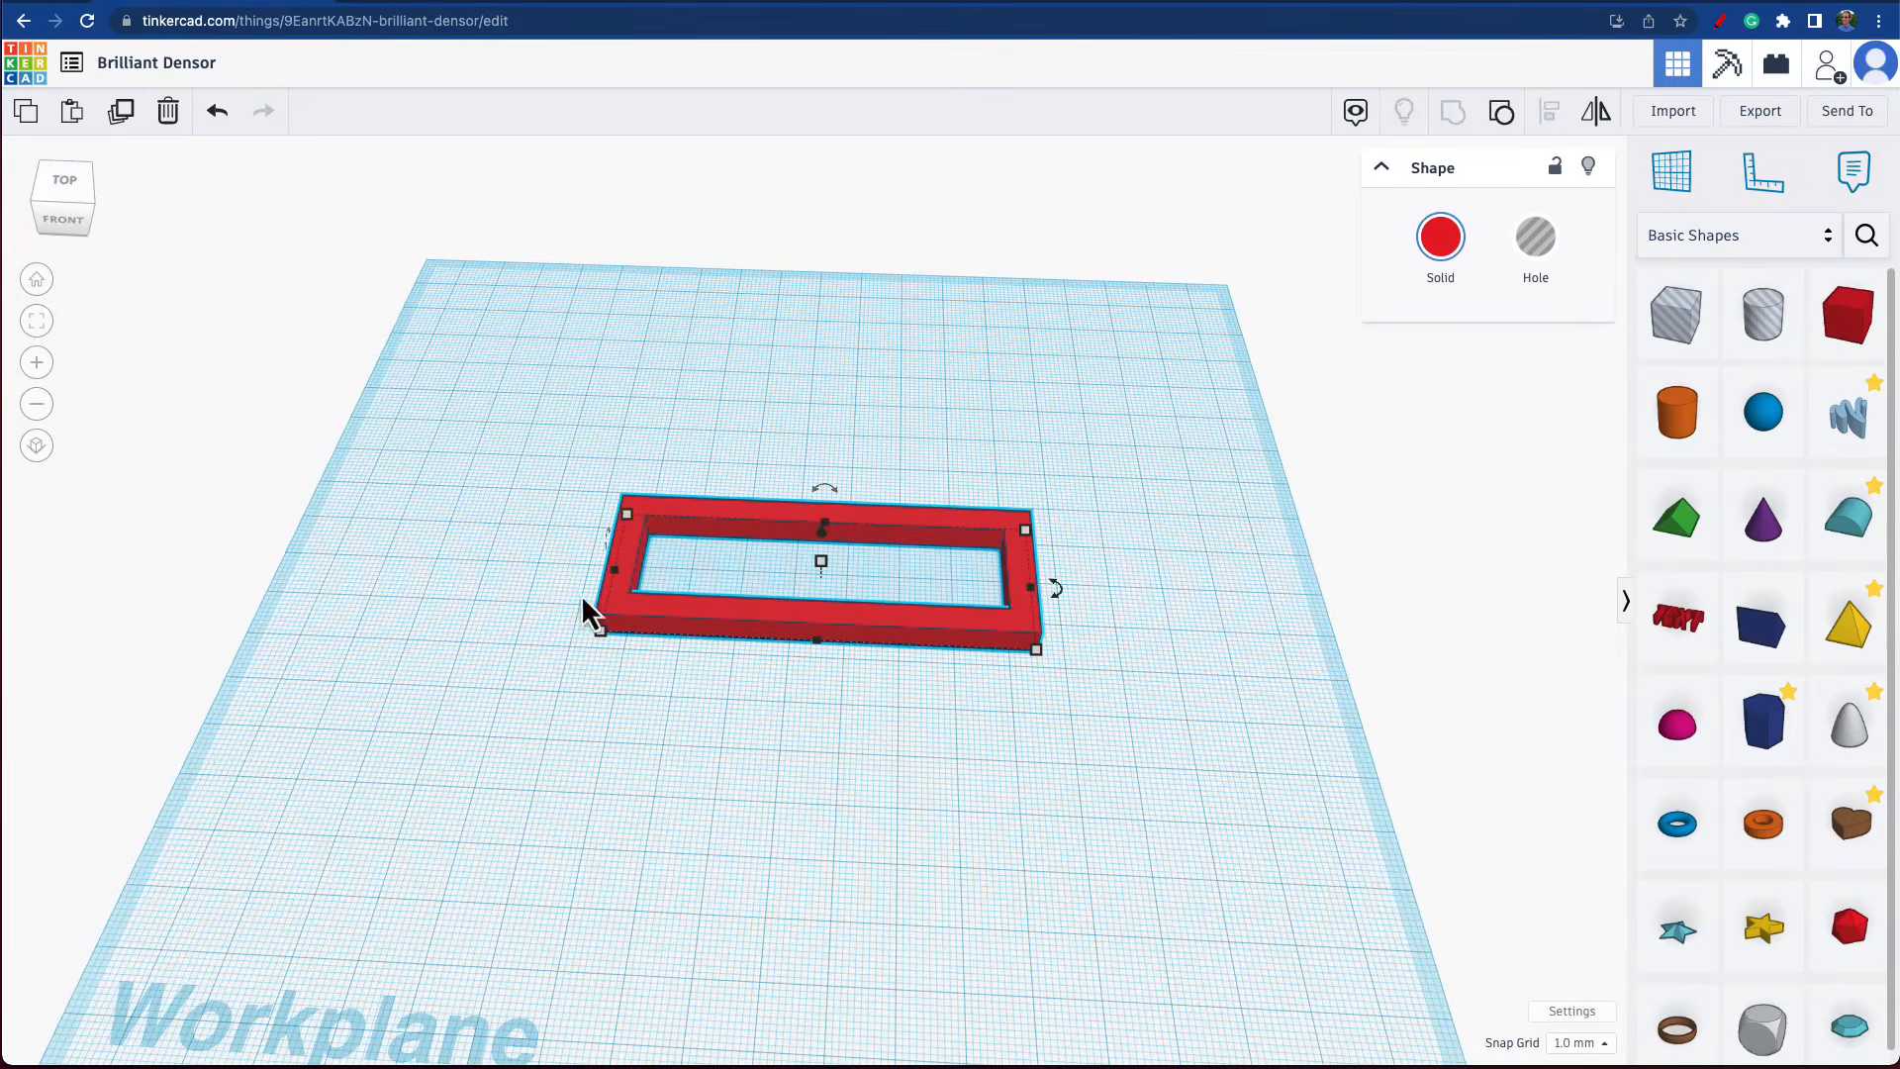
# Deselect the frame and increase the Radius of a 20 mm red box to round its edges.
pyautogui.click(910, 837)
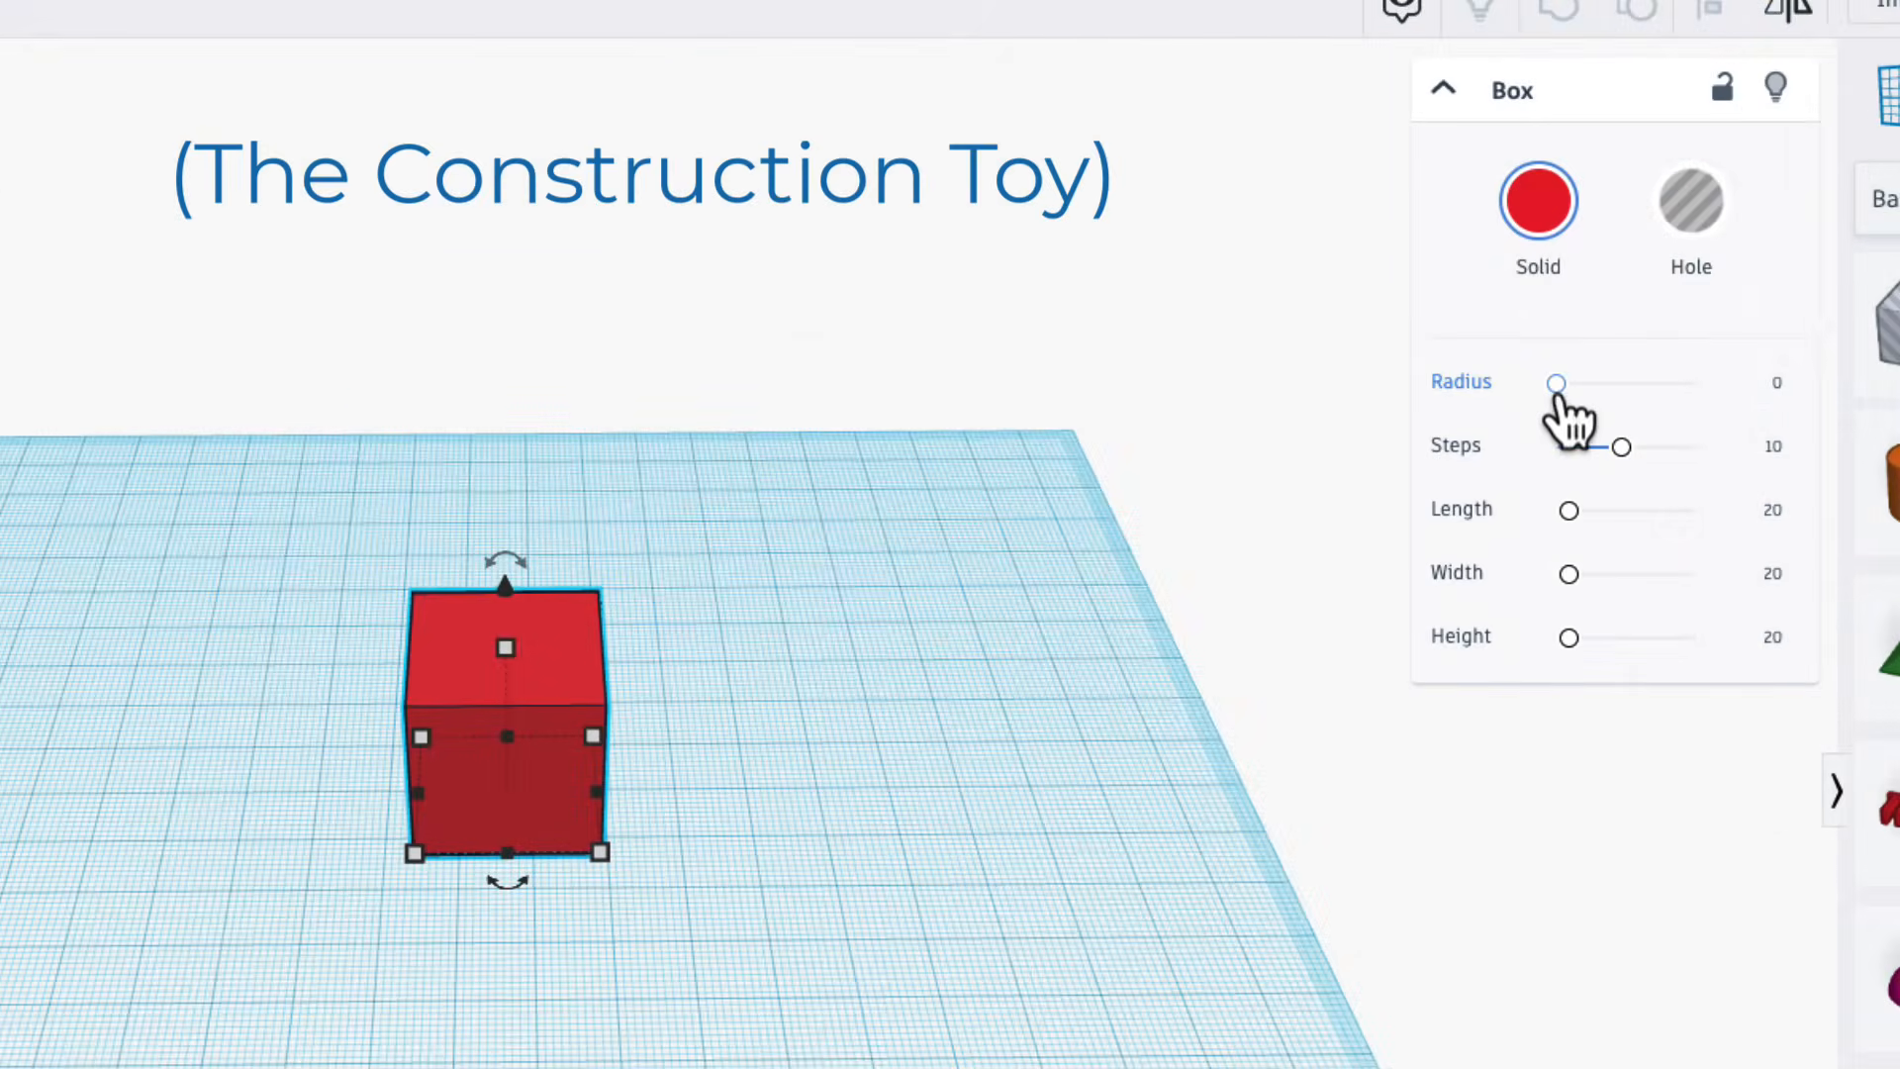
pyautogui.moveTo(1557, 386); pyautogui.dragTo(1639, 408)
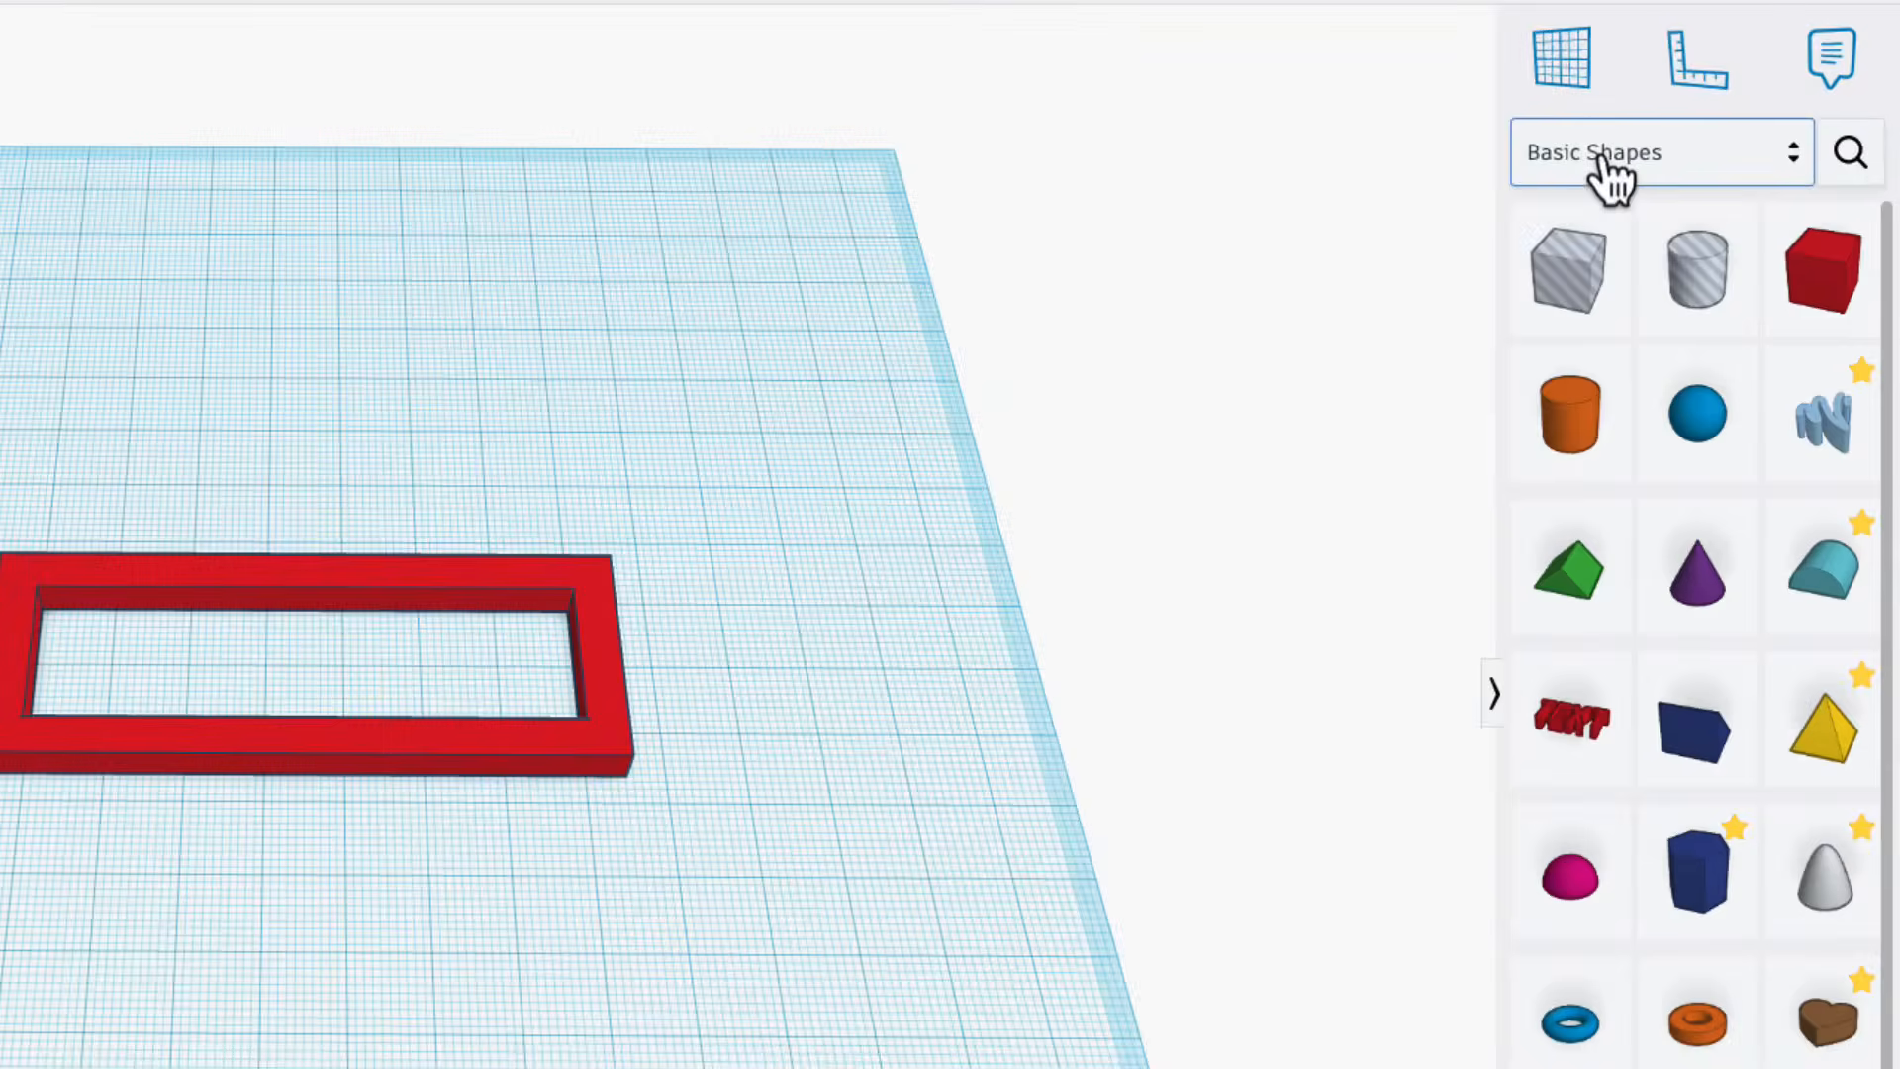
# Switch the shape collection to Shape Generators and place an ISO metric thread on the workplane beside the red frame.
pyautogui.click(1611, 177)
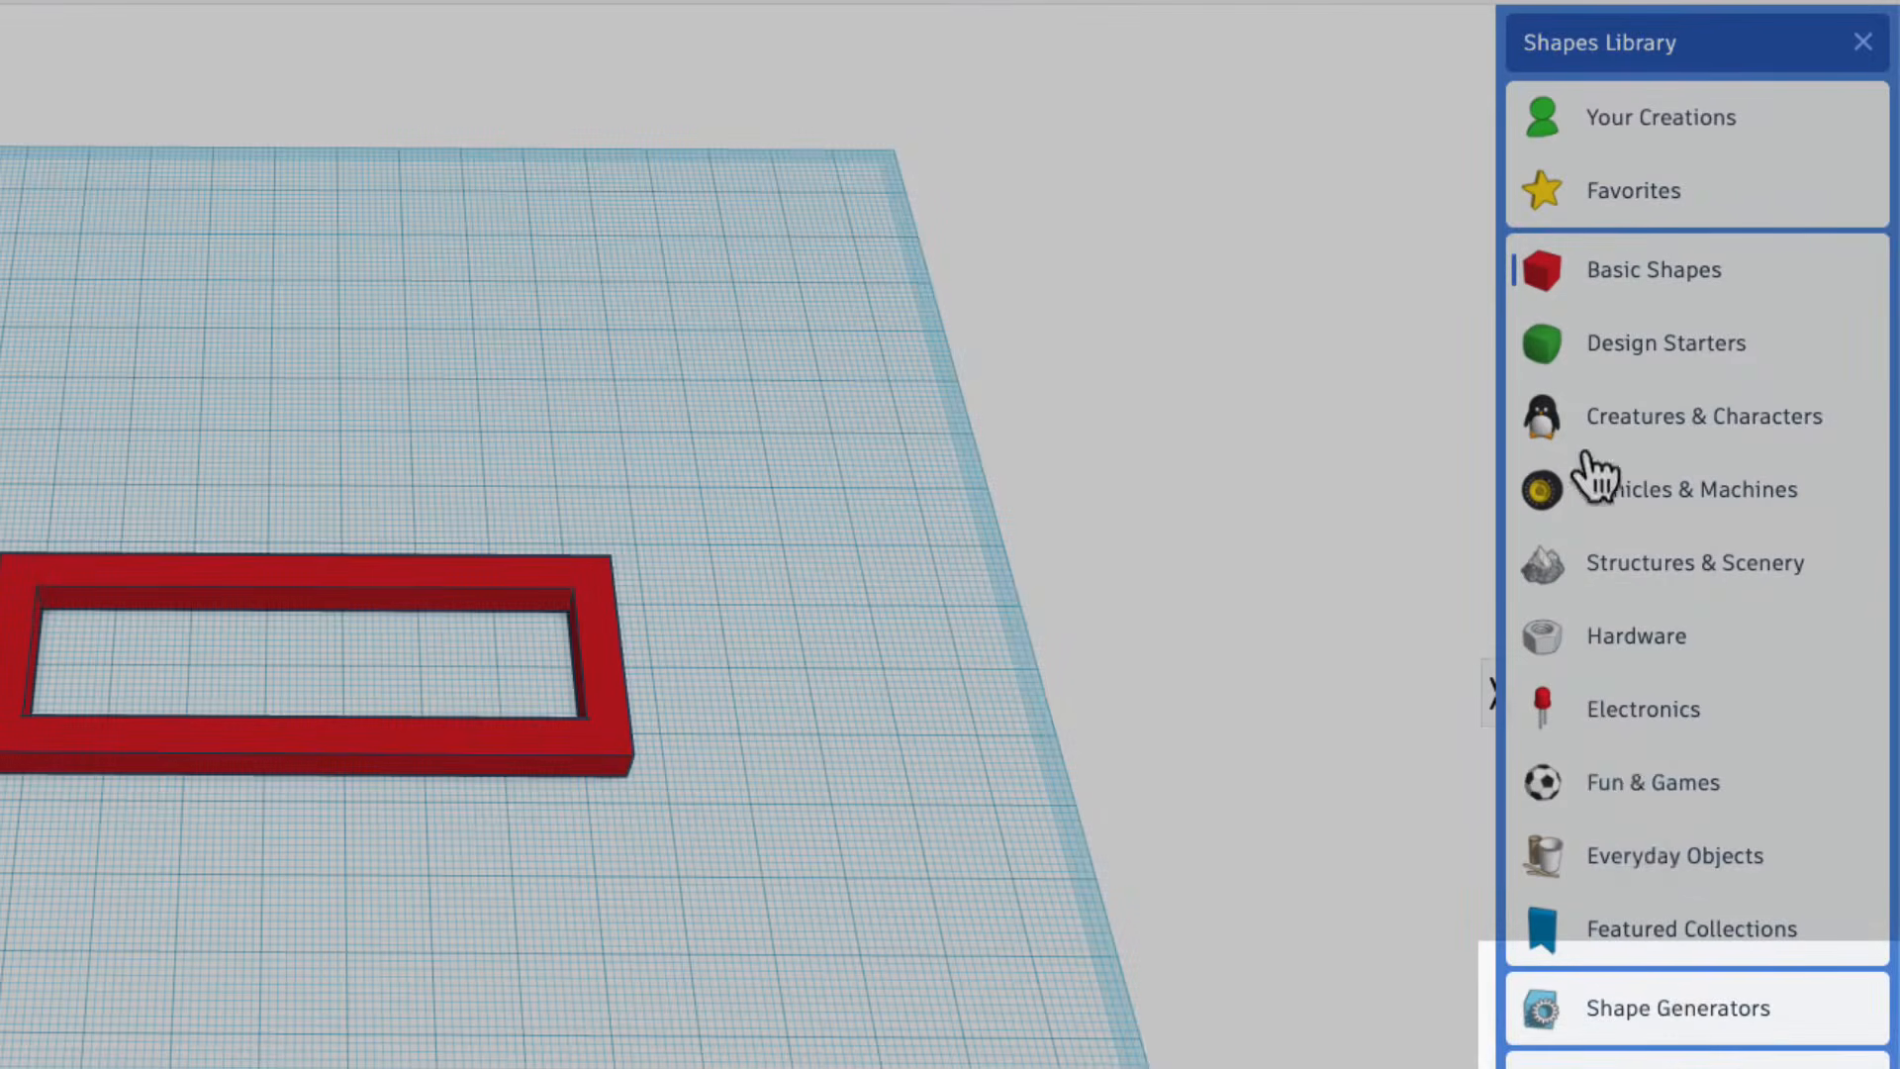
pyautogui.click(1660, 1015)
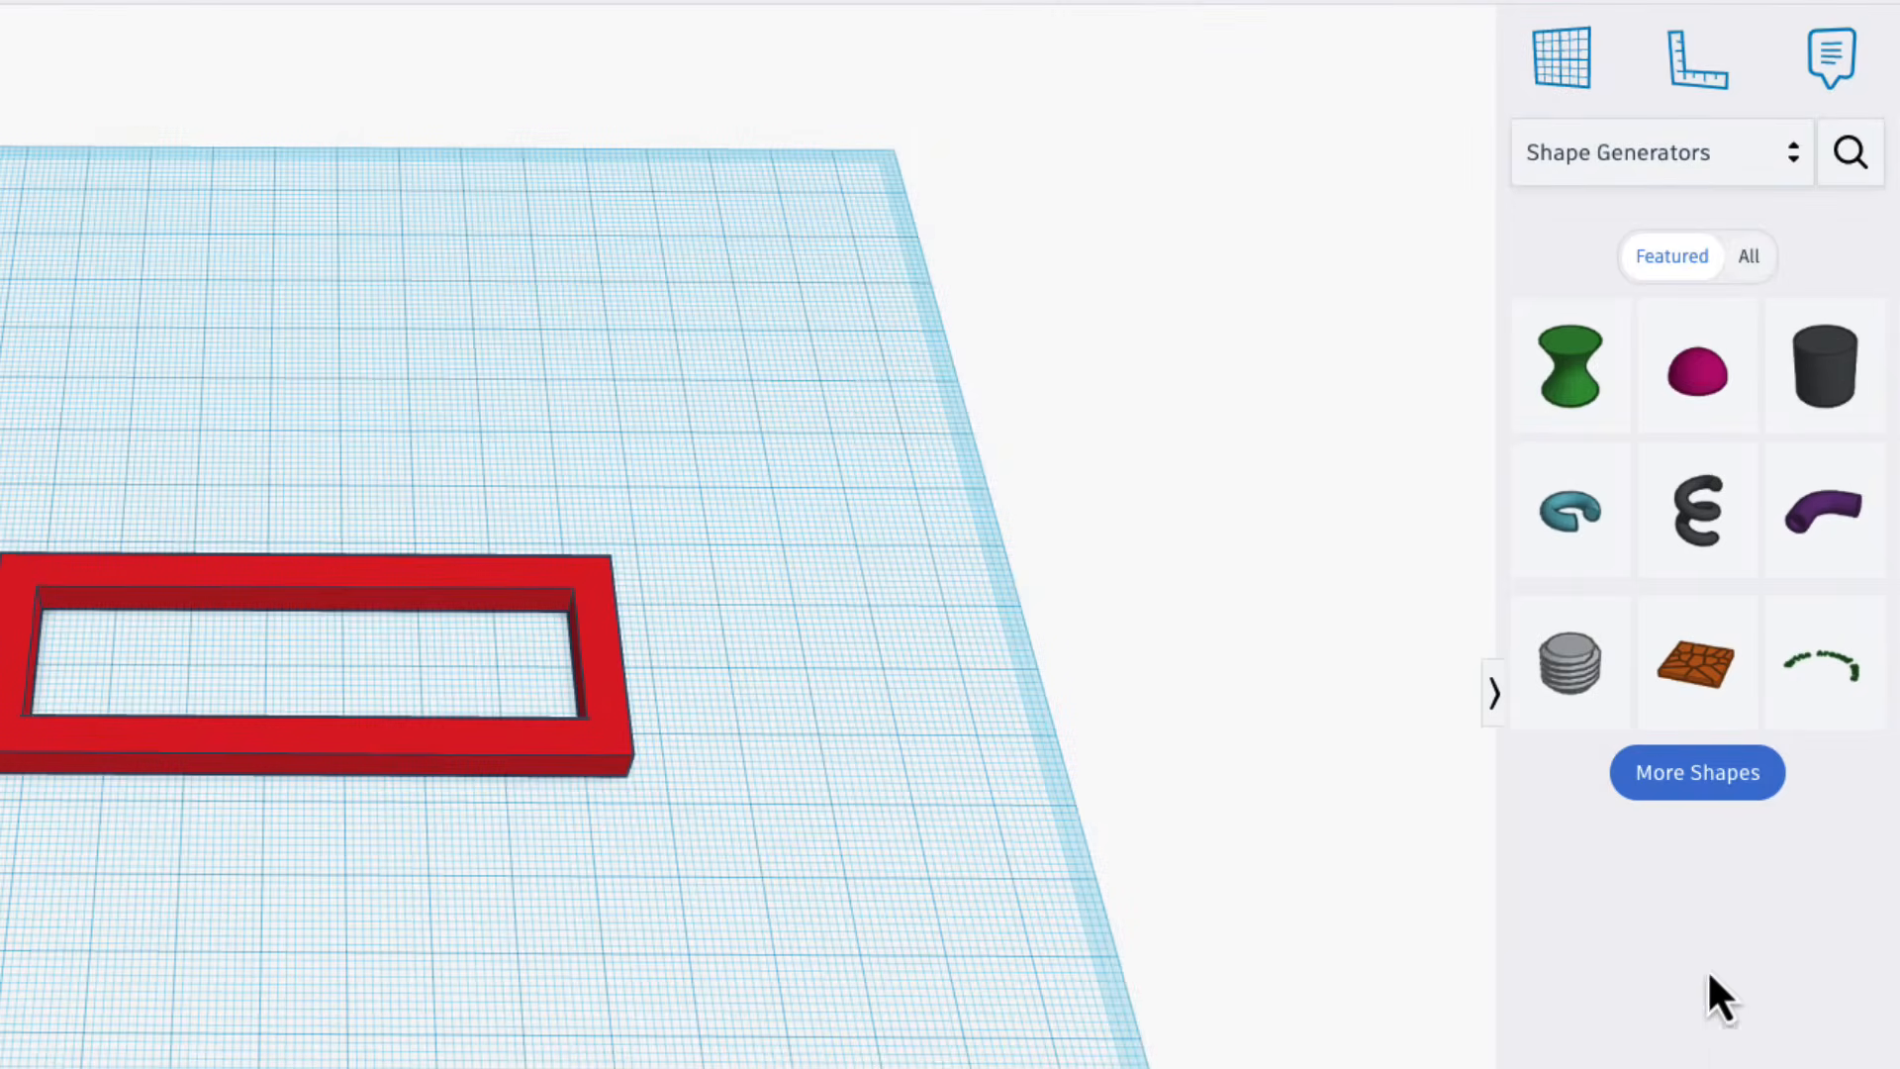
pyautogui.moveTo(1234, 639); pyautogui.dragTo(882, 663)
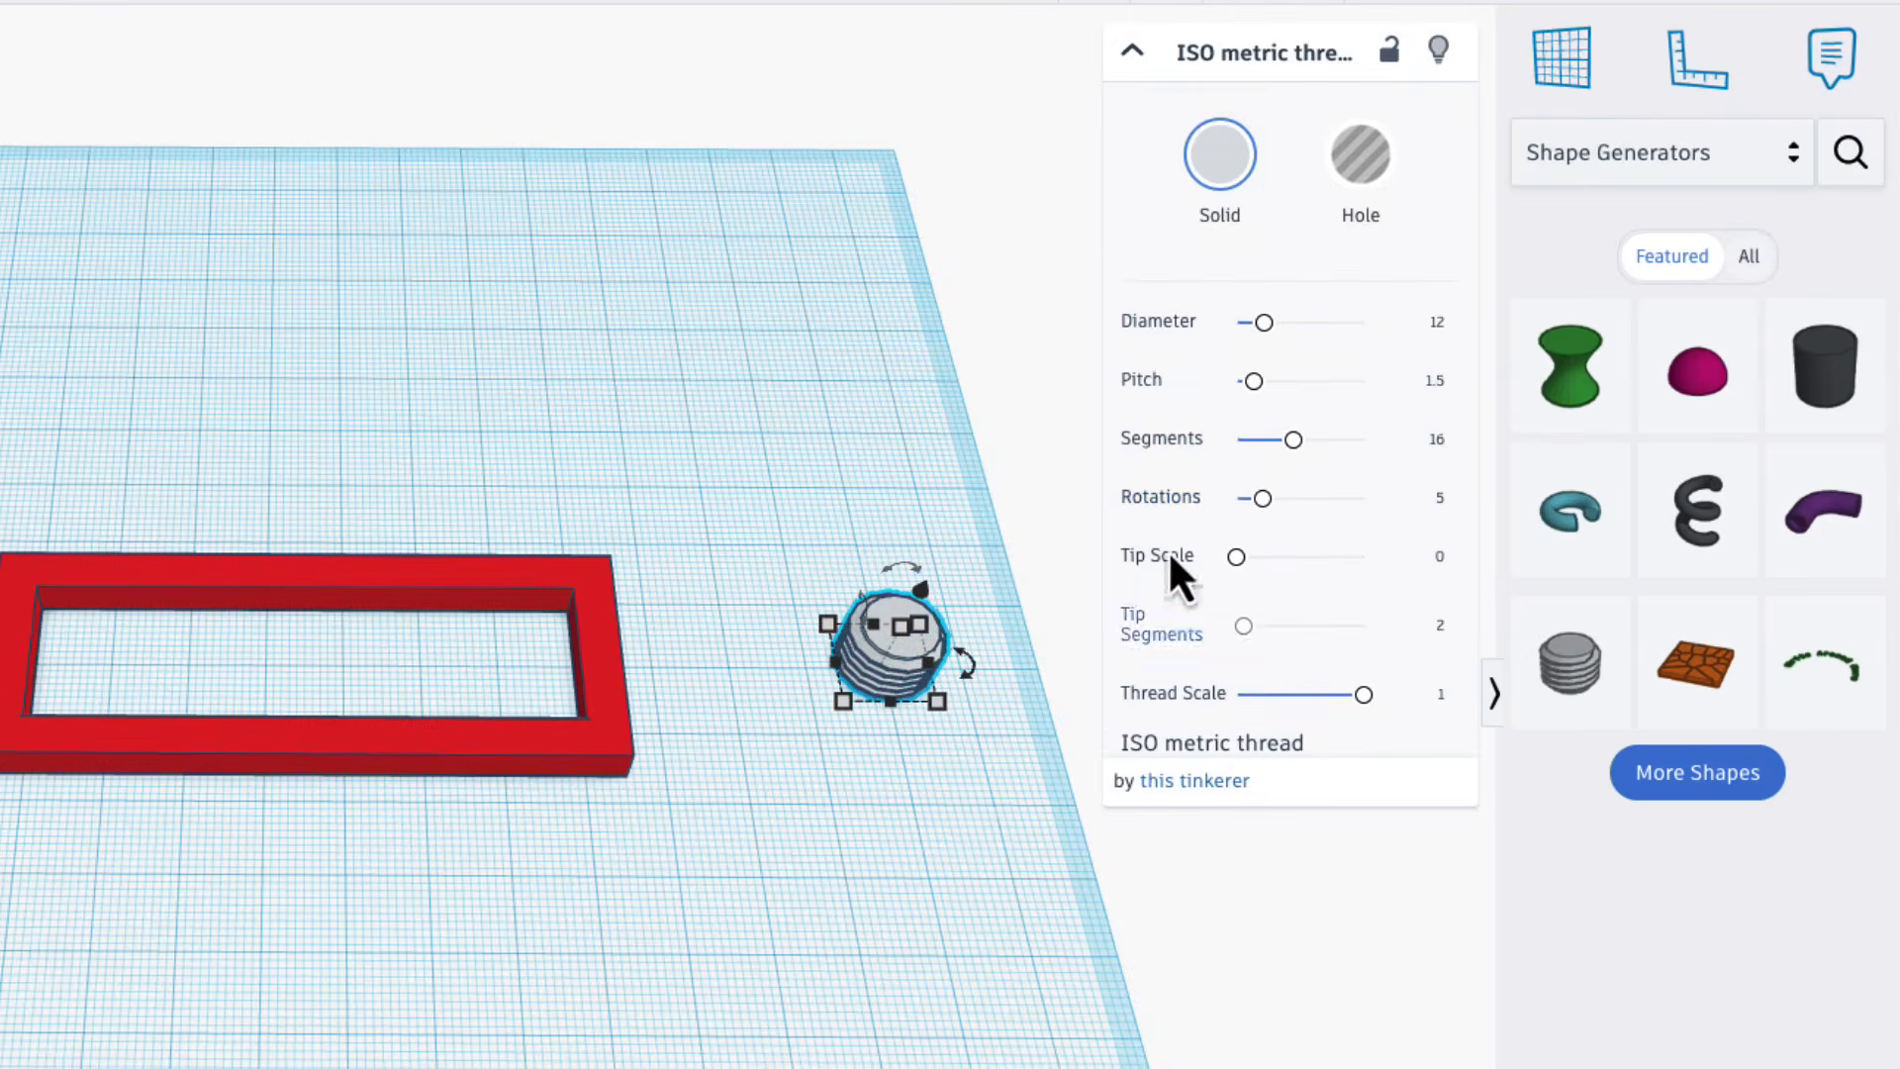
pyautogui.click(959, 824)
pyautogui.moveTo(967, 889); pyautogui.dragTo(937, 856, button='right')
pyautogui.click(909, 683)
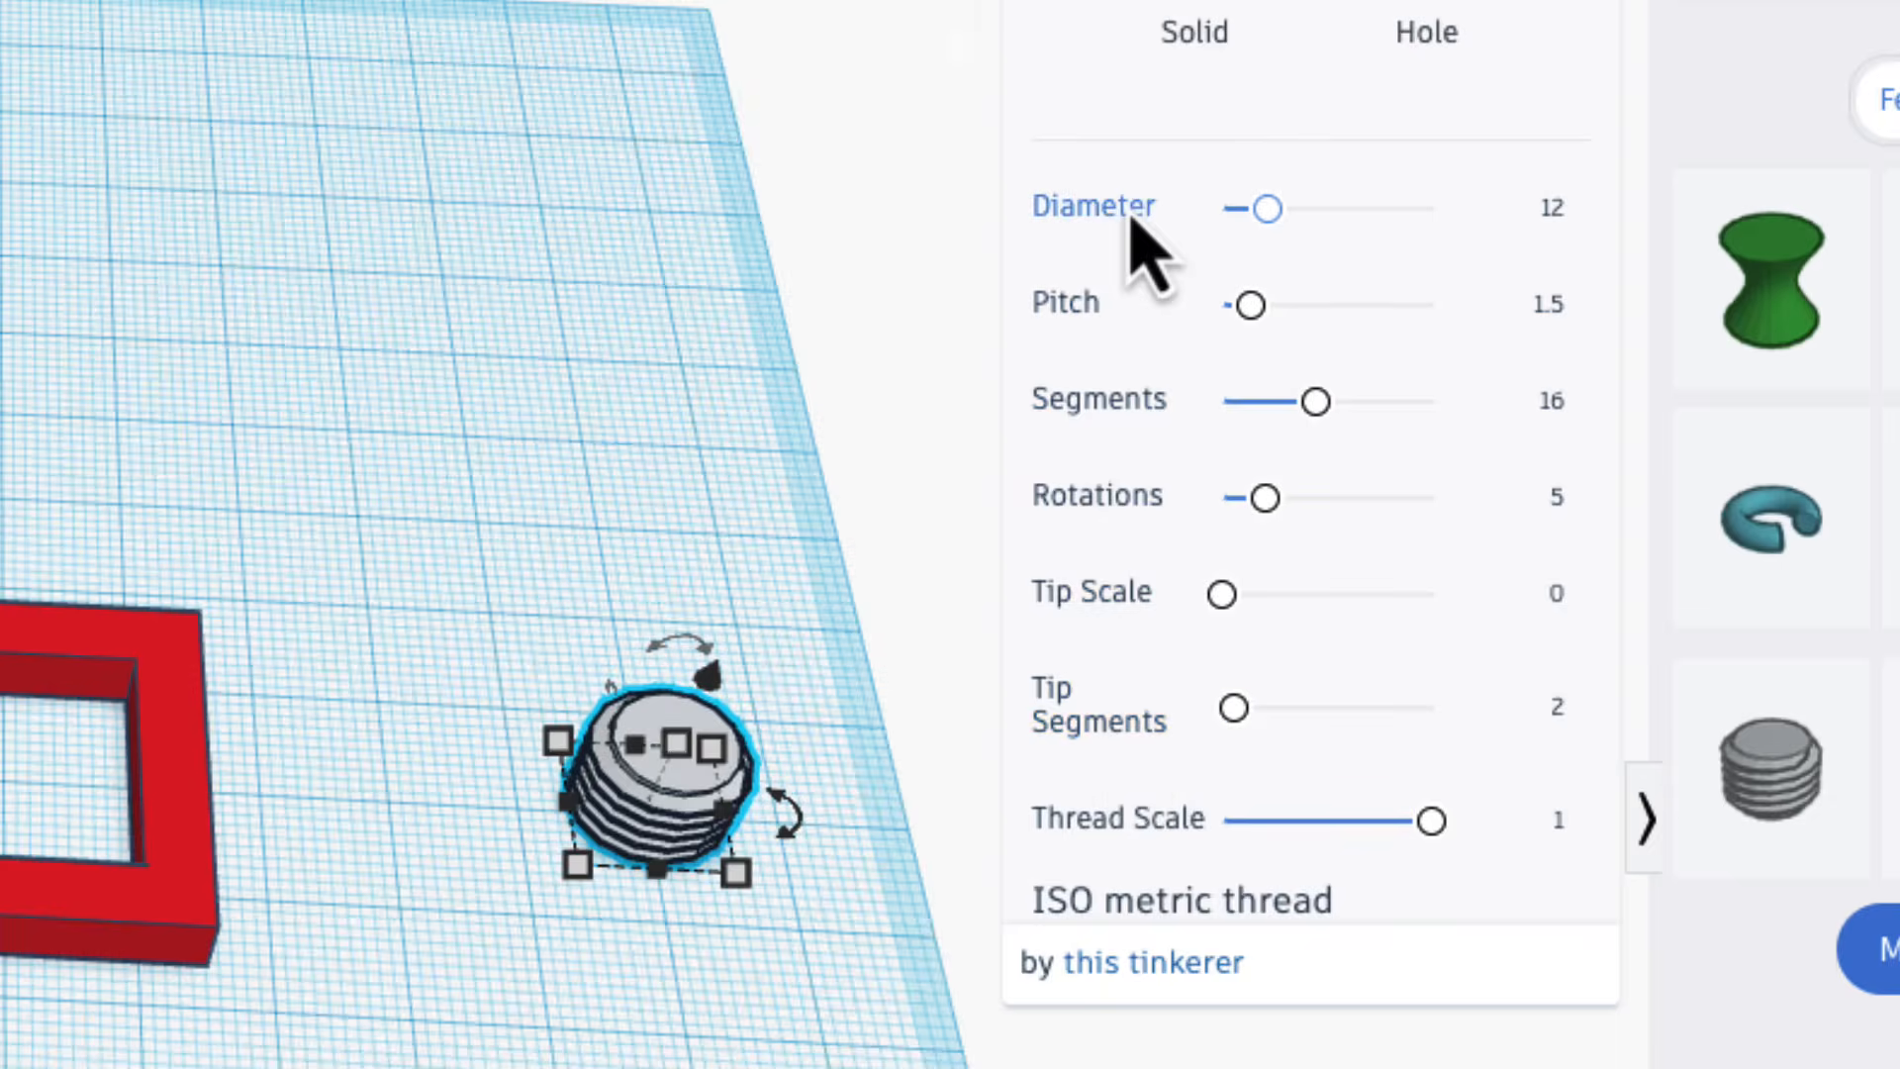
pyautogui.click(772, 1060)
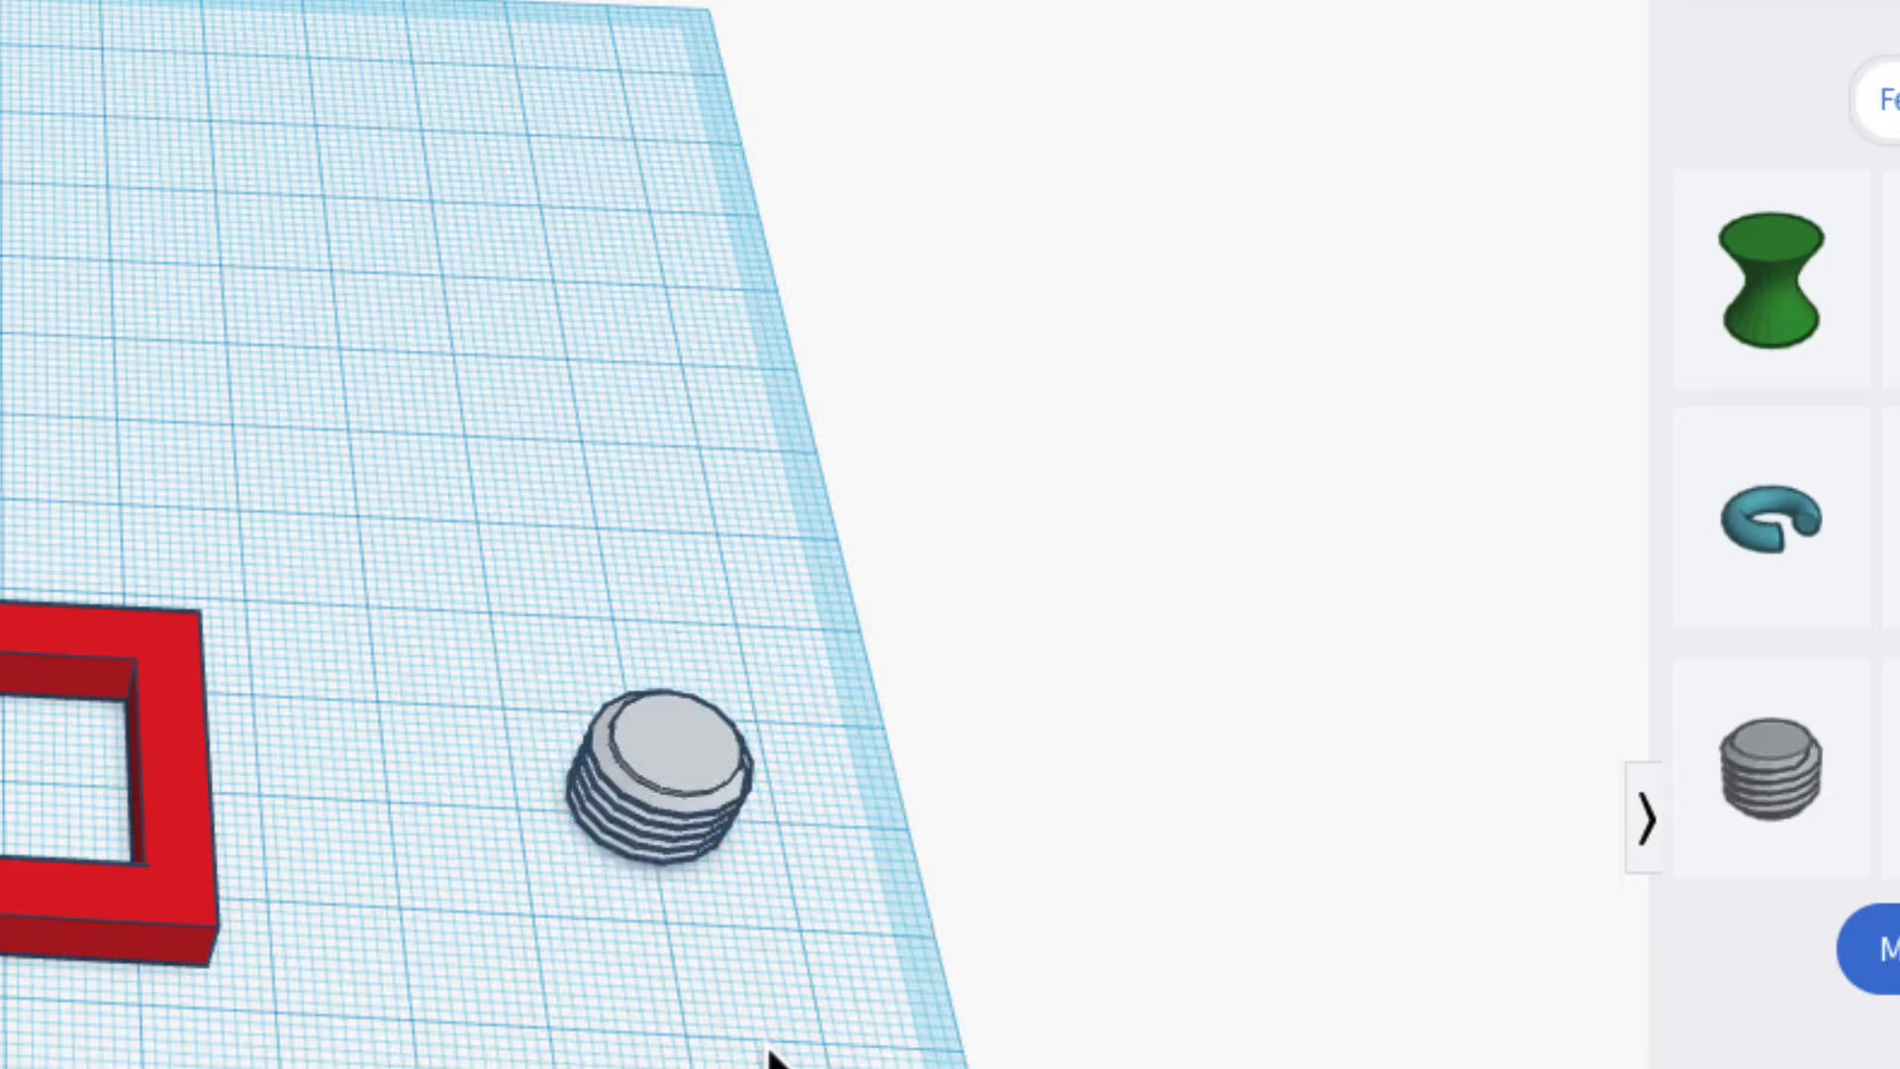
# Delete the metric thread from the workplane and search the community shapes for metafillet.
pyautogui.click(617, 804)
pyautogui.press('Delete')
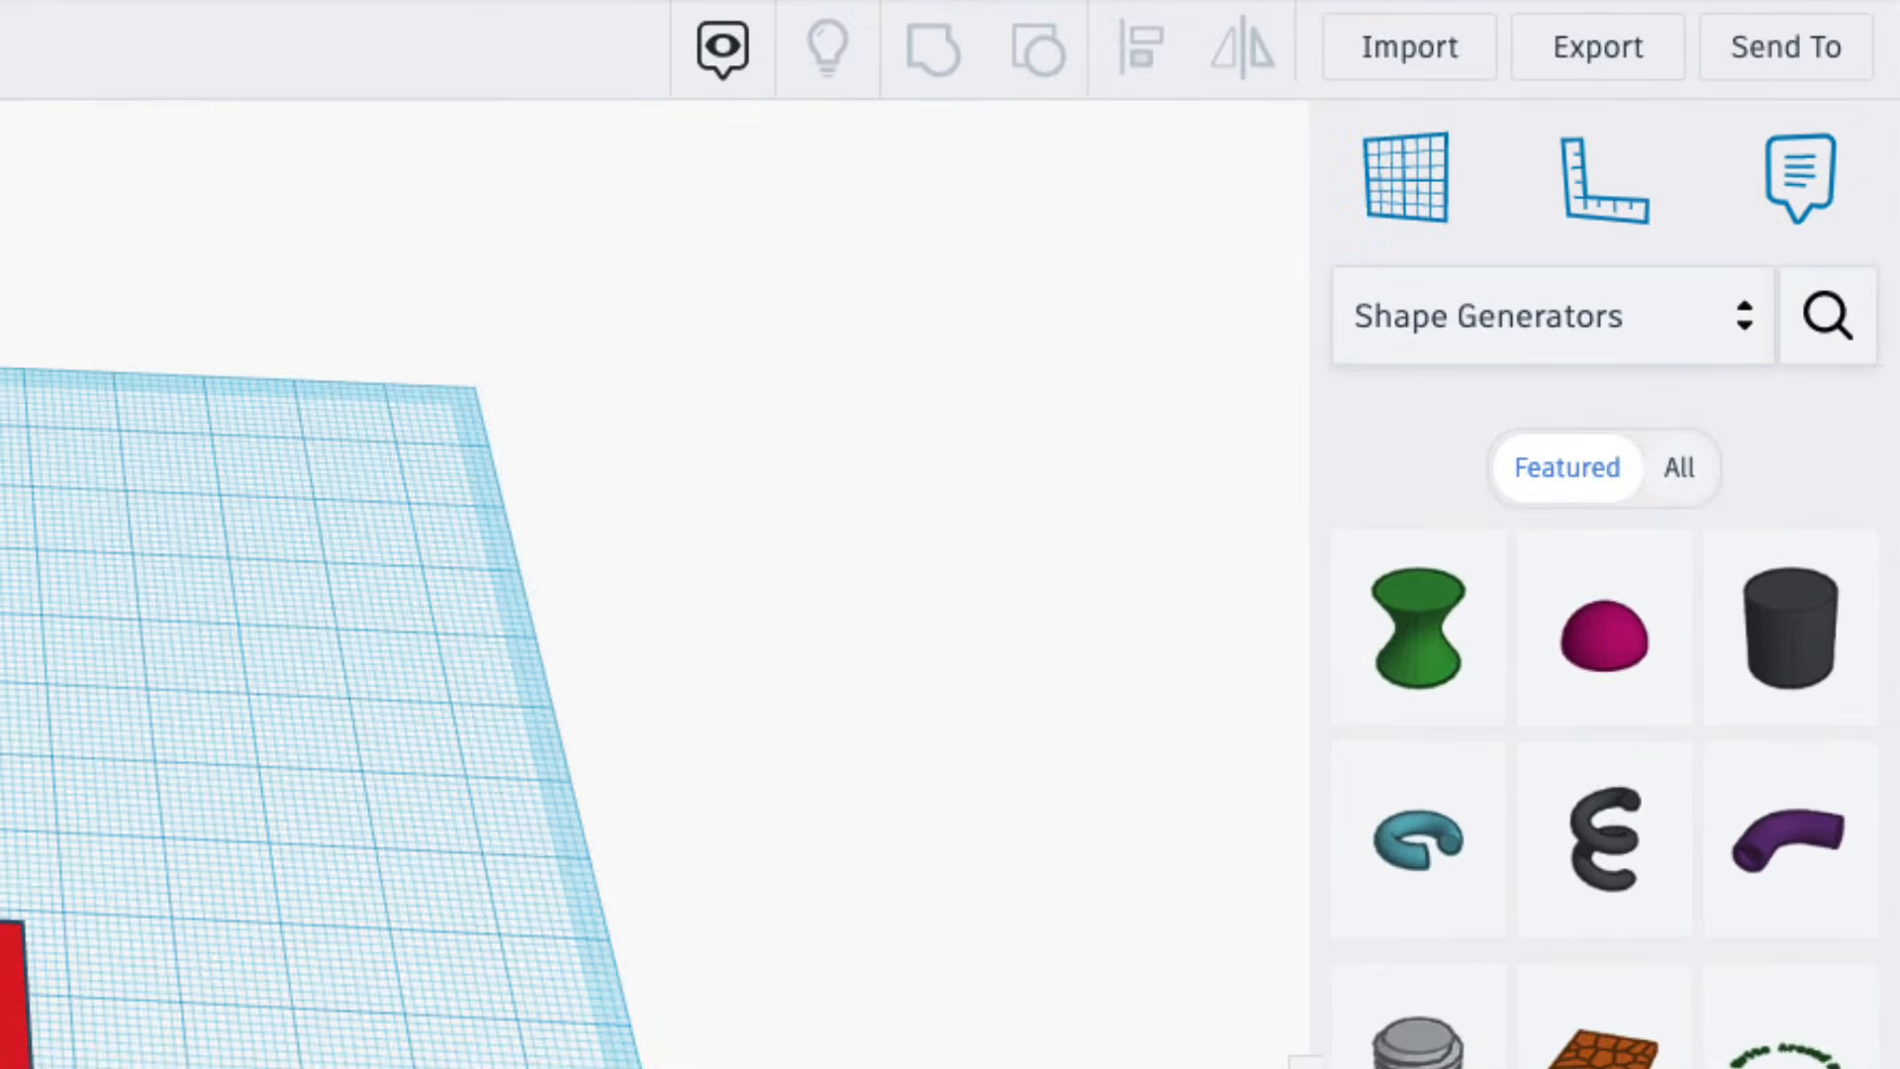
pyautogui.click(1826, 318)
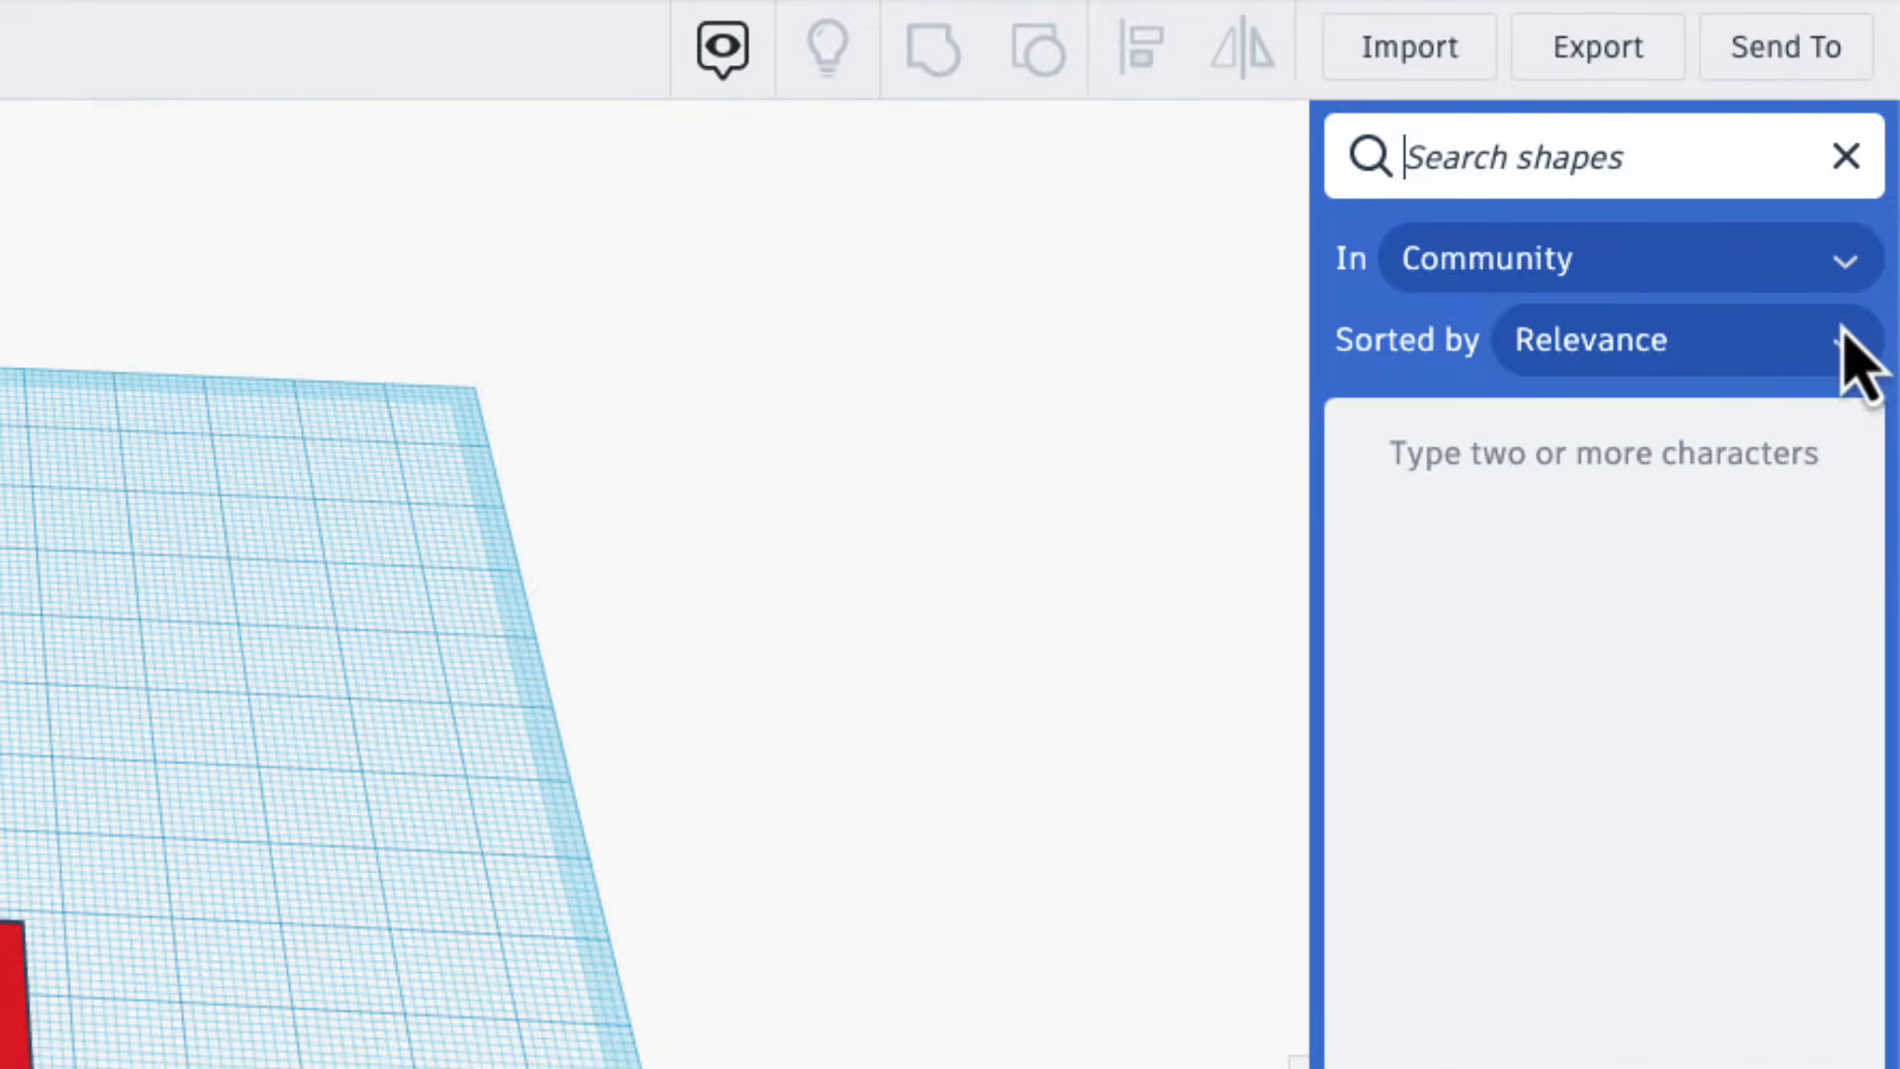
pyautogui.write('metafillet')
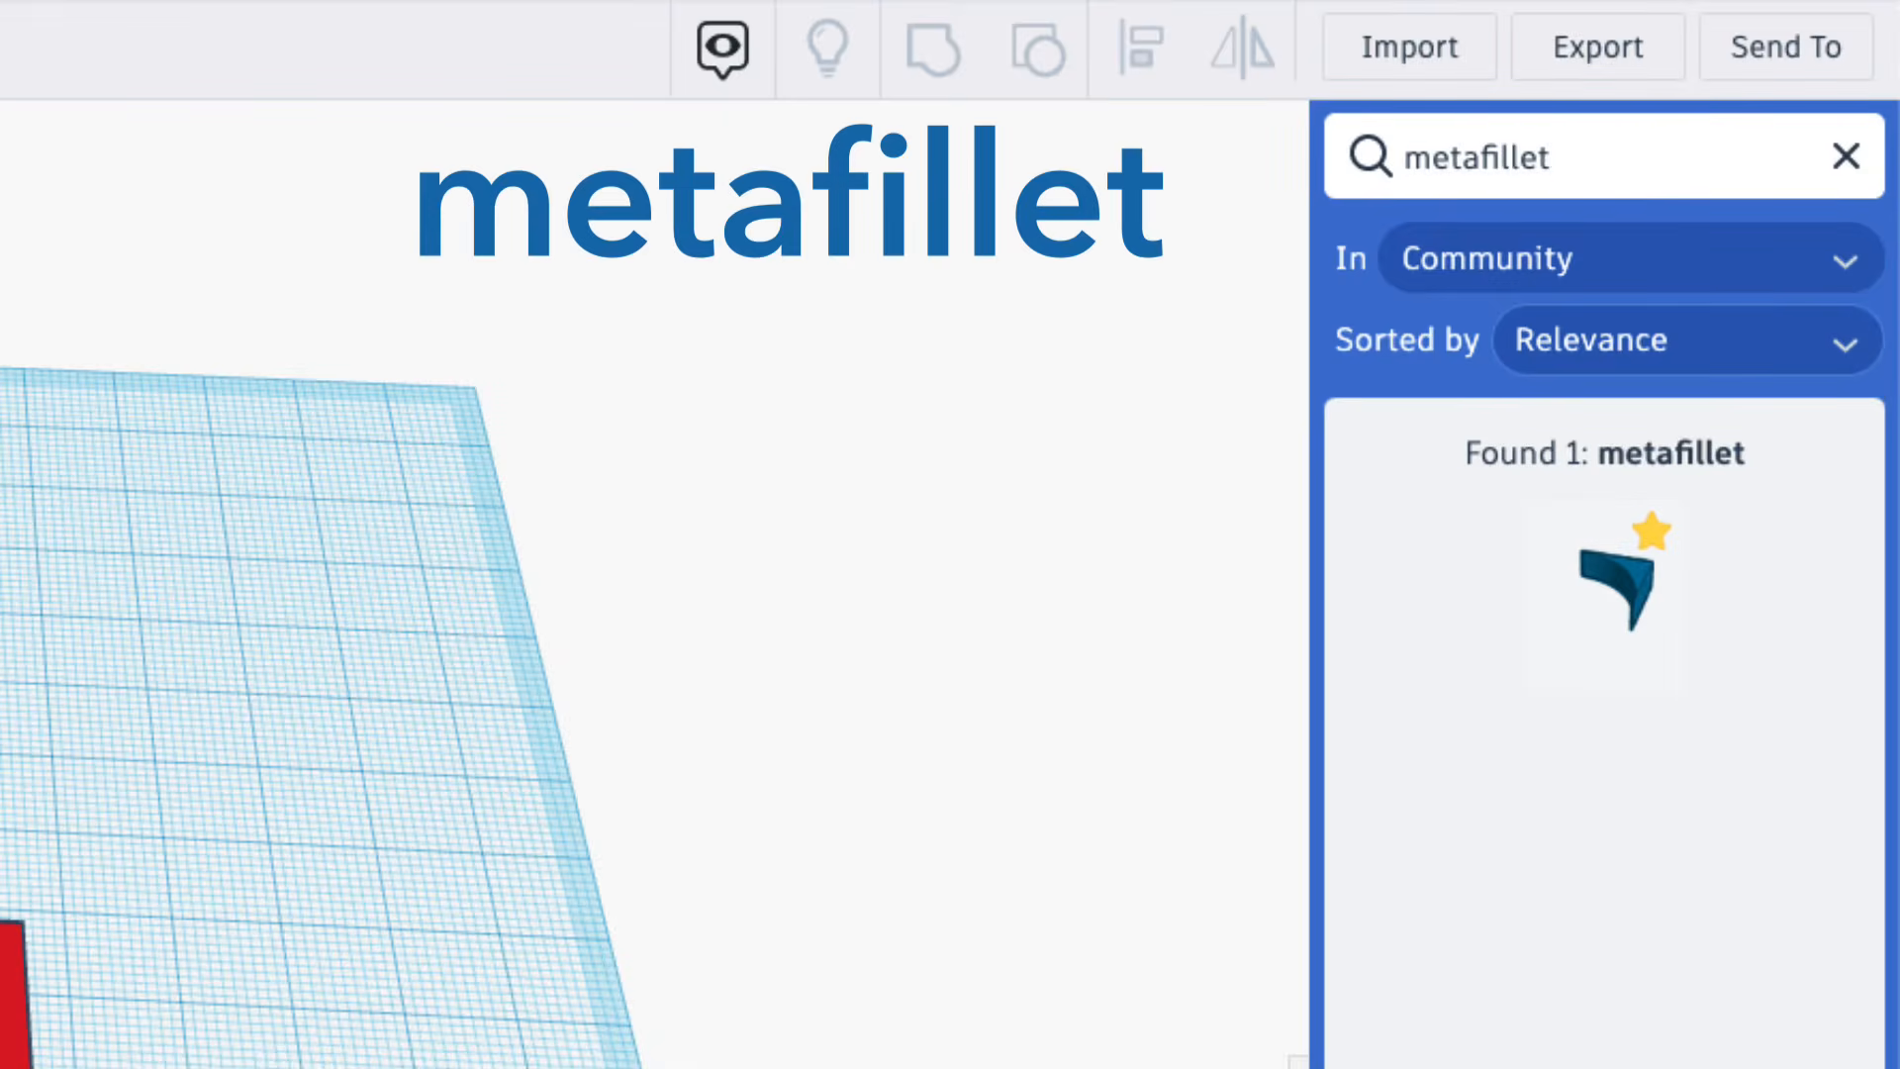
# Place a MetaFillet on the workplane beside the red frame and mark the shape as a favorite.
pyautogui.click(1624, 636)
pyautogui.click(353, 937)
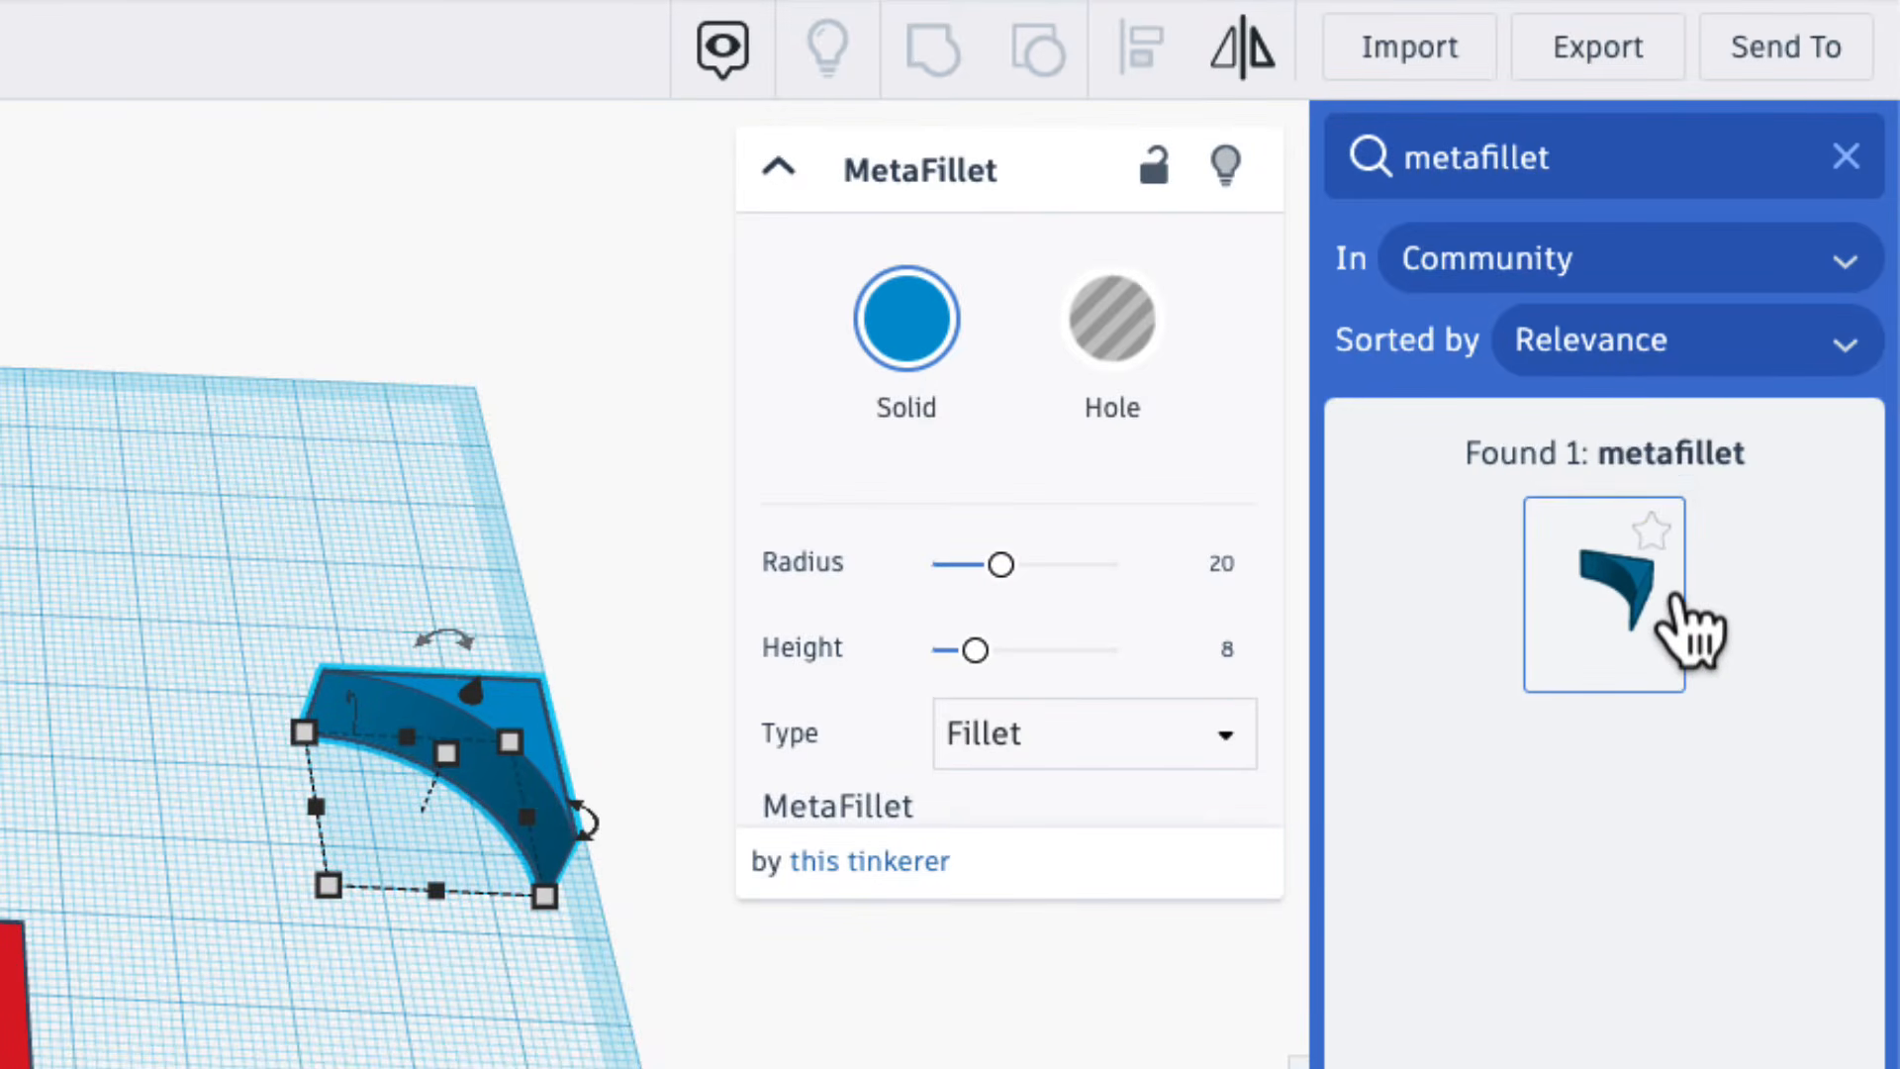
pyautogui.click(1655, 534)
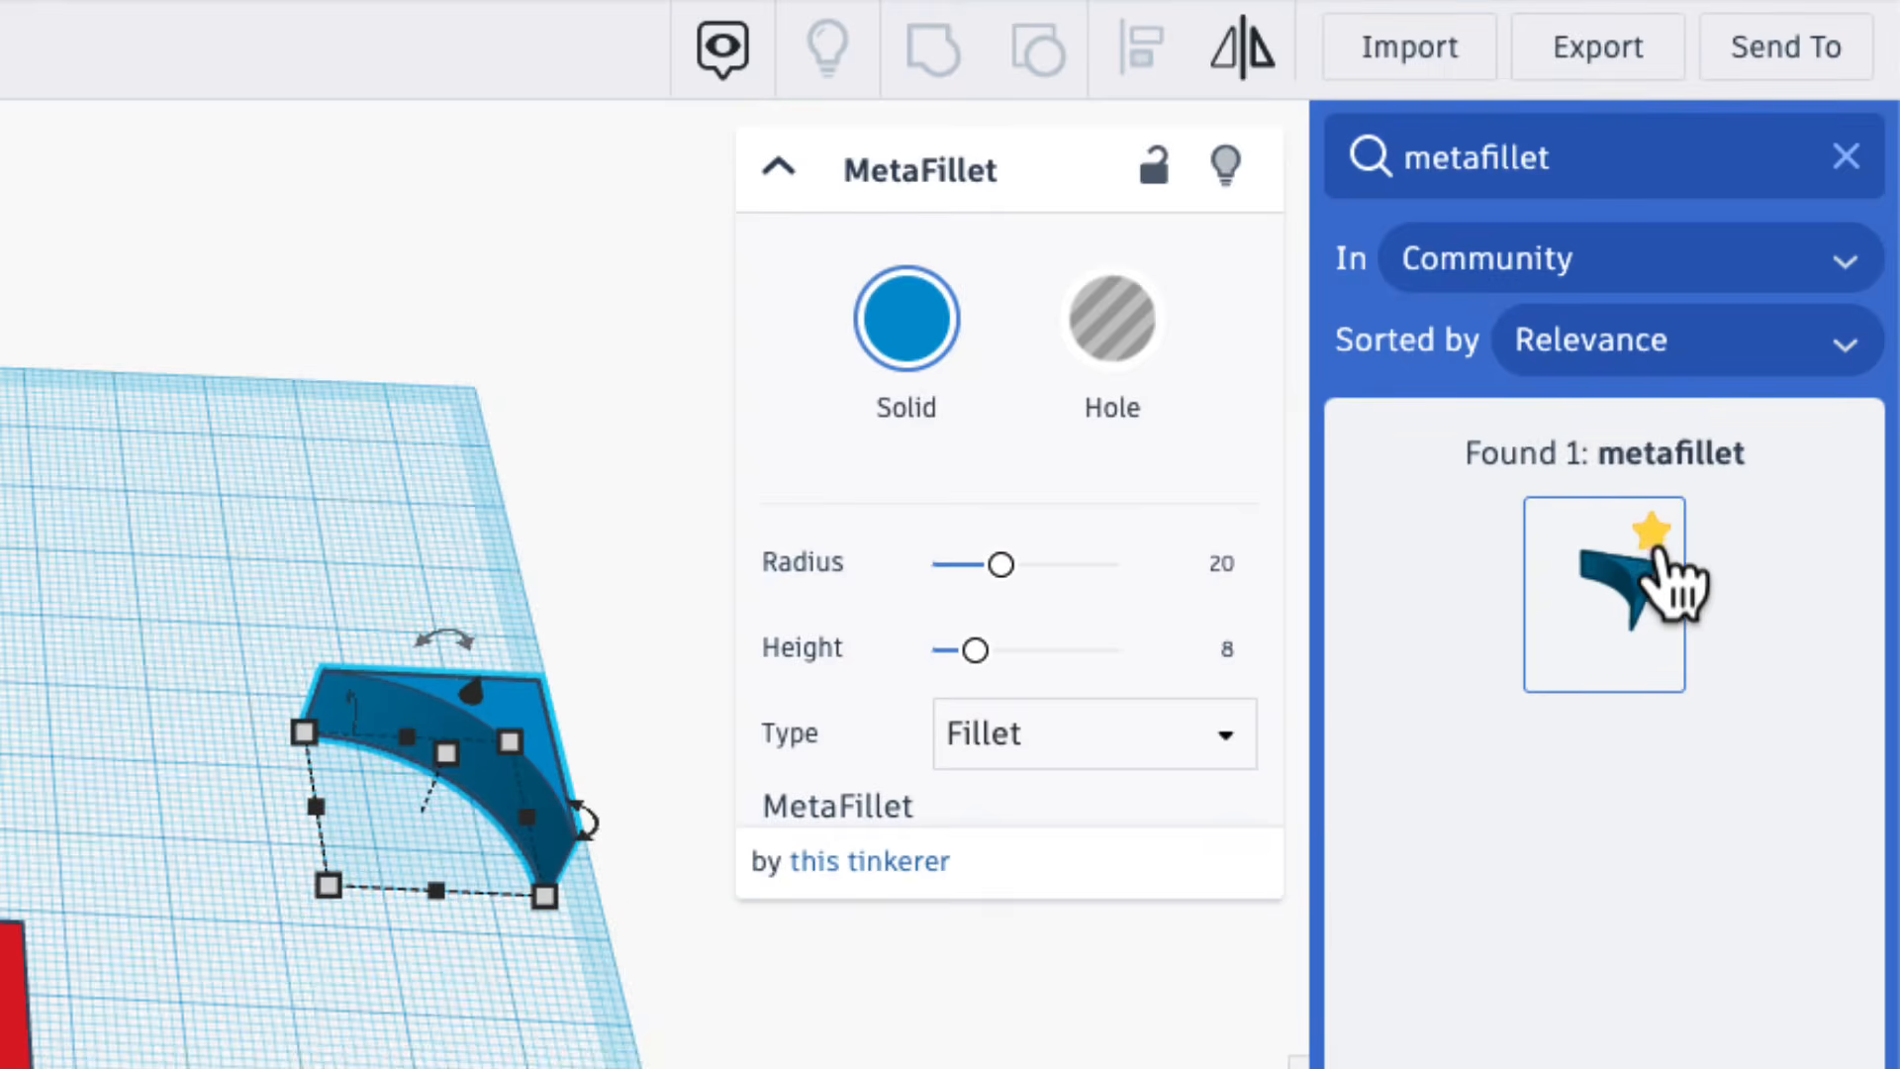
# Leave the shape search and switch the shape collection to Favorites.
pyautogui.click(1846, 155)
pyautogui.click(1475, 314)
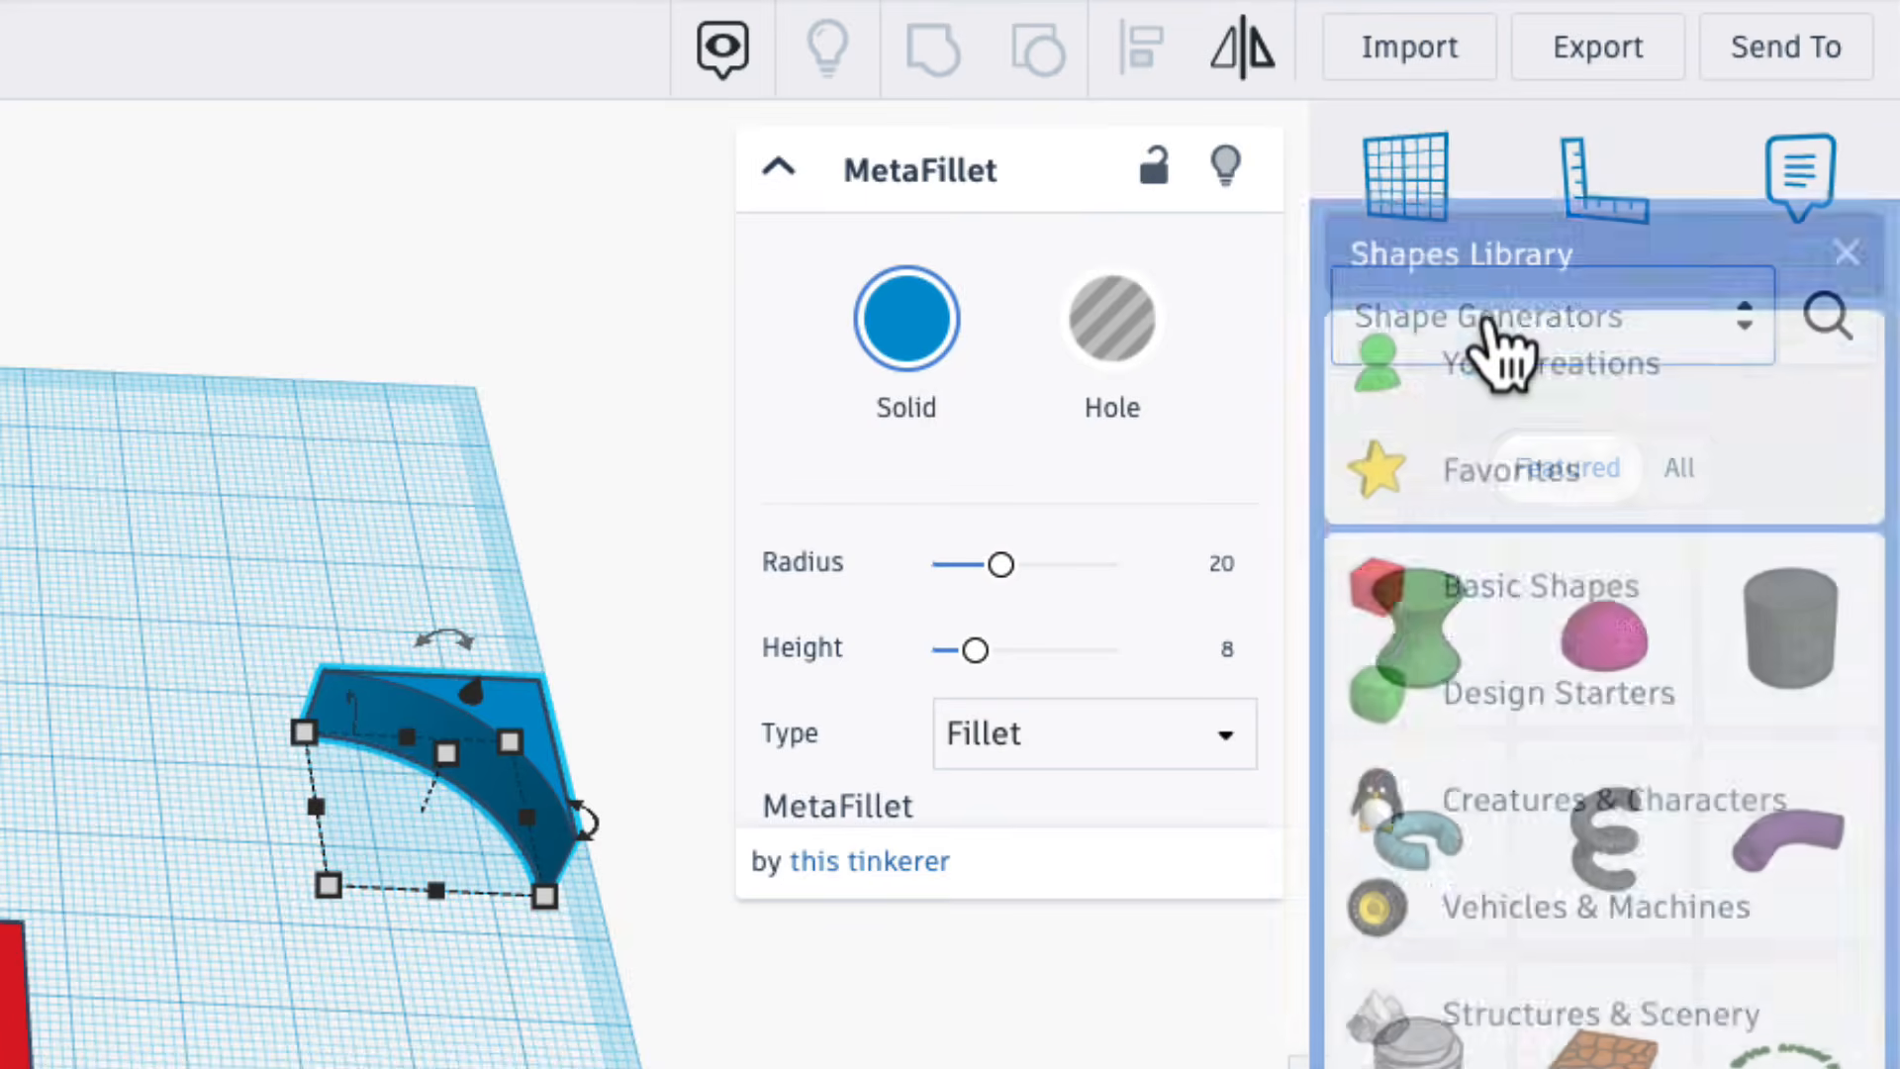
pyautogui.click(1468, 381)
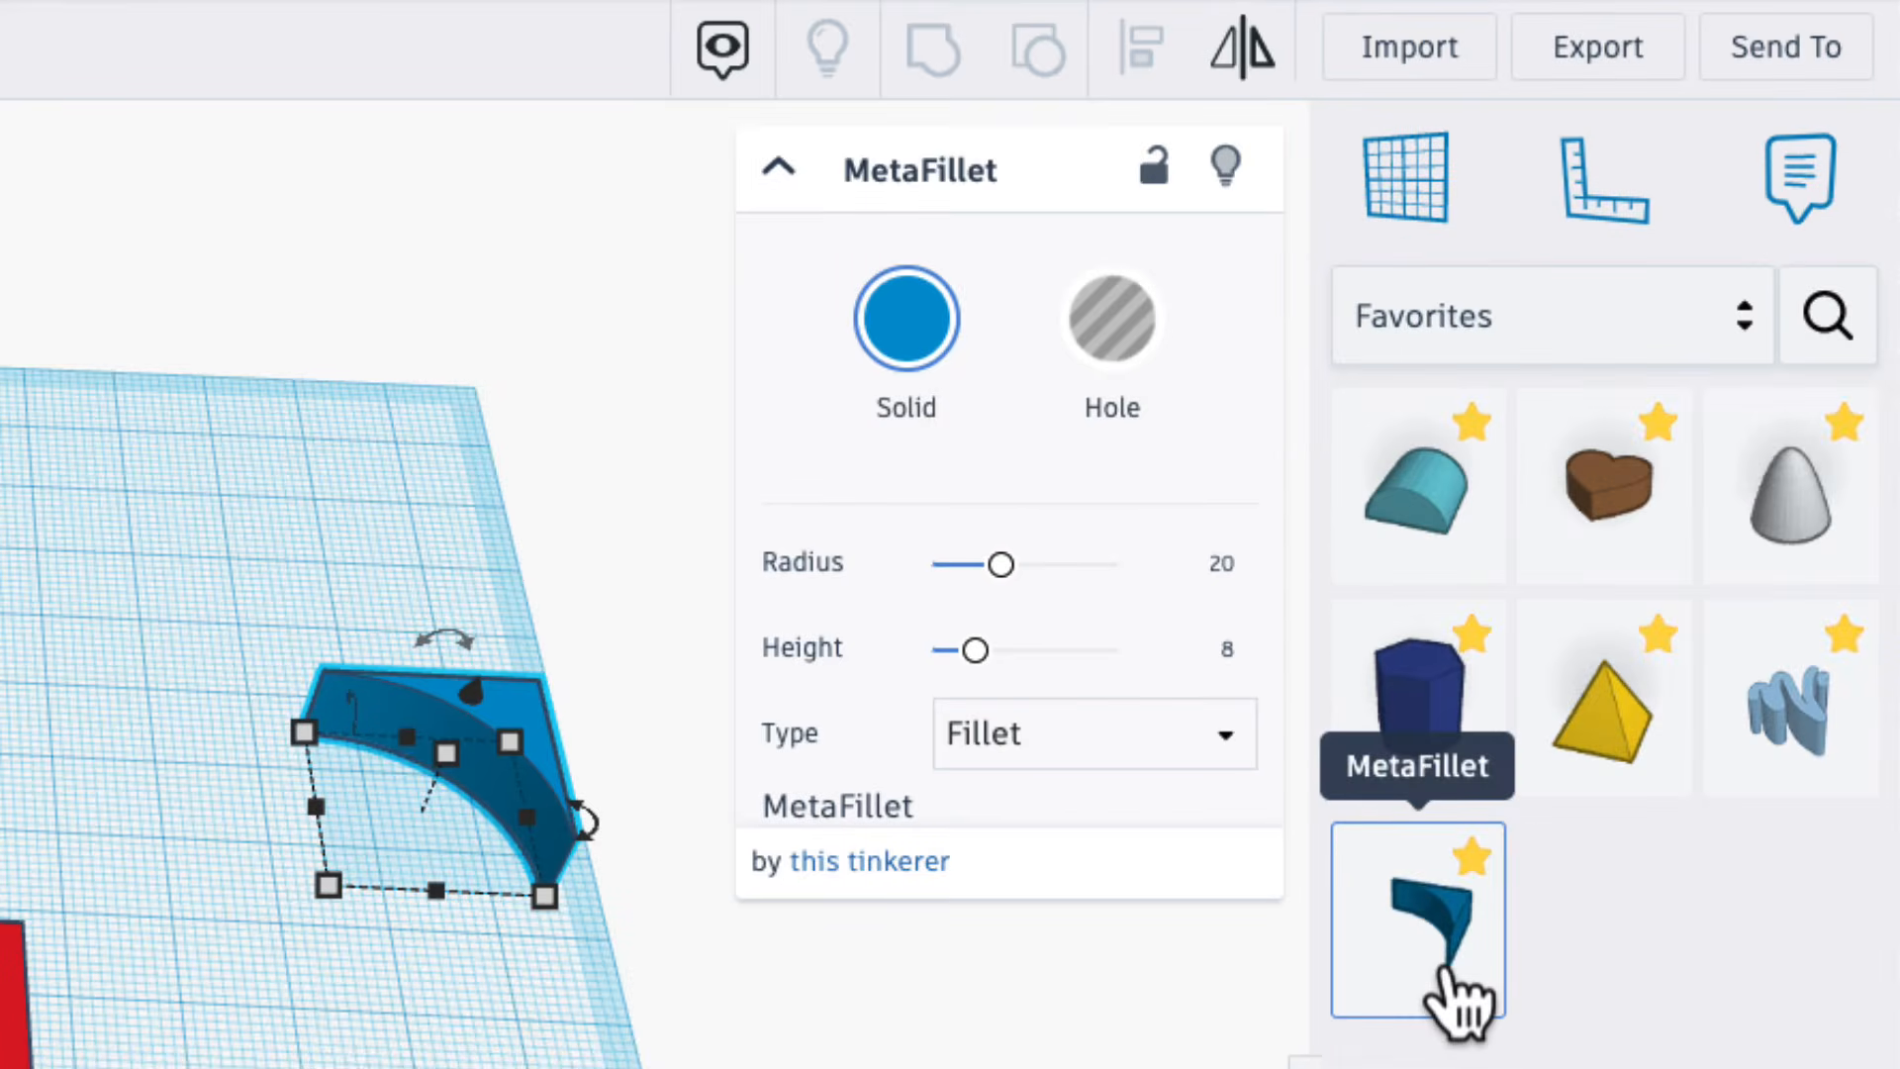
# Set the placed MetaFillet's Height to 5 and its Radius to 3.
pyautogui.click(924, 1035)
pyautogui.click(503, 756)
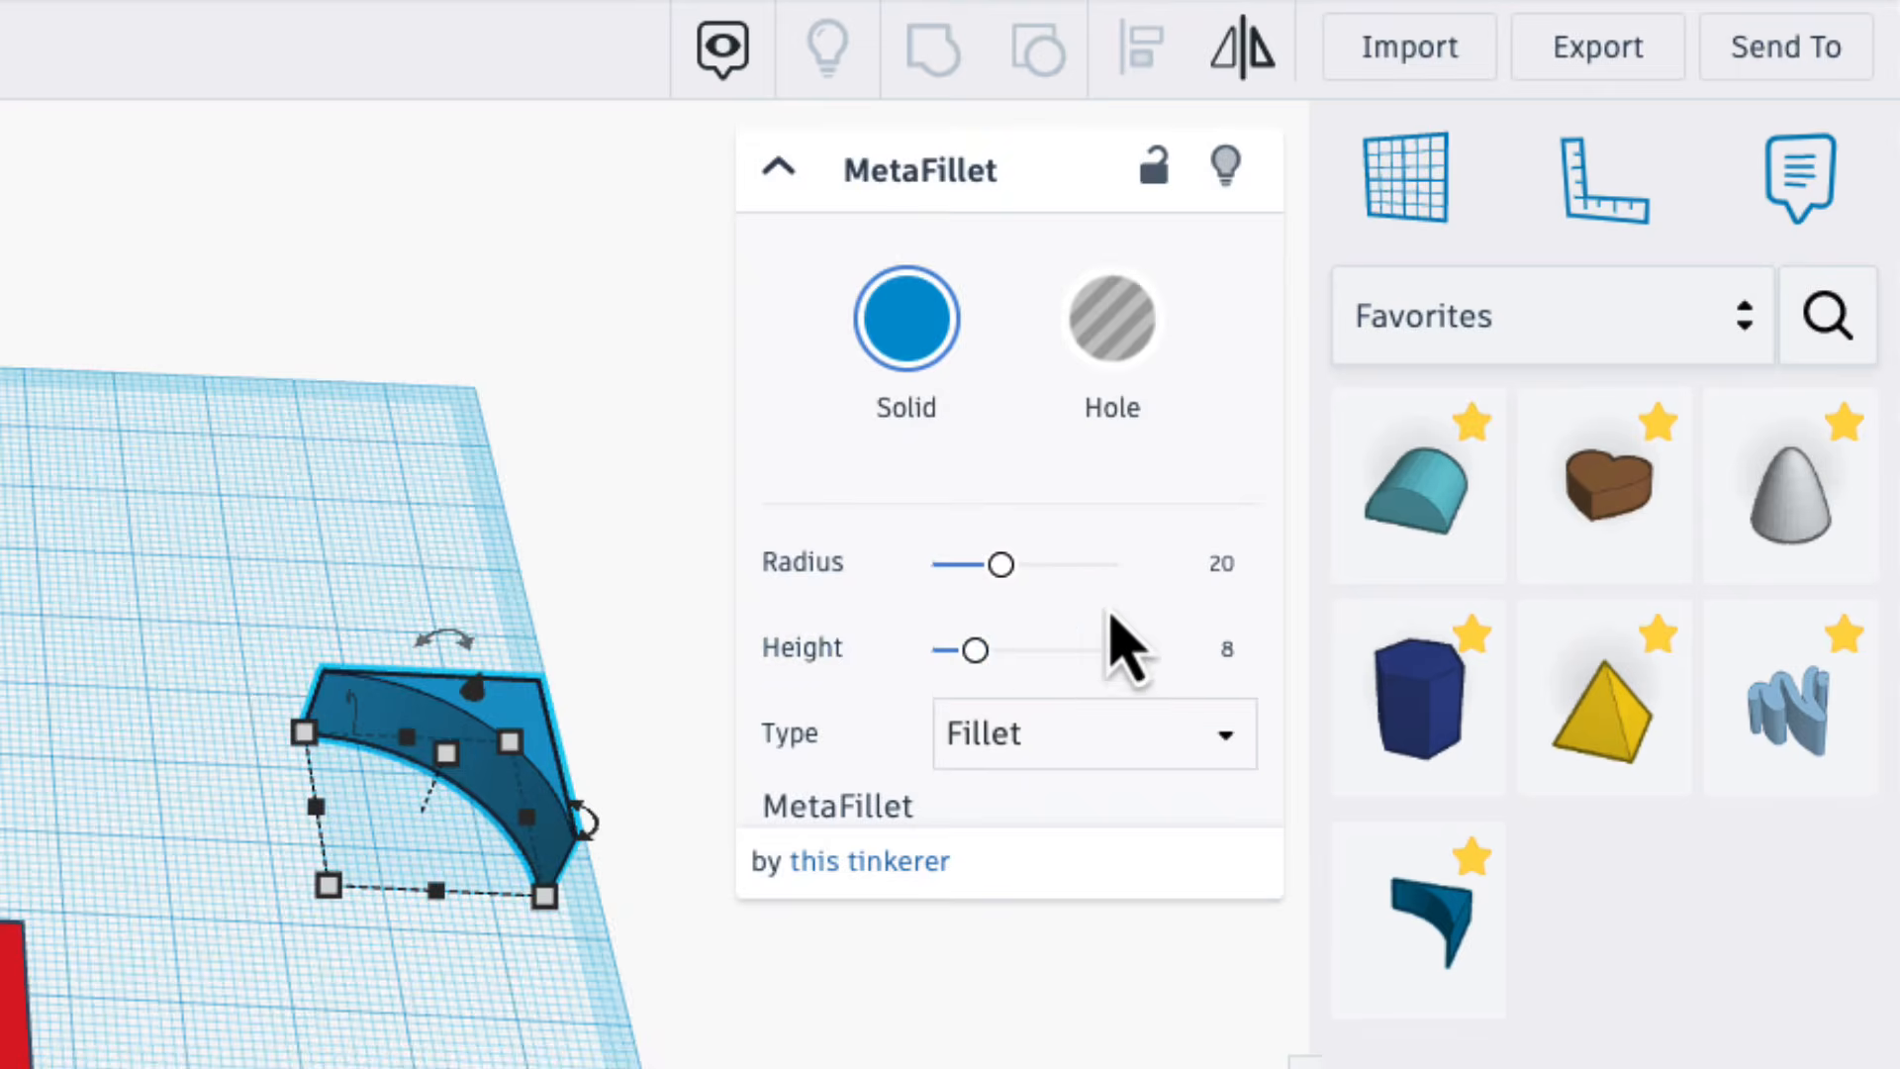
pyautogui.click(1232, 648)
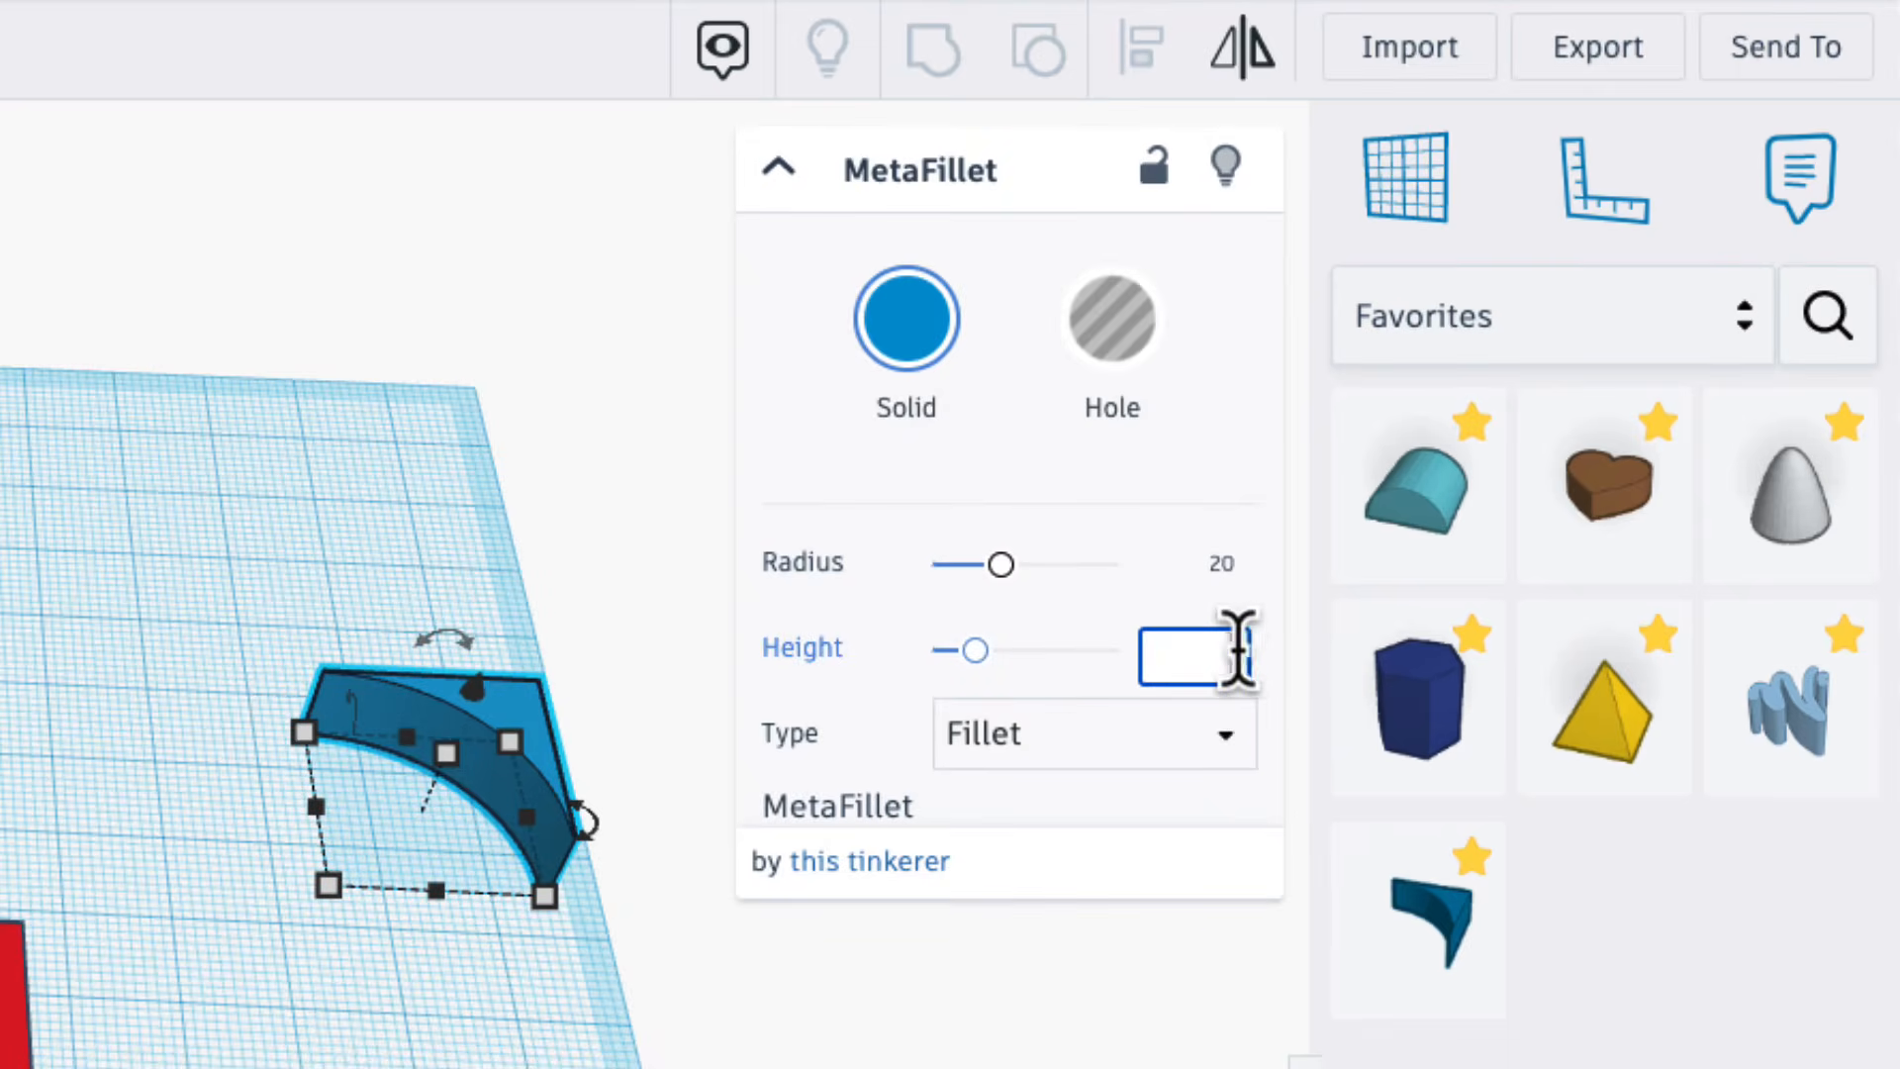
pyautogui.write('5')
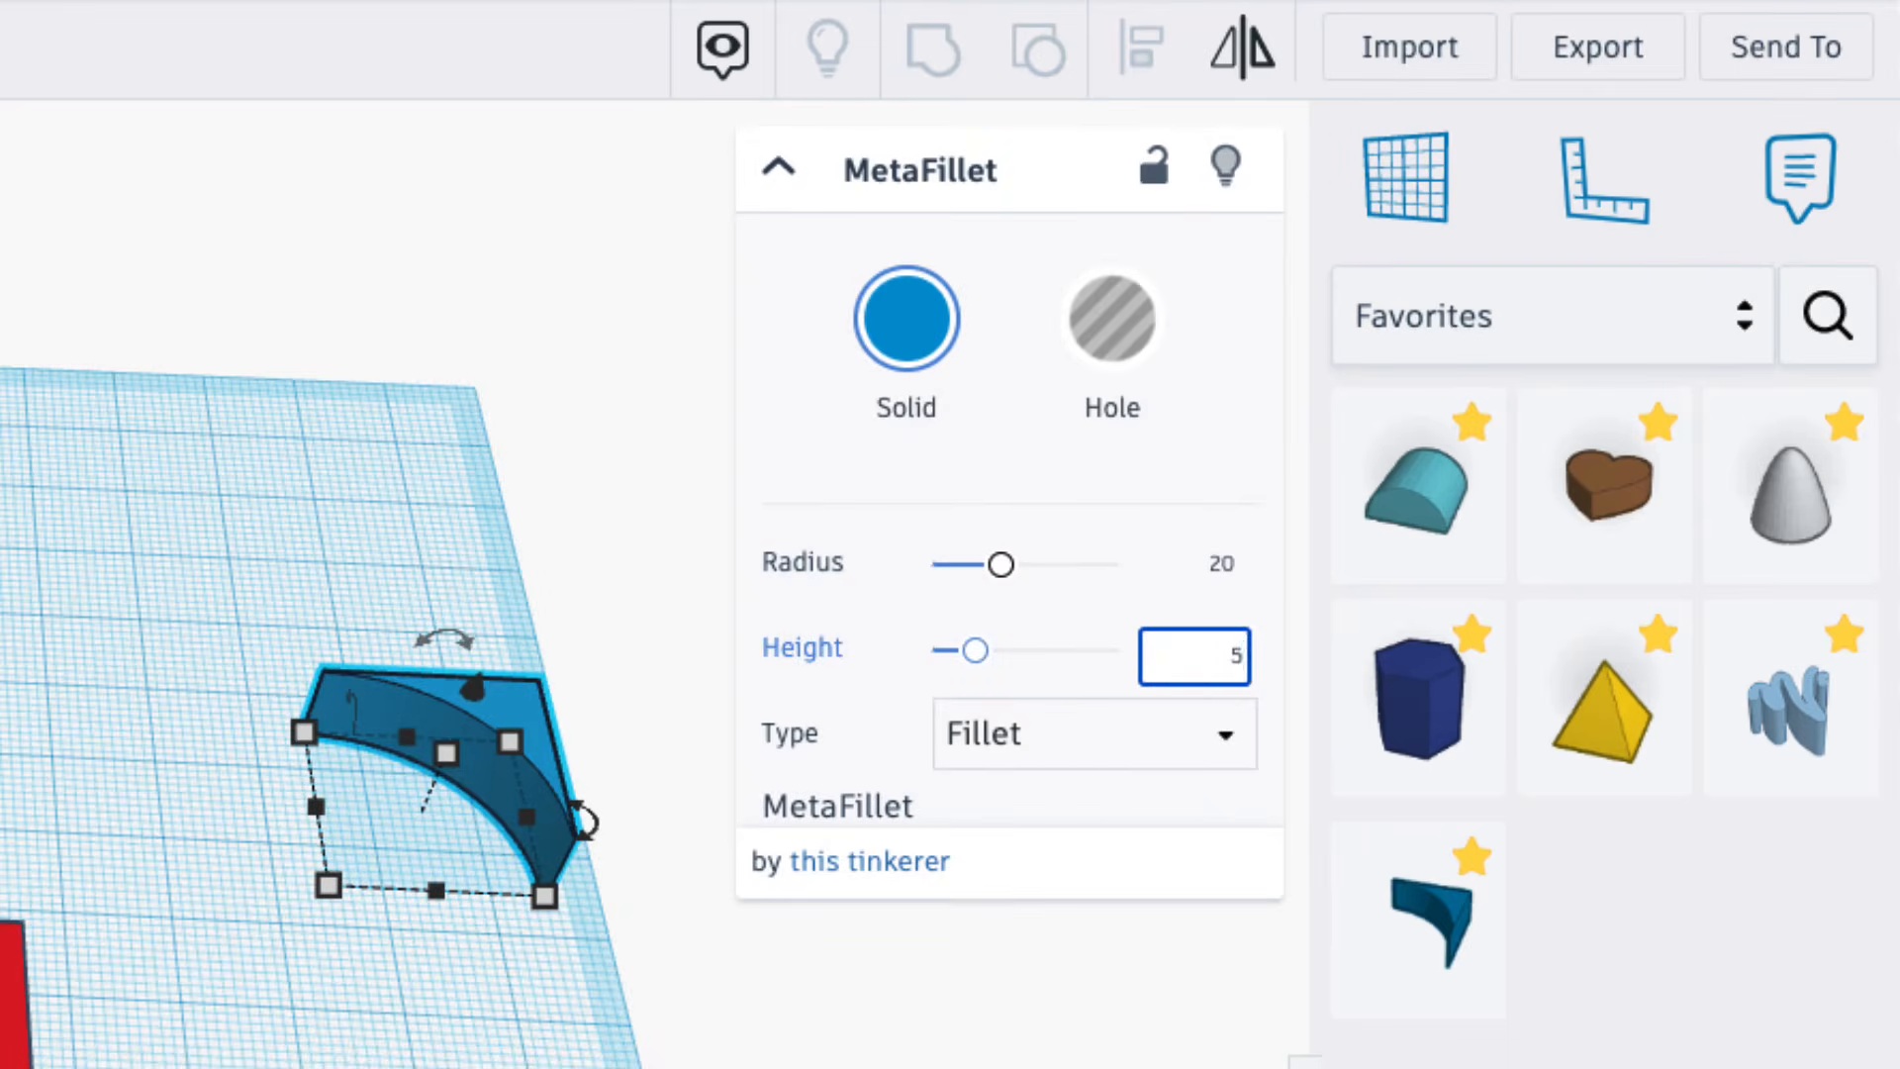
pyautogui.press('Return')
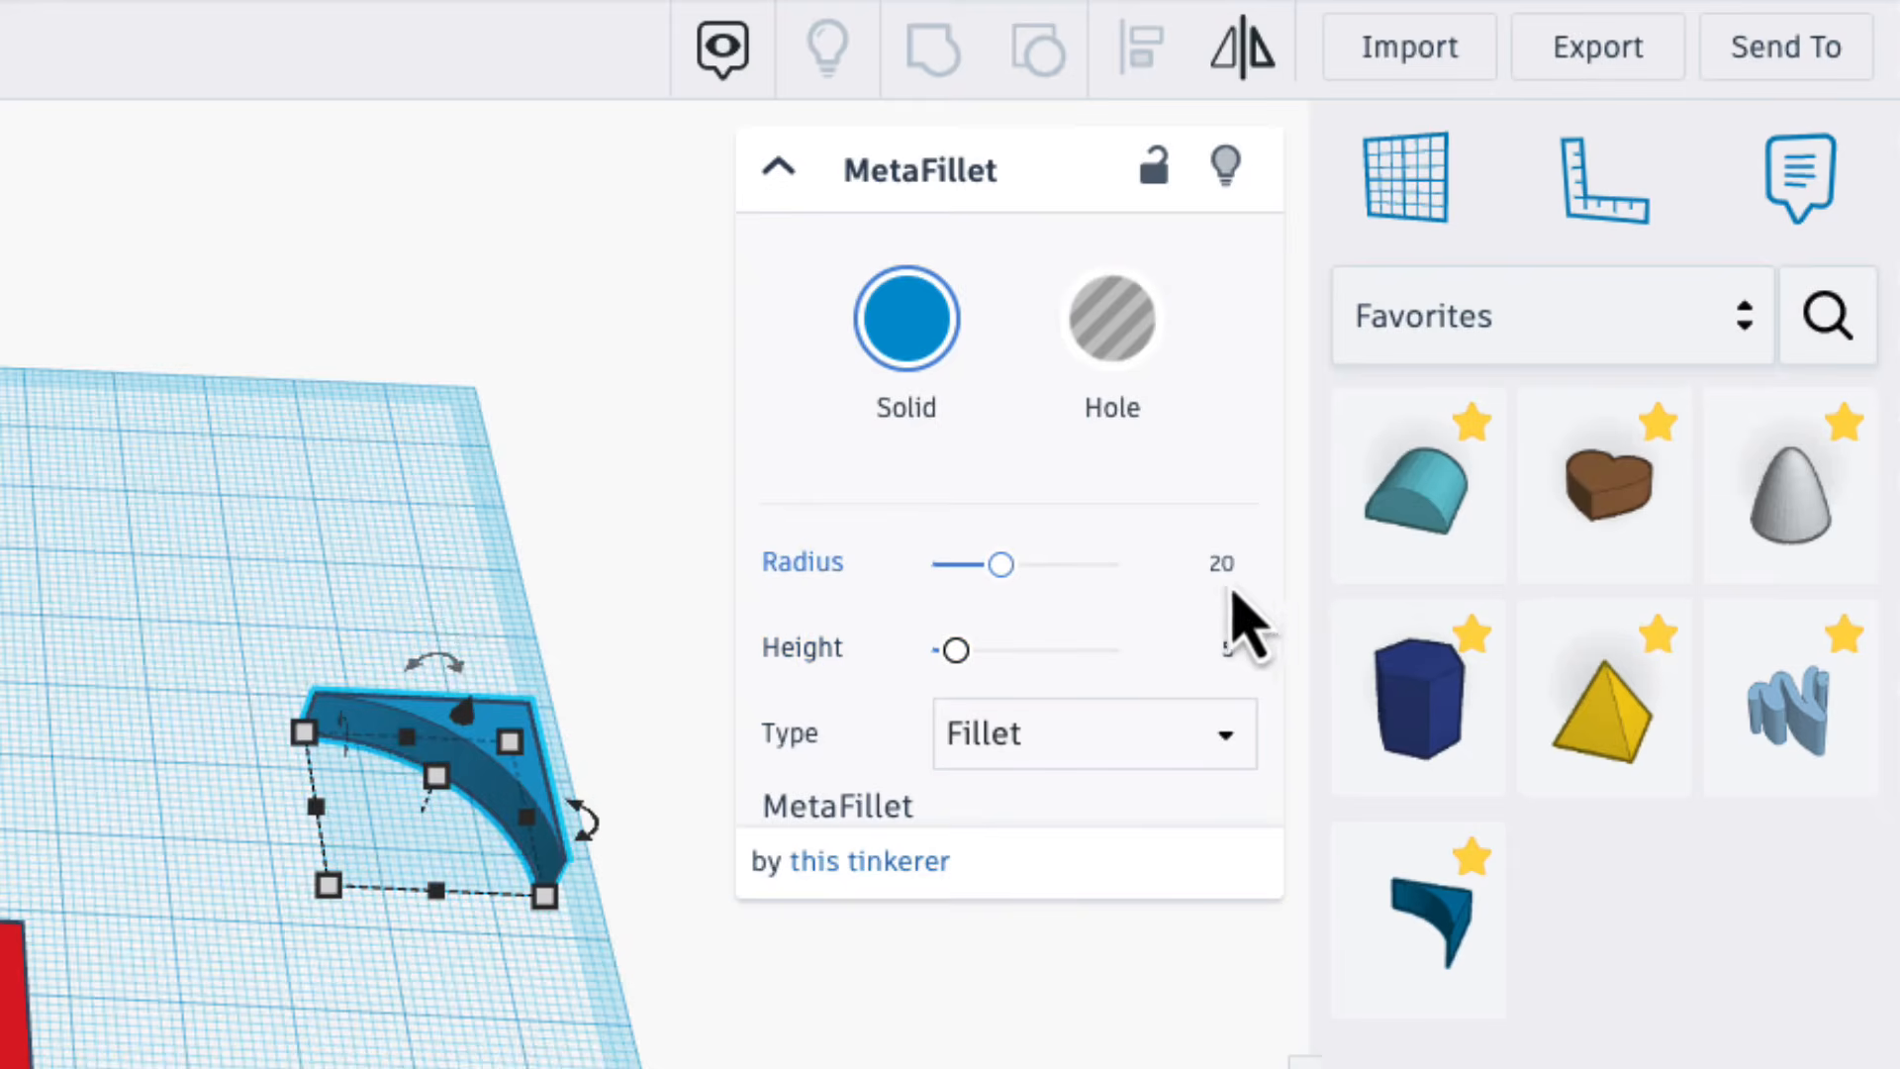
pyautogui.click(1223, 566)
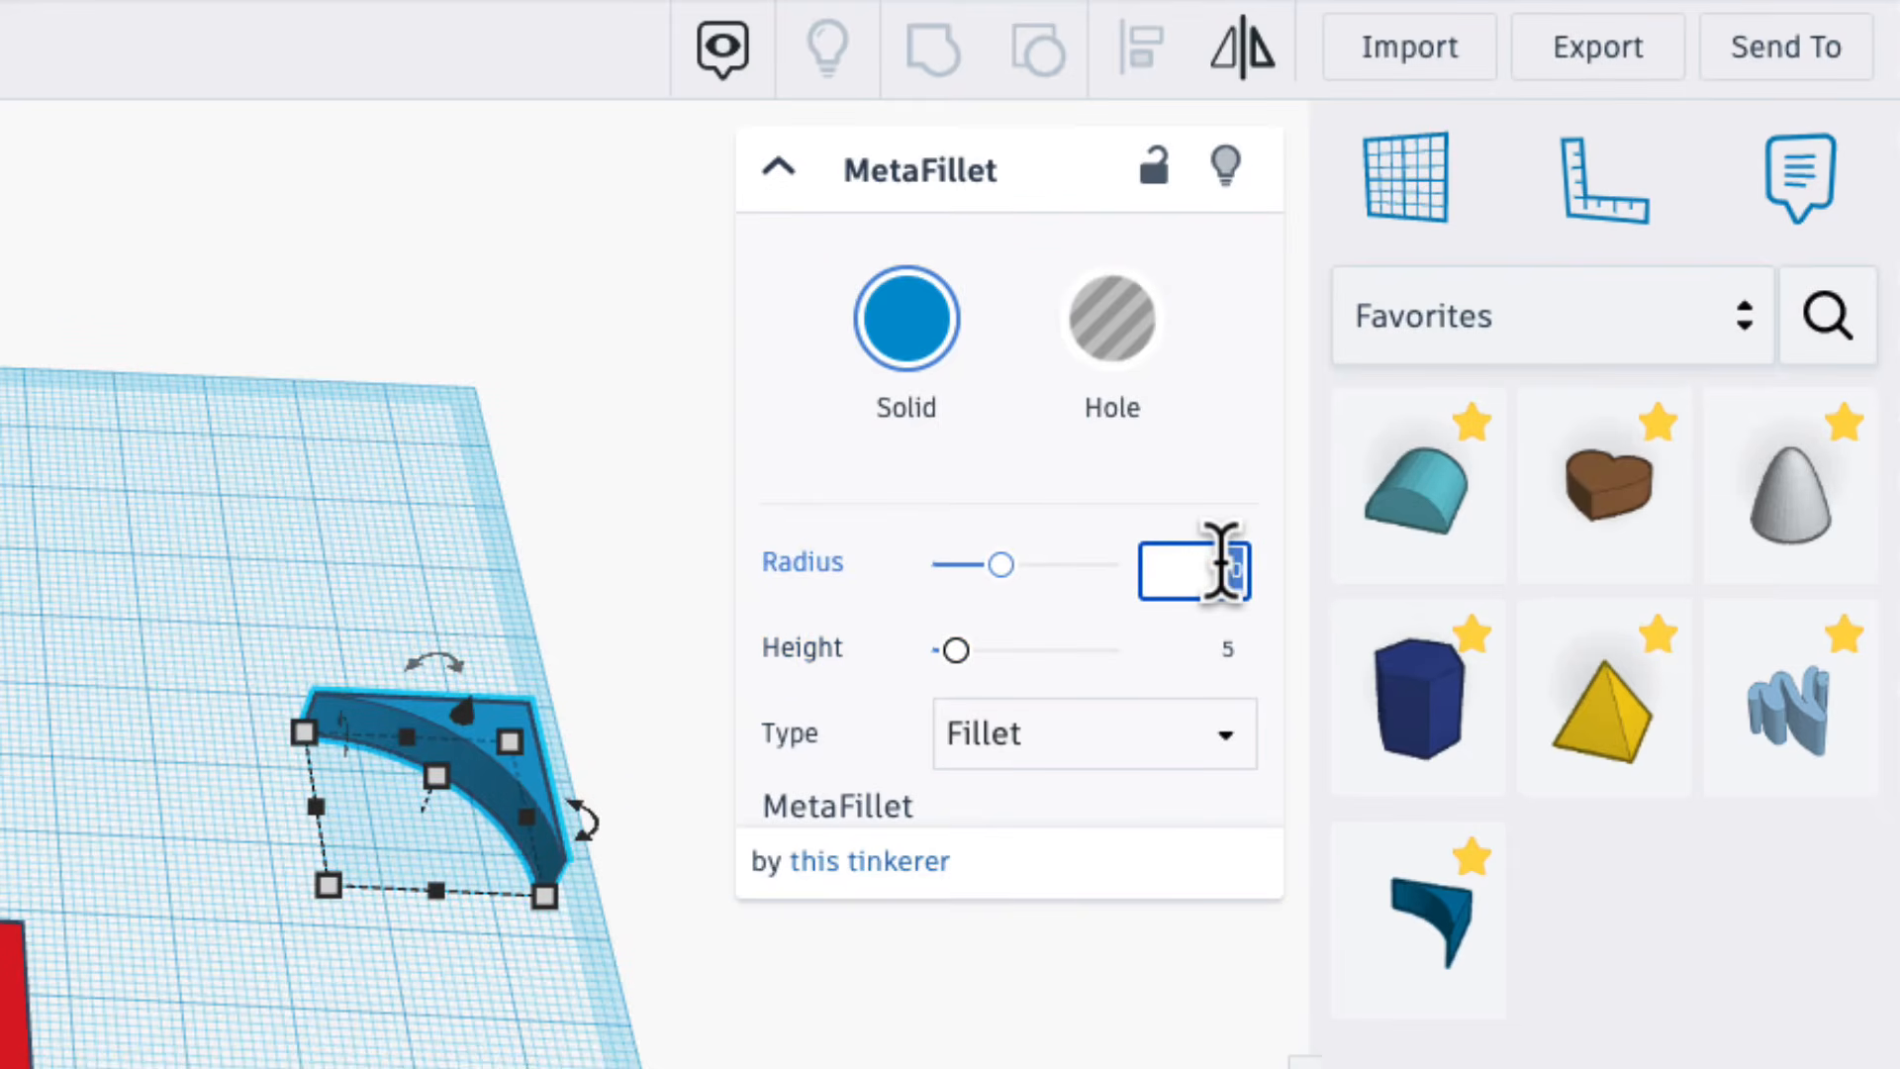
pyautogui.write('3')
pyautogui.press('Return')
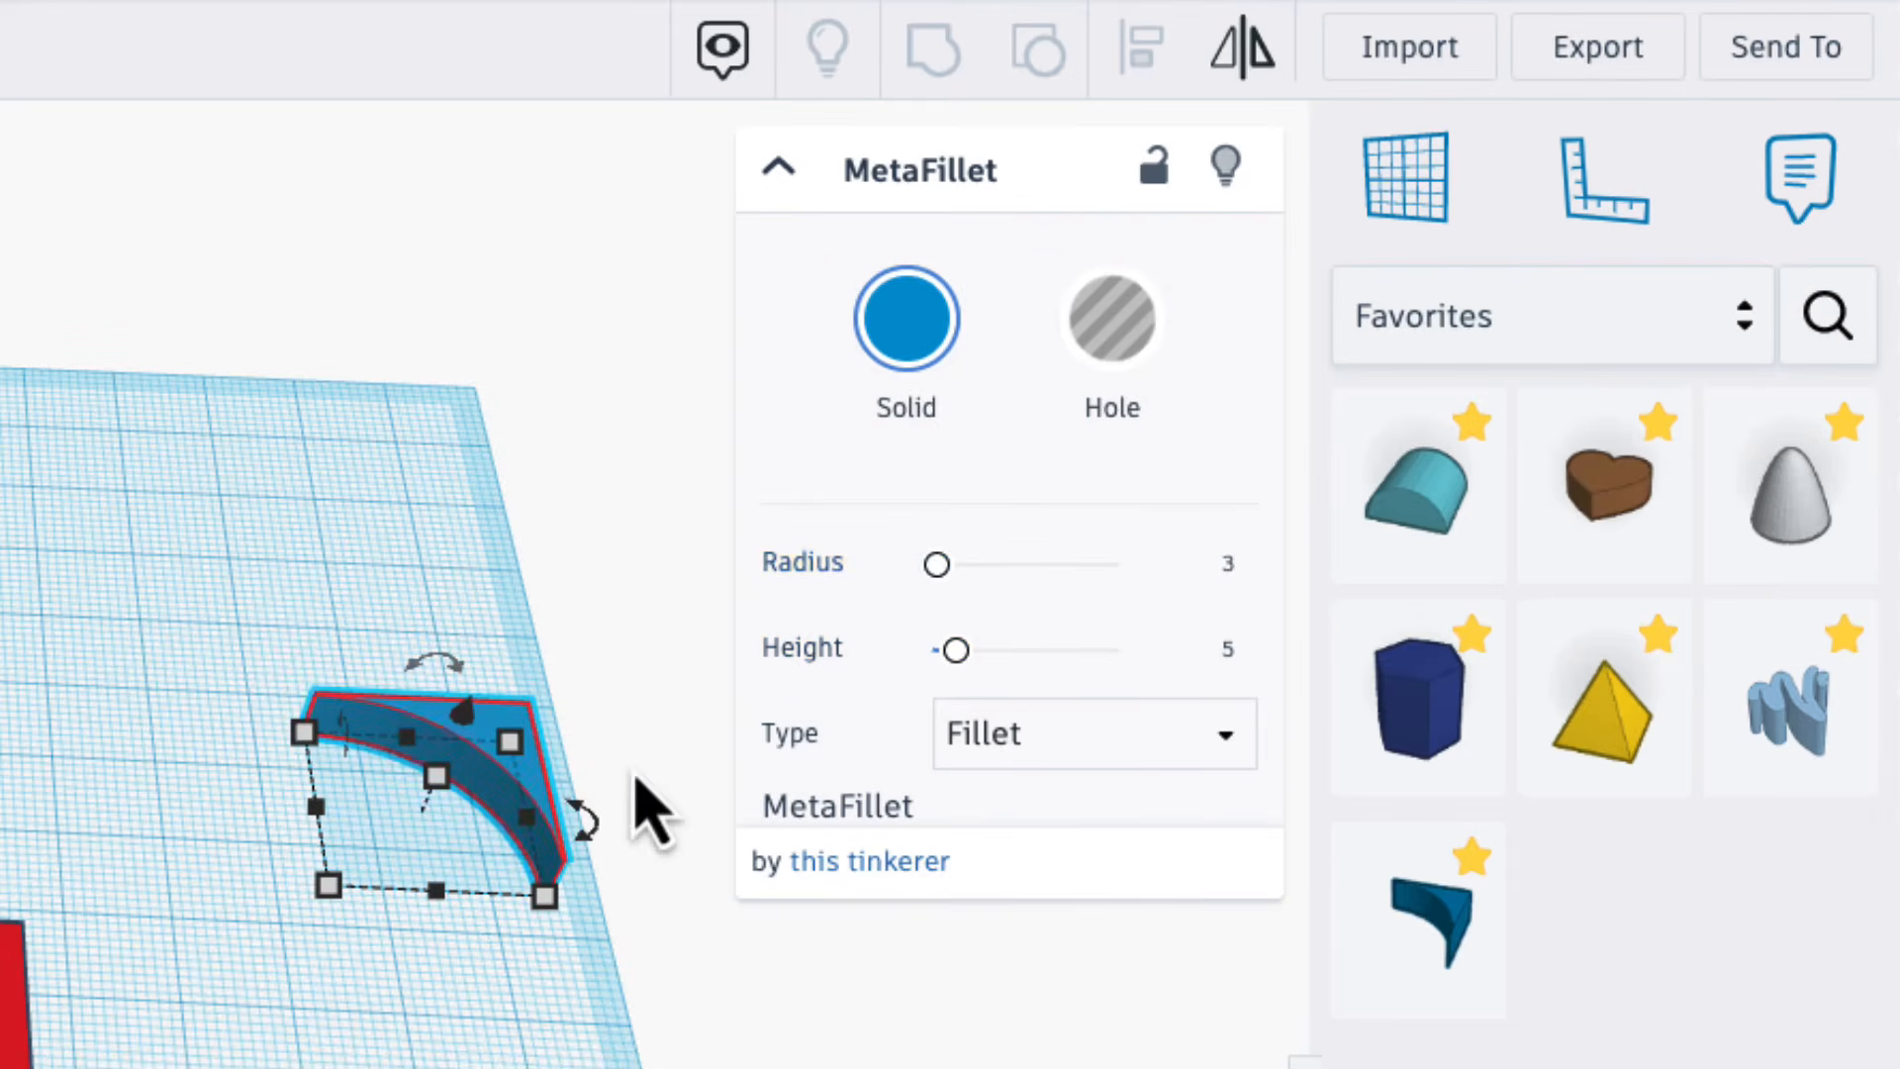
# Move the MetaFillet onto the red frame's back right corner and undo its last move.
pyautogui.scroll(5, 361, 866)
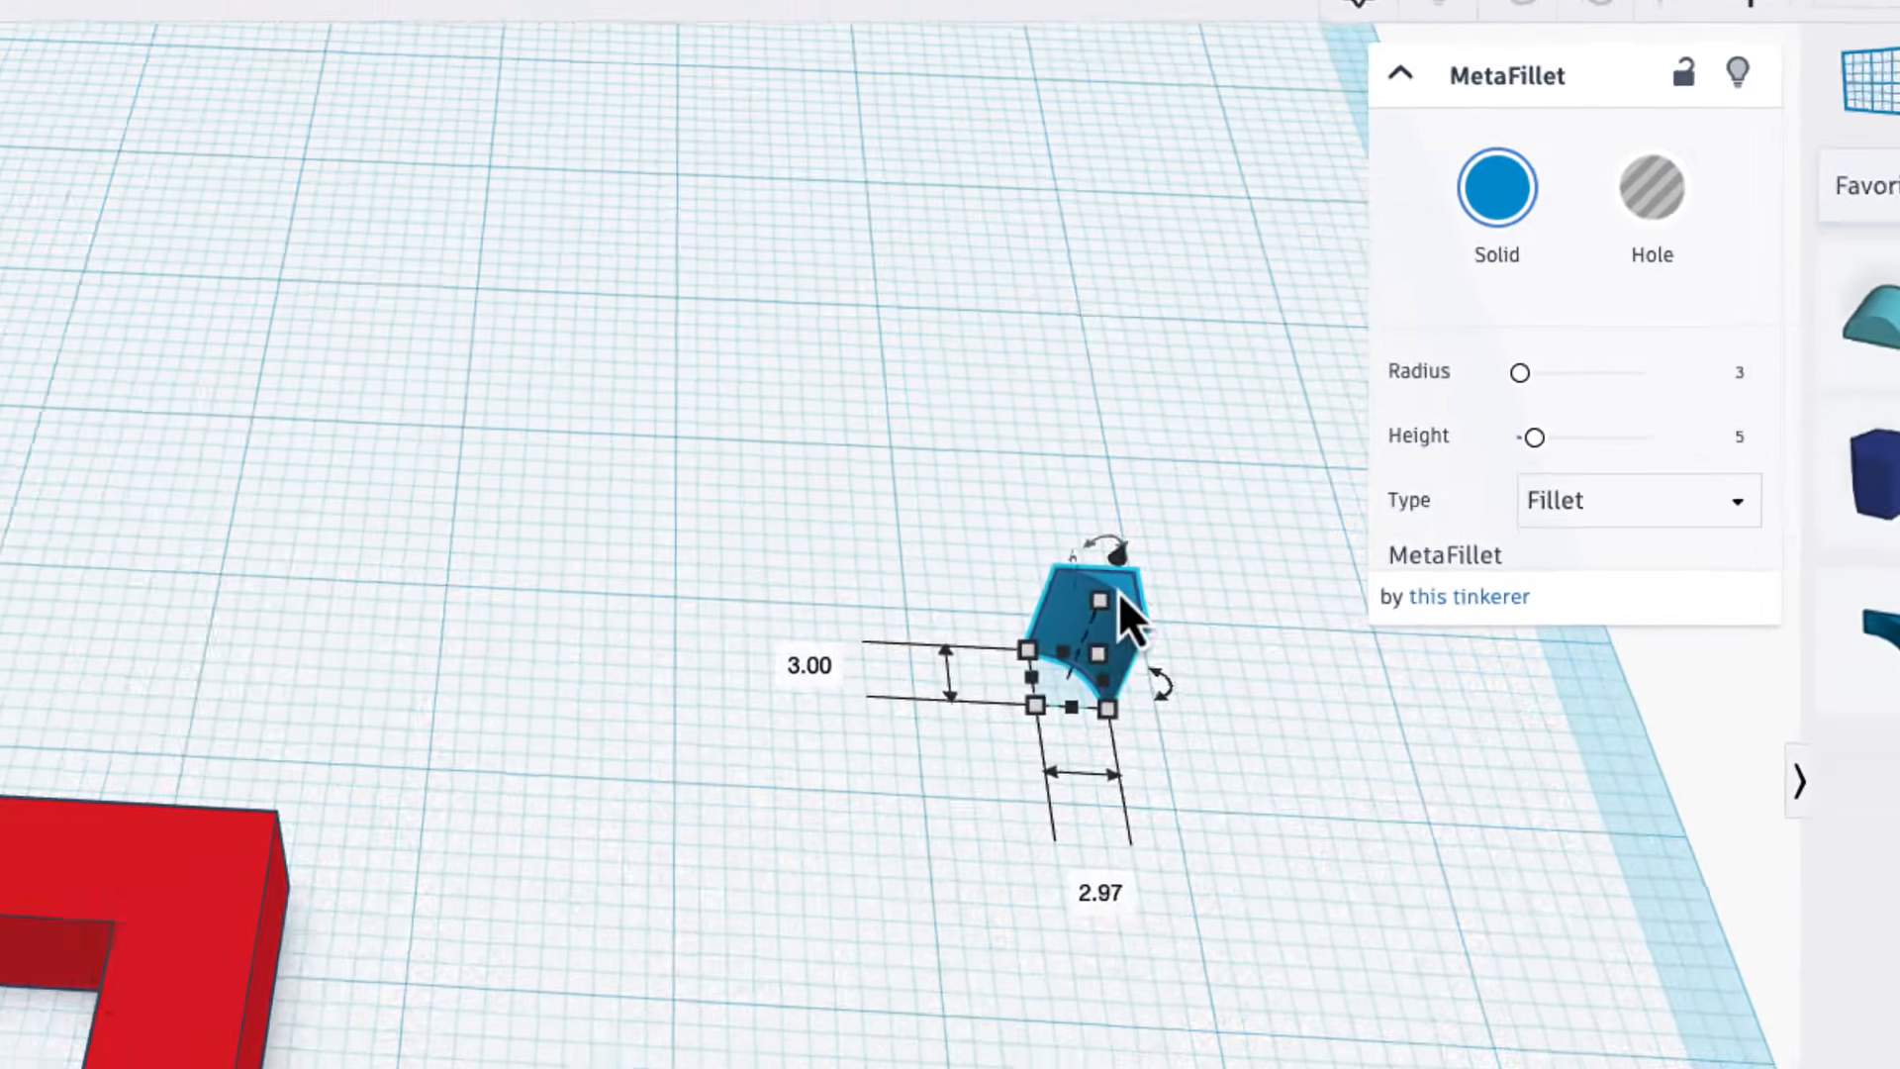
pyautogui.moveTo(482, 820); pyautogui.dragTo(424, 768)
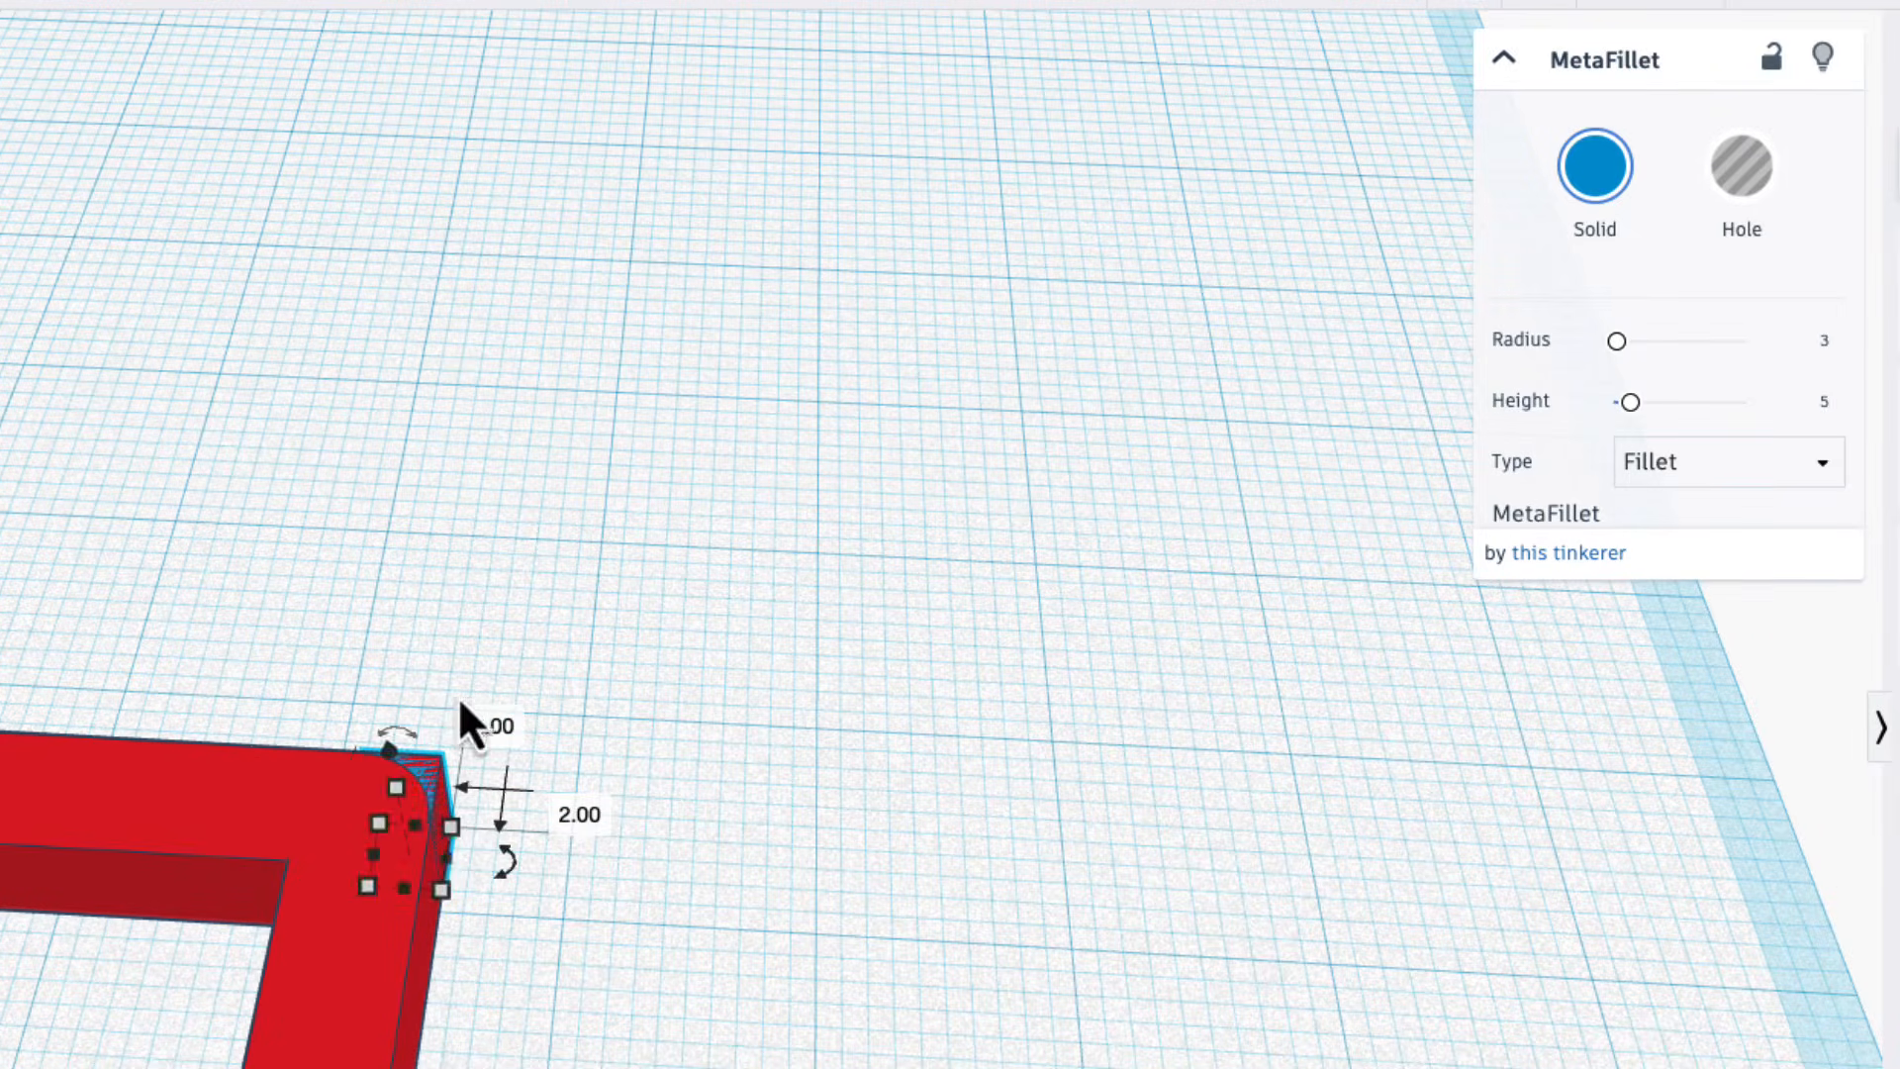
pyautogui.click(718, 859)
pyautogui.scroll(-2, 822, 863)
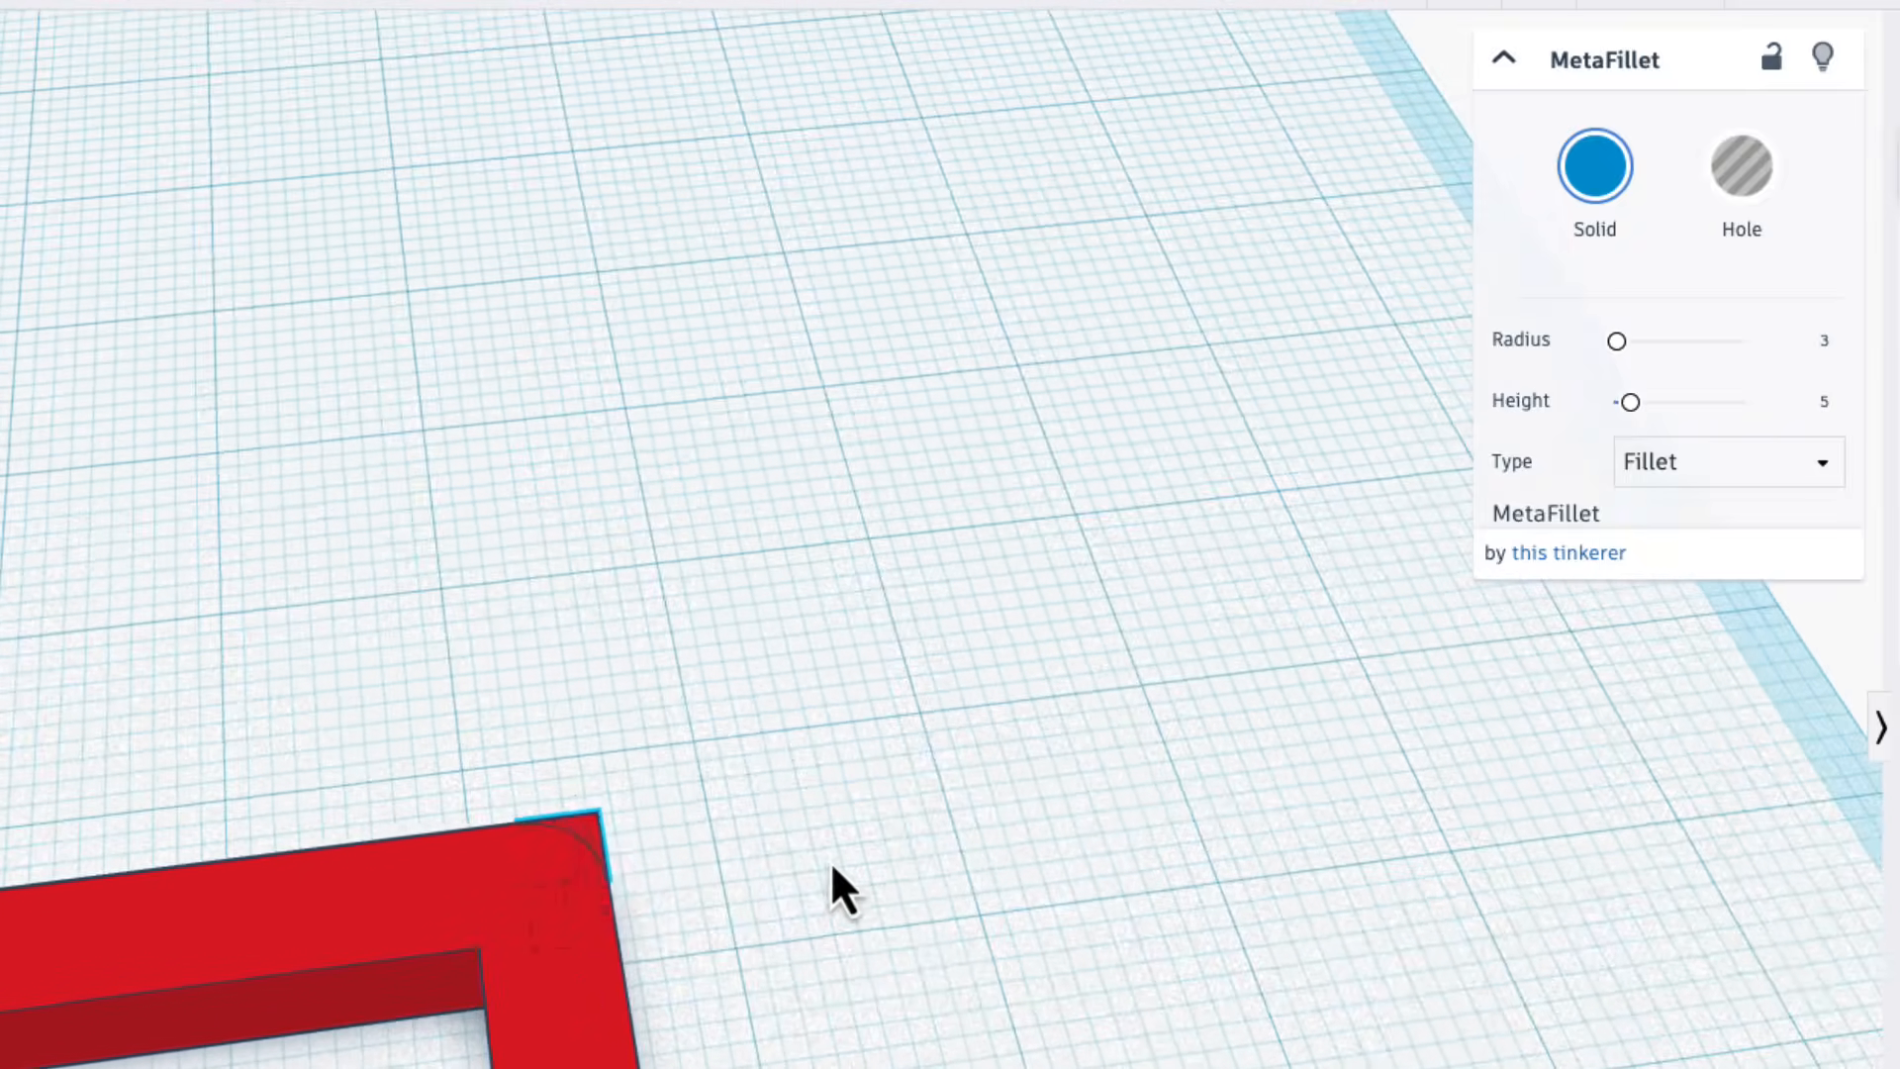
pyautogui.click(596, 818)
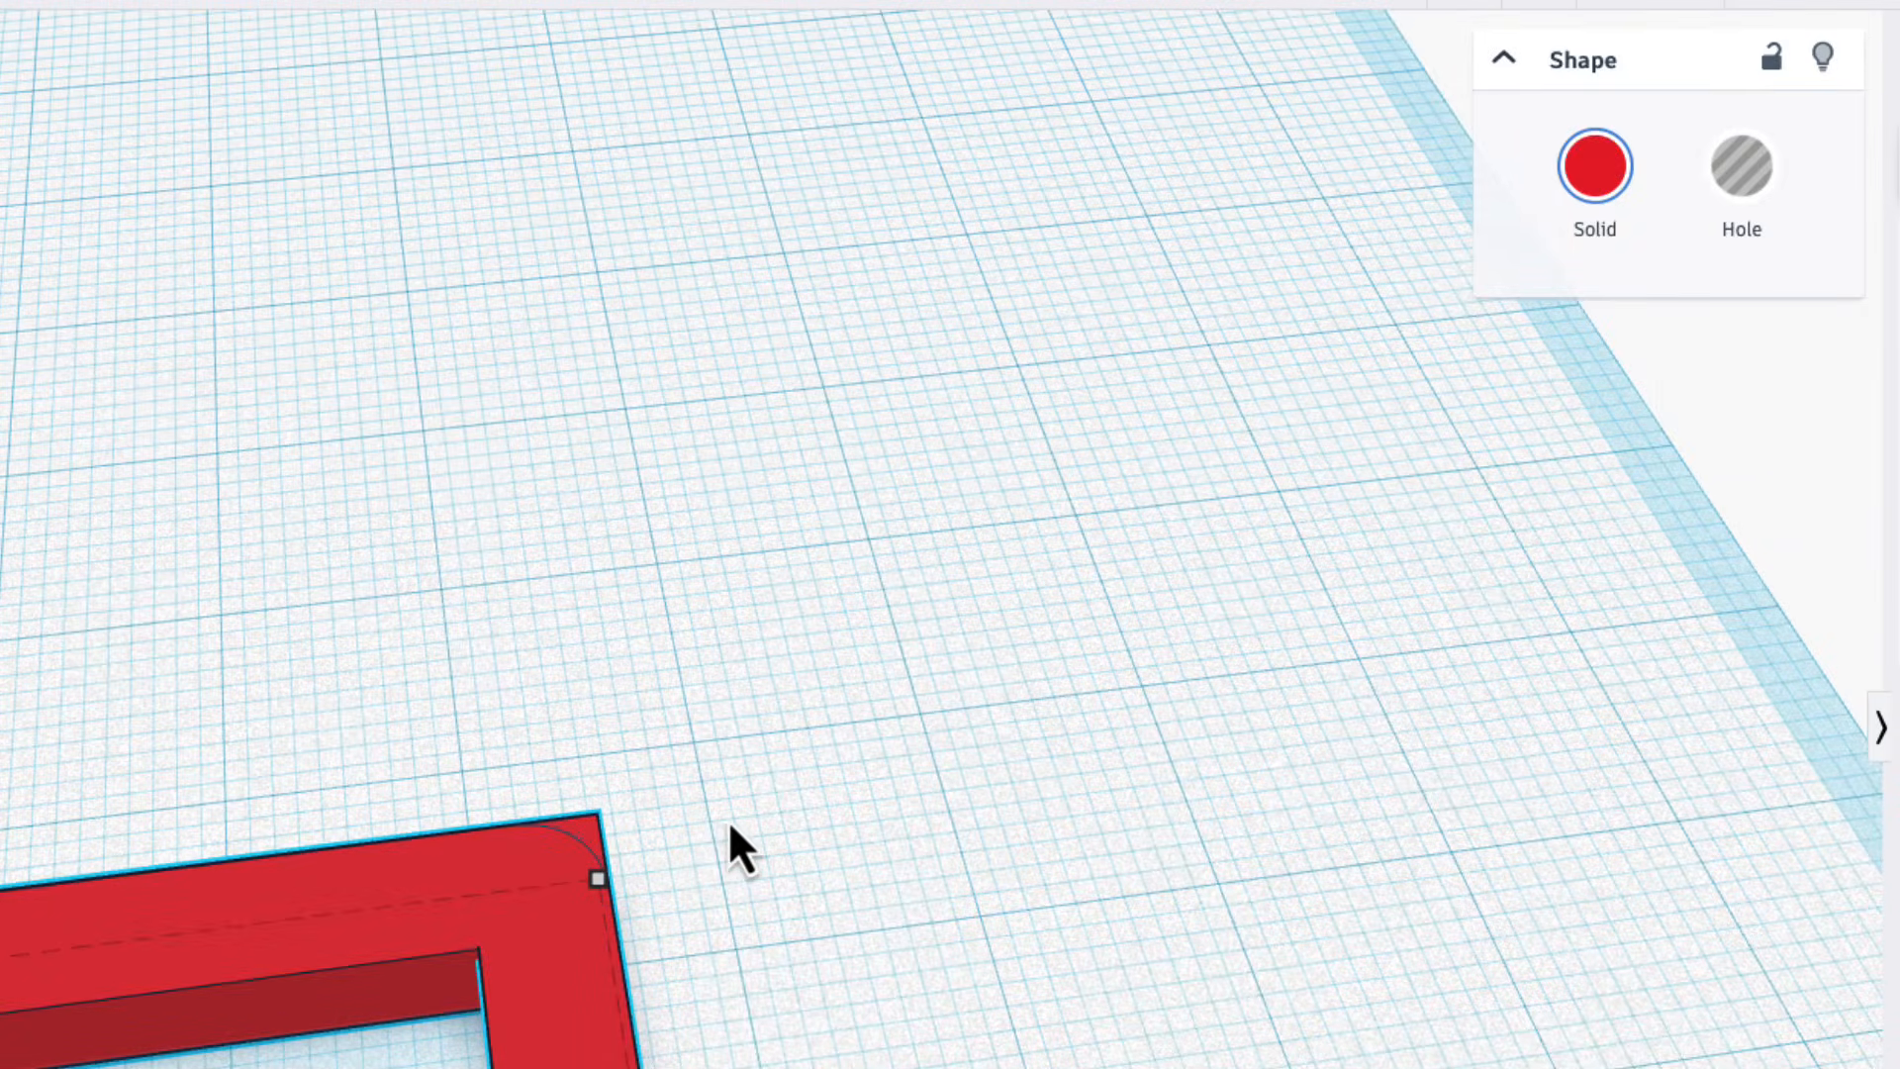
pyautogui.hotkey('ctrl', 'z')
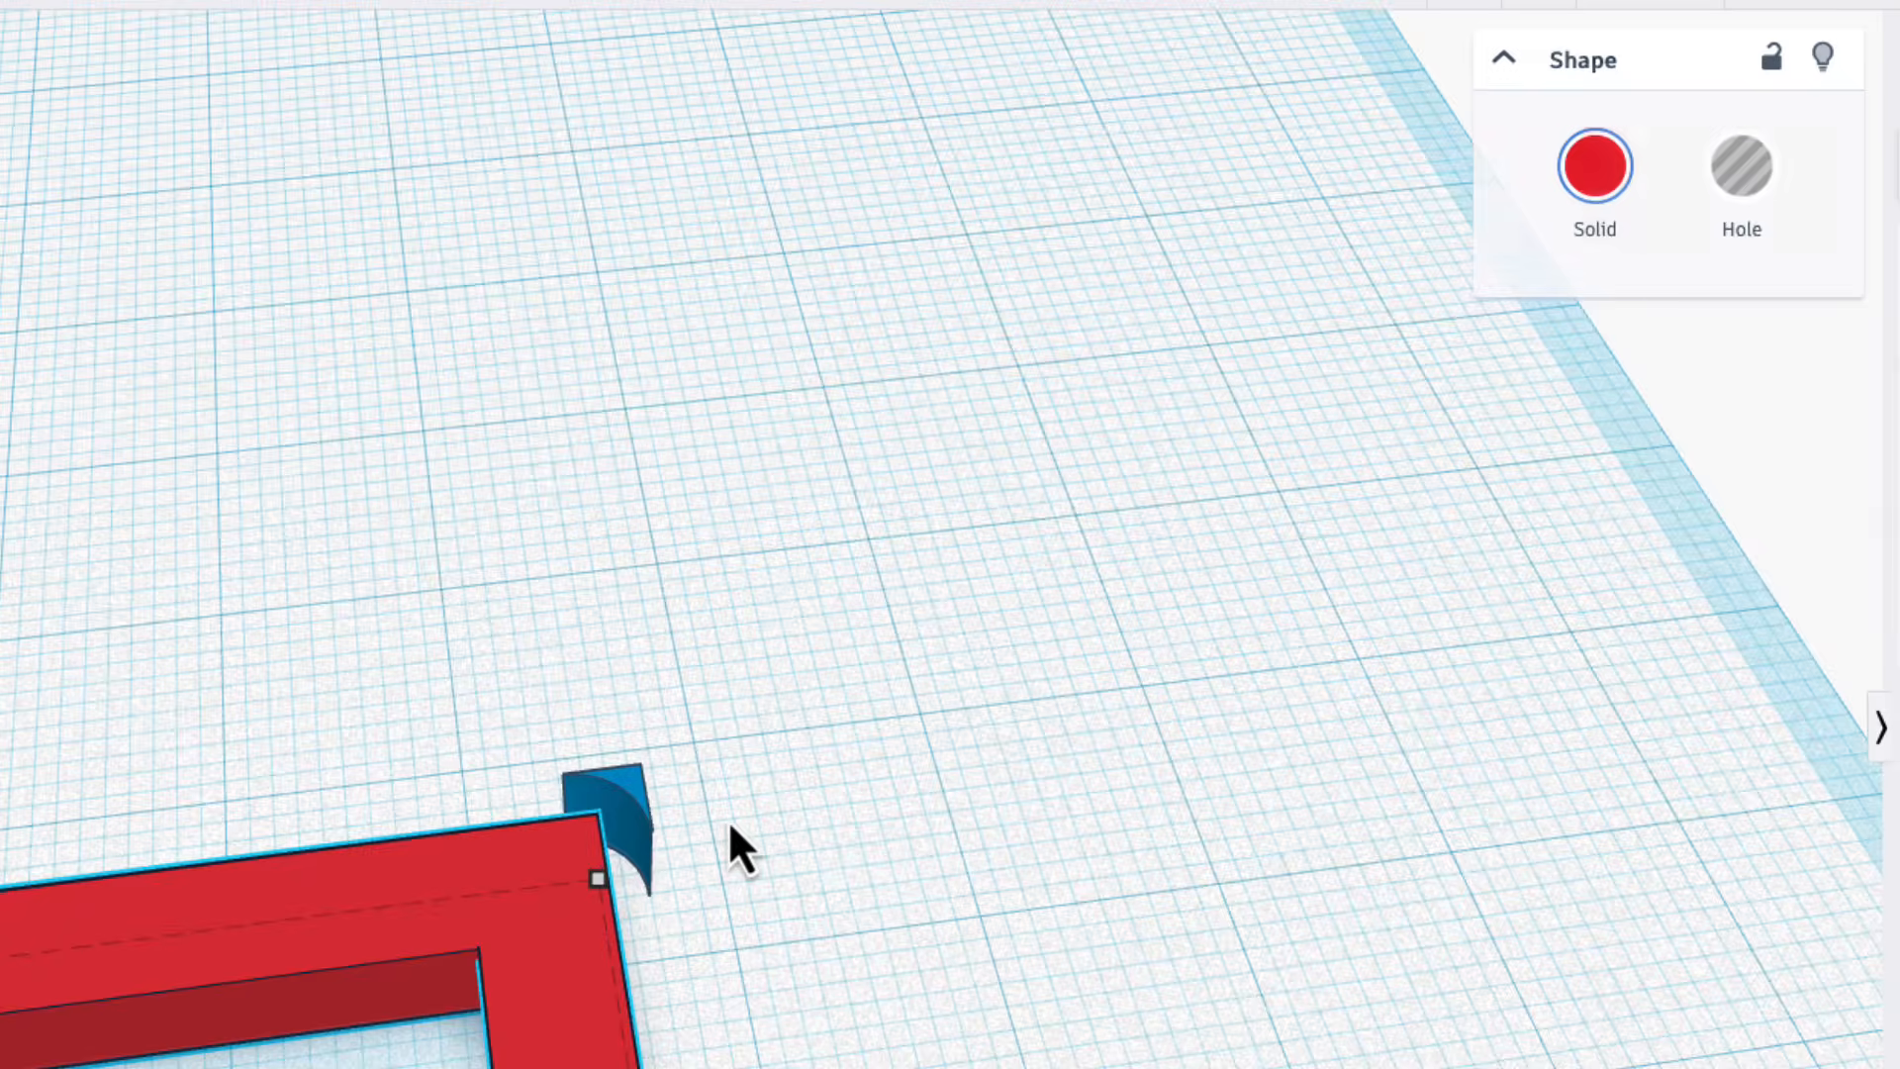
# Raise the MetaFillet's Height to about 8.17 and set its Radius to 4.
pyautogui.click(629, 806)
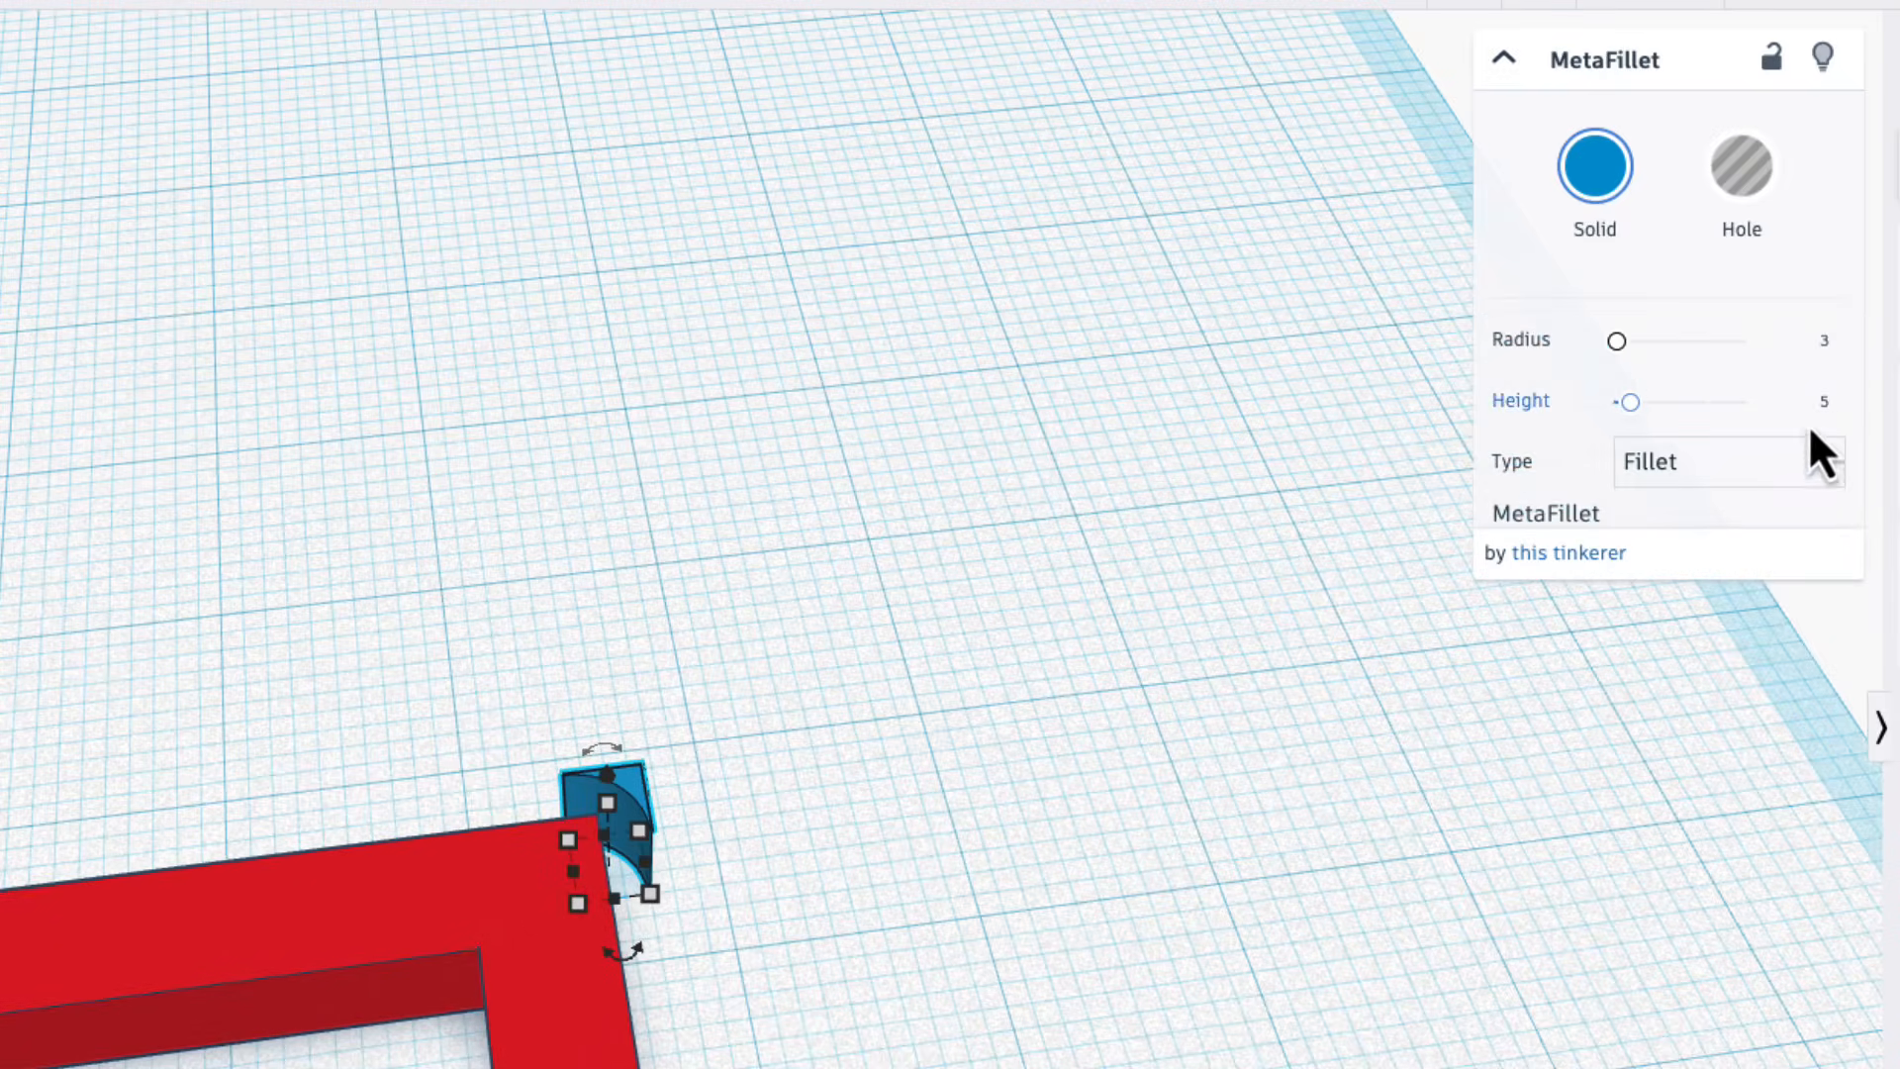
pyautogui.moveTo(1633, 408); pyautogui.dragTo(1652, 410)
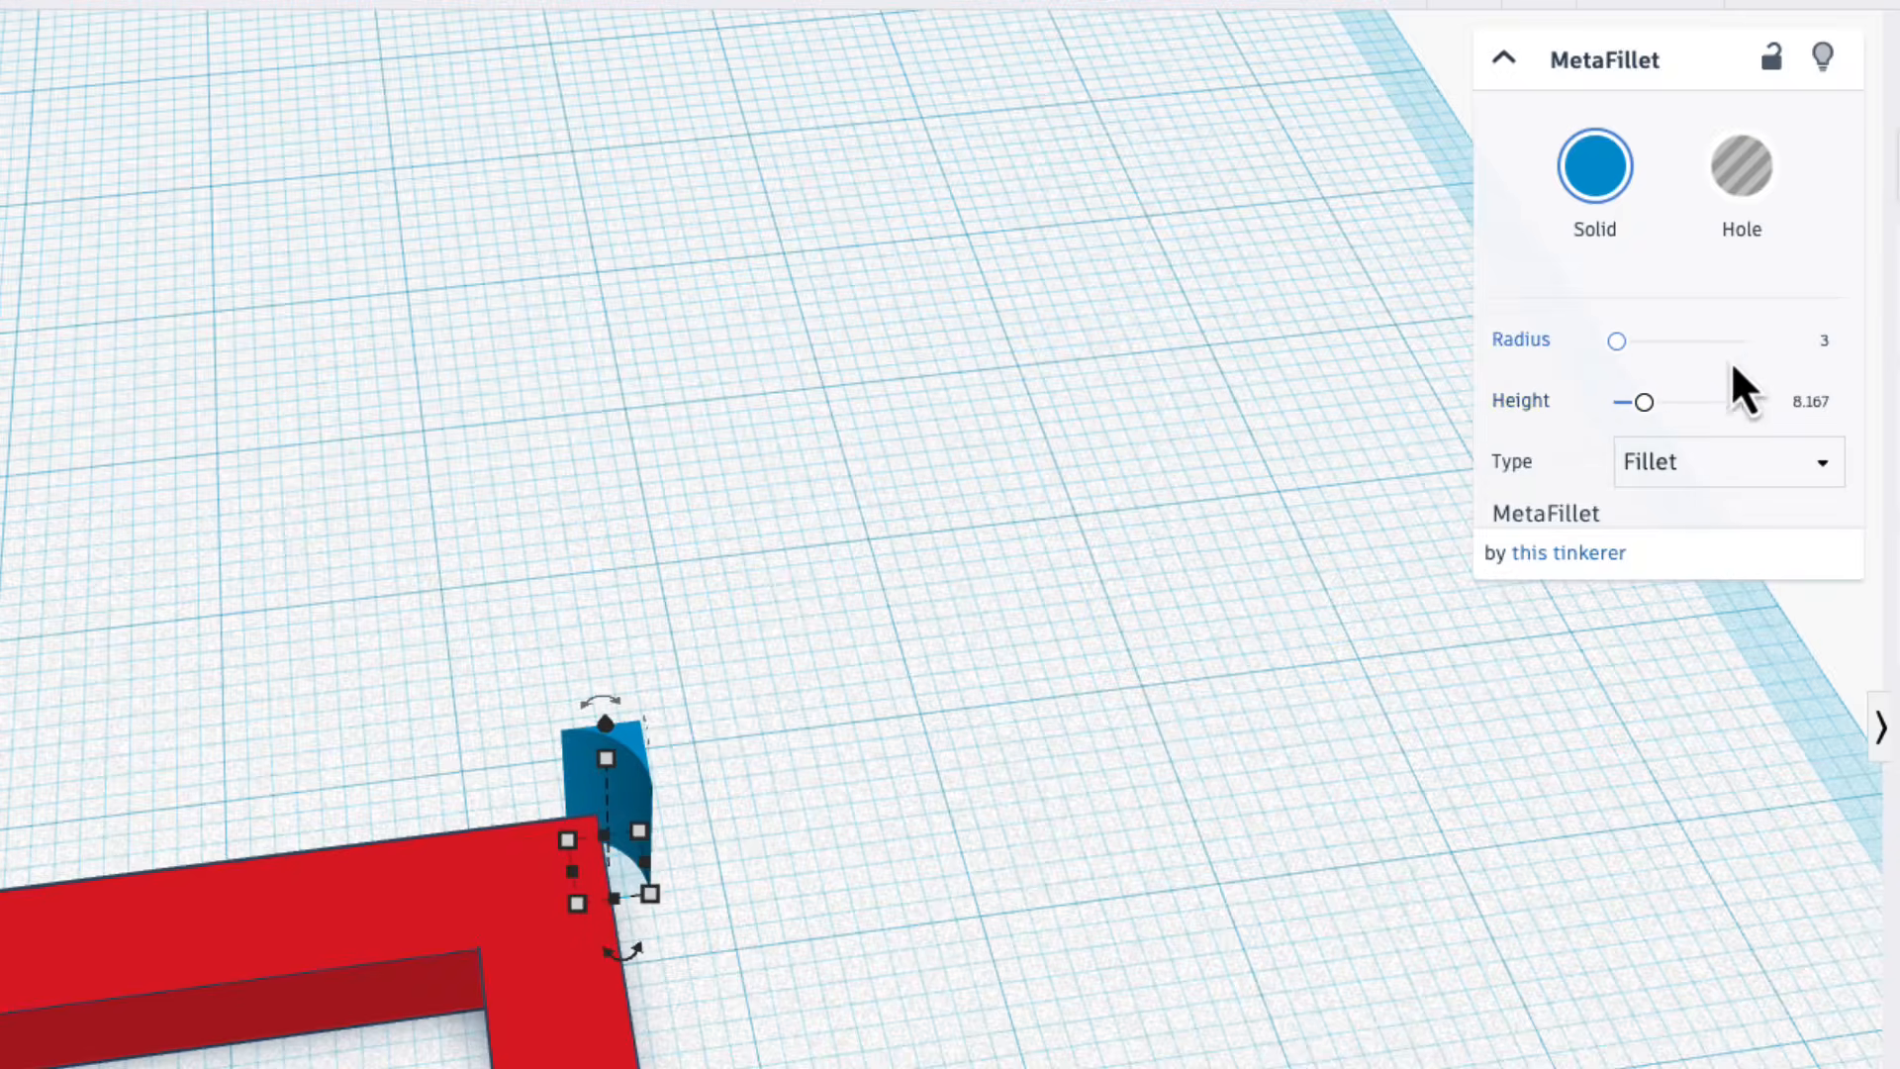
pyautogui.click(1823, 344)
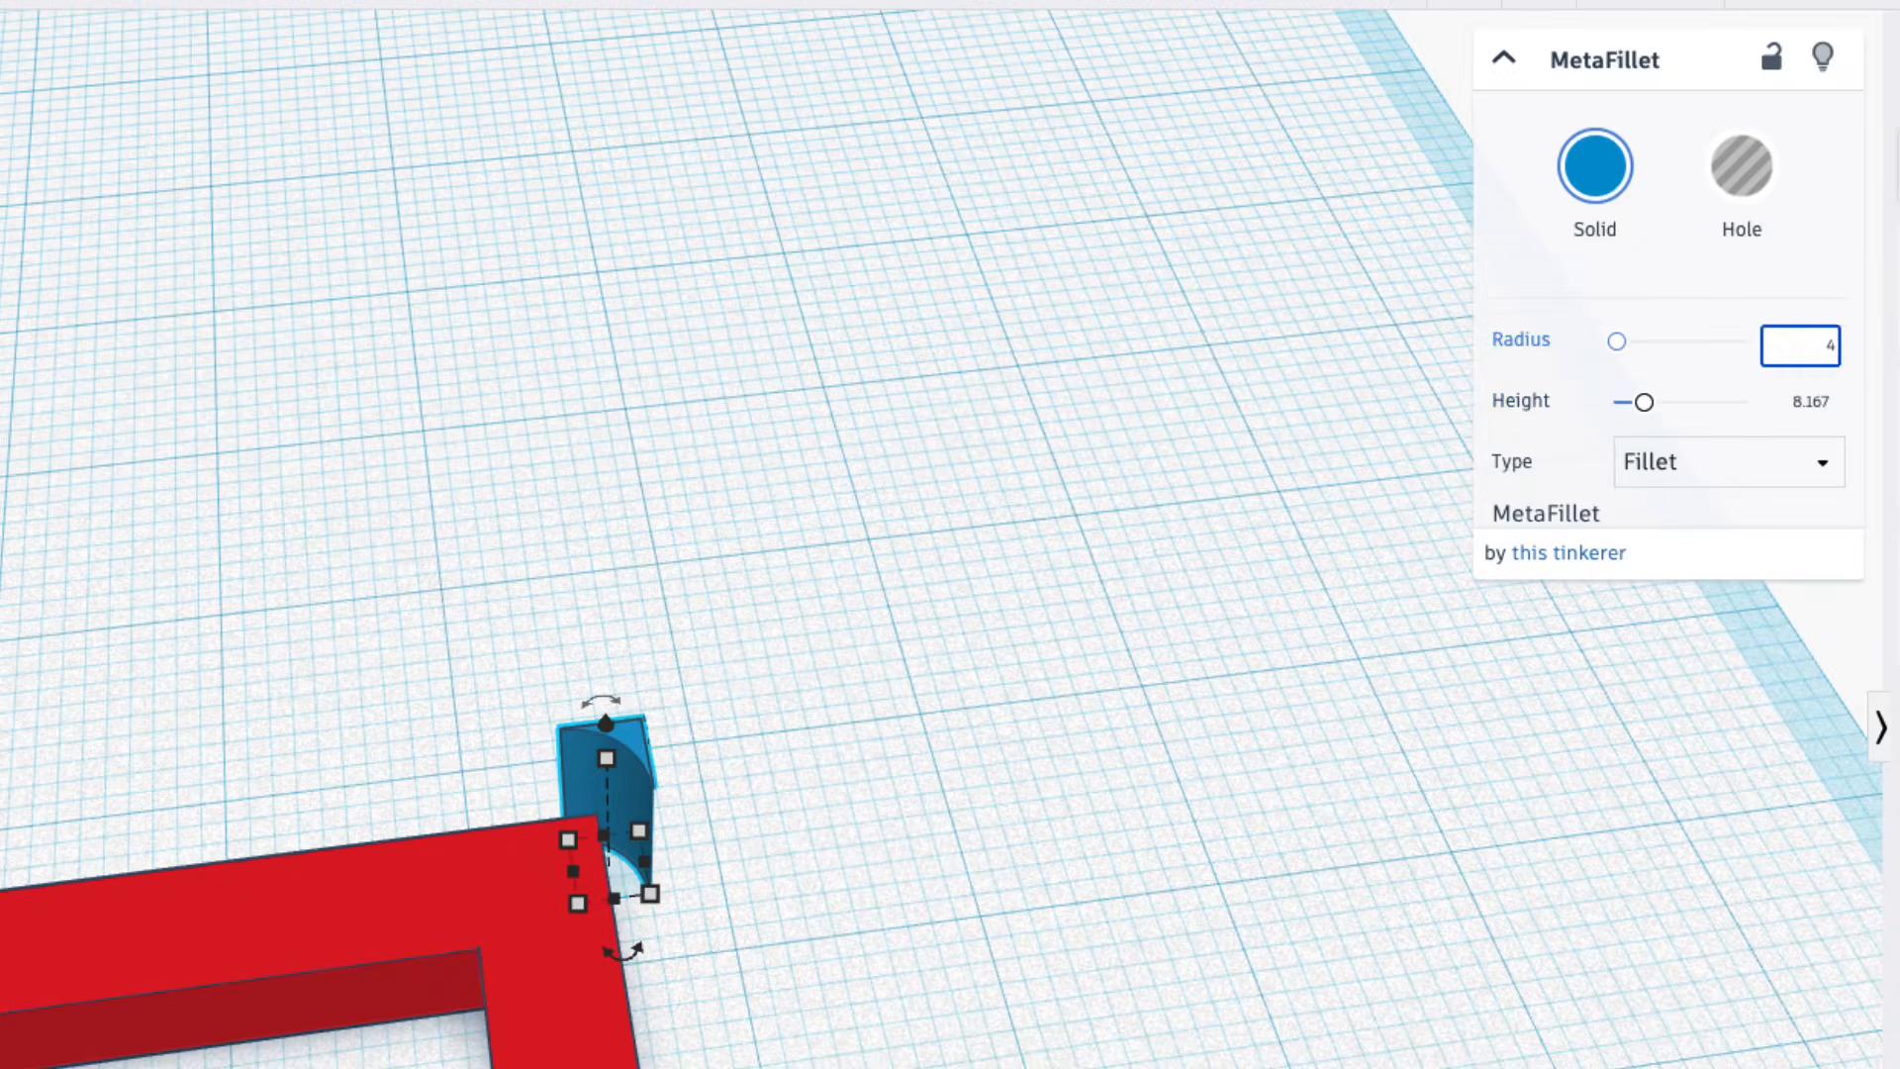
pyautogui.click(959, 848)
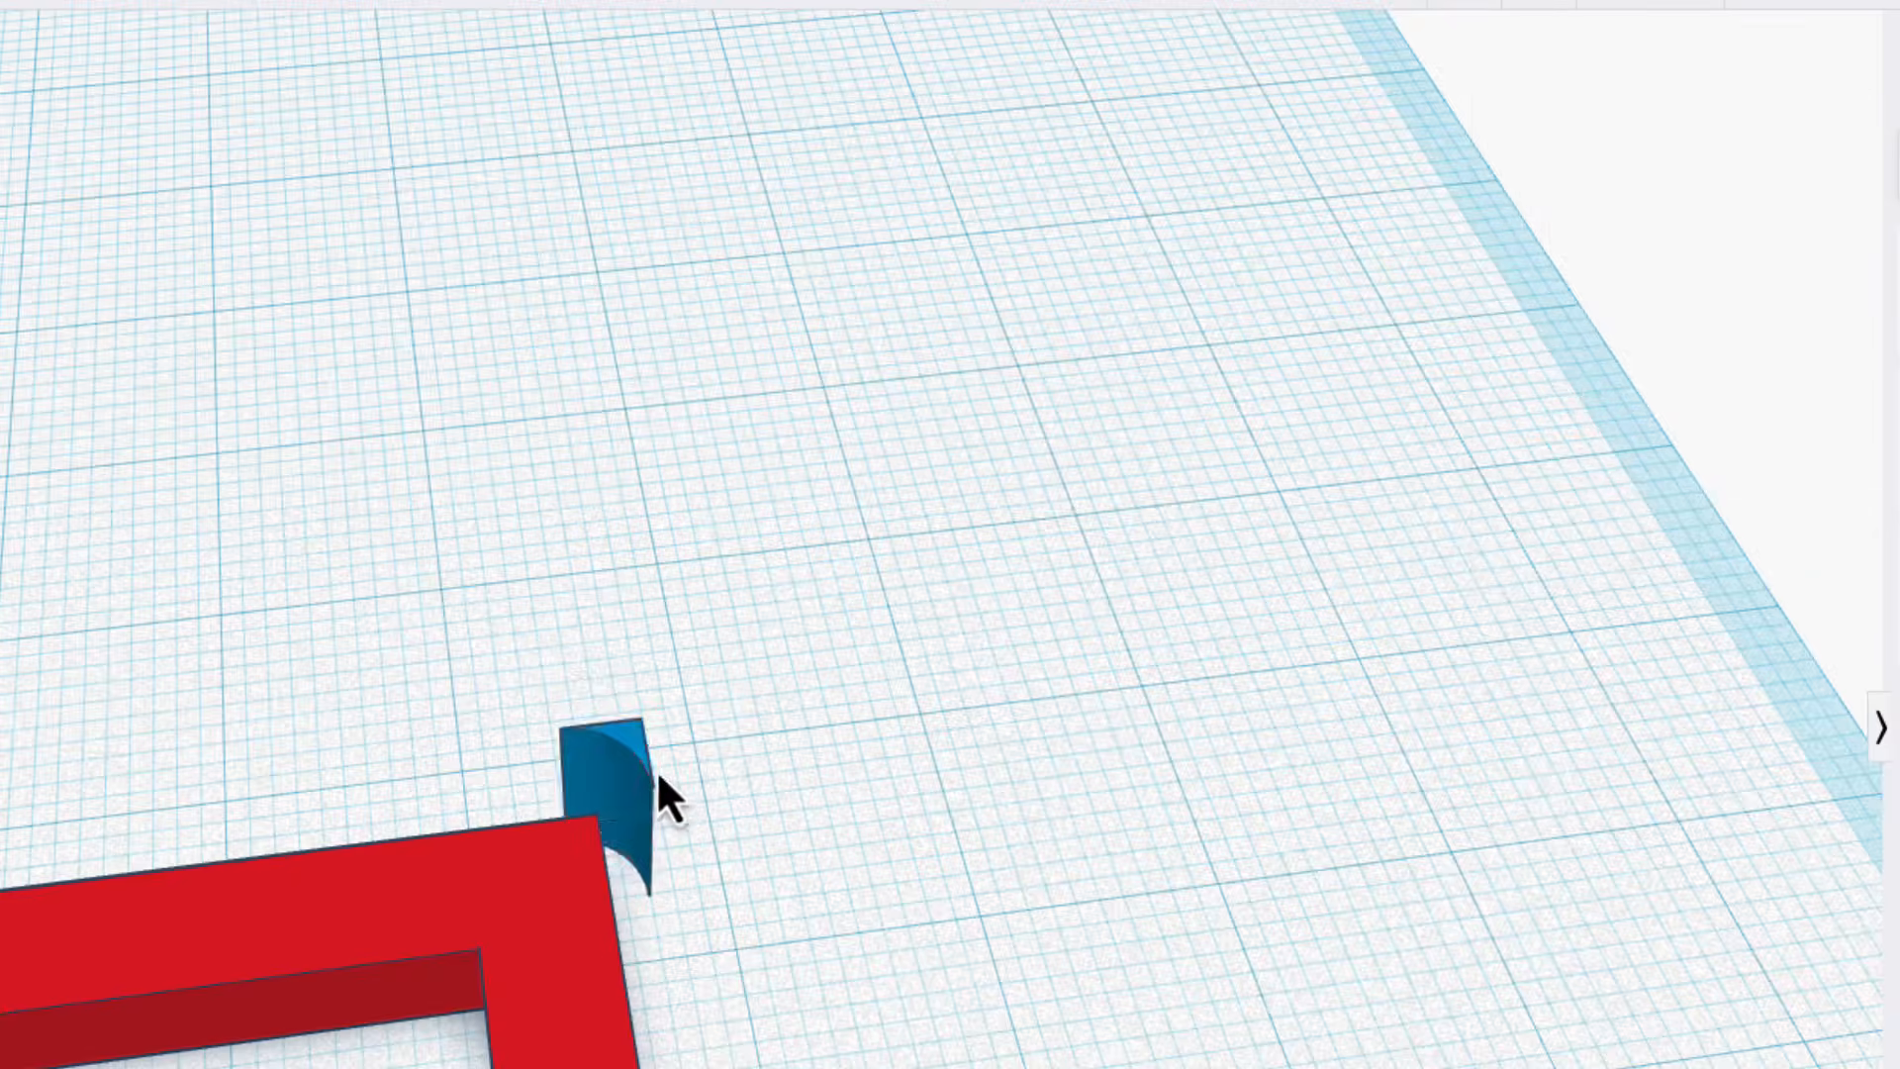
# Move the MetaFillet so it fits into the frame's back right outer corner.
pyautogui.moveTo(618, 766); pyautogui.dragTo(586, 809)
pyautogui.click(830, 960)
pyautogui.moveTo(831, 960); pyautogui.dragTo(1061, 902, button='right')
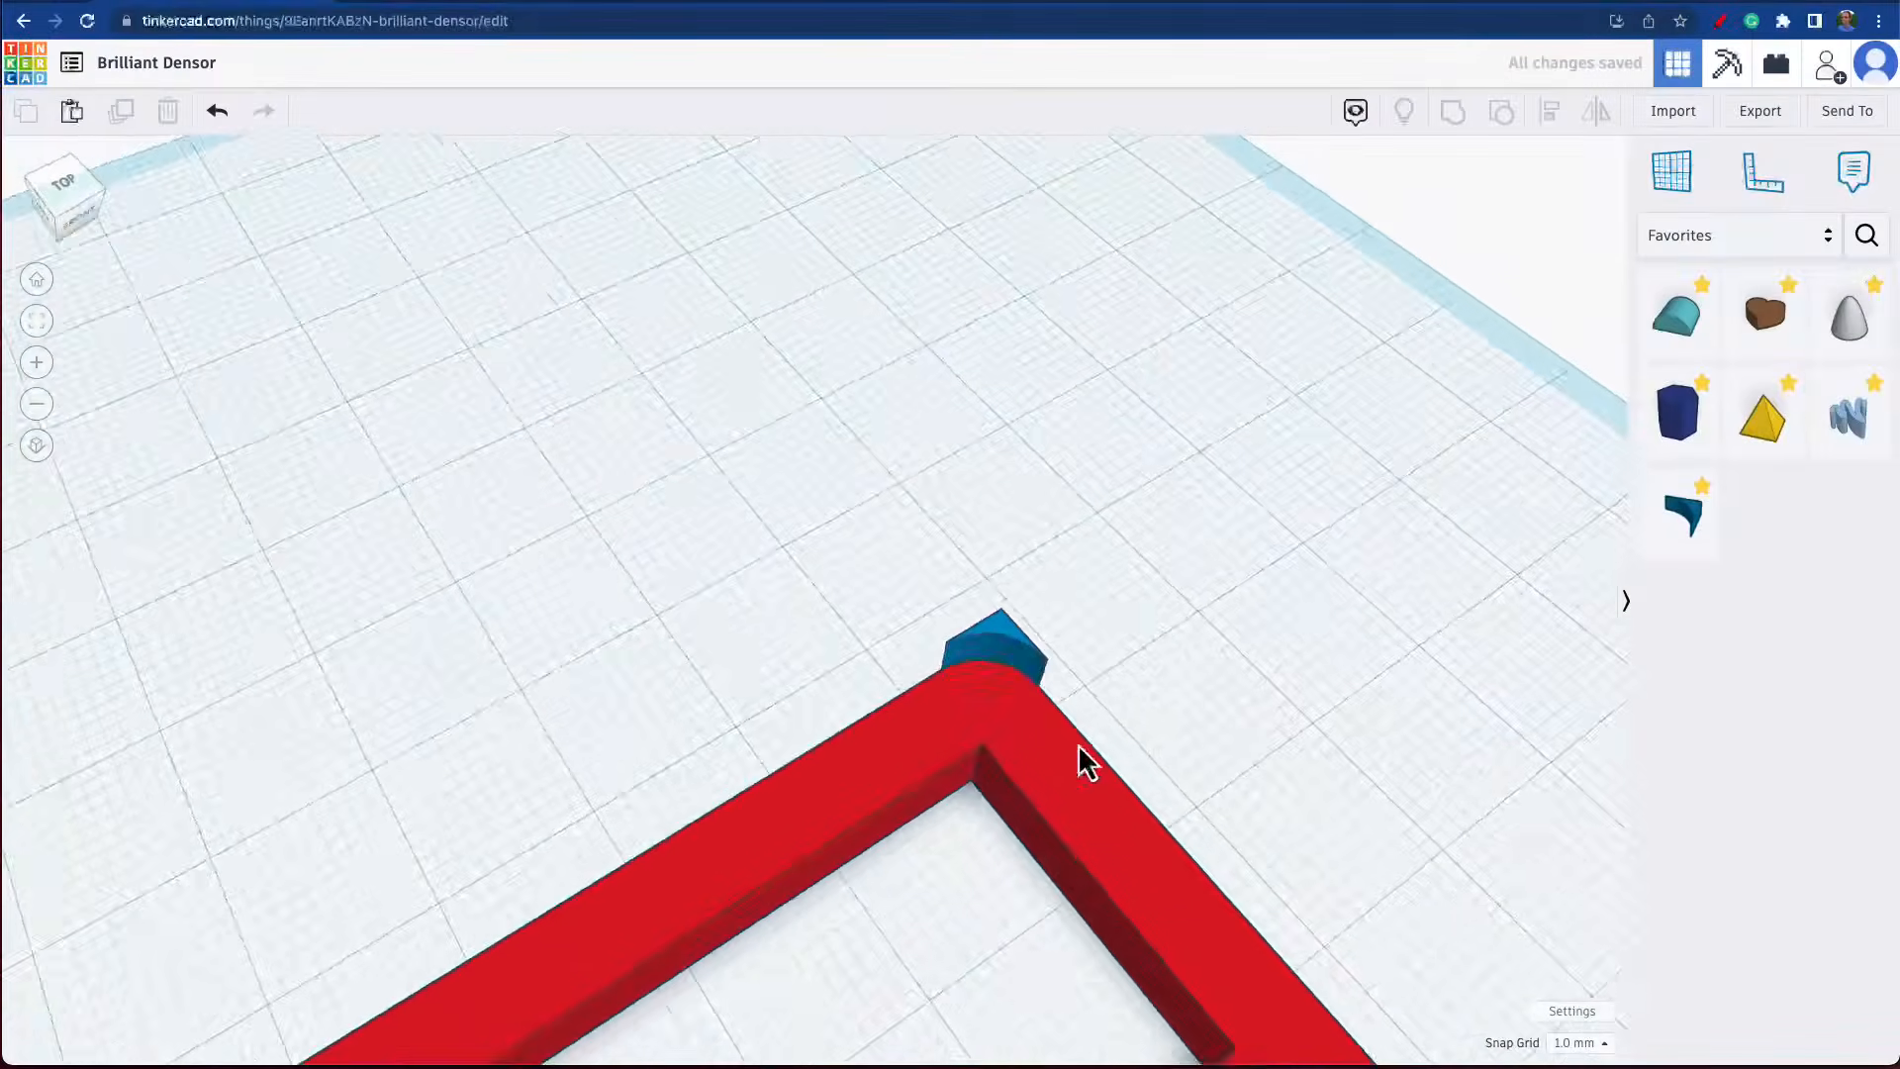
pyautogui.moveTo(1078, 746); pyautogui.dragTo(903, 713, button='right')
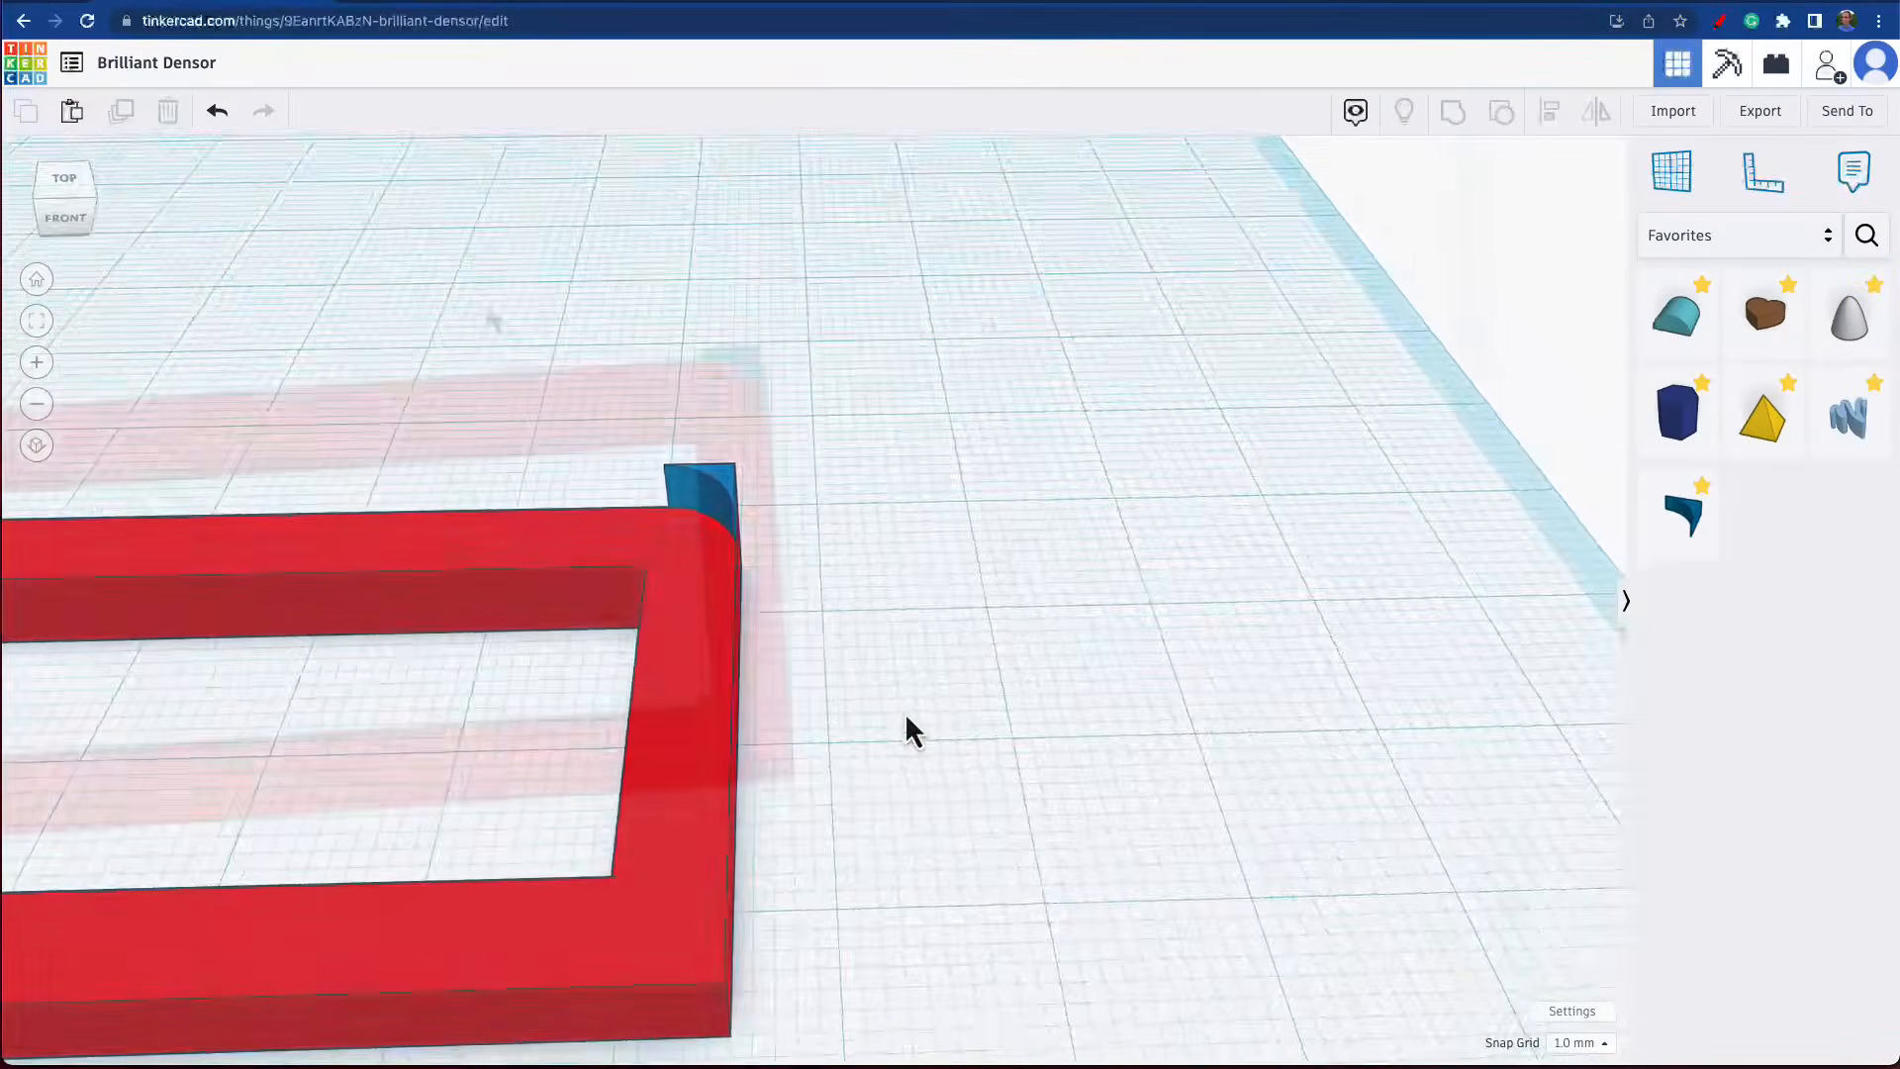
# Select the frame and the MetaFillet together and use Align to check how their outer corner edges line up.
pyautogui.moveTo(484, 294); pyautogui.dragTo(866, 613)
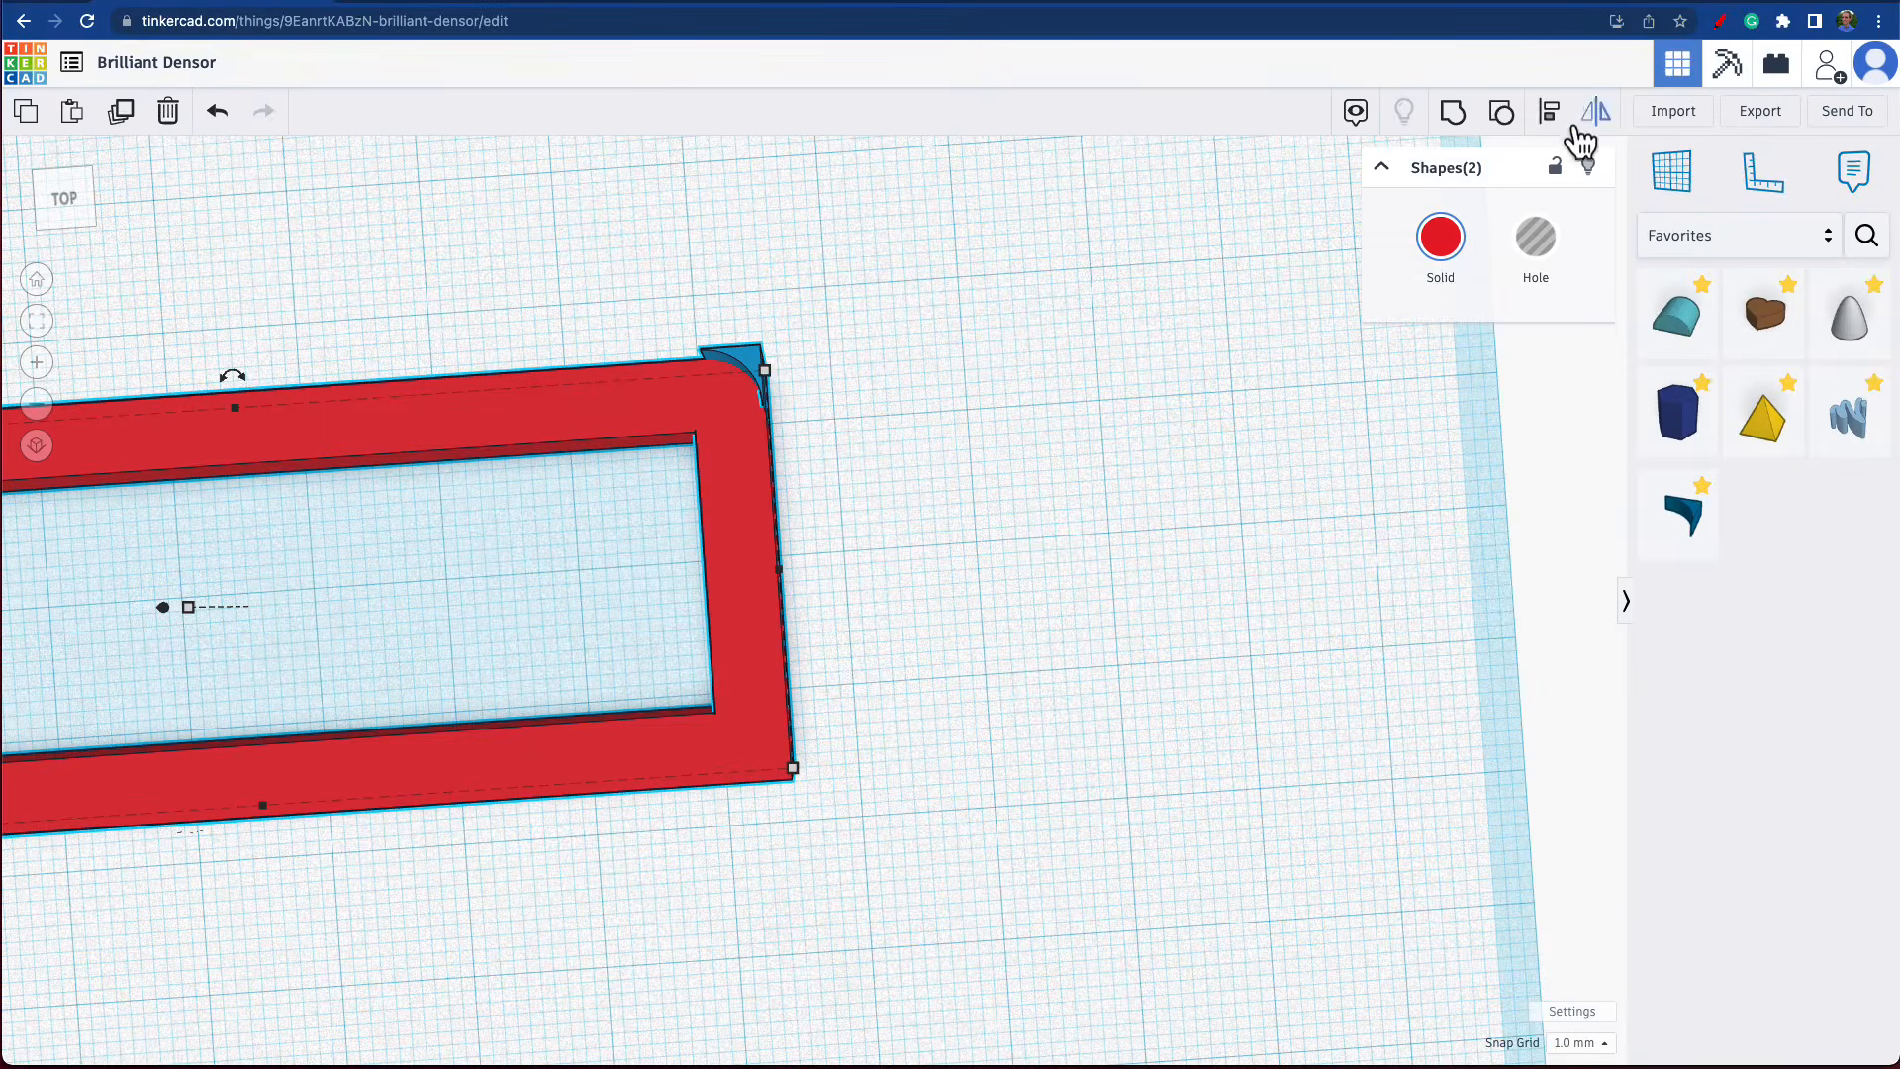
pyautogui.click(1551, 112)
pyautogui.moveTo(945, 430); pyautogui.dragTo(787, 497, button='right')
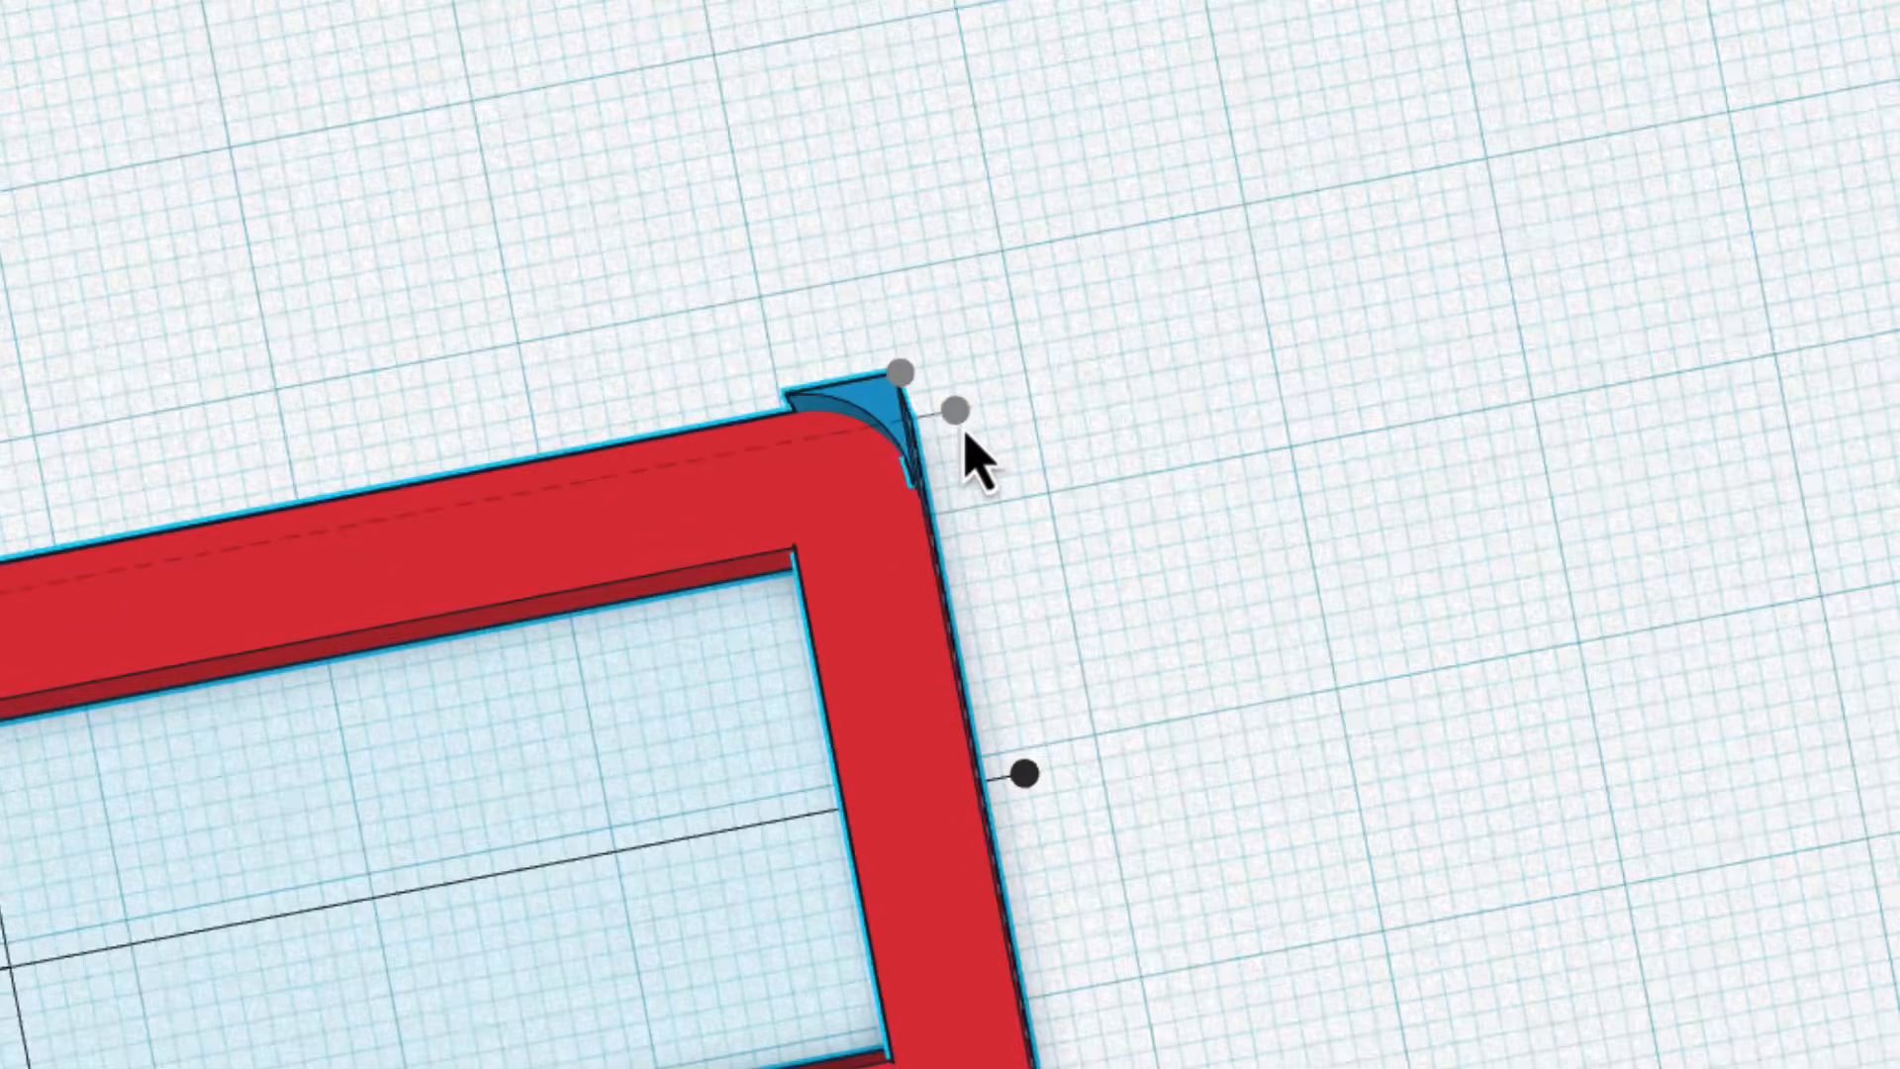
pyautogui.moveTo(979, 512); pyautogui.dragTo(423, 320, button='right')
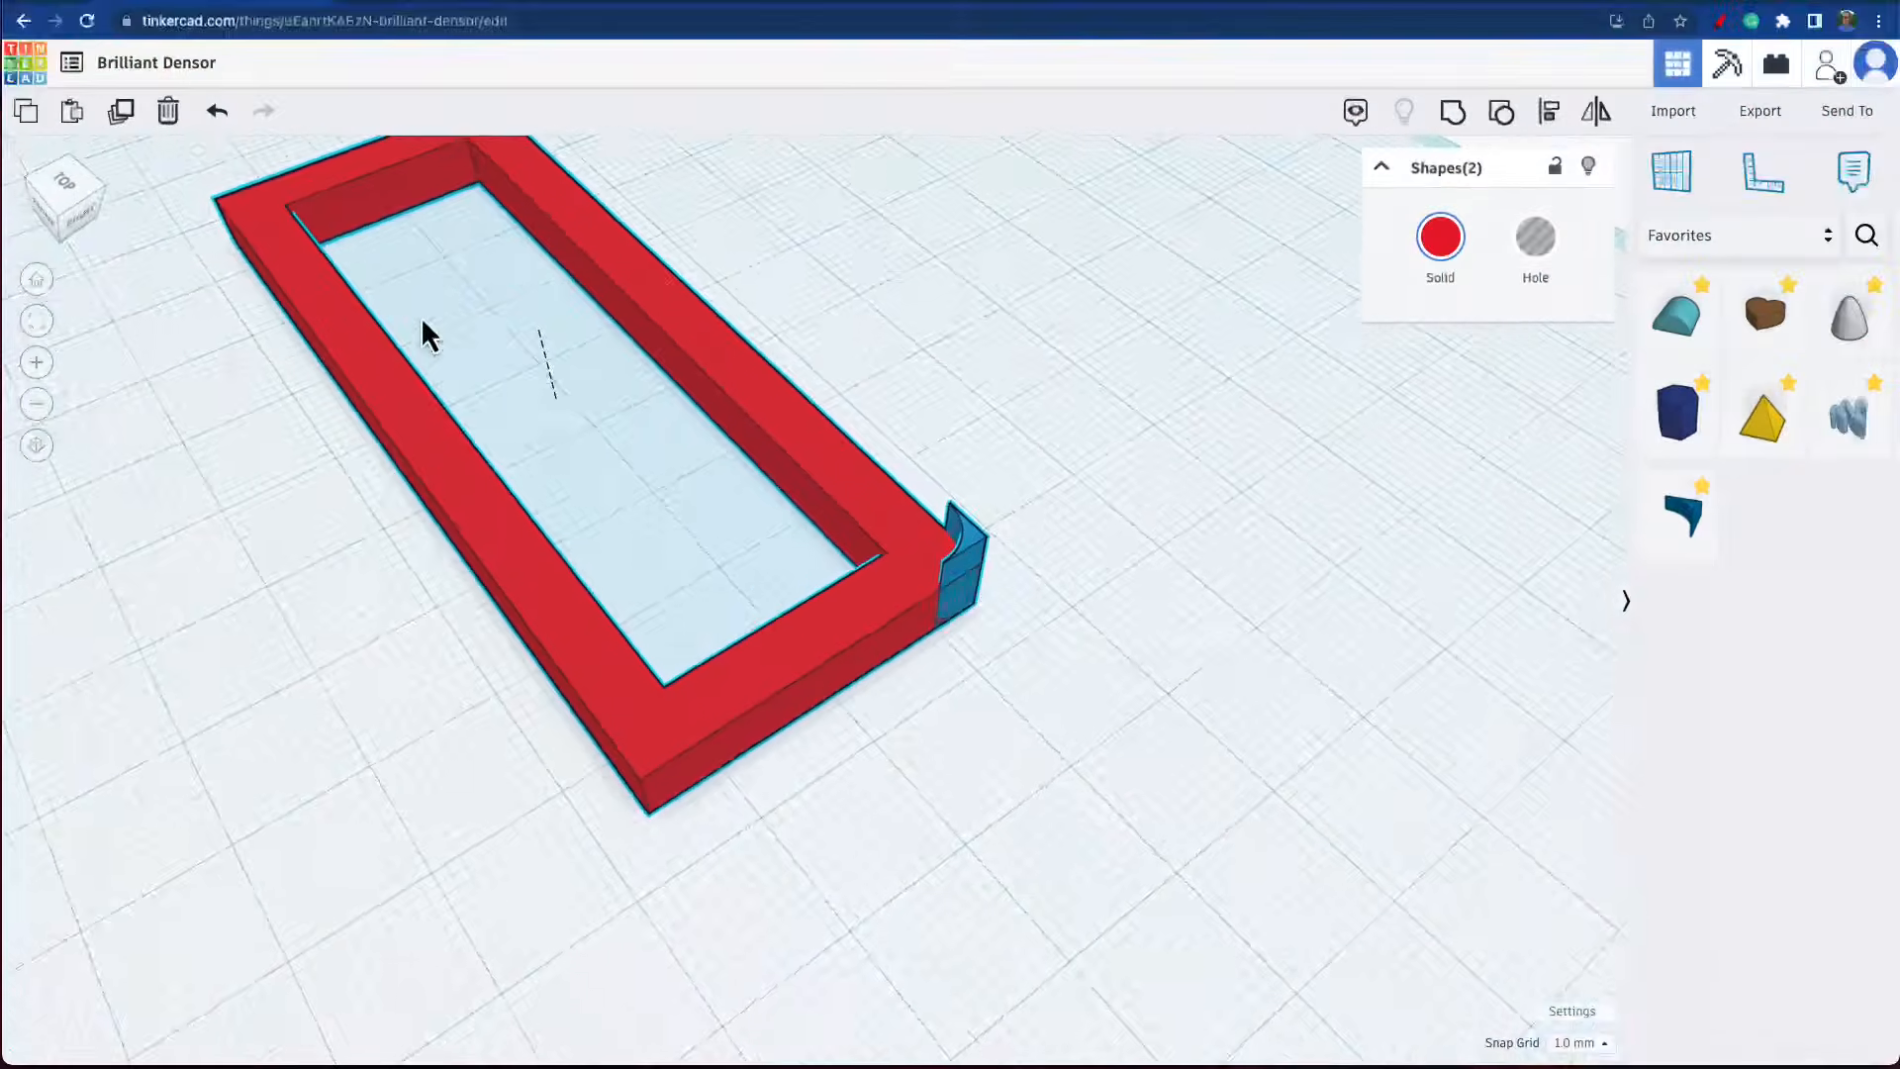
pyautogui.moveTo(999, 631); pyautogui.dragTo(930, 682, button='right')
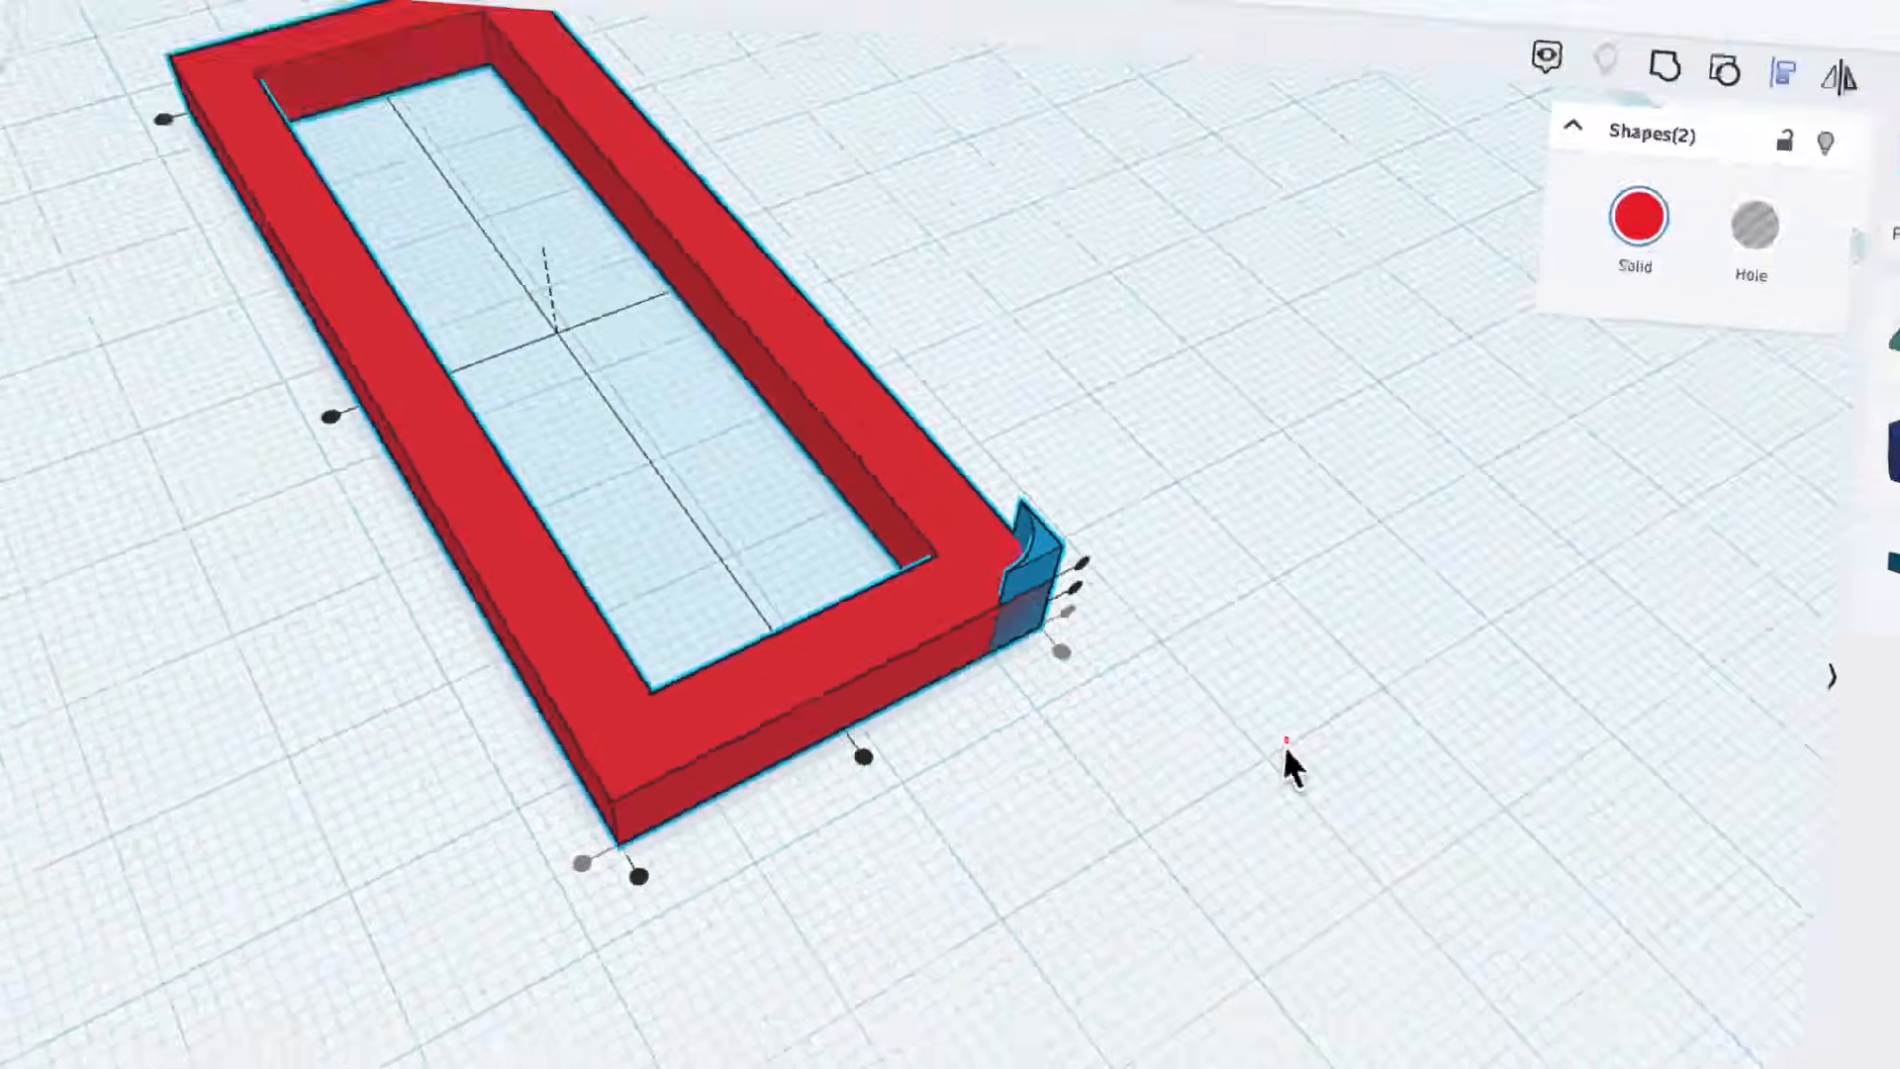
pyautogui.click(1161, 734)
pyautogui.moveTo(1162, 738); pyautogui.dragTo(886, 453, button='right')
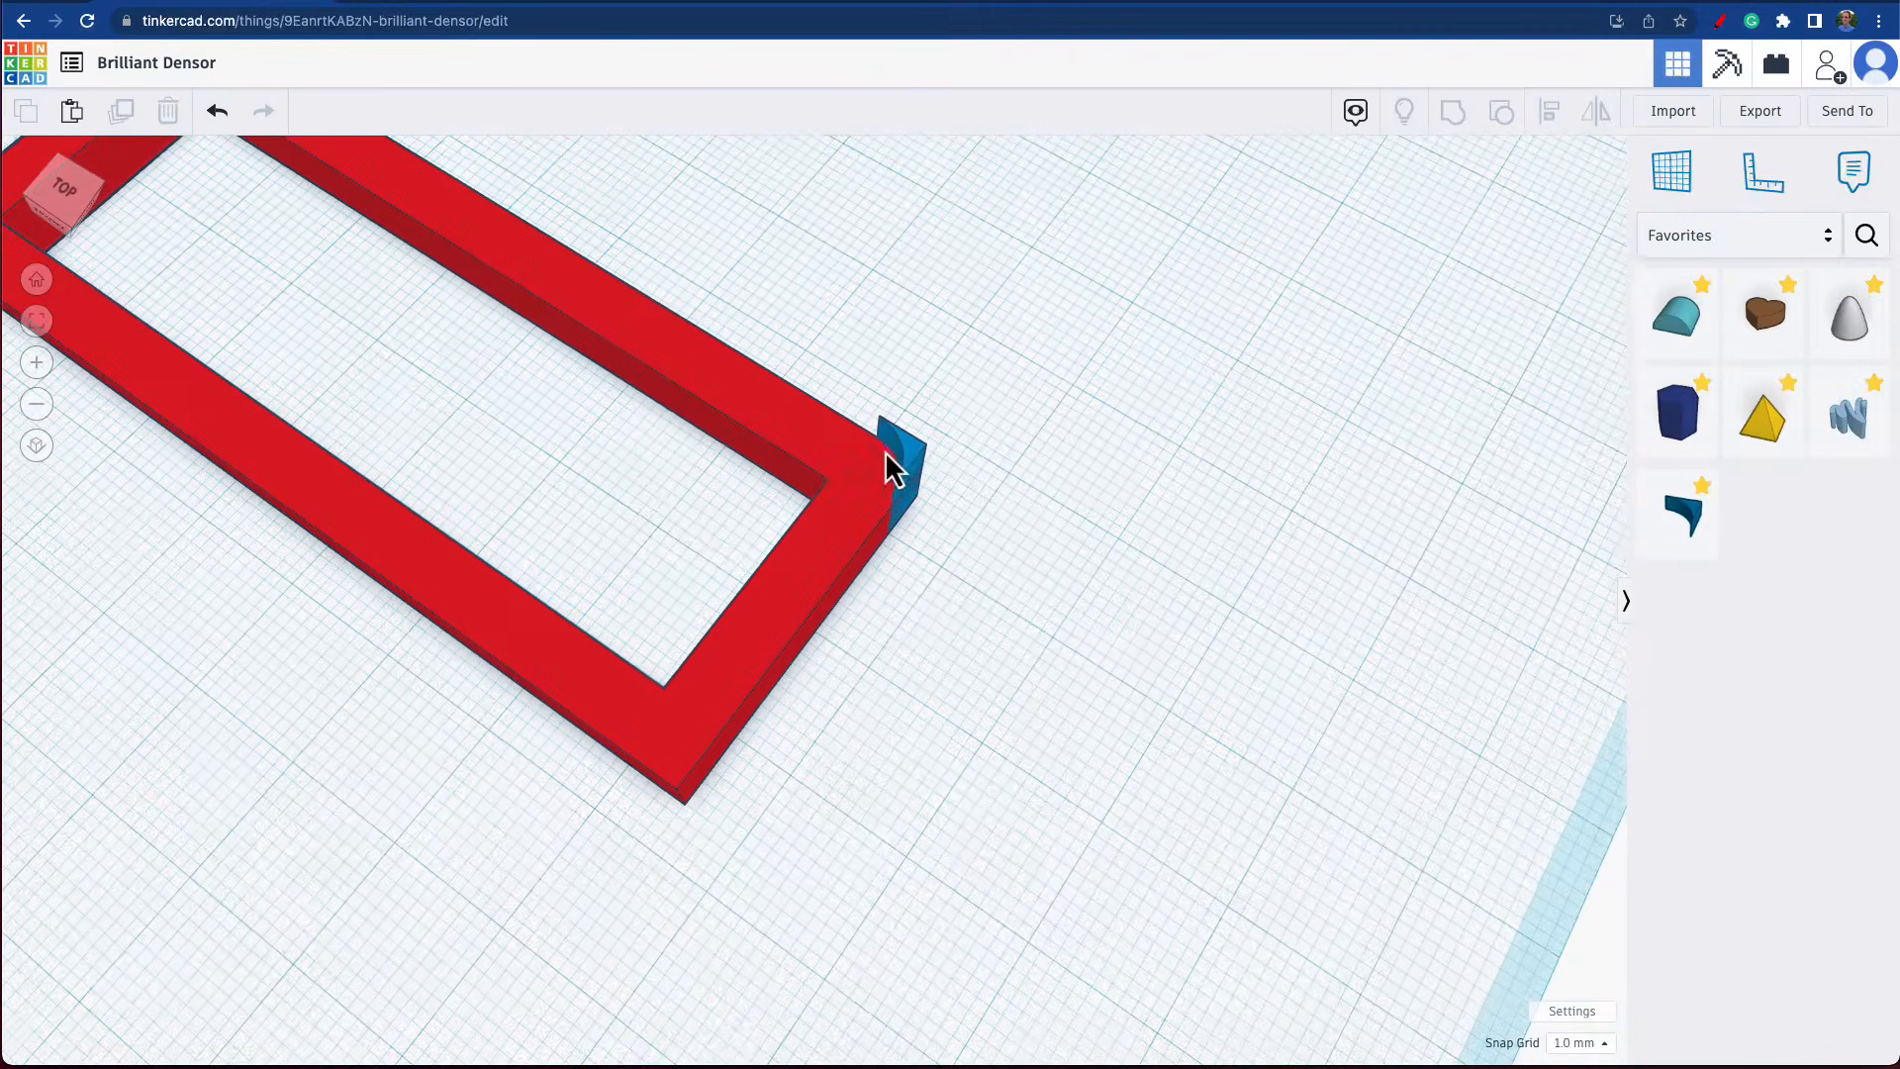
# Turn the MetaFillet at the frame's corner into a hole.
pyautogui.click(915, 458)
pyautogui.click(1577, 247)
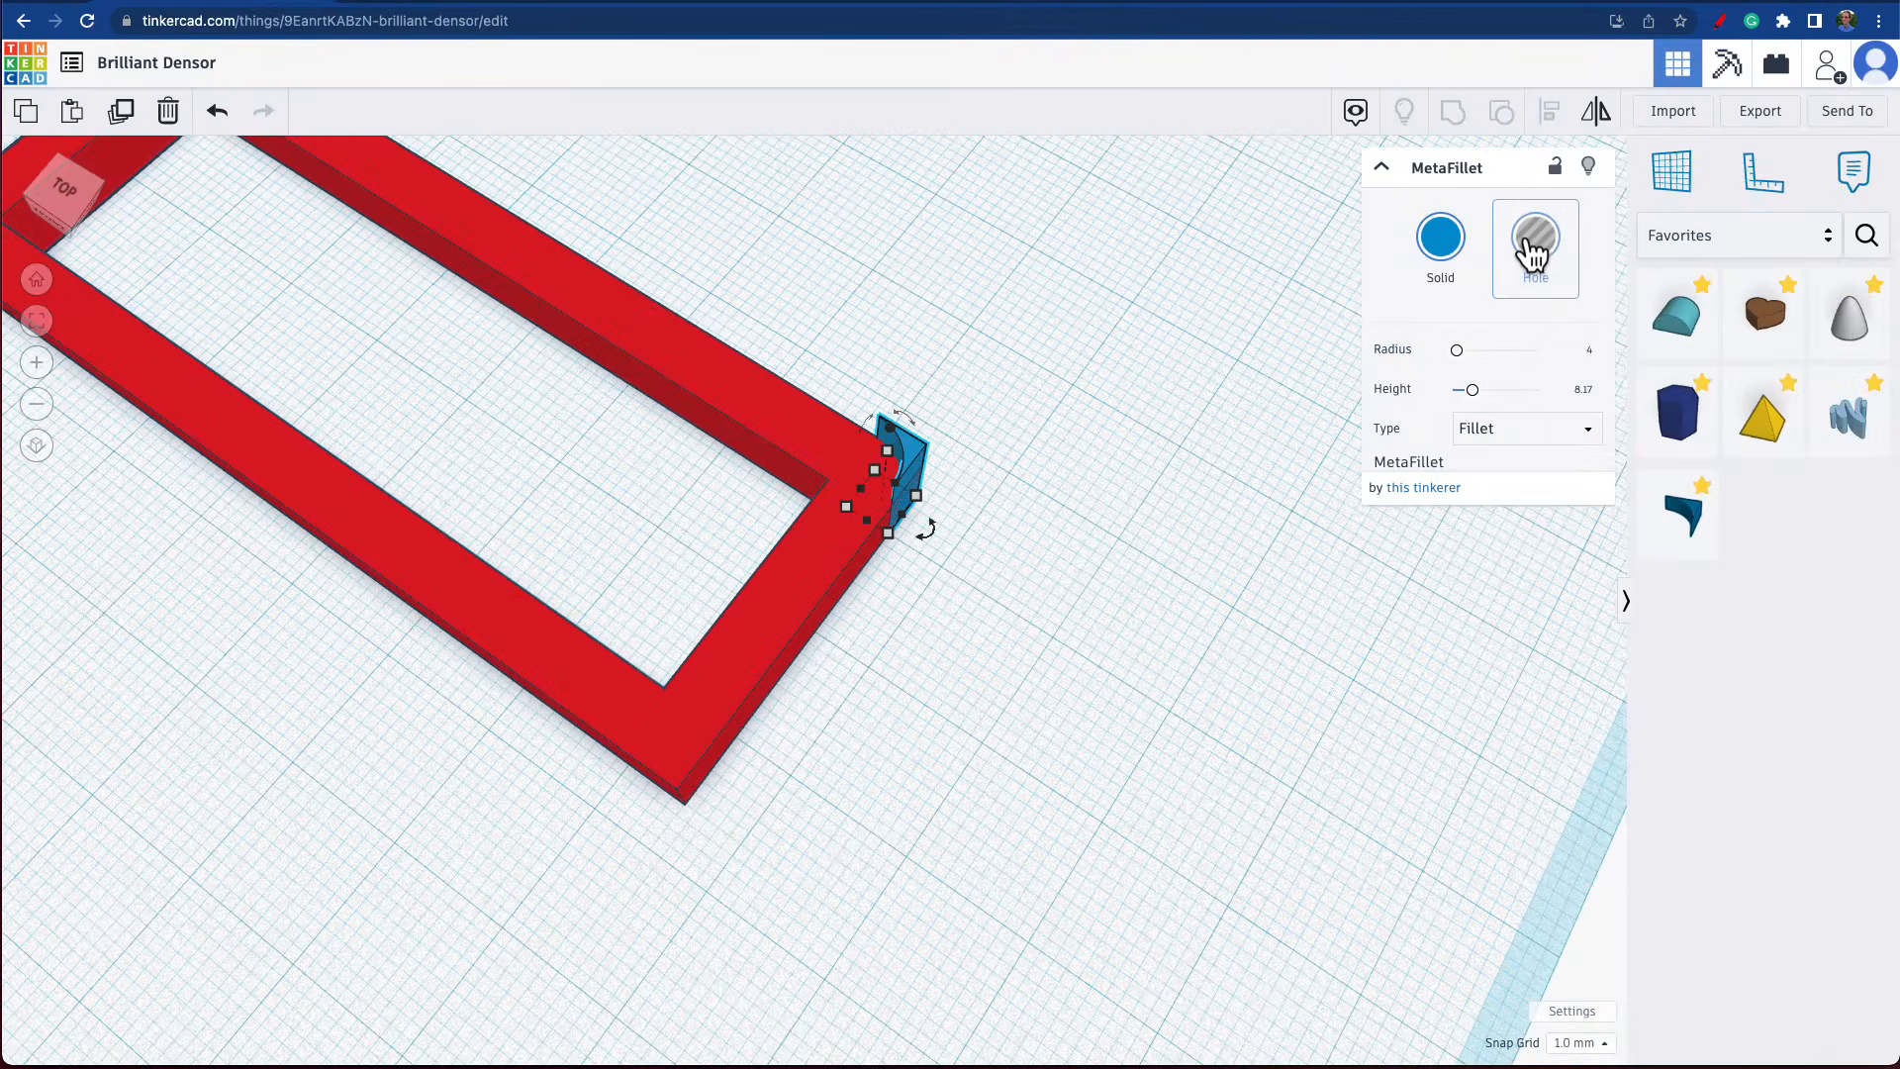
pyautogui.moveTo(1086, 687); pyautogui.dragTo(1091, 728, button='right')
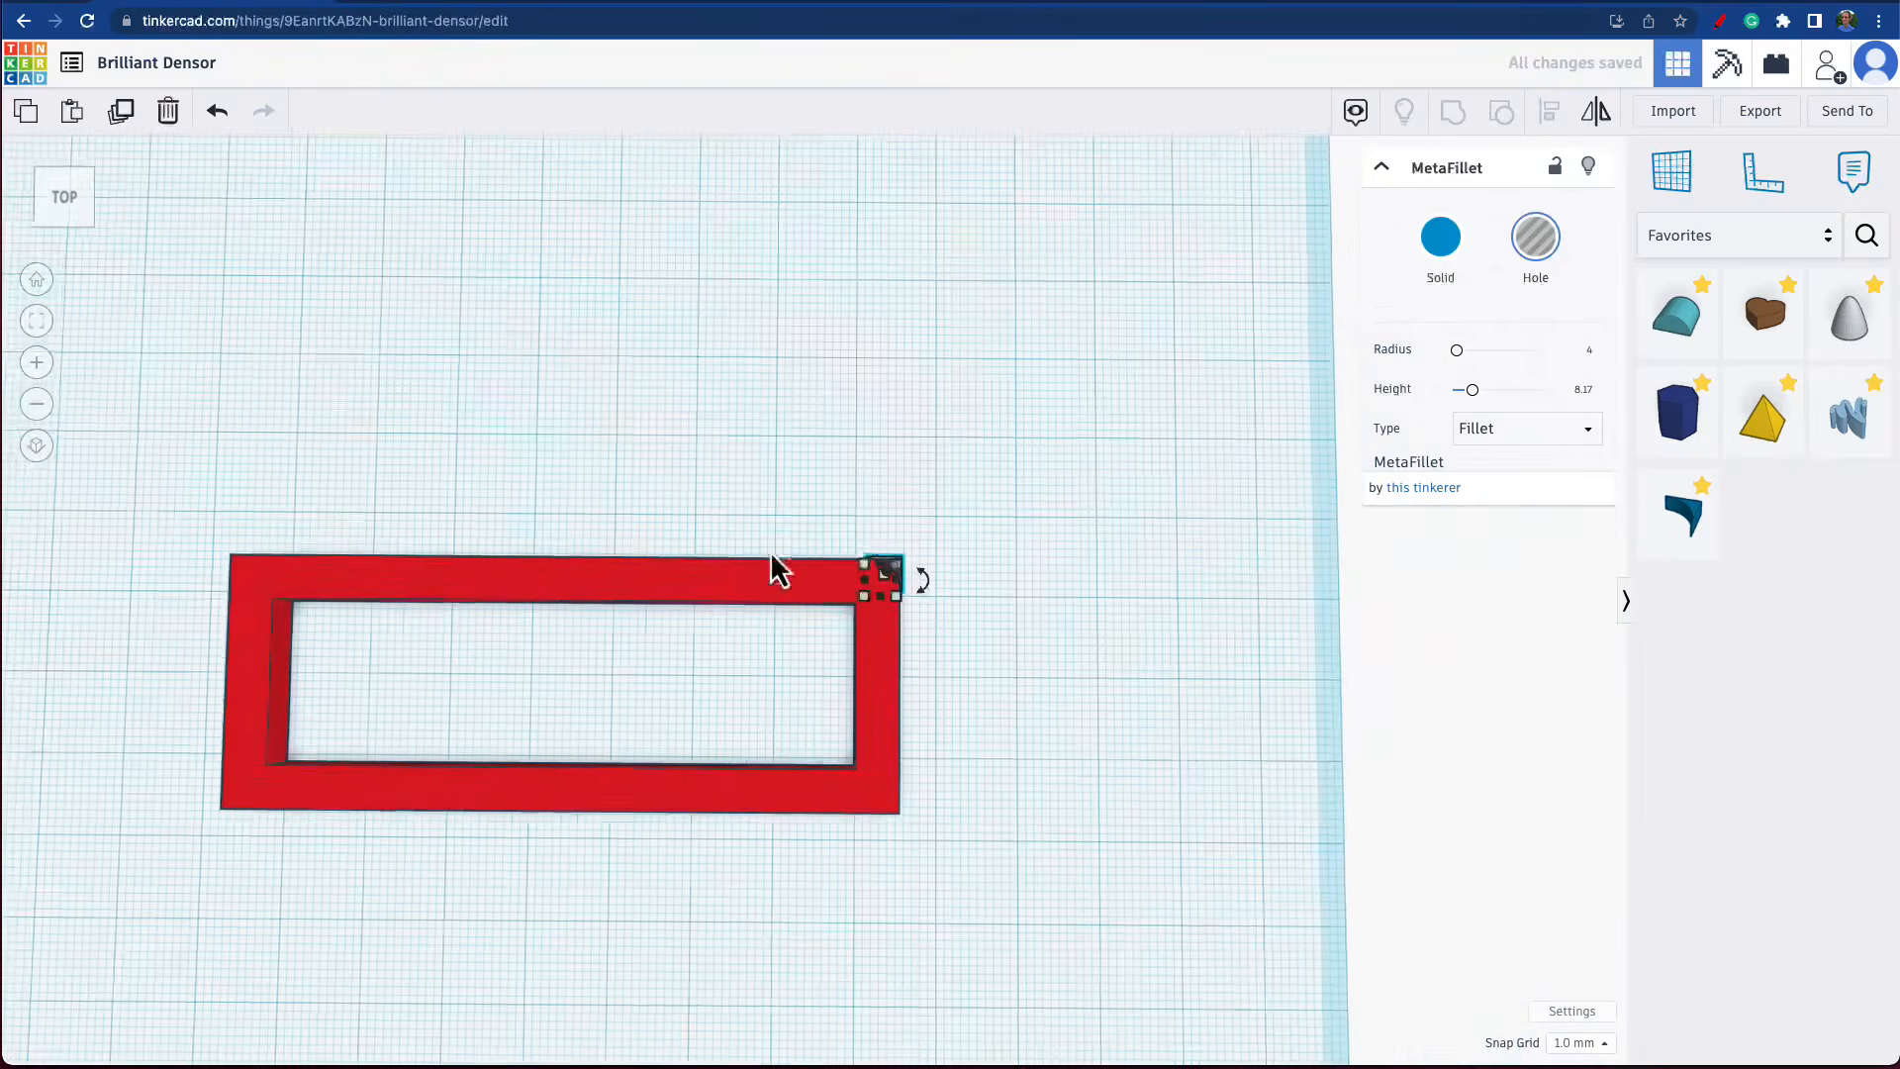
# Group the red frame with the MetaFillet hole to round the frame's back right corner.
pyautogui.moveTo(728, 511); pyautogui.dragTo(993, 691)
pyautogui.moveTo(1064, 633); pyautogui.dragTo(1069, 631)
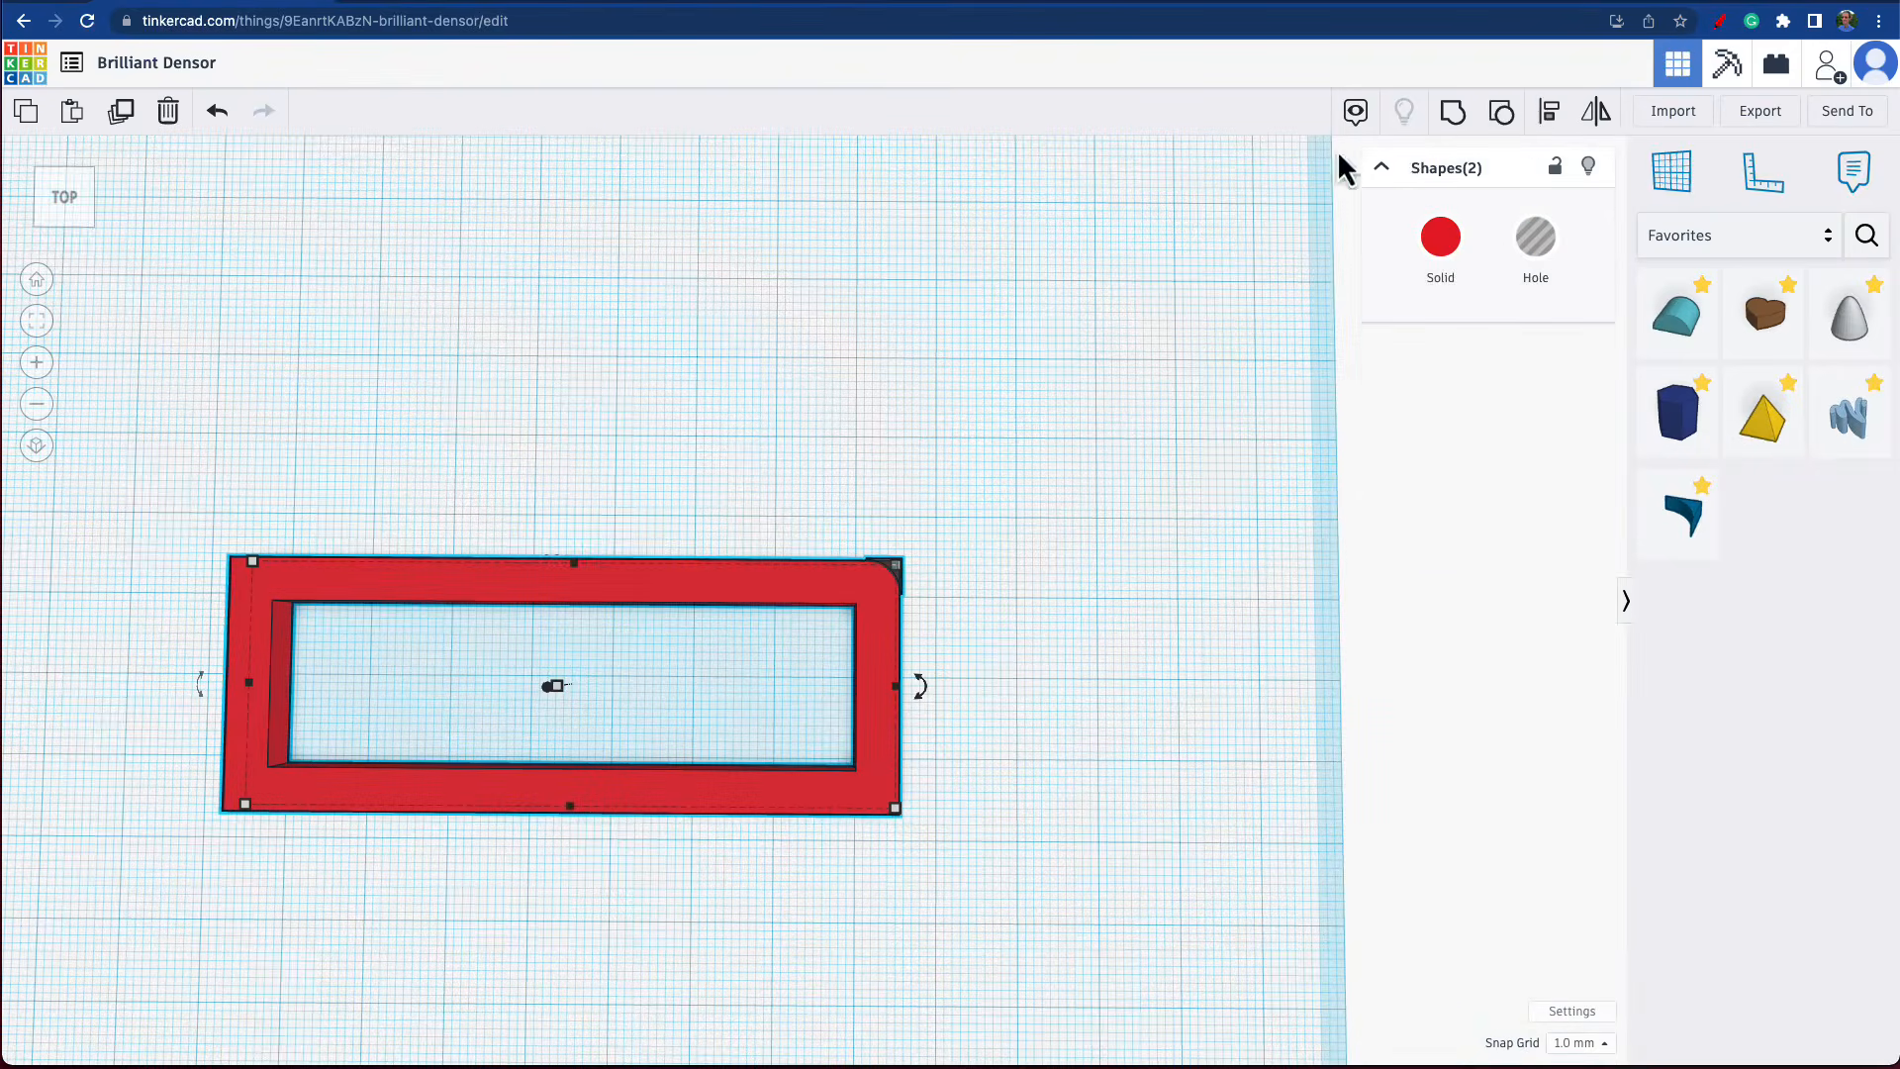
pyautogui.click(1452, 115)
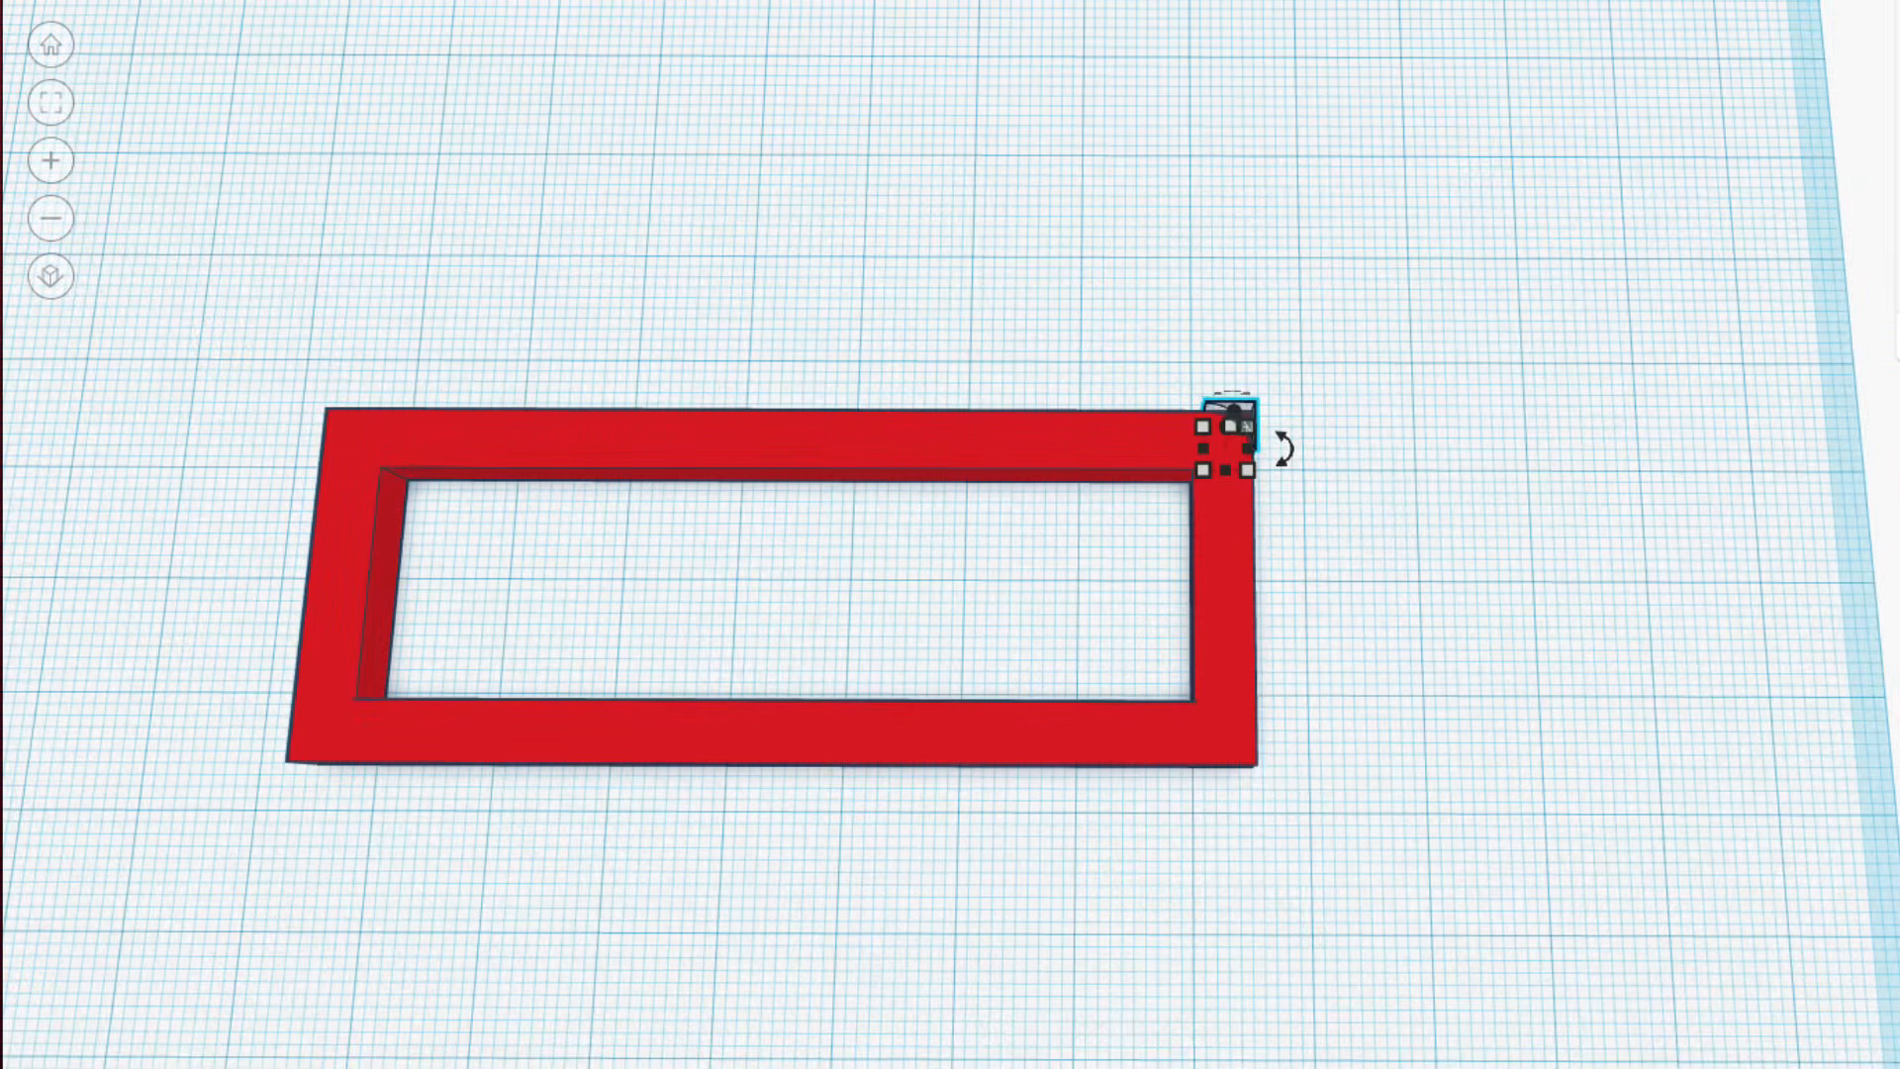
# Duplicate the MetaFillet hole at the frame's back right corner and move the copy 30 mm toward the front.
pyautogui.hotkey('ctrl', 'd')
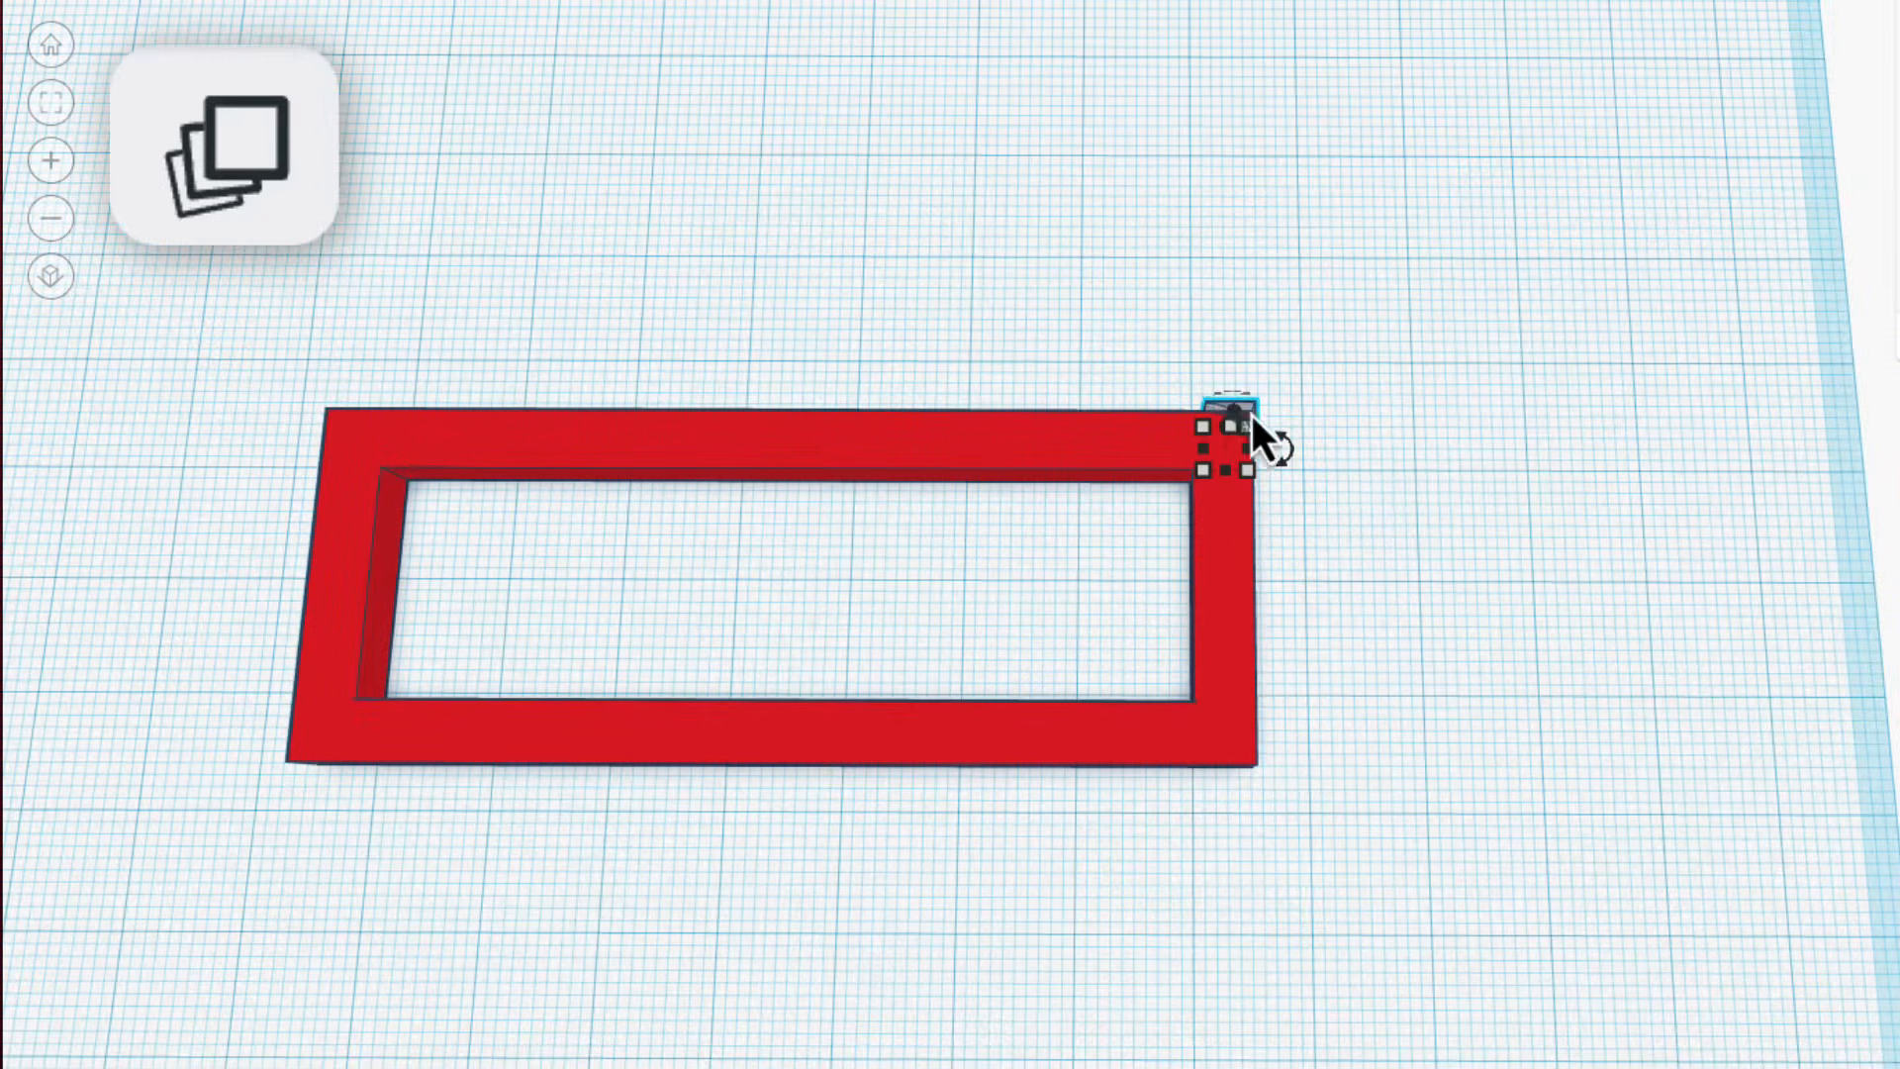
pyautogui.scroll(5, 1261, 442)
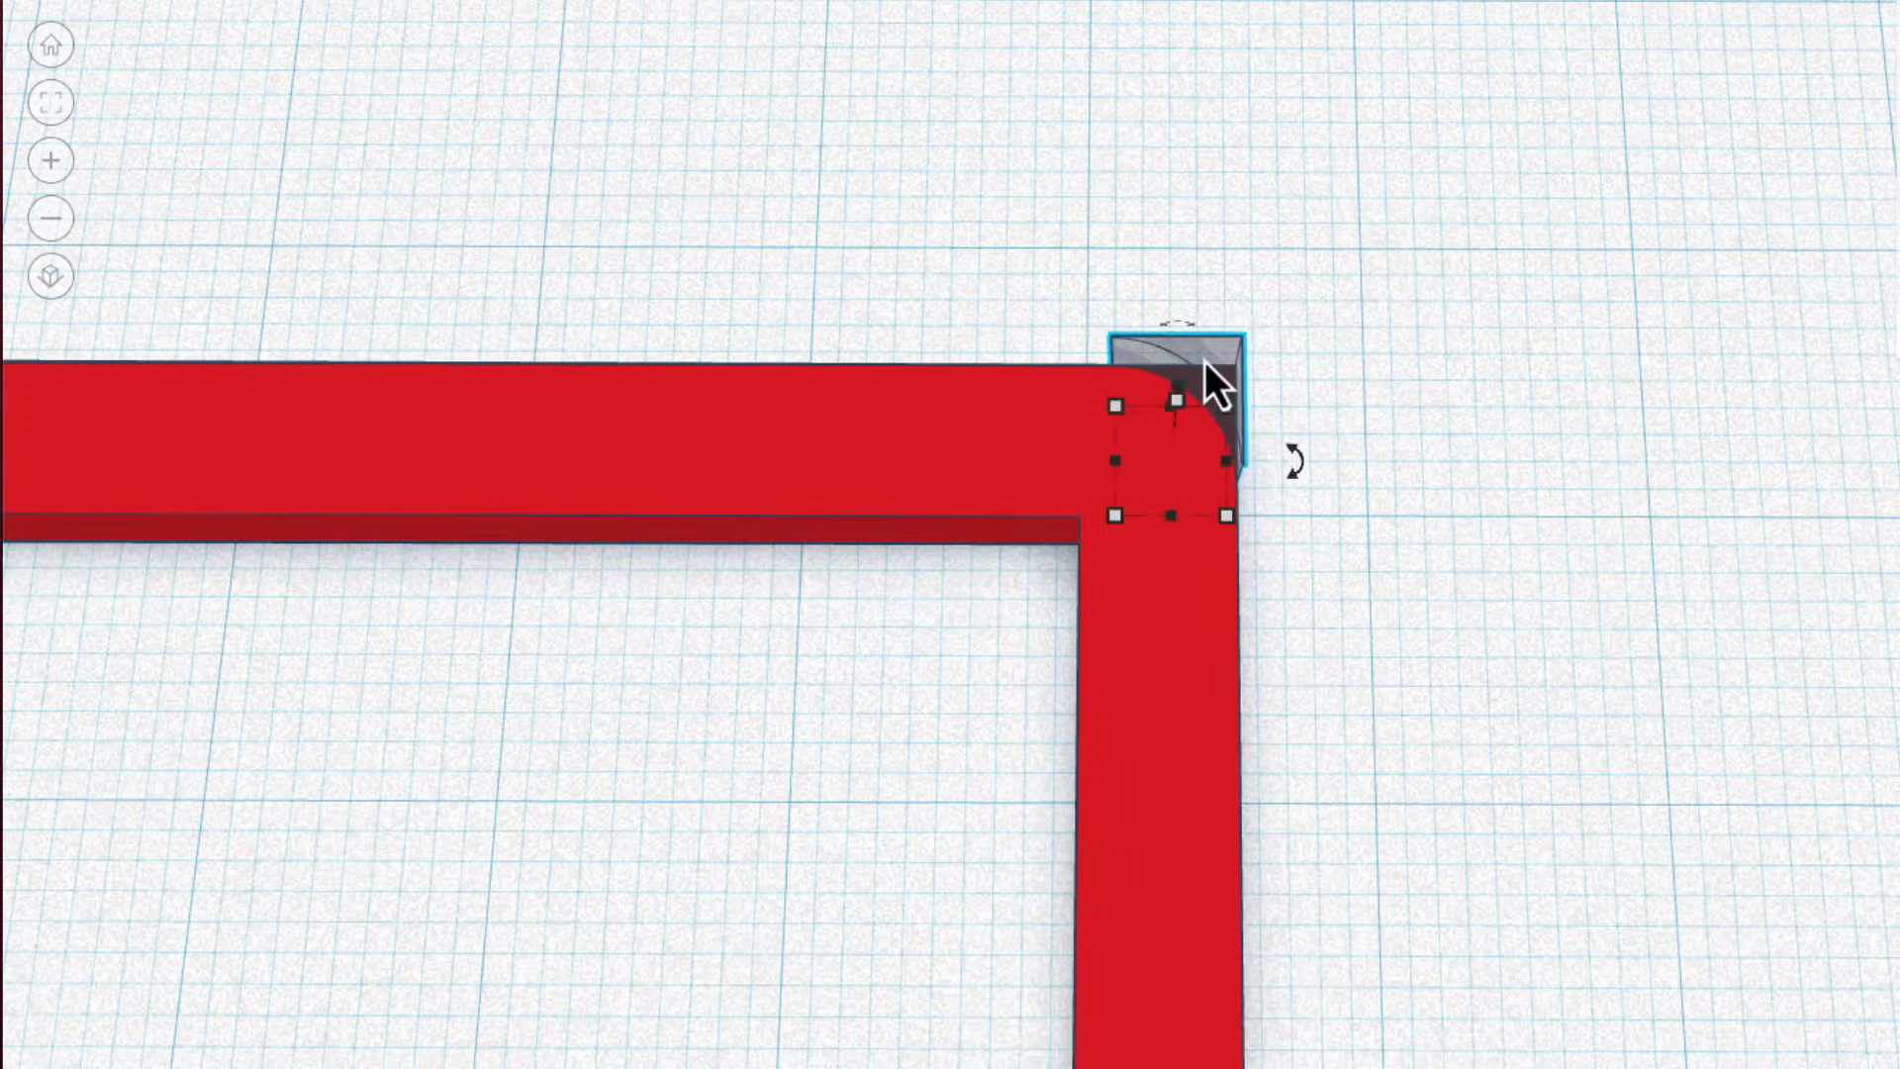
pyautogui.click(1197, 426)
pyautogui.moveTo(1197, 426); pyautogui.dragTo(1201, 717)
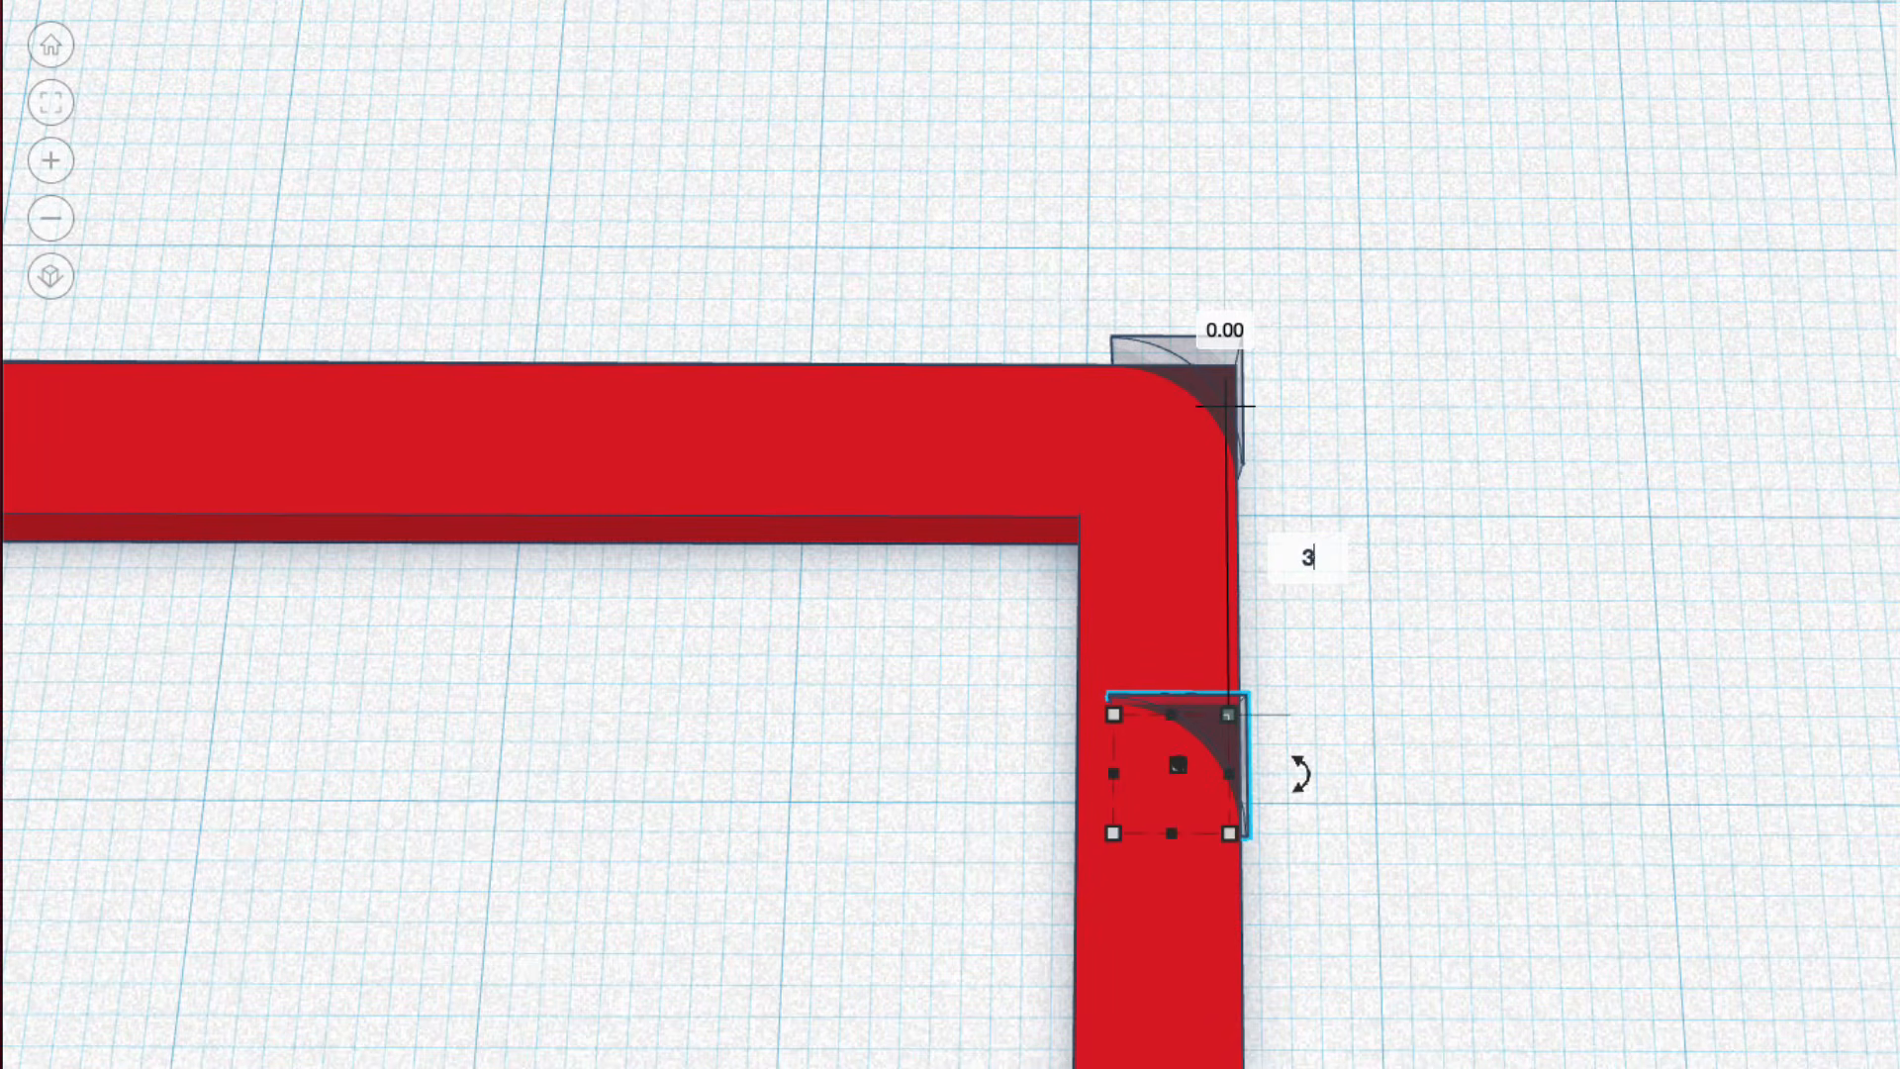
pyautogui.write('0')
pyautogui.press('Return')
pyautogui.scroll(-3, 956, 696)
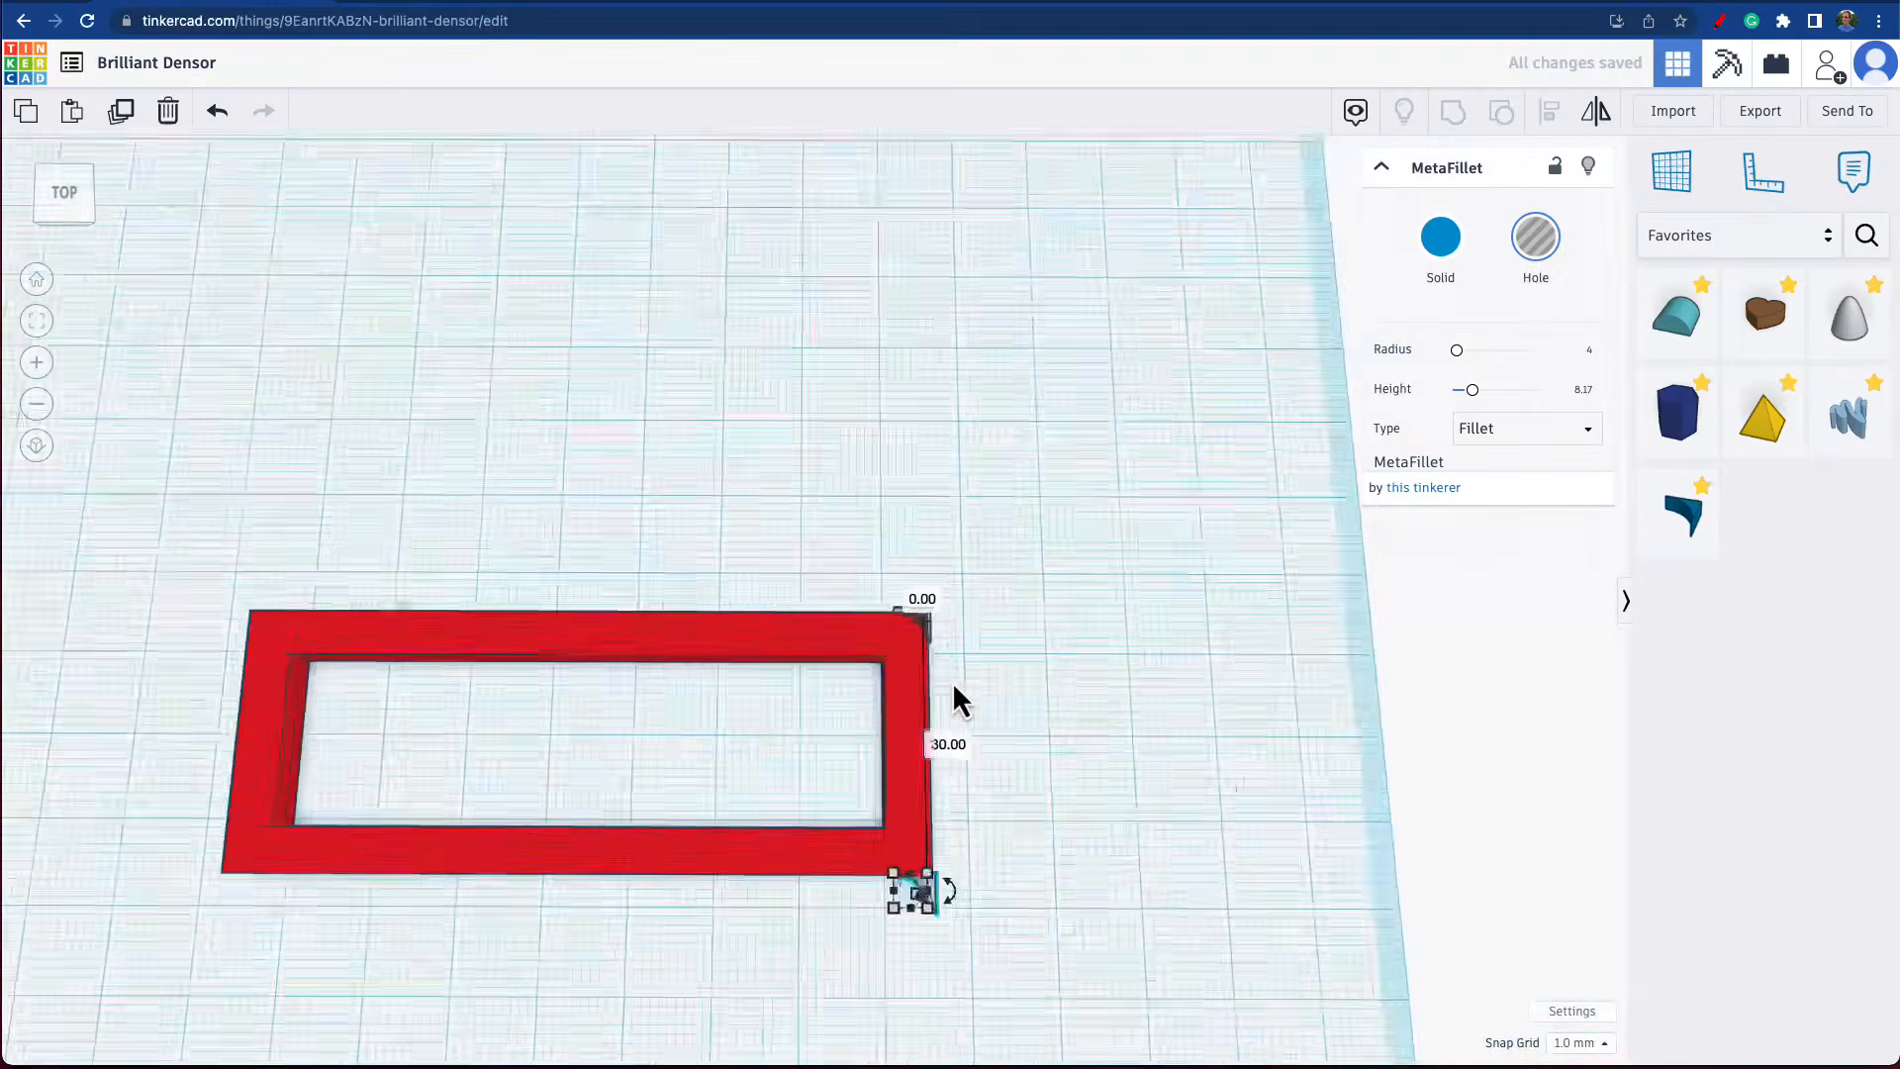
pyautogui.scroll(5, 954, 827)
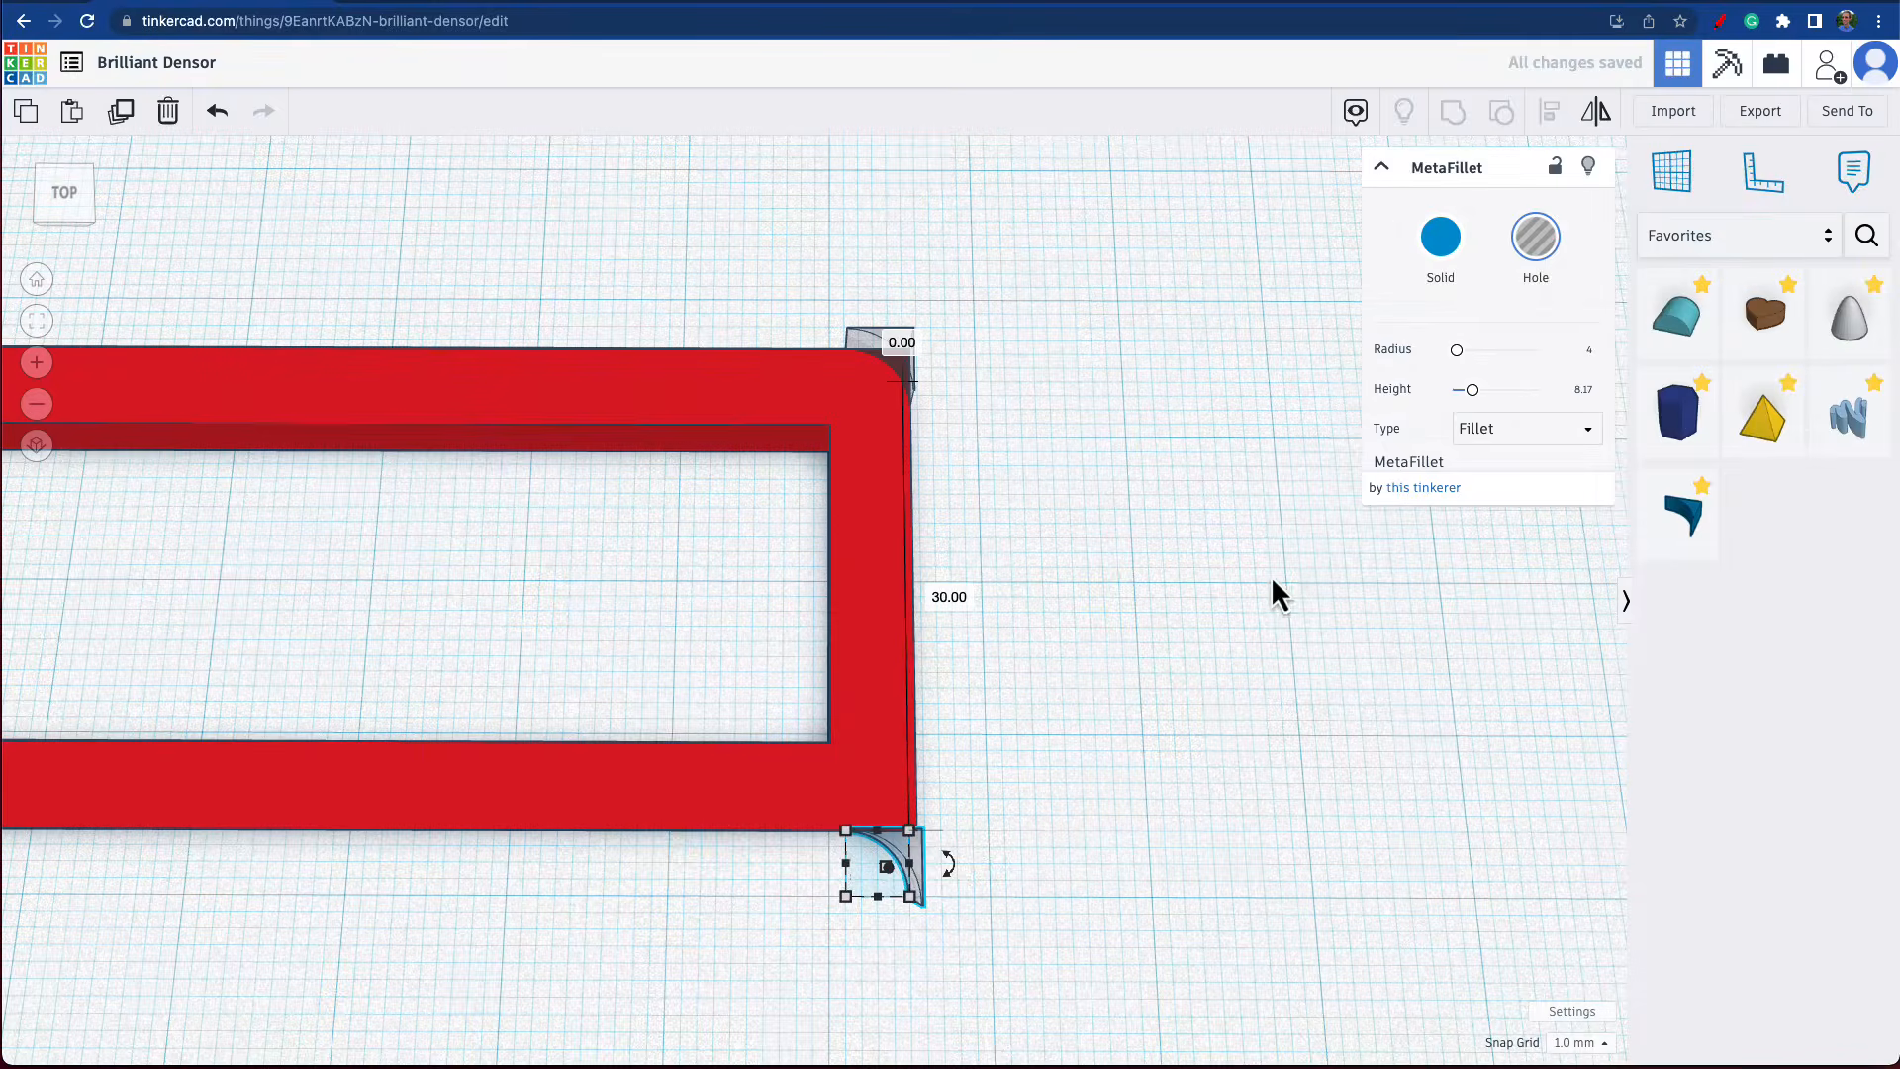
# Mirror the copied MetaFillet front to back and move it into the frame's front right outer corner.
pyautogui.click(1597, 114)
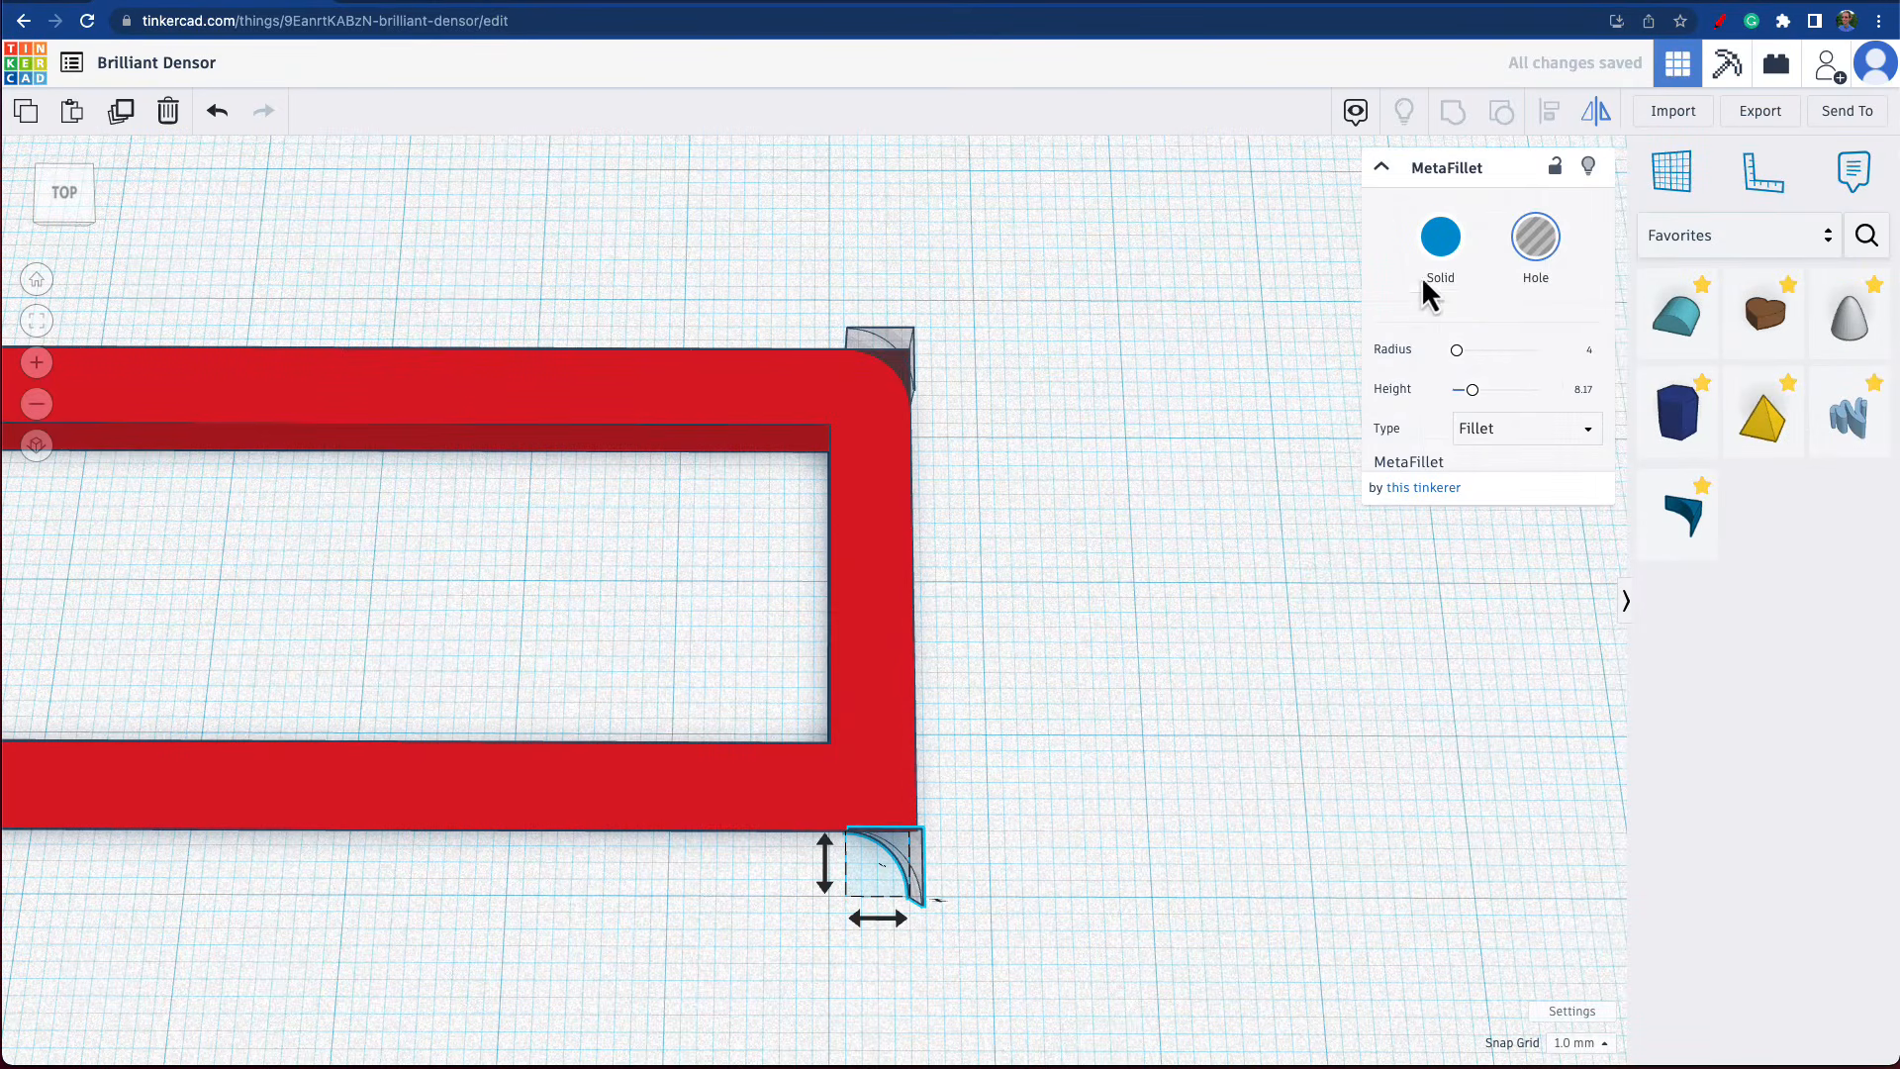
pyautogui.click(835, 876)
pyautogui.click(974, 933)
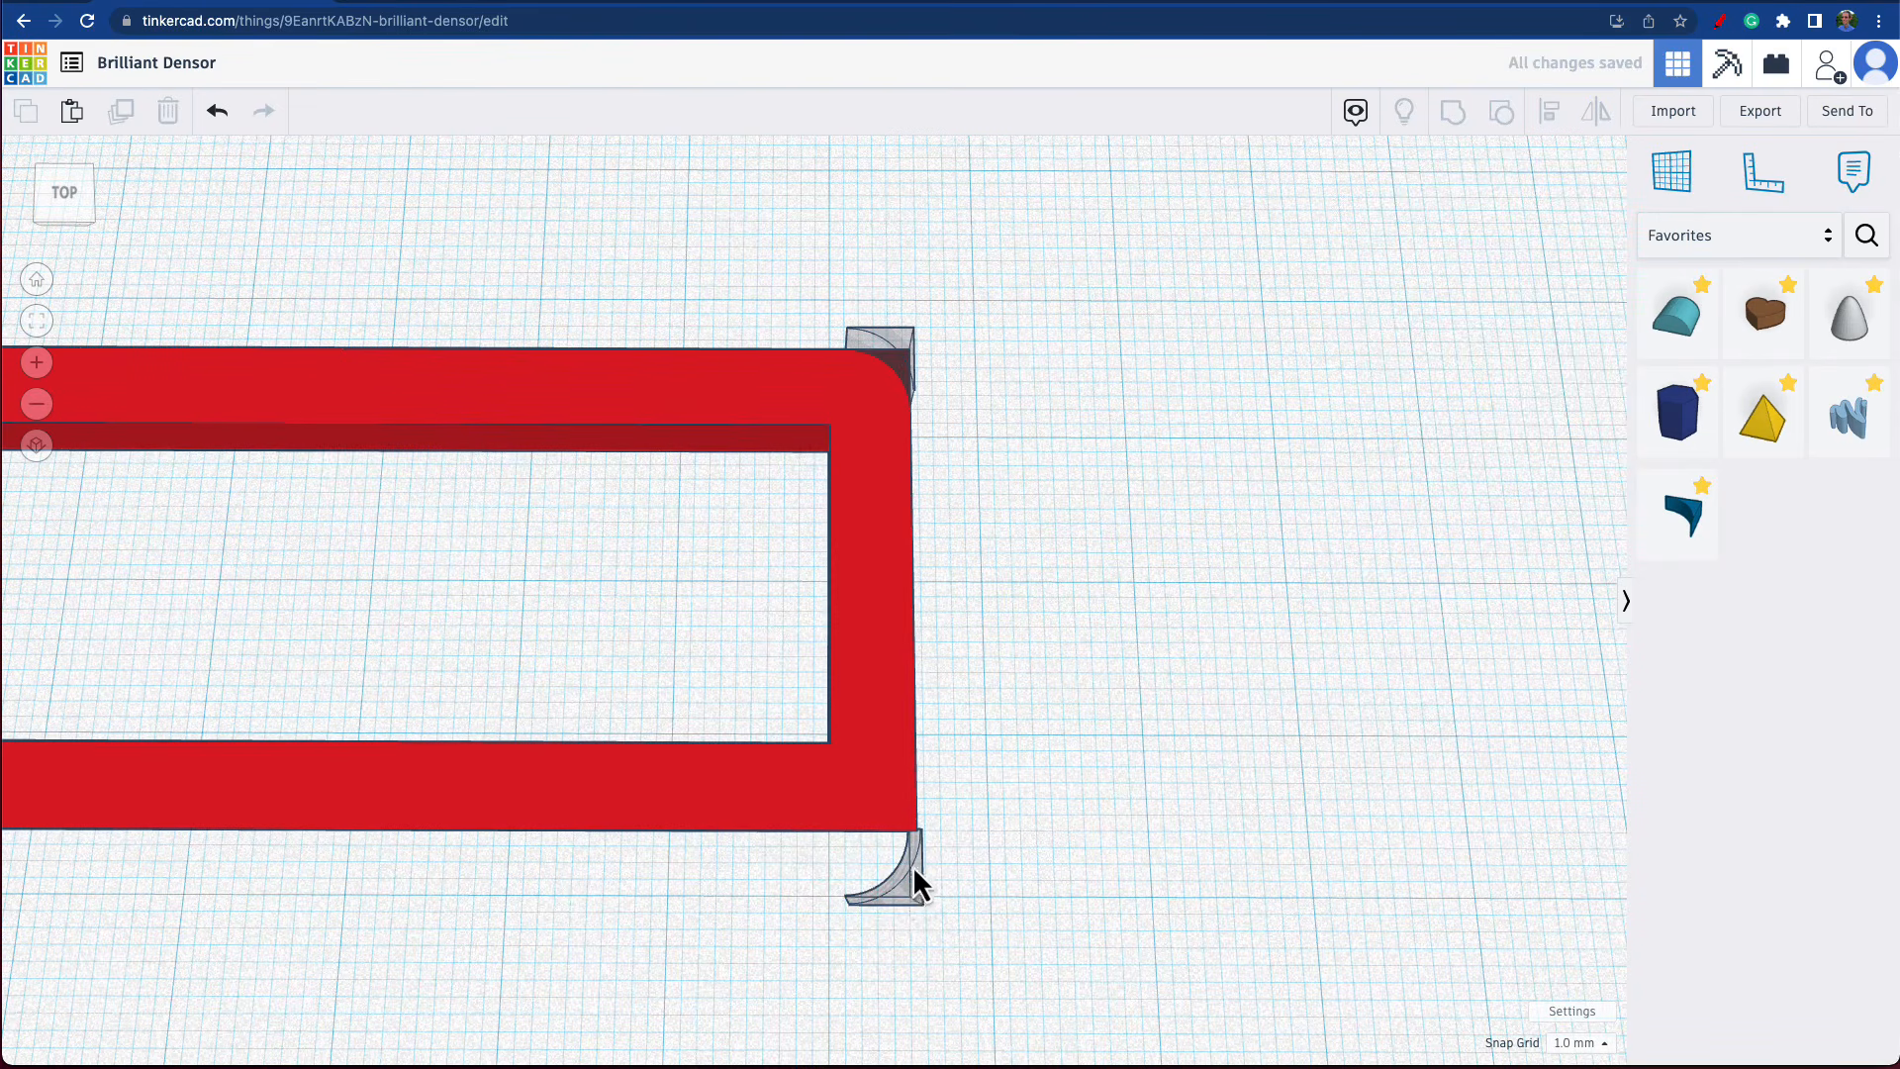
pyautogui.moveTo(918, 883); pyautogui.dragTo(903, 836)
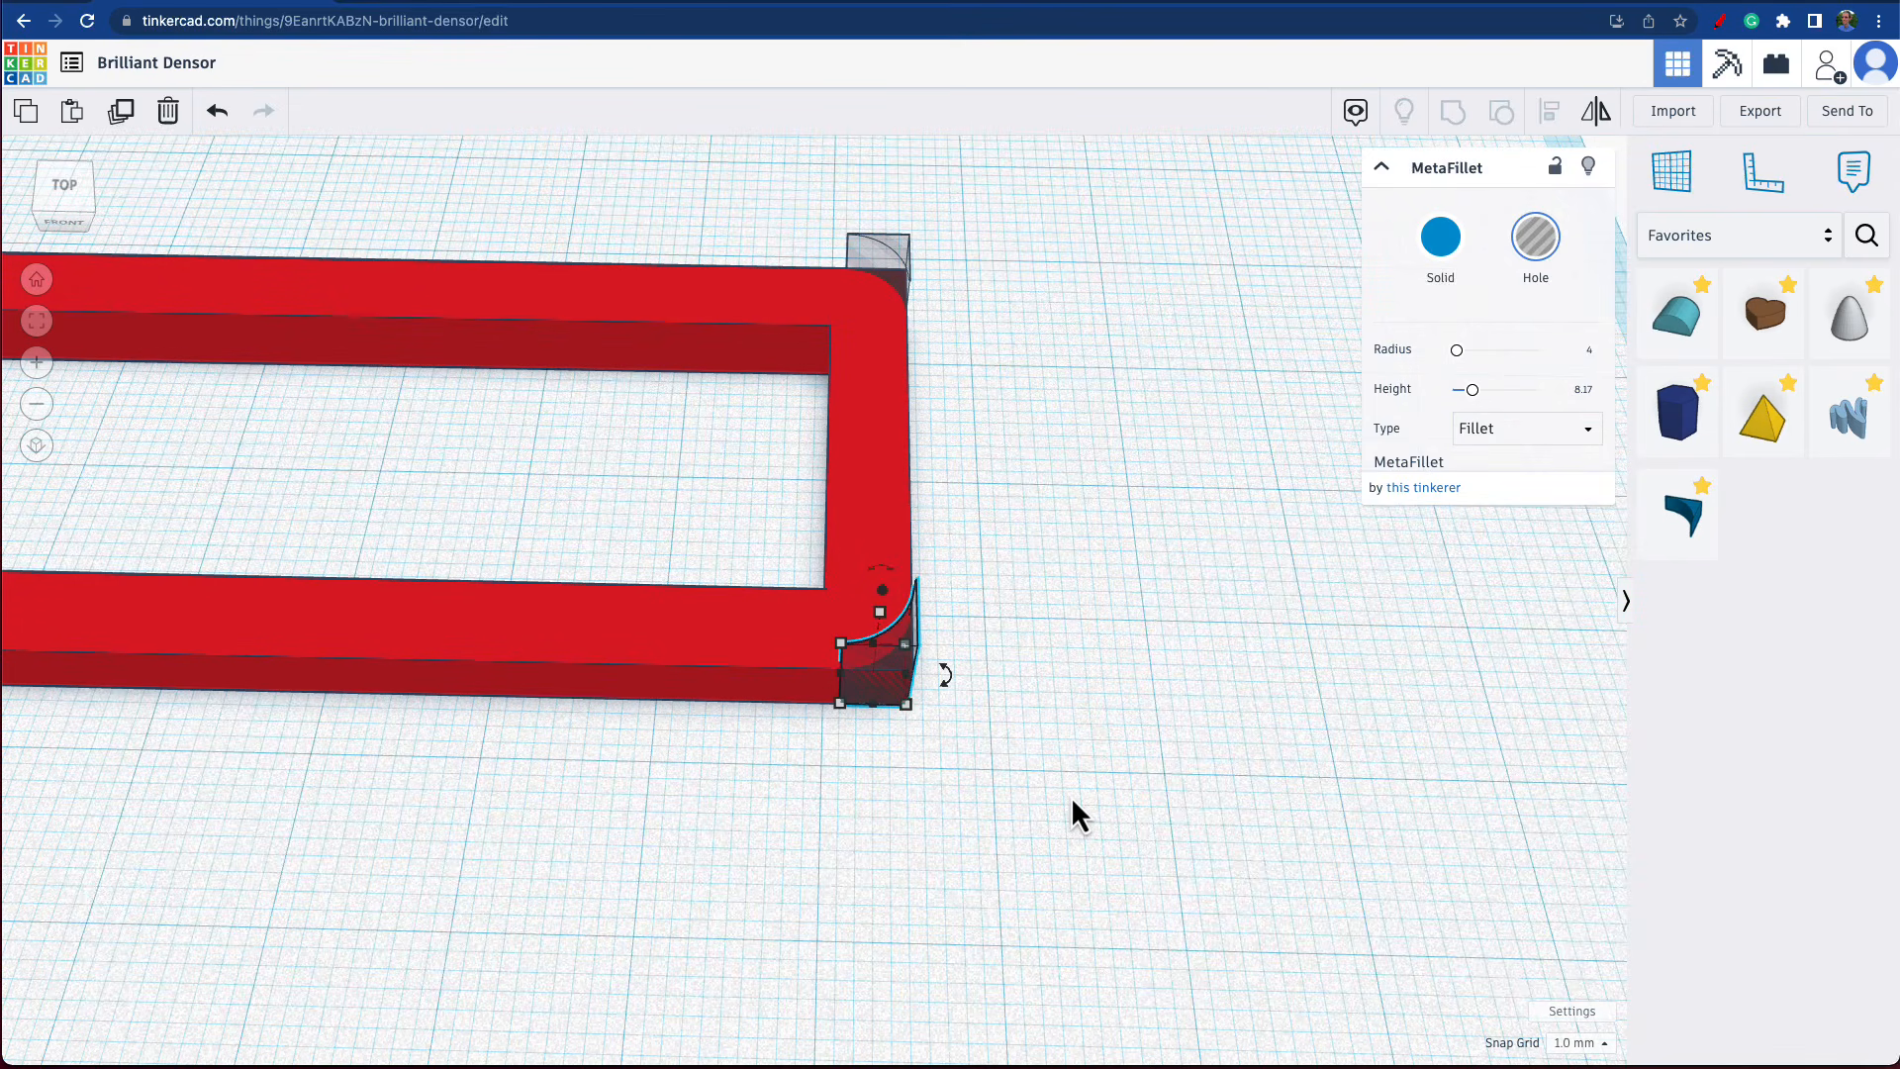
pyautogui.moveTo(1072, 803)
pyautogui.mouseDown(button='right')
pyautogui.moveTo(1068, 877)
pyautogui.moveTo(1074, 841)
pyautogui.mouseUp(button='right')
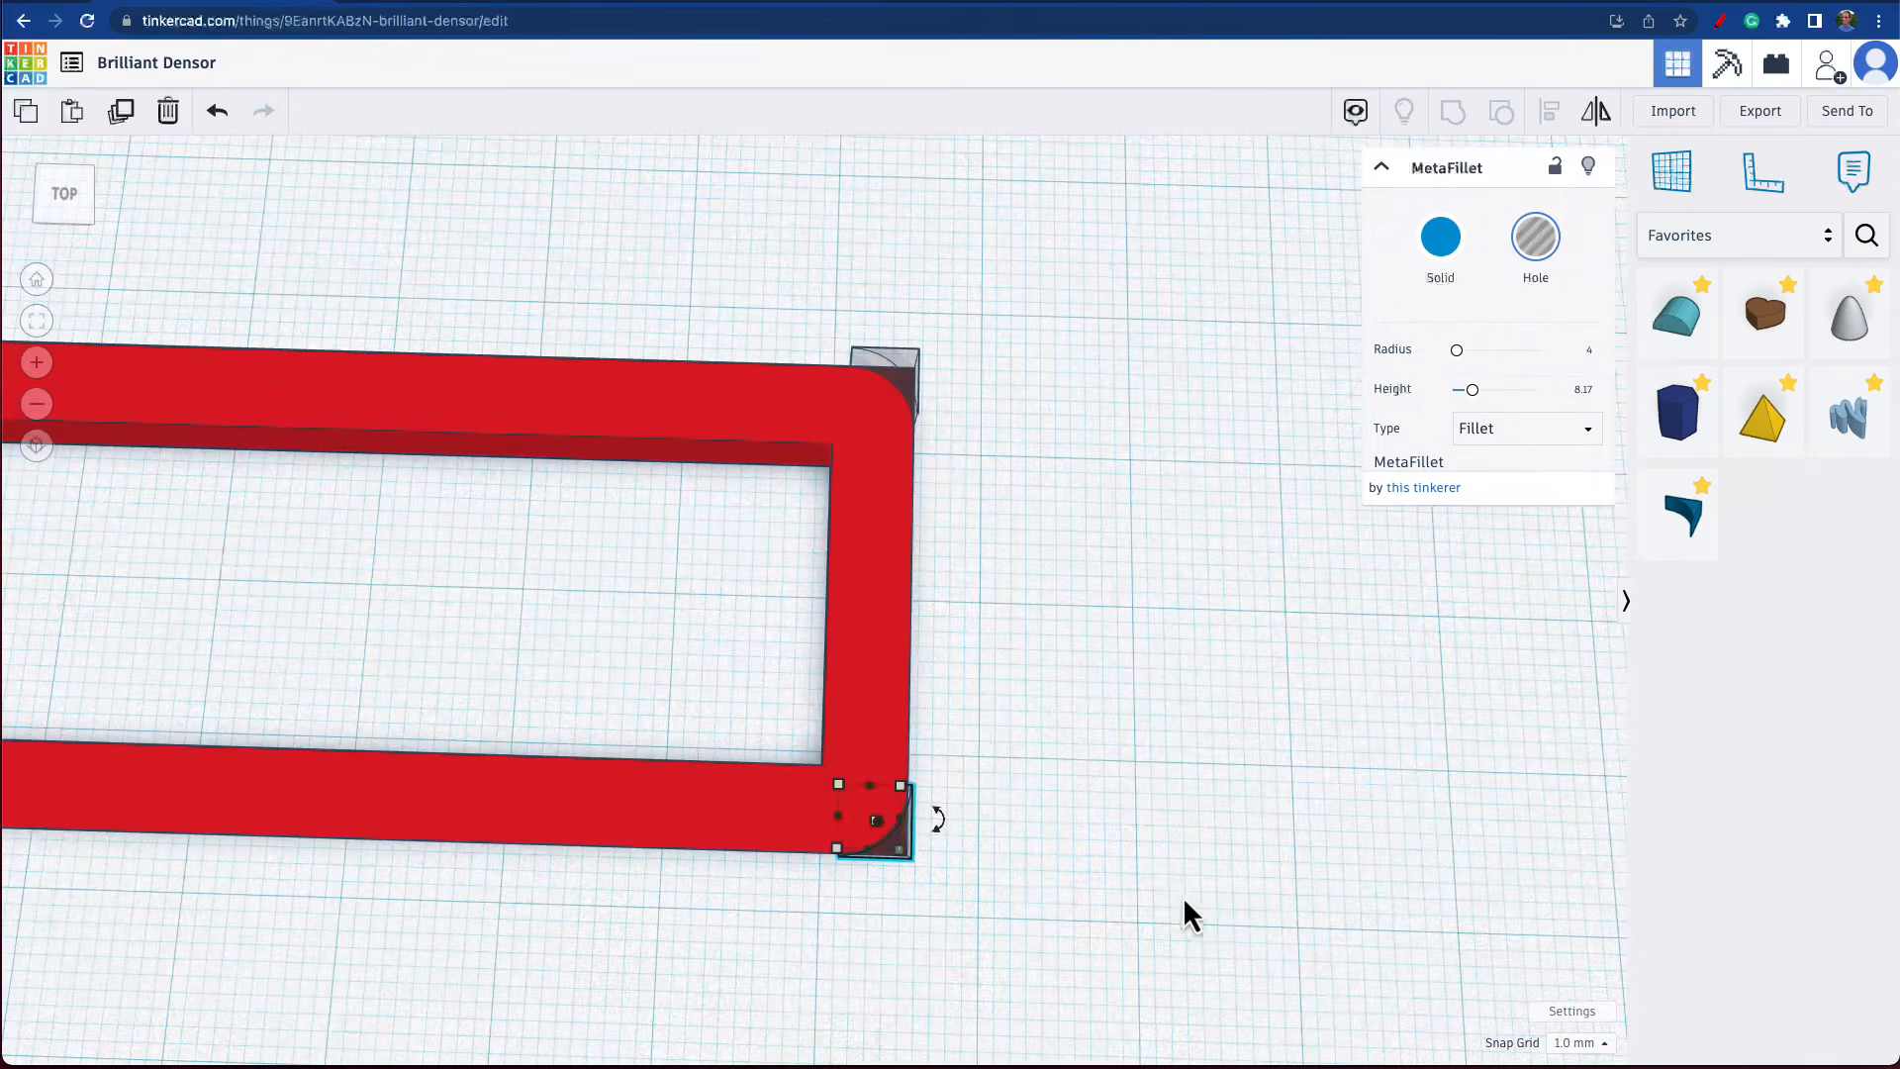
# Select the frame with the front right MetaFillet and use Align to check how their outer edges line up.
pyautogui.keyDown('shift'); pyautogui.click(718, 824); pyautogui.keyUp('shift')
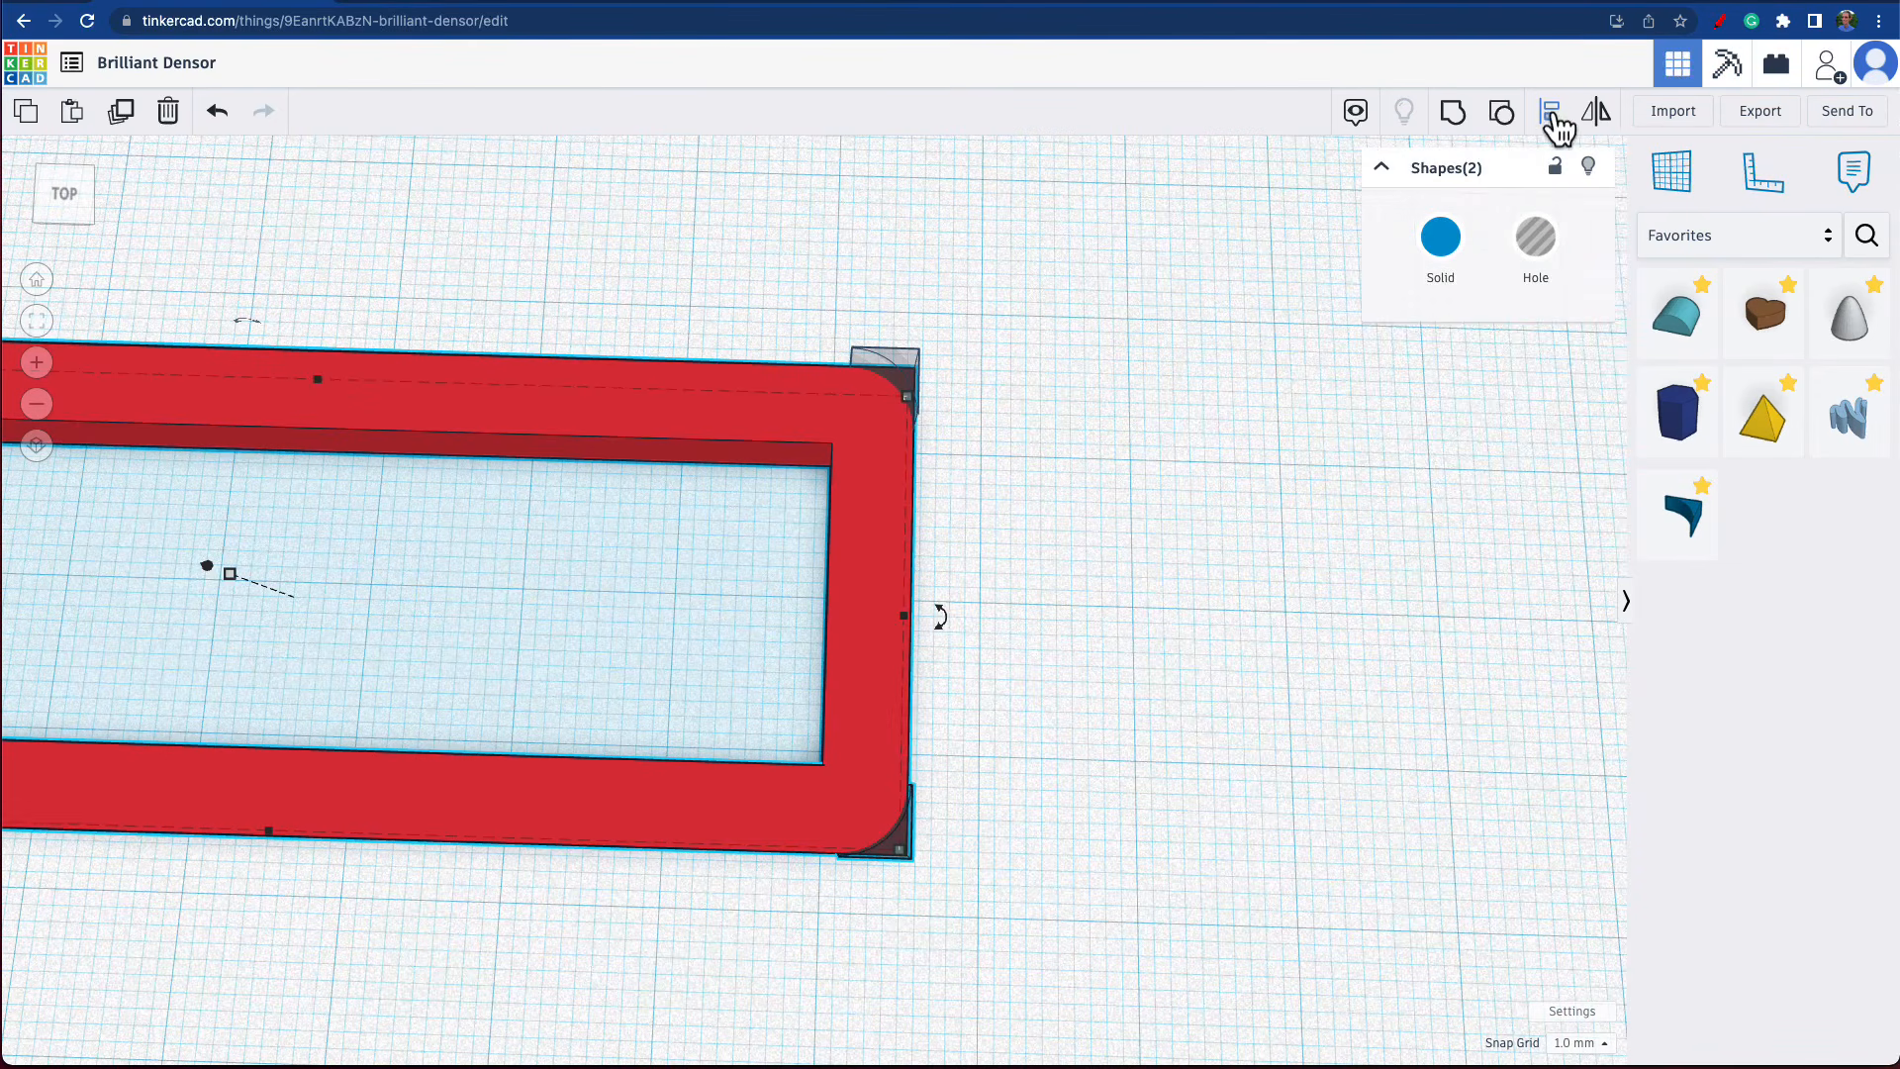
pyautogui.click(1553, 115)
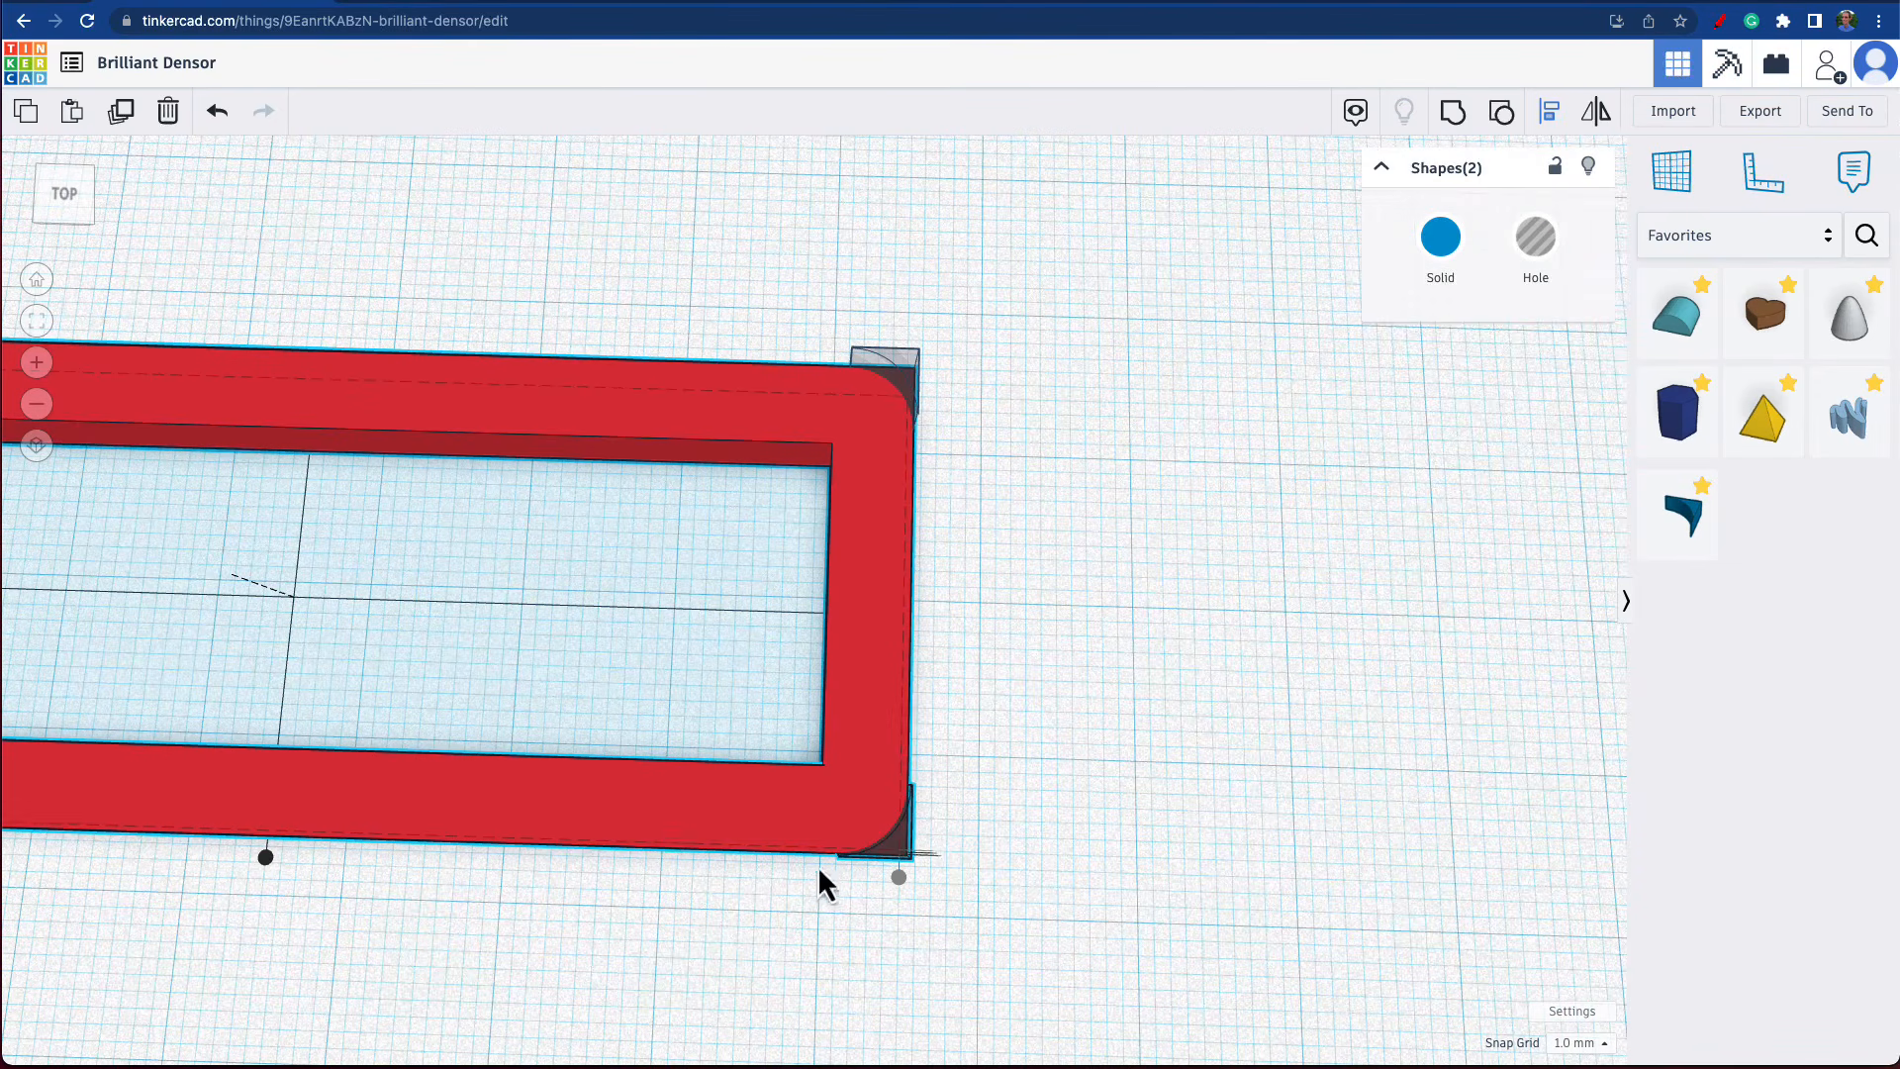
pyautogui.moveTo(1305, 900); pyautogui.dragTo(1272, 845, button='right')
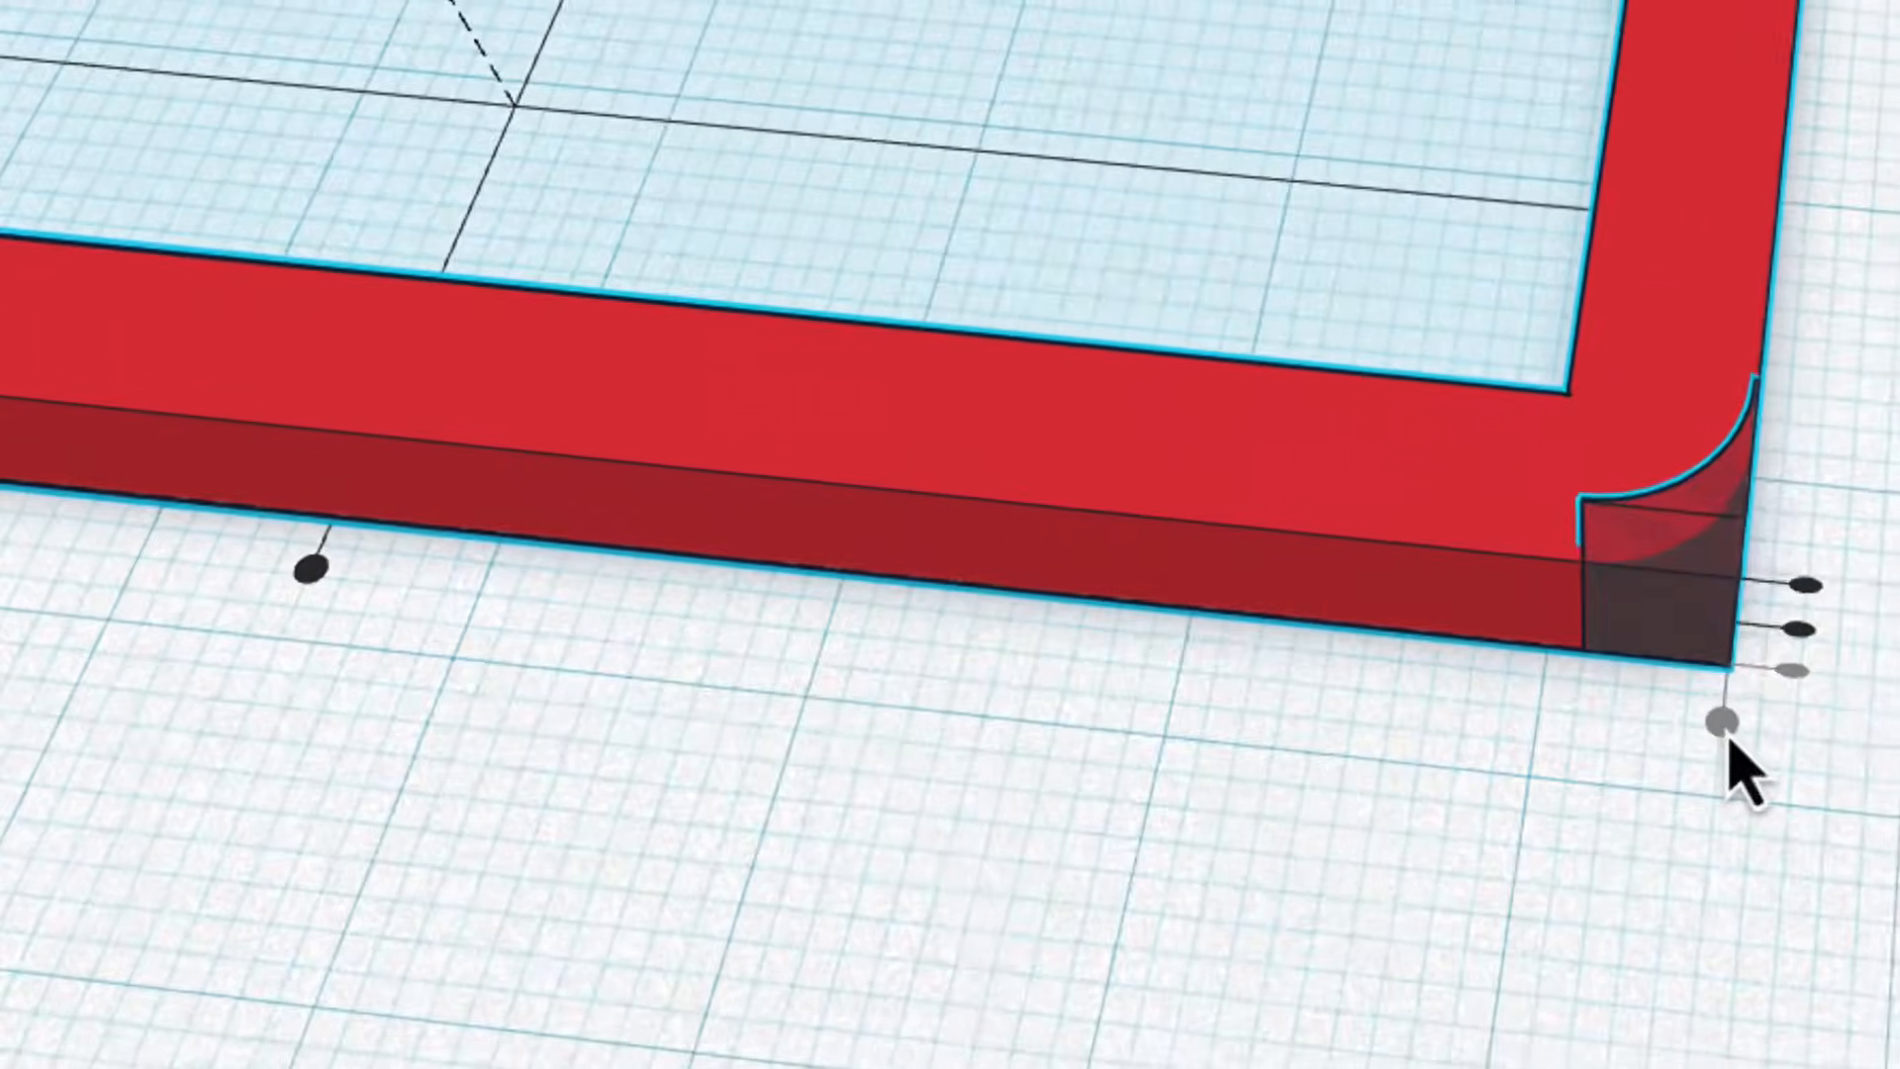
pyautogui.moveTo(1880, 821); pyautogui.dragTo(1386, 683, button='right')
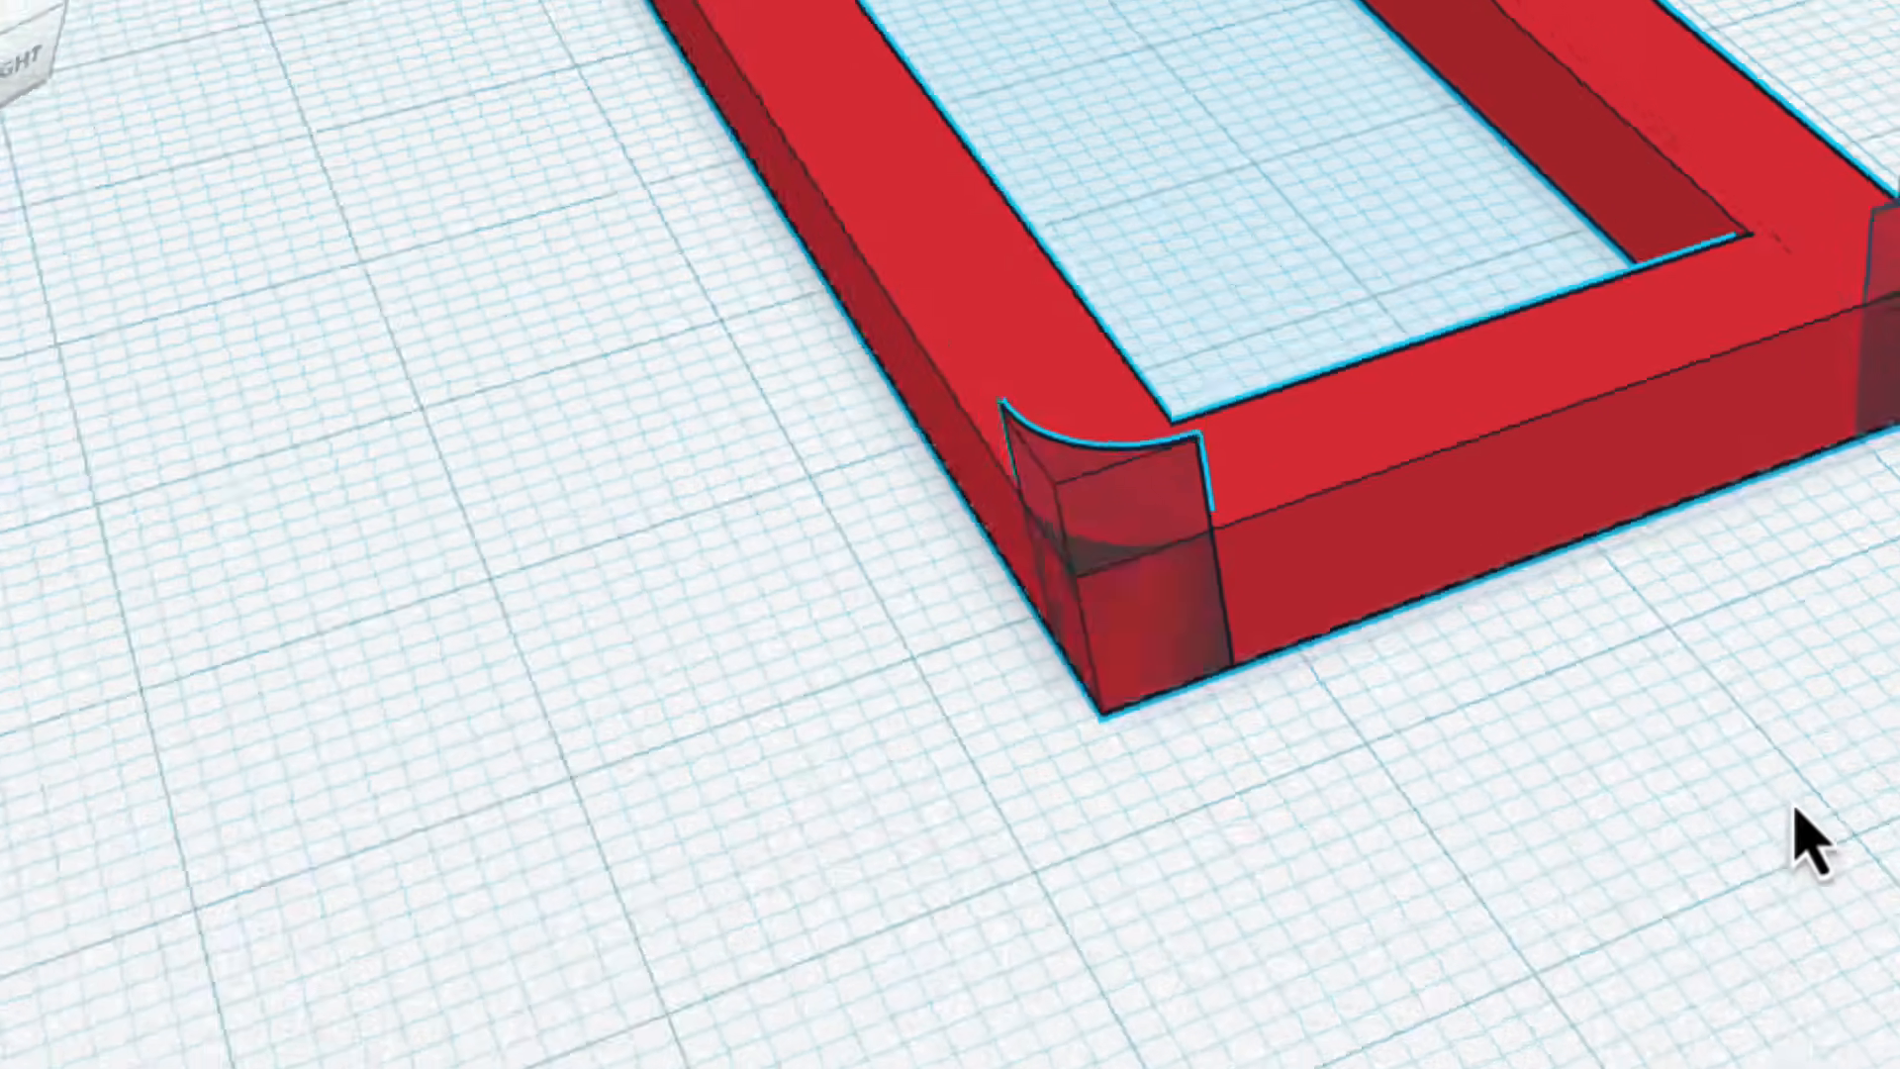
pyautogui.moveTo(1796, 809); pyautogui.dragTo(1895, 891, button='right')
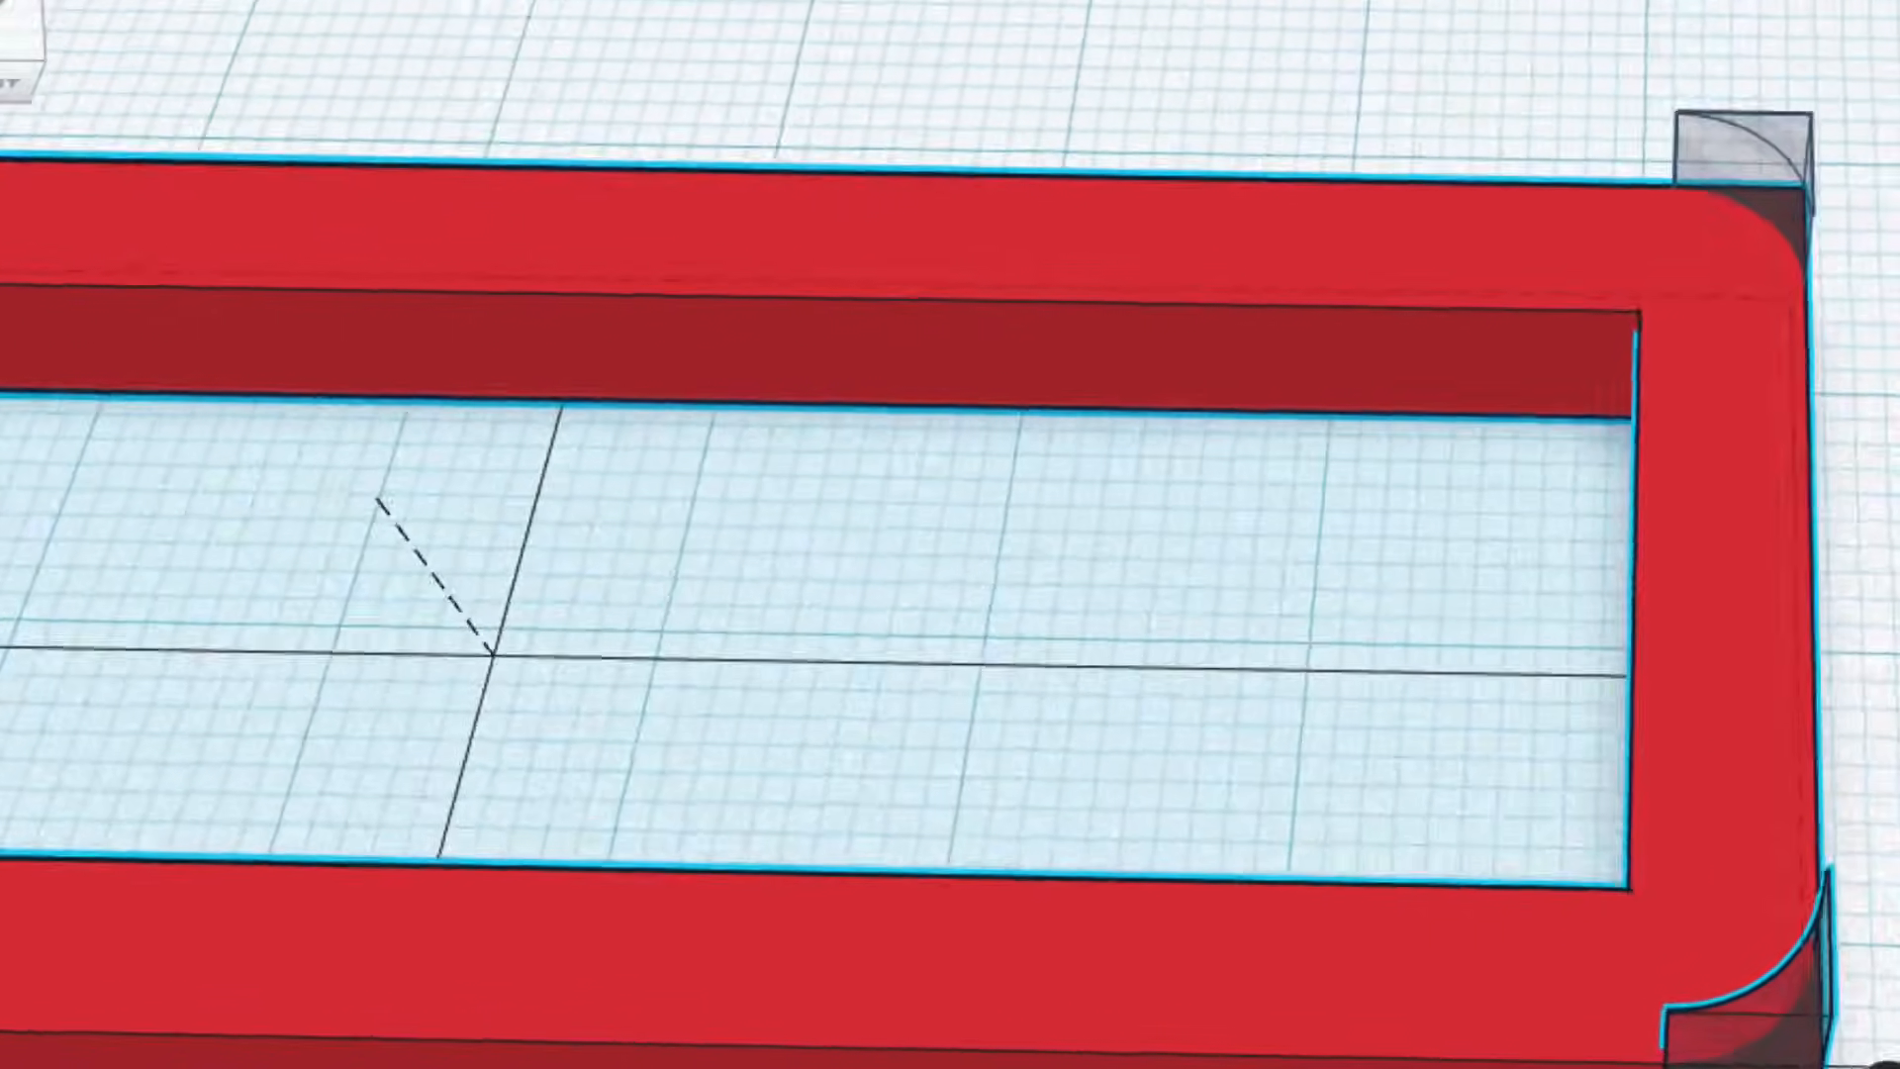
pyautogui.scroll(-4, 1890, 871)
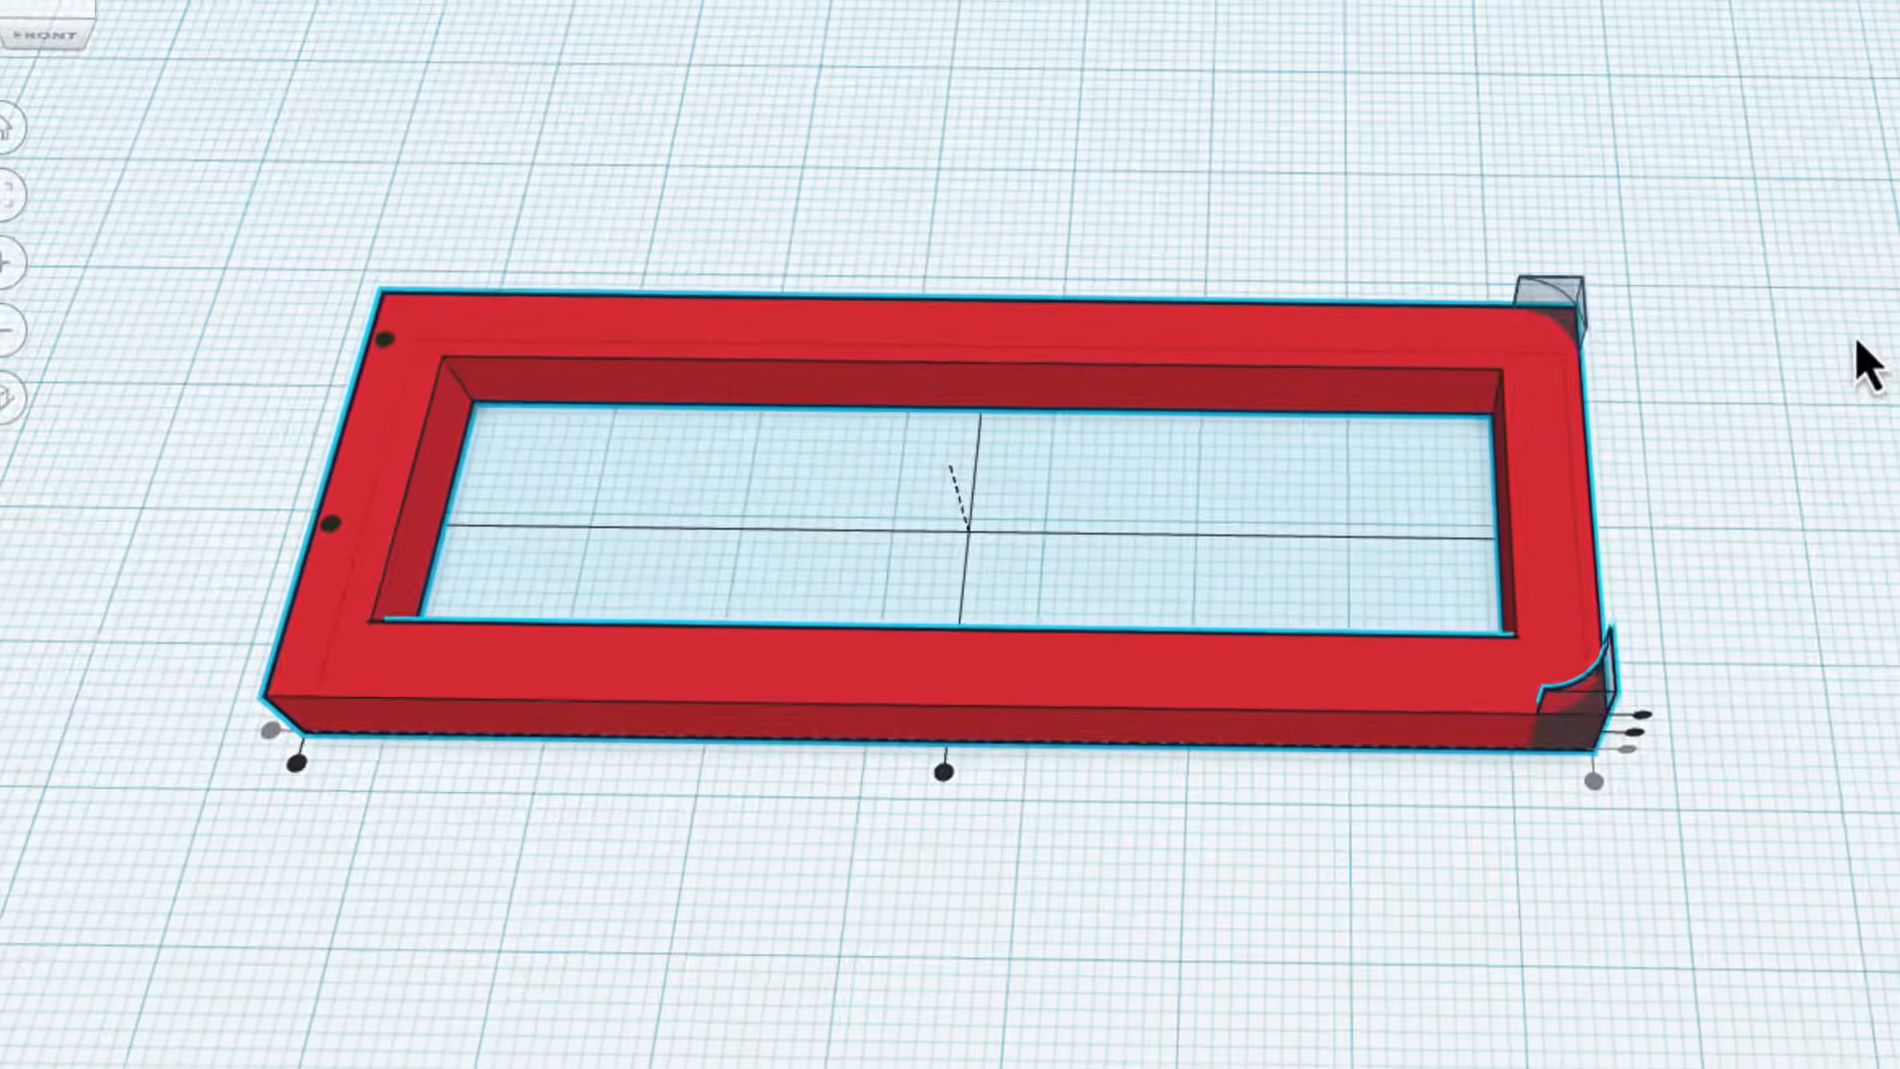
pyautogui.click(1803, 356)
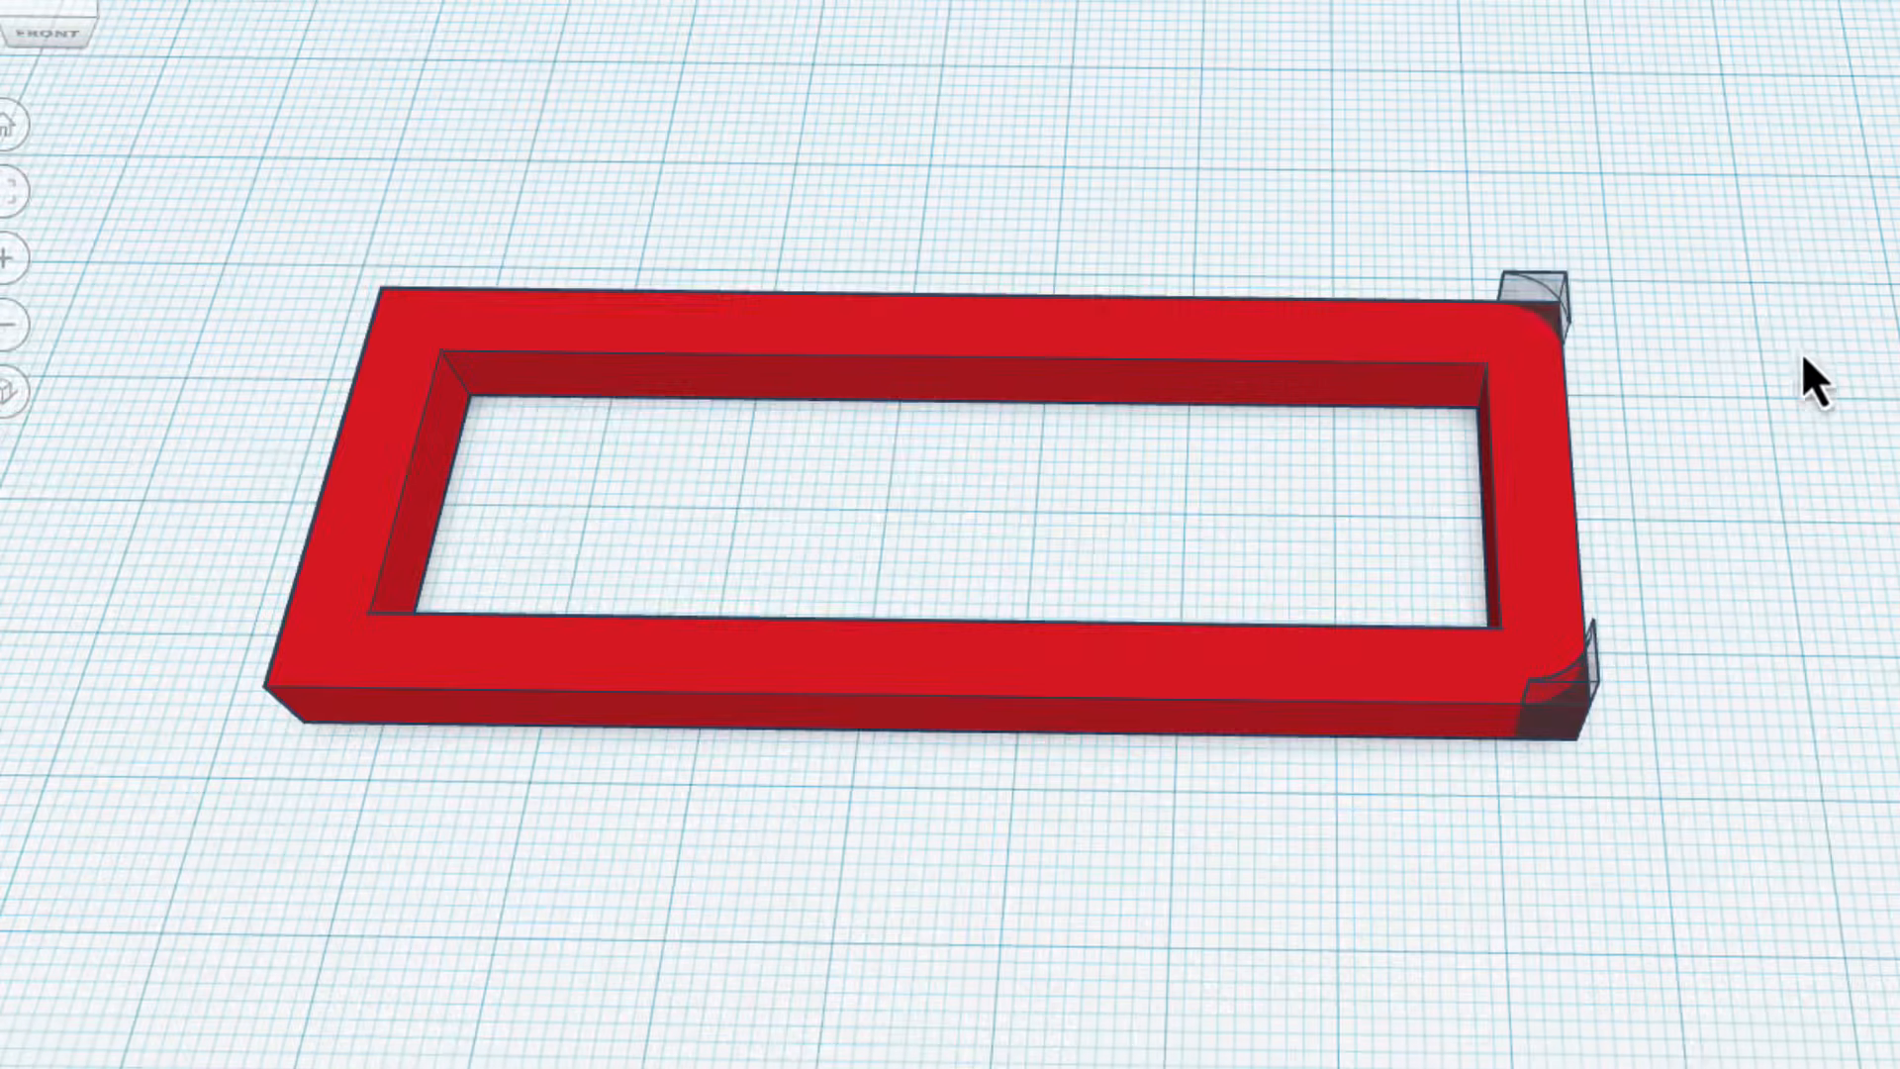
# Copy both right-end MetaFillet holes, move the copies to the frame's left end and mirror them left to right.
pyautogui.click(1547, 294)
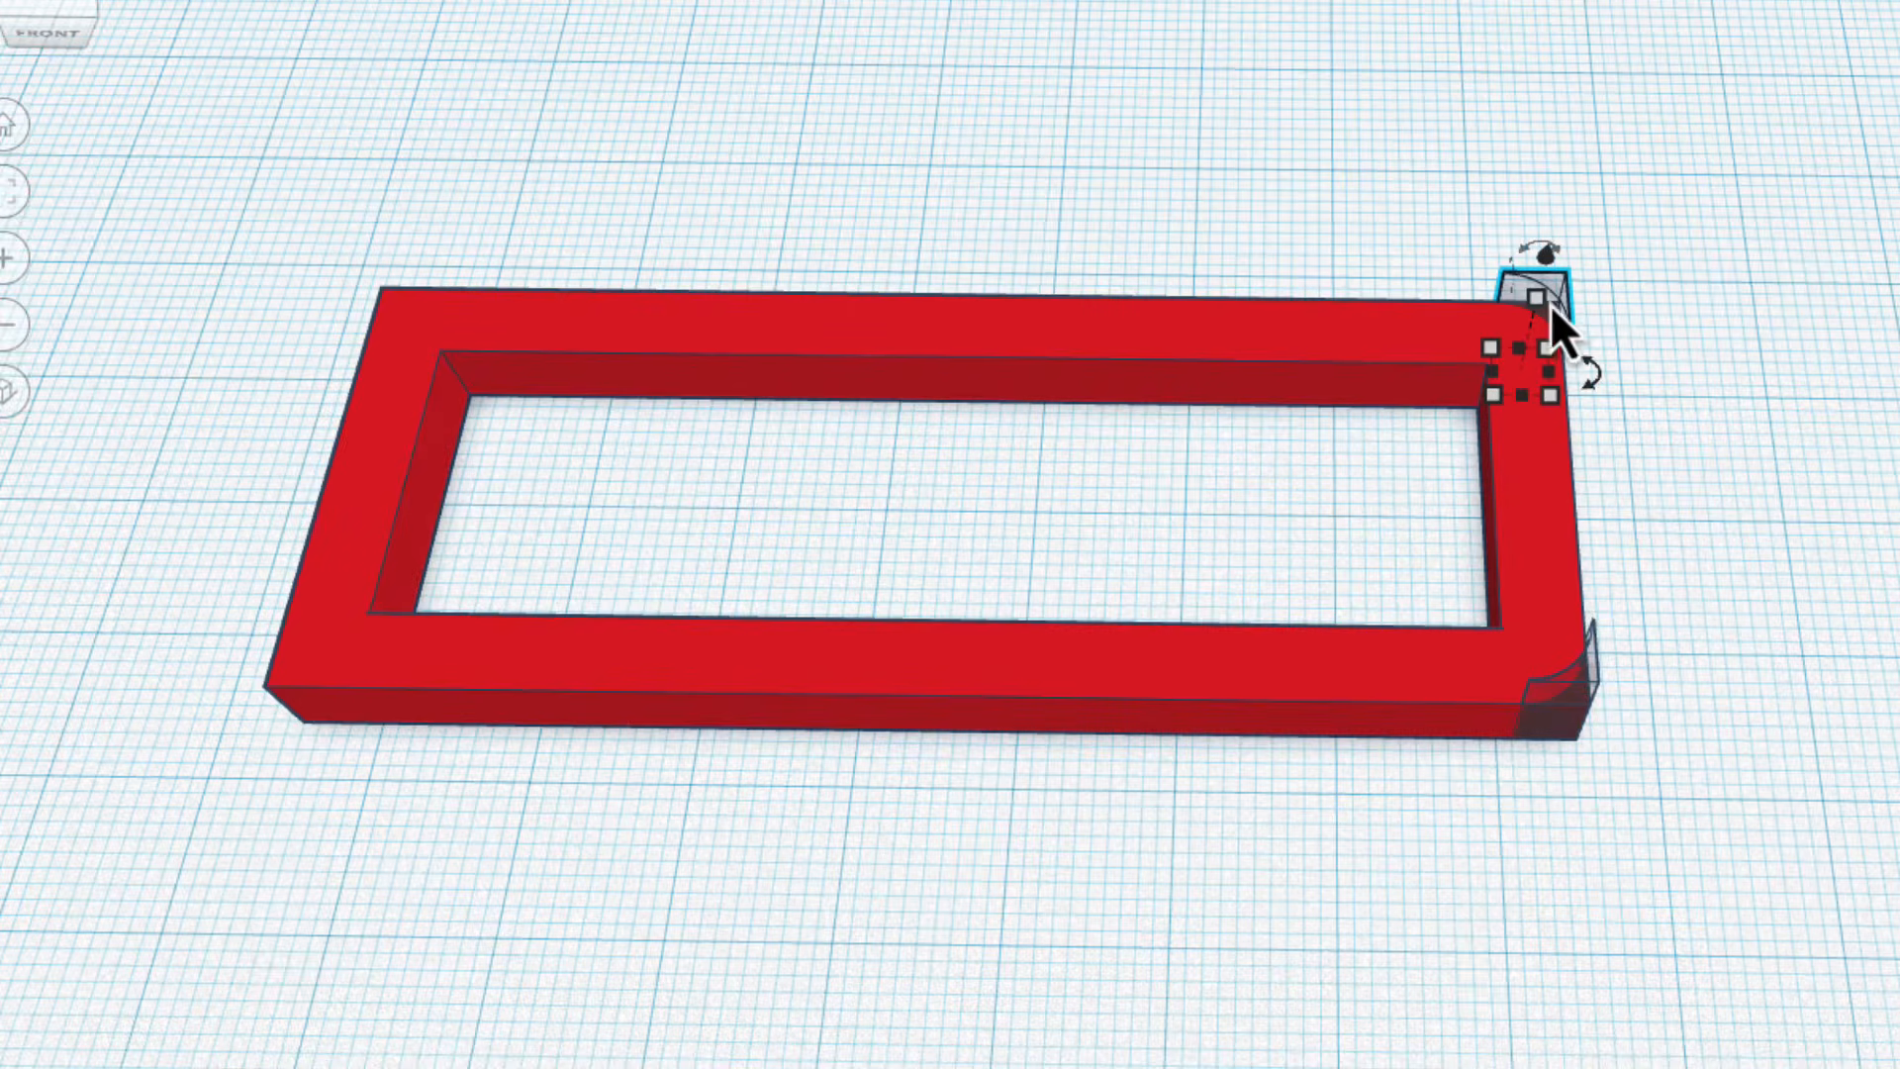
pyautogui.keyDown('shift'); pyautogui.click(1588, 705); pyautogui.keyUp('shift')
pyautogui.hotkey('ctrl', 'c')
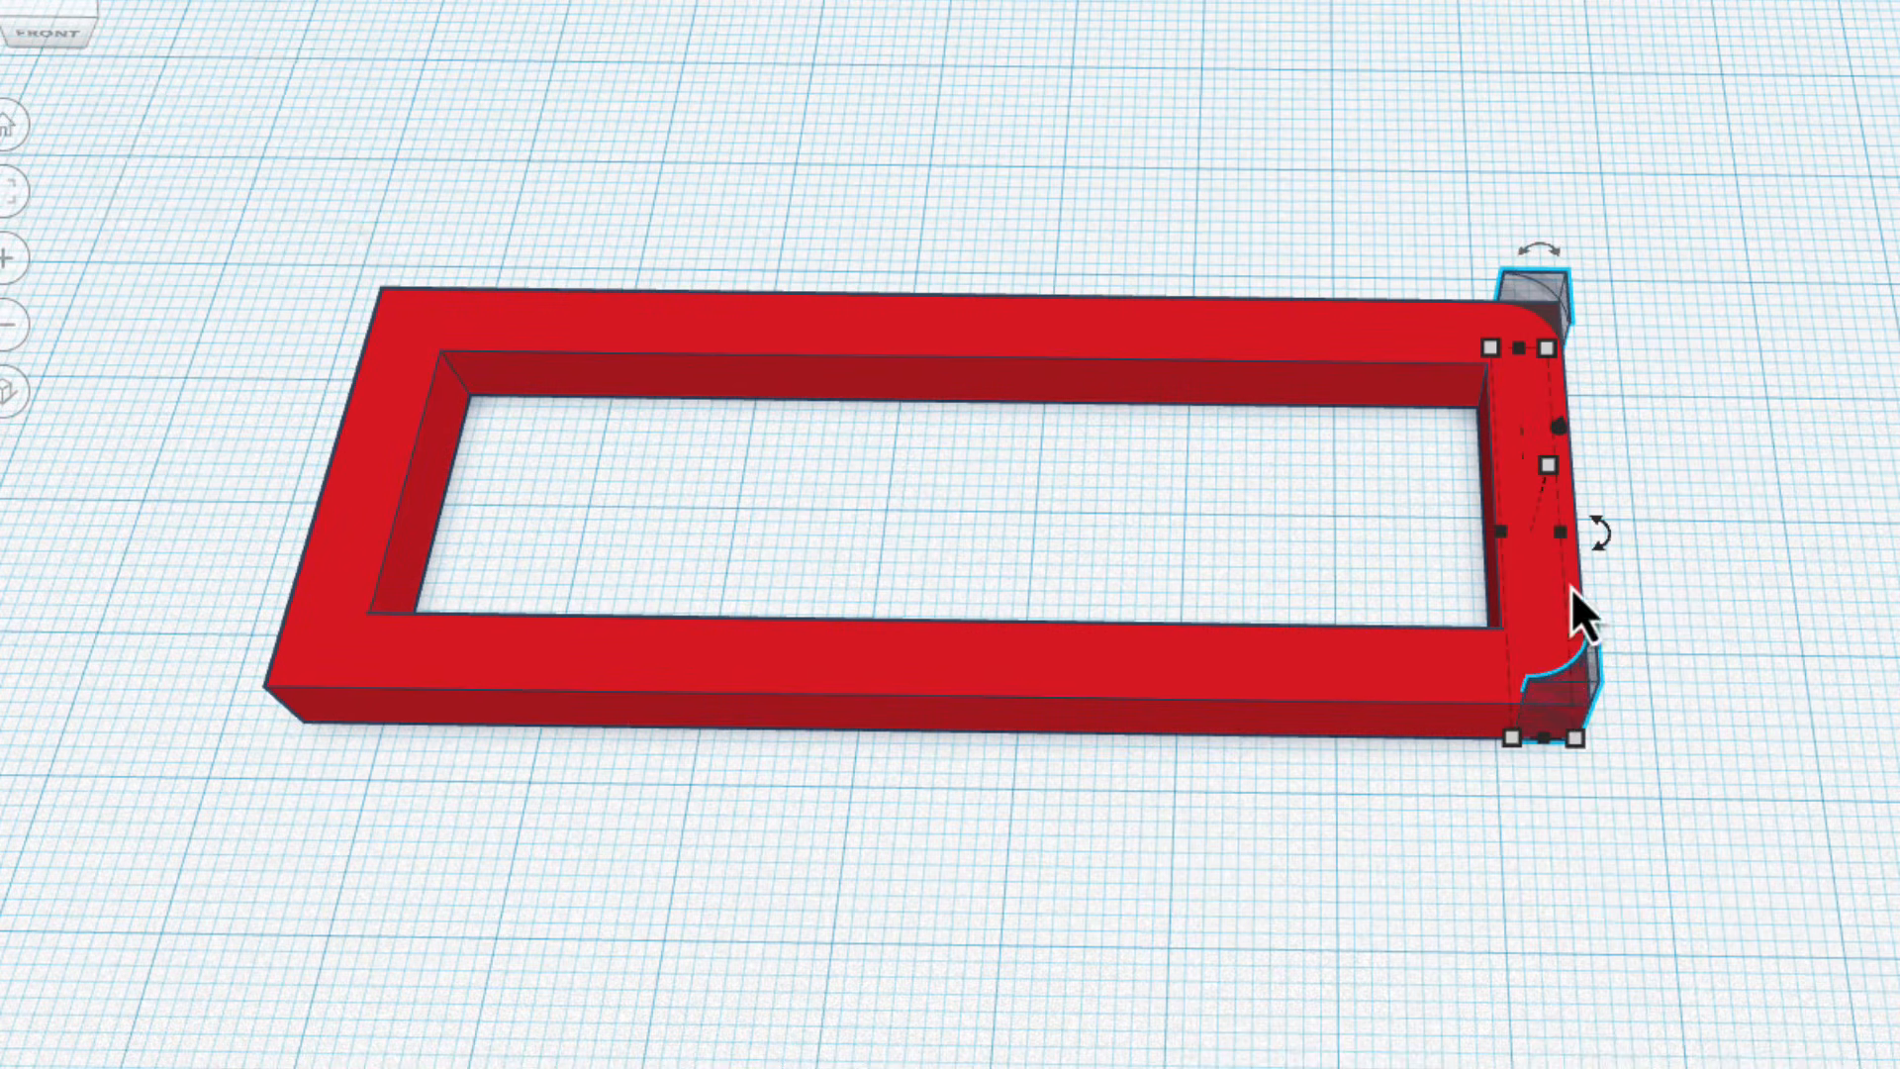
pyautogui.hotkey('ctrl', 'v')
pyautogui.moveTo(1577, 686); pyautogui.dragTo(289, 667)
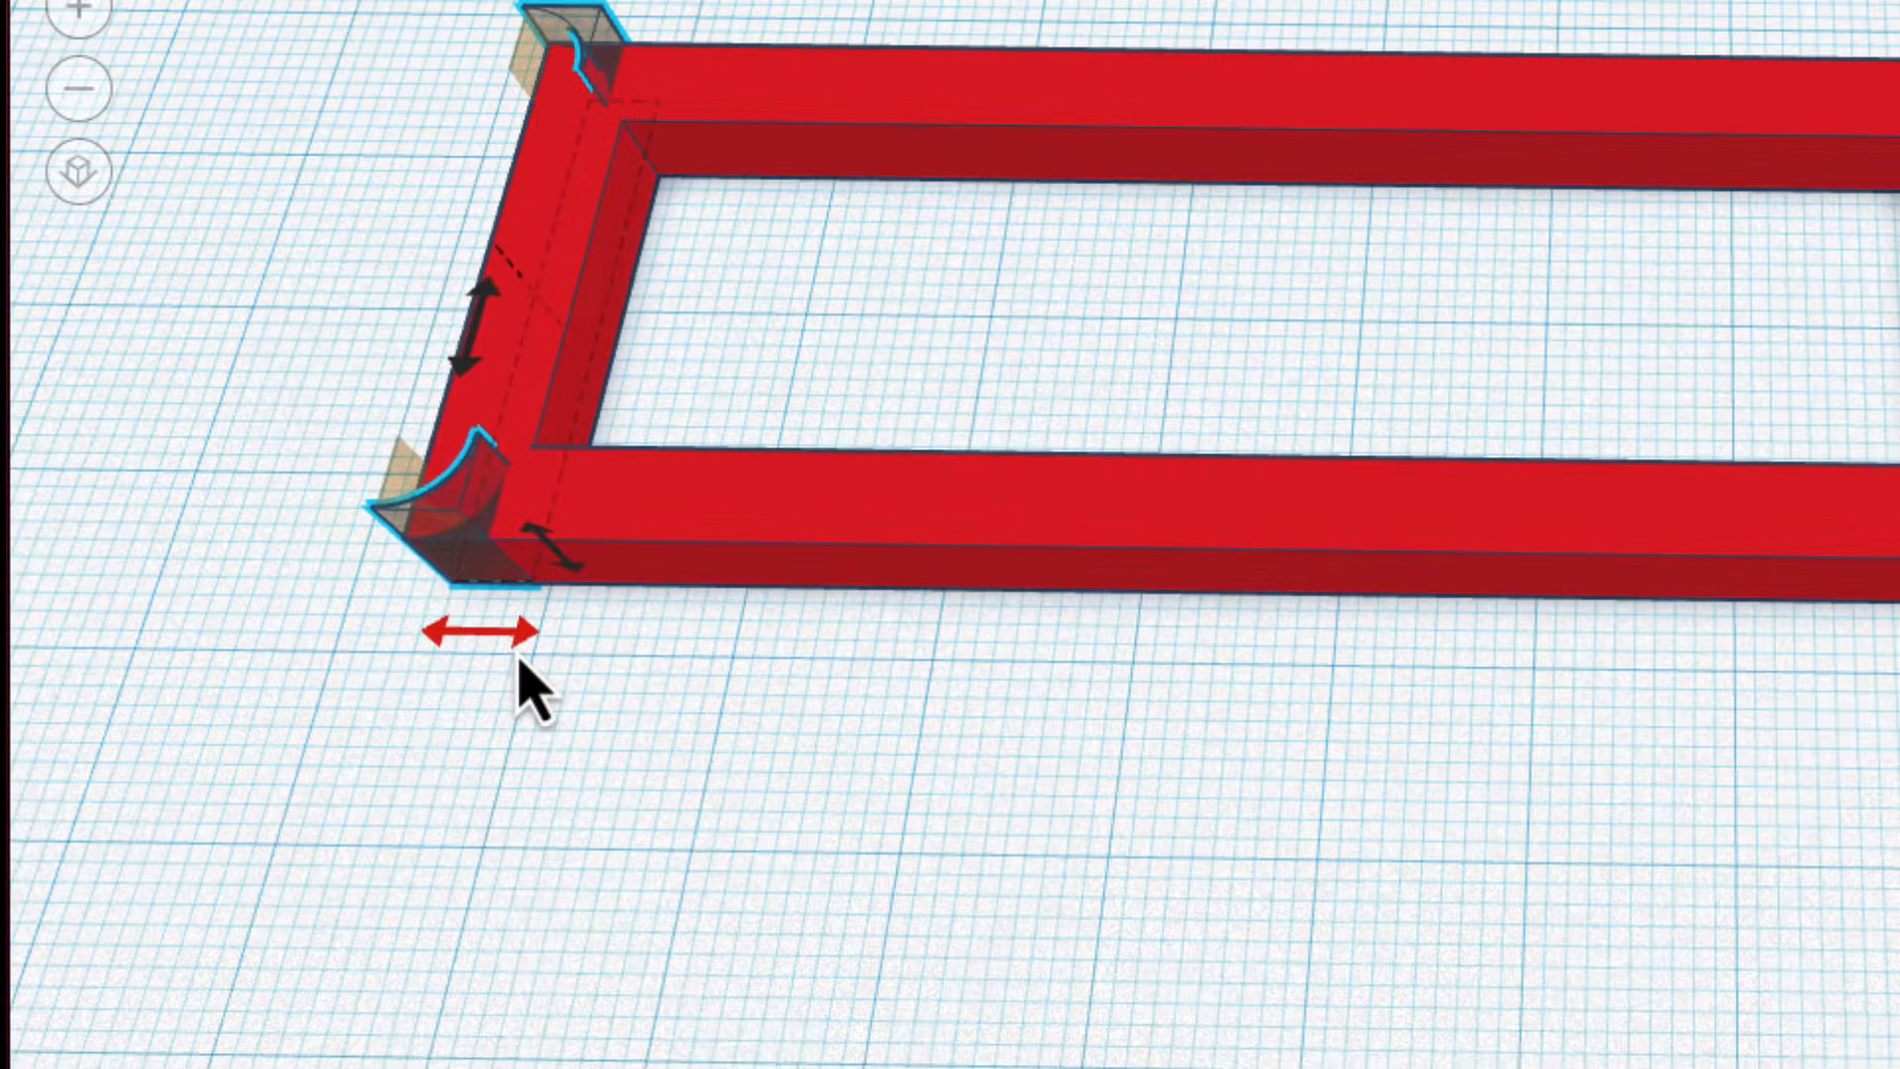
pyautogui.moveTo(636, 678); pyautogui.dragTo(546, 450, button='right')
# Nudge the mirrored MetaFillet pair one step toward the front so it fits the frame's left corners.
pyautogui.moveTo(561, 430); pyautogui.dragTo(1500, 226, button='middle')
pyautogui.scroll(4, 957, 510)
pyautogui.scroll(3, 965, 511)
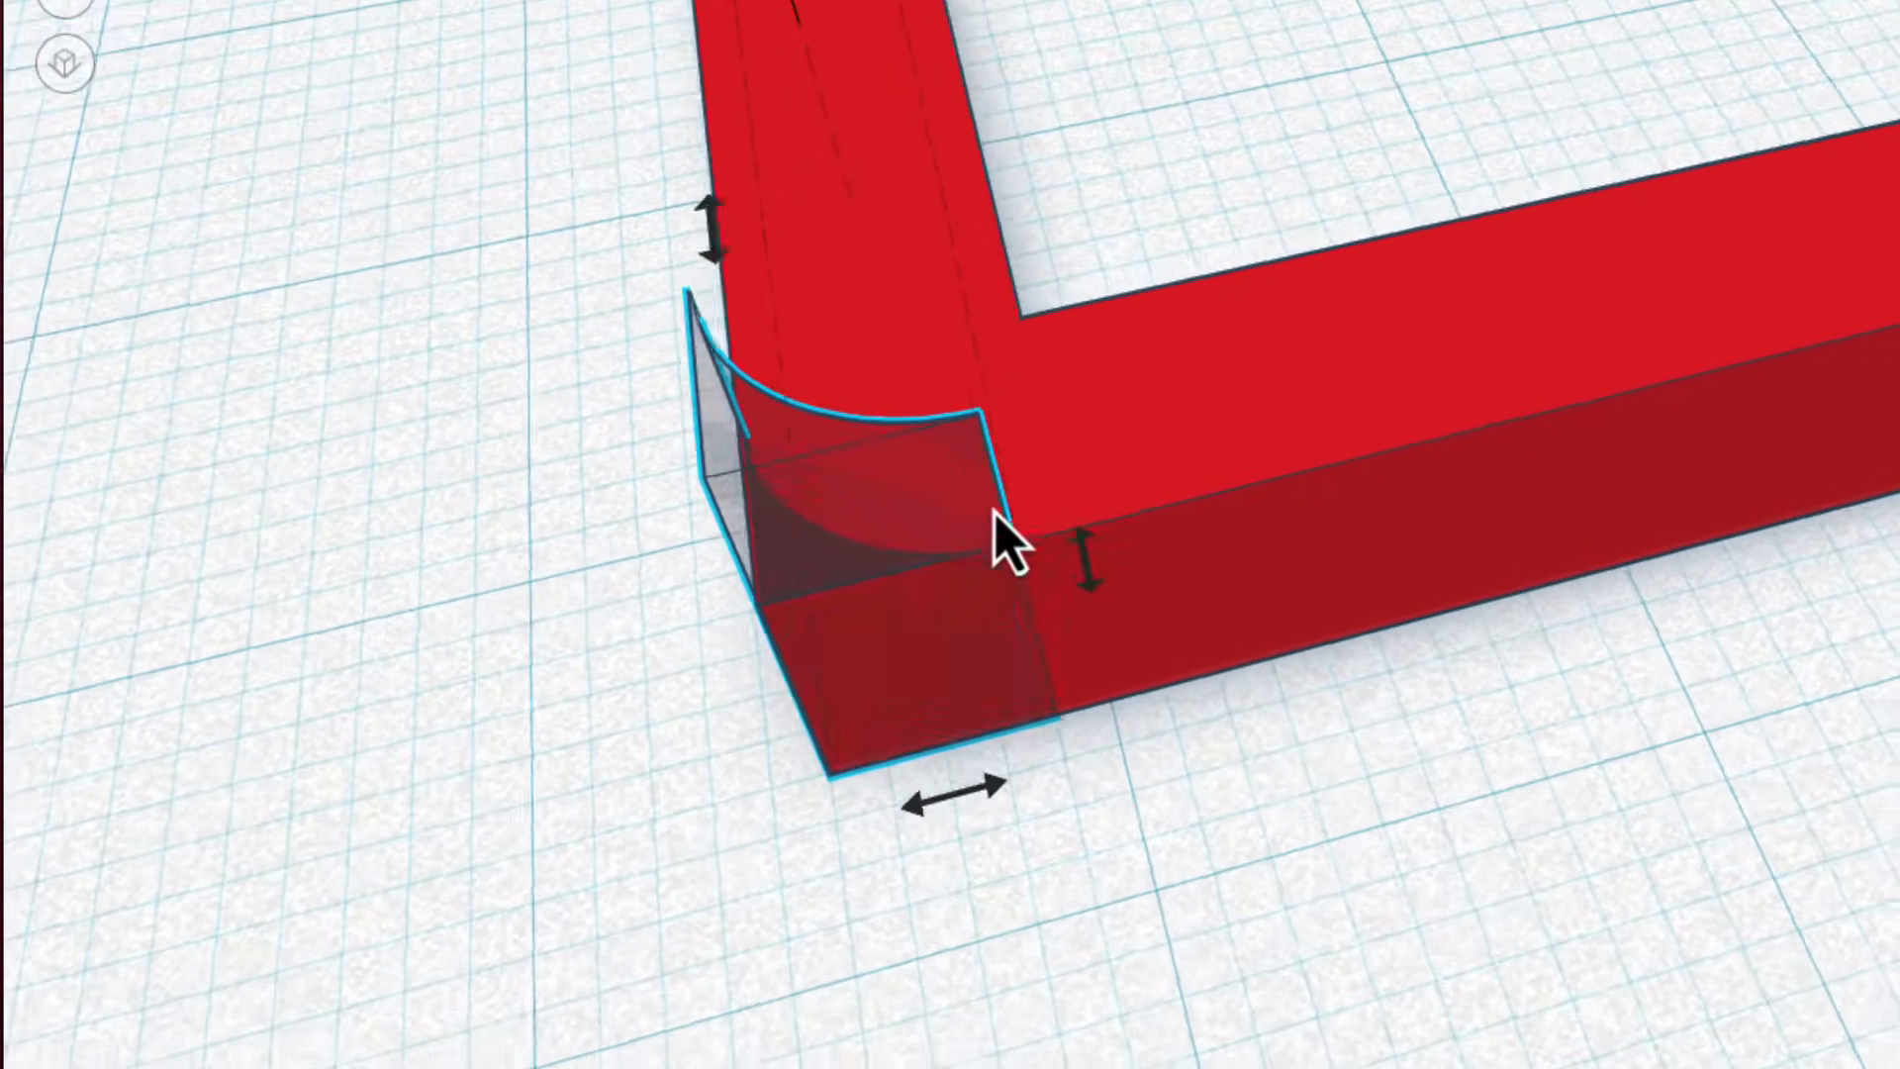
pyautogui.press('Down')
pyautogui.click(1470, 797)
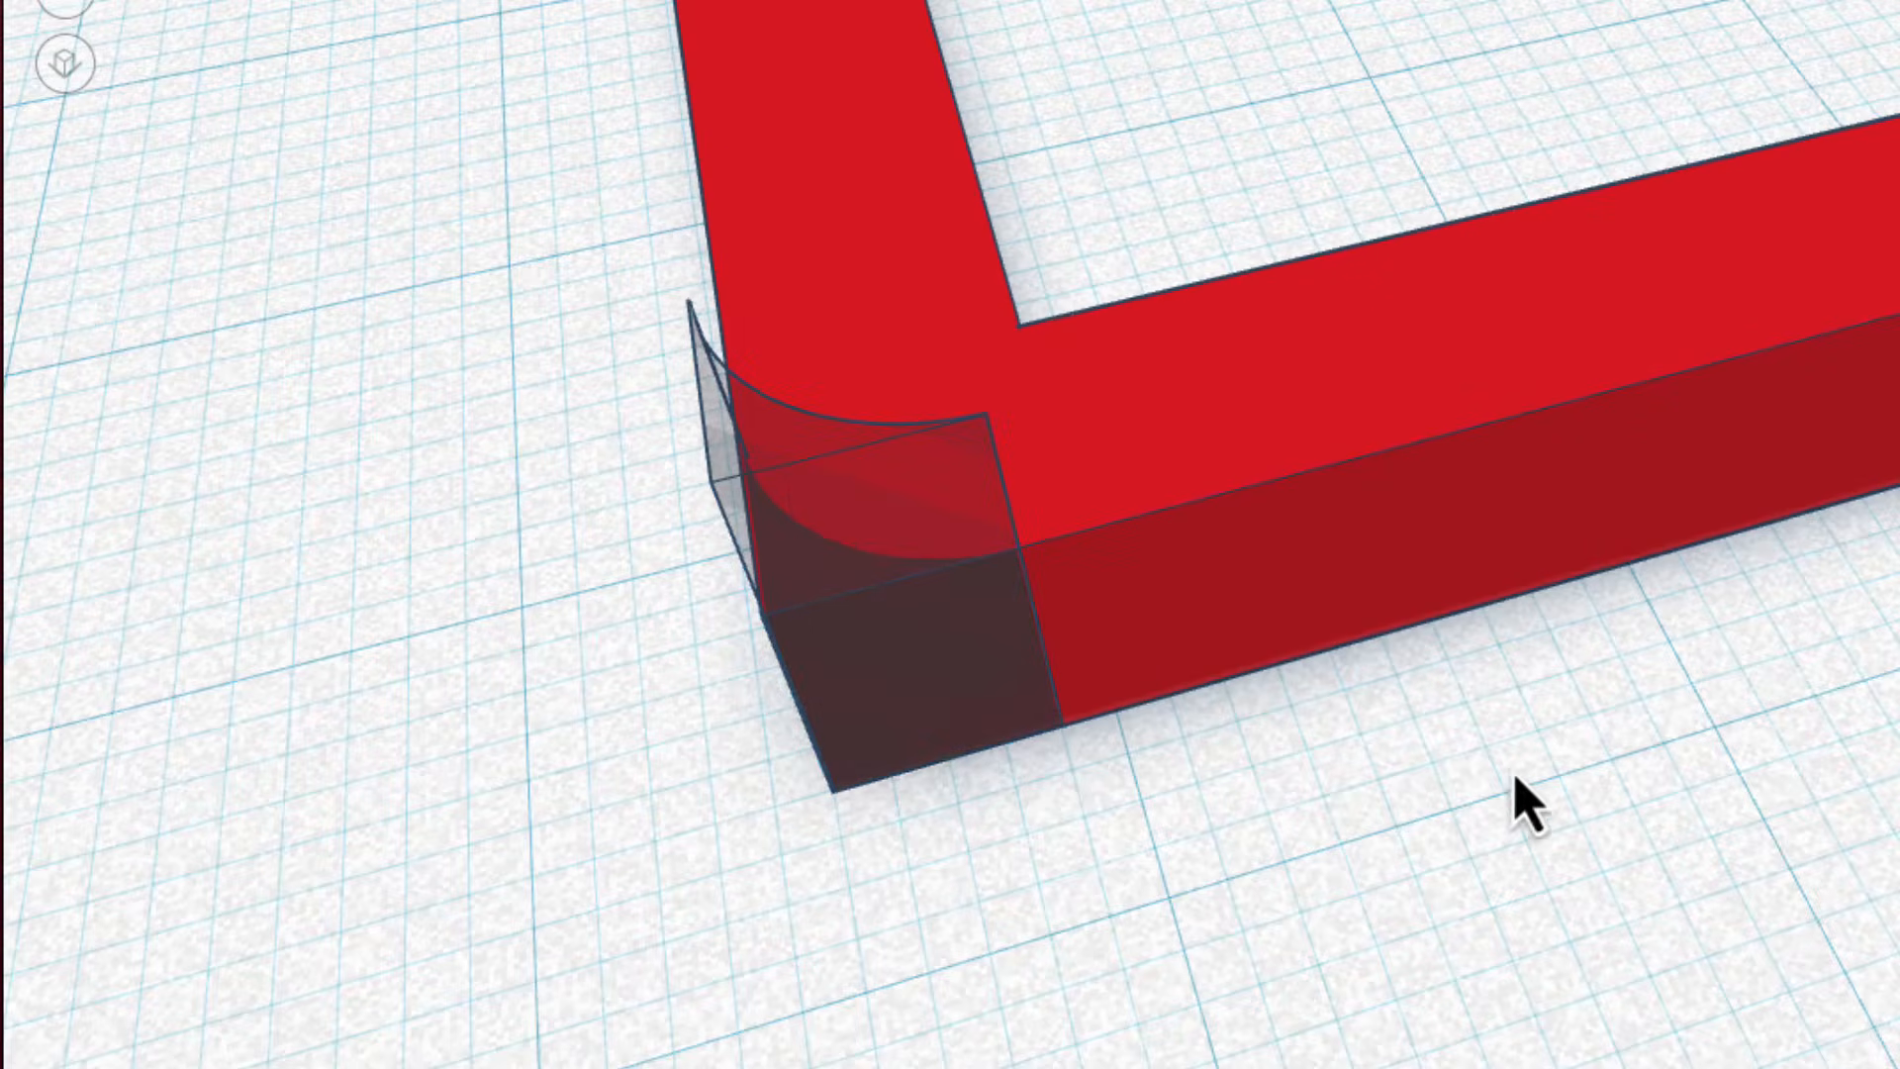
# Align the front left MetaFillet with the left outer edge of the frame.
pyautogui.click(971, 673)
pyautogui.click(978, 698)
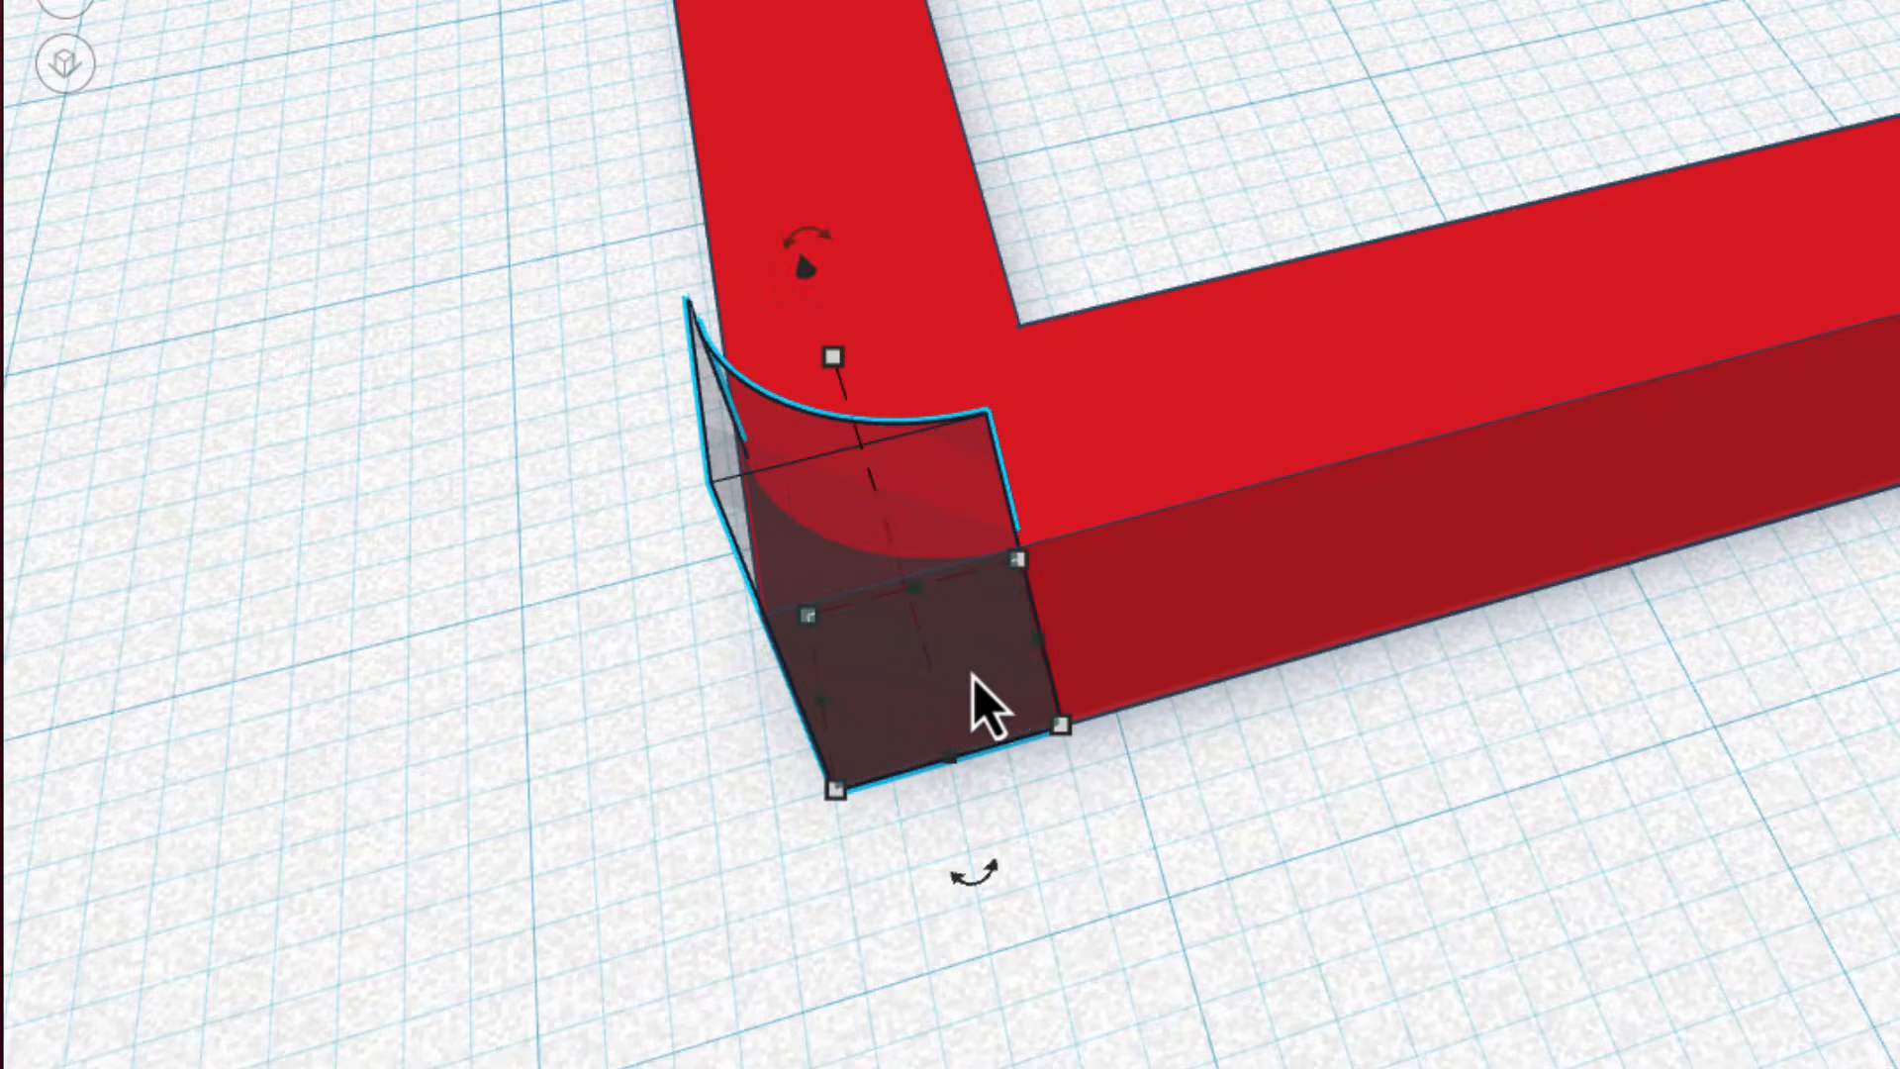
pyautogui.keyDown('shift'); pyautogui.click(1245, 638); pyautogui.keyUp('shift')
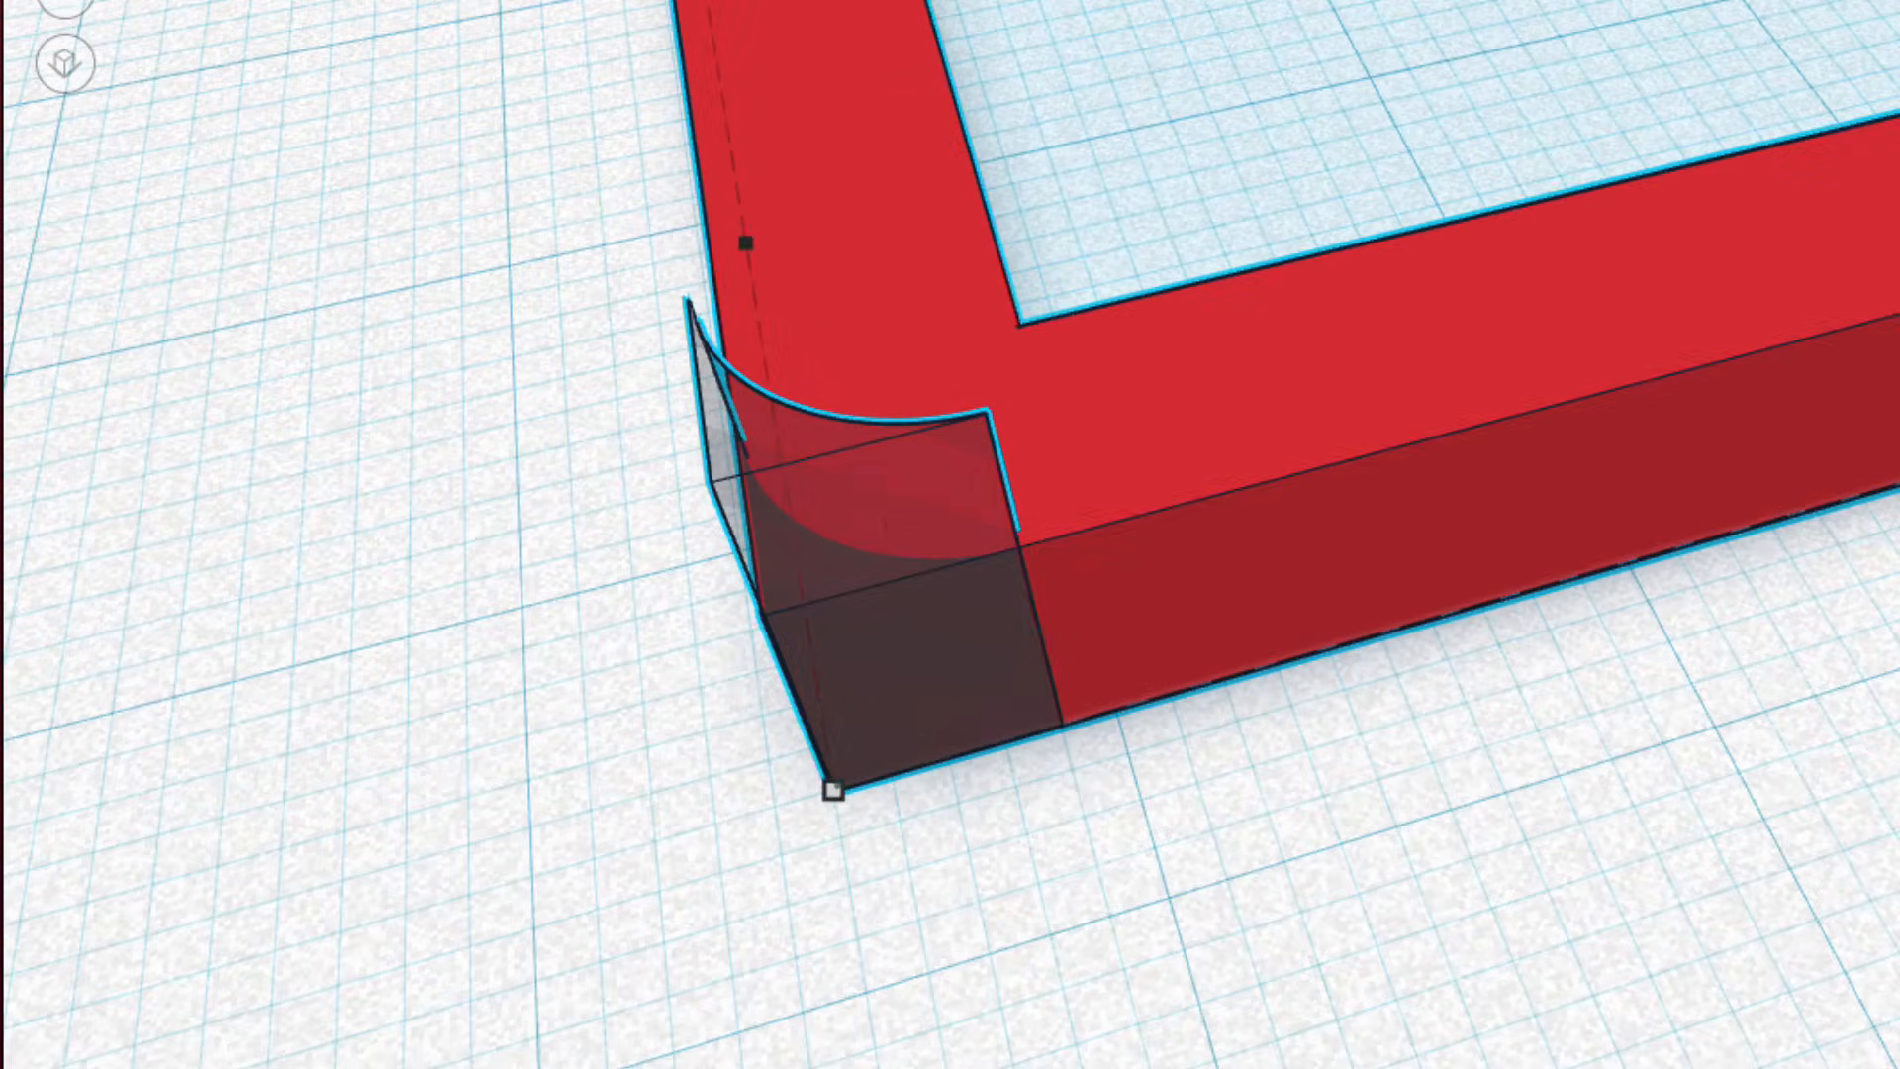
pyautogui.press('l')
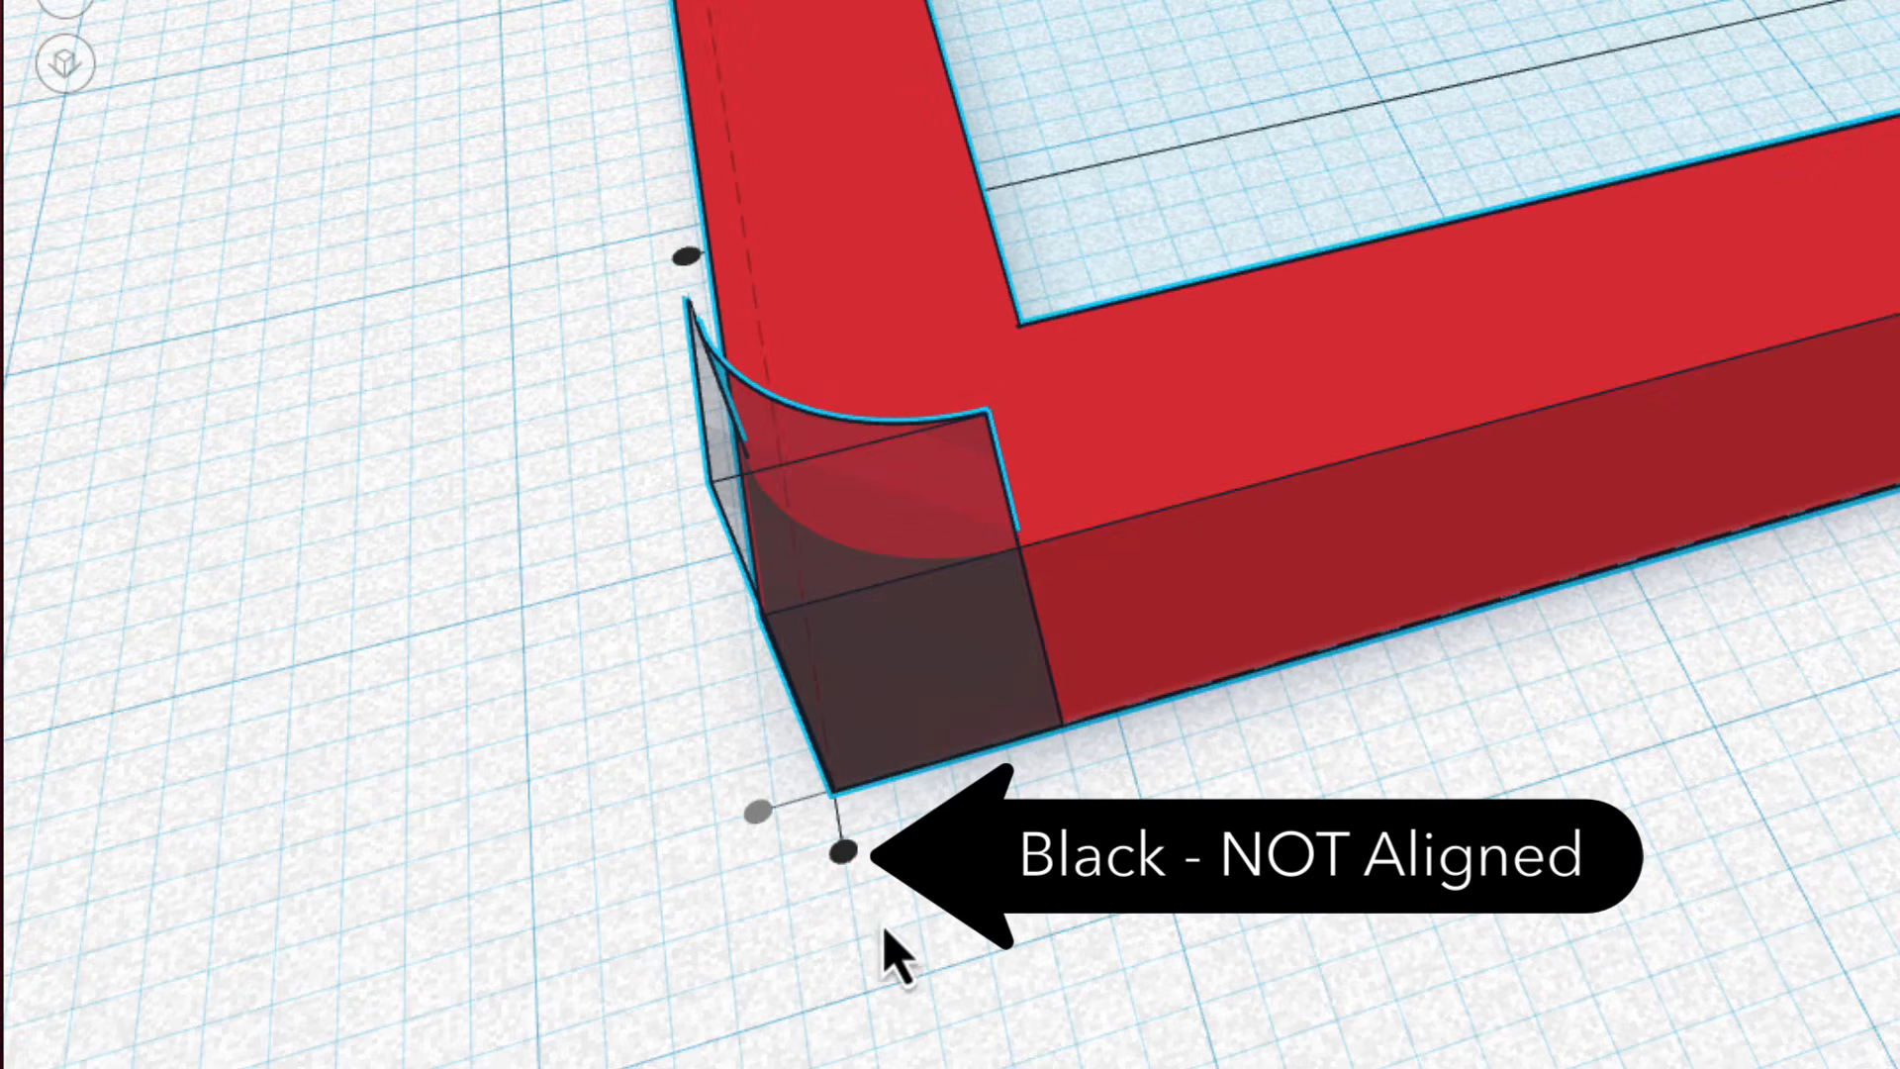
pyautogui.click(849, 875)
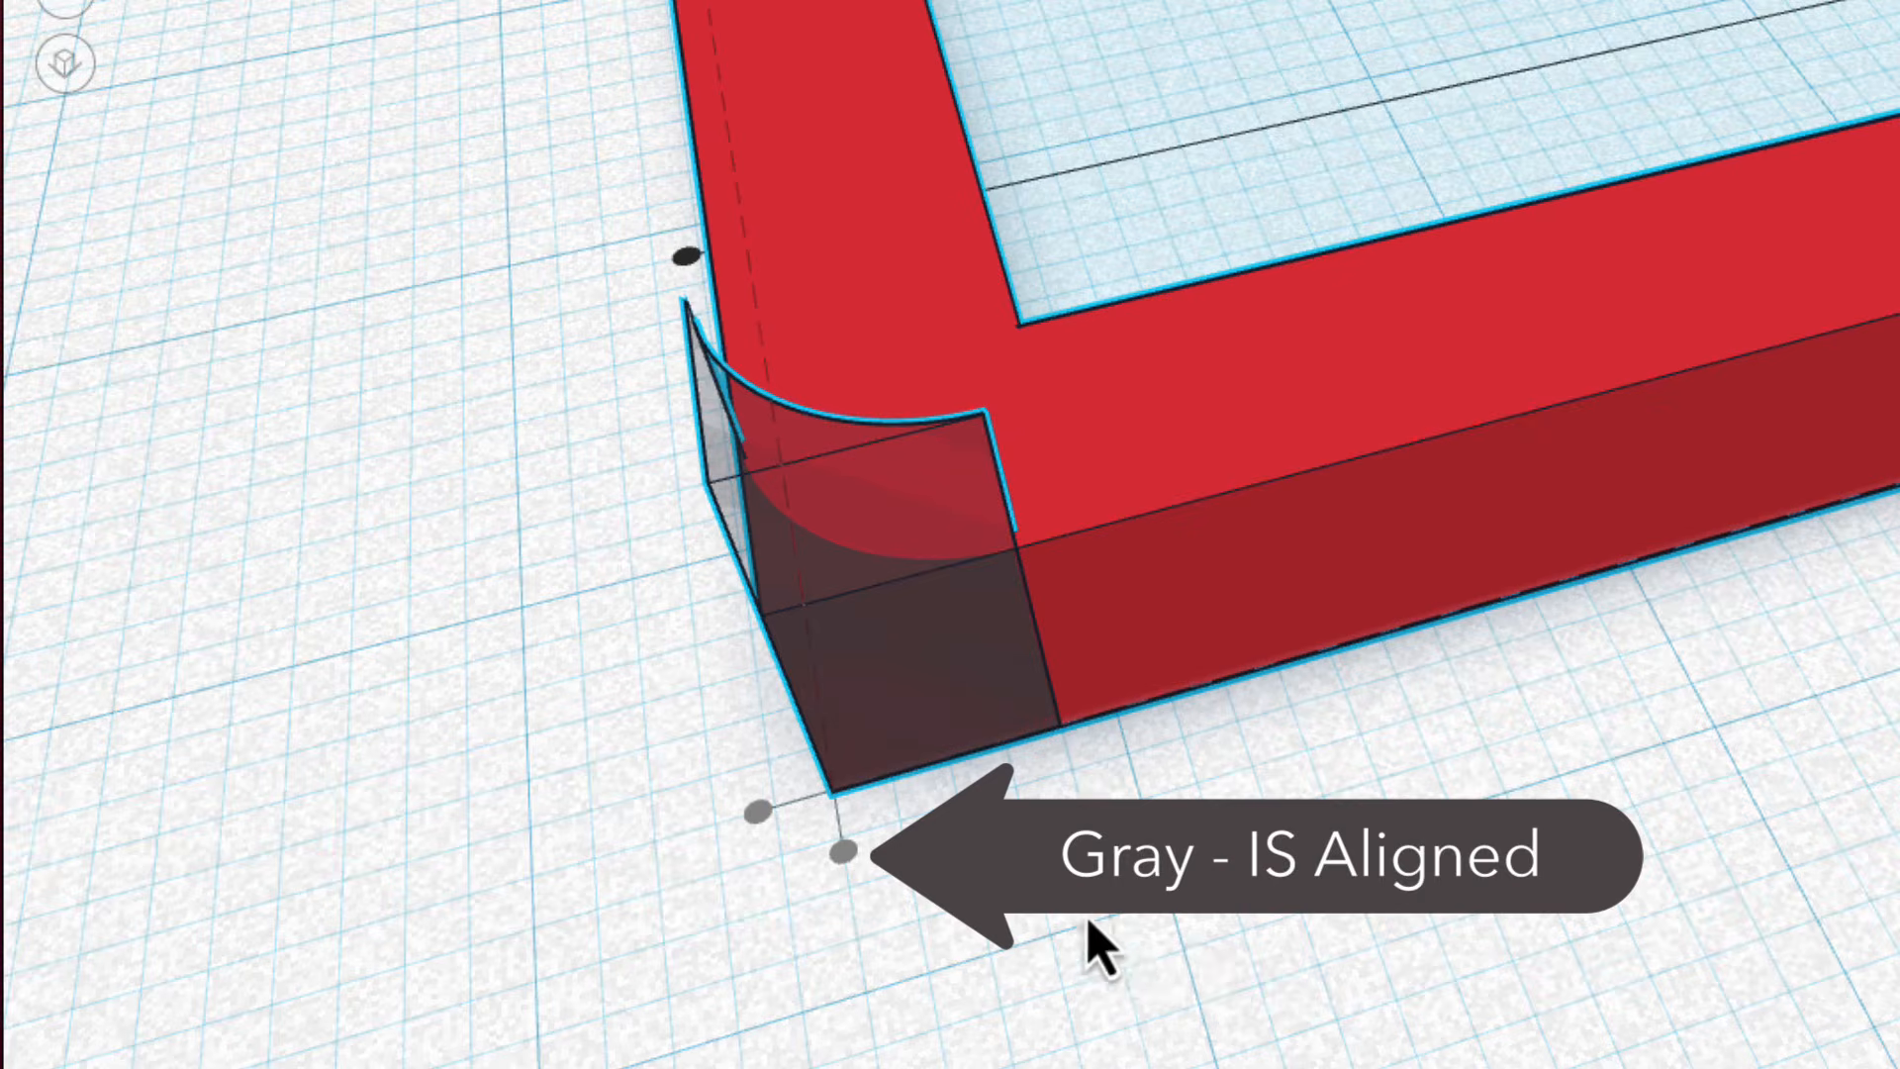
pyautogui.moveTo(1089, 921); pyautogui.dragTo(1415, 856, button='right')
pyautogui.scroll(-8, 1435, 976)
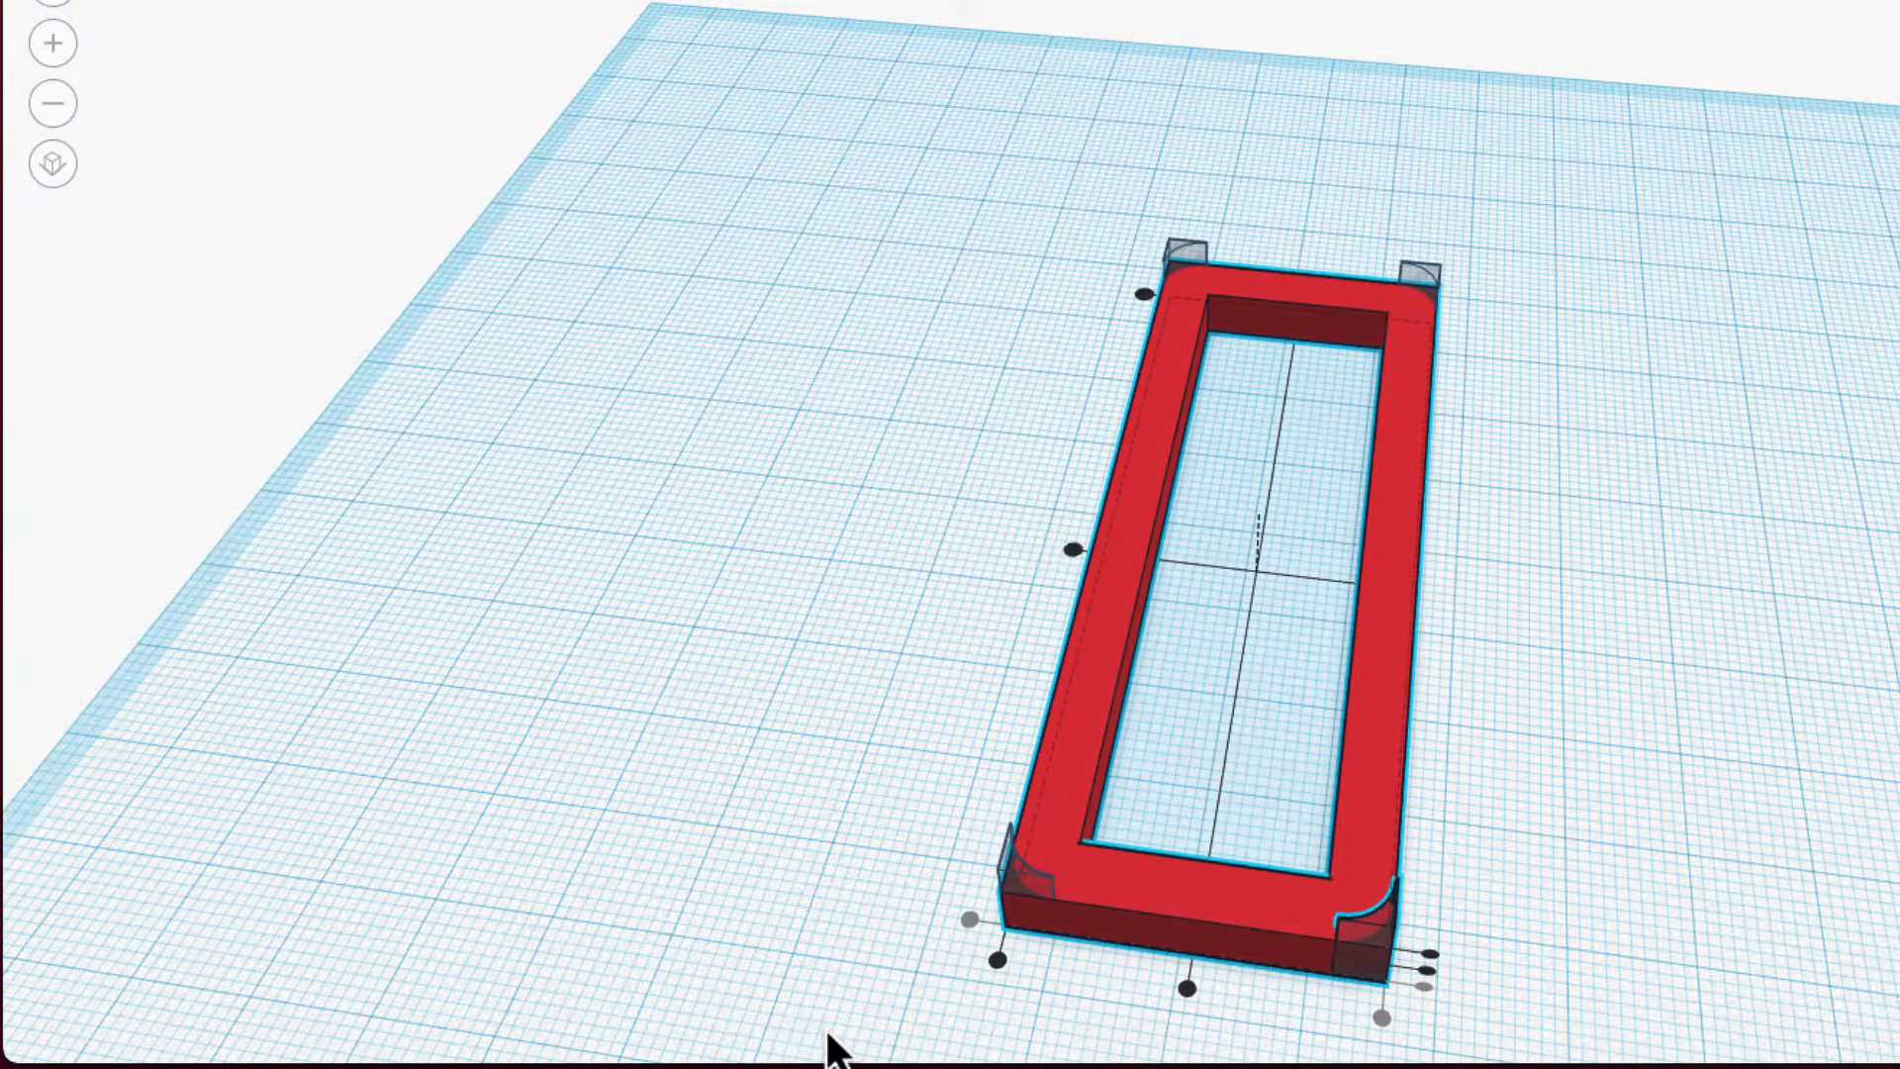
# Align the back left MetaFillet with the left outer edge of the frame.
pyautogui.click(863, 1011)
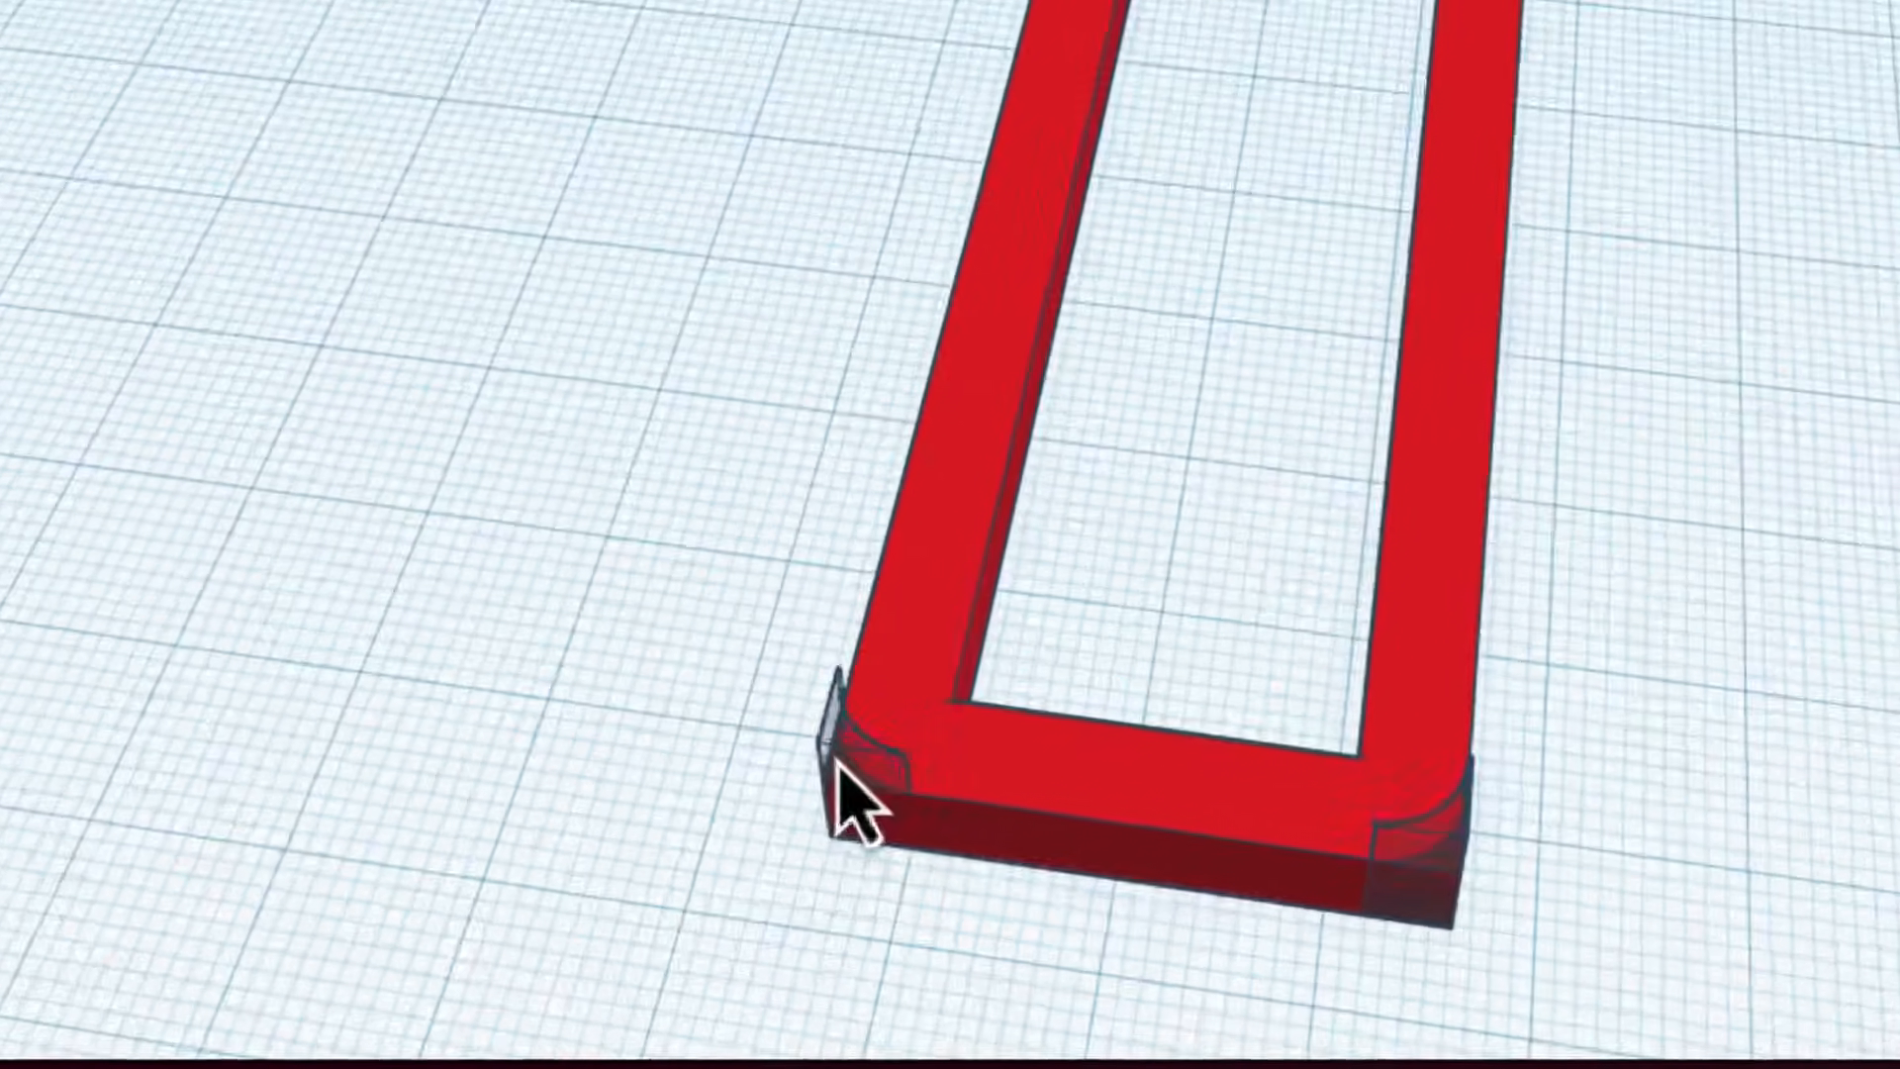
pyautogui.click(1013, 890)
pyautogui.keyDown('shift'); pyautogui.click(1014, 766); pyautogui.keyUp('shift')
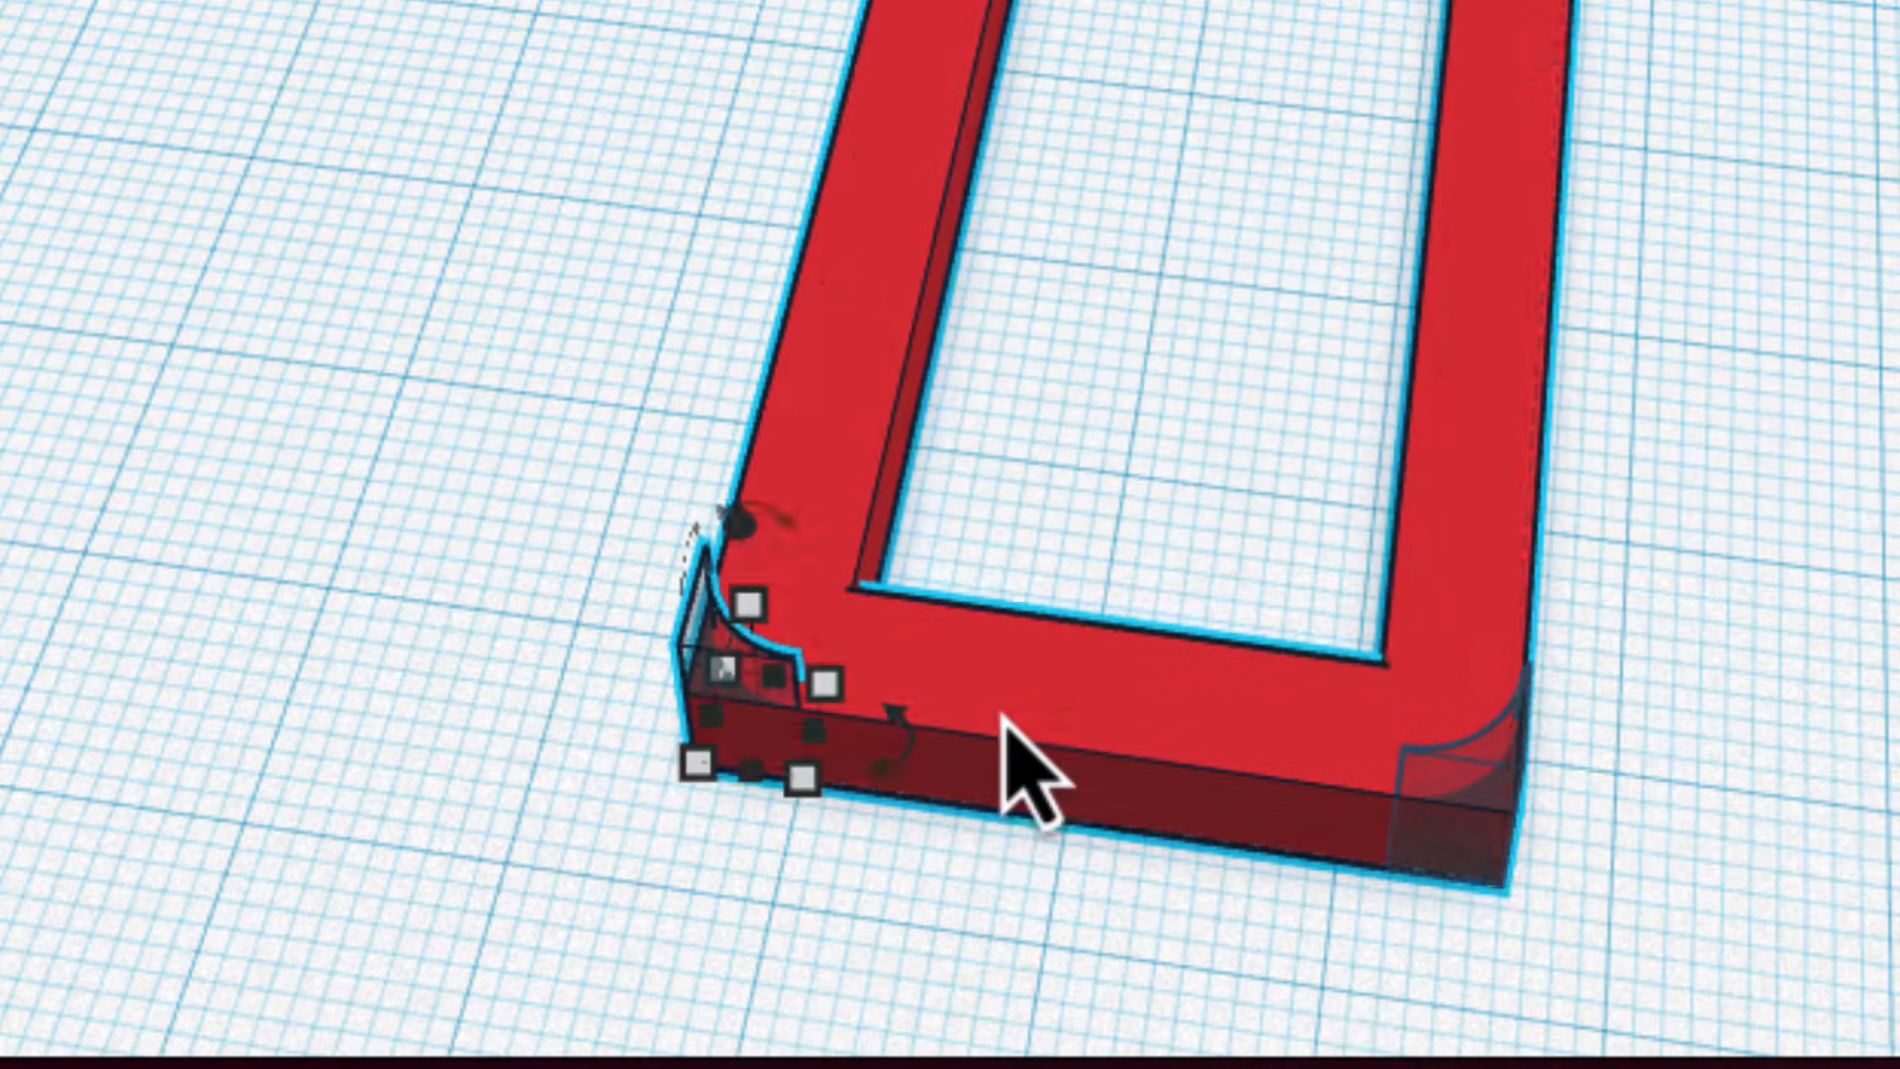
pyautogui.press('l')
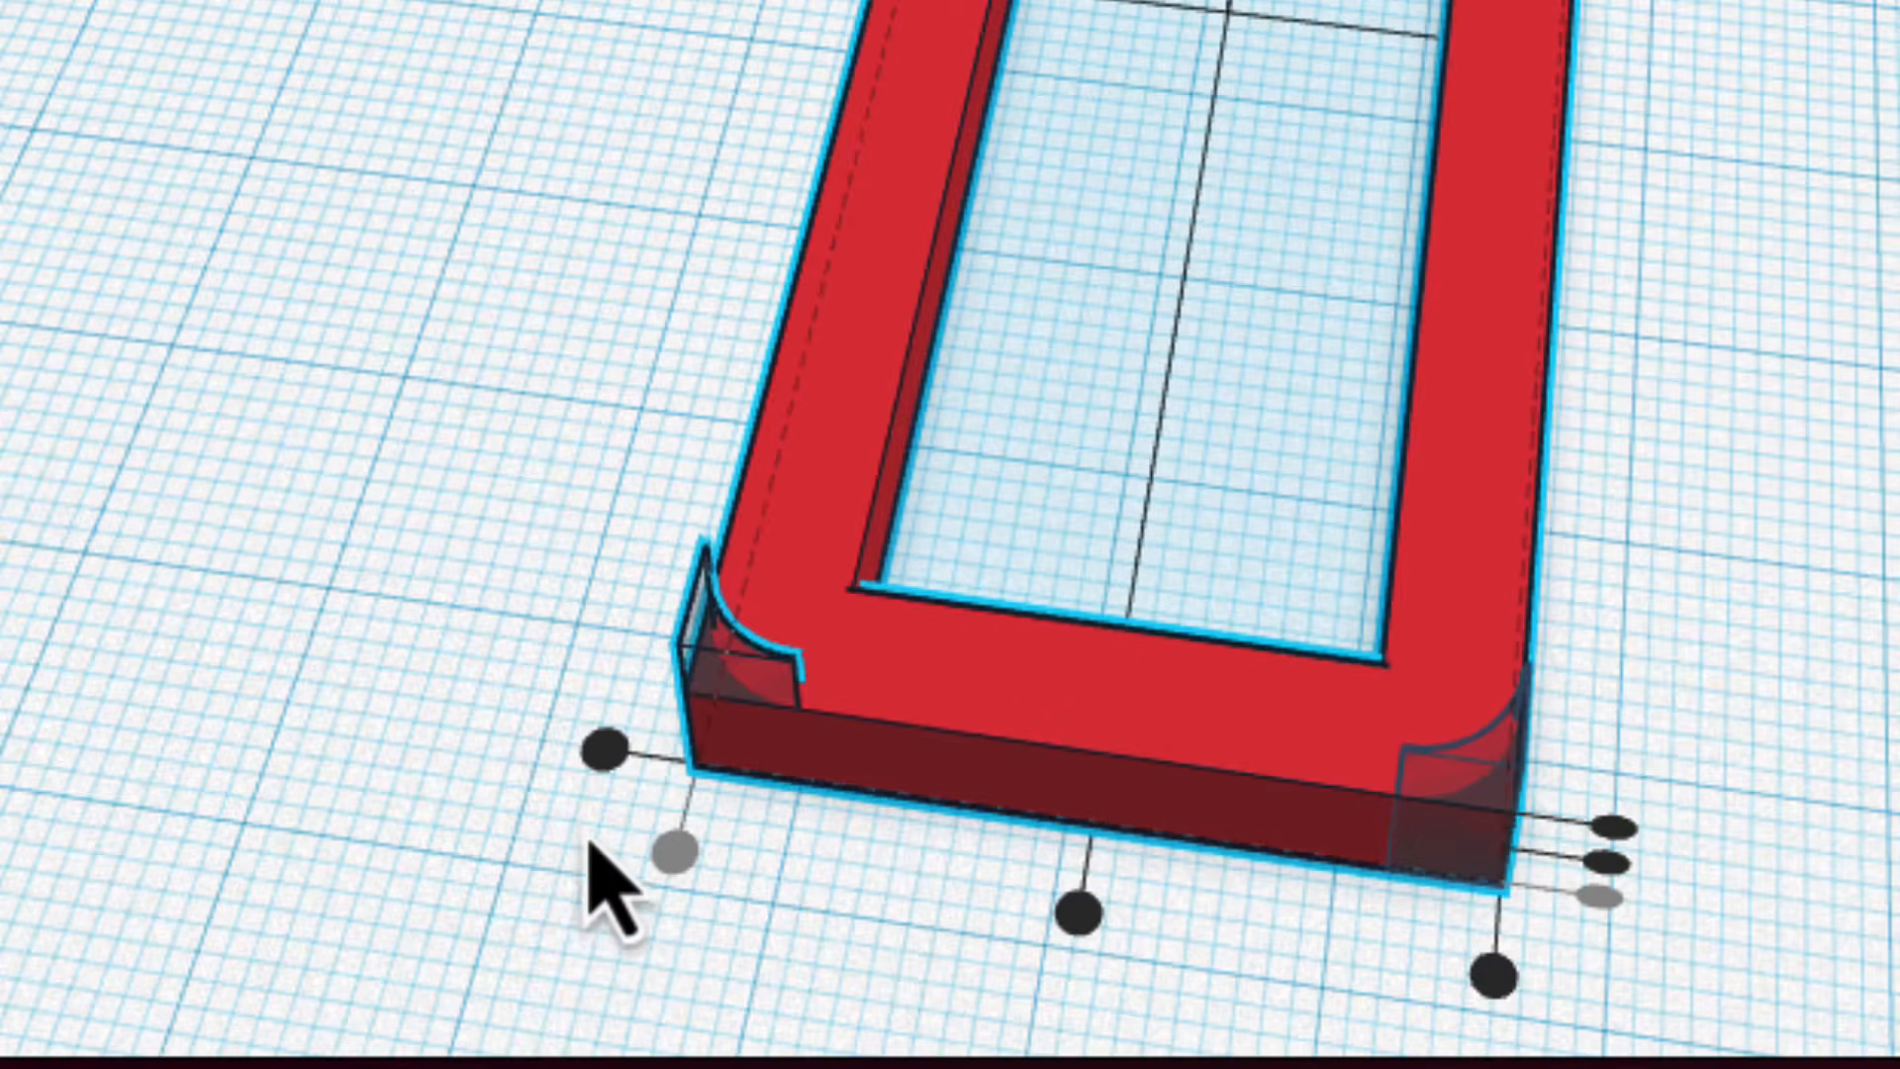
pyautogui.click(605, 767)
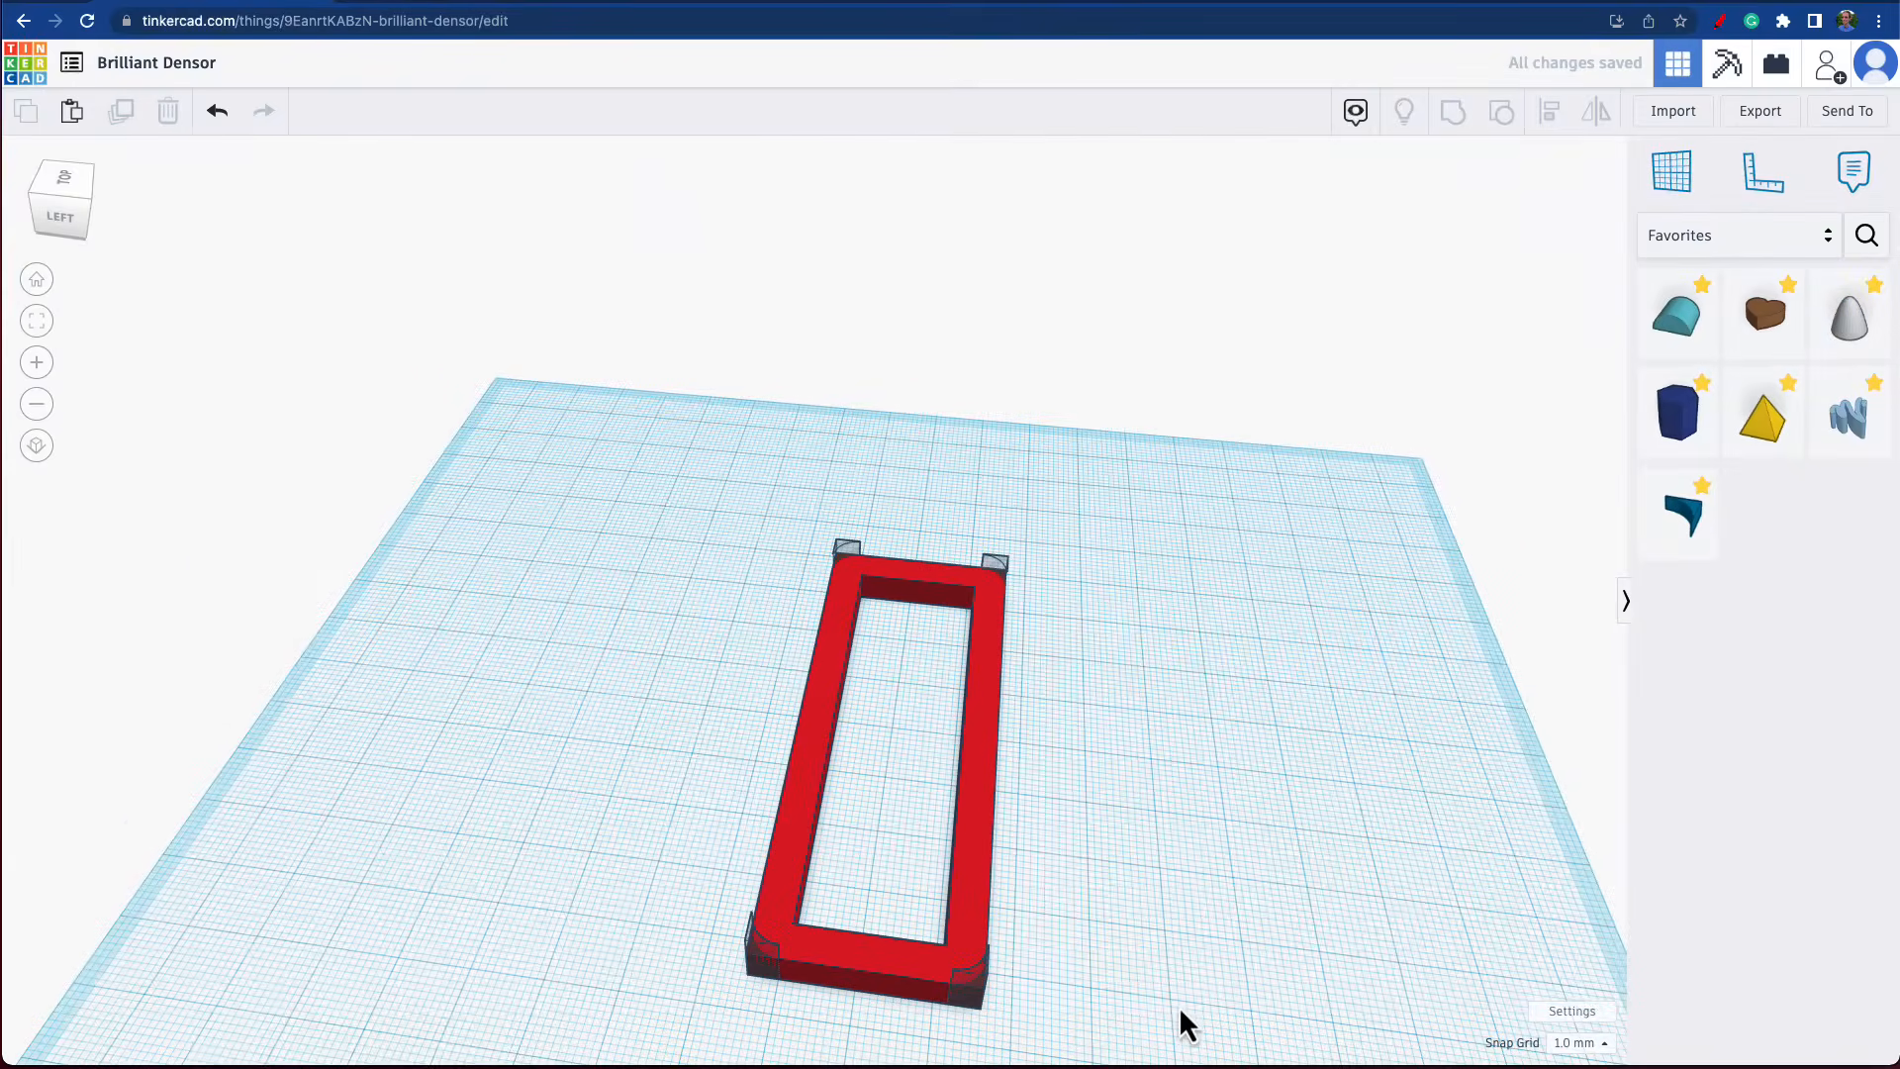
# Group the frame with all four MetaFillet holes to round its outer corners.
pyautogui.moveTo(896, 534); pyautogui.dragTo(1133, 1061)
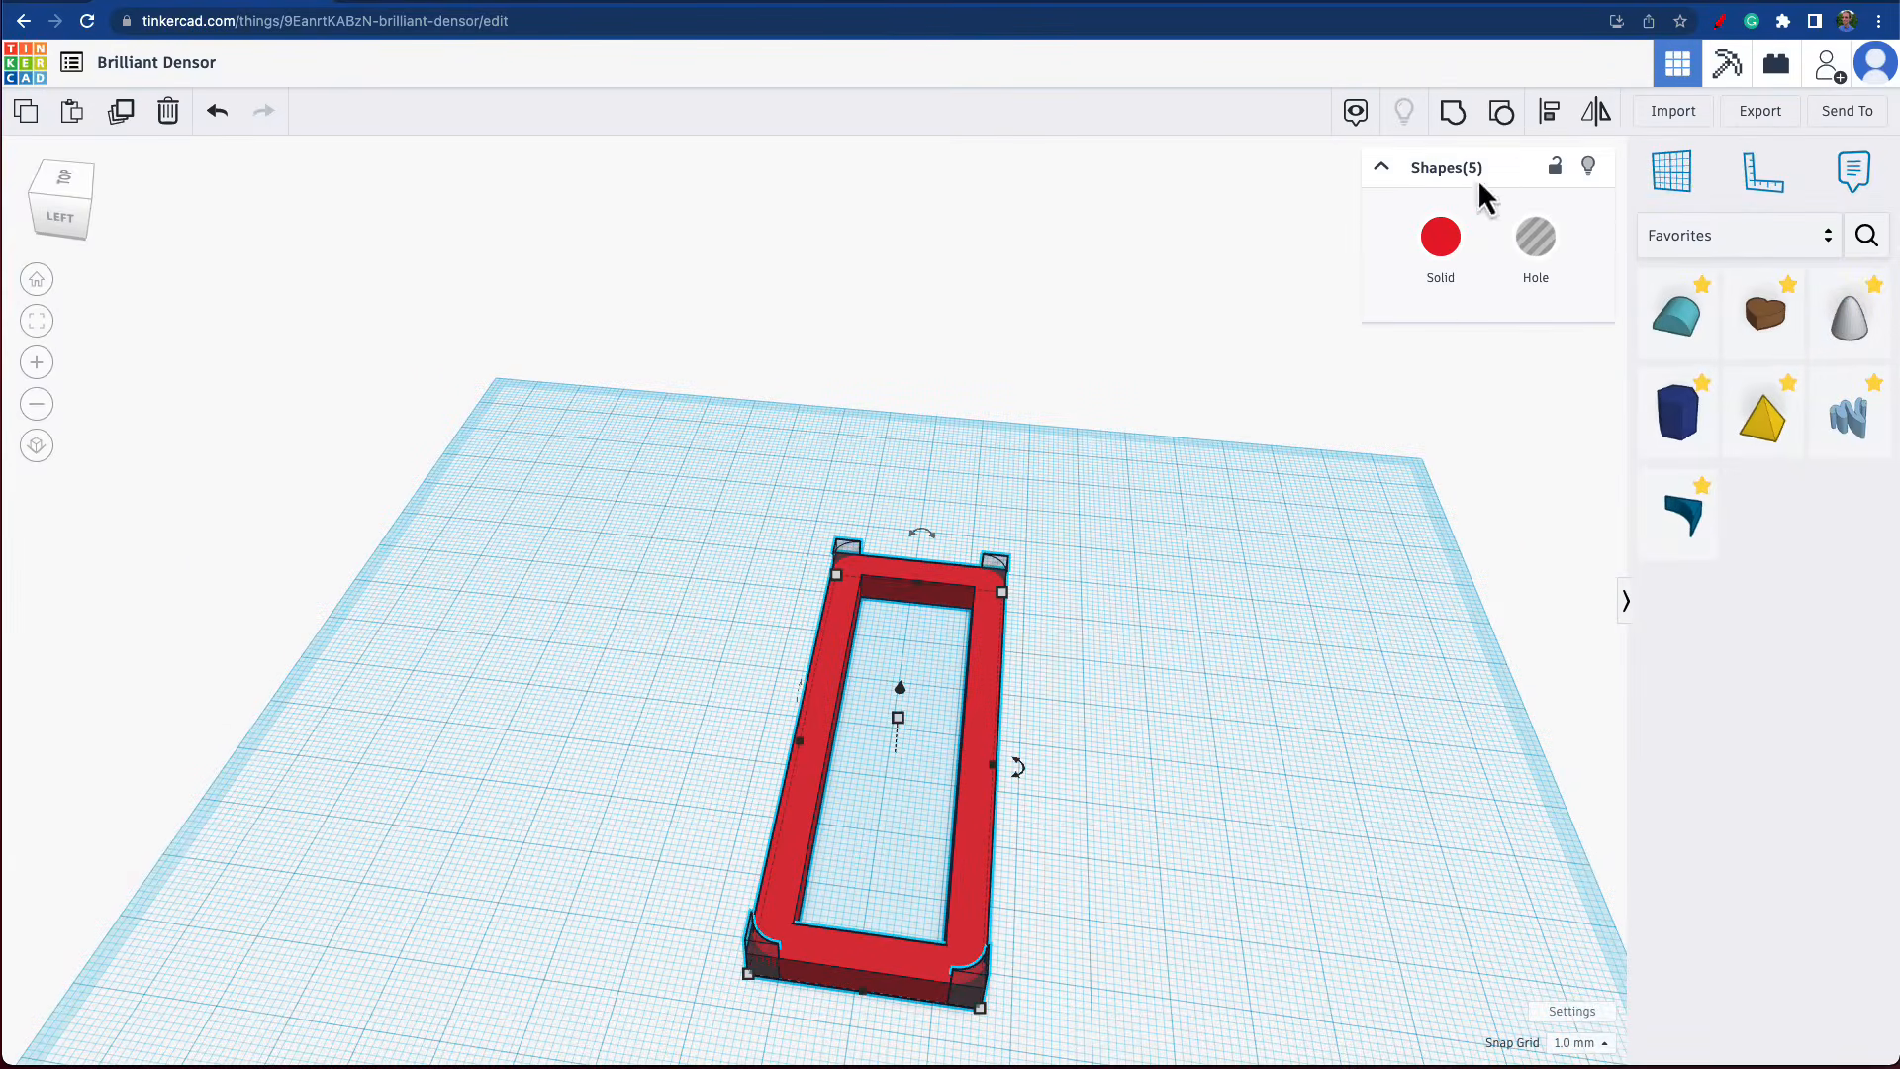
pyautogui.hotkey('ctrl', 'g')
pyautogui.moveTo(1158, 589); pyautogui.dragTo(782, 584, button='right')
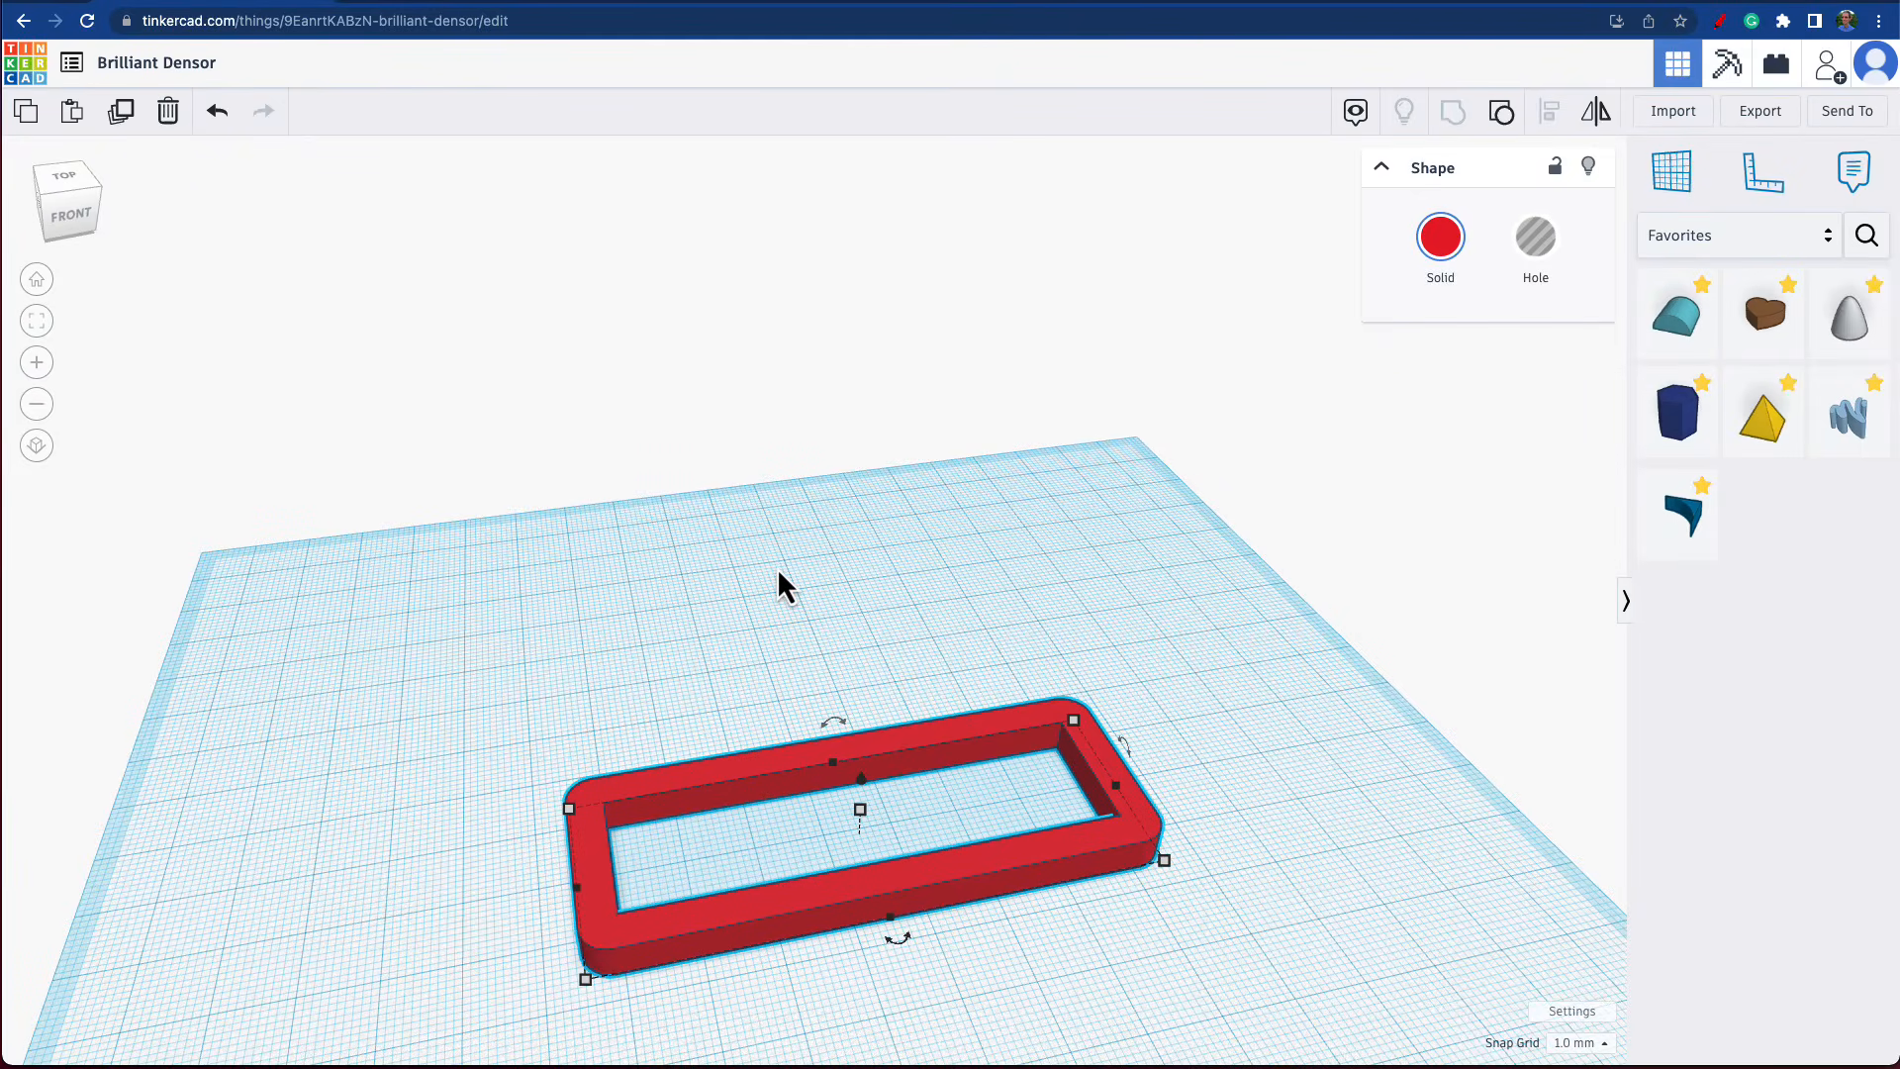
pyautogui.moveTo(1300, 789); pyautogui.dragTo(1168, 812, button='right')
pyautogui.click(1319, 878)
pyautogui.moveTo(1319, 878); pyautogui.dragTo(1303, 863, button='right')
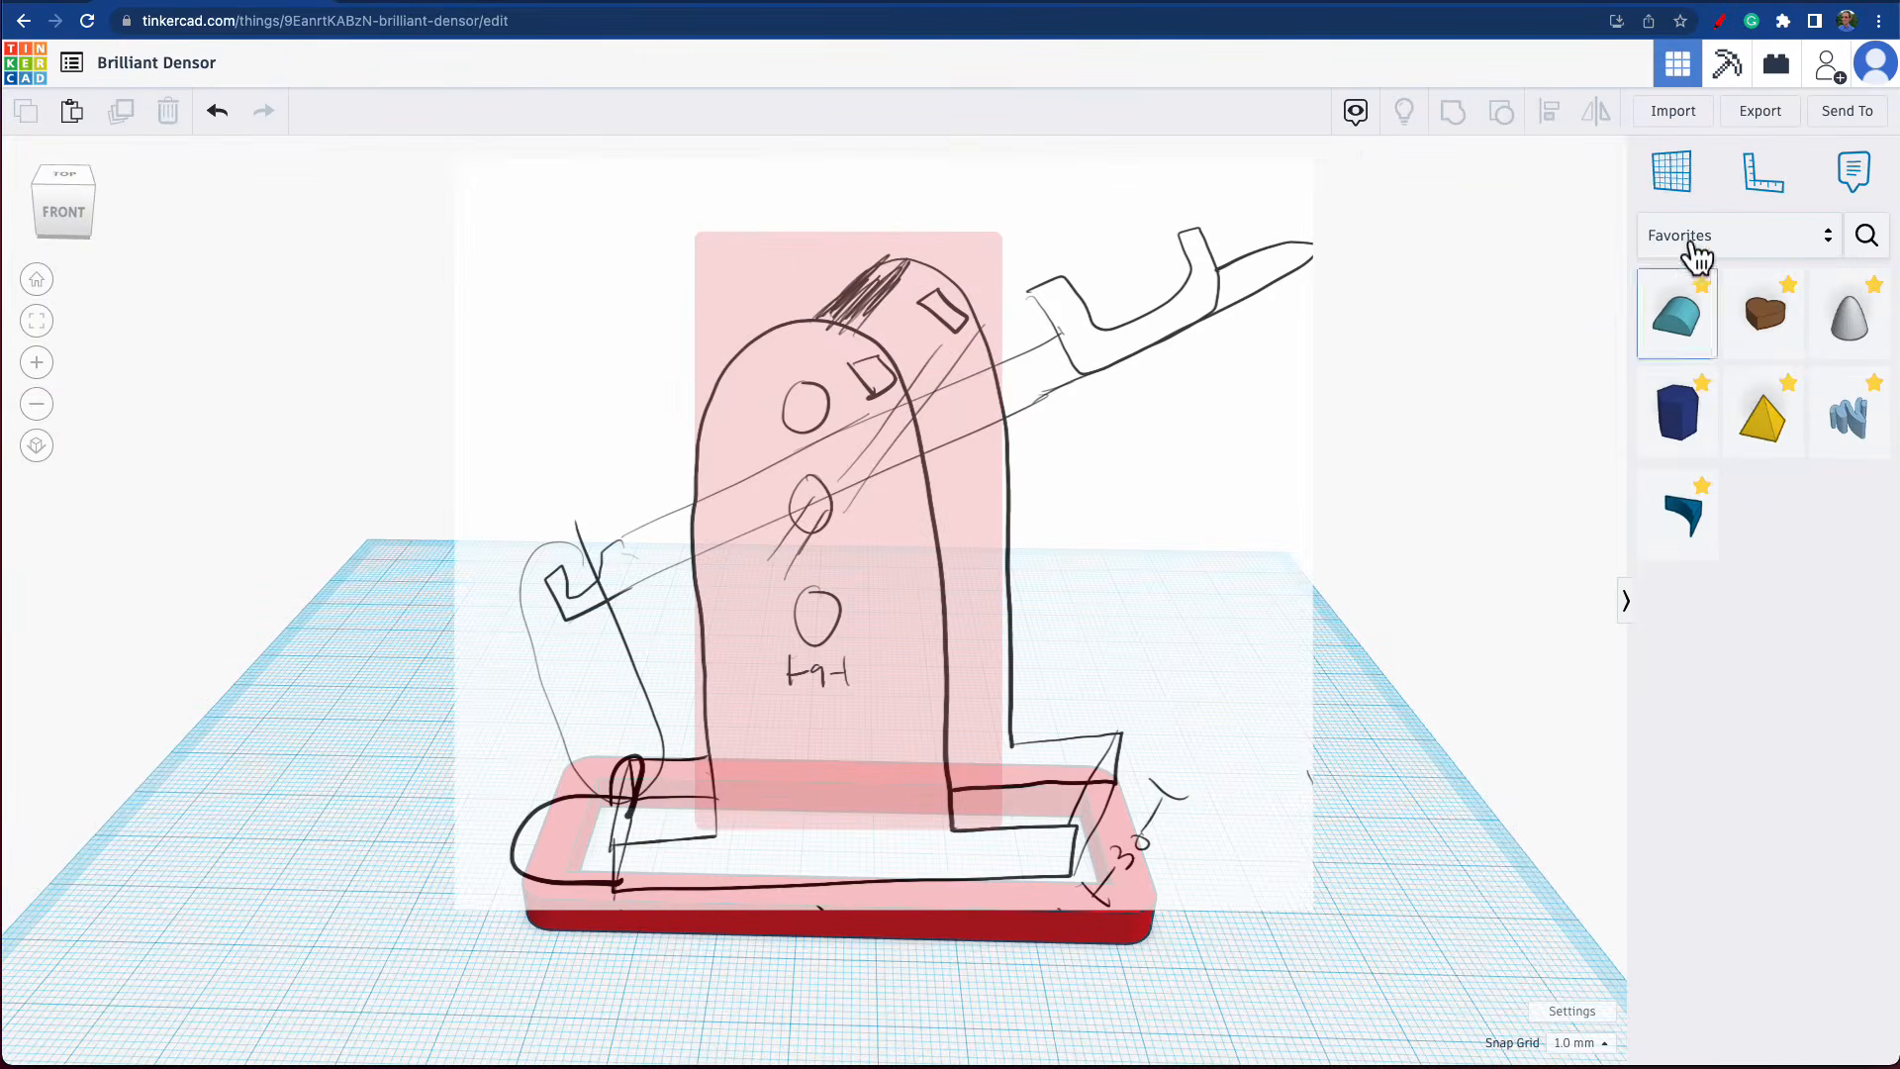
# Add a solid box from the Basic Shapes behind the frame and set its depth to 5 mm.
pyautogui.click(1706, 243)
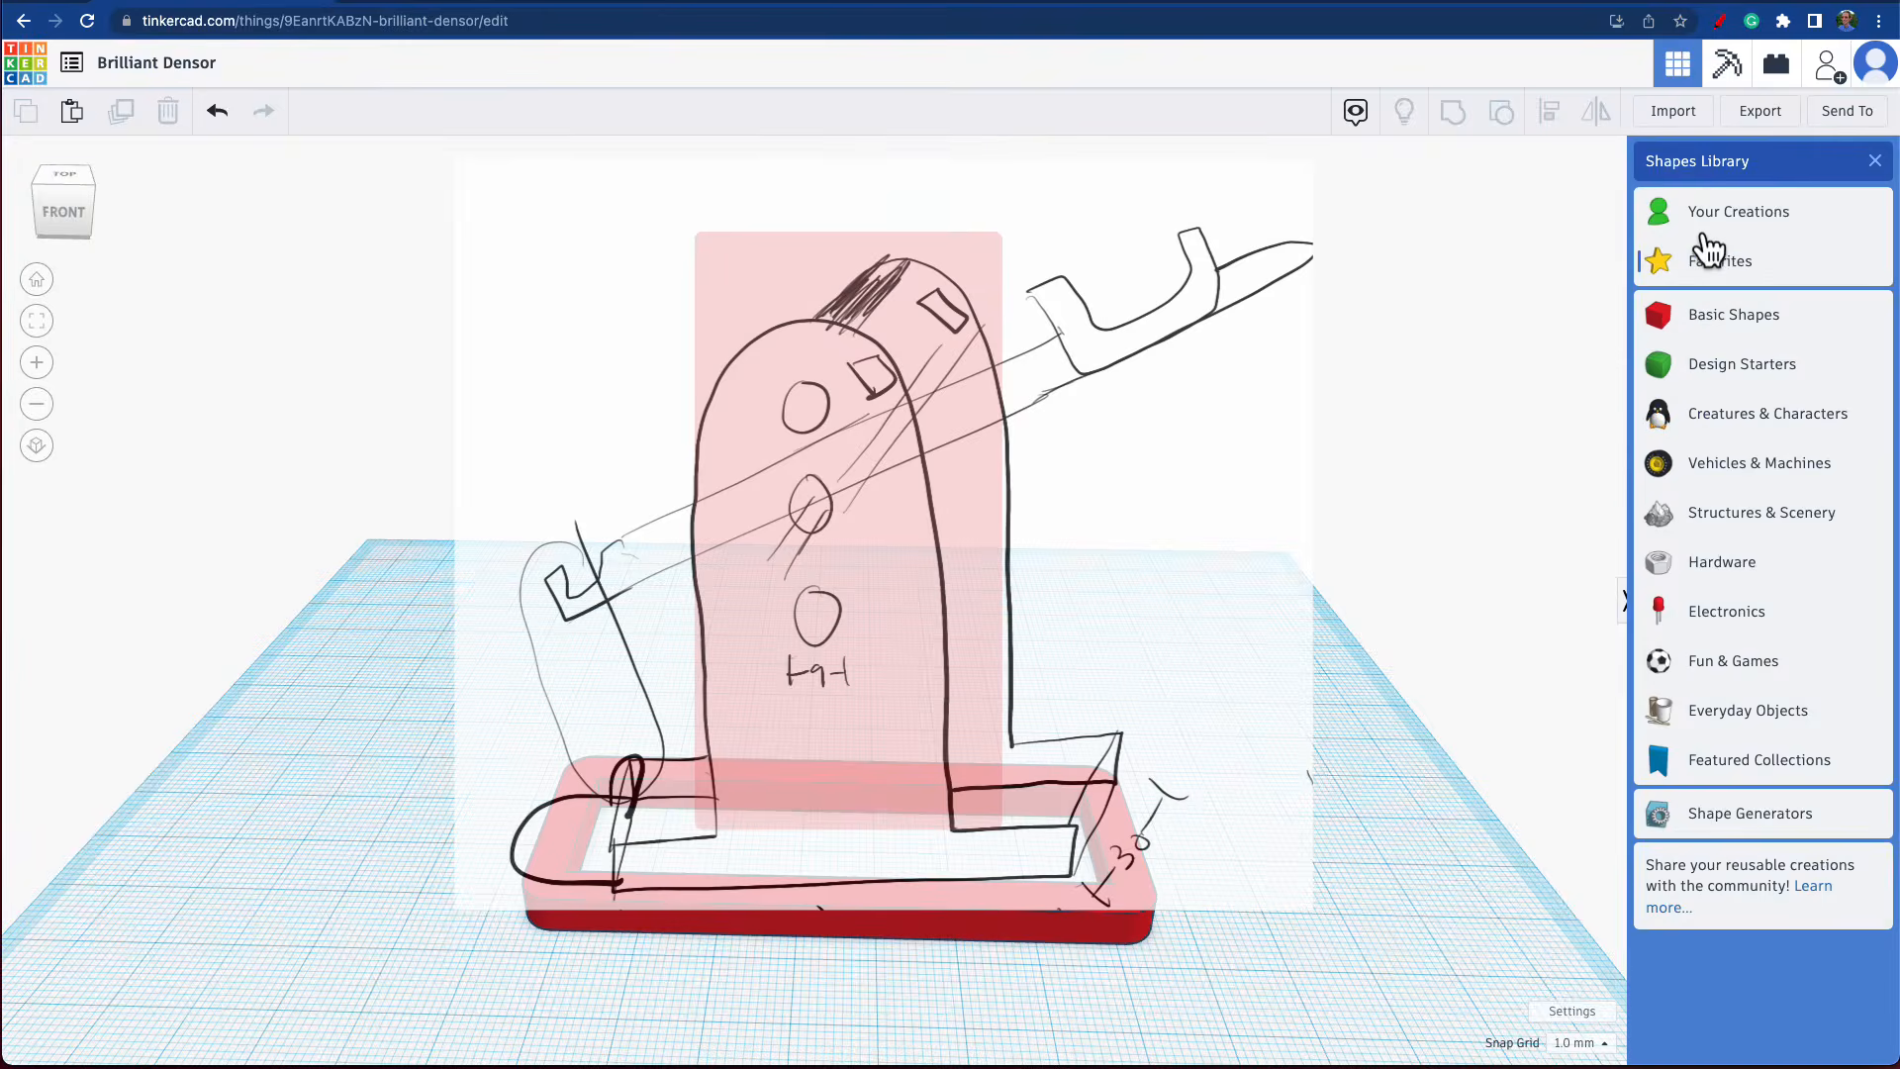
pyautogui.click(1716, 327)
pyautogui.moveTo(1860, 337); pyautogui.dragTo(1093, 600)
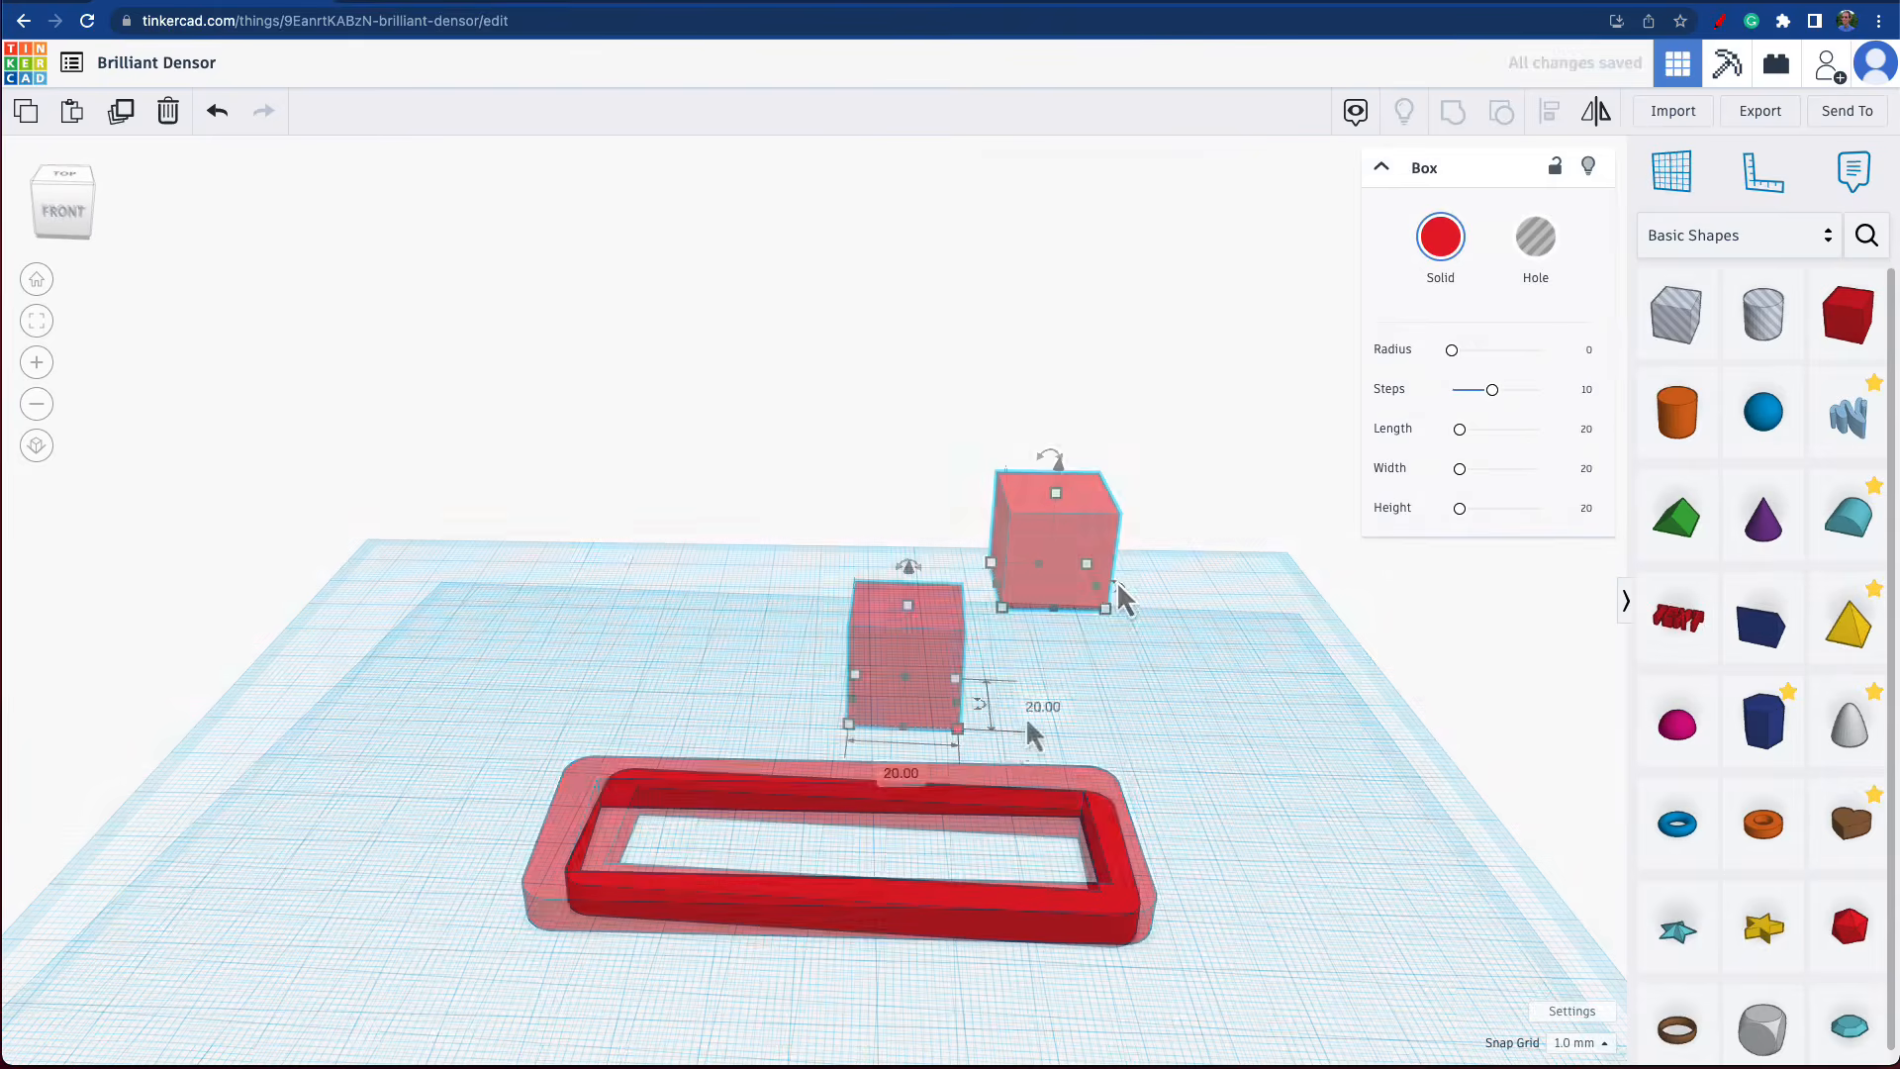
pyautogui.click(1033, 707)
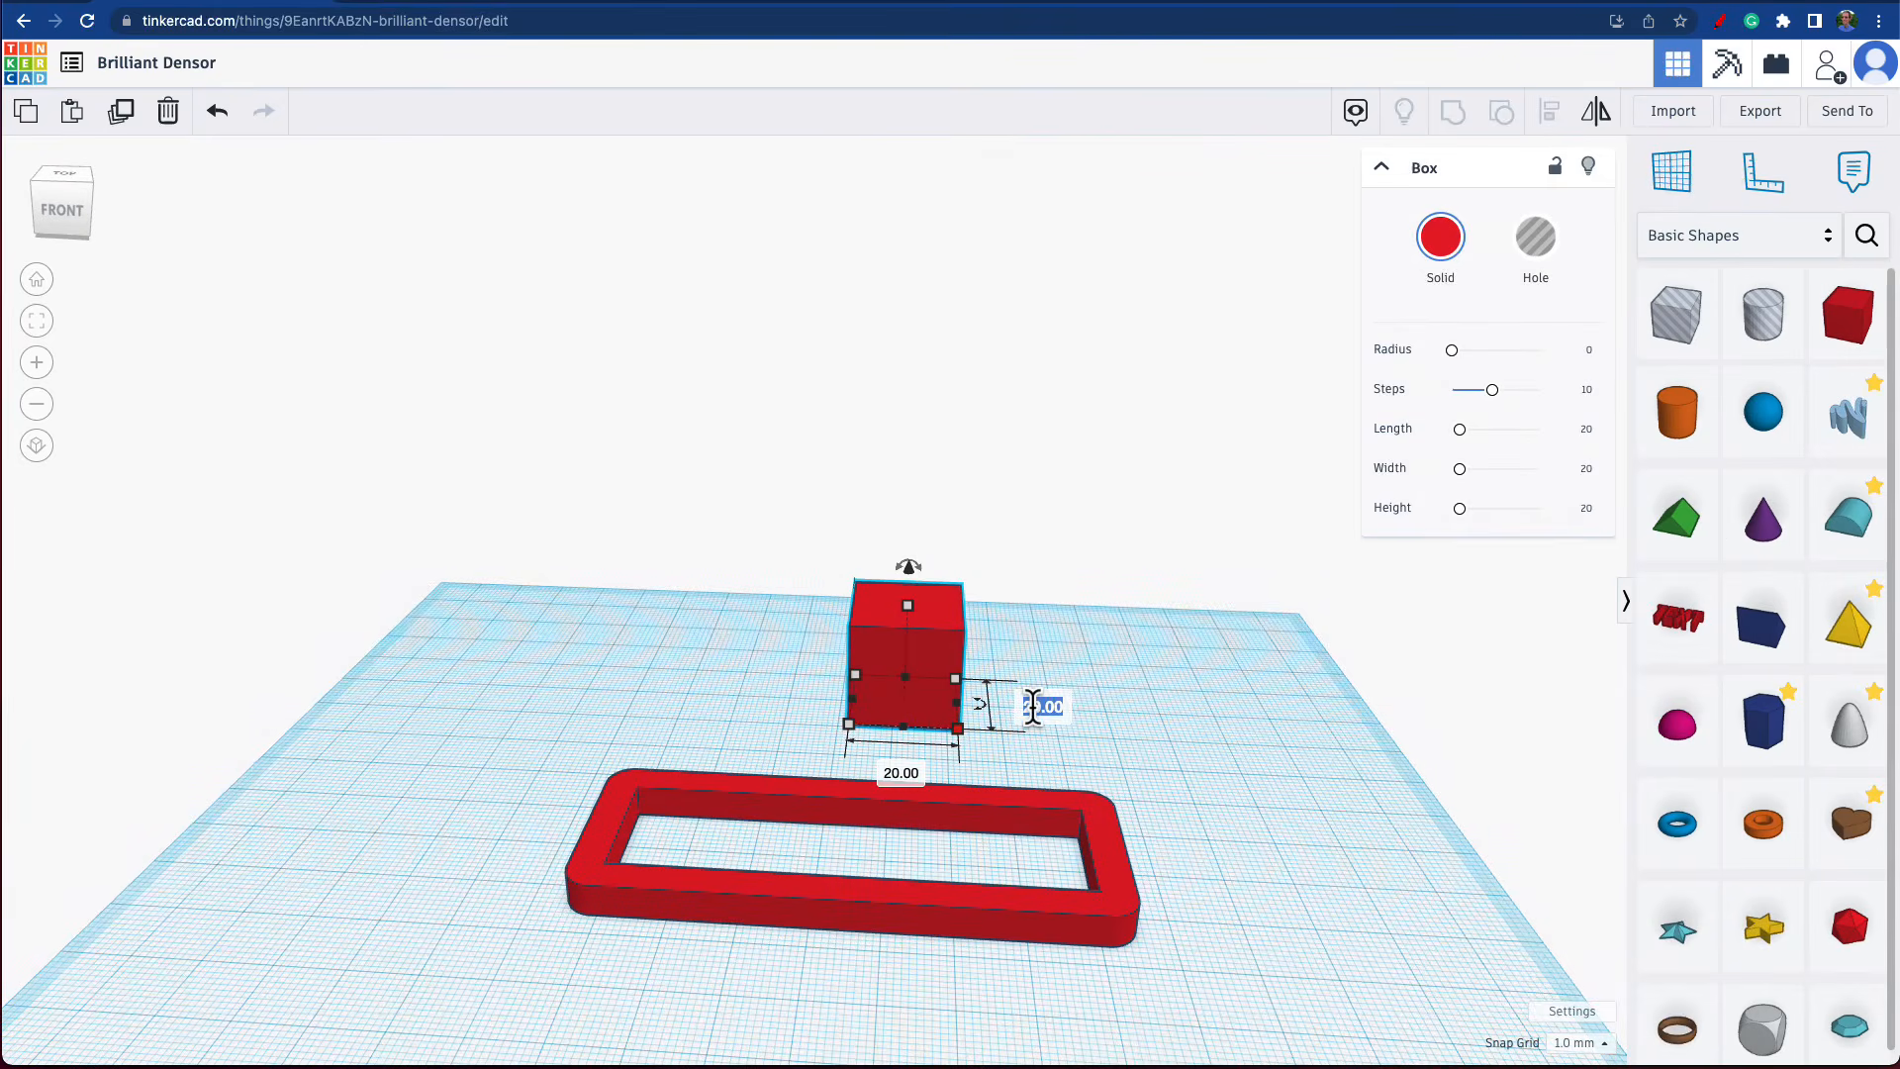
pyautogui.write('5')
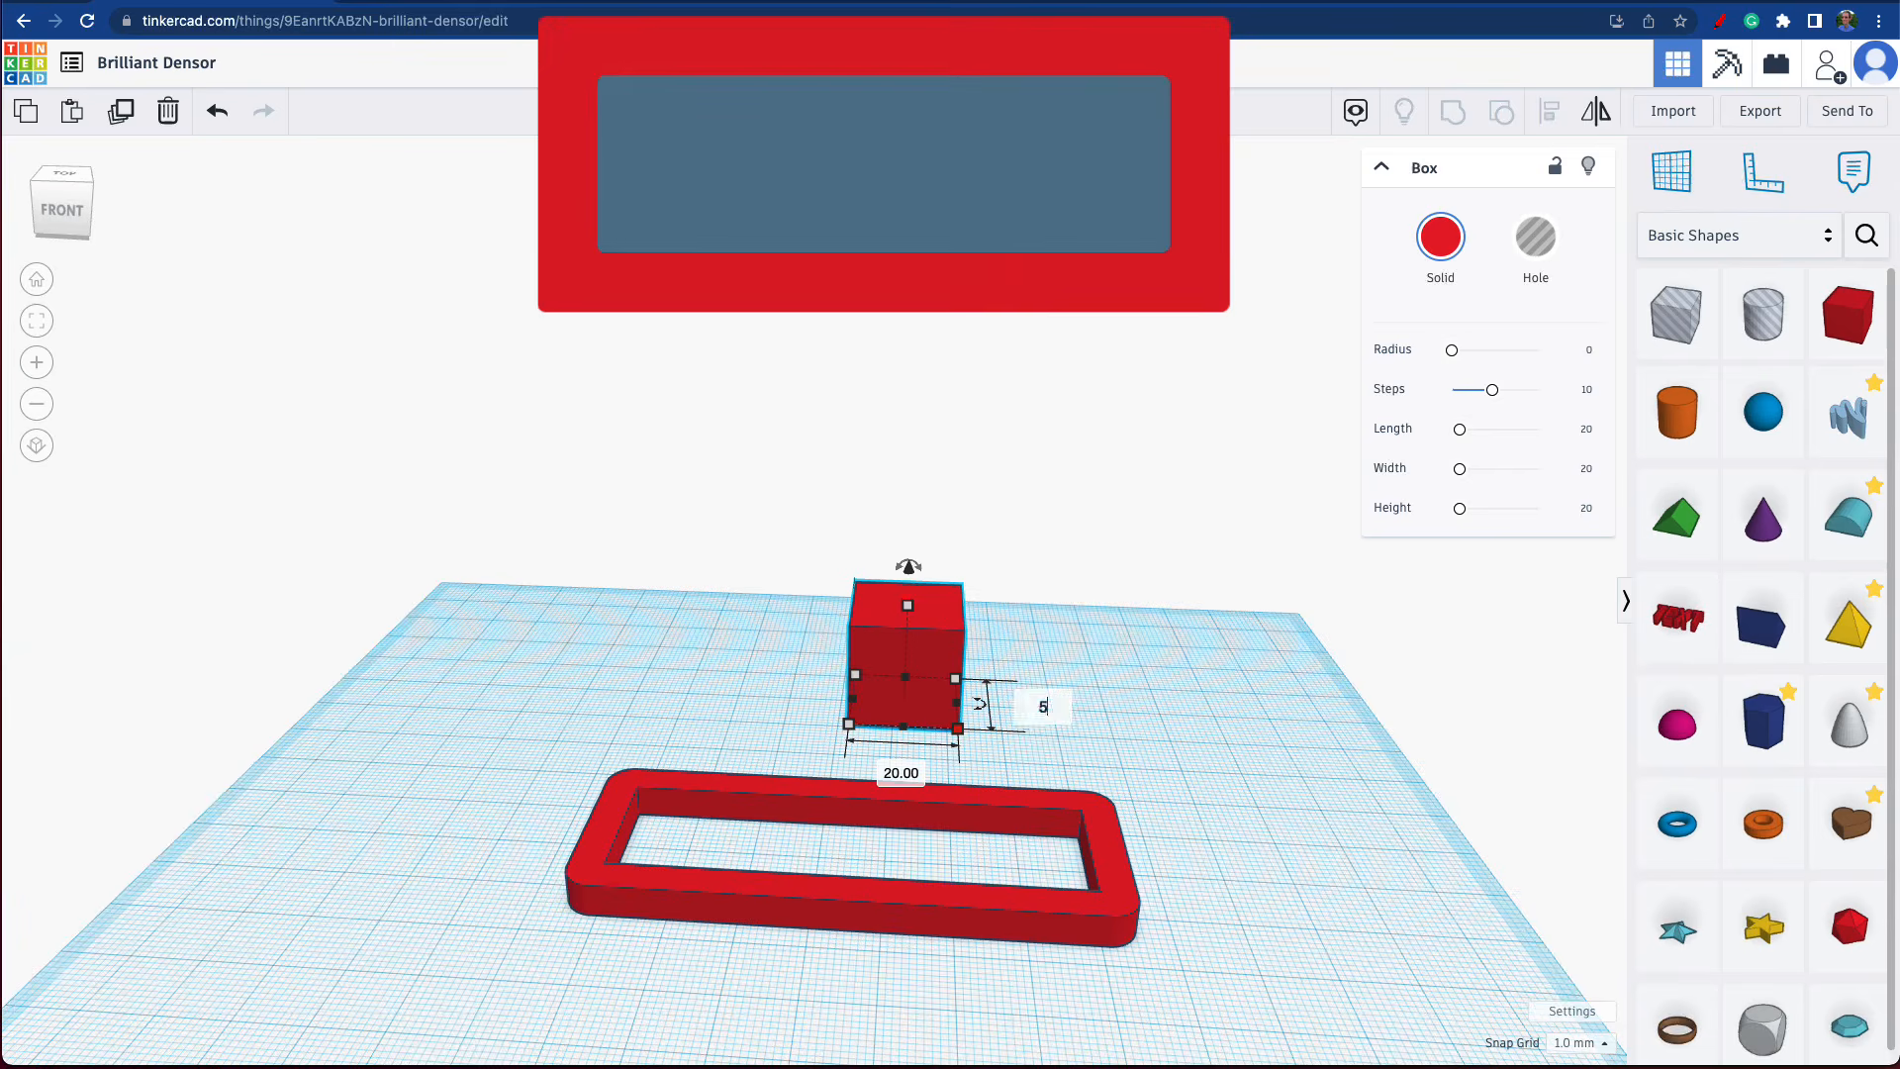
pyautogui.press('Return')
# Move the thin box onto the frame's front rail and set its height to 80 mm.
pyautogui.moveTo(904, 802); pyautogui.dragTo(897, 861)
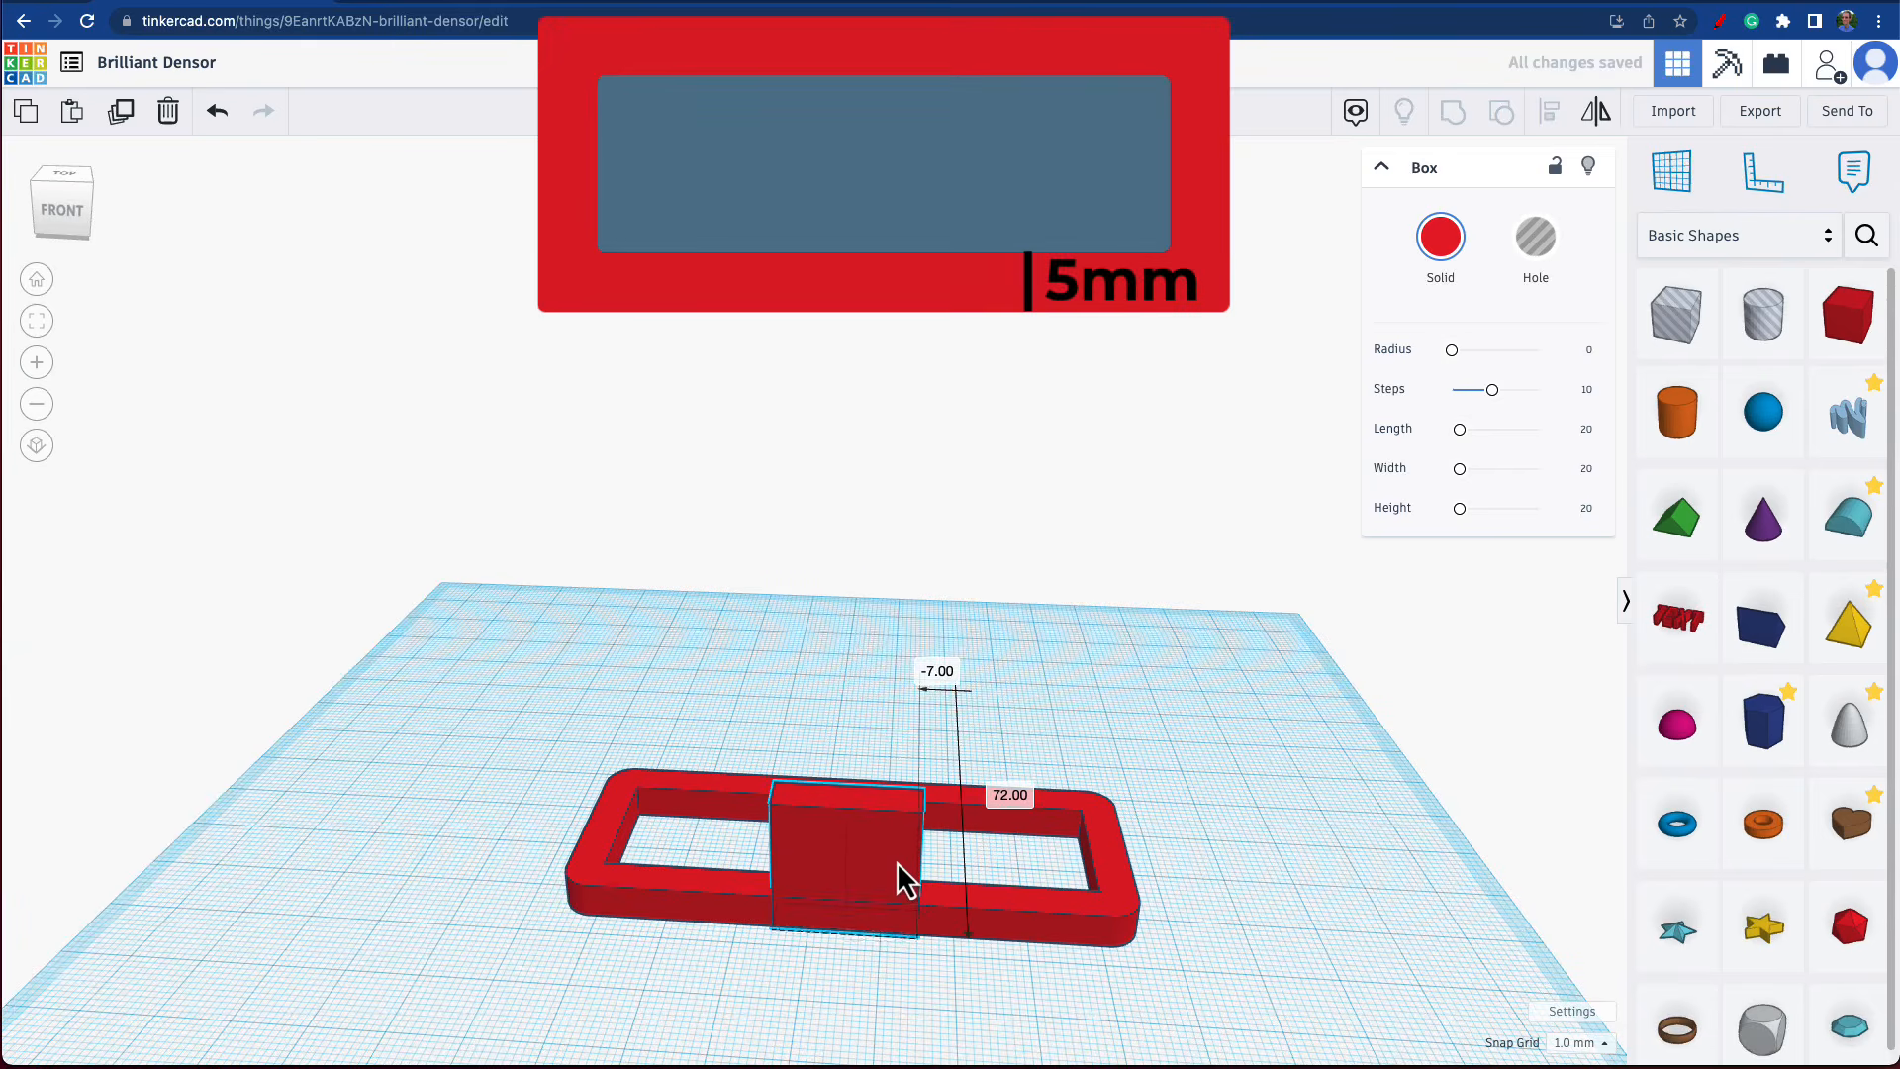
pyautogui.moveTo(967, 880); pyautogui.dragTo(911, 755, button='right')
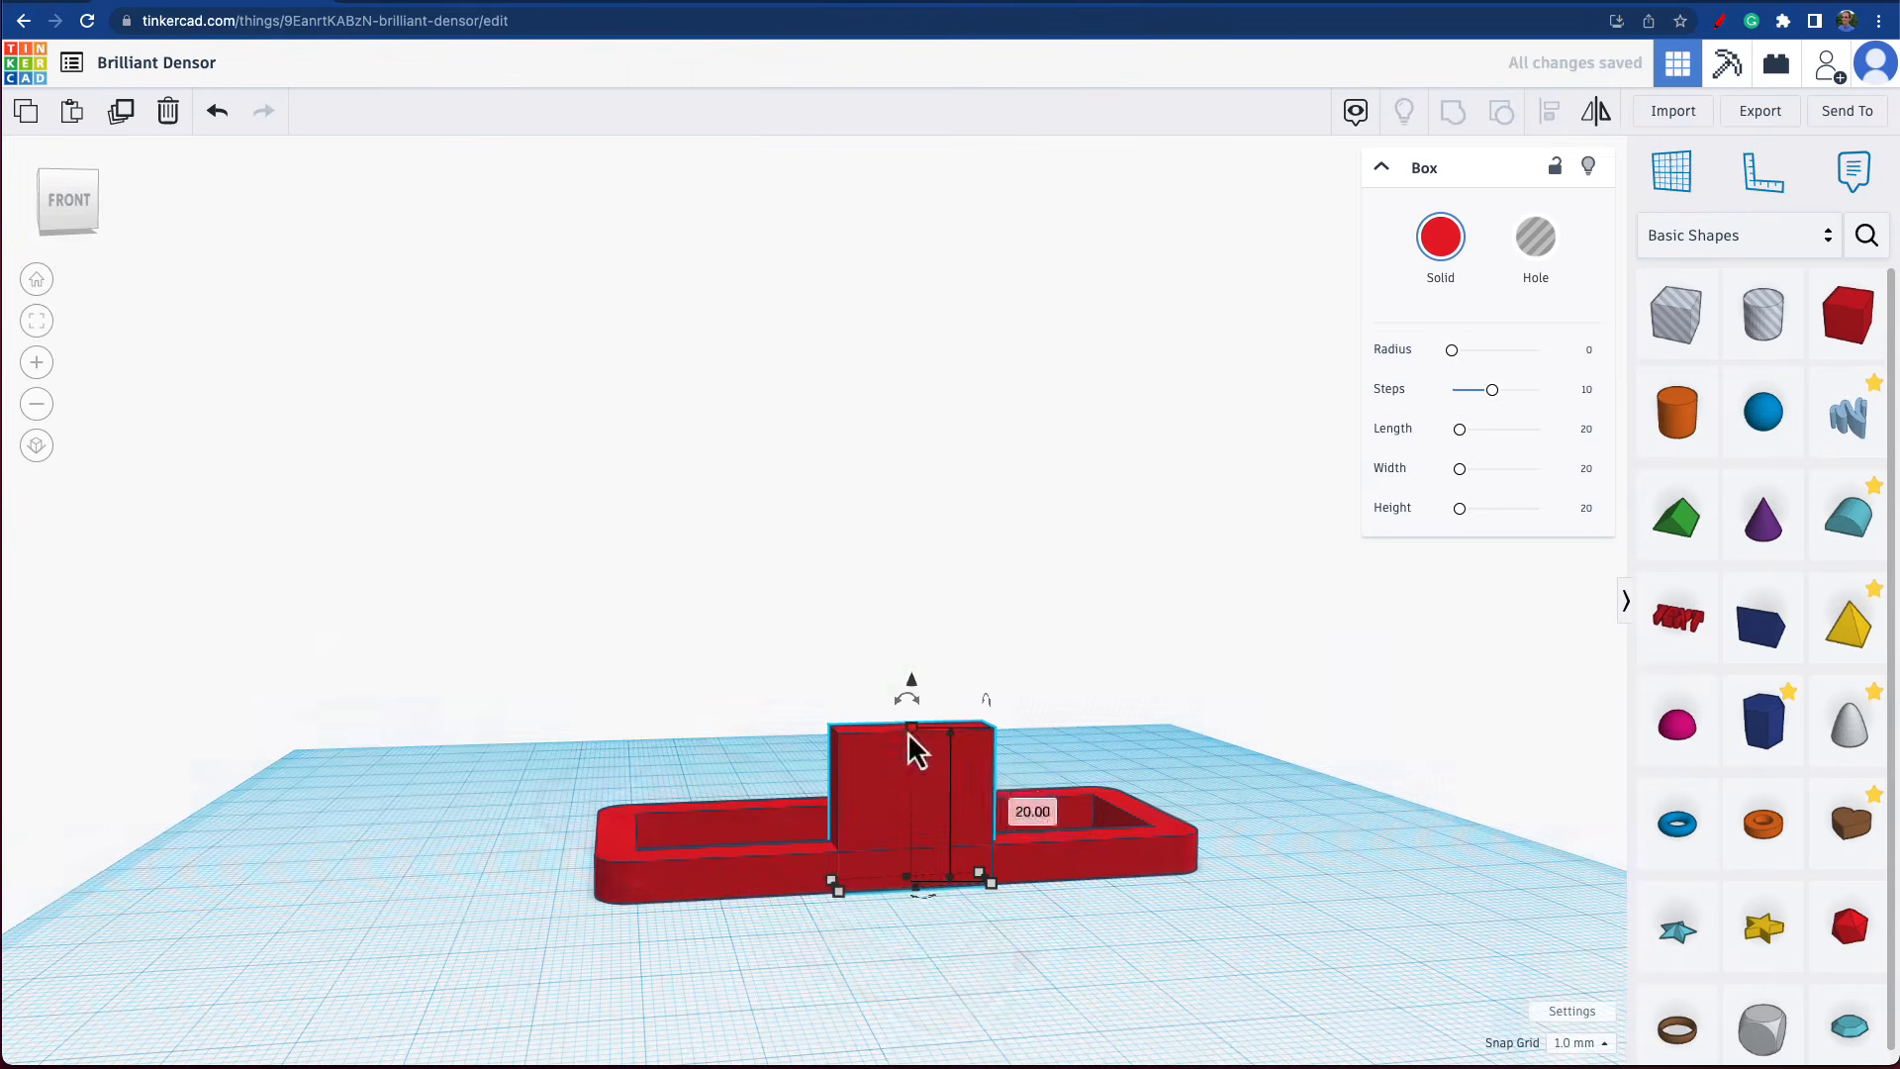
pyautogui.click(1019, 806)
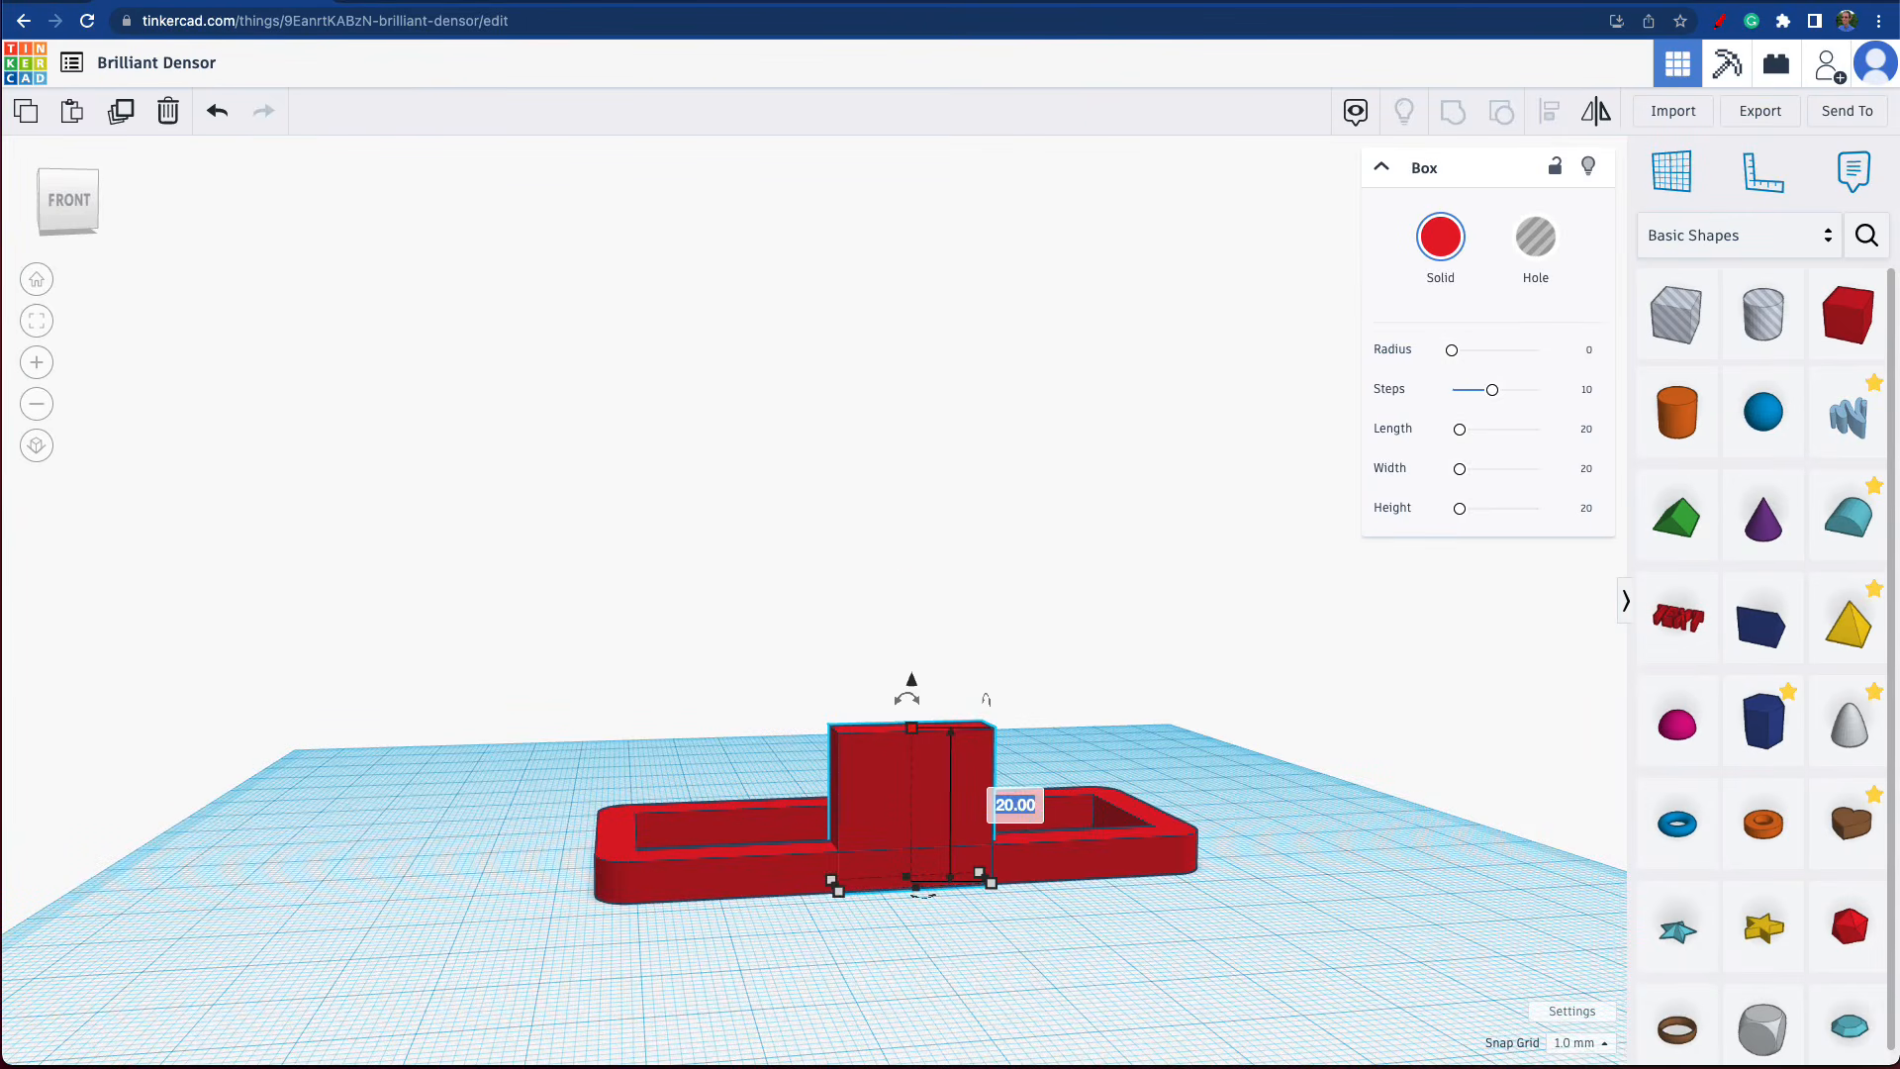
pyautogui.press('Return')
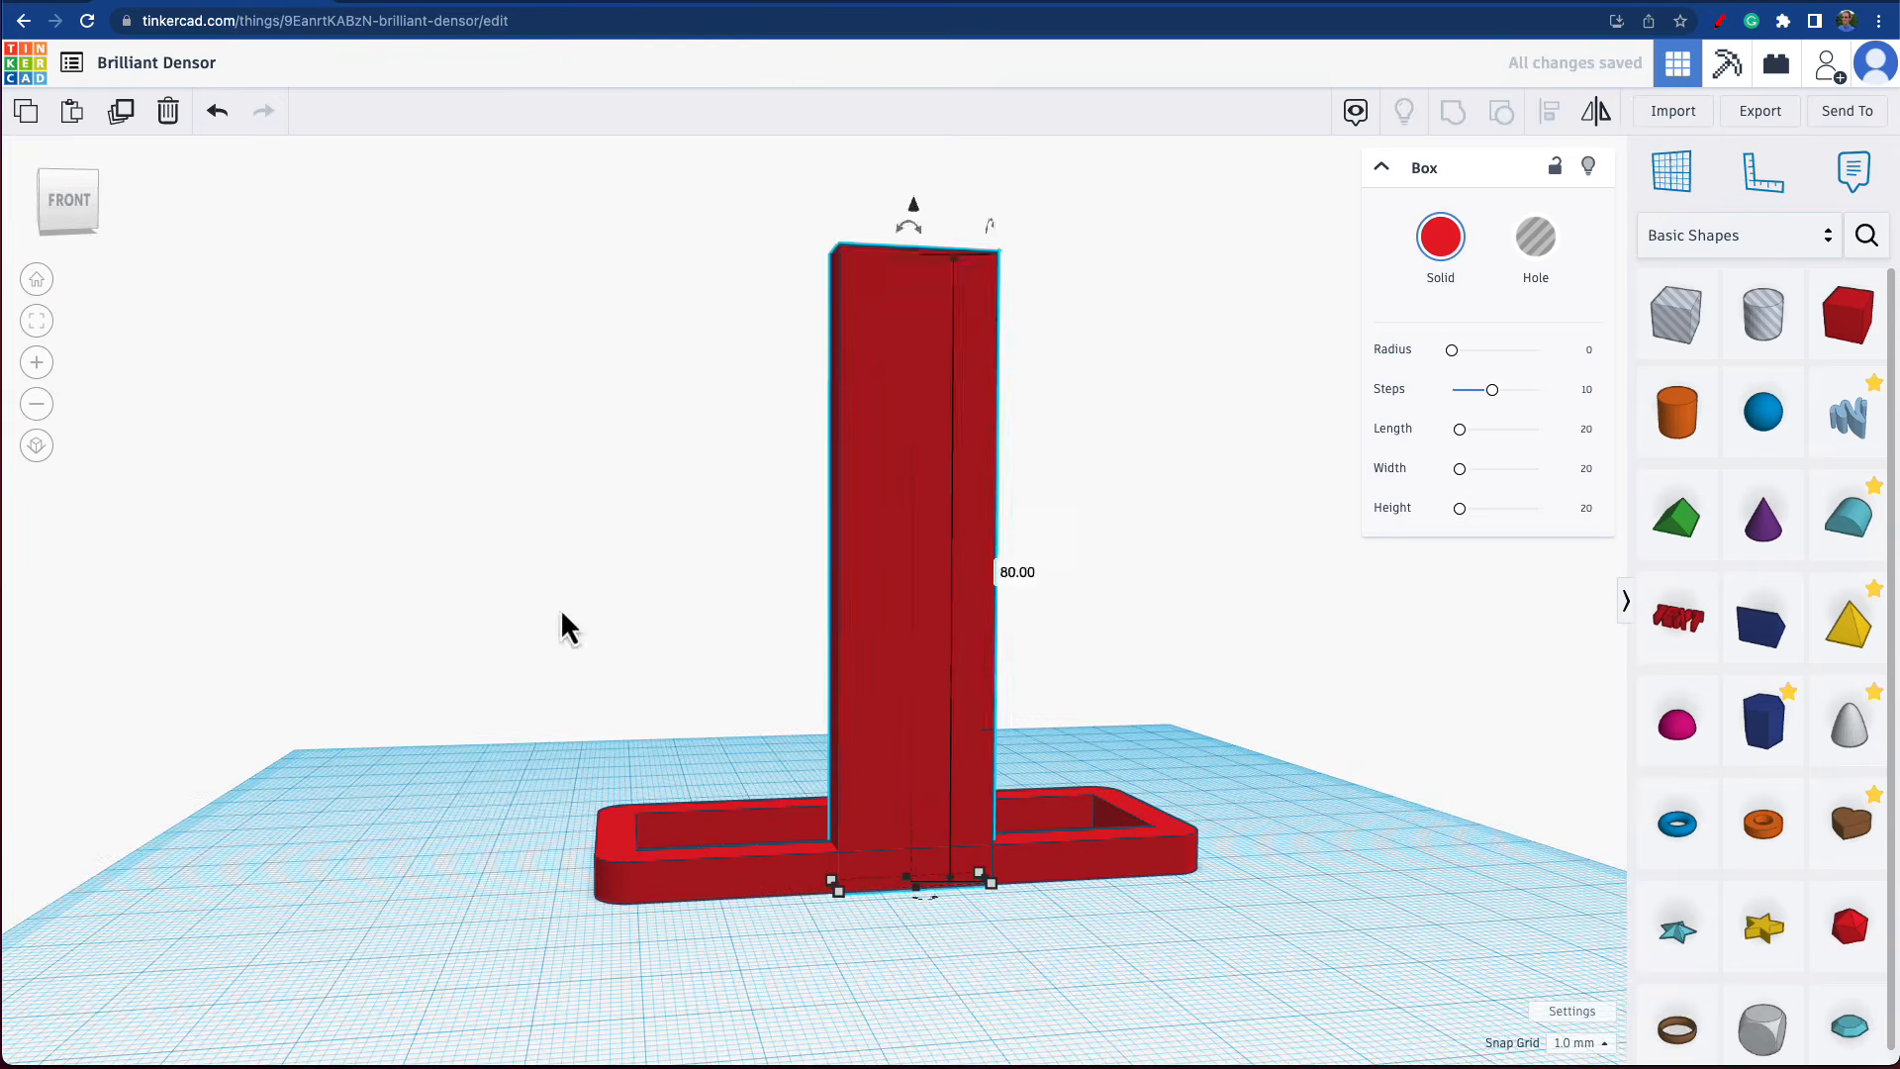
pyautogui.moveTo(562, 613); pyautogui.dragTo(620, 638, button='right')
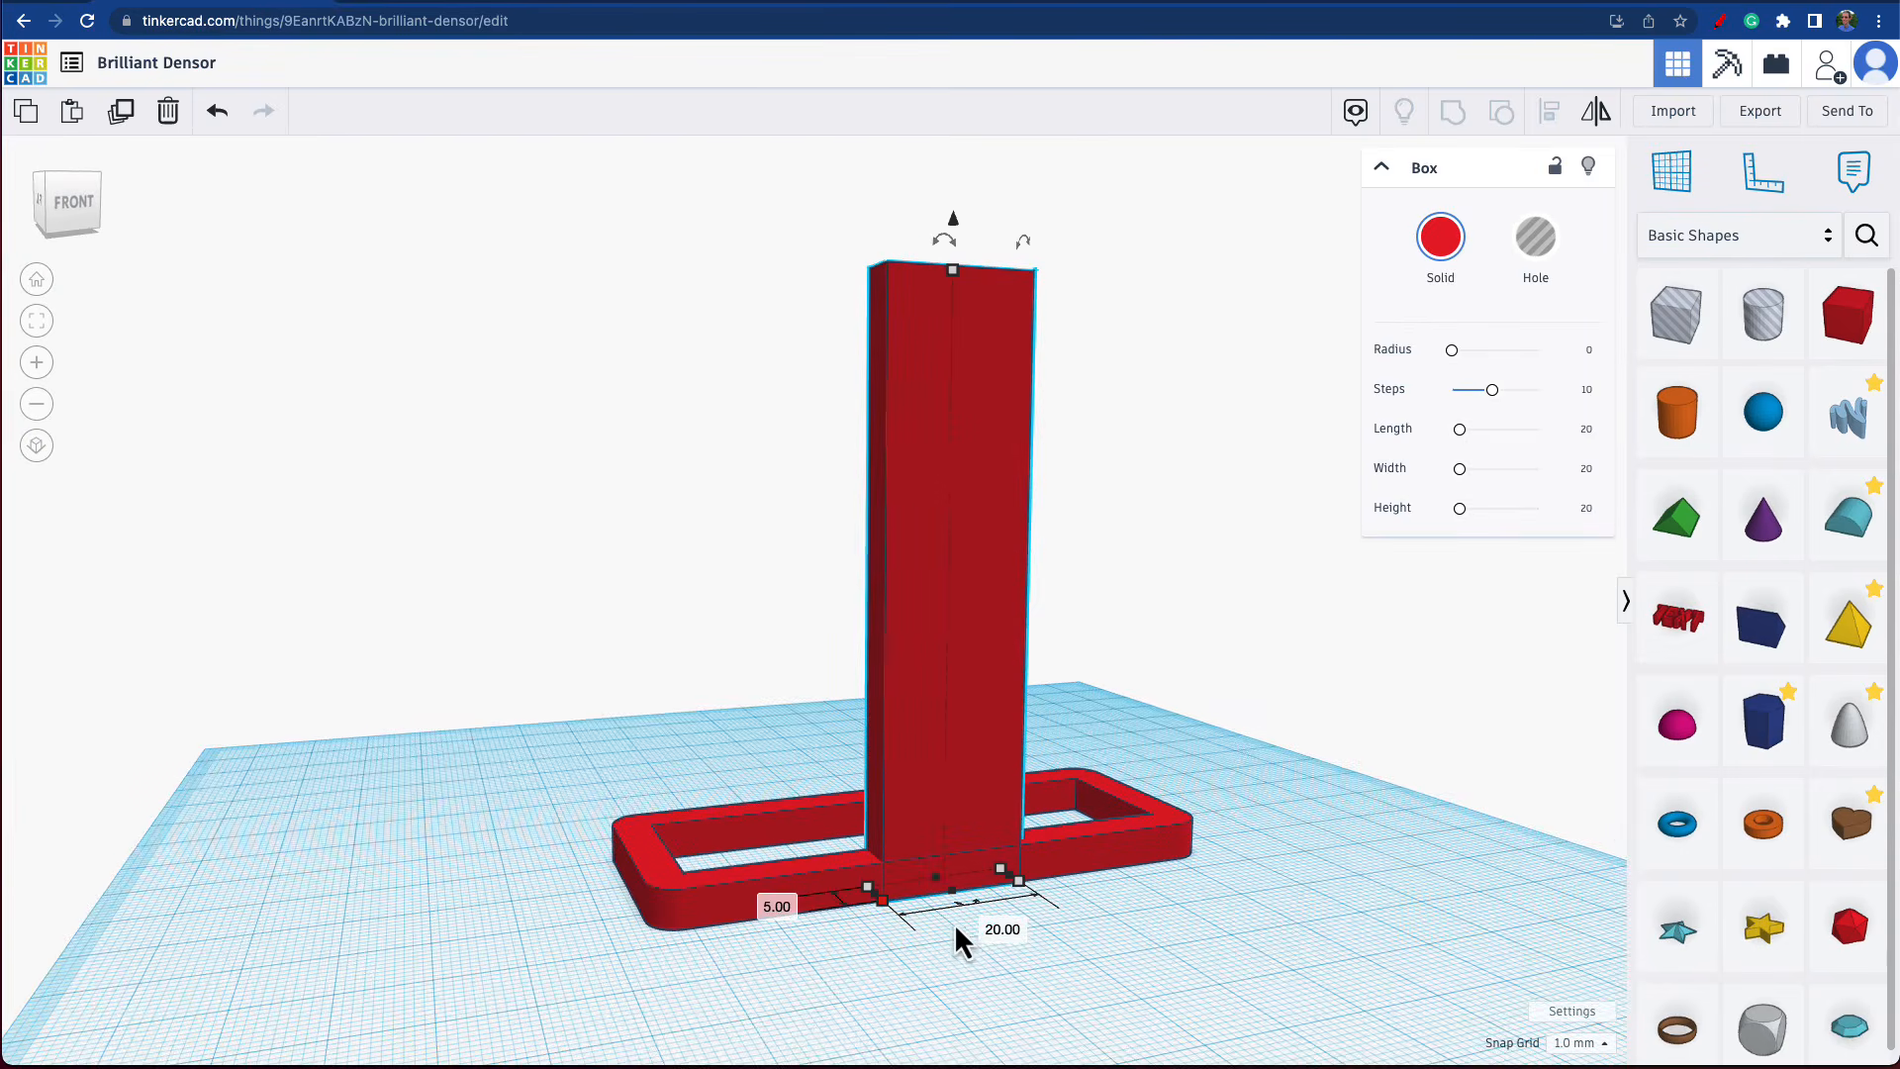
pyautogui.moveTo(370, 768)
pyautogui.mouseDown(button='right')
pyautogui.moveTo(520, 796)
pyautogui.moveTo(557, 779)
pyautogui.moveTo(381, 747)
pyautogui.mouseUp(button='right')
pyautogui.moveTo(1039, 244); pyautogui.dragTo(1027, 279, button='right')
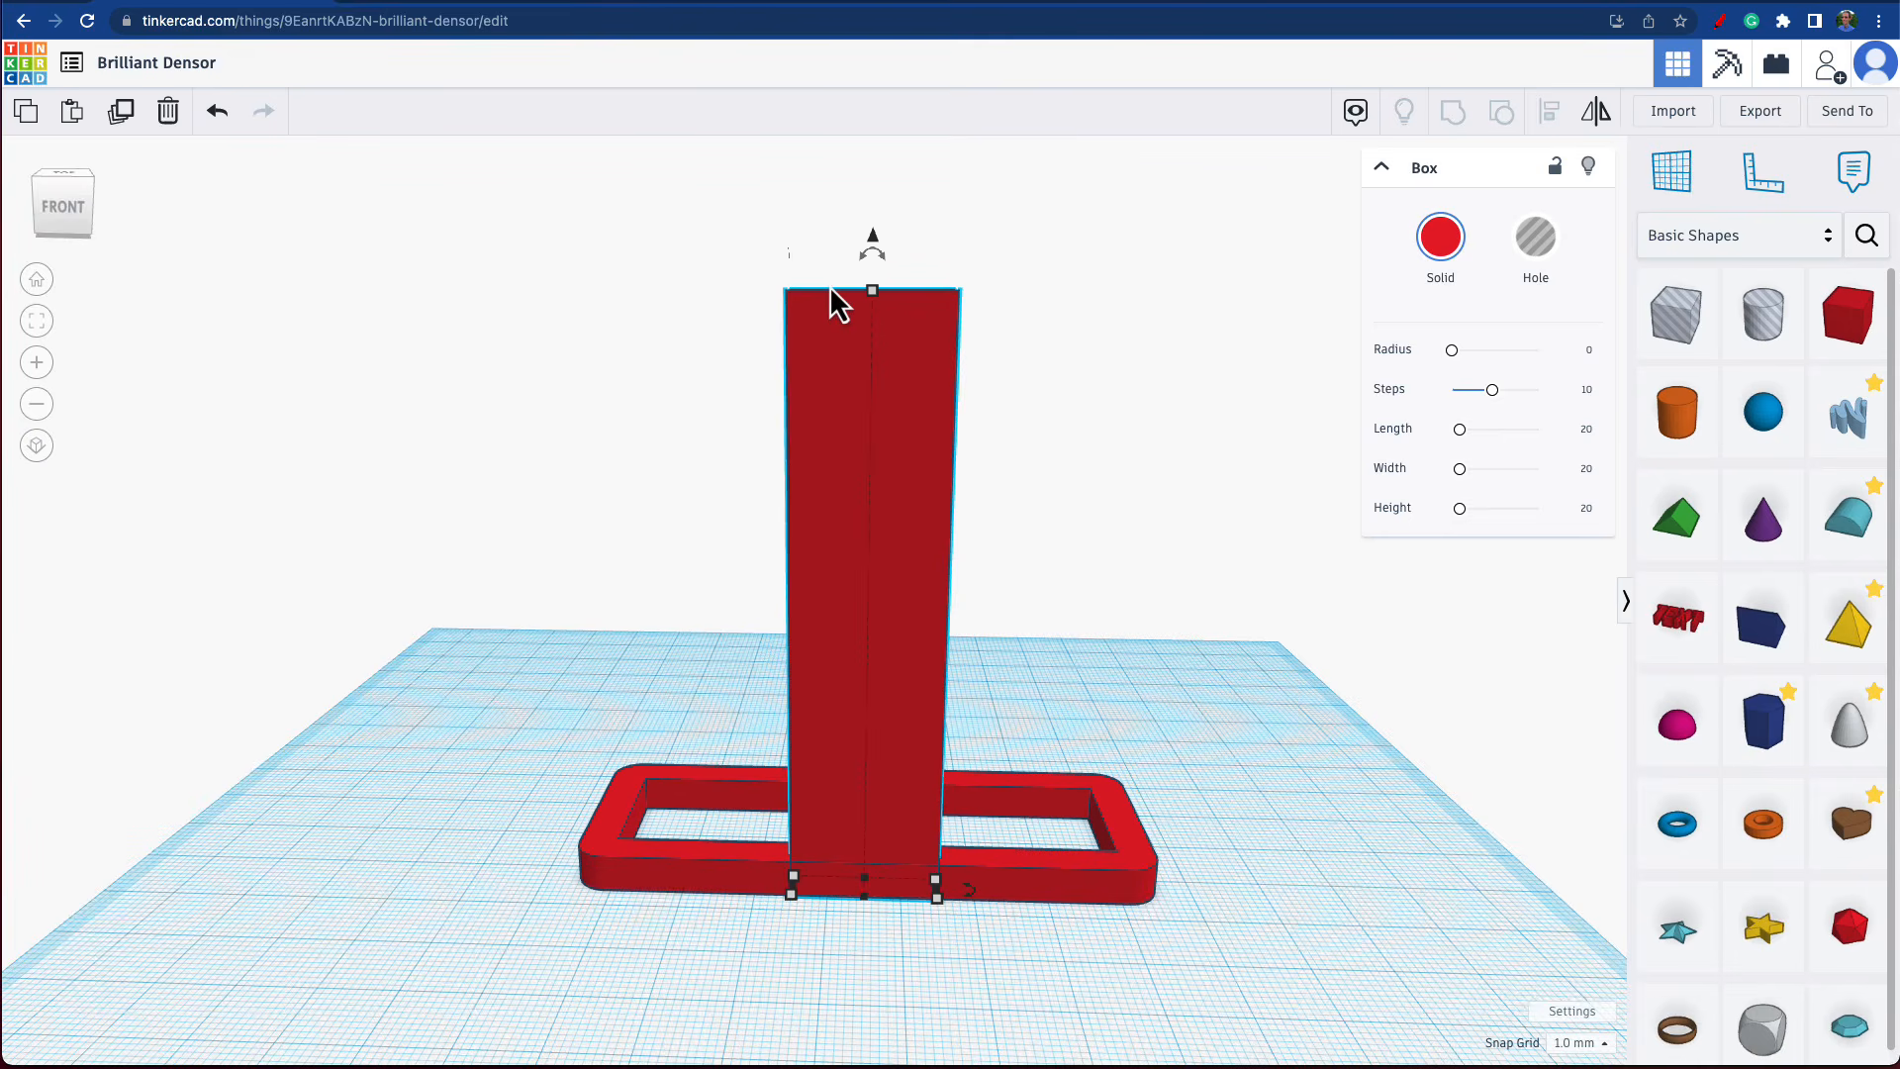
pyautogui.click(1256, 425)
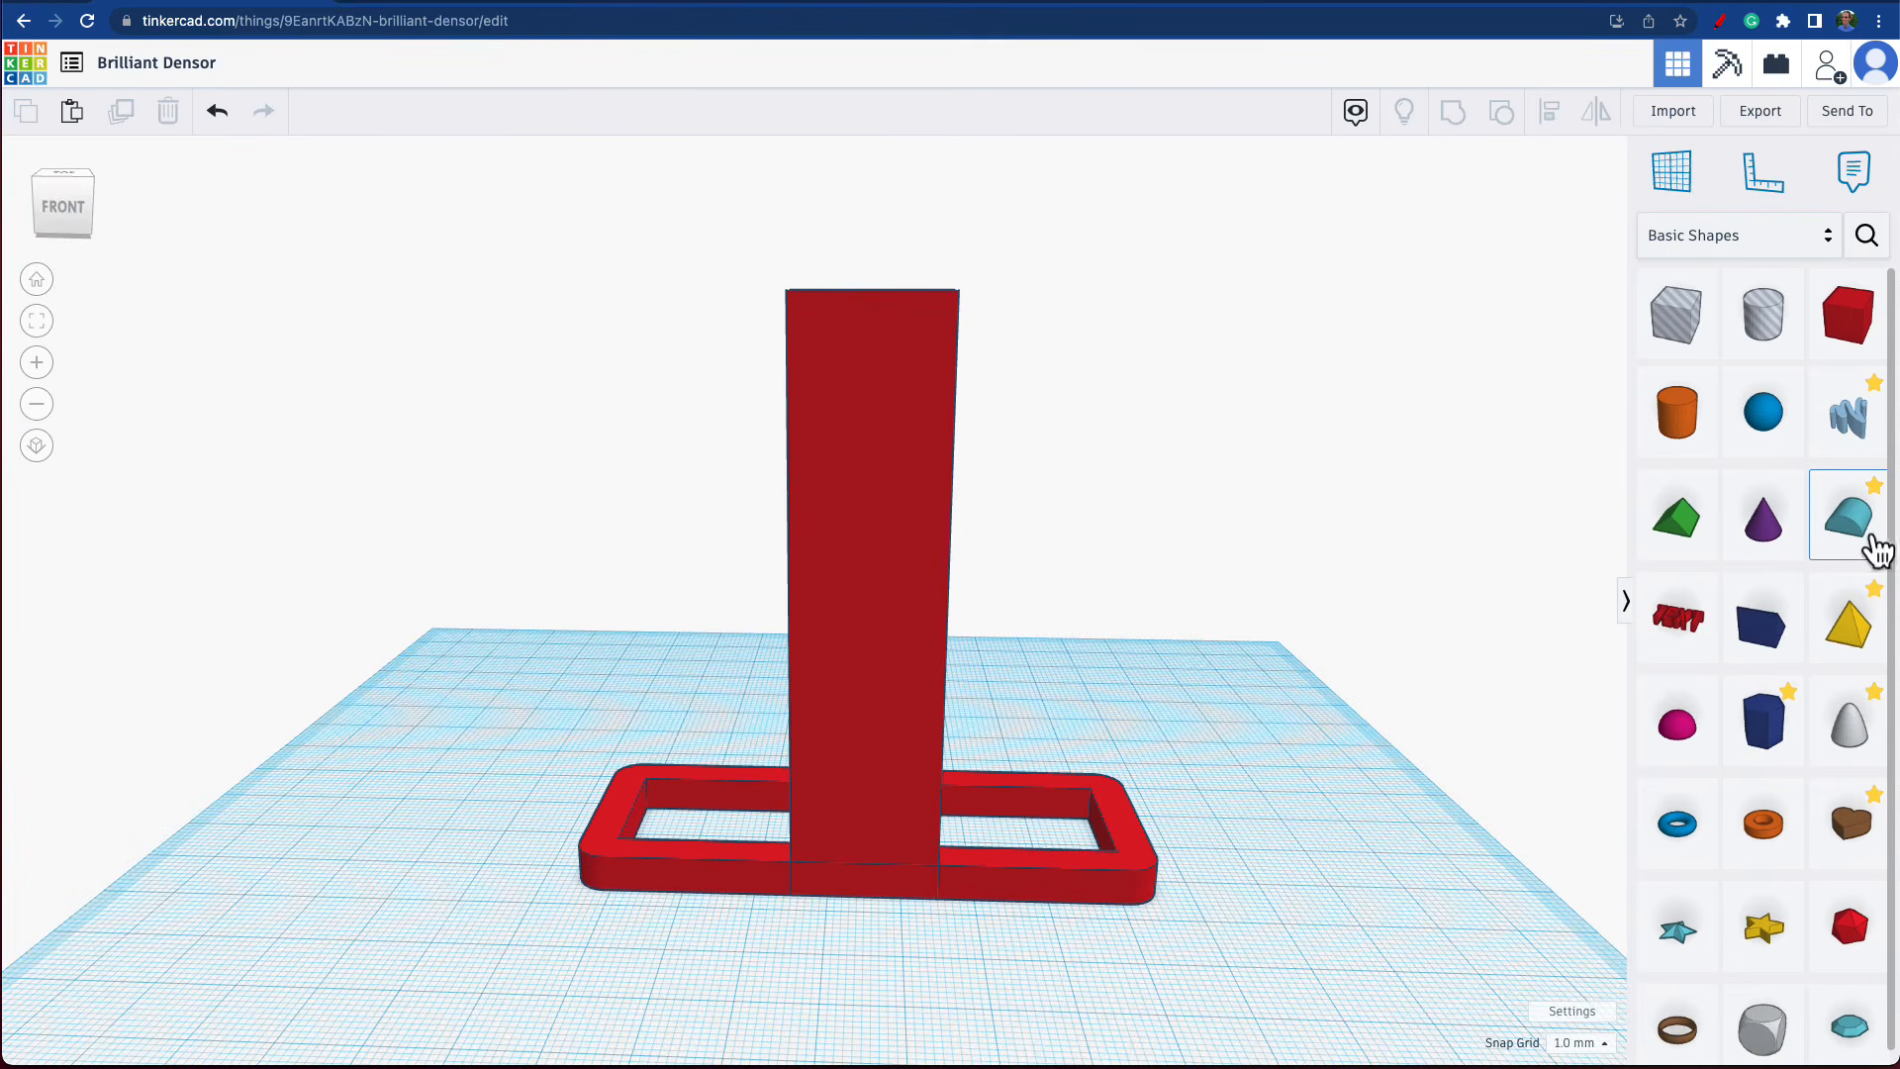
pyautogui.moveTo(1773, 560); pyautogui.dragTo(1296, 661)
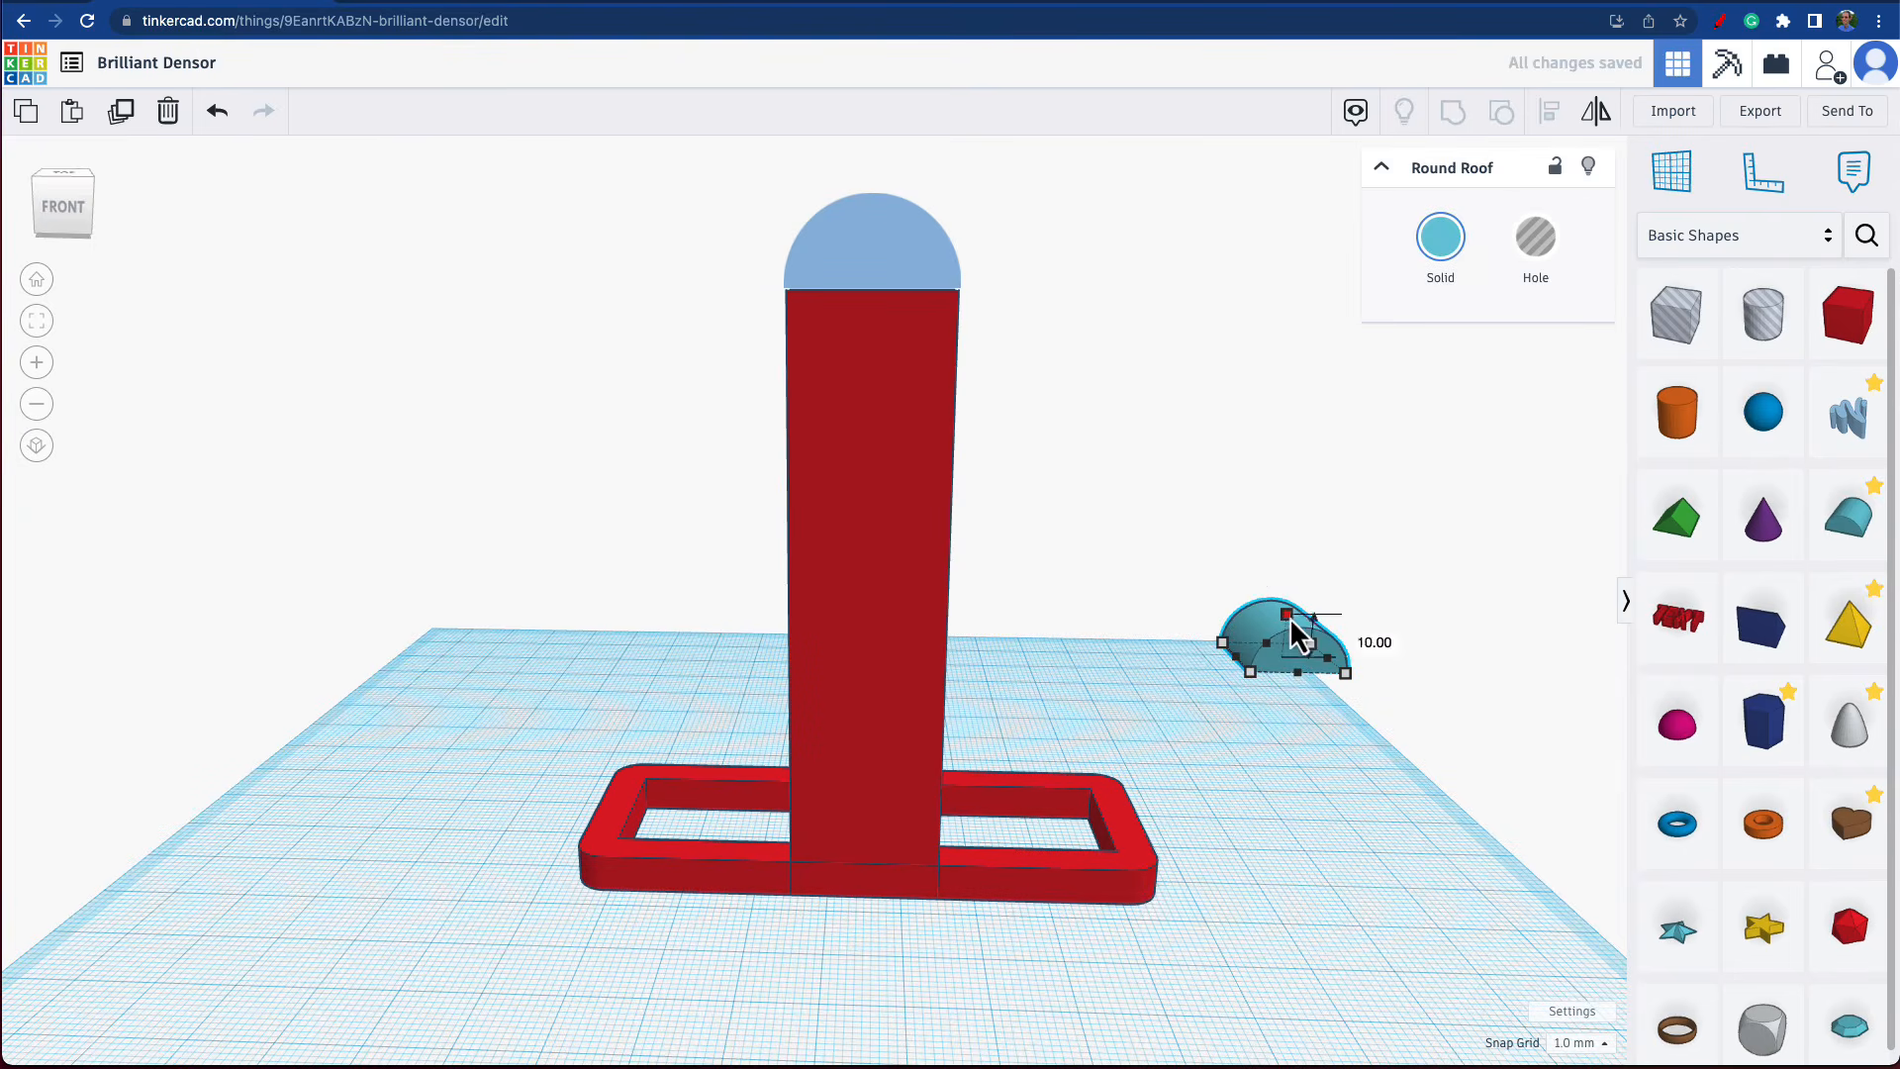
pyautogui.moveTo(1287, 614); pyautogui.dragTo(1290, 595)
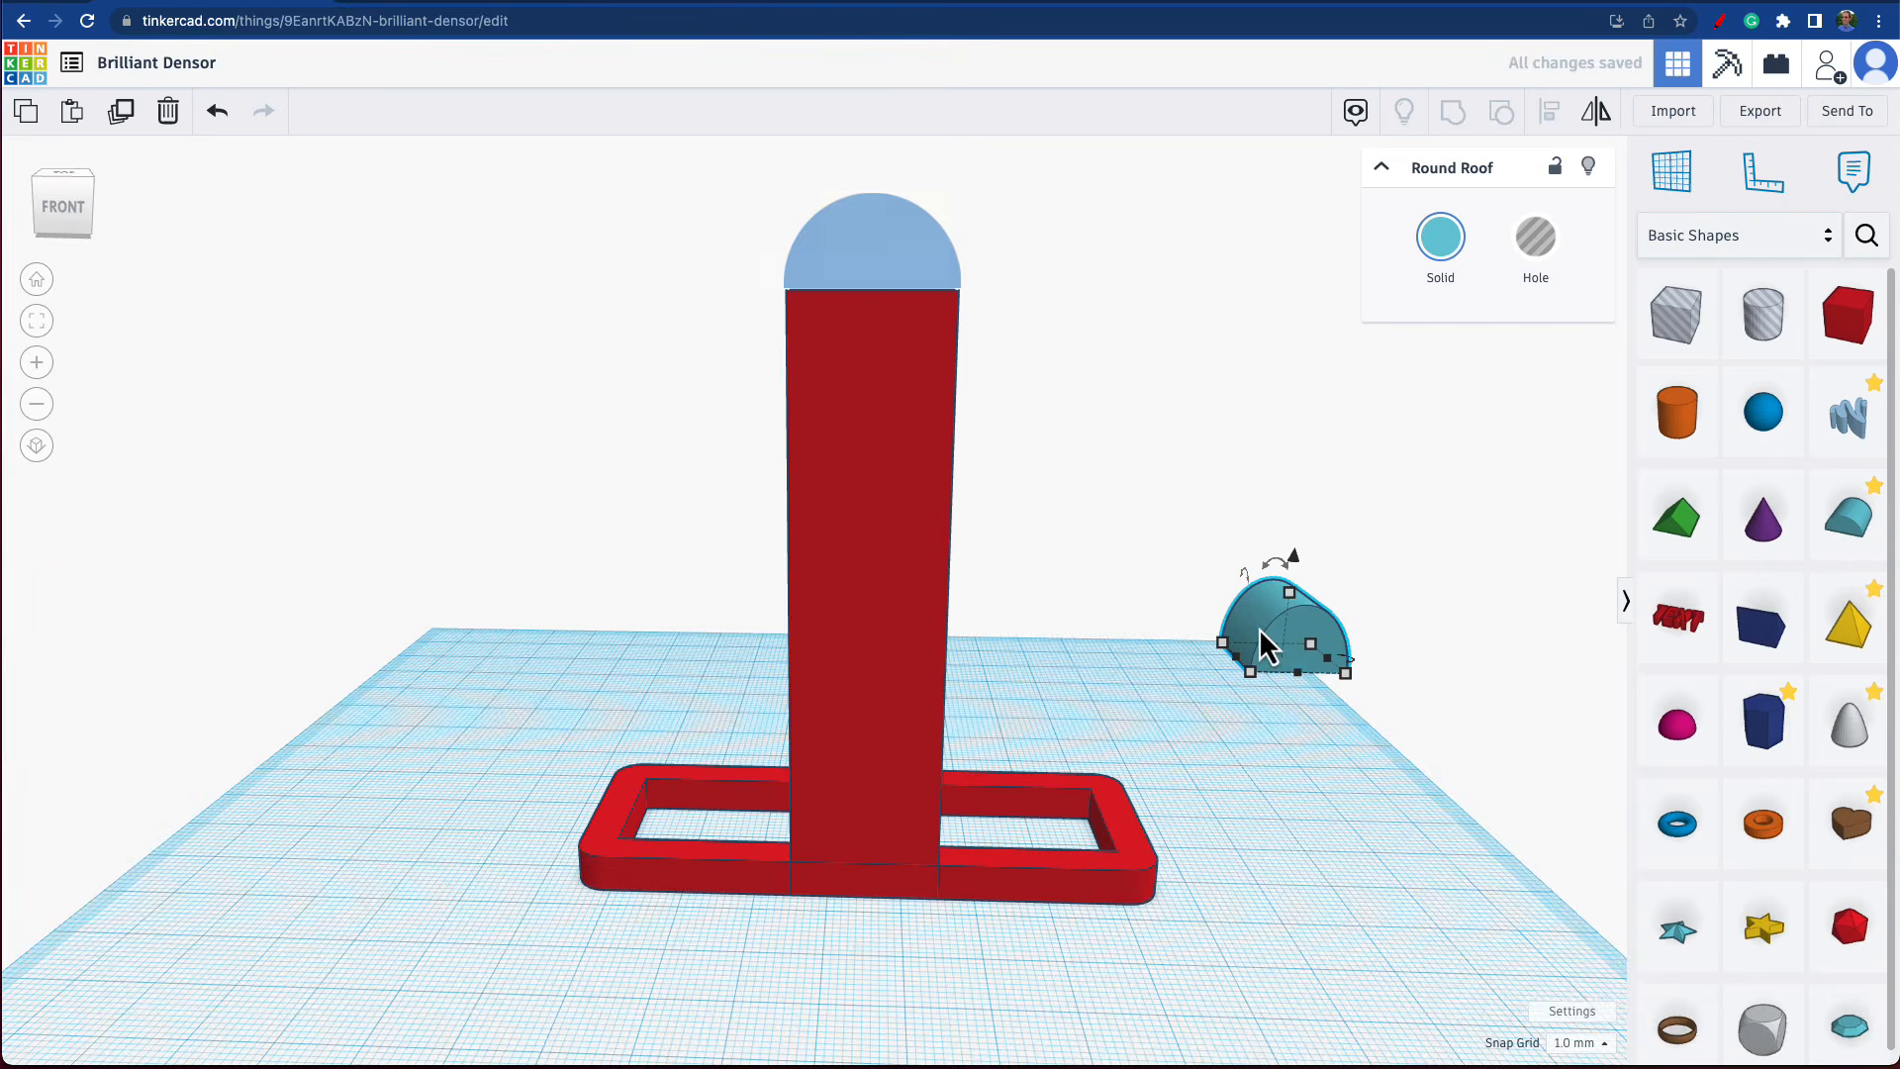
pyautogui.press('Delete')
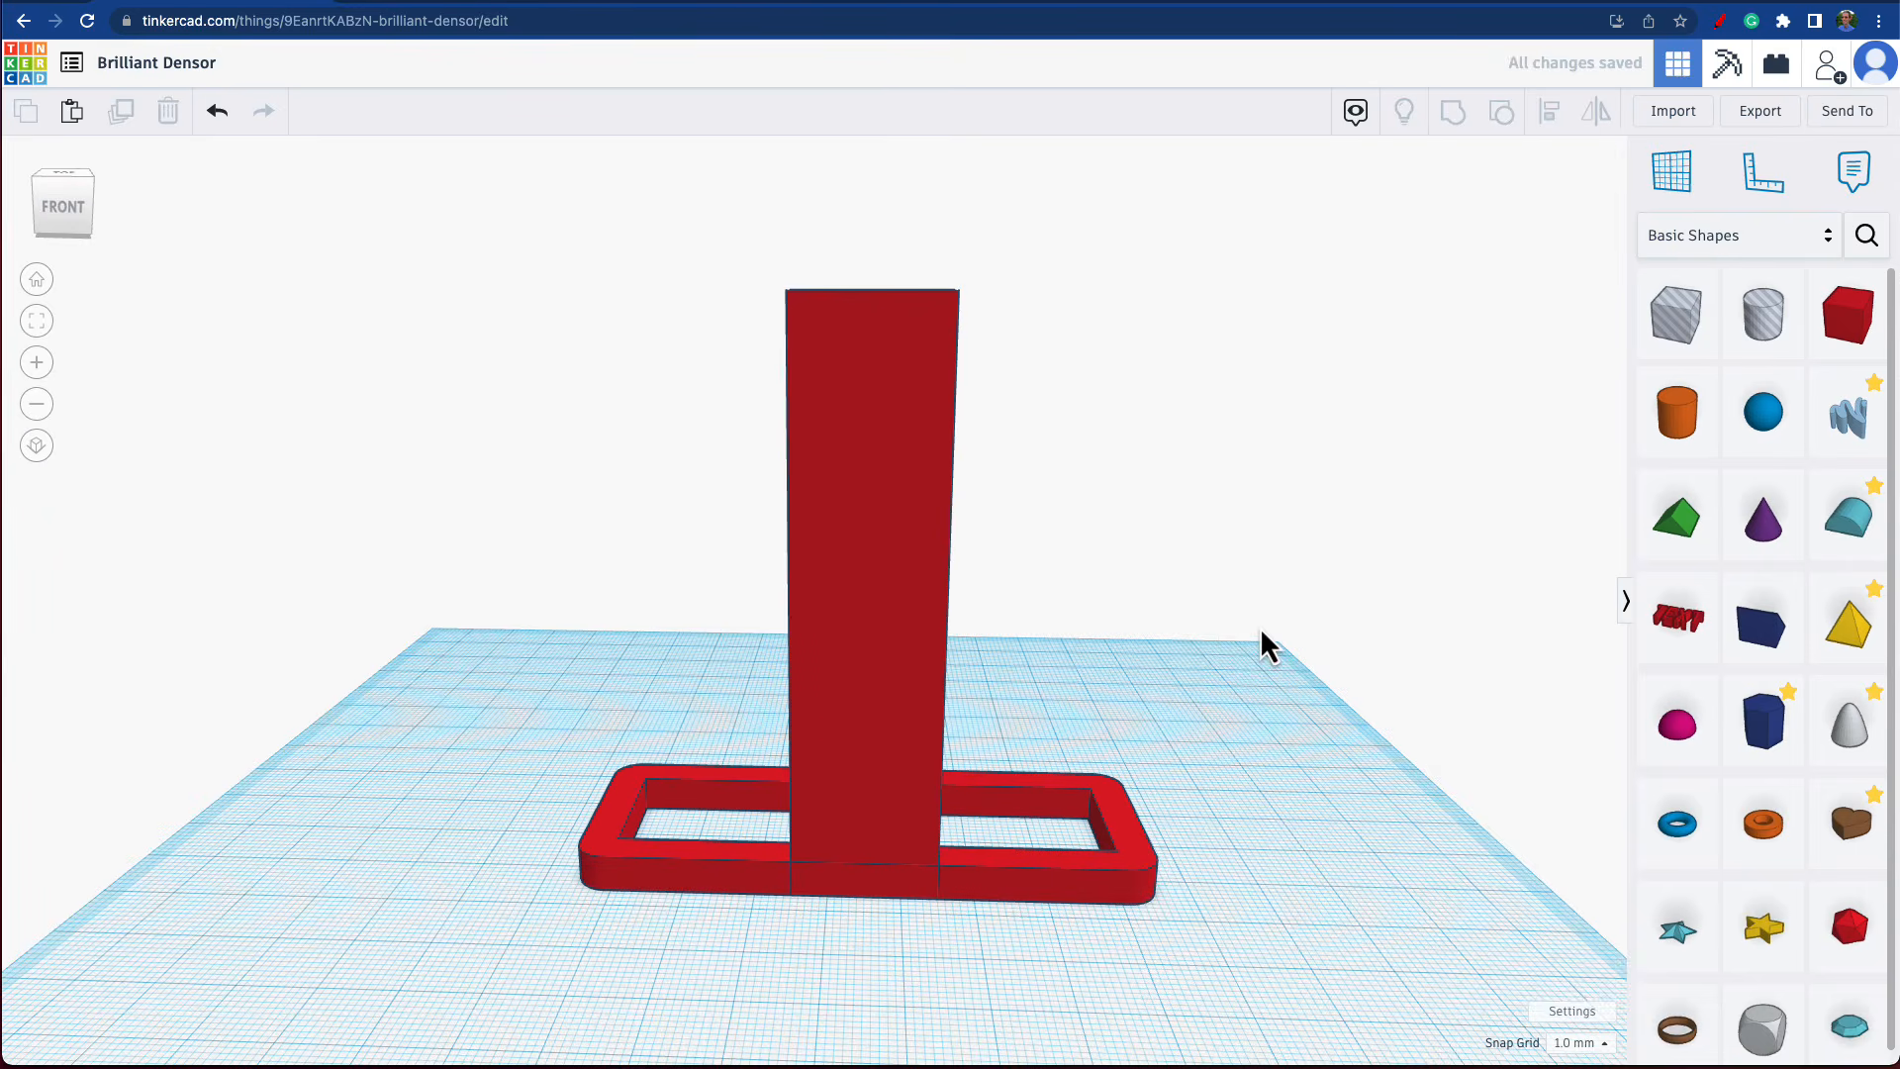
# Bring up the Favorites shapes and set a temporary workplane on the front face of the upright.
pyautogui.moveTo(1298, 636); pyautogui.dragTo(1125, 653, button='right')
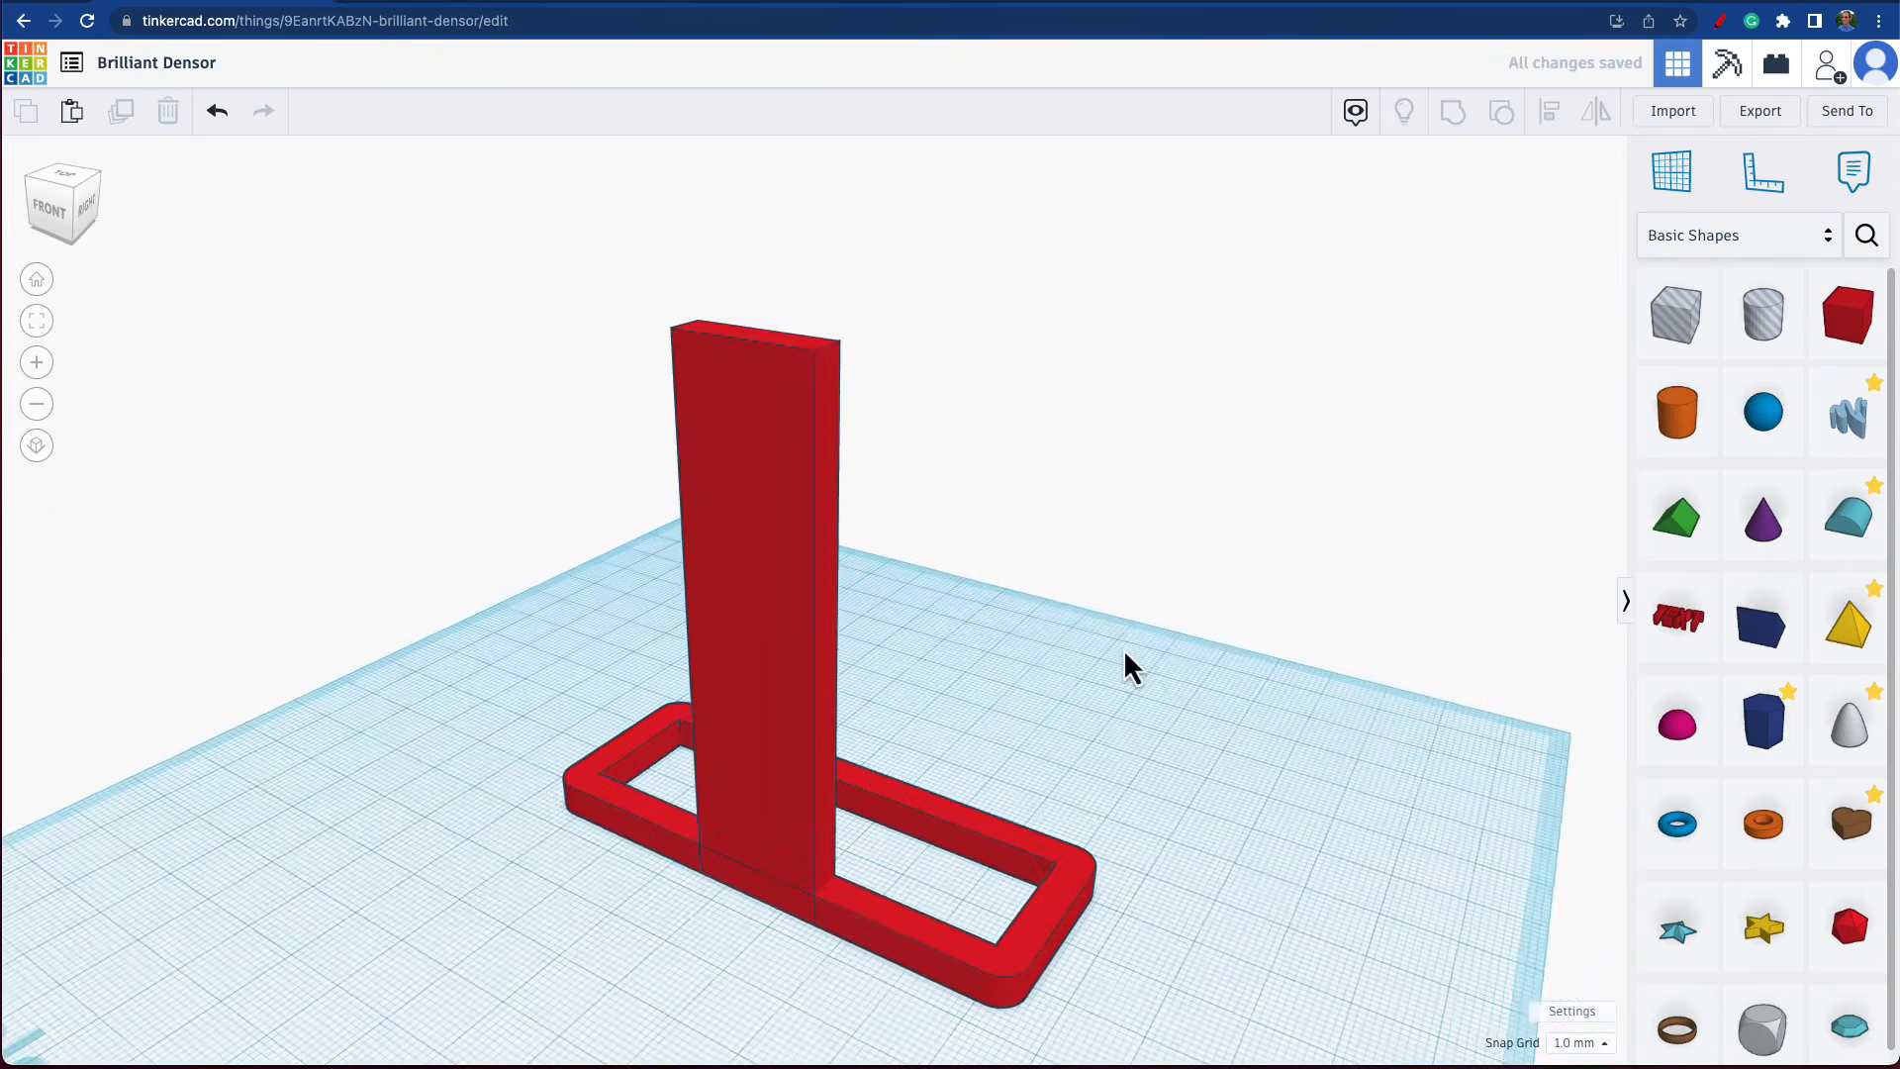
pyautogui.click(1725, 255)
pyautogui.click(1722, 259)
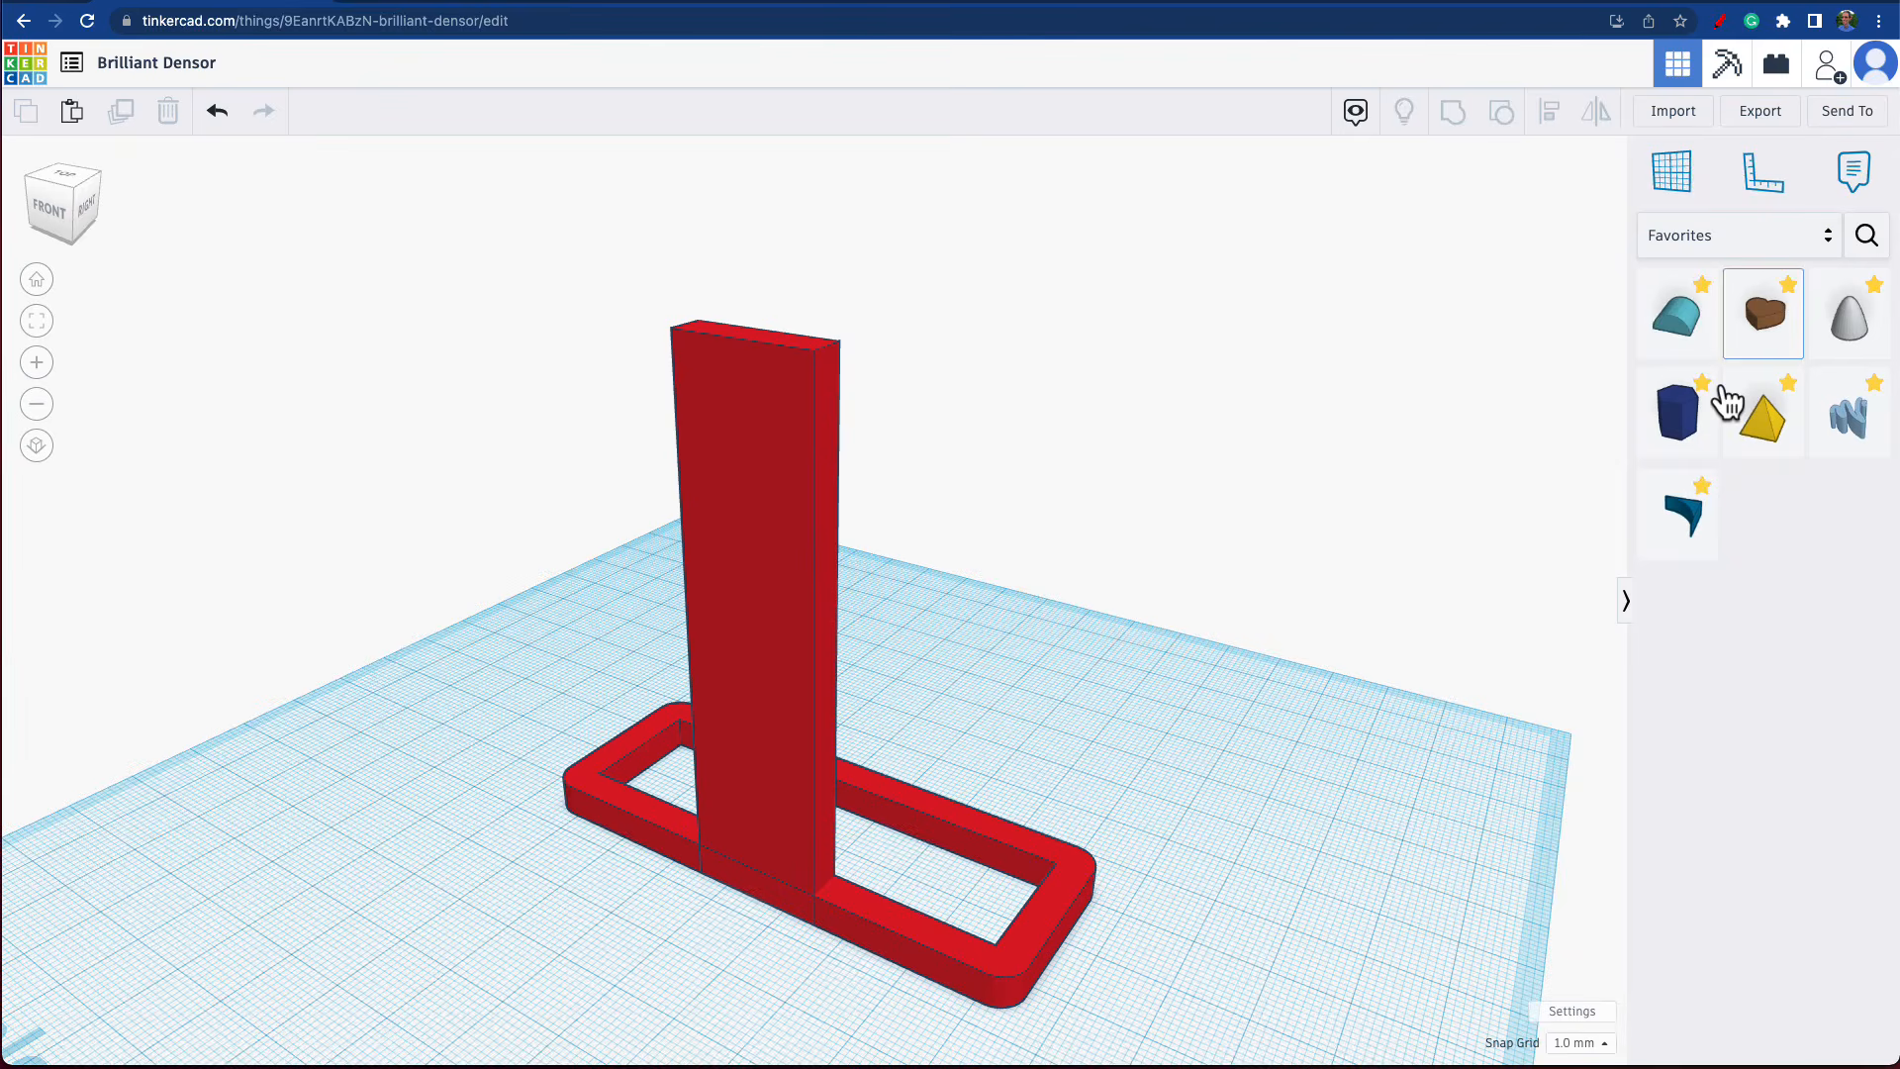
pyautogui.click(1674, 190)
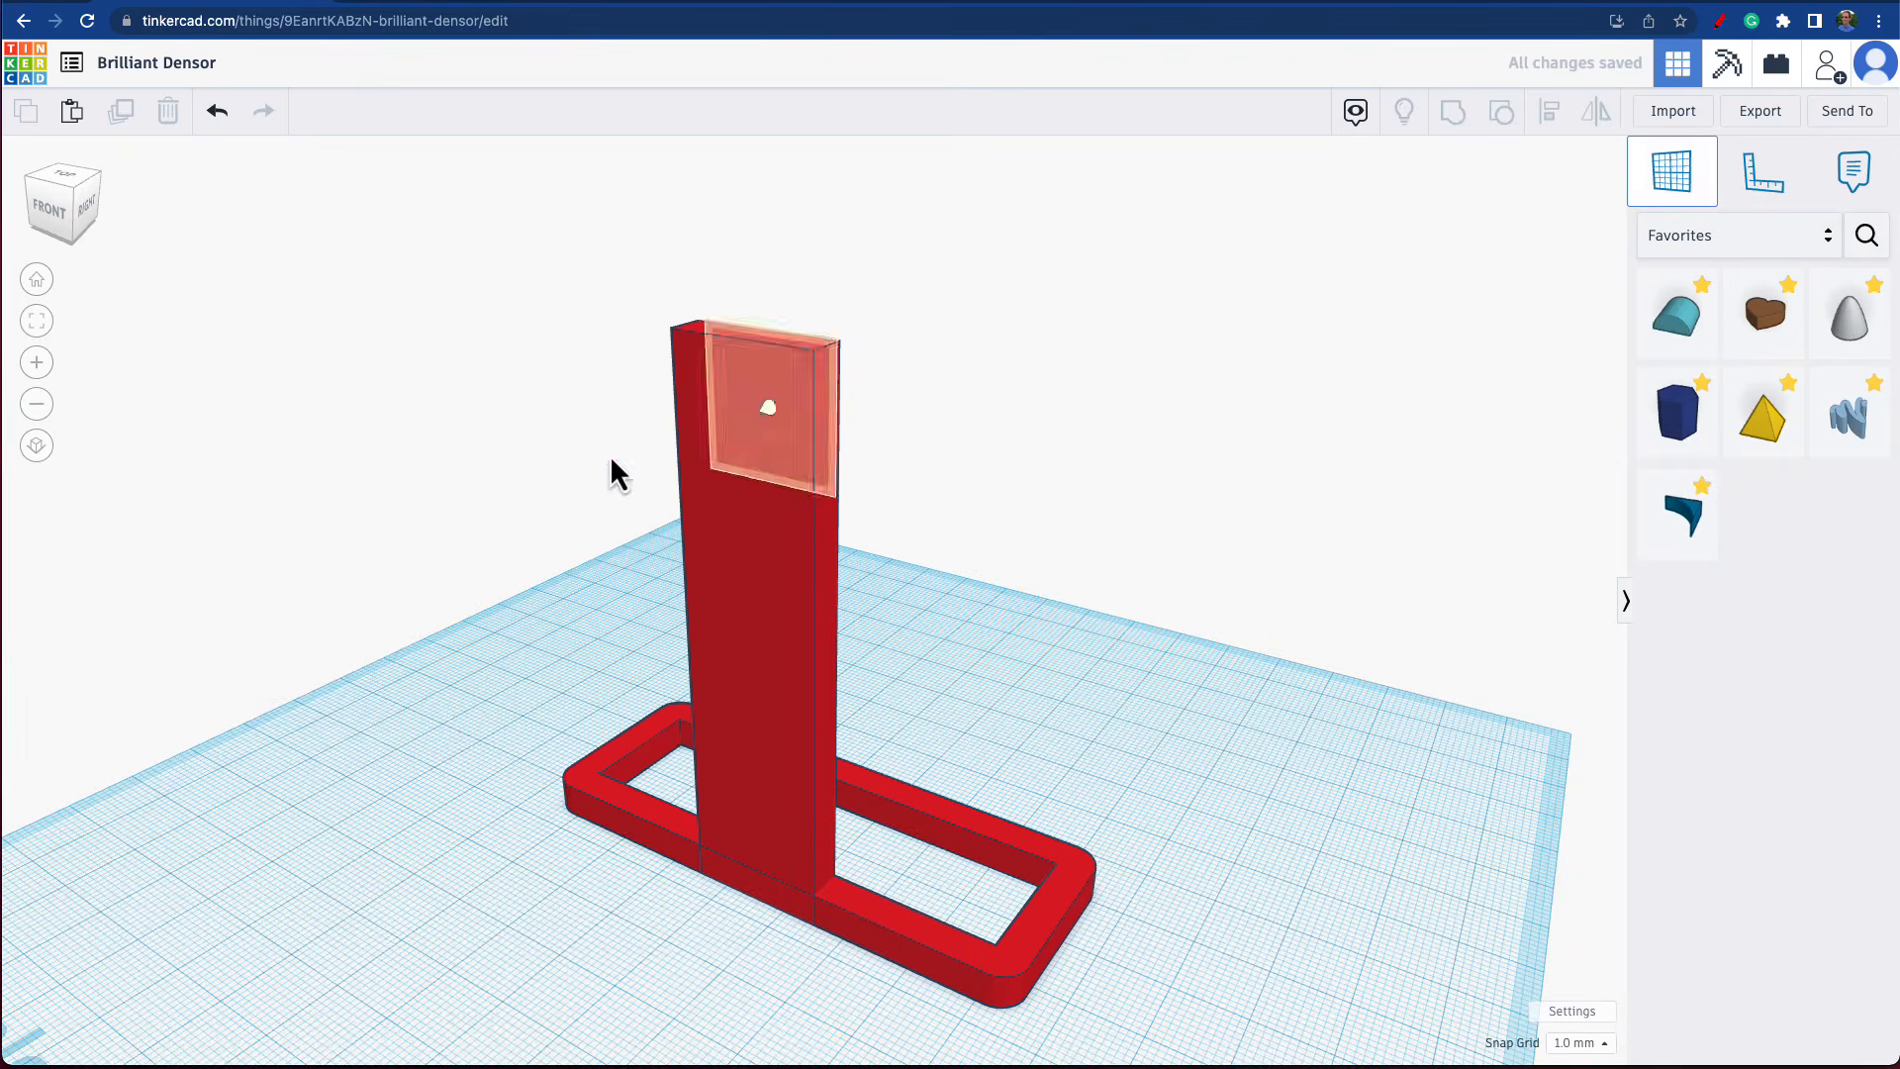
pyautogui.click(760, 411)
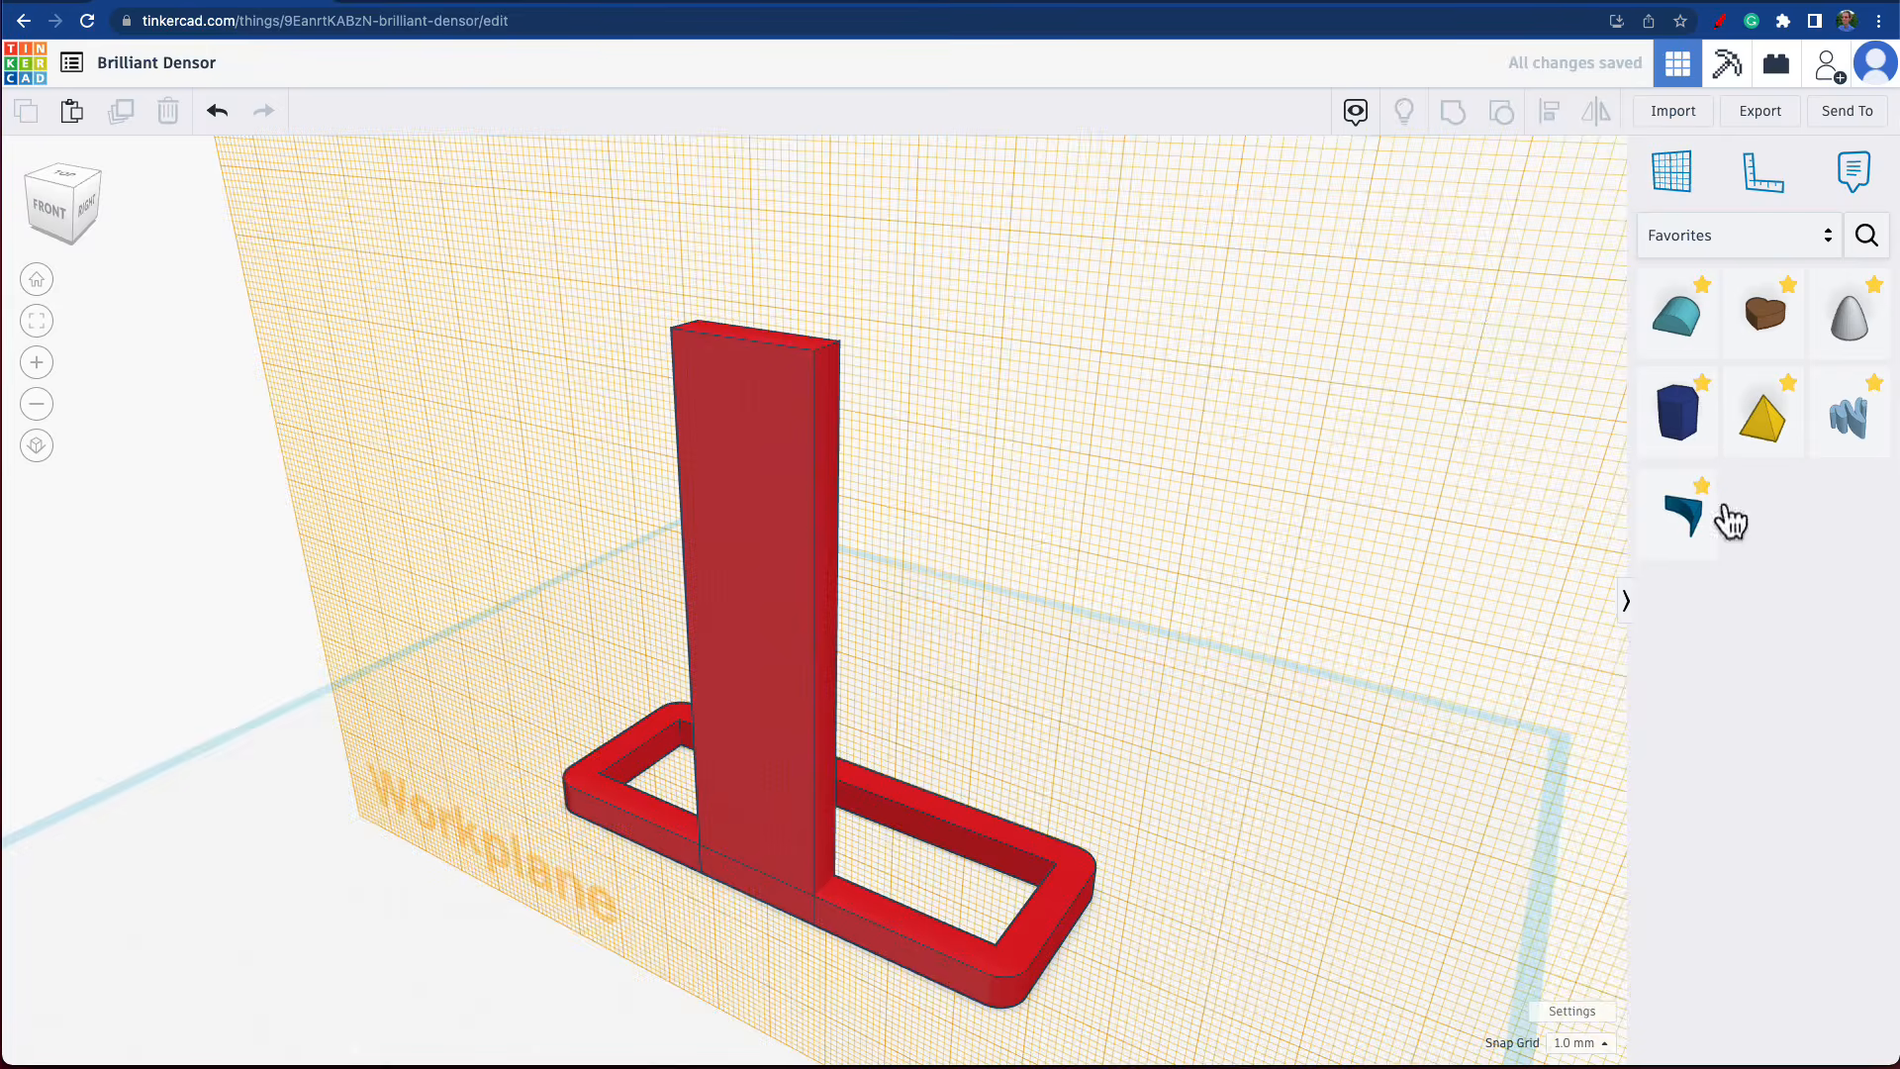
# Place a MetaFillet on the new workplane near the upright's upper right corner.
pyautogui.click(1688, 531)
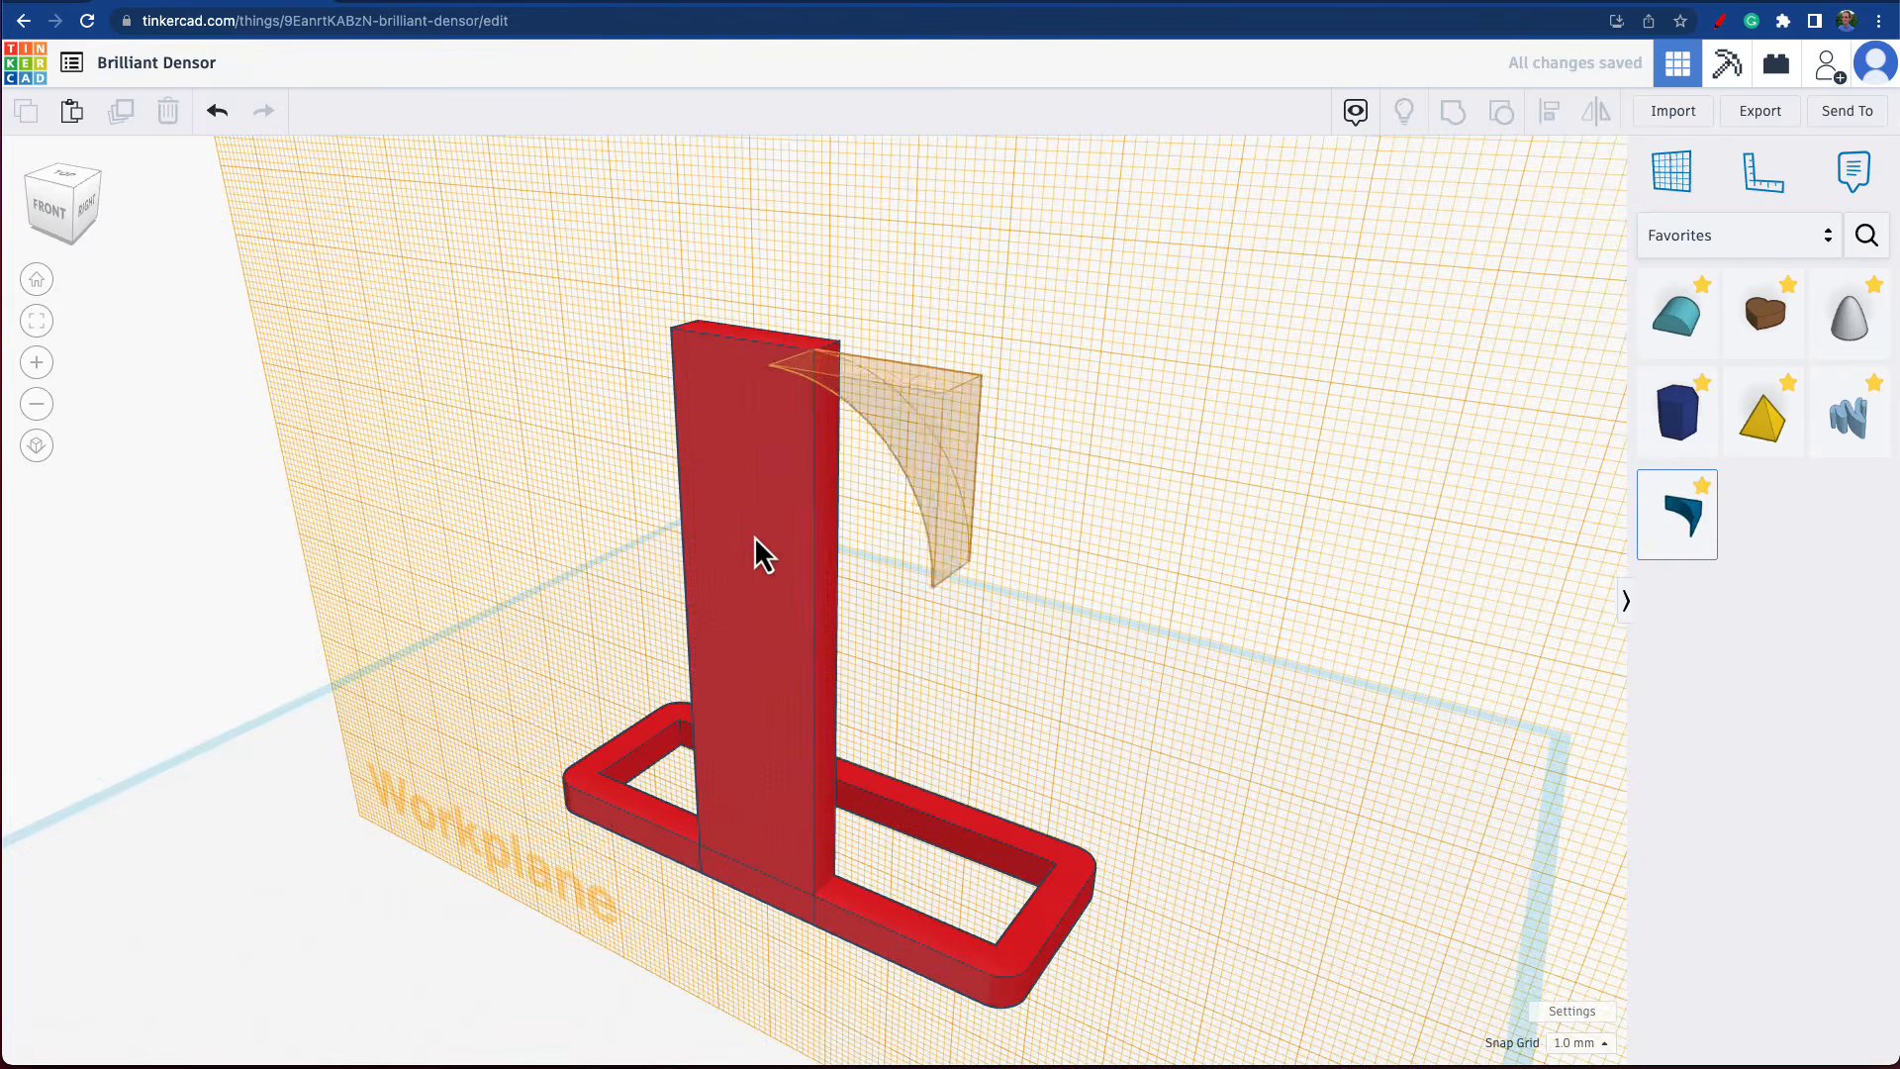
pyautogui.click(1025, 487)
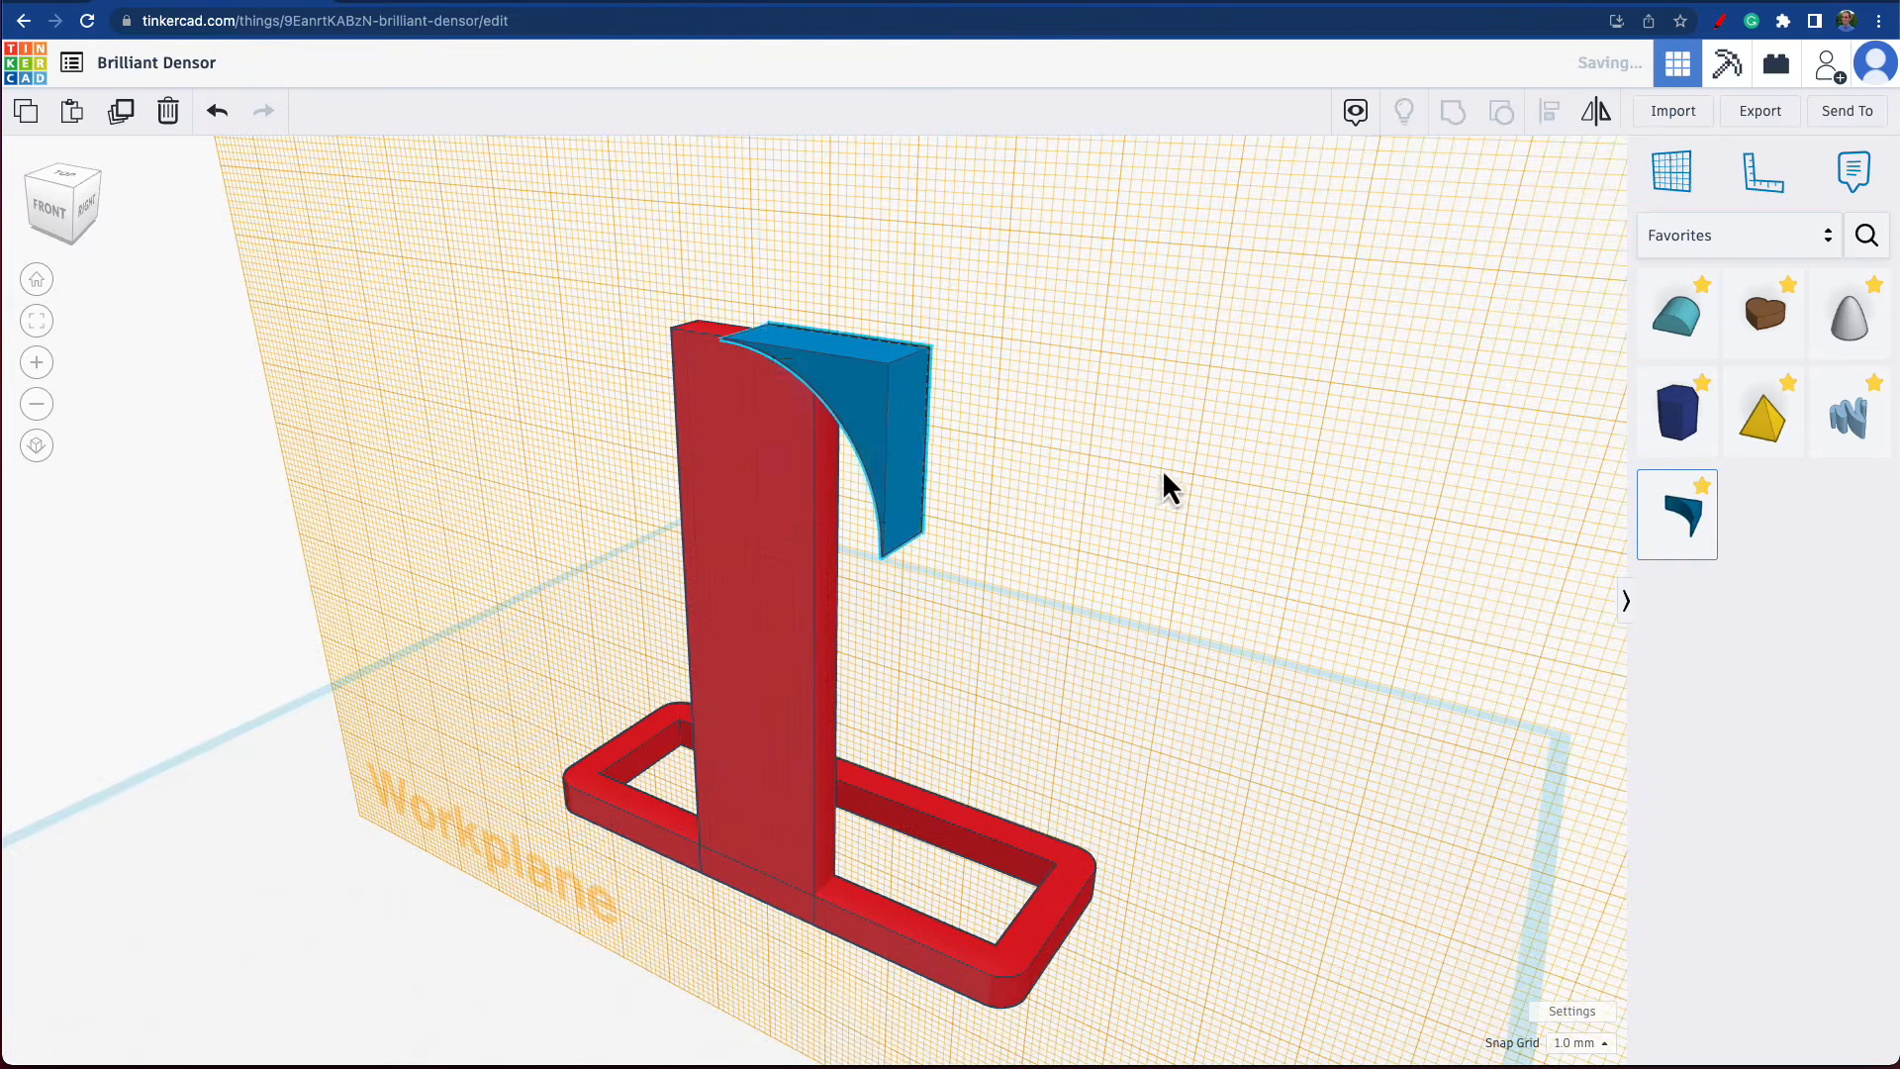
pyautogui.rightClick(1138, 482)
pyautogui.click(1057, 402)
pyautogui.click(1079, 501)
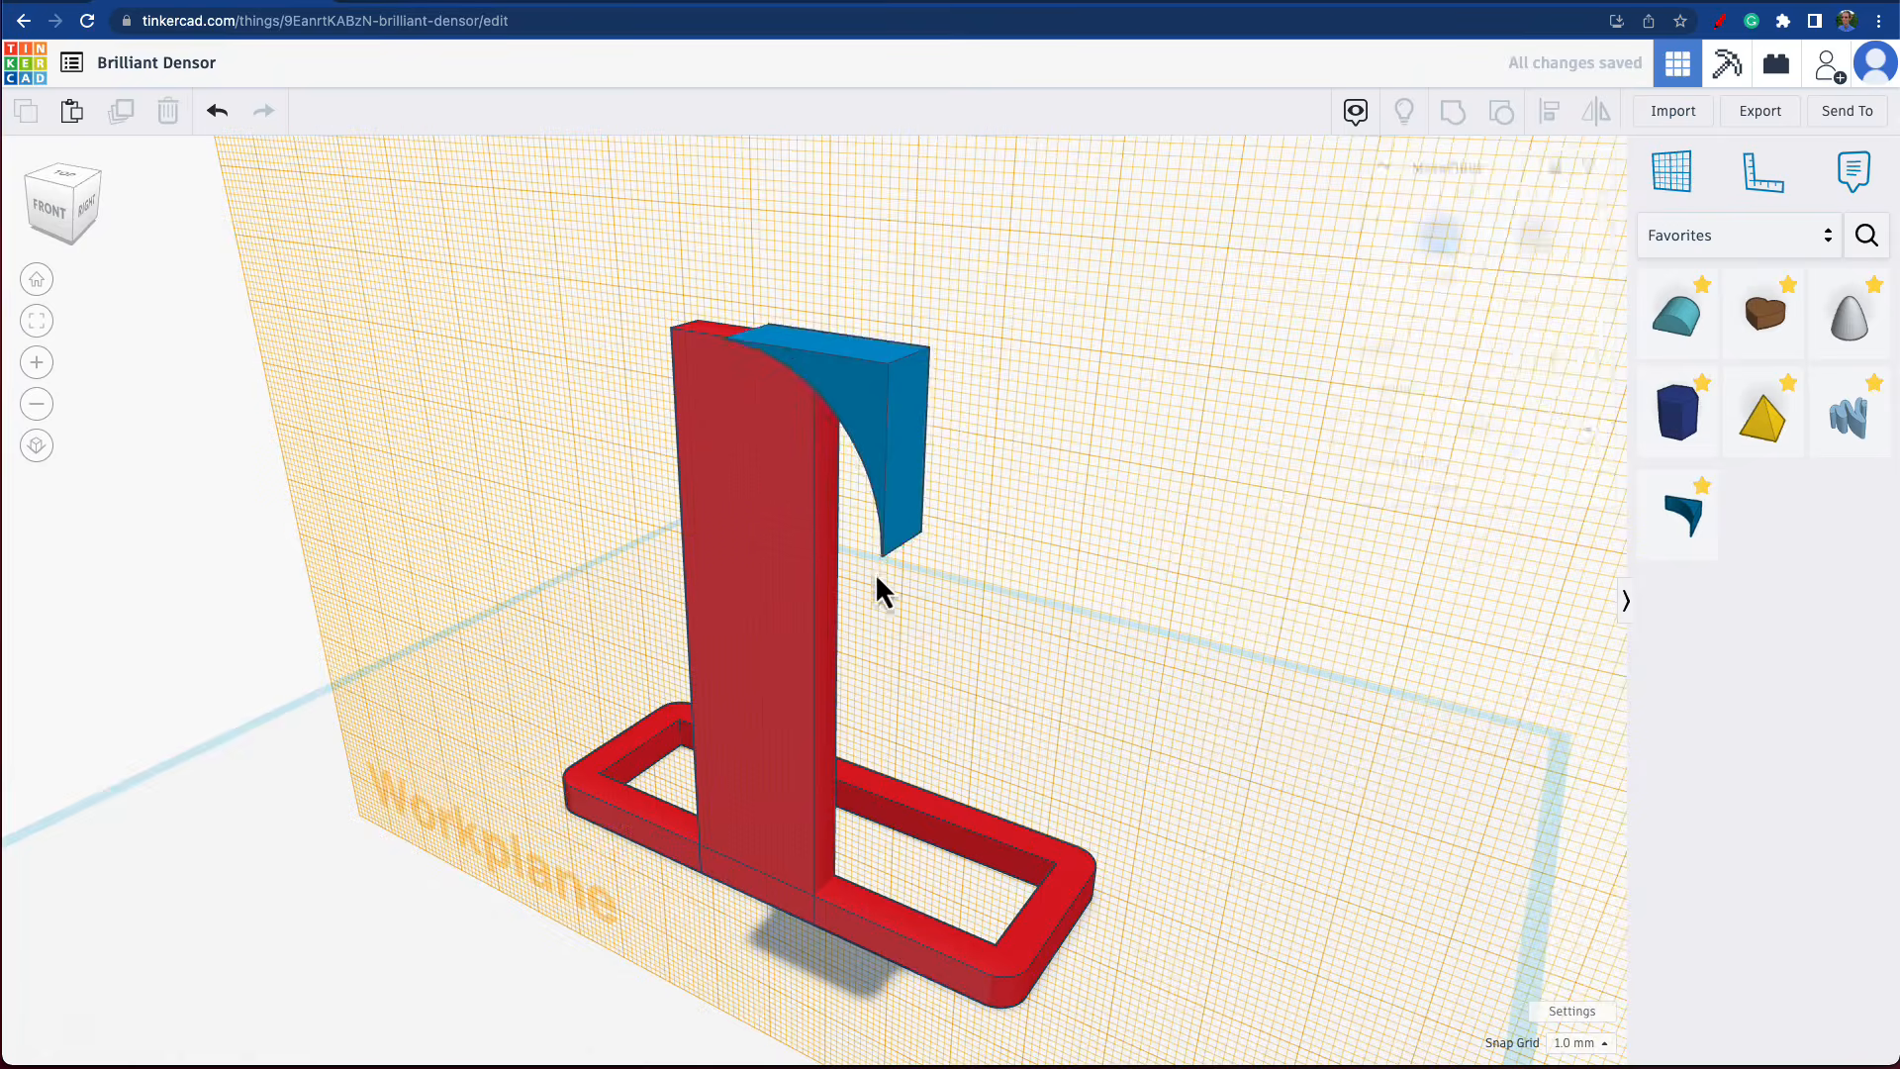
# Set the MetaFillet's radius to 10 and move it up to the upright's upper right corner.
pyautogui.moveTo(855, 587); pyautogui.dragTo(994, 304, button='right')
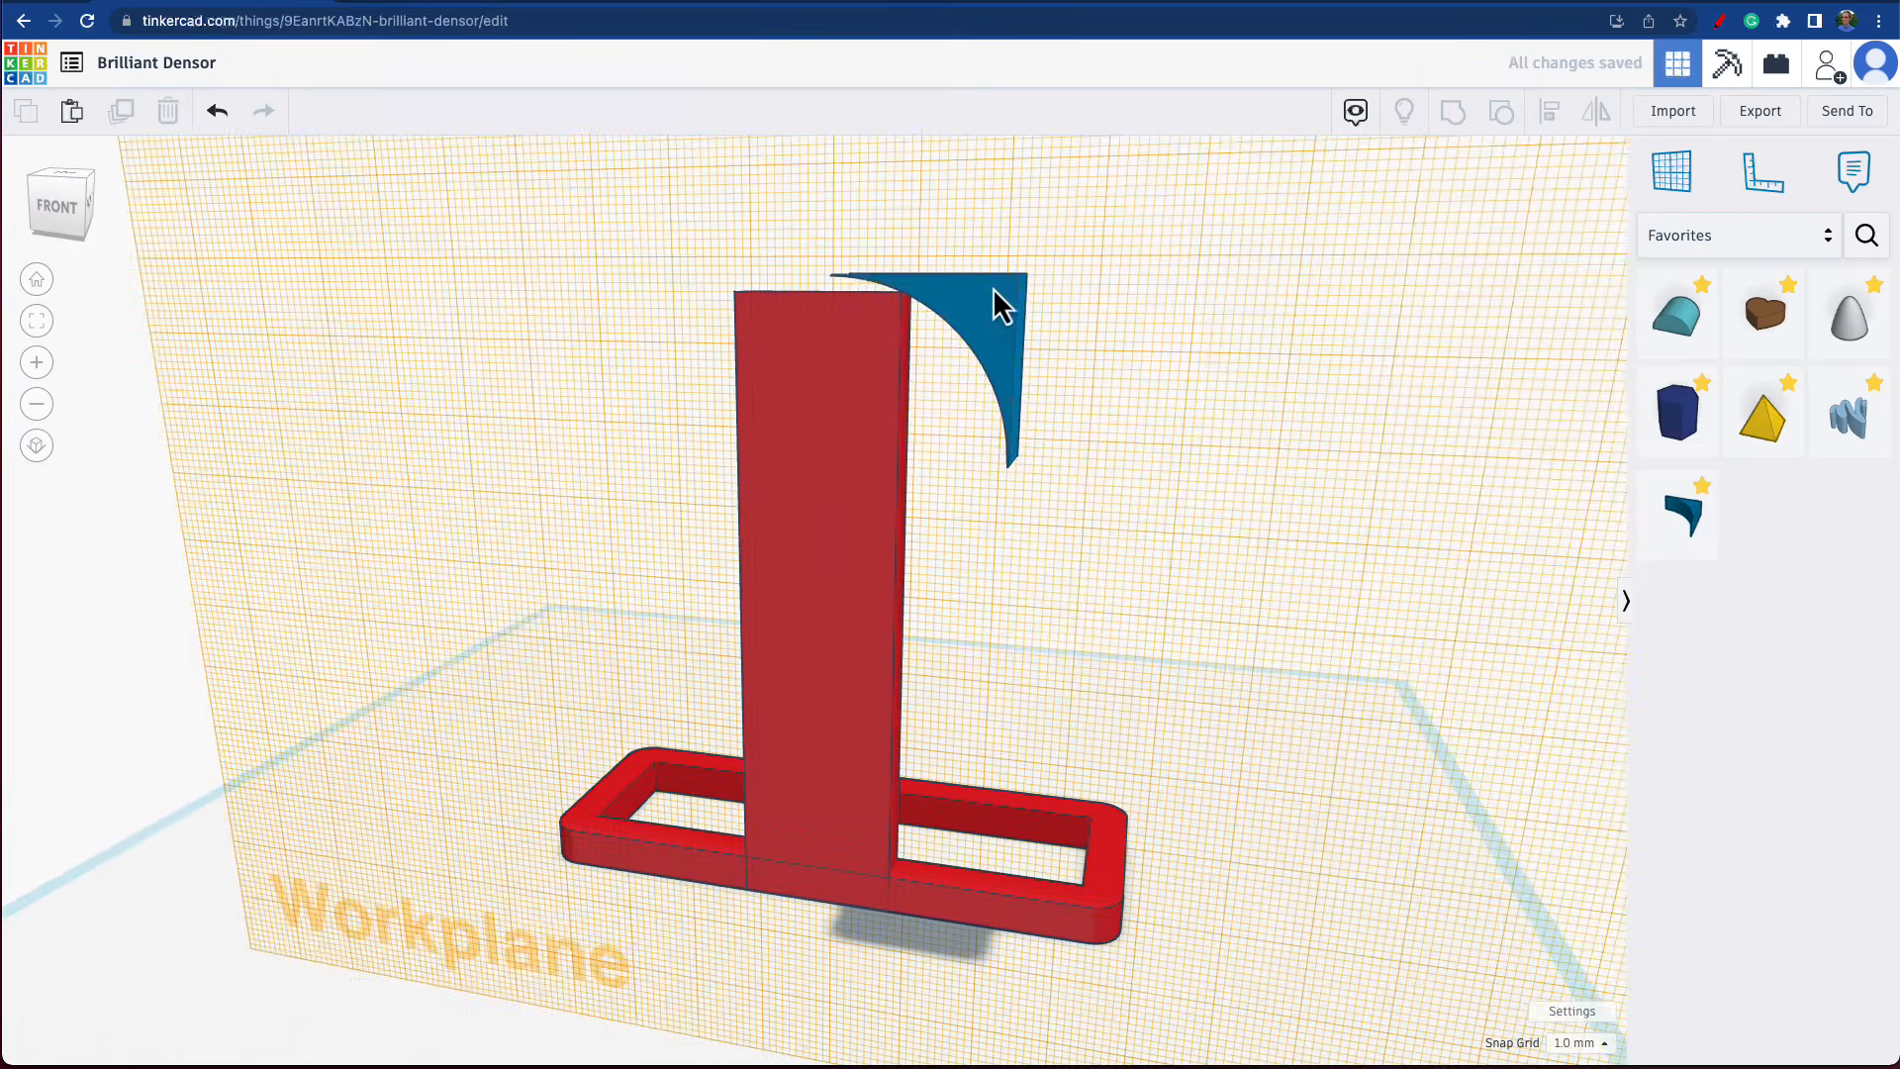
pyautogui.click(997, 304)
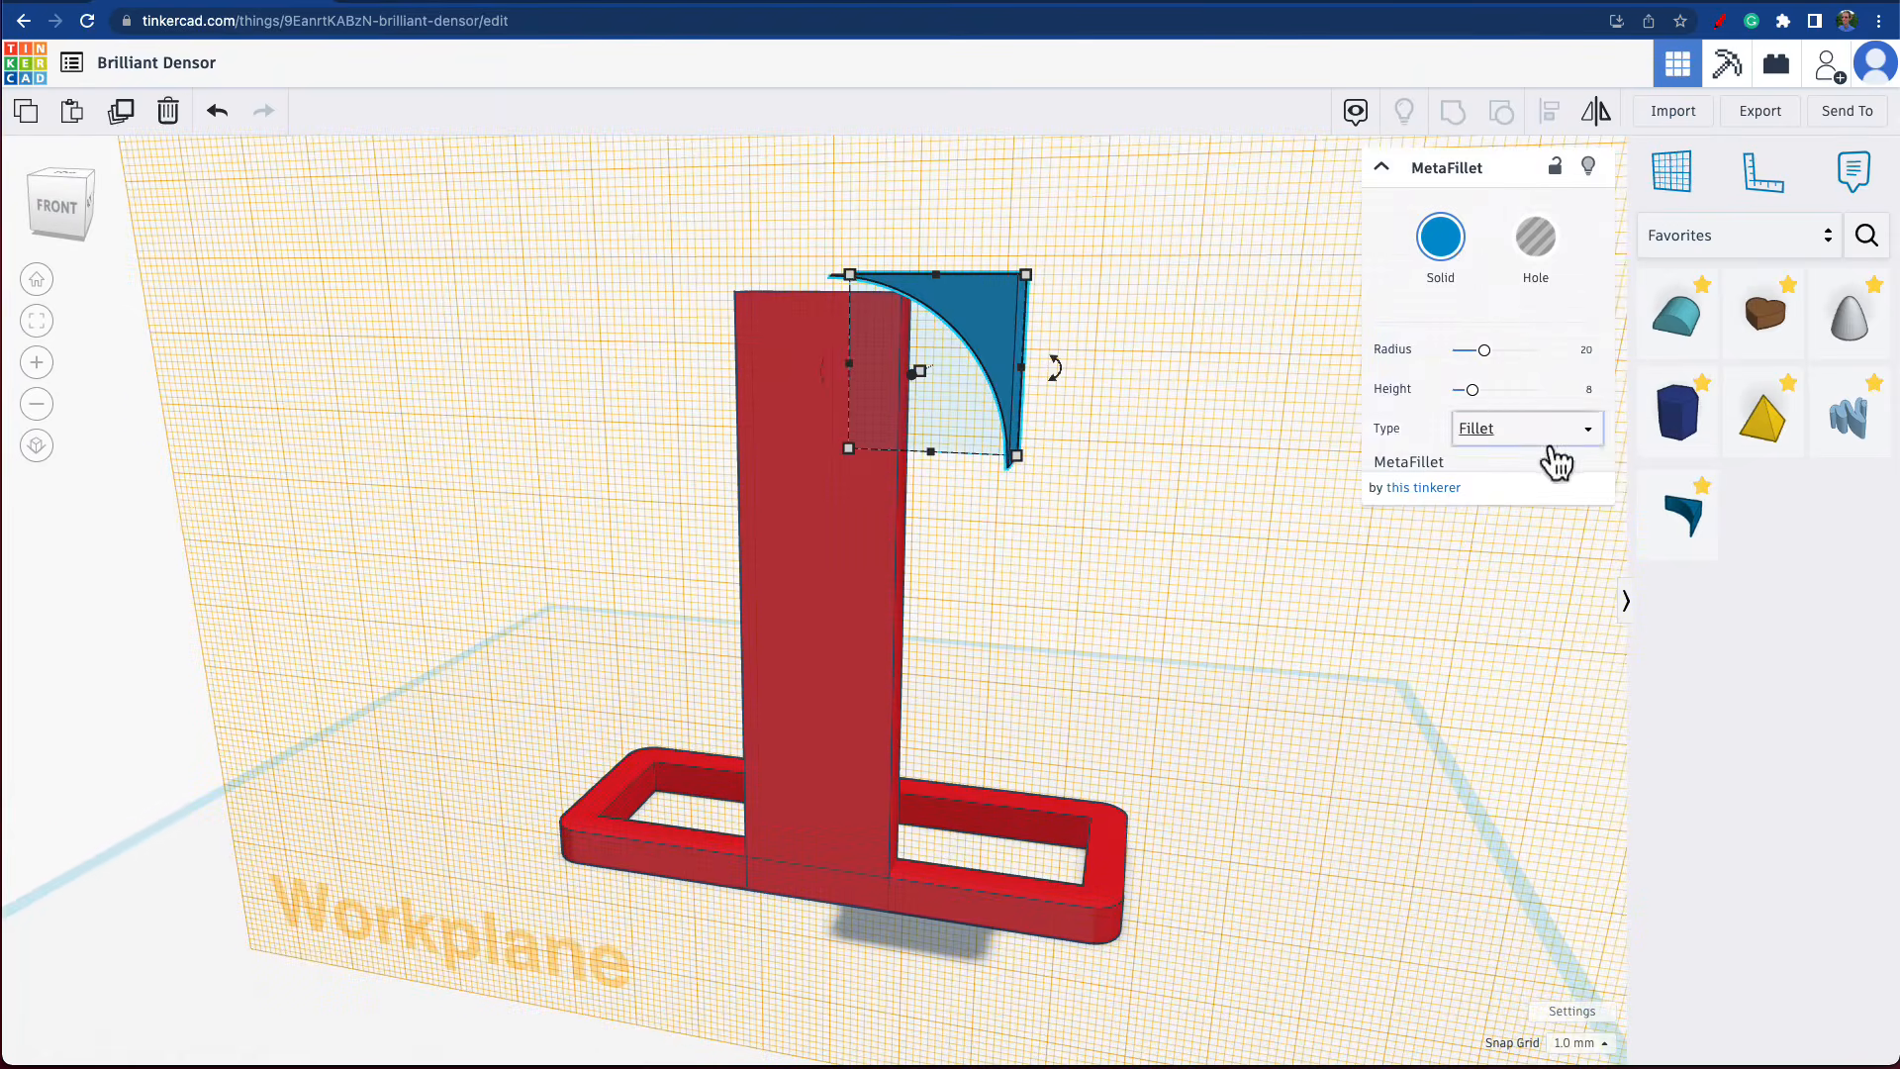
pyautogui.click(1585, 352)
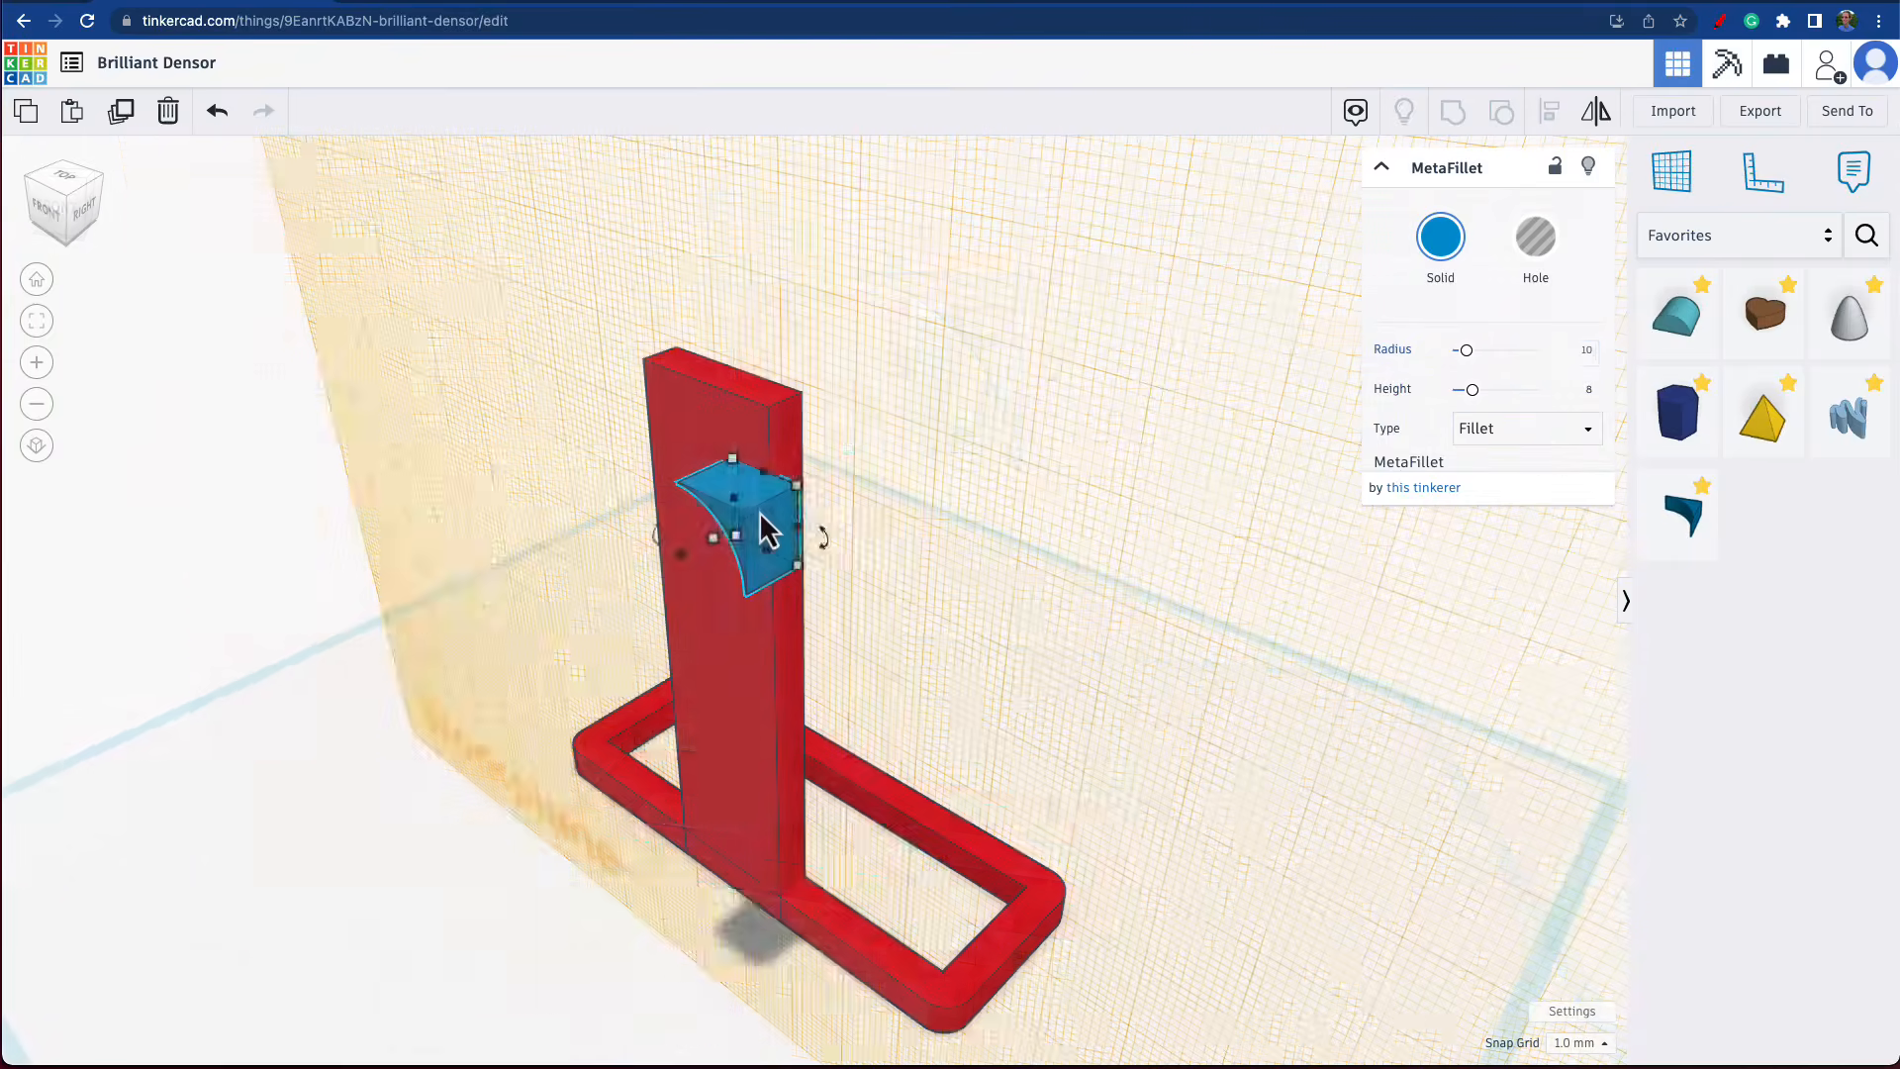
pyautogui.moveTo(798, 538); pyautogui.dragTo(776, 428)
pyautogui.moveTo(852, 501); pyautogui.dragTo(1138, 480, button='right')
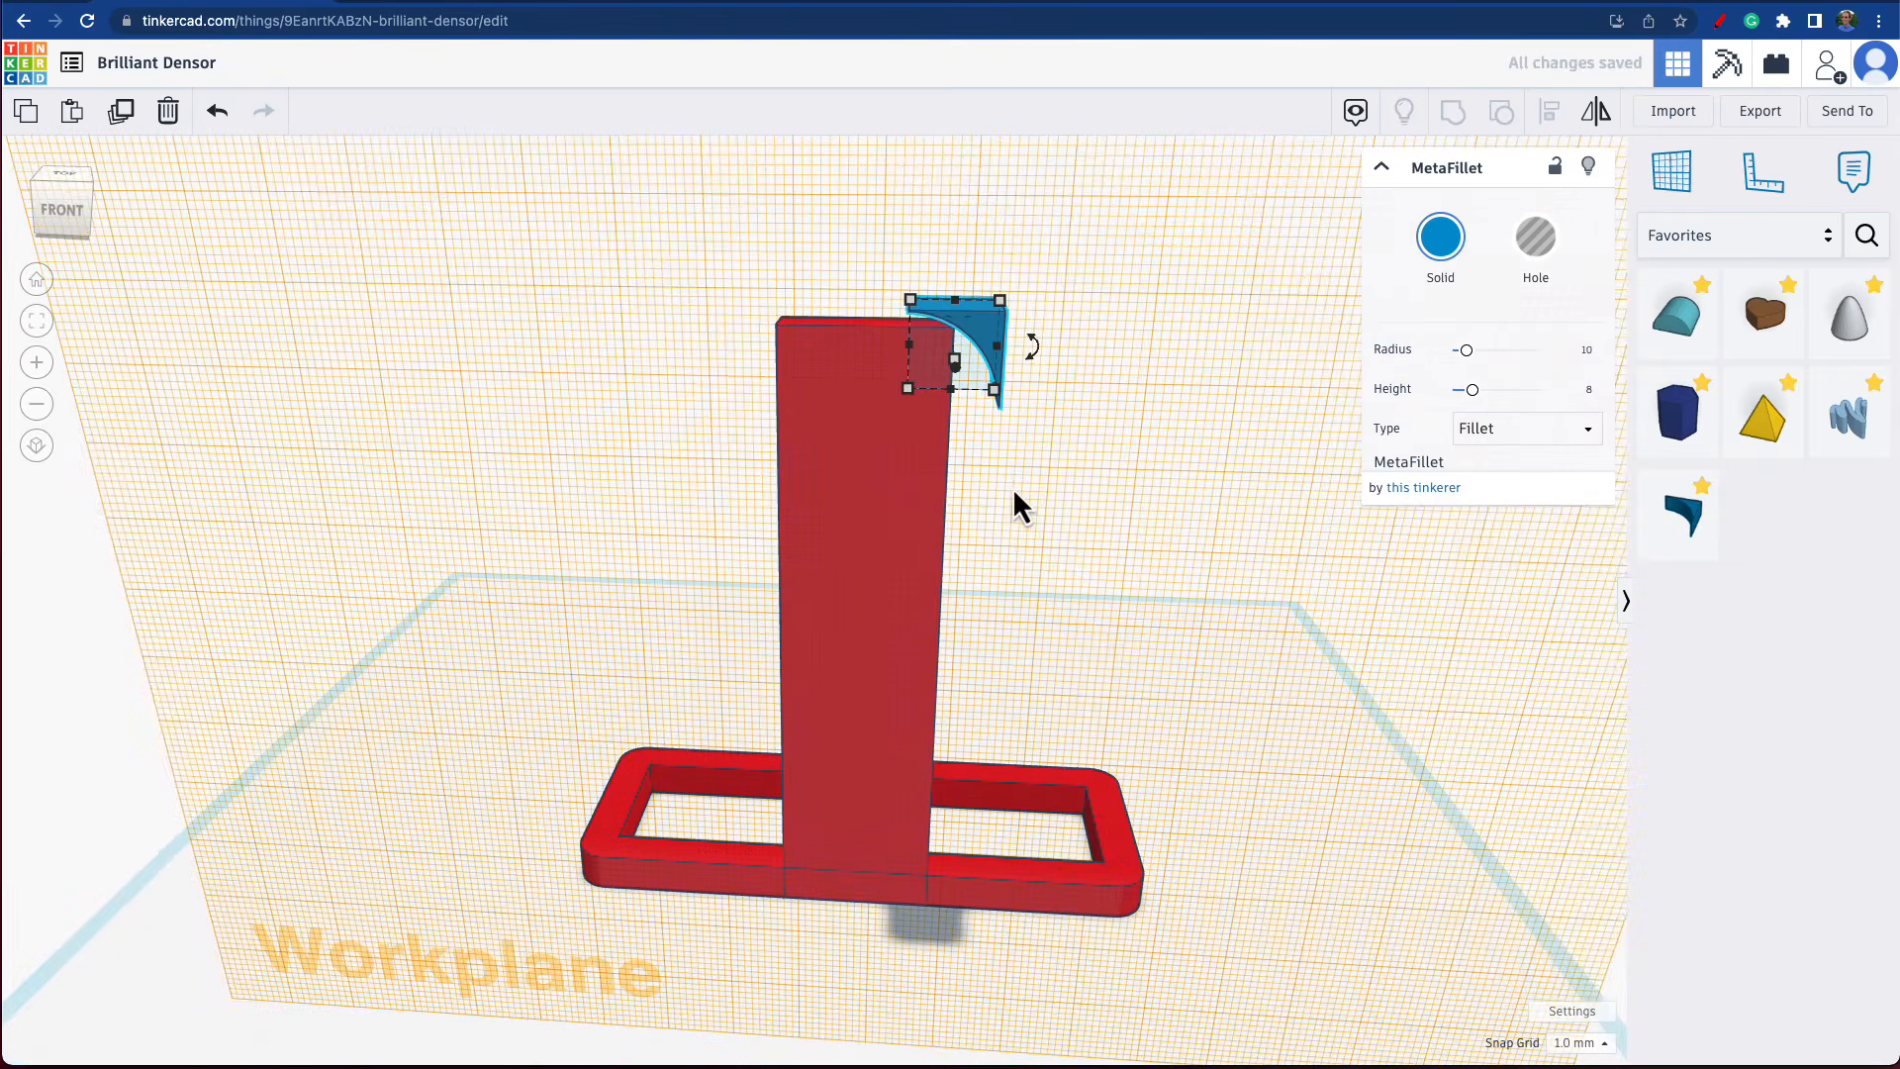
# Align the MetaFillet with the right and top edges of the upright.
pyautogui.keyDown('shift'); pyautogui.click(916, 510); pyautogui.keyUp('shift')
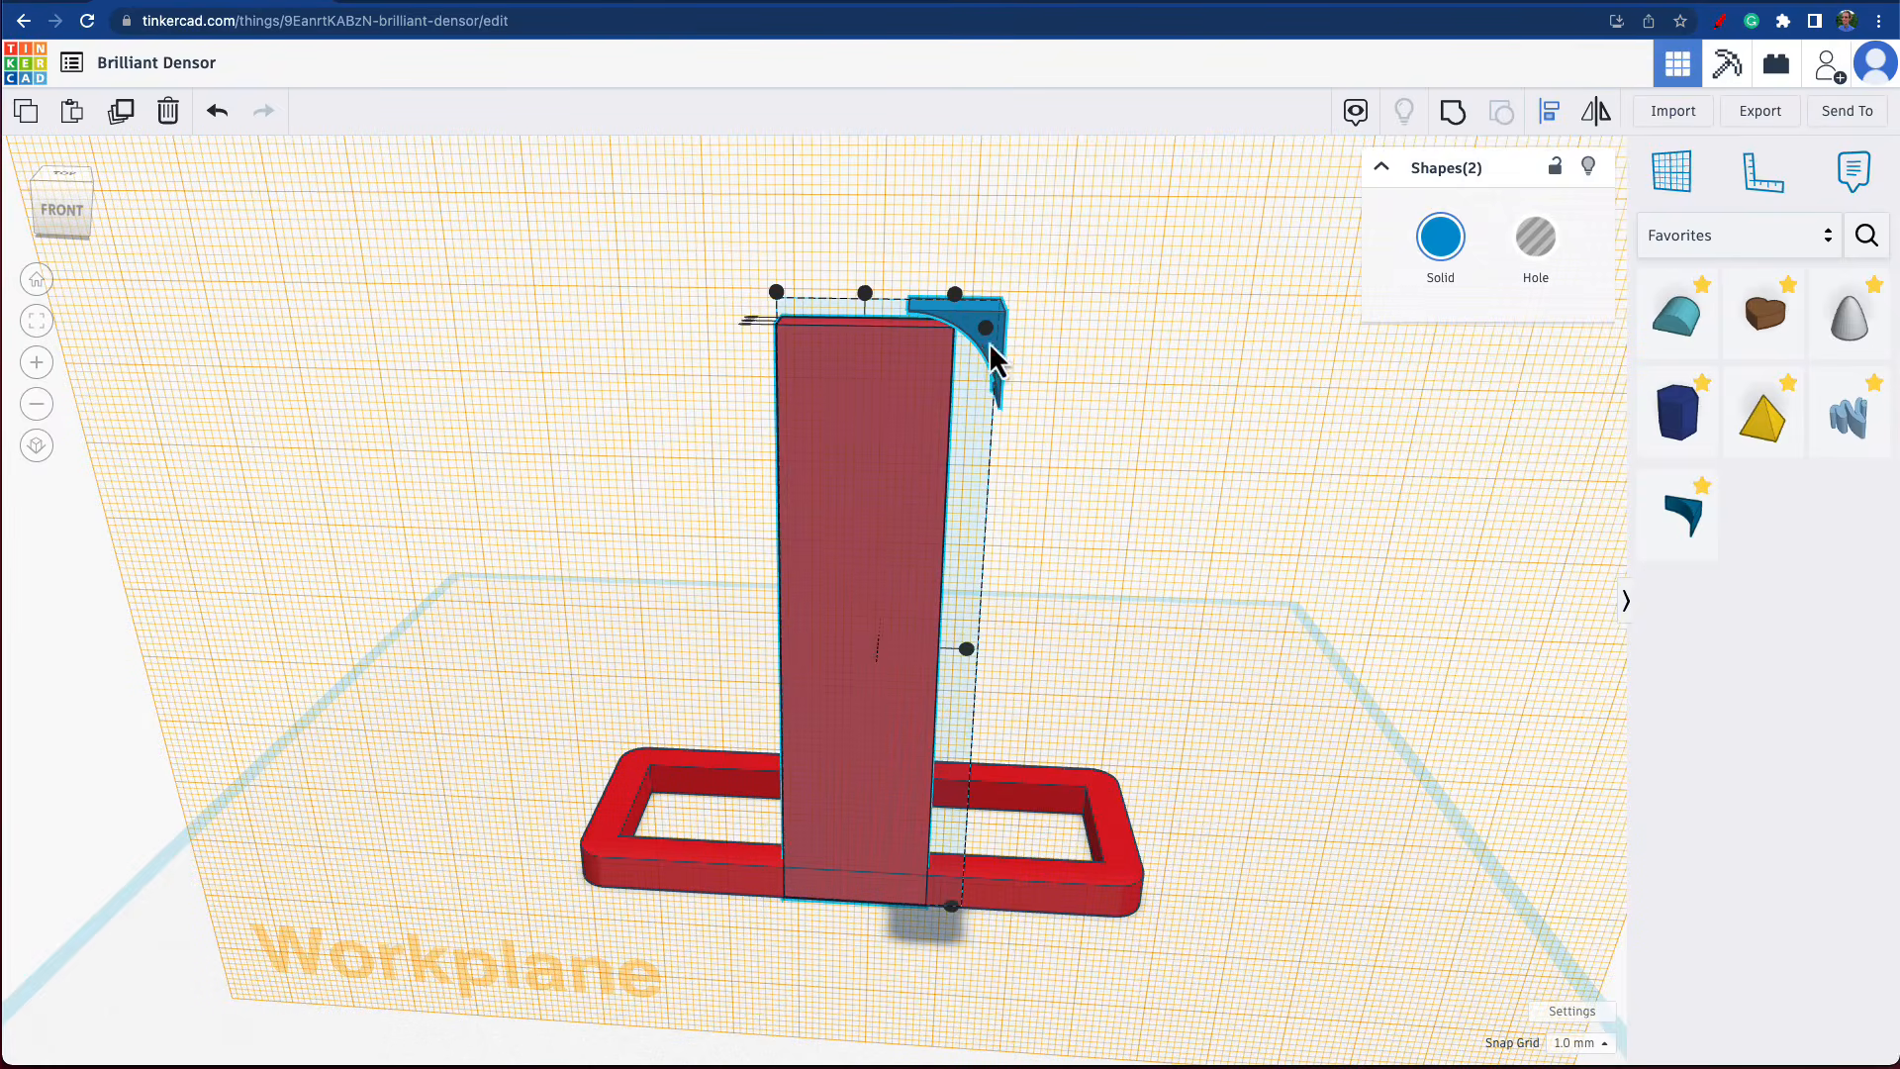
pyautogui.click(958, 301)
pyautogui.click(986, 327)
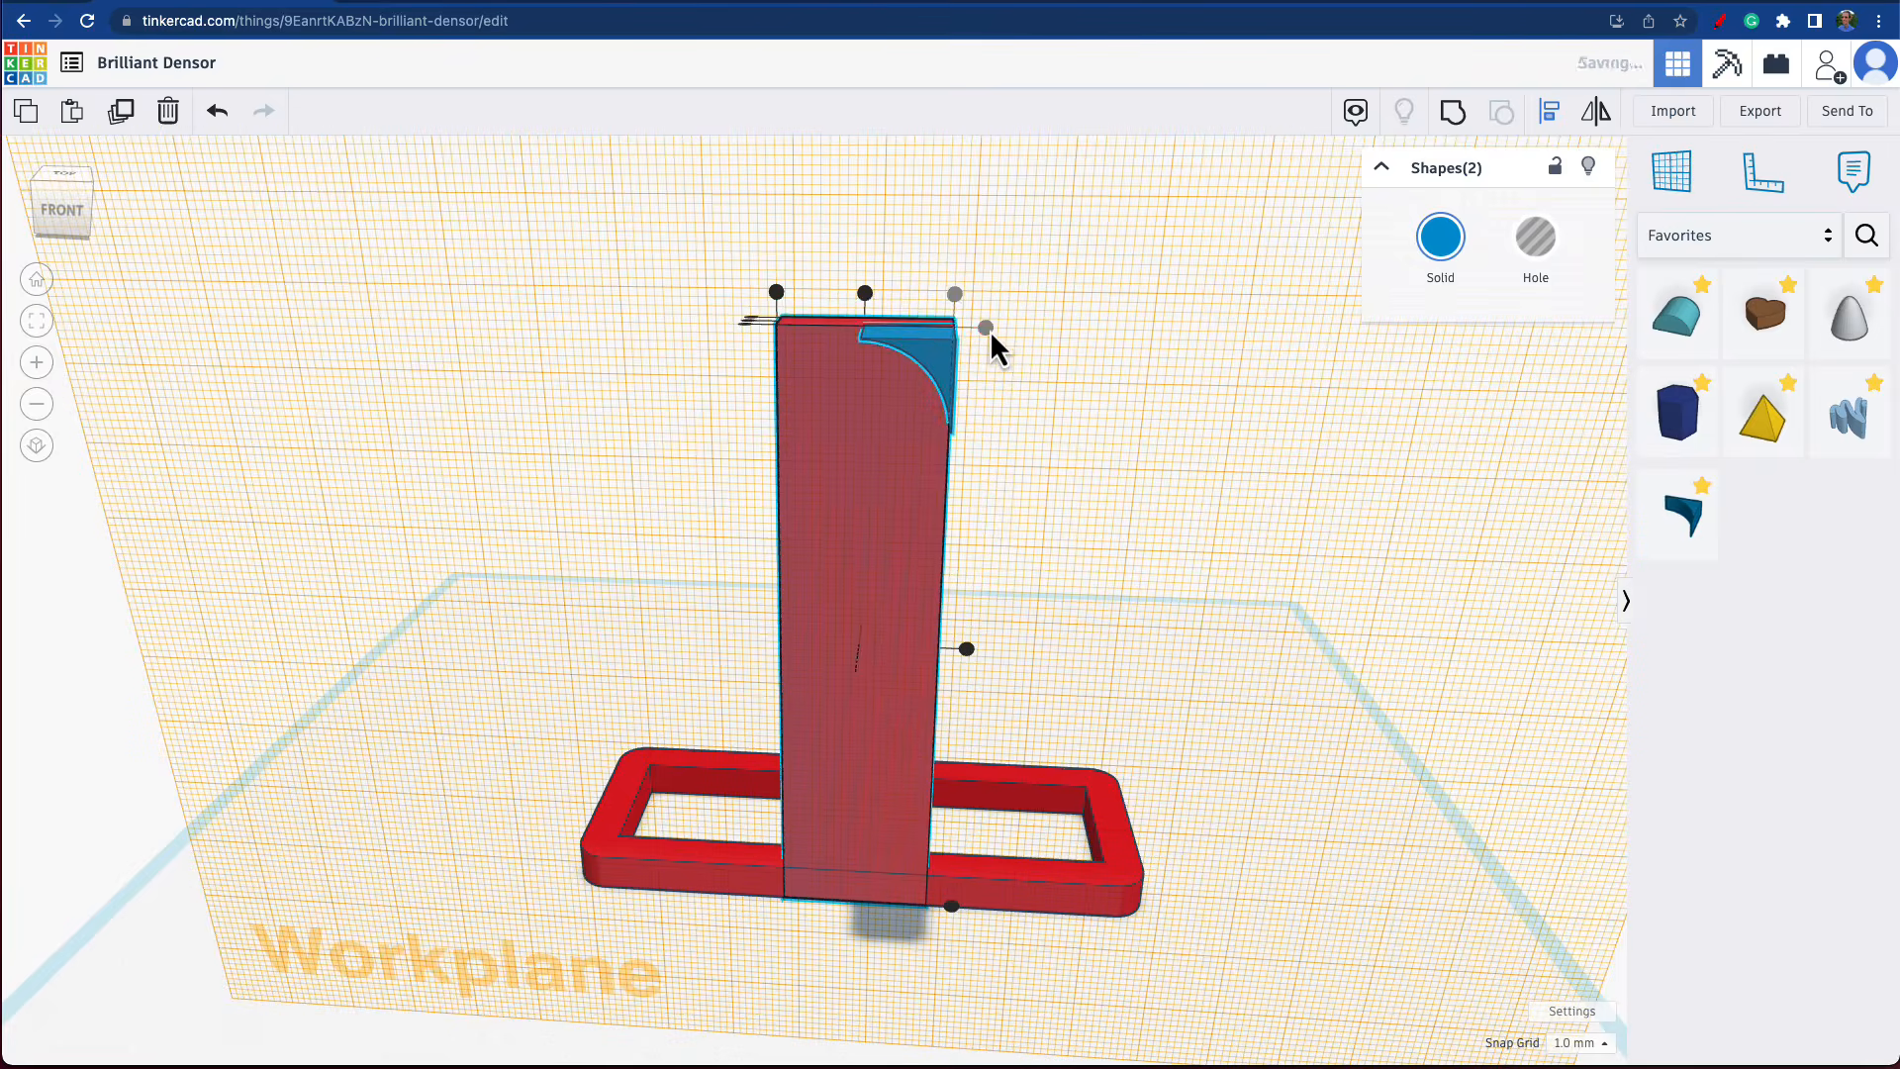
pyautogui.click(1202, 417)
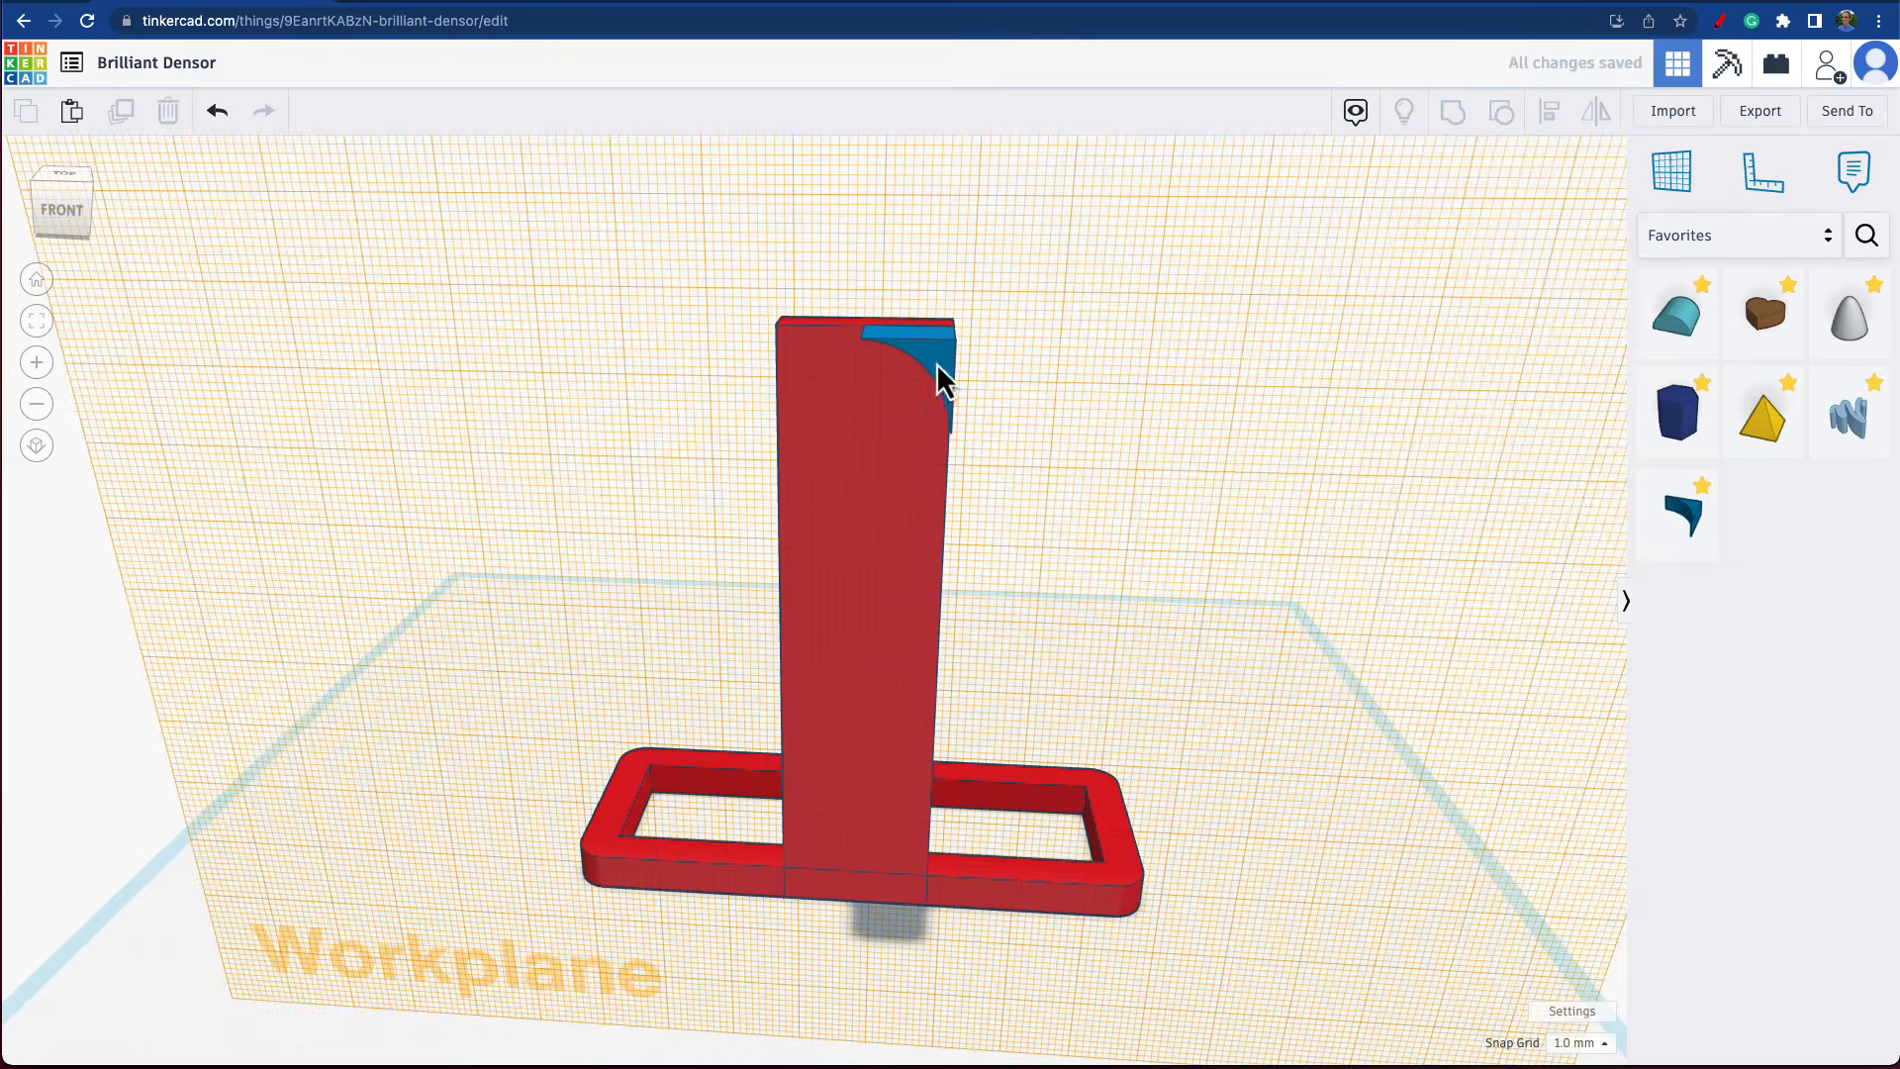
# Duplicate the MetaFillet onto the upright's upper left corner and mirror the copy horizontally.
pyautogui.click(940, 379)
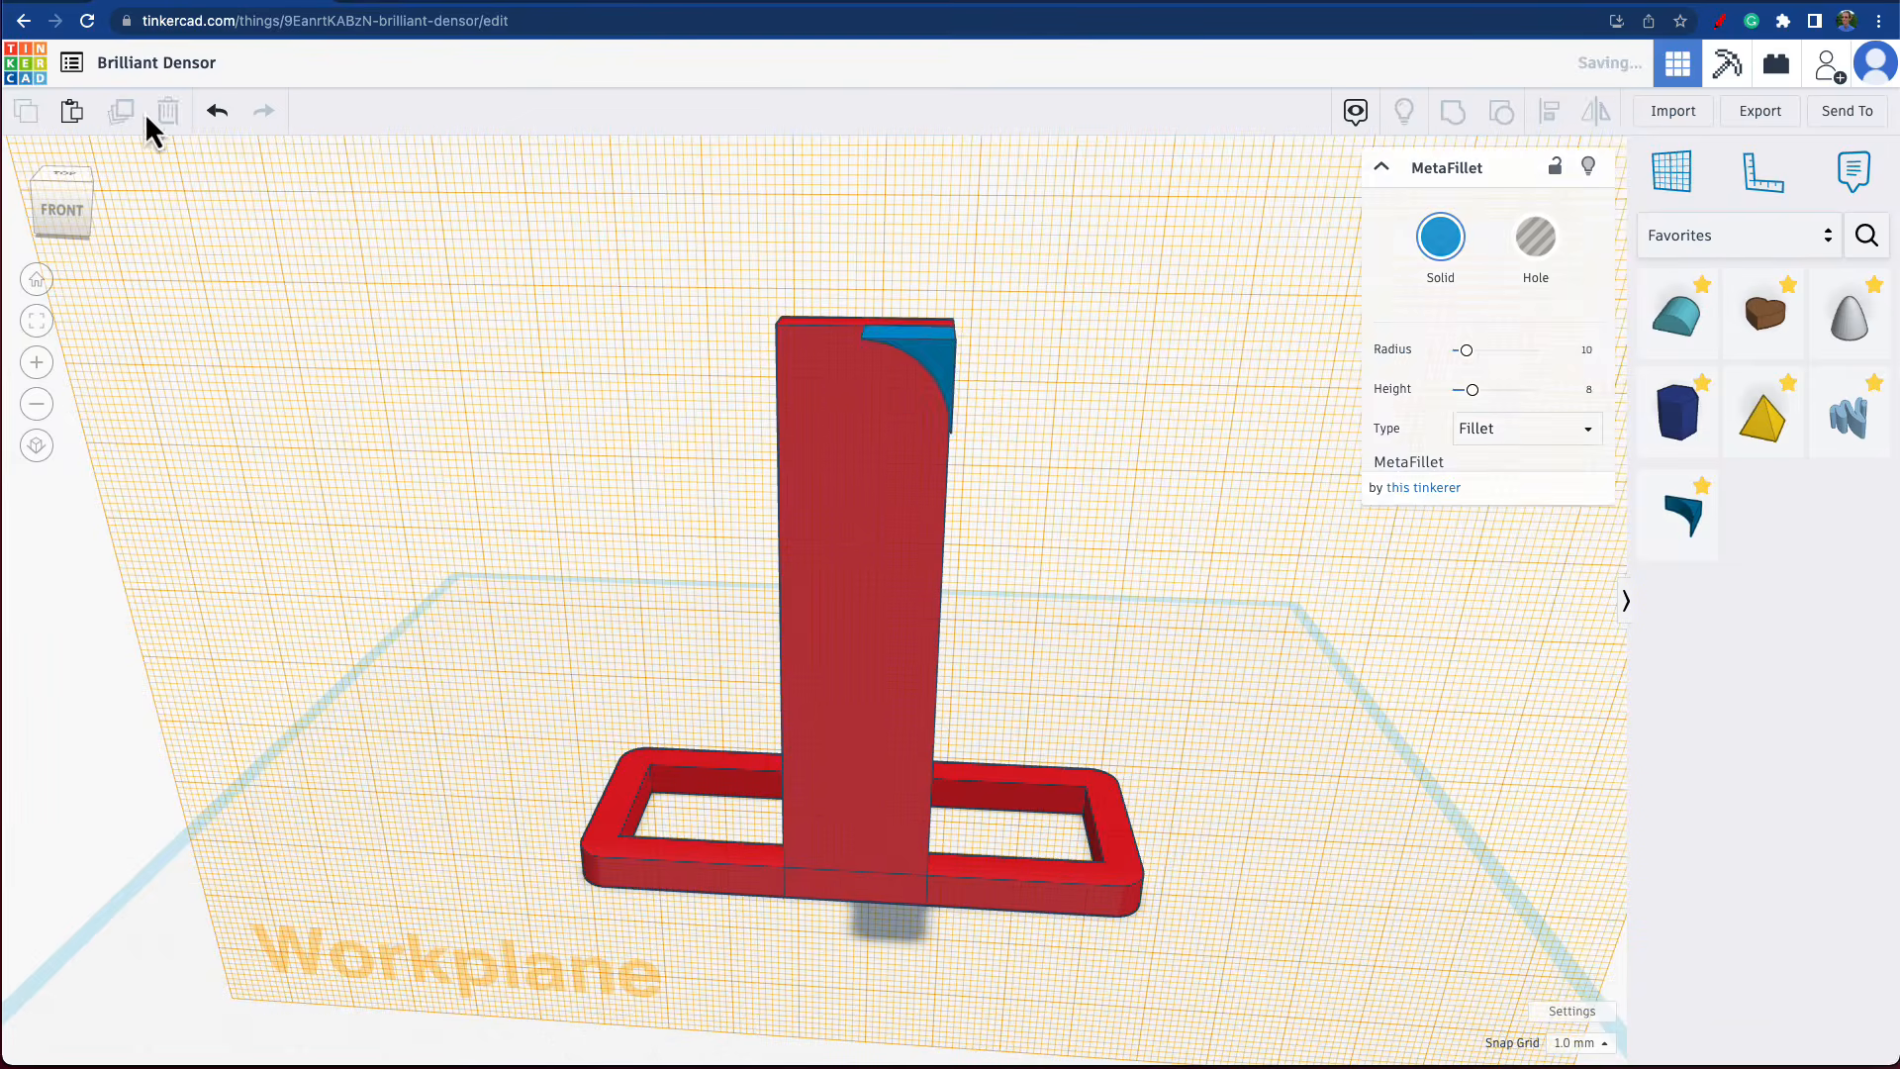
pyautogui.moveTo(907, 376); pyautogui.dragTo(853, 374)
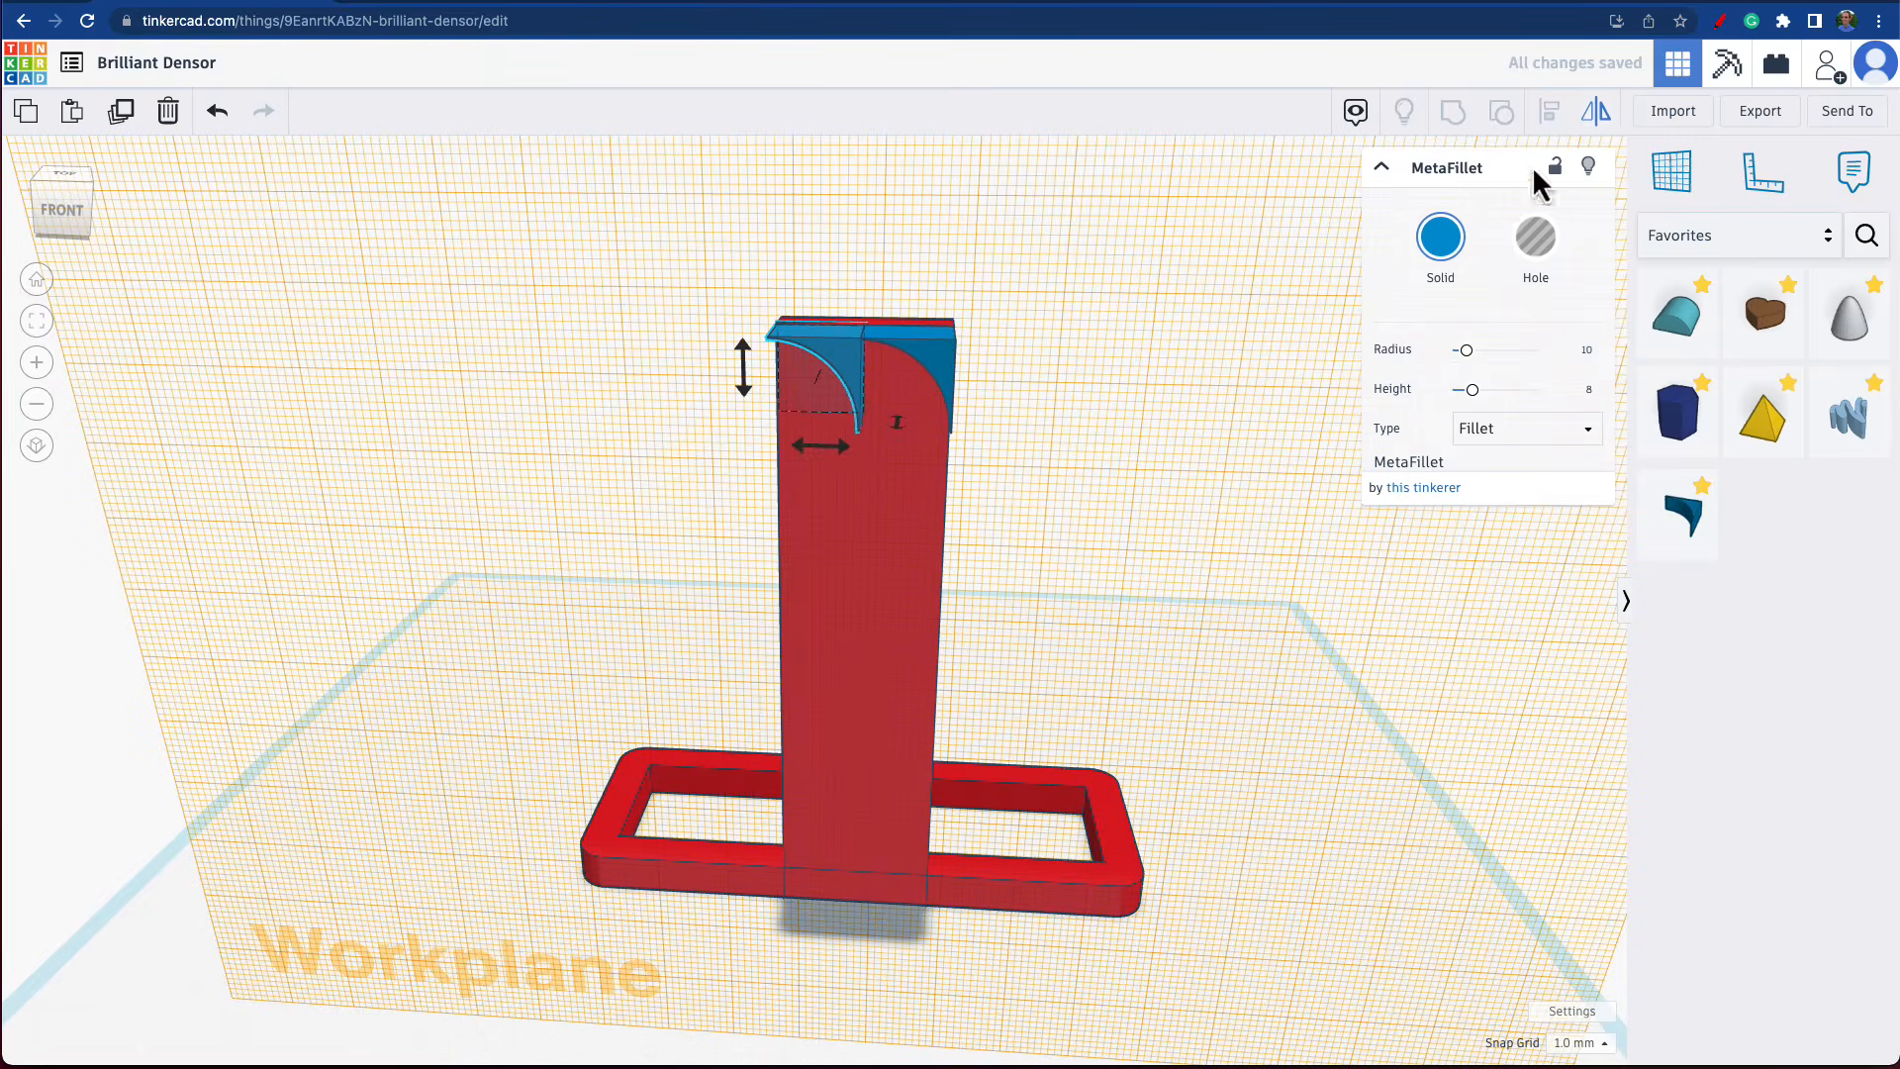
pyautogui.click(820, 451)
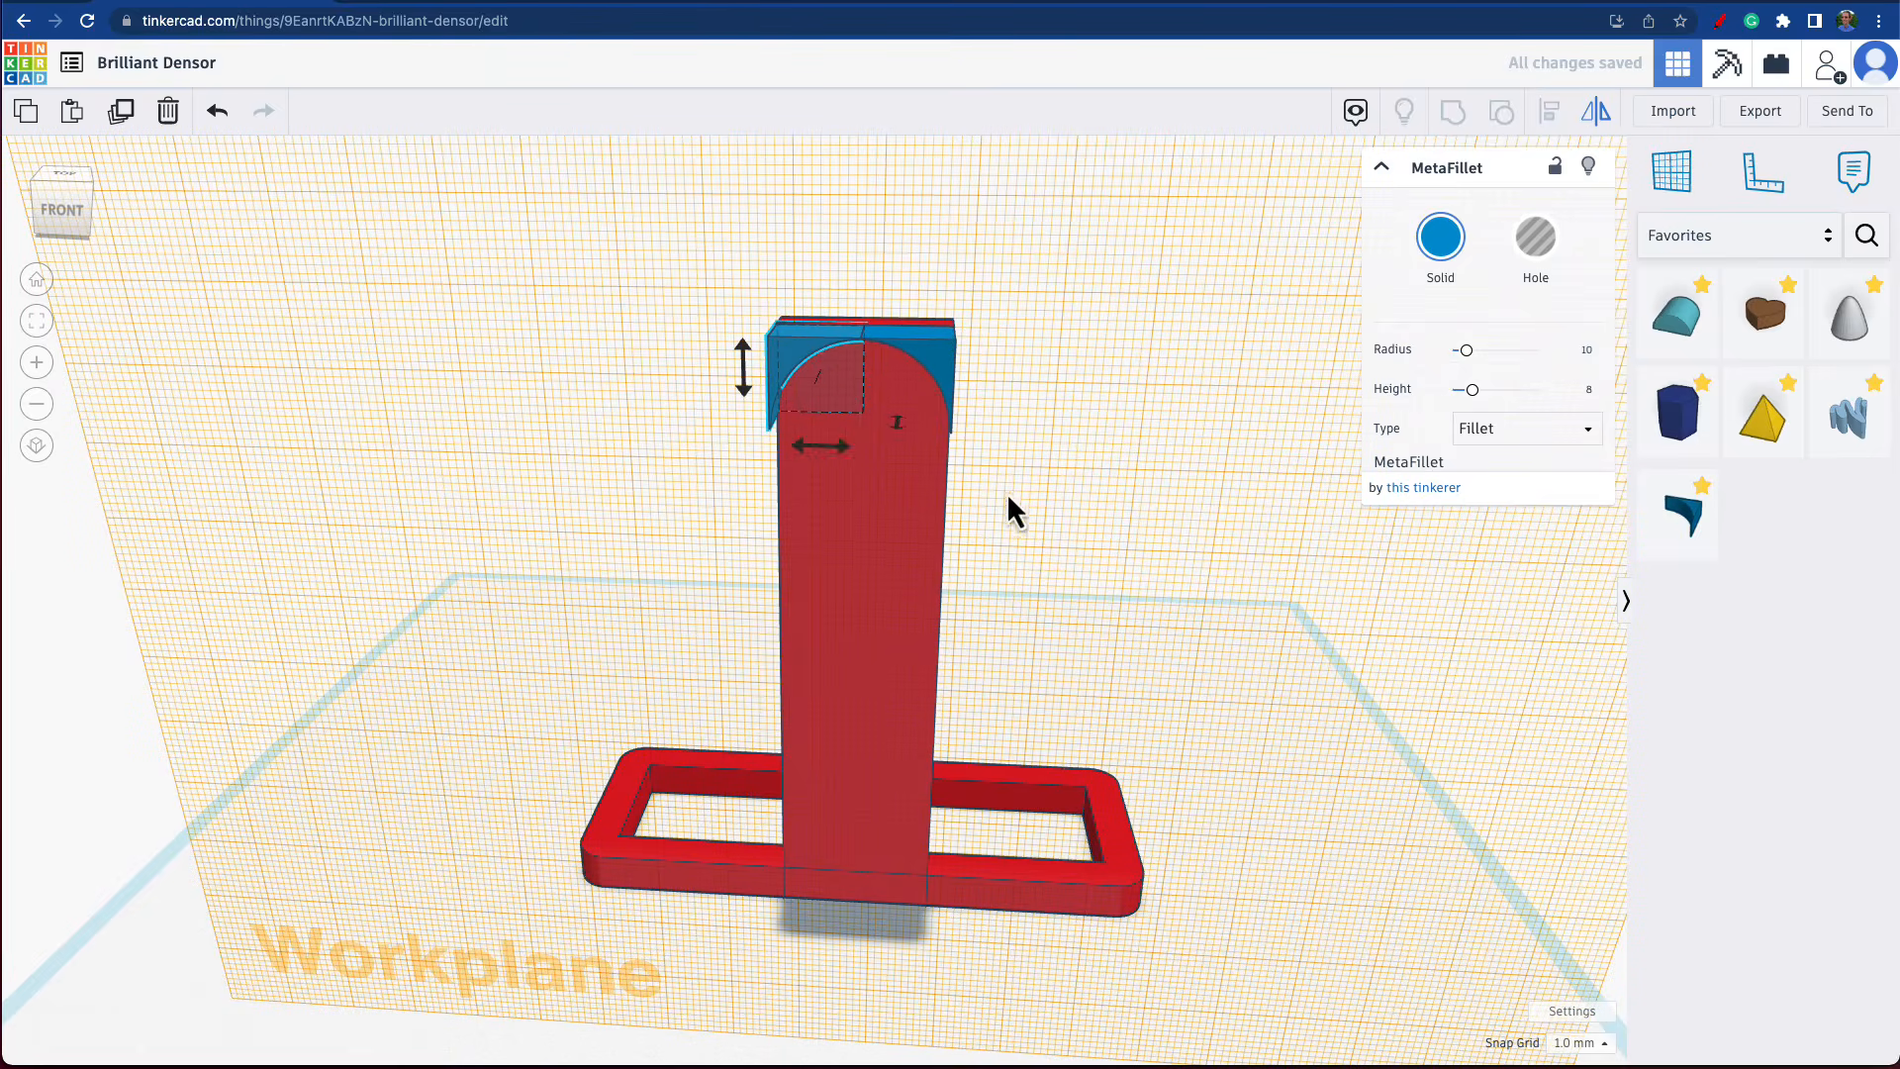
pyautogui.moveTo(1108, 490); pyautogui.dragTo(1063, 471, button='right')
pyautogui.moveTo(1294, 471); pyautogui.dragTo(1403, 482, button='right')
pyautogui.click(1188, 602)
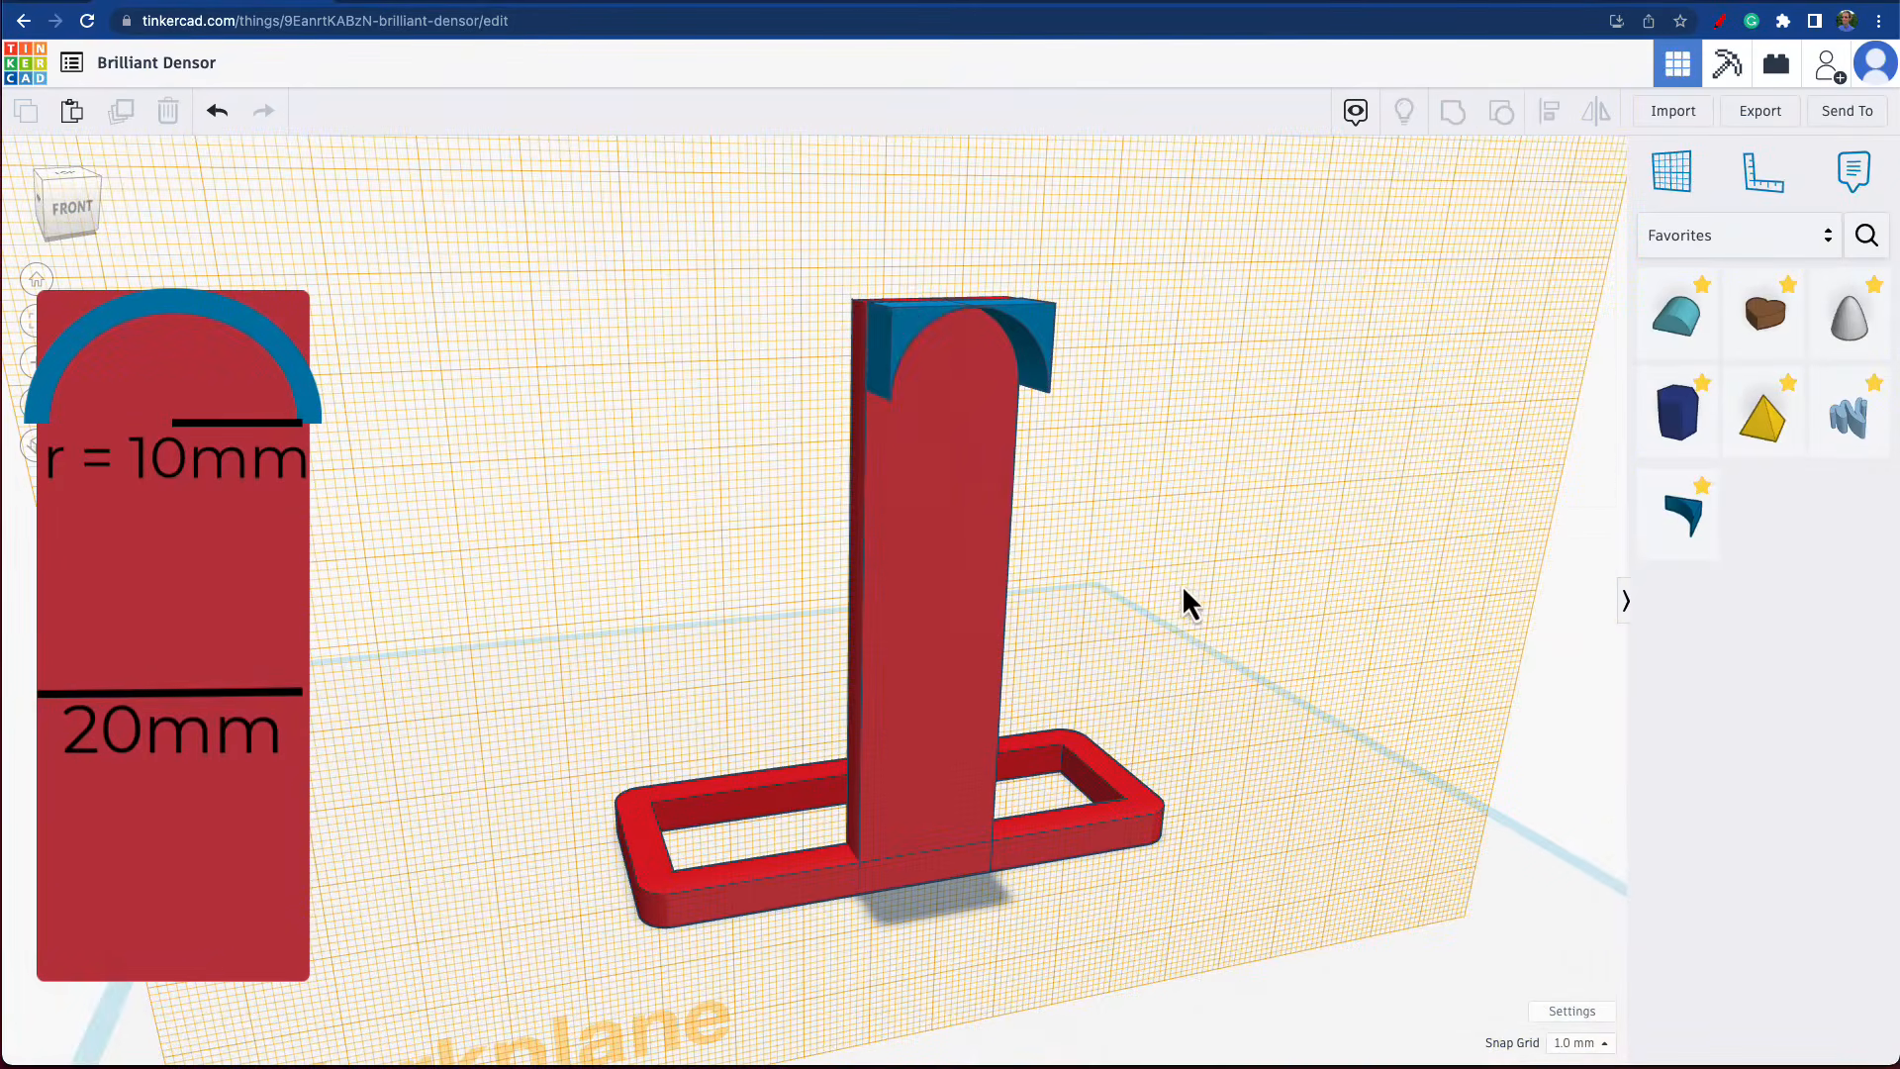
# Align the mirrored MetaFillet with the left edge of the upright.
pyautogui.click(906, 345)
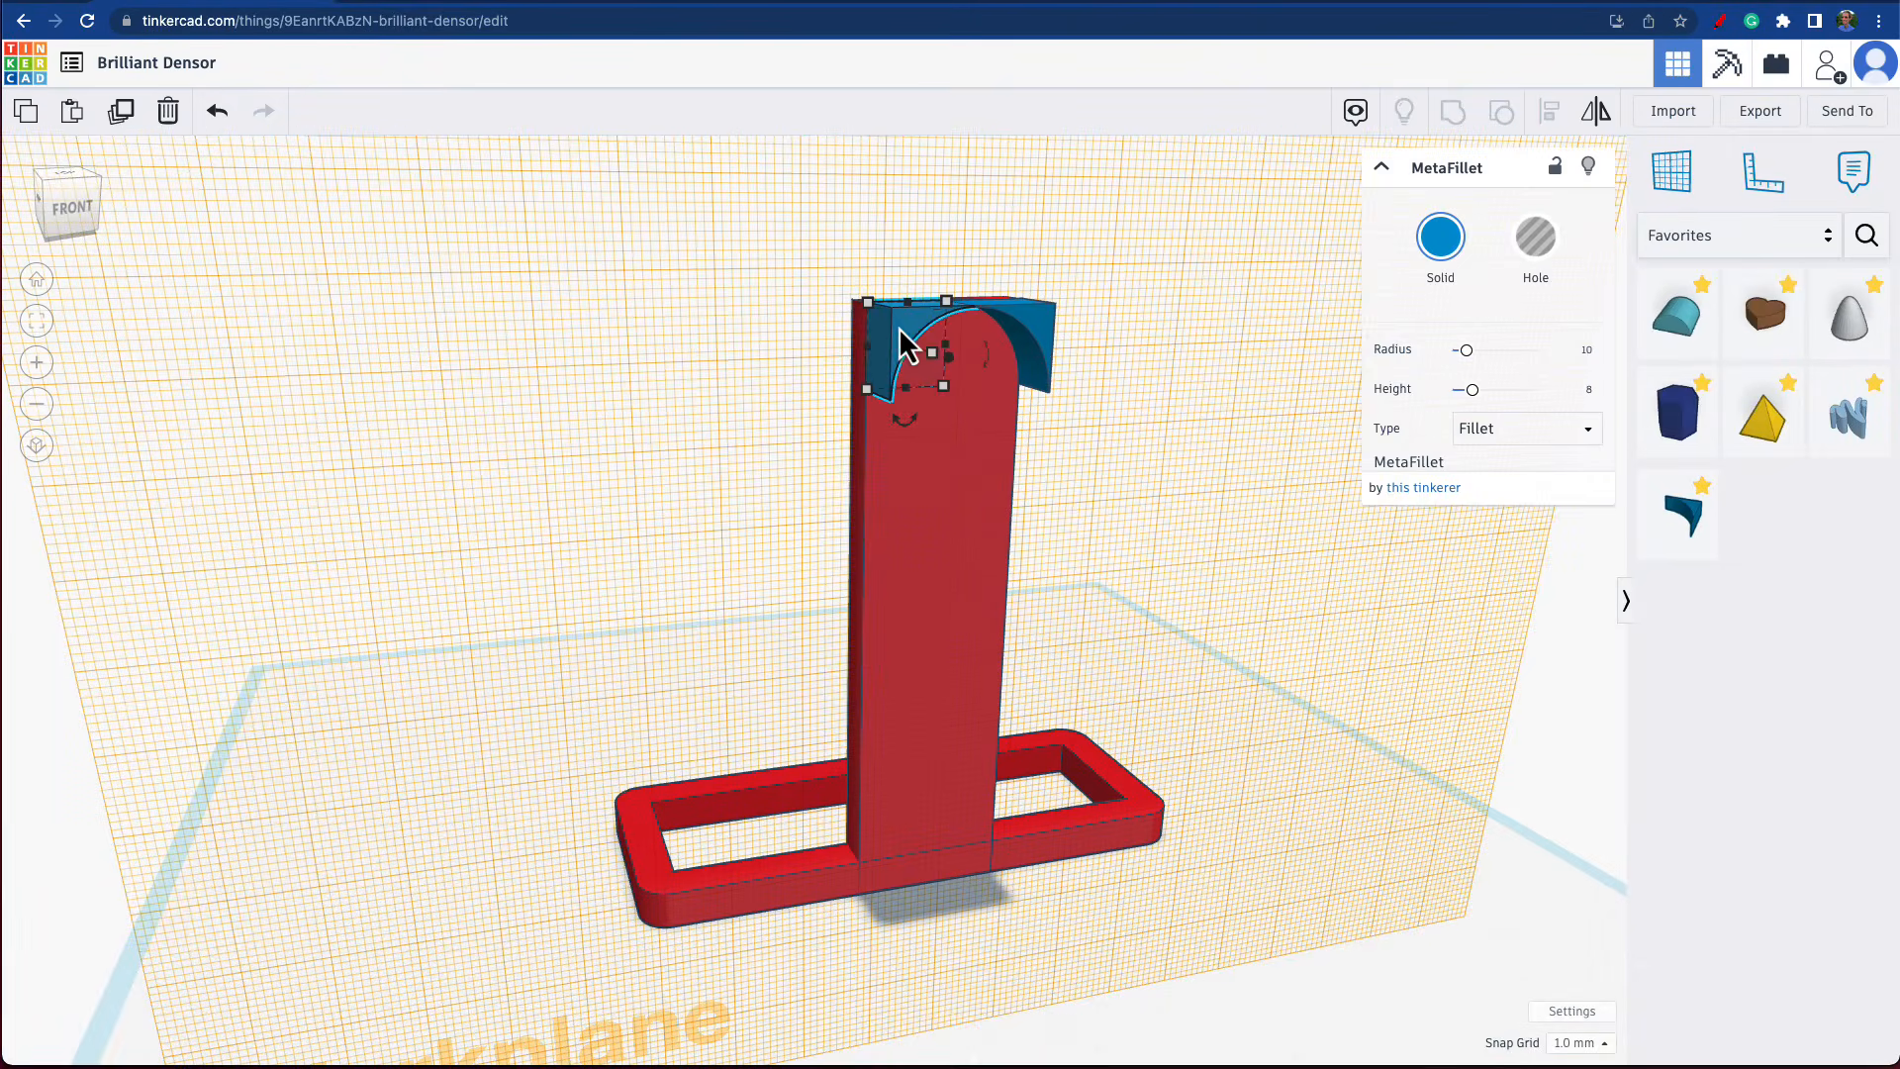
pyautogui.keyDown('shift'); pyautogui.click(950, 568); pyautogui.keyUp('shift')
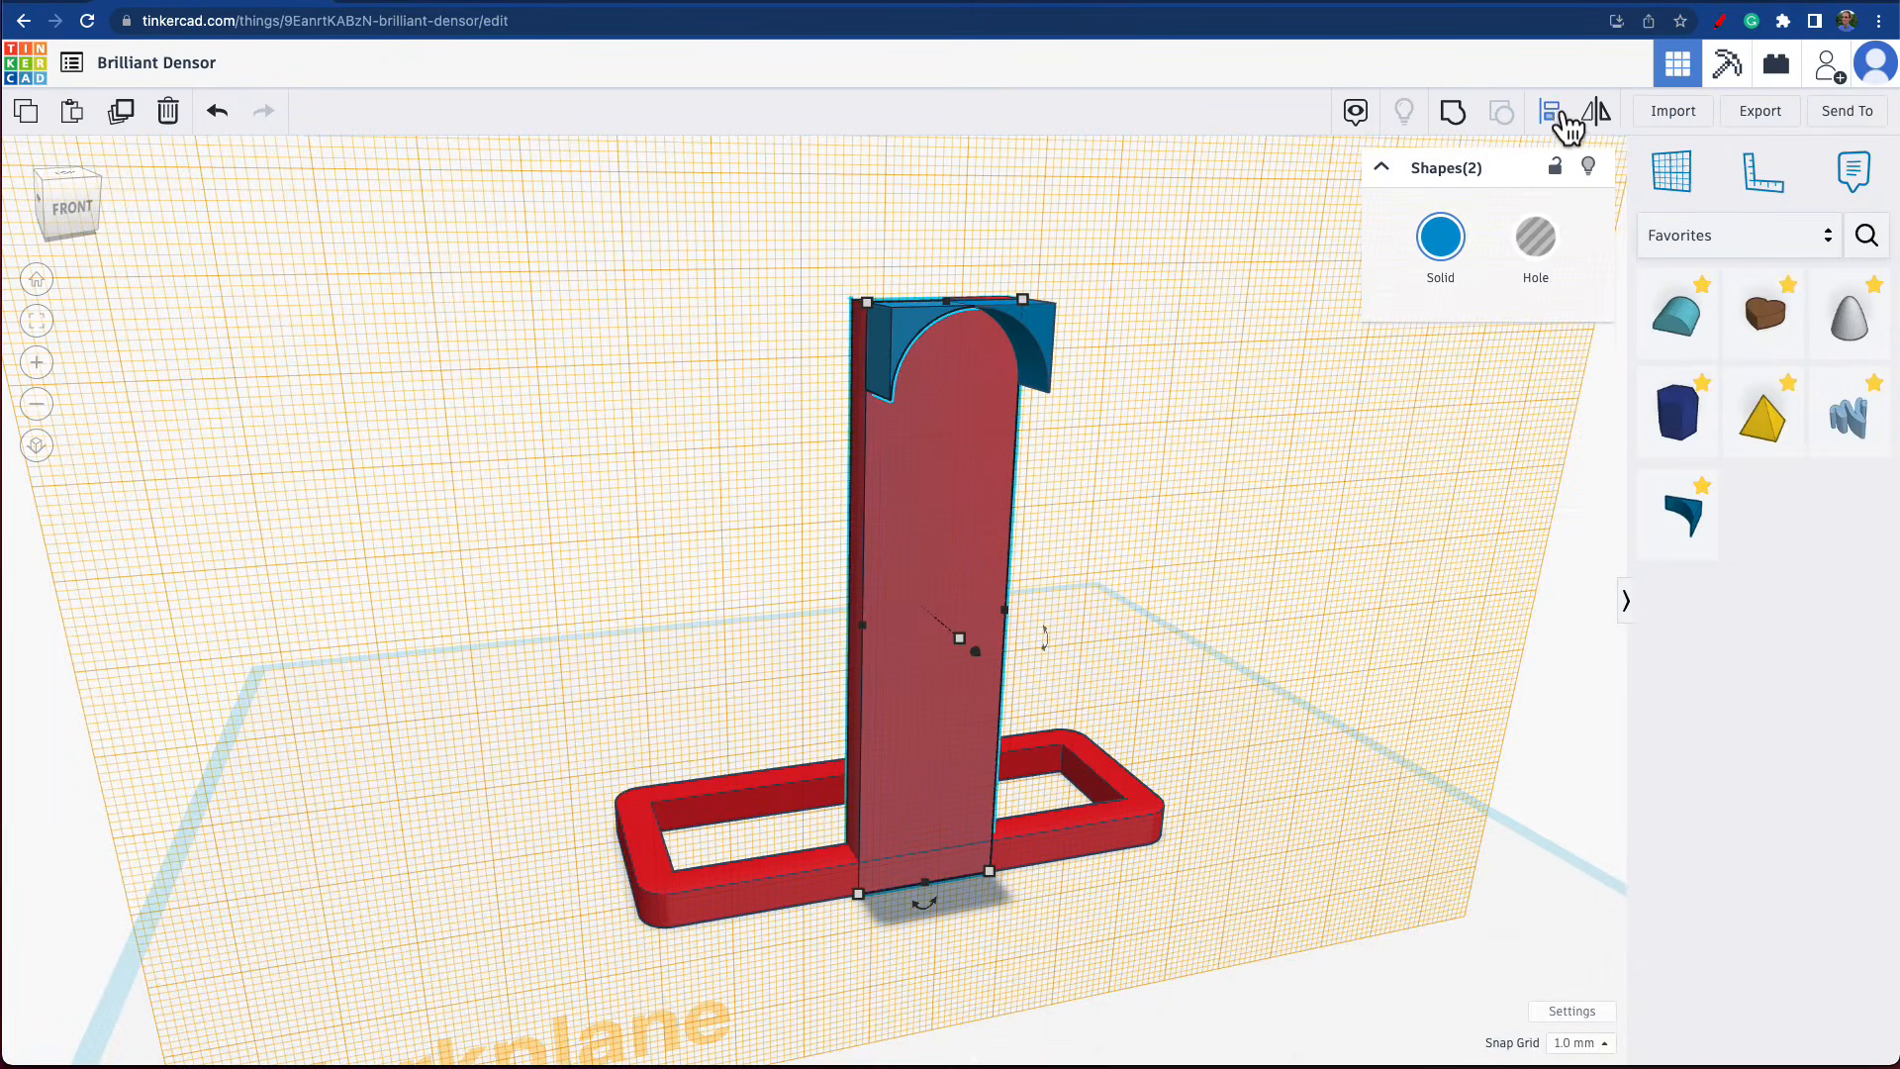
pyautogui.click(1563, 114)
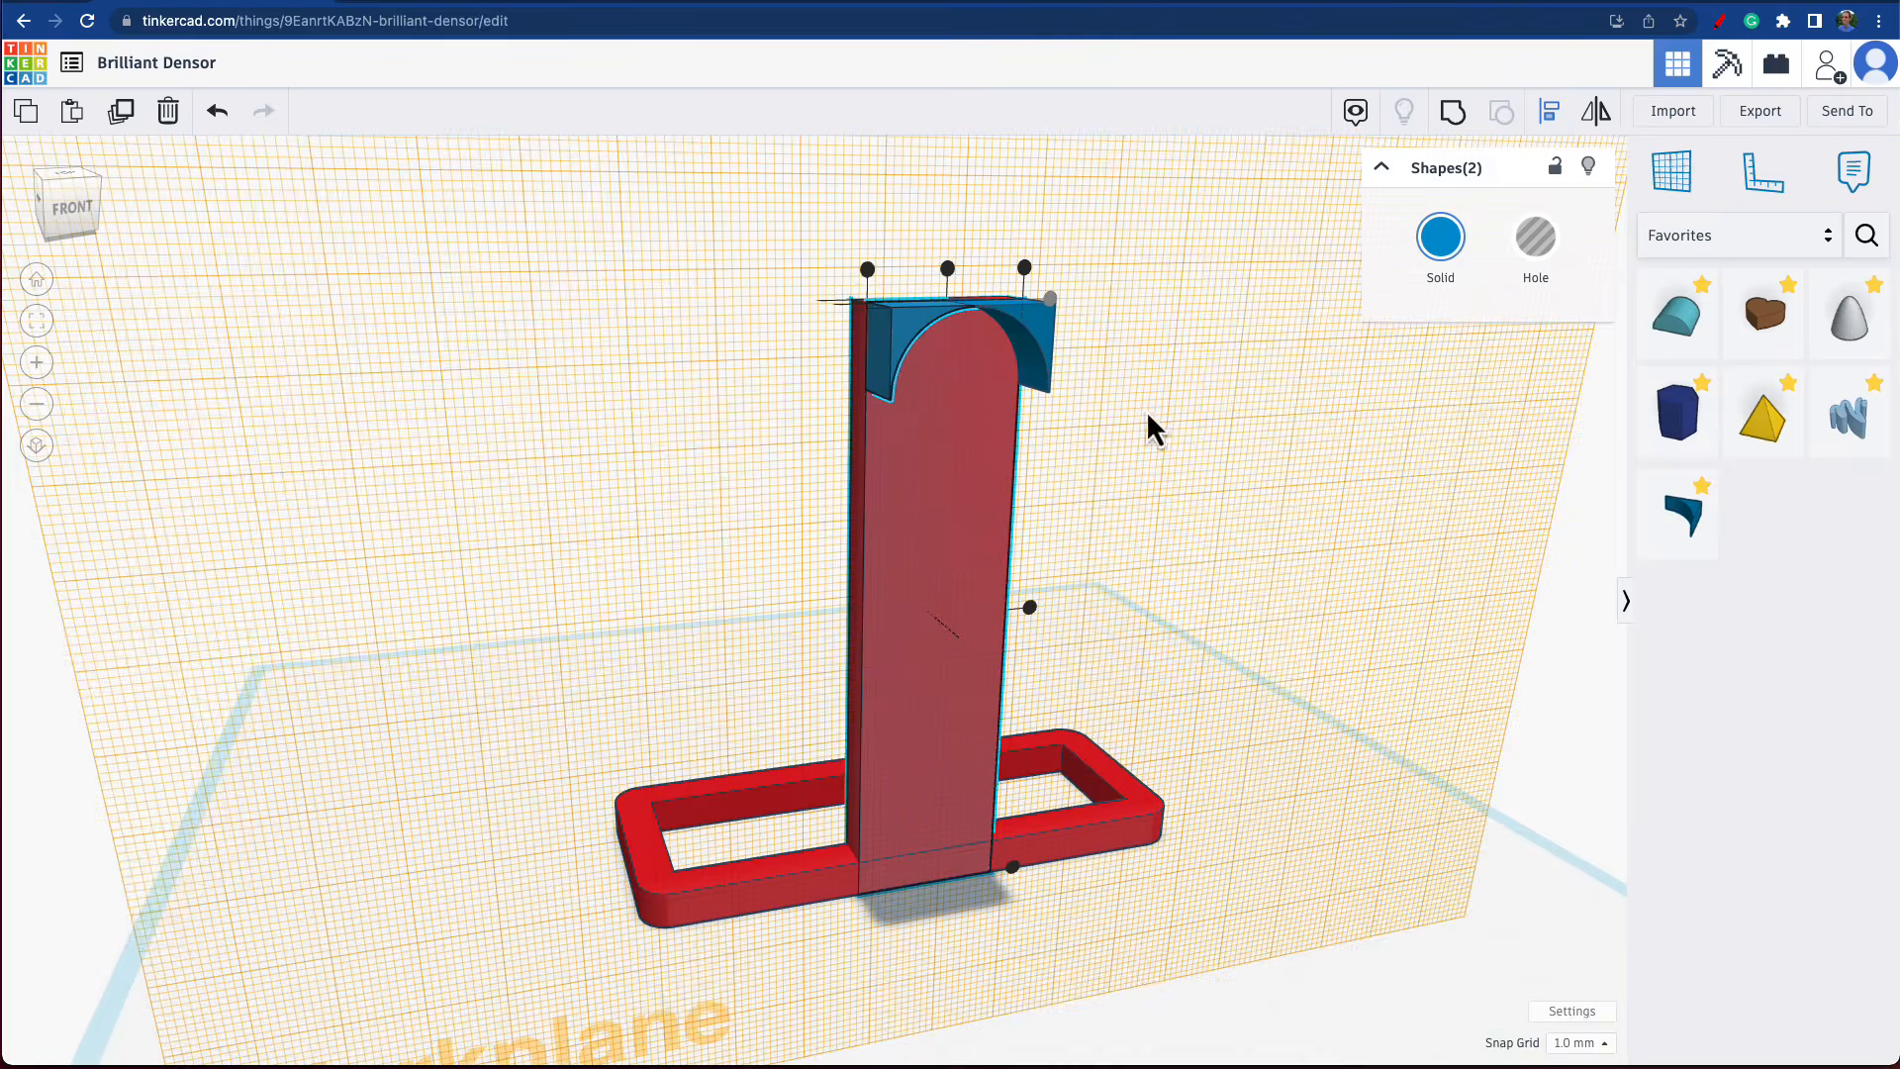
pyautogui.click(868, 270)
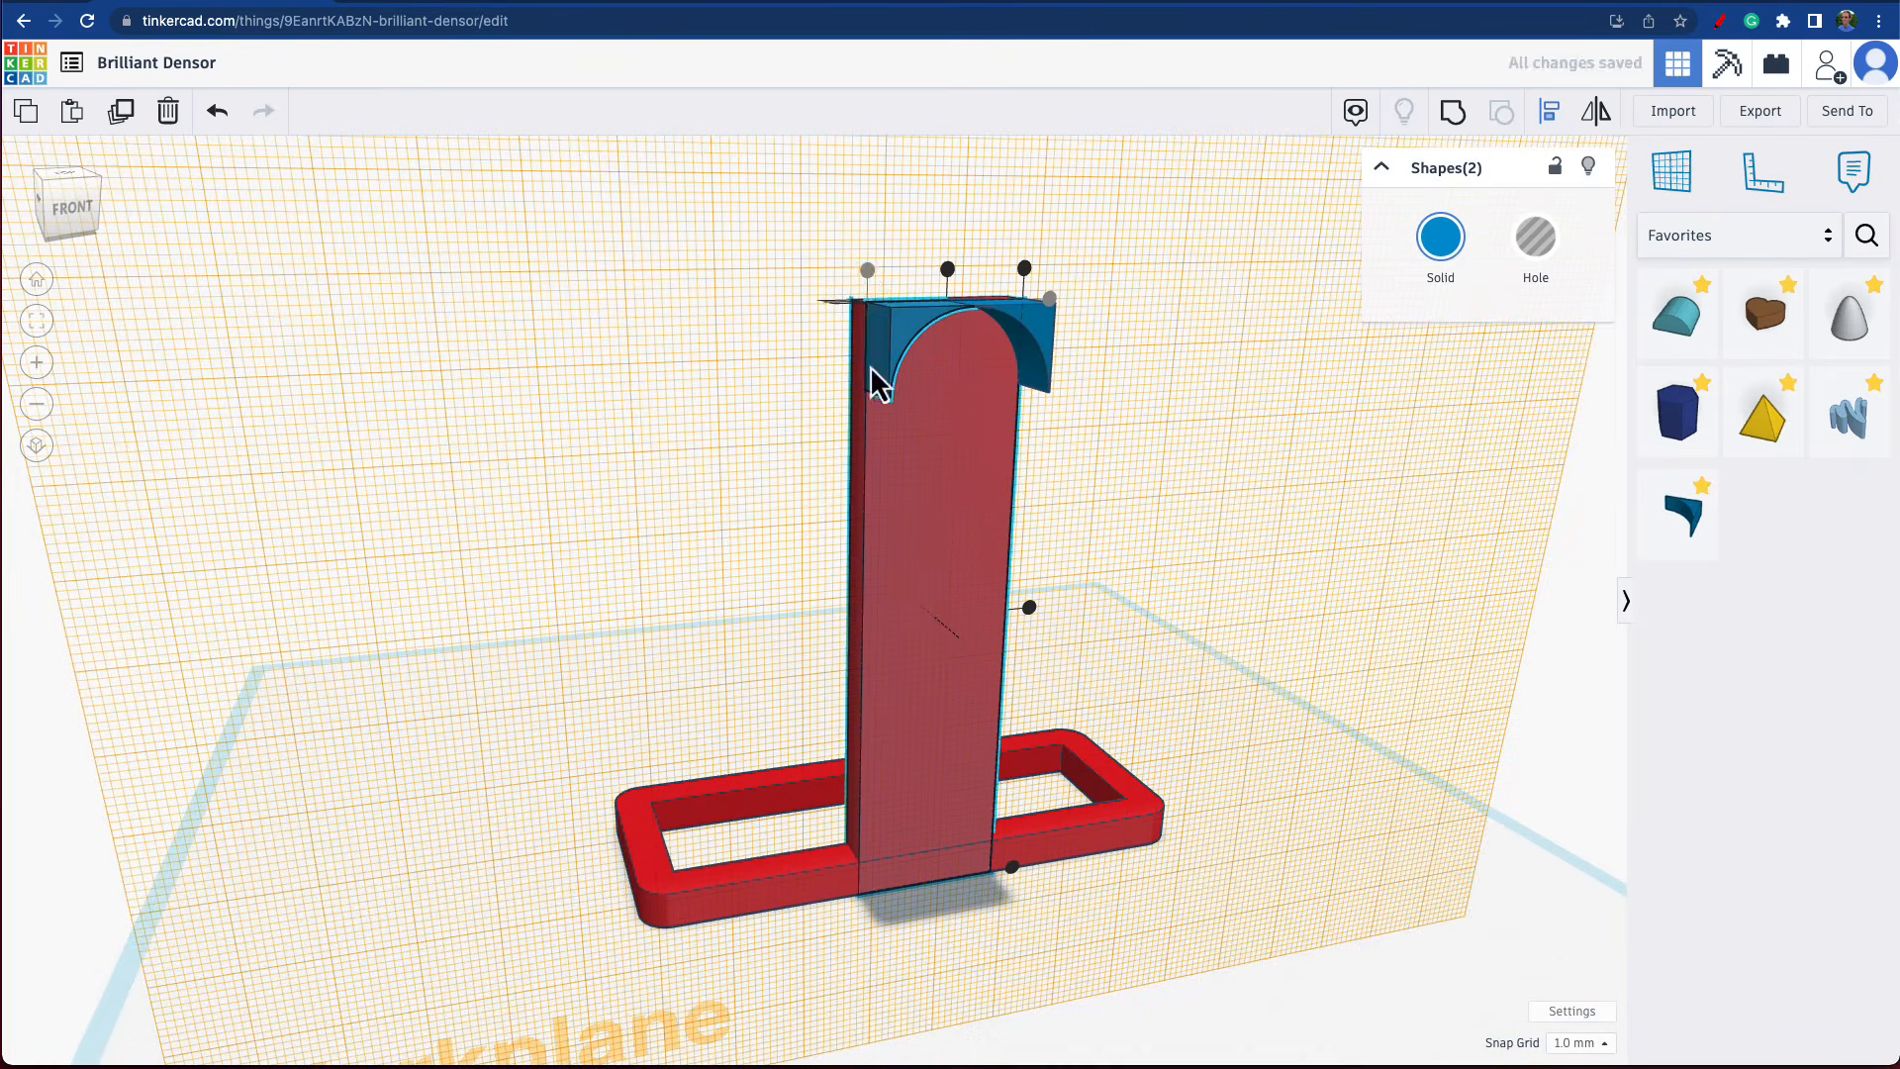
# Turn both MetaFillets at the top of the upright into holes.
pyautogui.moveTo(869, 382); pyautogui.dragTo(868, 465, button='right')
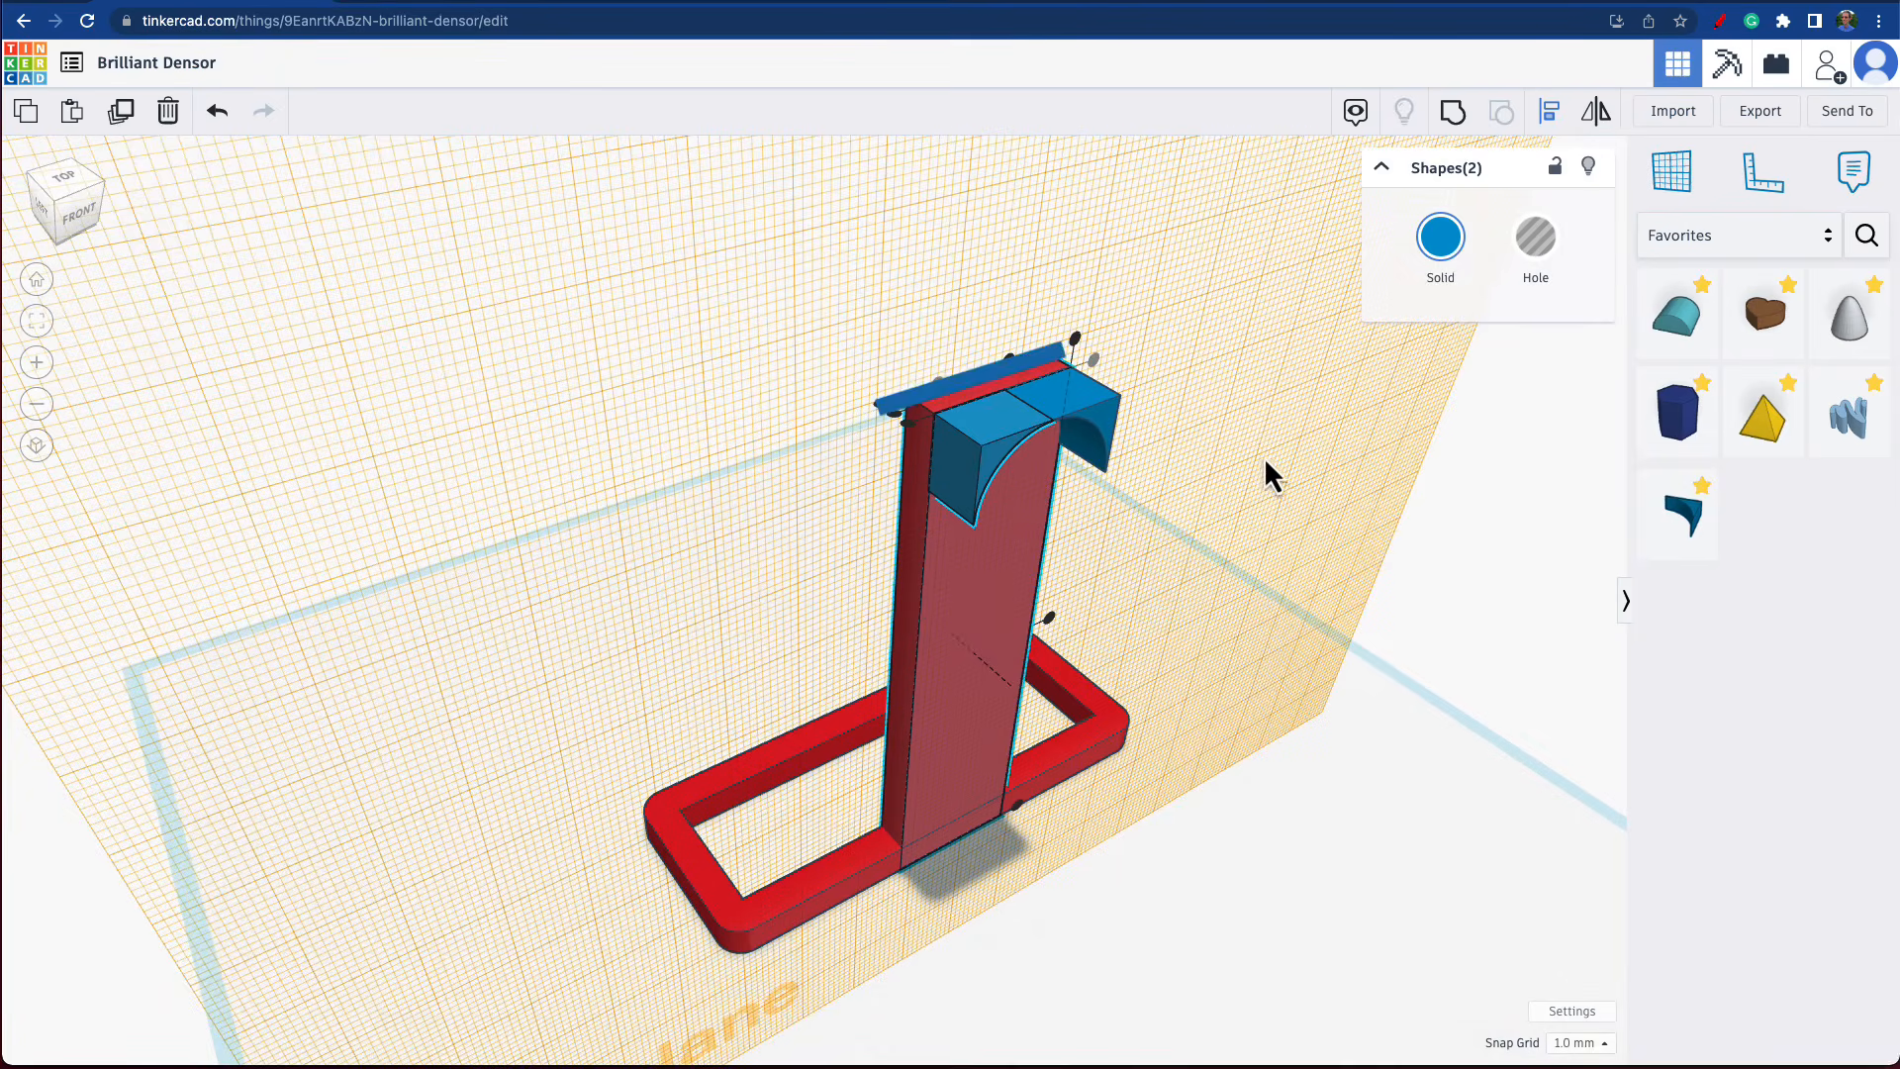
pyautogui.click(1194, 438)
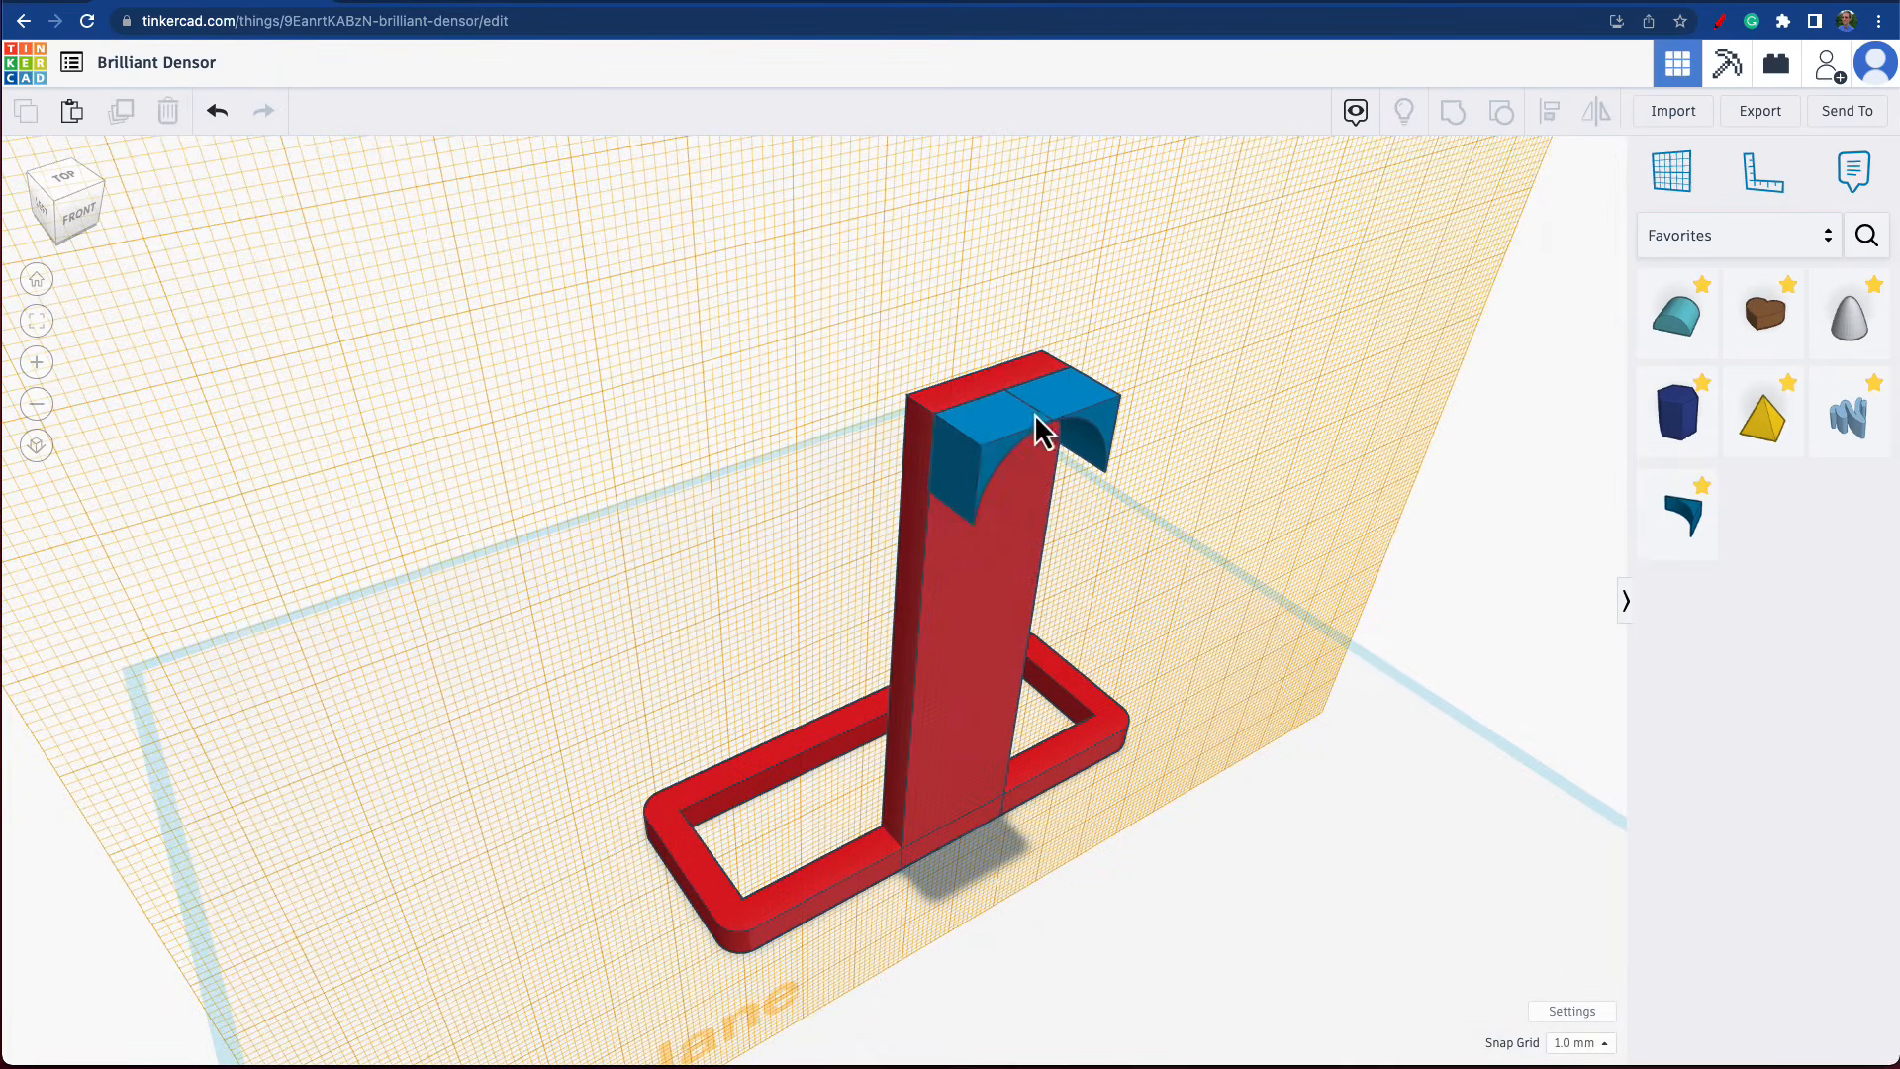
pyautogui.click(1020, 440)
pyautogui.click(1531, 257)
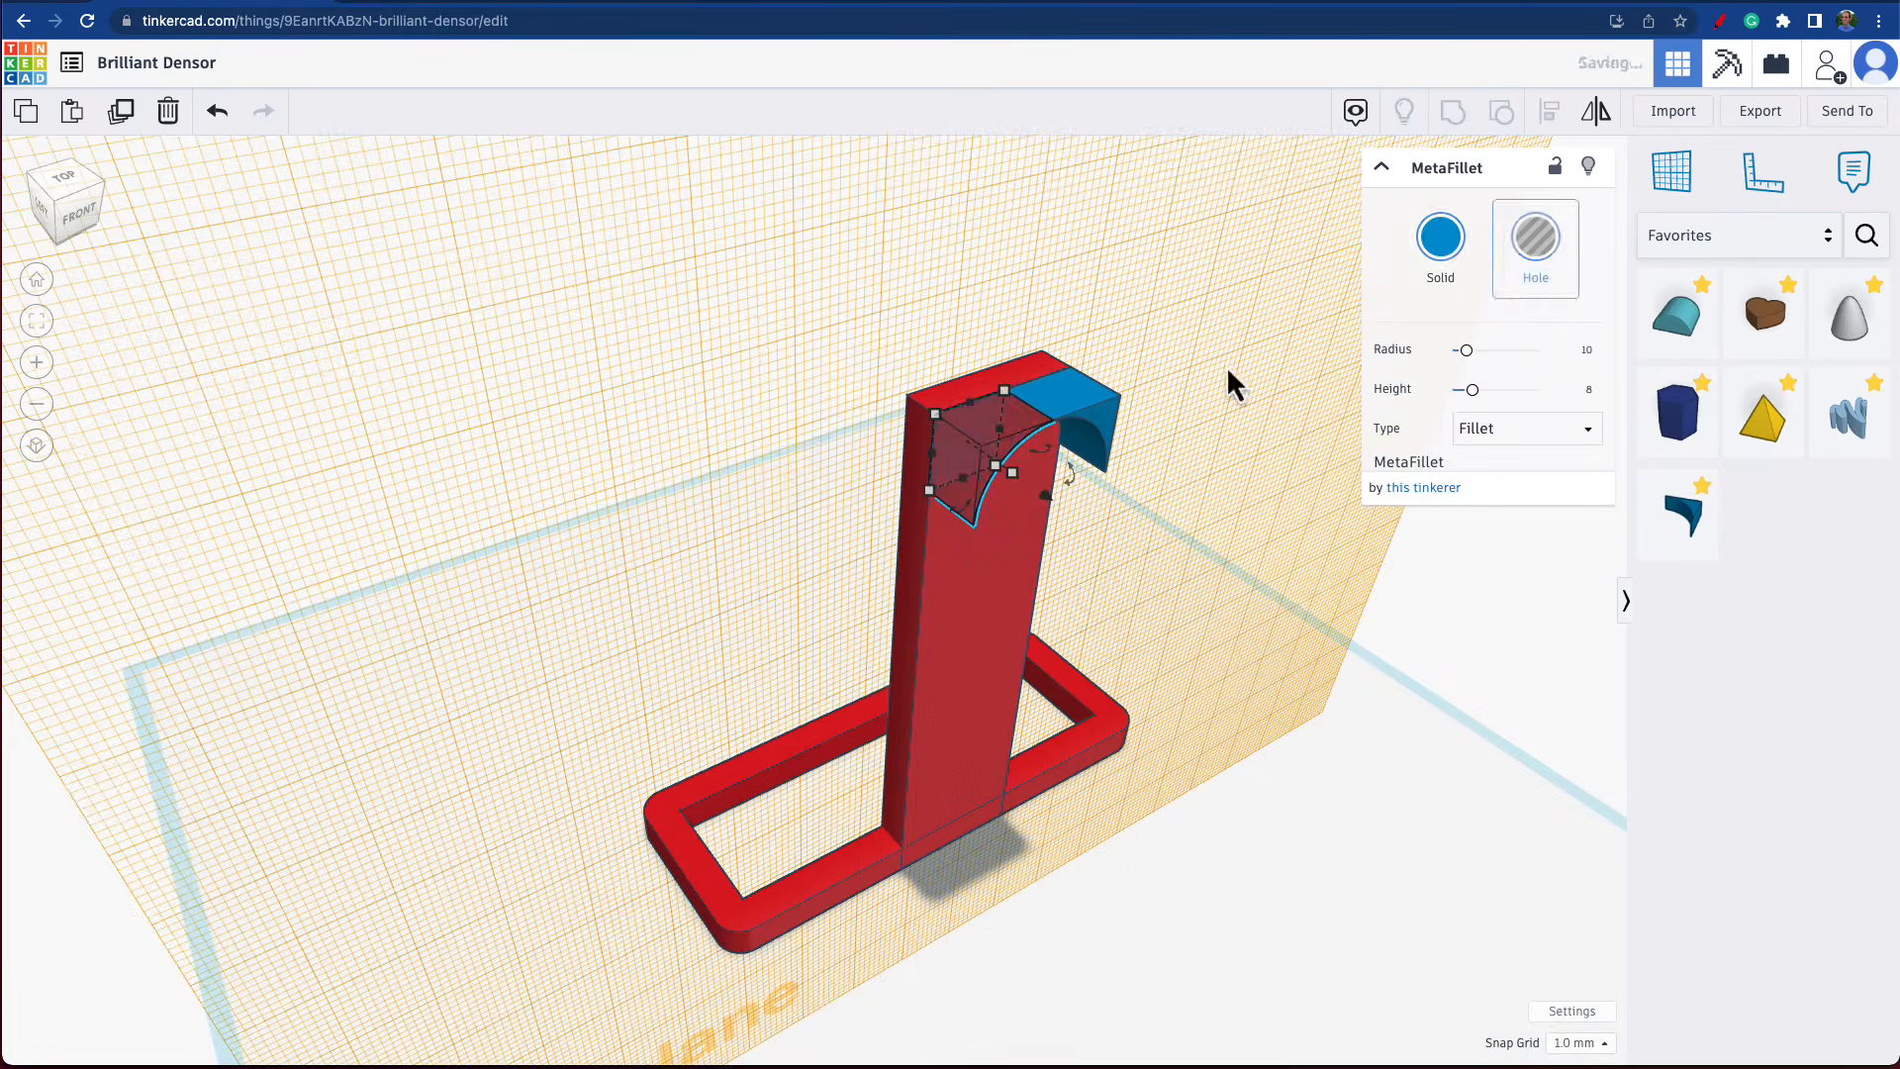
pyautogui.click(1088, 416)
pyautogui.click(1535, 254)
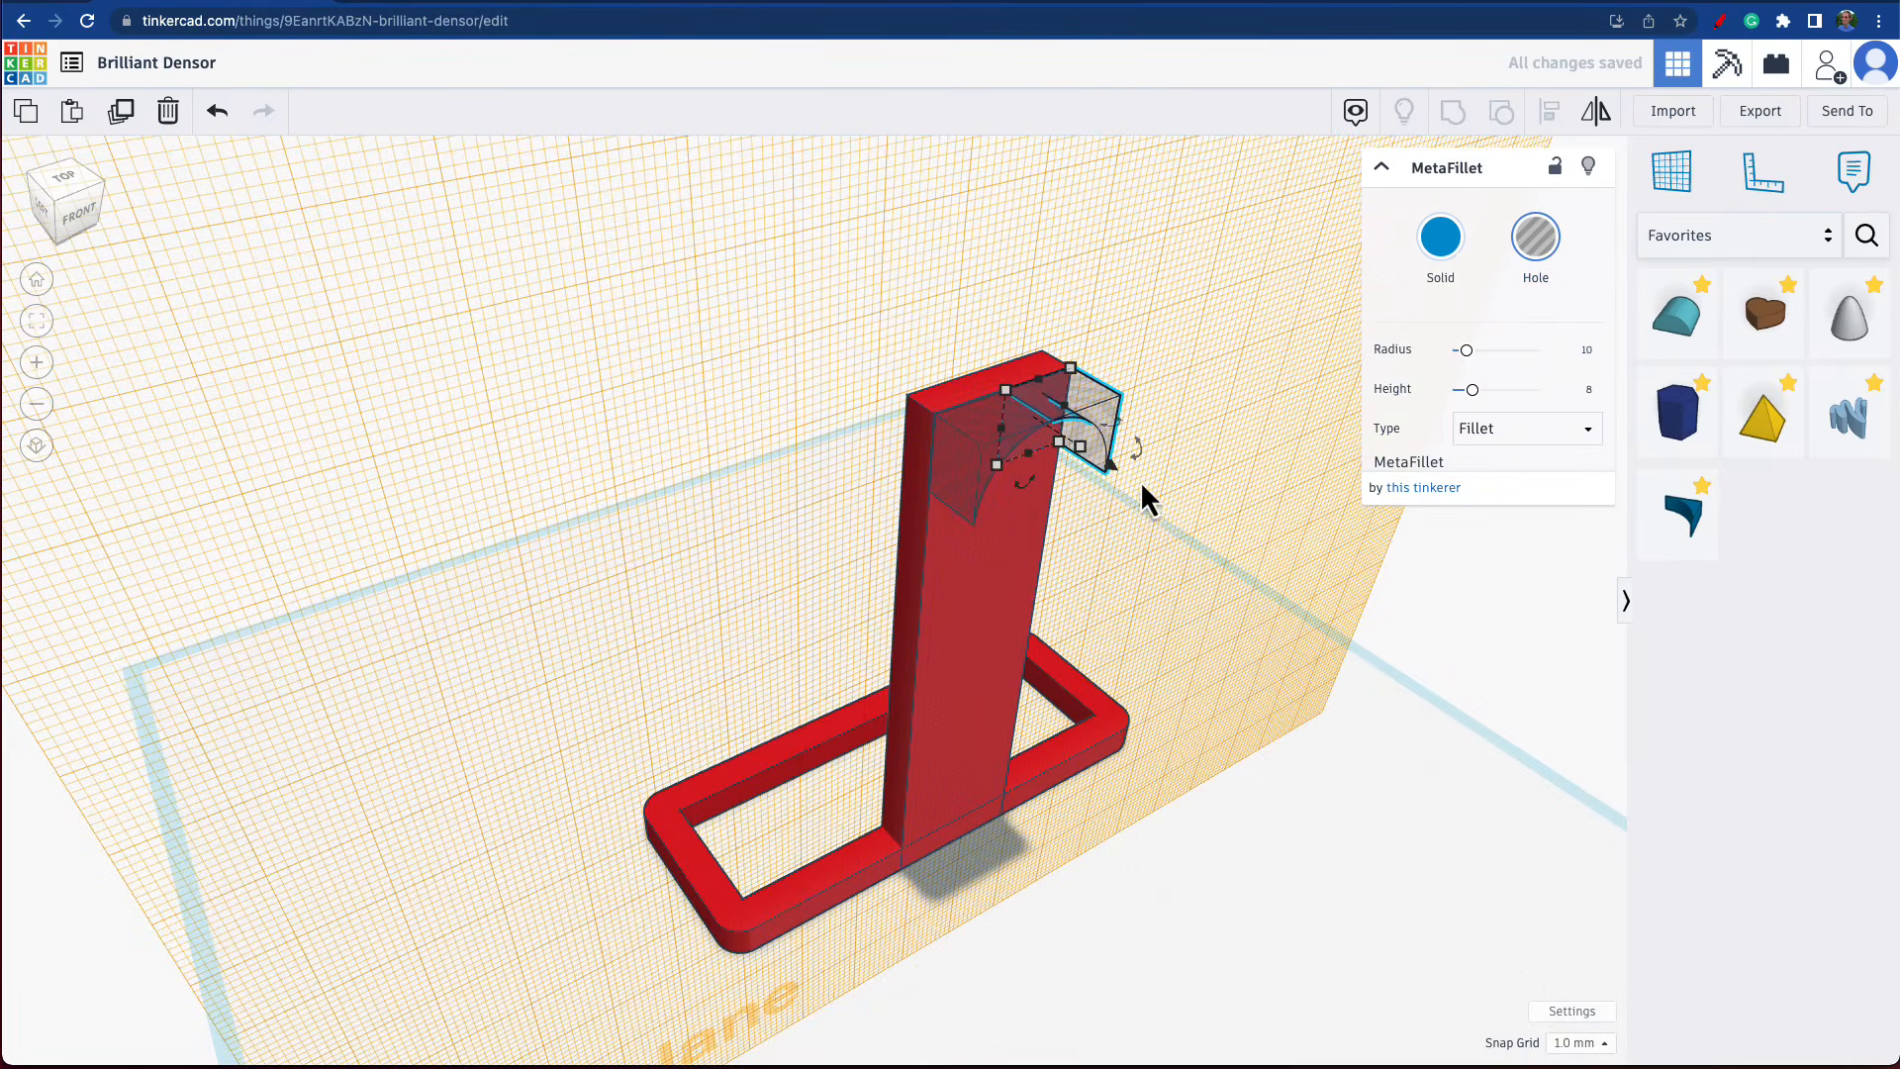
# Push both MetaFillet holes back so they pass through the upright's full thickness, the mirrored one by 6 mm in total.
pyautogui.moveTo(1115, 475); pyautogui.dragTo(994, 454)
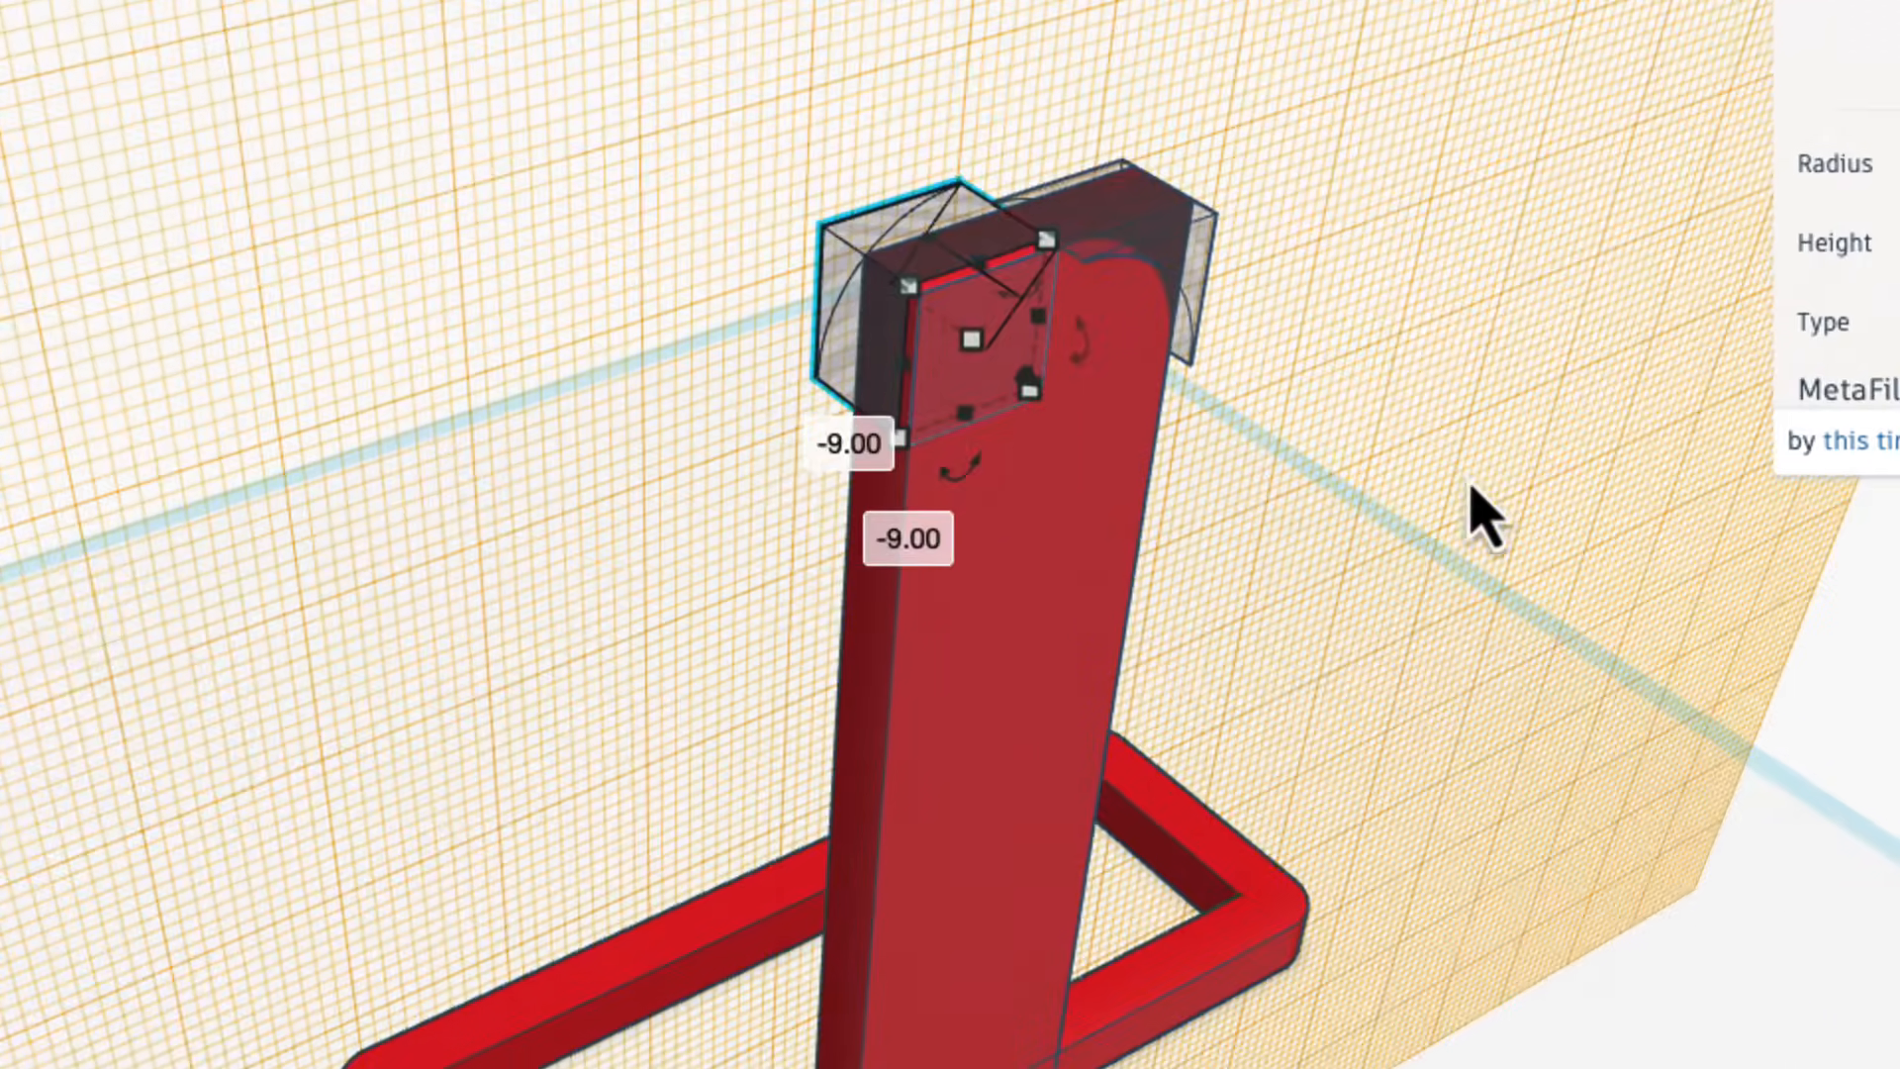
pyautogui.moveTo(1530, 585); pyautogui.dragTo(1699, 653, button='right')
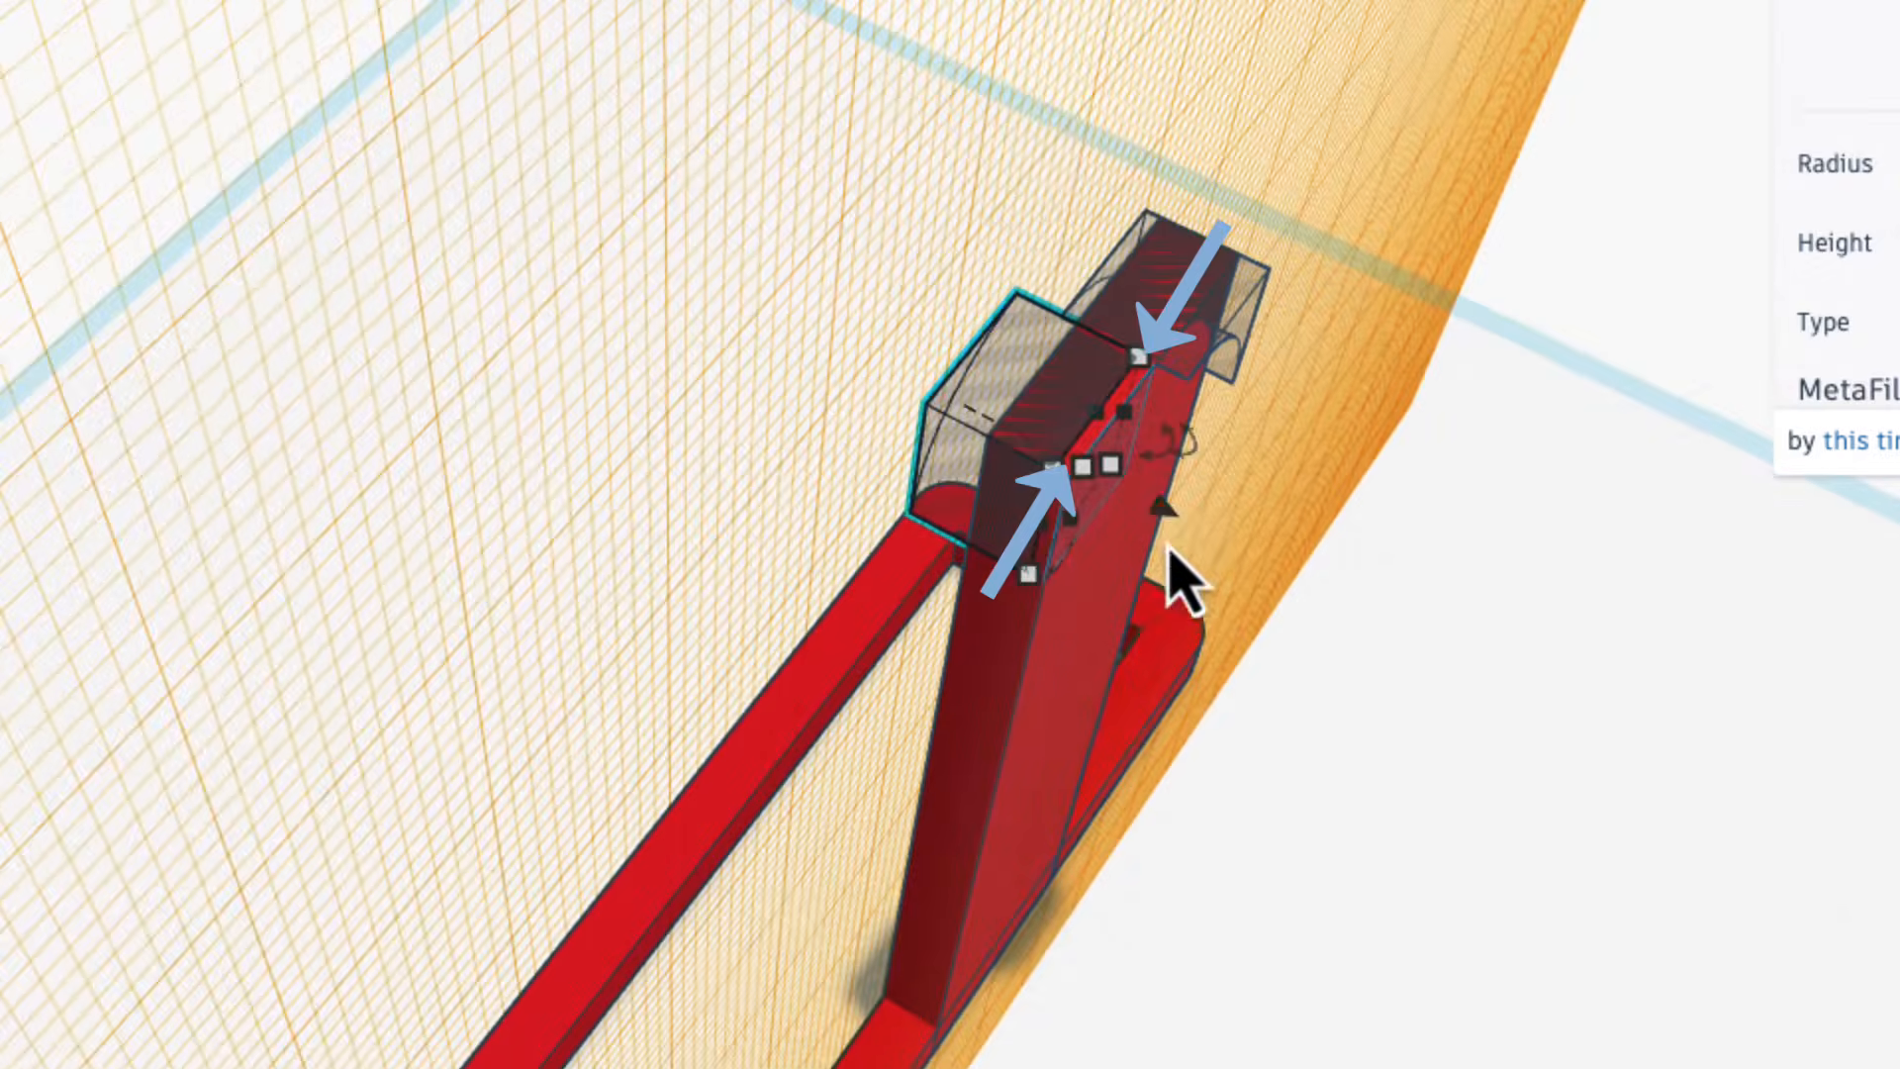
pyautogui.moveTo(1165, 517); pyautogui.dragTo(1217, 552)
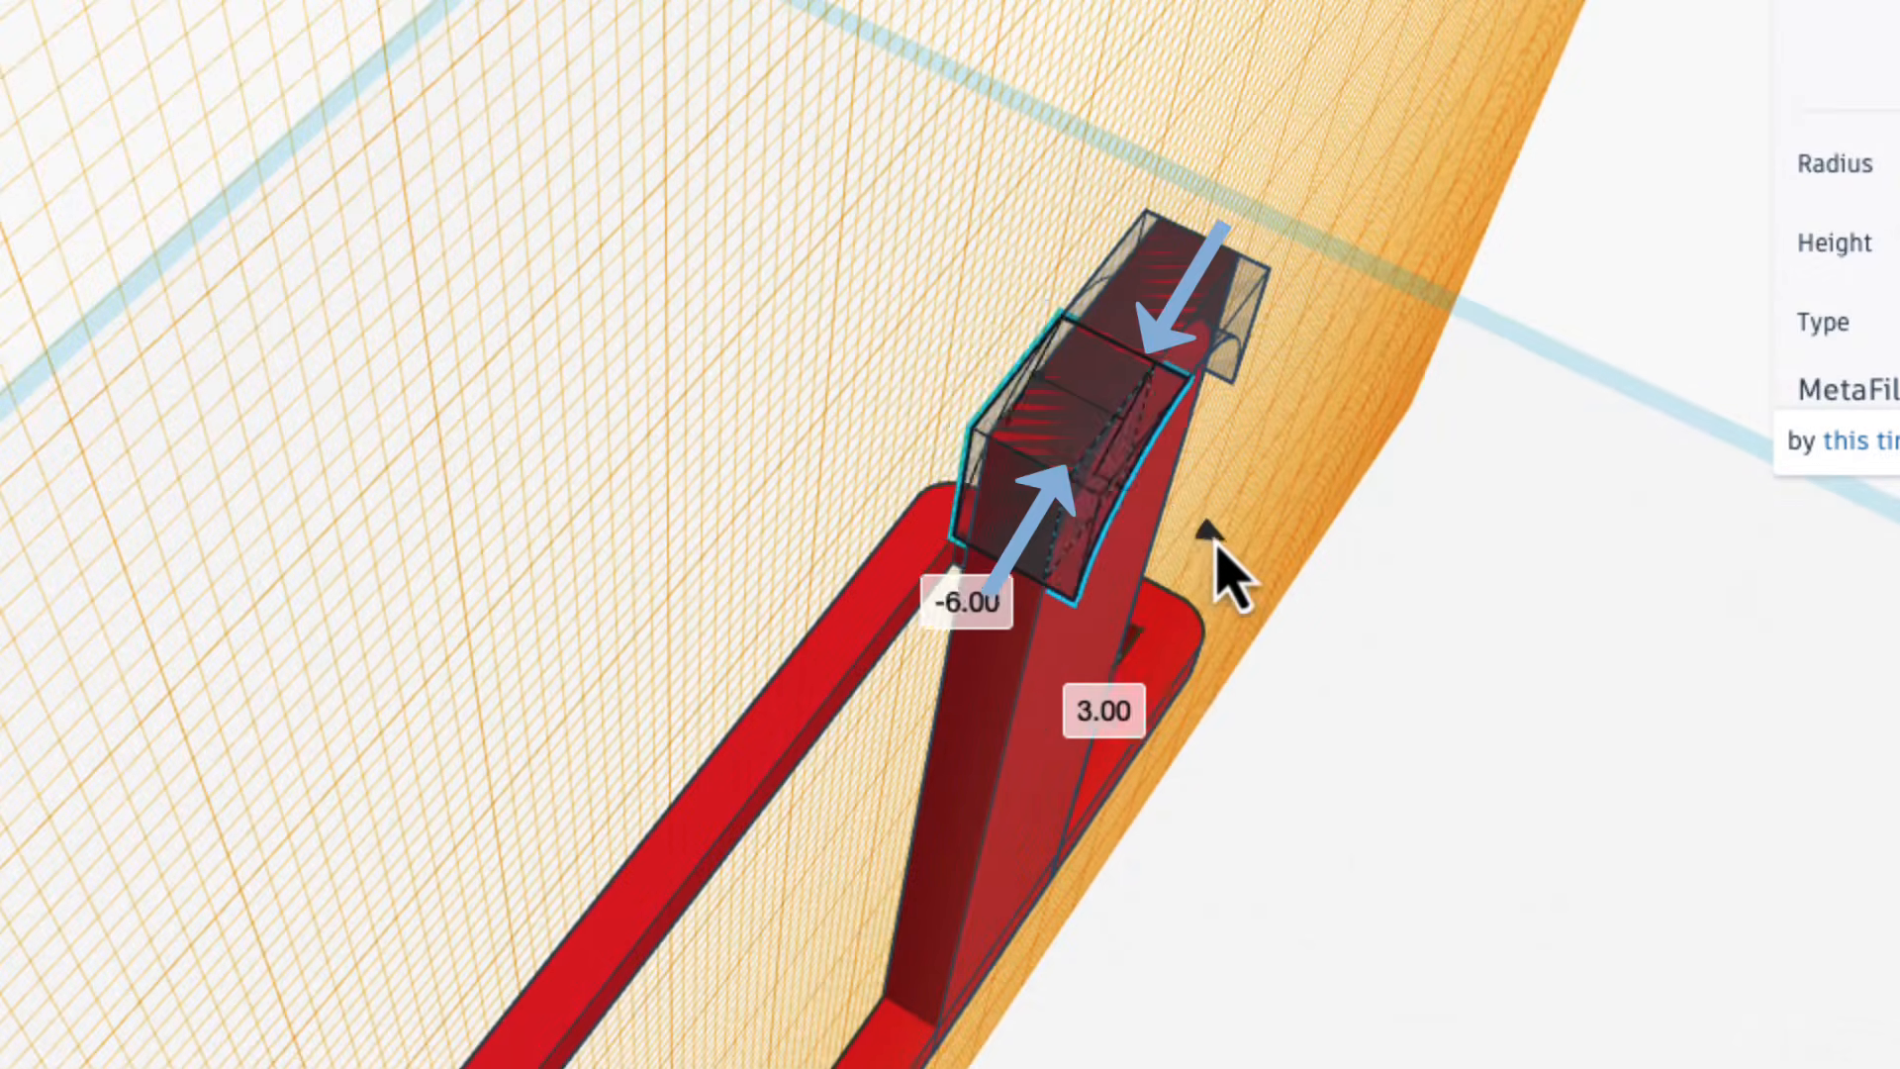
pyautogui.moveTo(1217, 551); pyautogui.dragTo(852, 458, button='right')
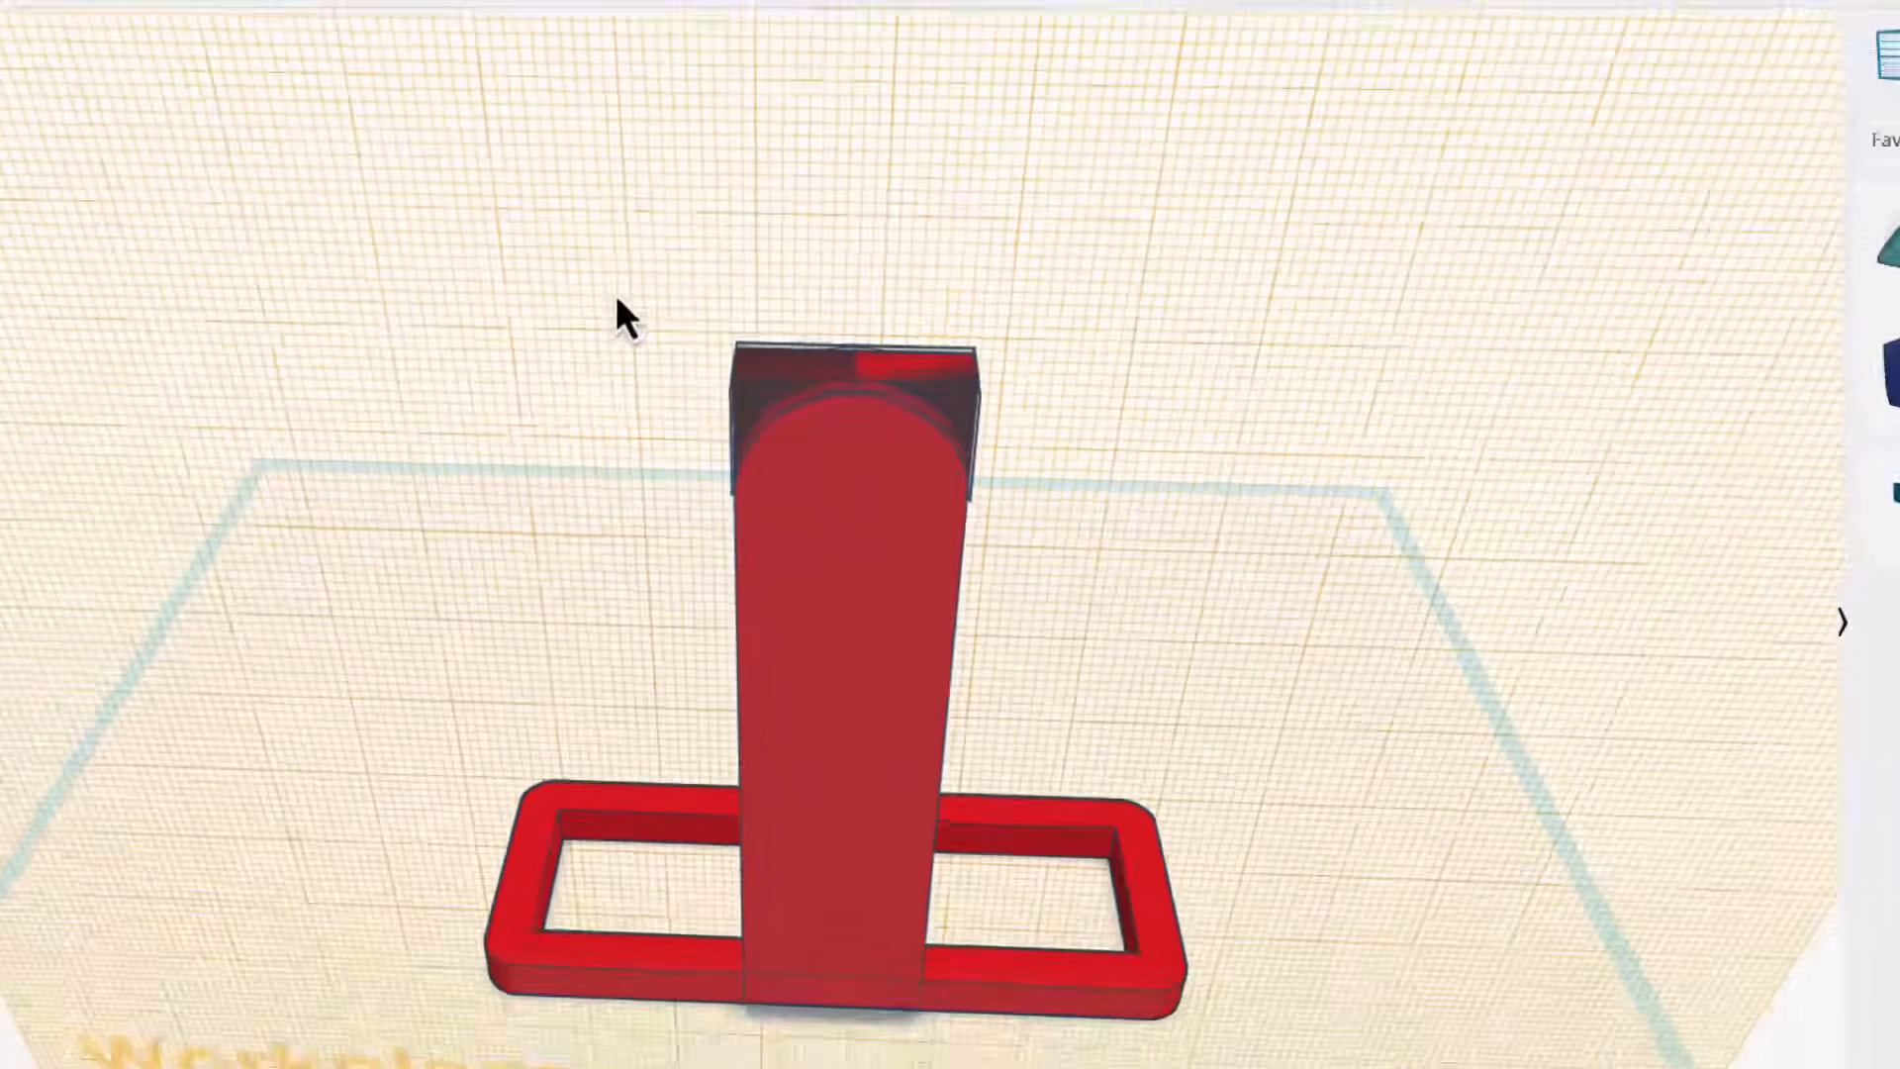
# Group the upright with the two MetaFillet holes to cut its rounded top.
pyautogui.moveTo(446, 160); pyautogui.dragTo(1229, 629)
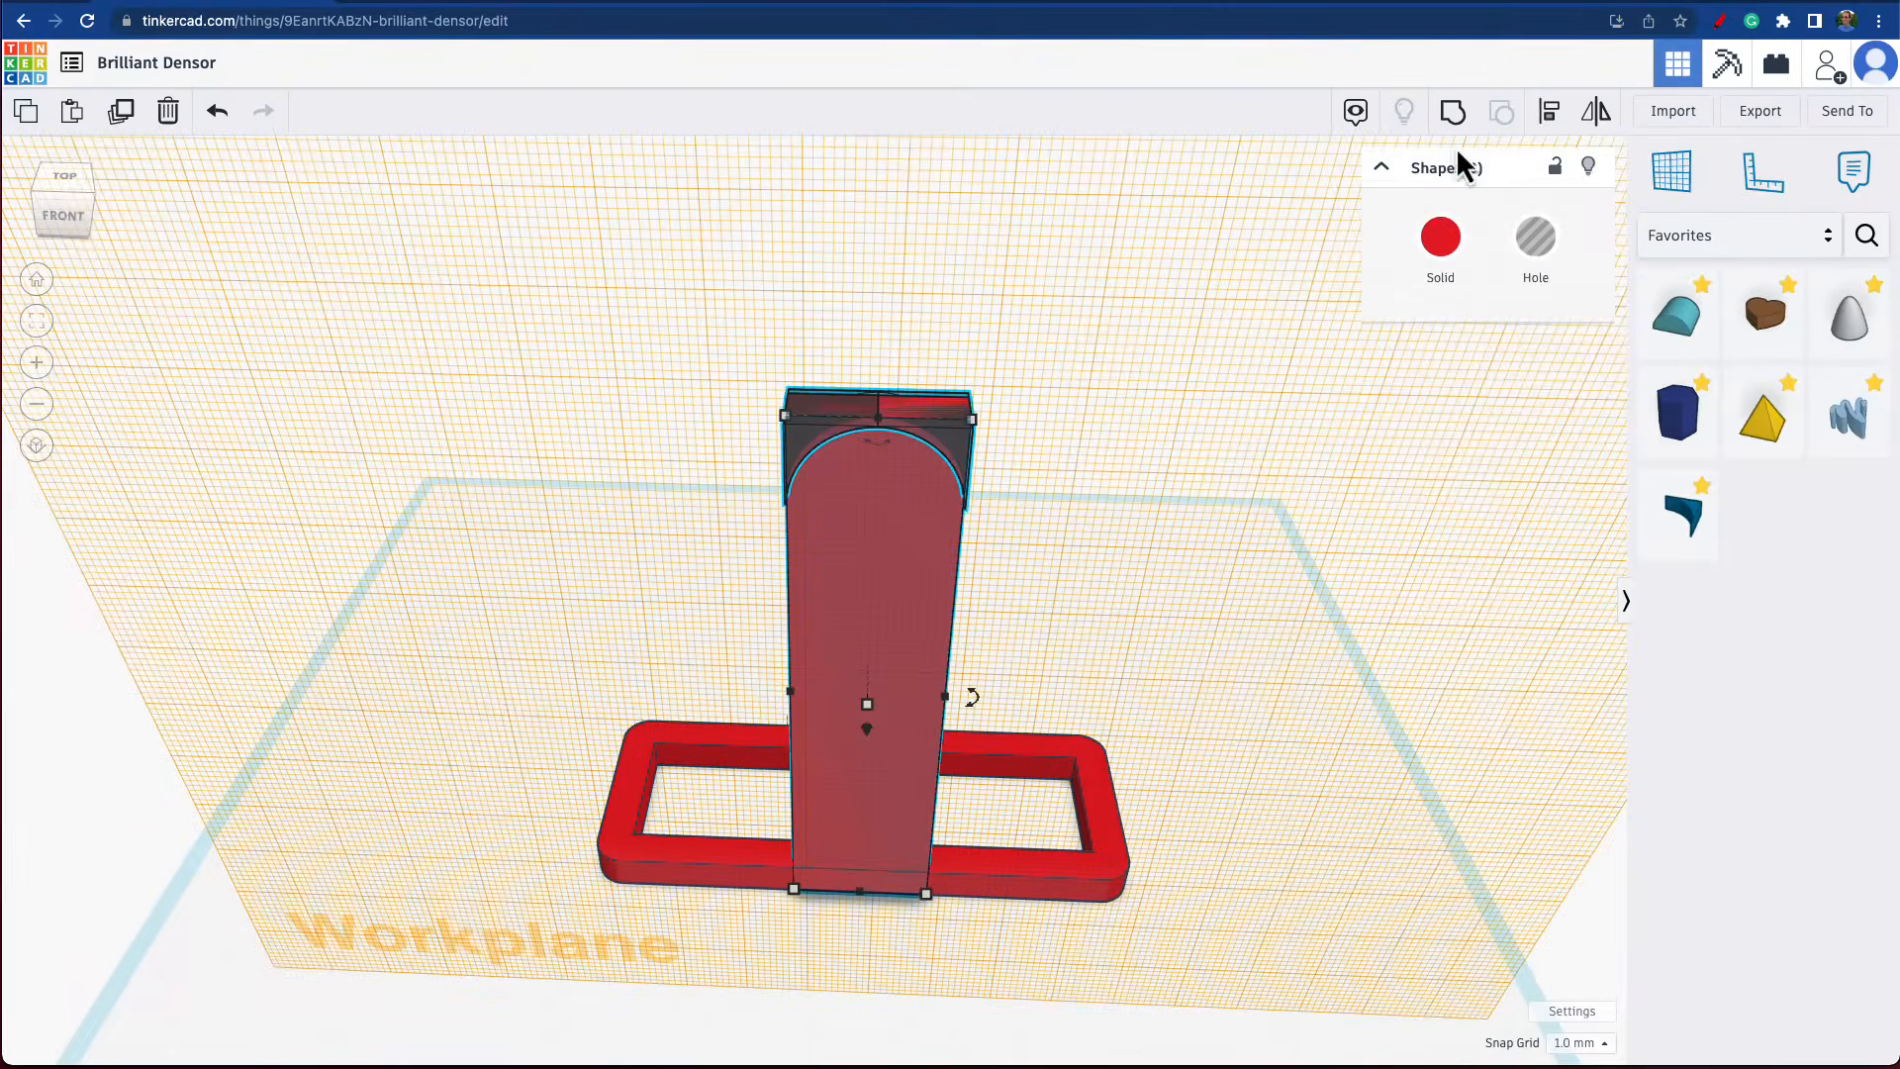
pyautogui.click(1266, 608)
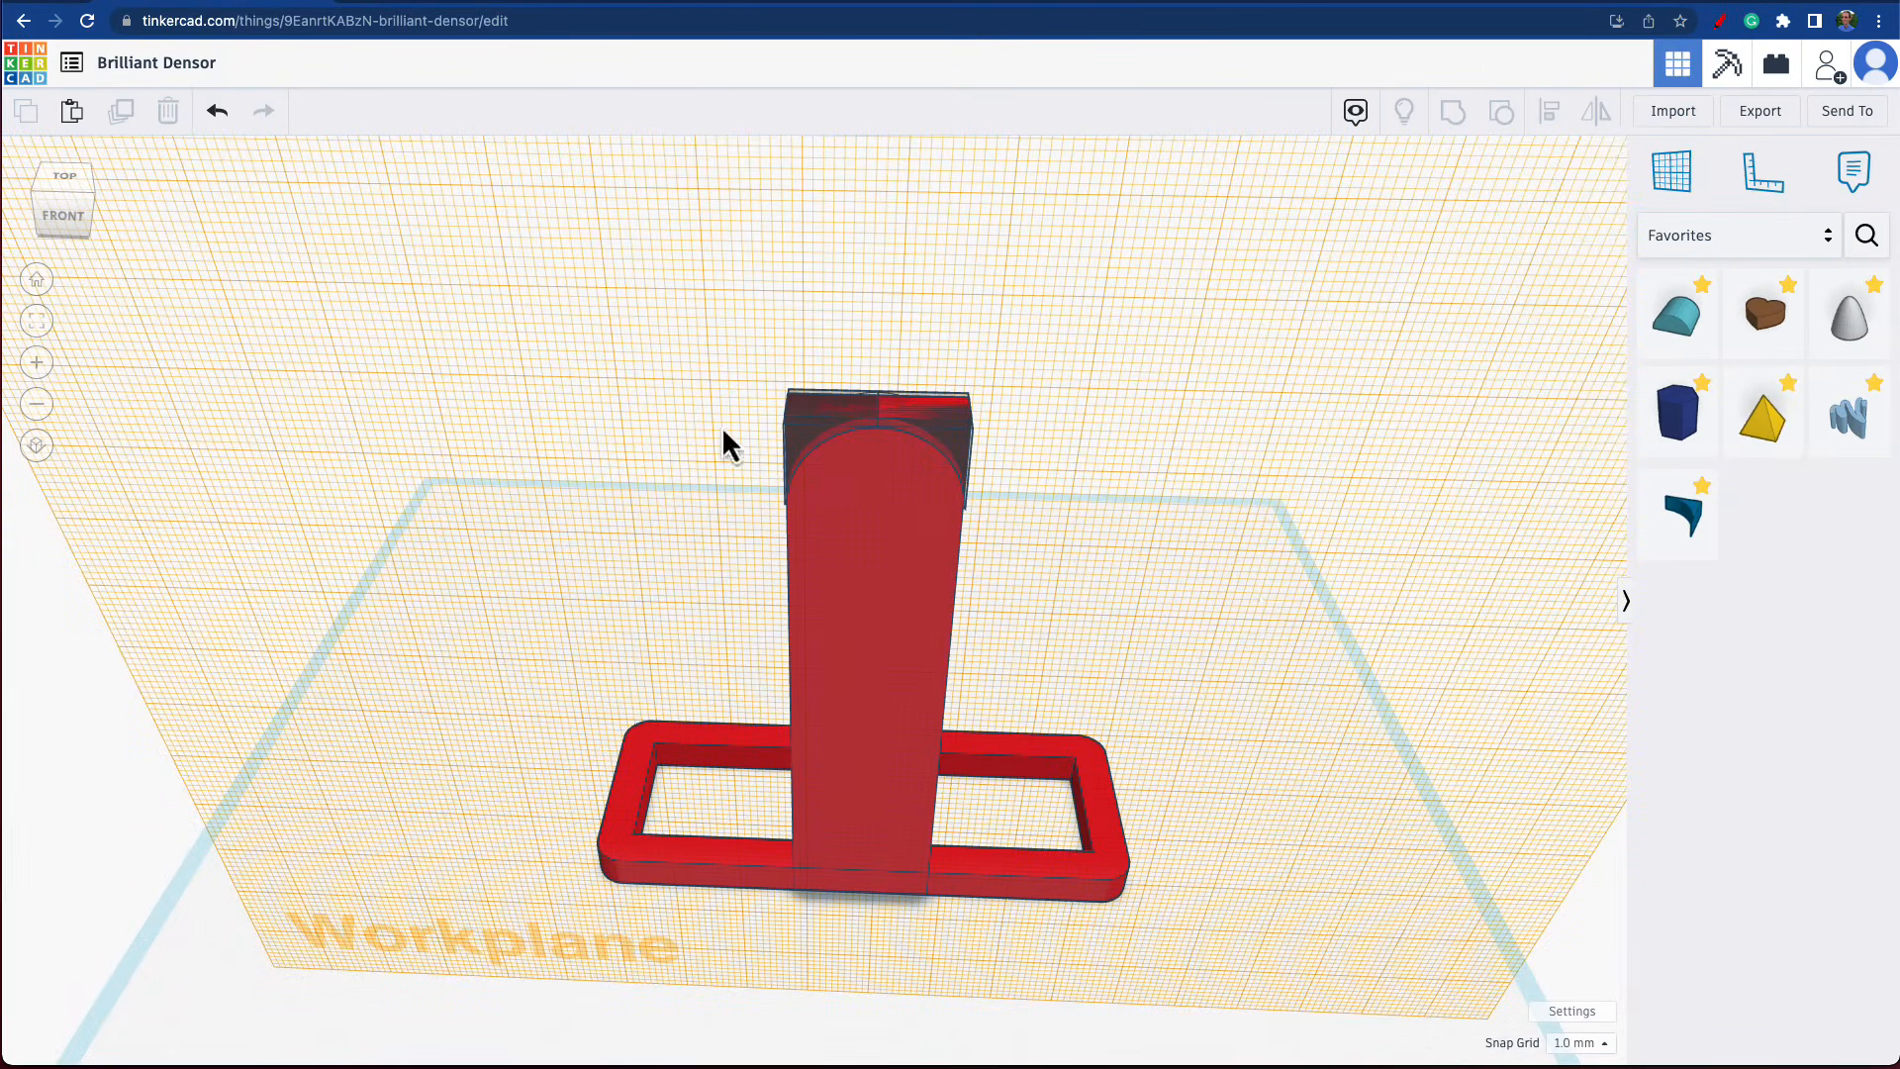
pyautogui.moveTo(692, 344); pyautogui.dragTo(1052, 581)
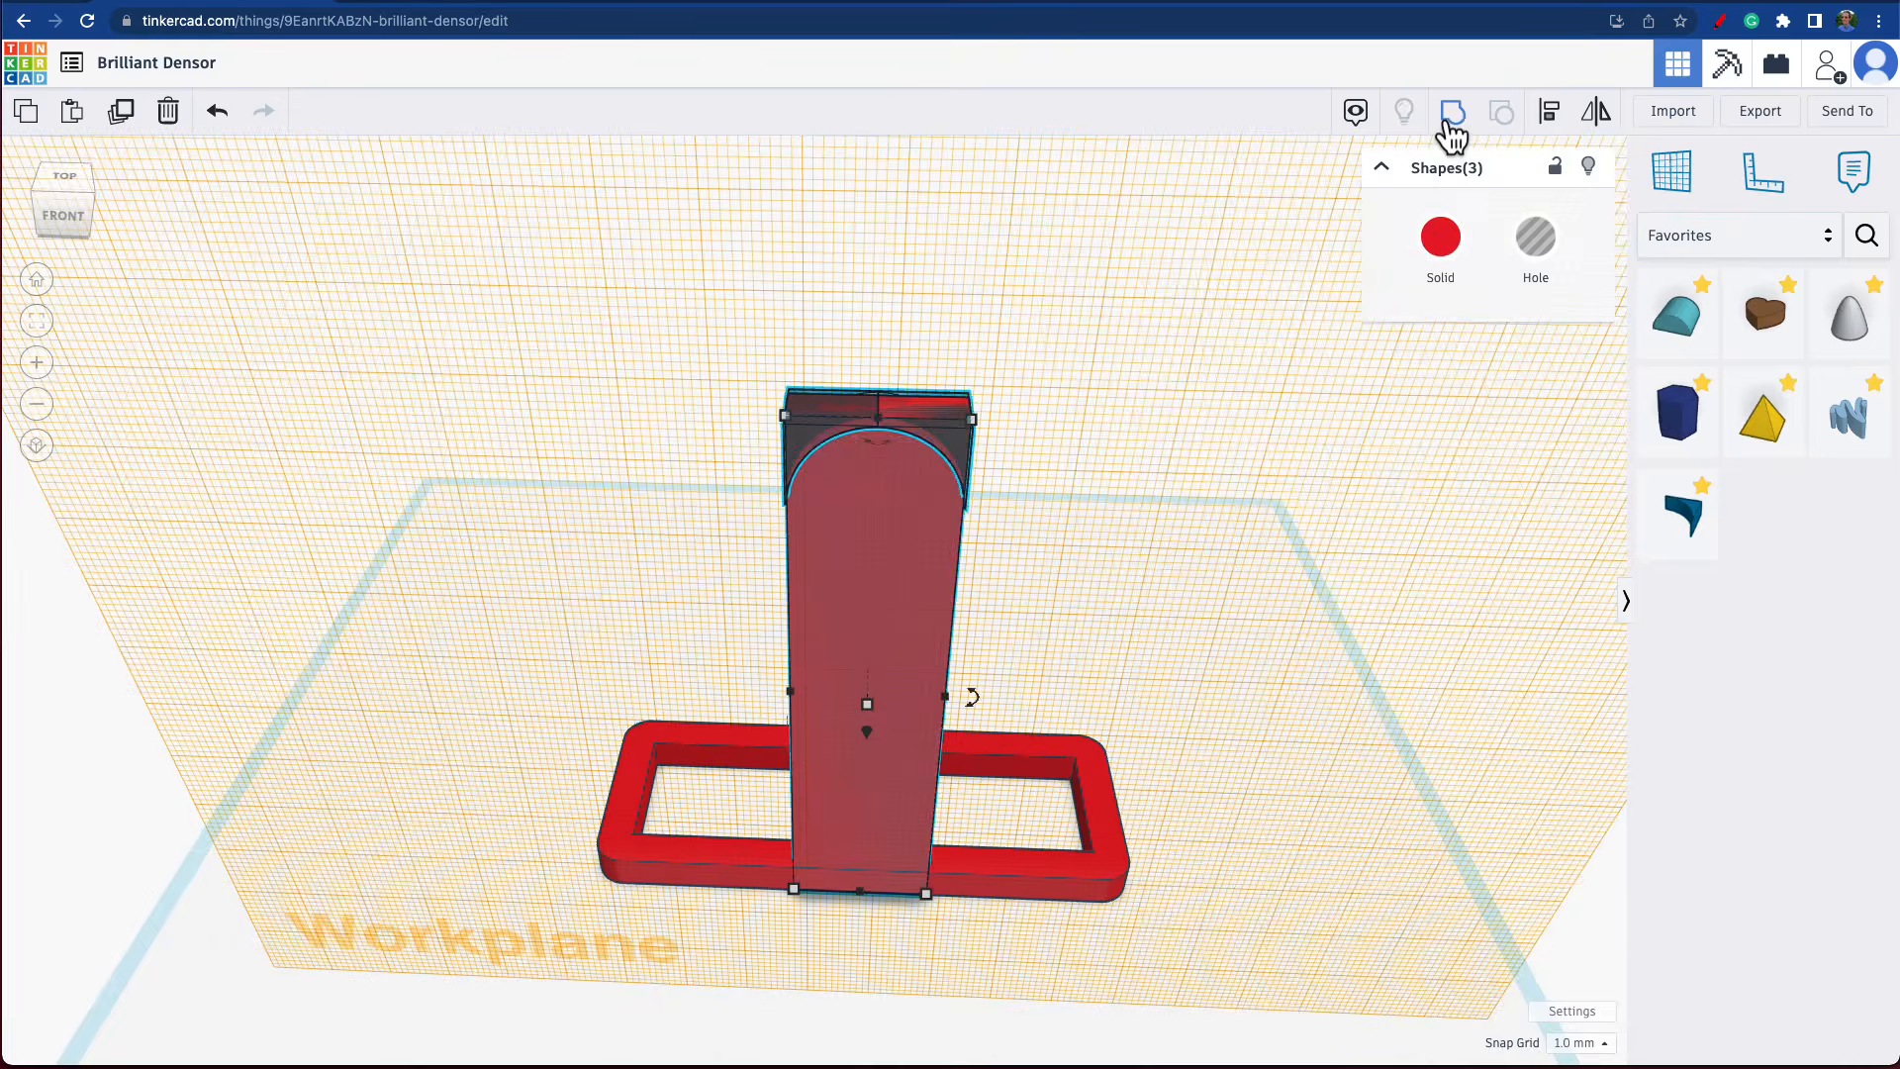
pyautogui.click(1448, 123)
pyautogui.click(1229, 497)
# Return the workplane from the upright's face to the base grid.
pyautogui.moveTo(1202, 488); pyautogui.dragTo(1292, 448, button='right')
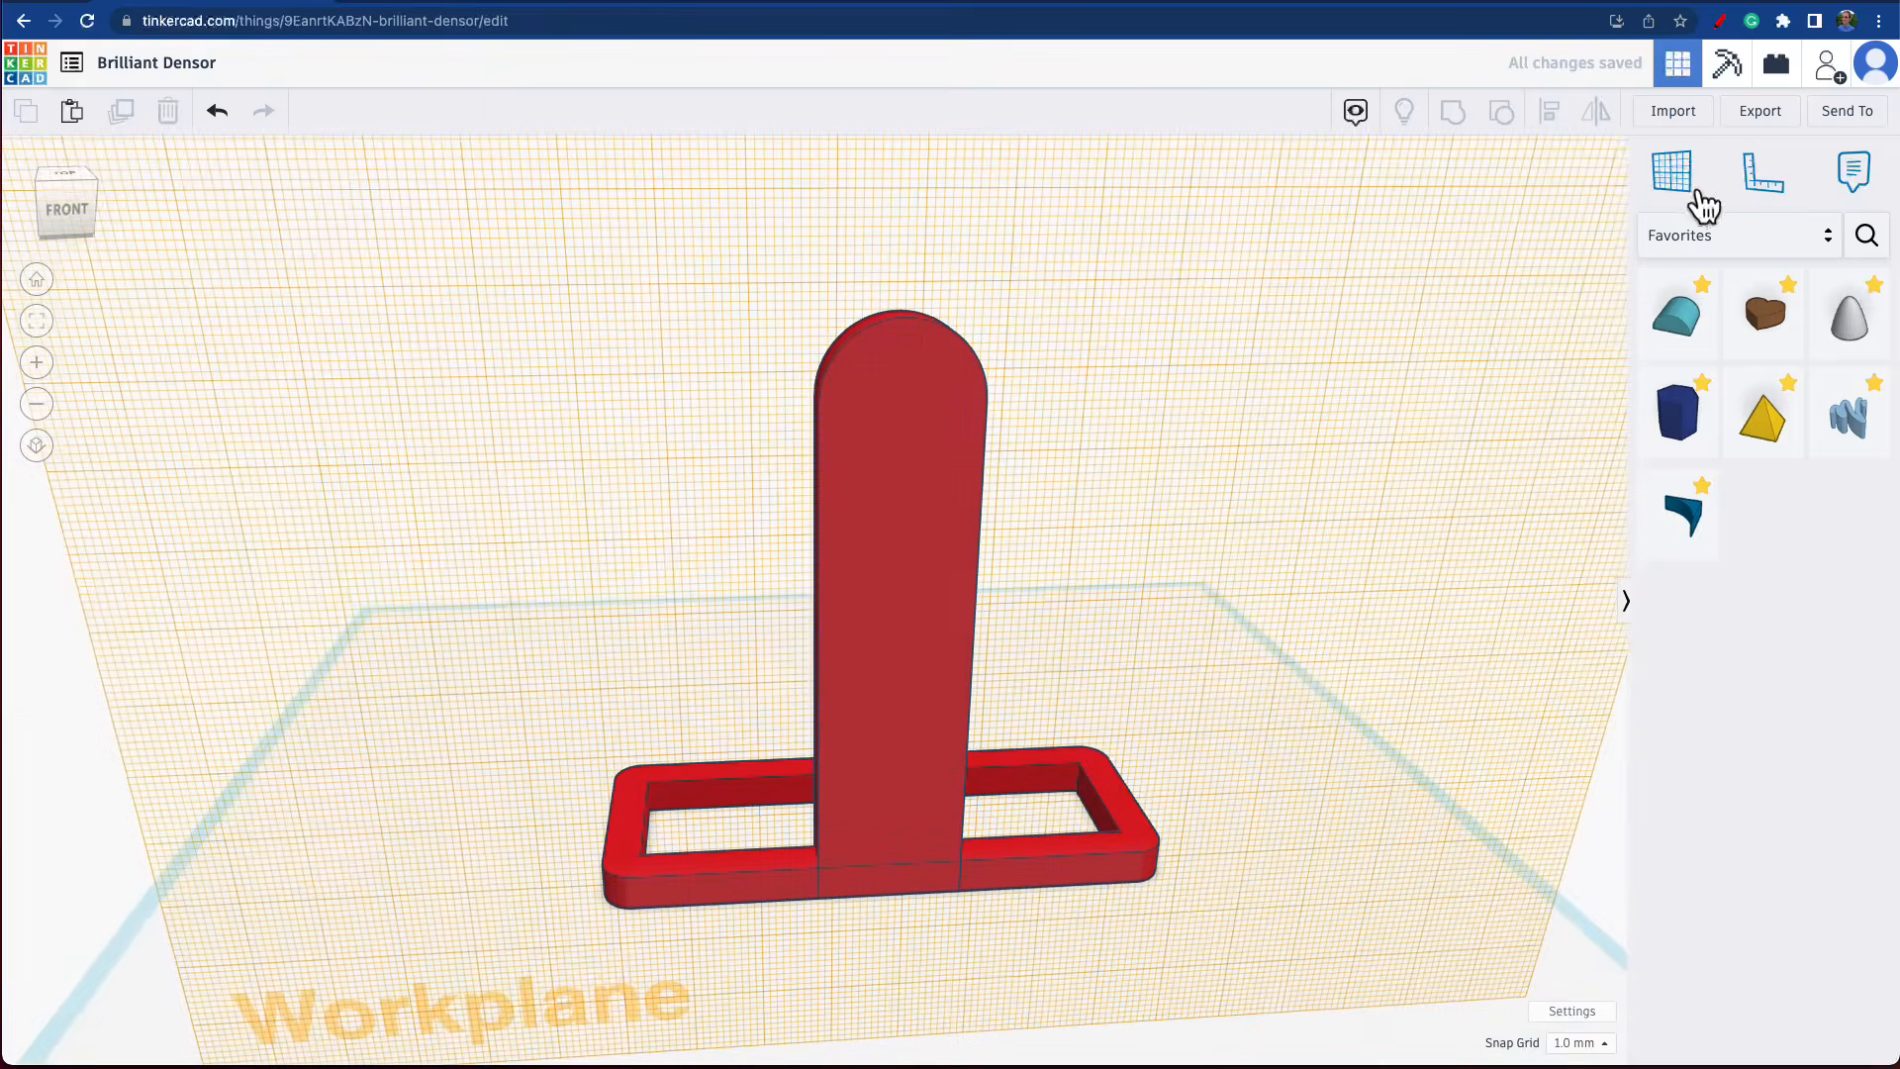
pyautogui.click(1697, 187)
pyautogui.click(1288, 847)
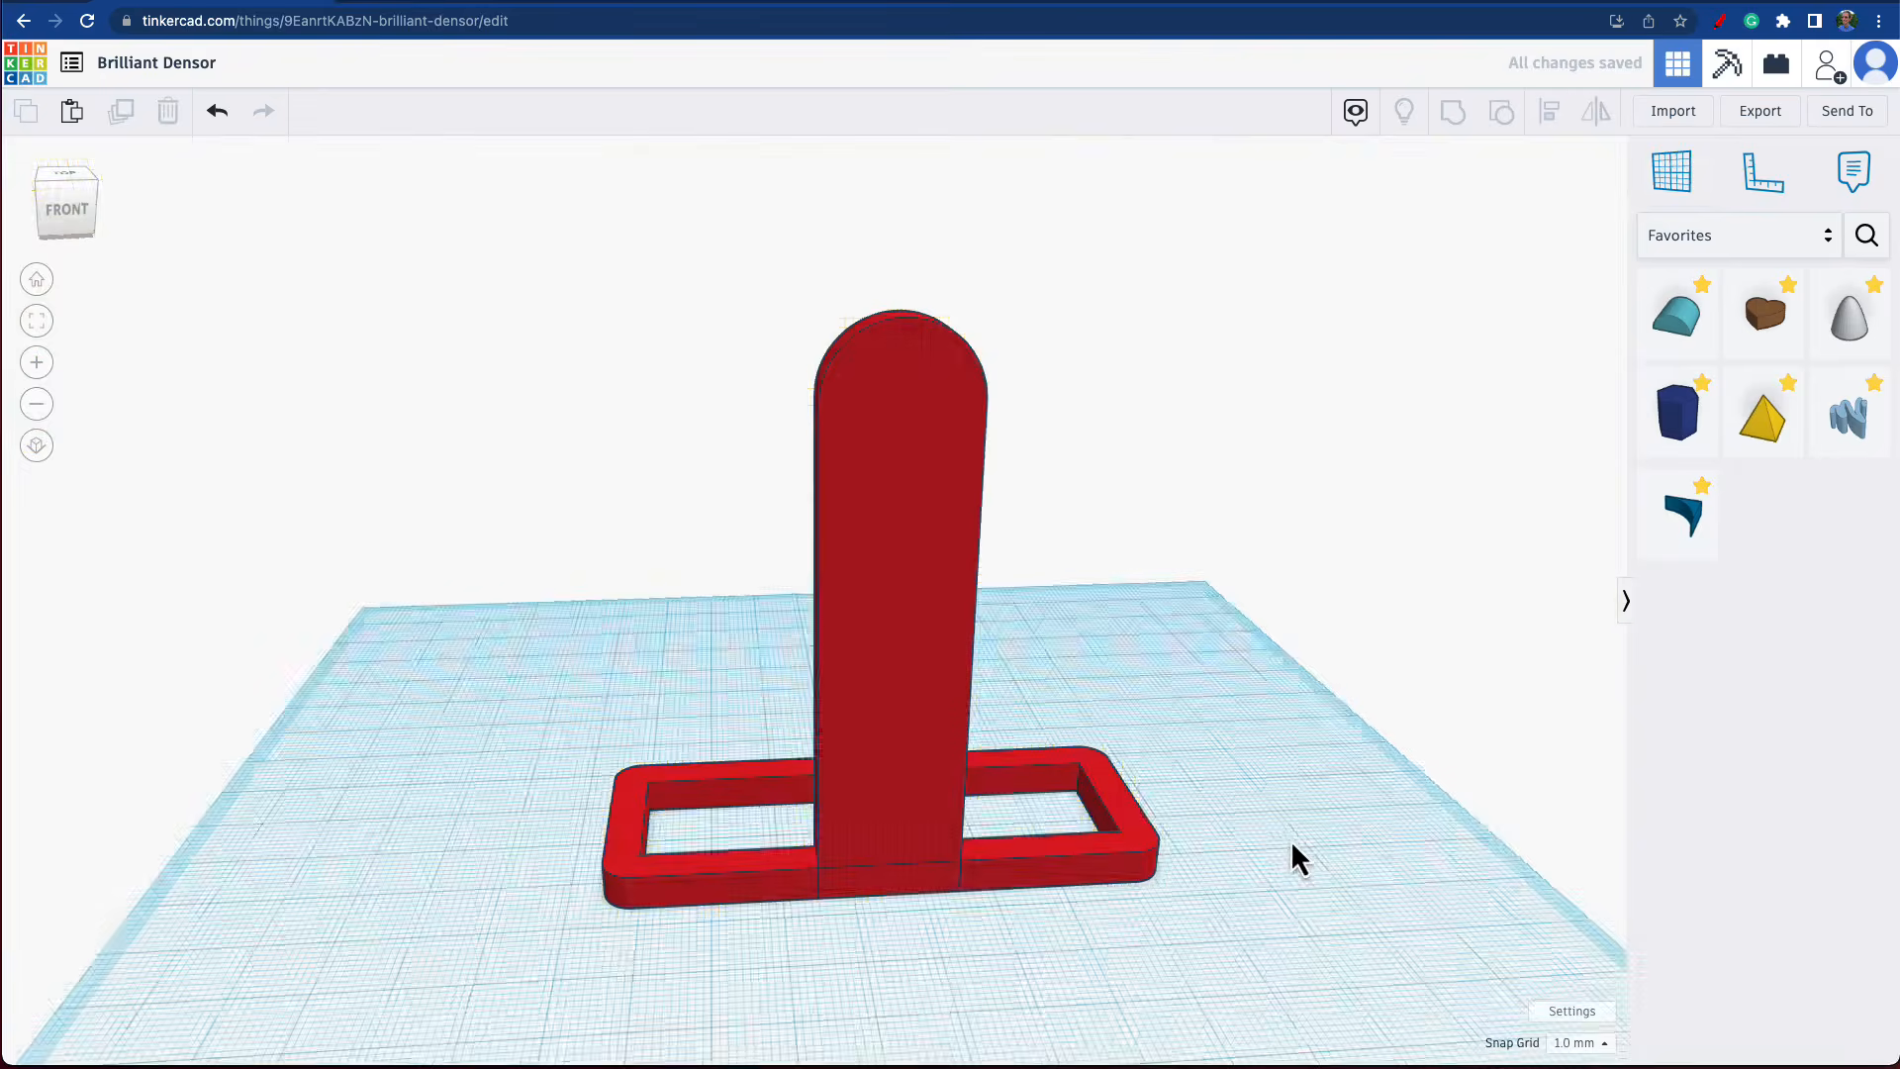
# Duplicate the rounded upright and move the copy to the opposite long side of the frame.
pyautogui.moveTo(1293, 857); pyautogui.dragTo(950, 747, button='right')
pyautogui.click(908, 549)
pyautogui.moveTo(1234, 593); pyautogui.dragTo(510, 381, button='right')
pyautogui.click(120, 111)
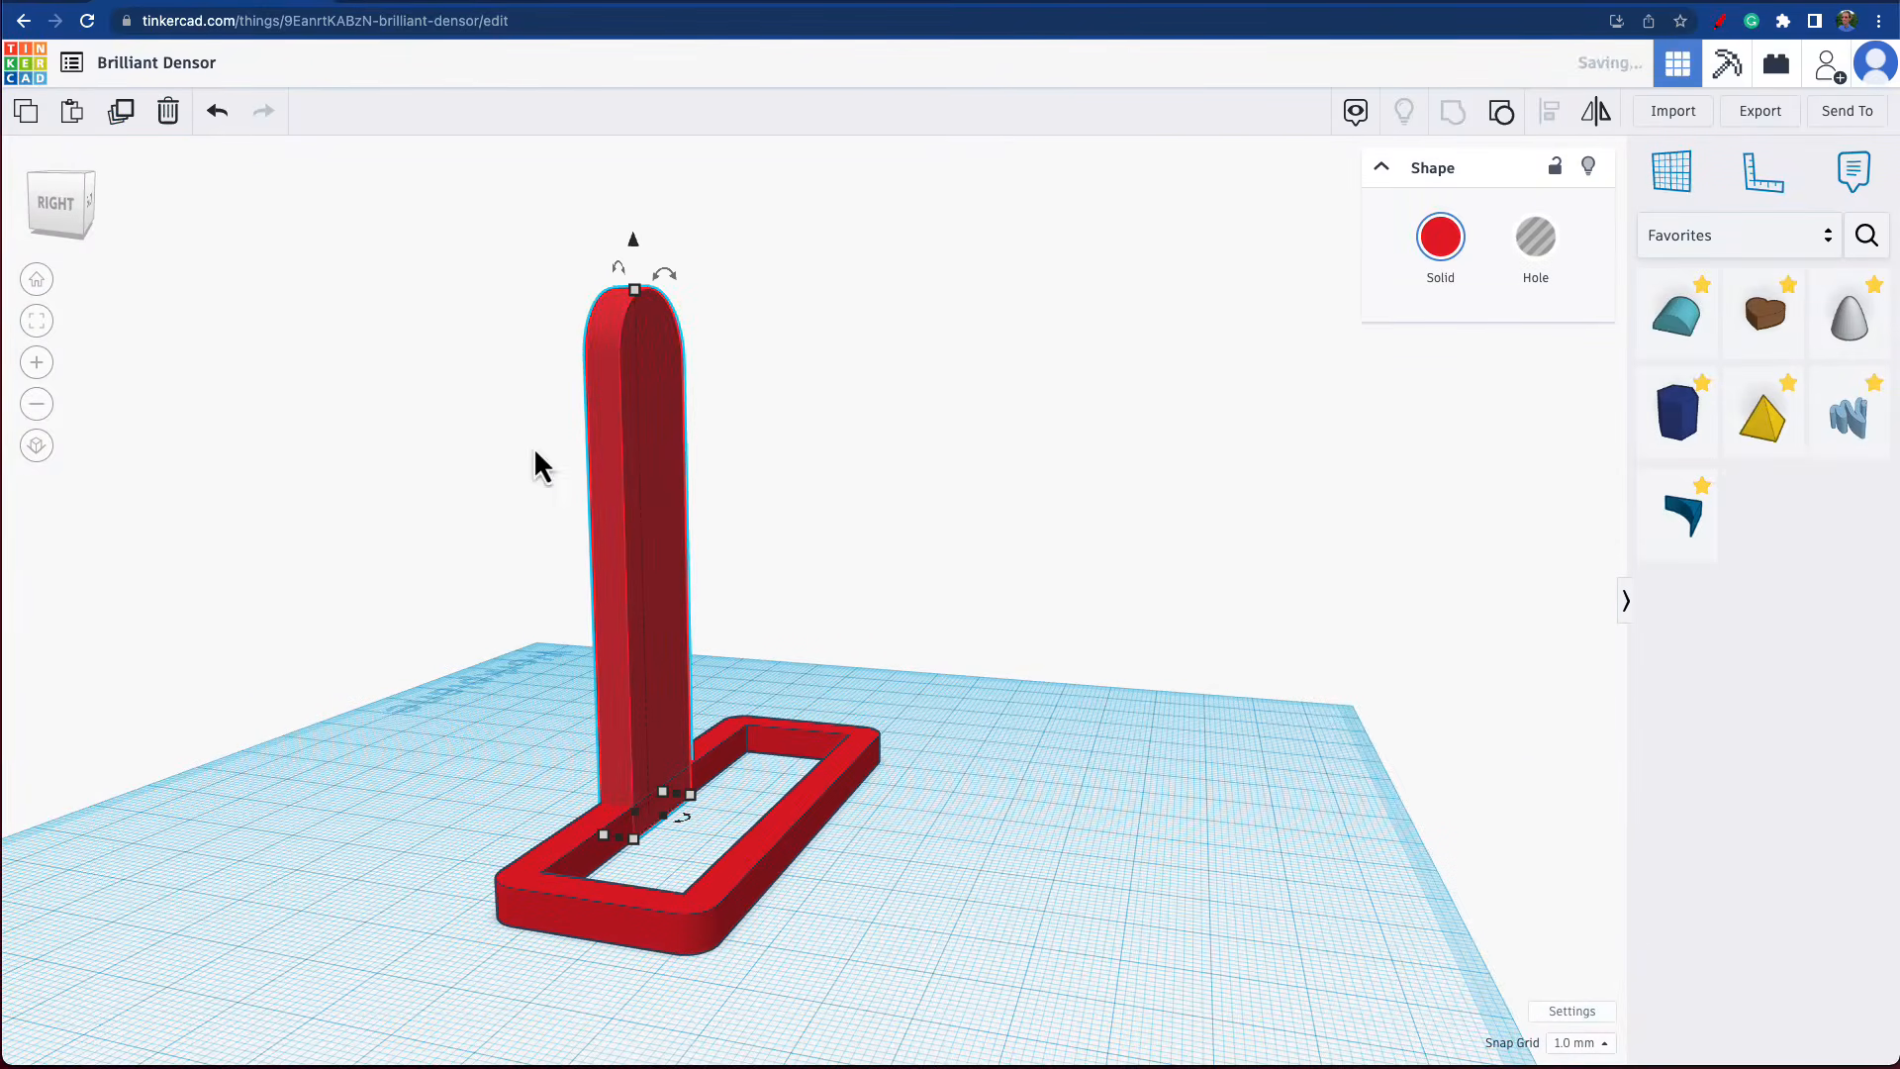
pyautogui.moveTo(614, 567); pyautogui.dragTo(764, 568)
pyautogui.moveTo(950, 760); pyautogui.dragTo(1002, 853, button='right')
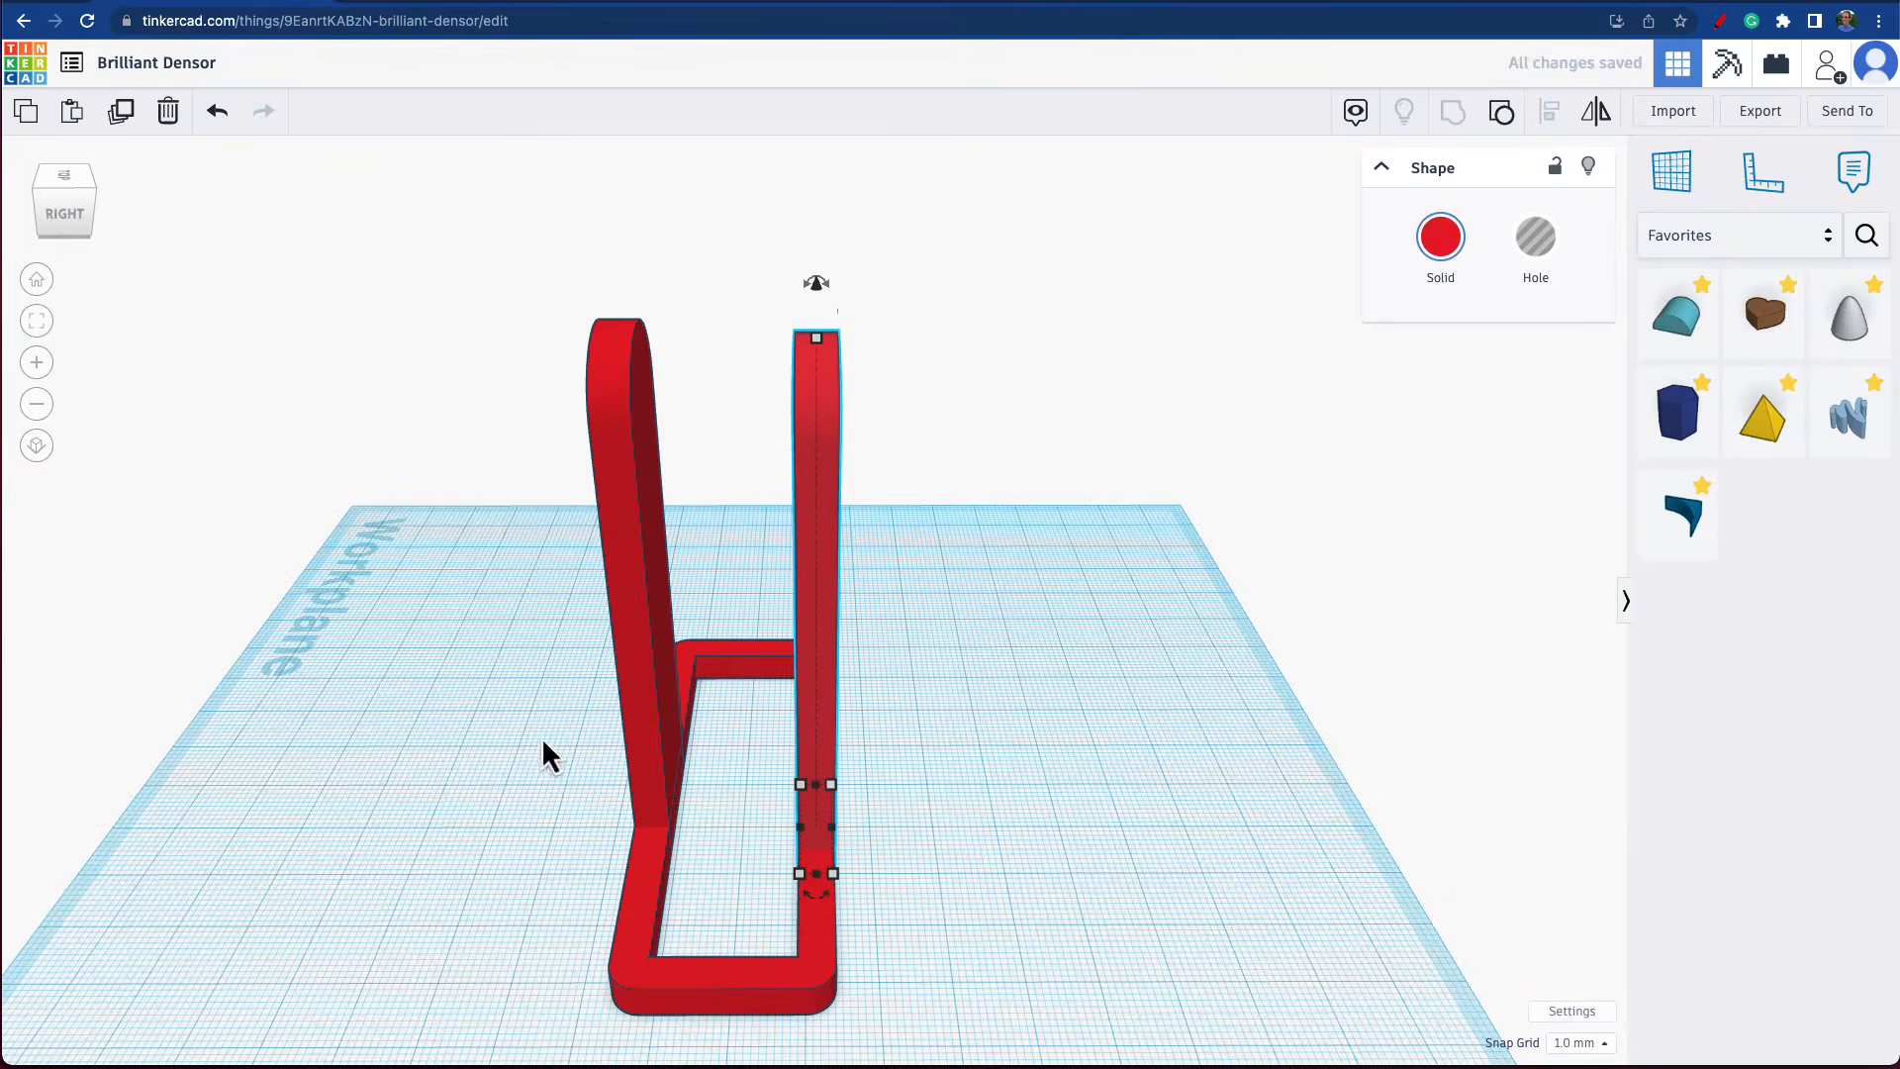
# Align both uprights and the frame to their centre along the frame's length.
pyautogui.moveTo(220, 512); pyautogui.dragTo(1004, 977)
pyautogui.click(1552, 117)
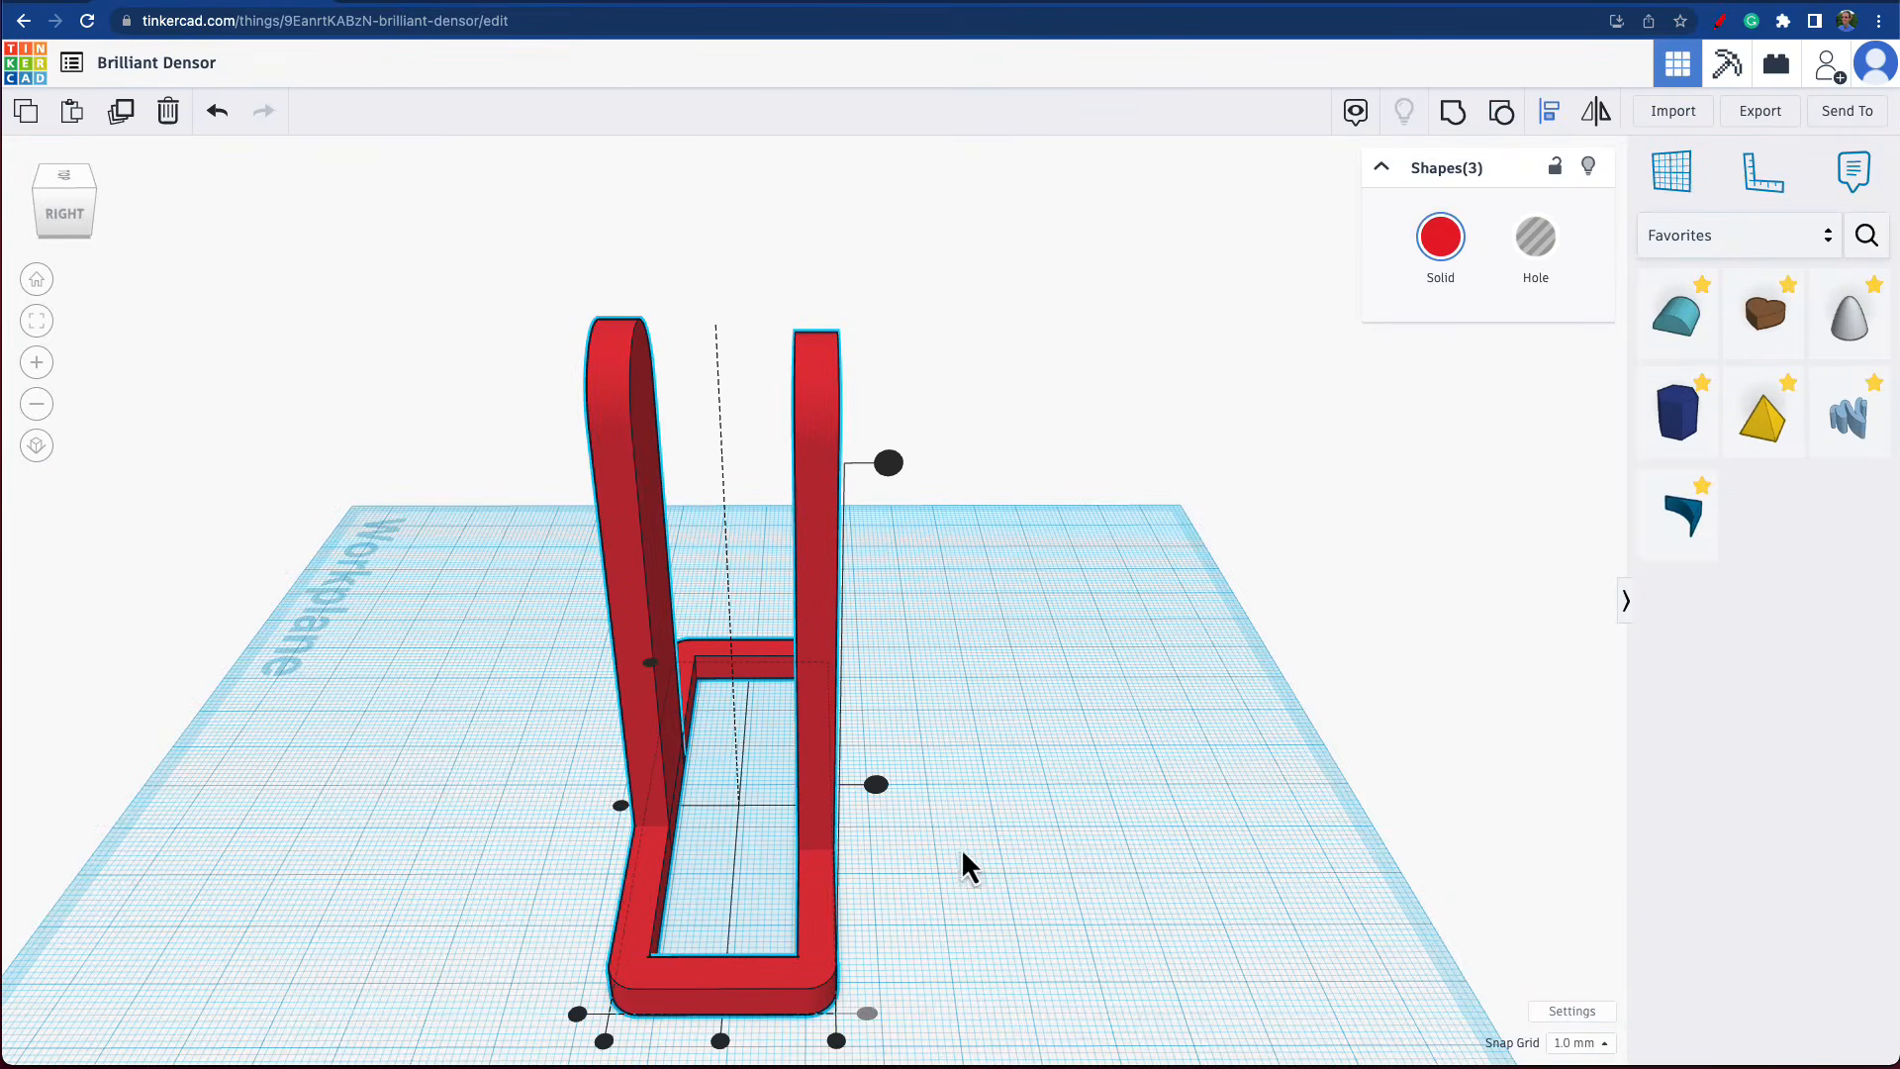
pyautogui.click(794, 978)
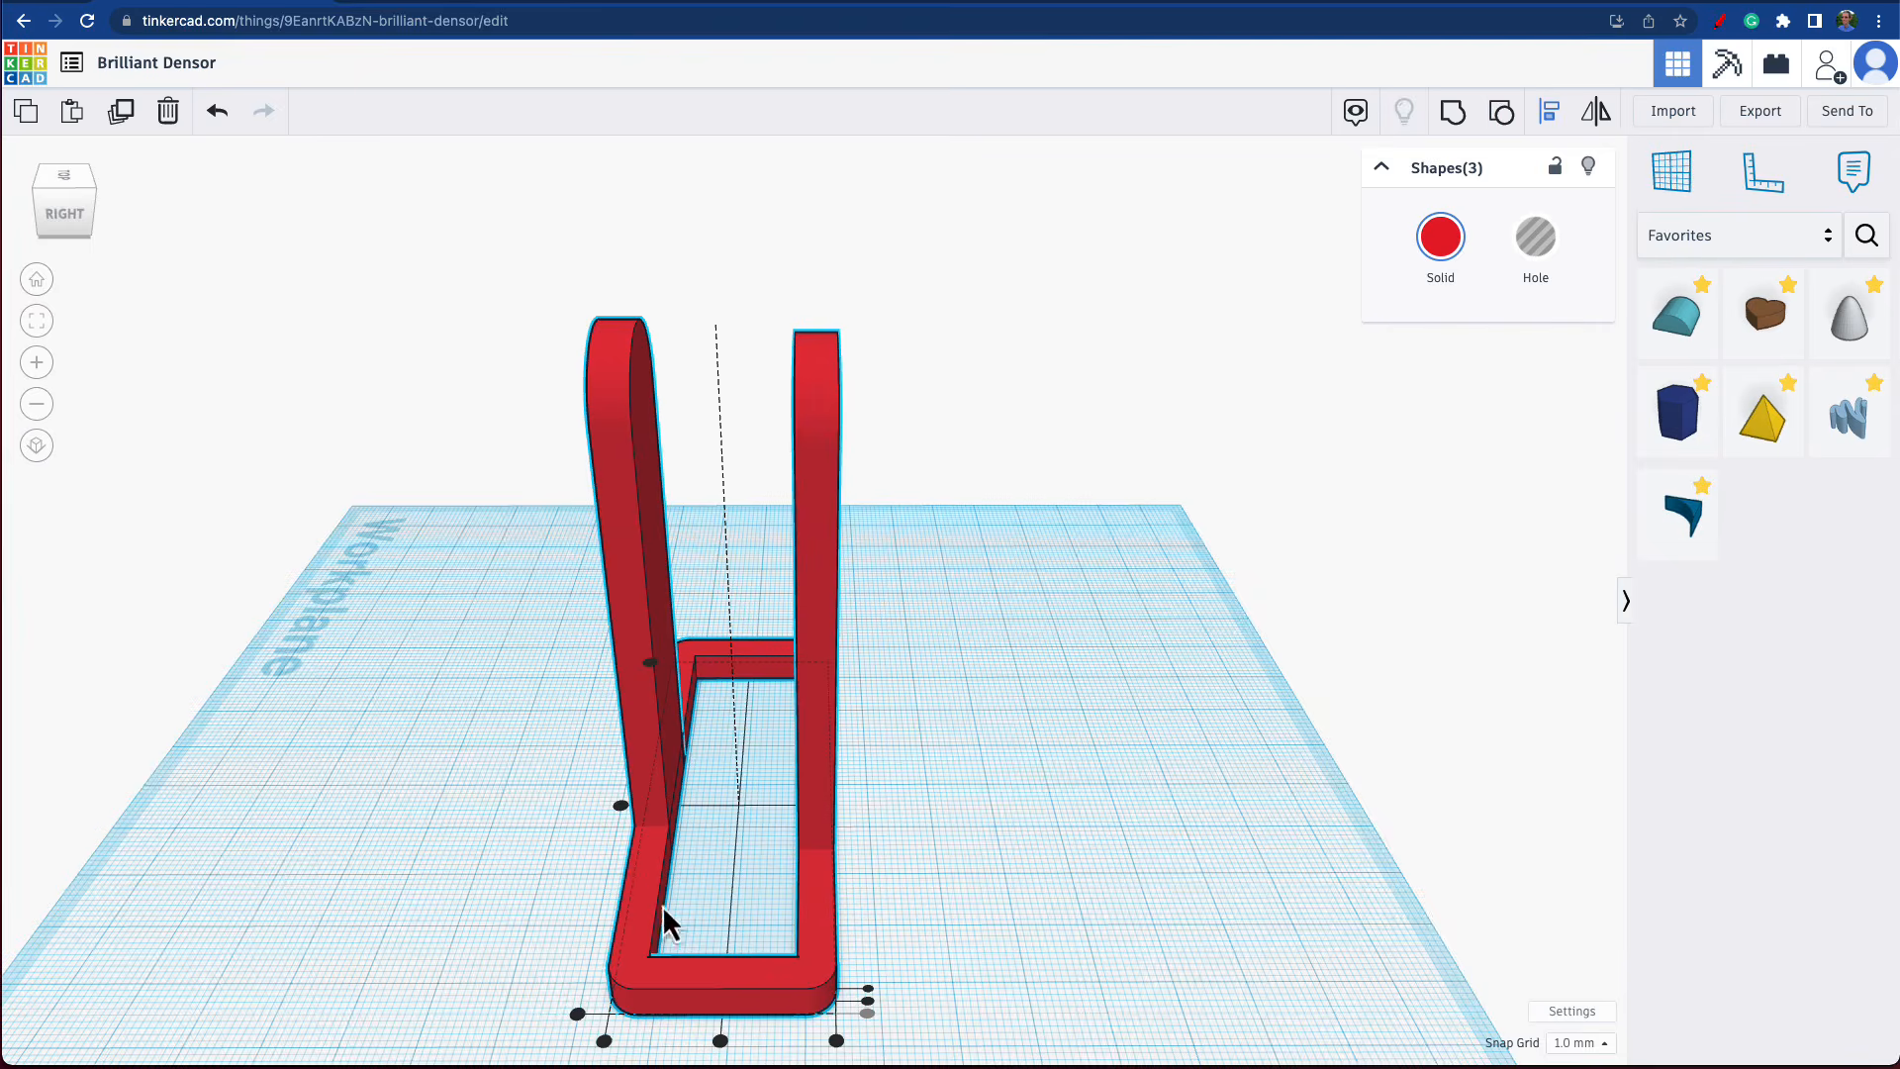
pyautogui.click(620, 805)
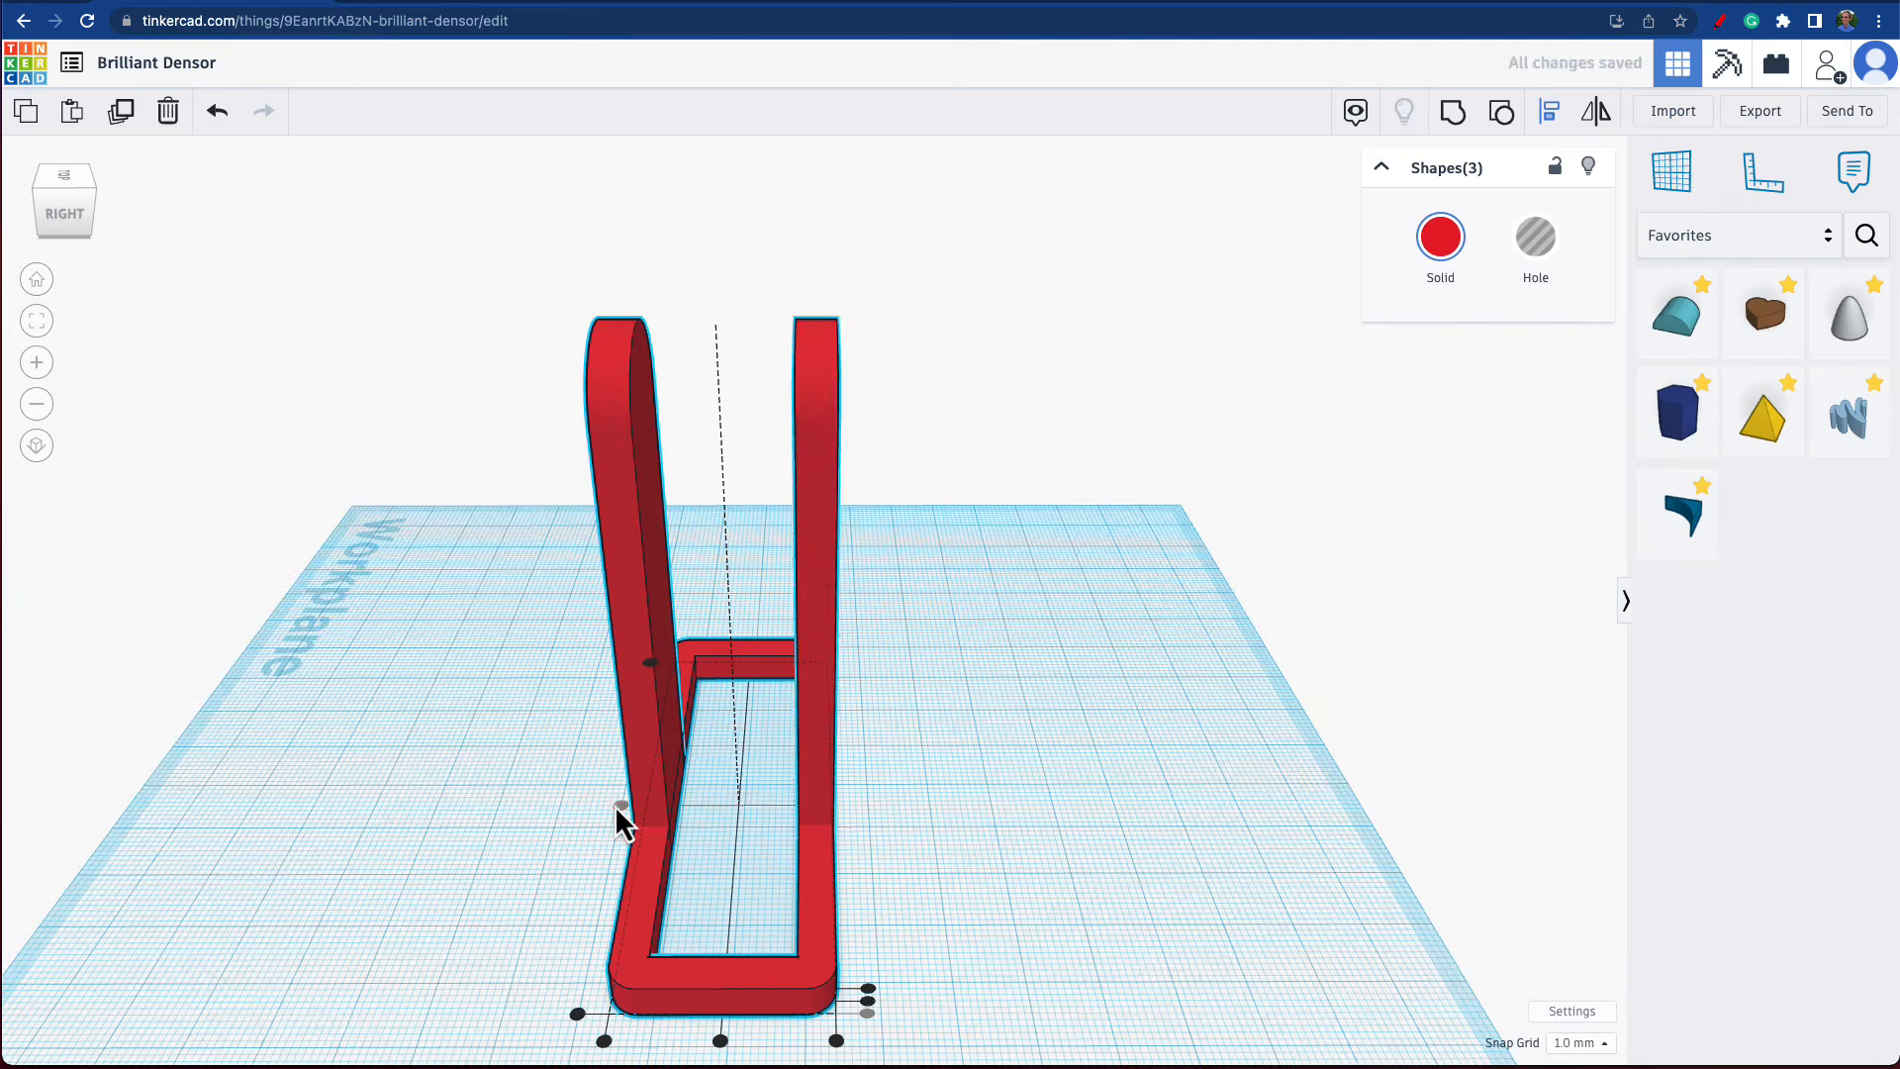
pyautogui.moveTo(621, 806)
pyautogui.mouseDown(button='right')
pyautogui.moveTo(881, 779)
pyautogui.moveTo(819, 713)
pyautogui.moveTo(842, 715)
pyautogui.mouseUp(button='right')
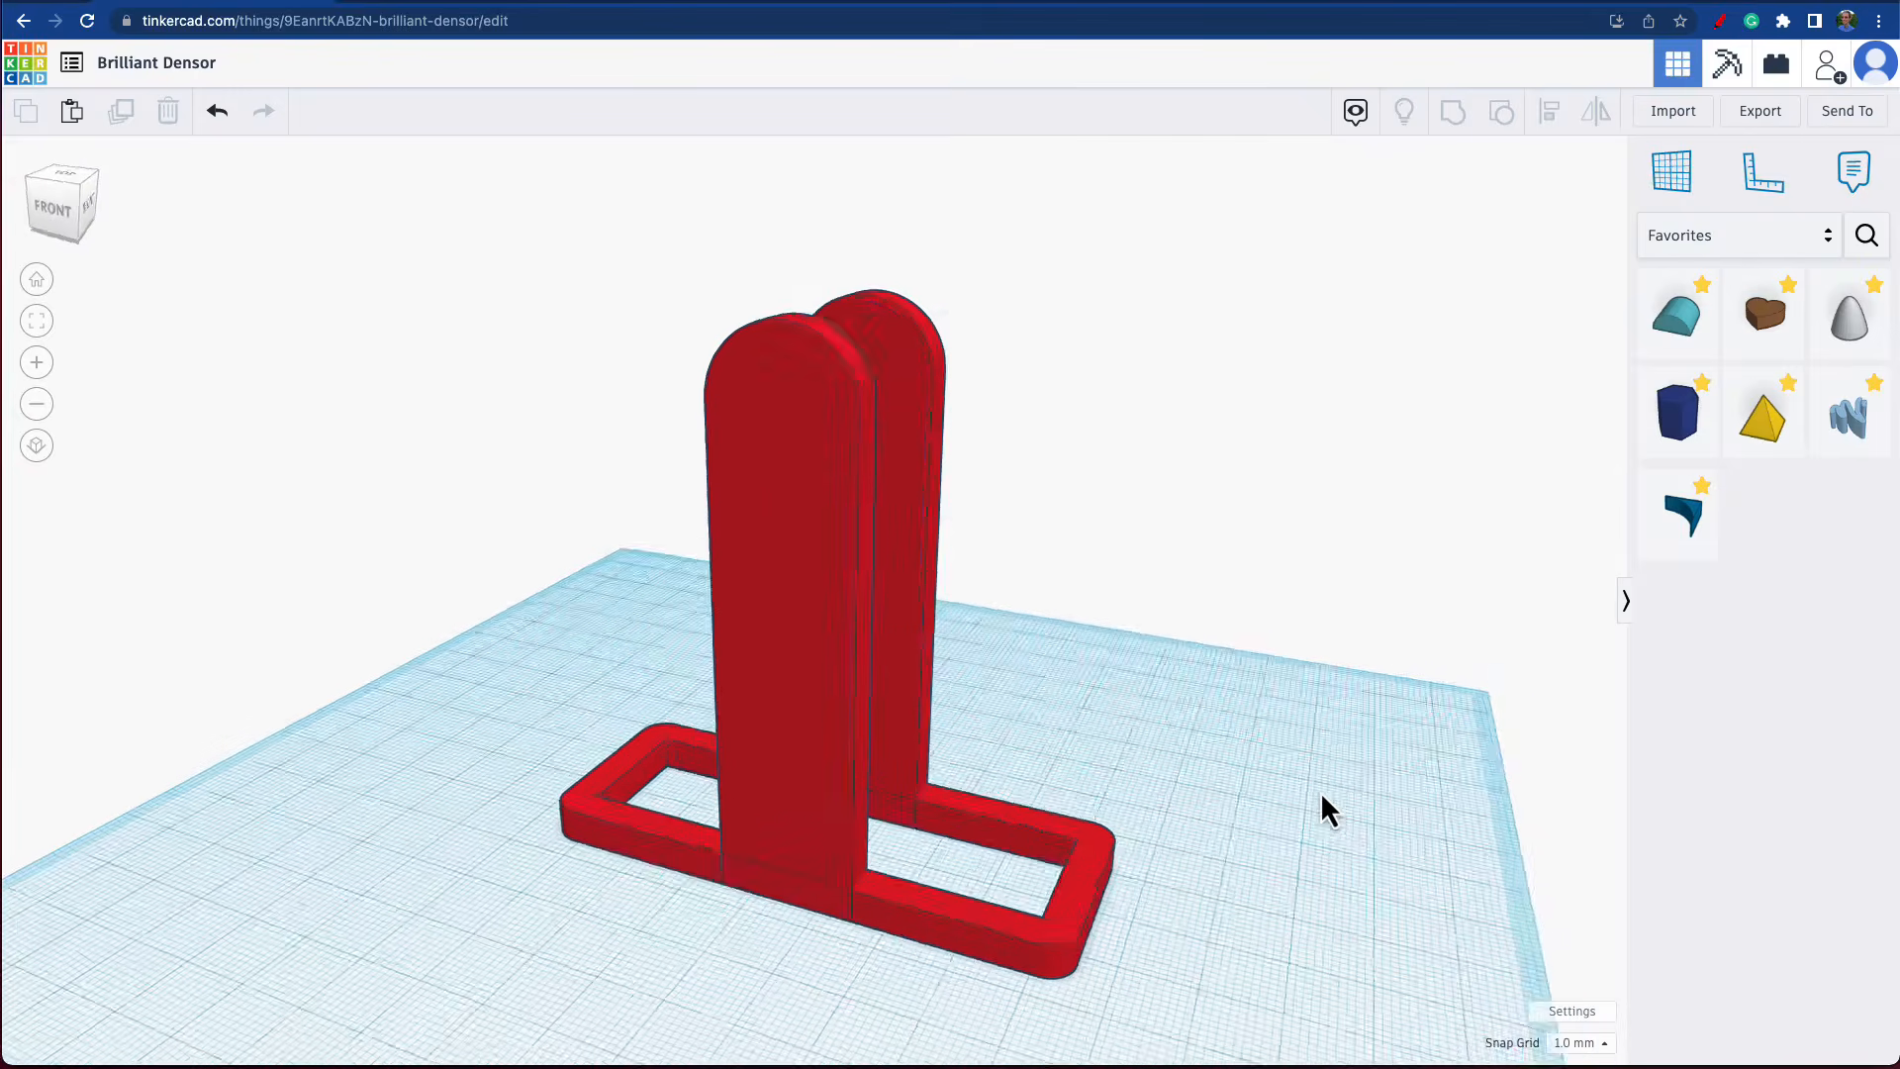
# Switch the shape library to Basic Shapes and place the workplane on the front upright's outer face.
pyautogui.moveTo(1319, 805); pyautogui.dragTo(1304, 805, button='right')
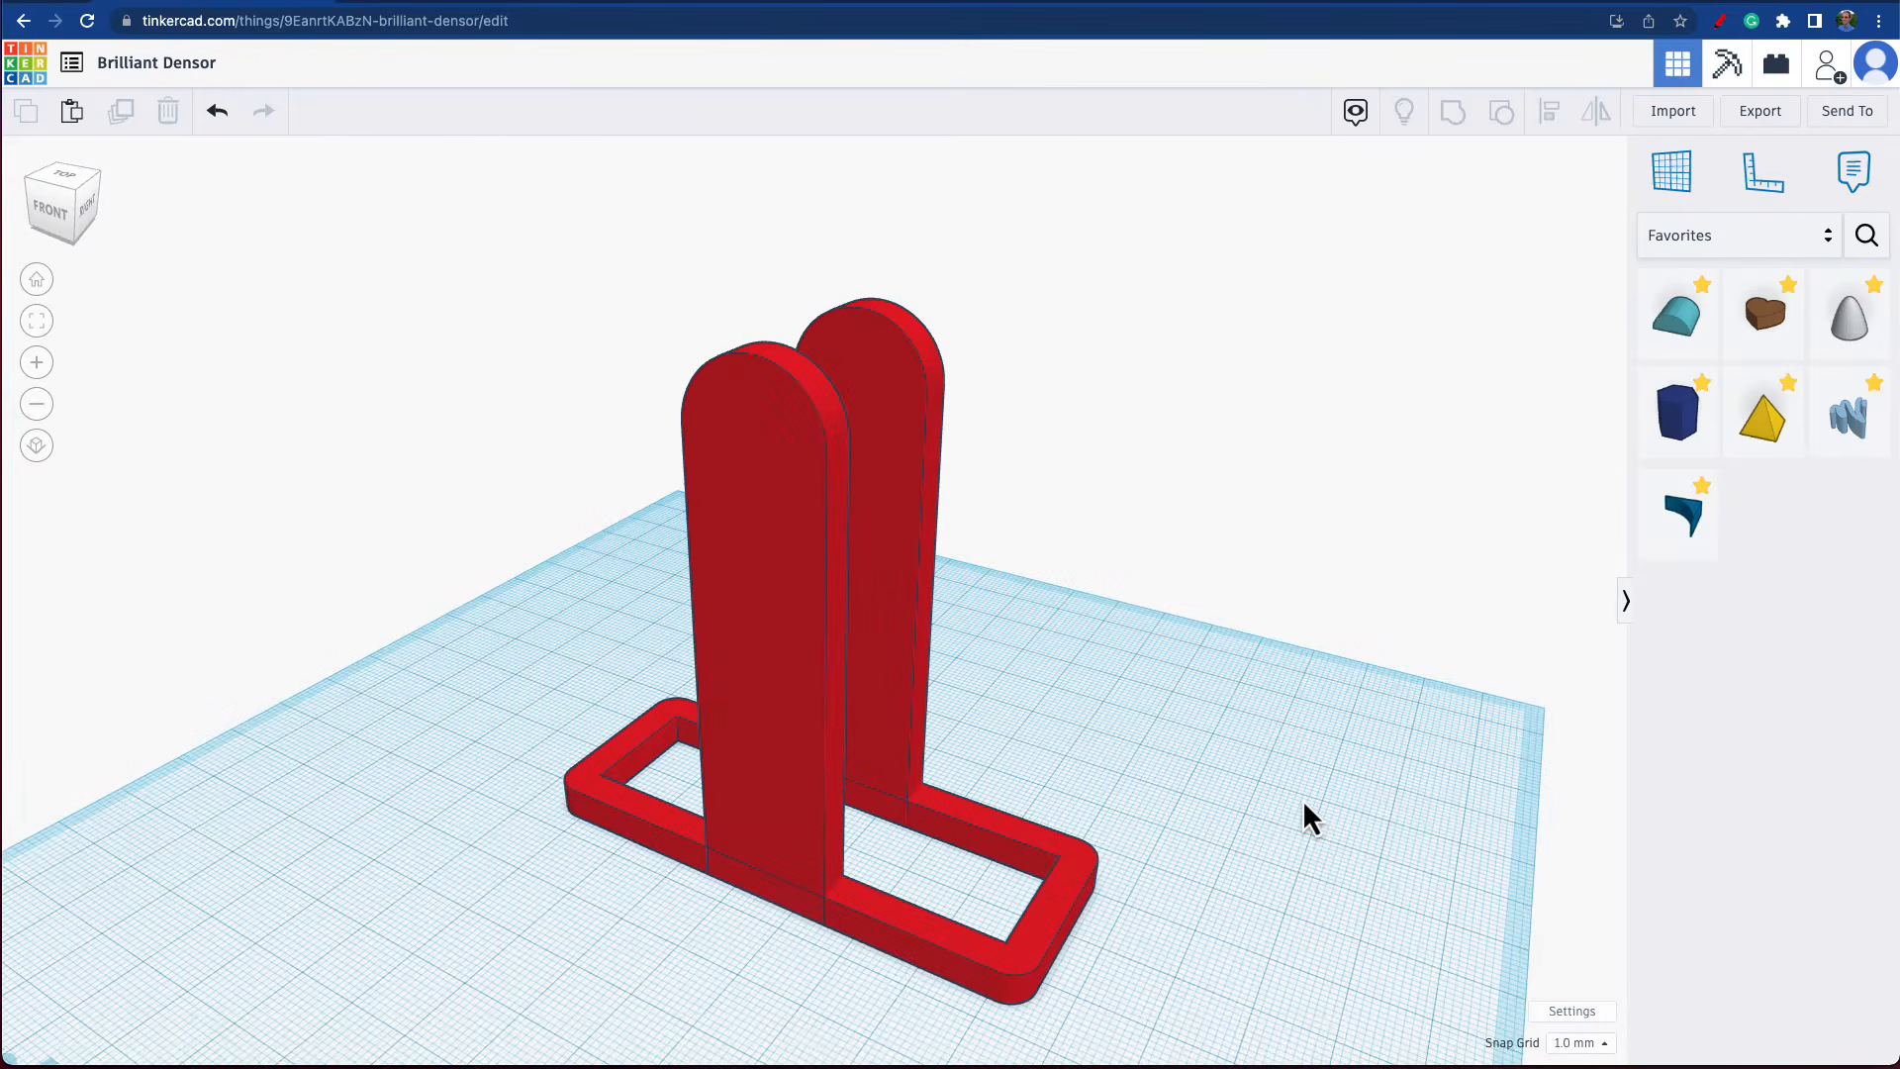
pyautogui.click(1738, 235)
pyautogui.click(1667, 313)
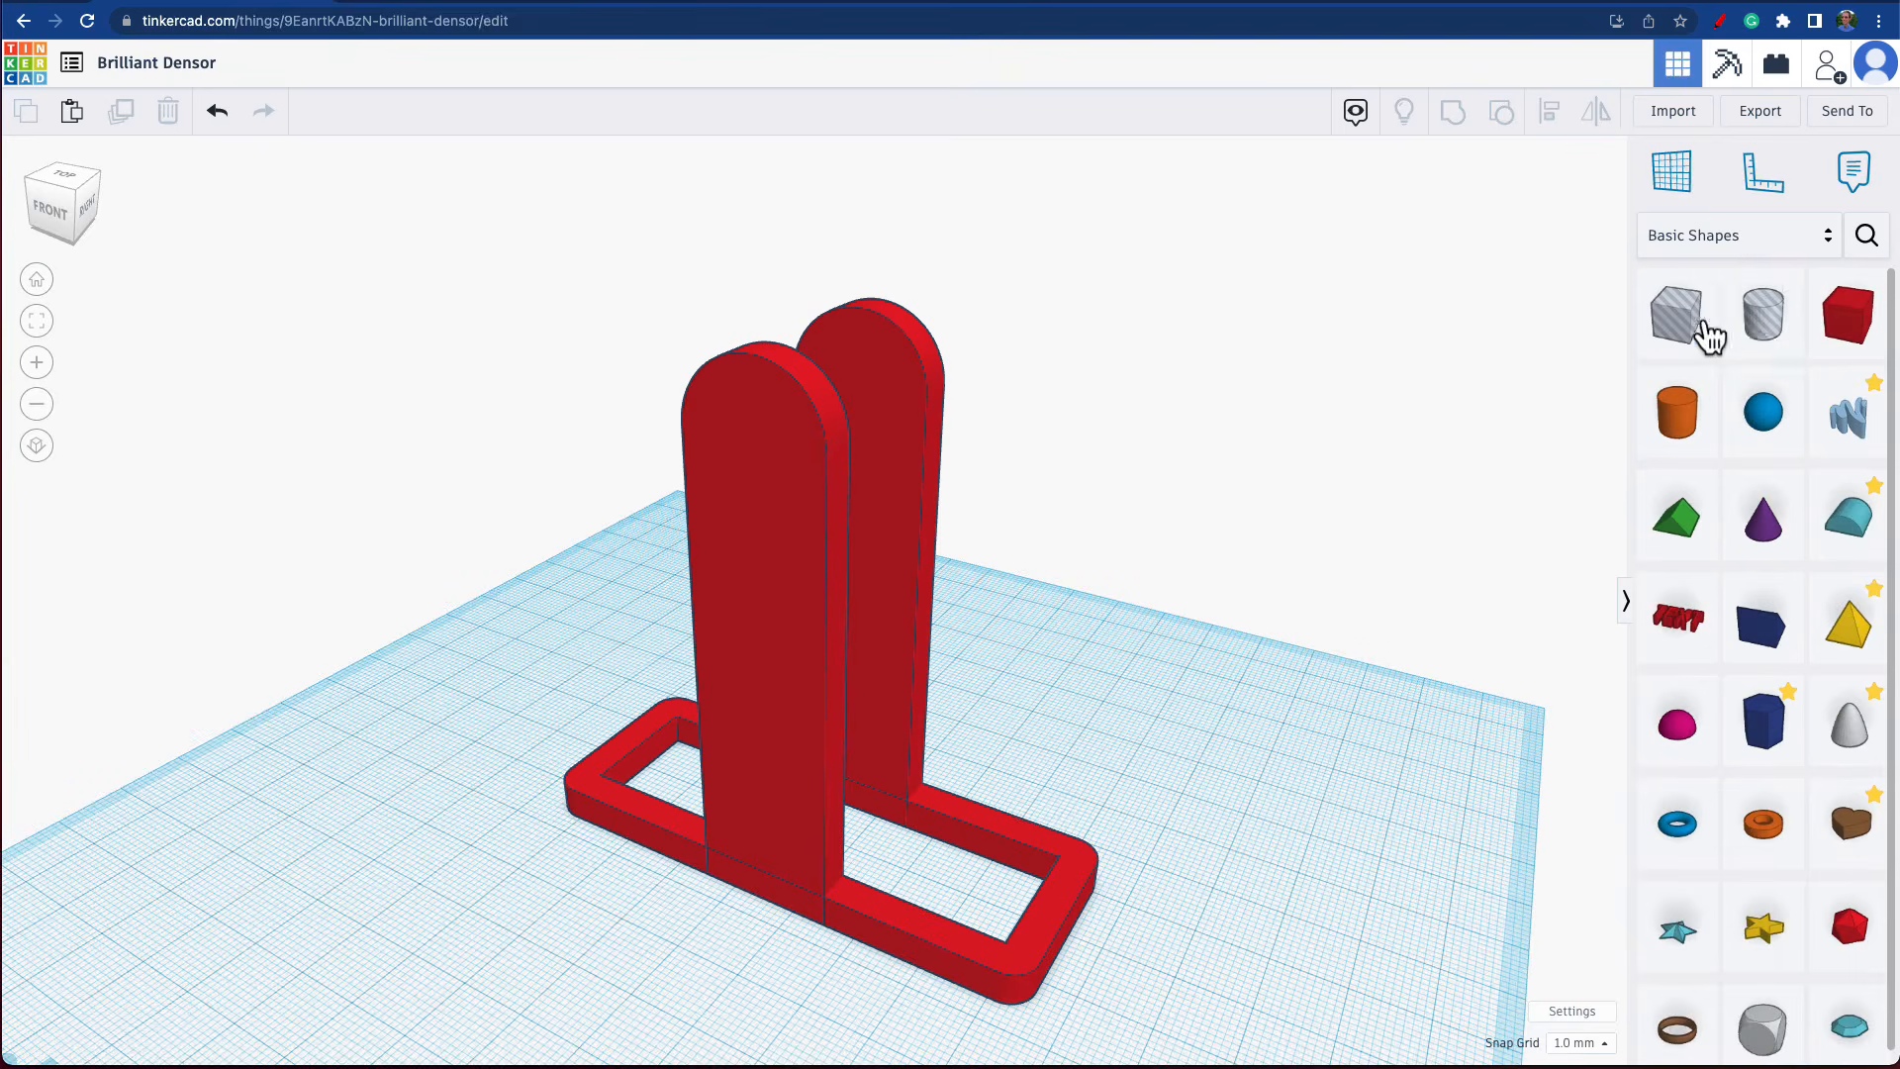
pyautogui.click(1682, 178)
pyautogui.click(780, 572)
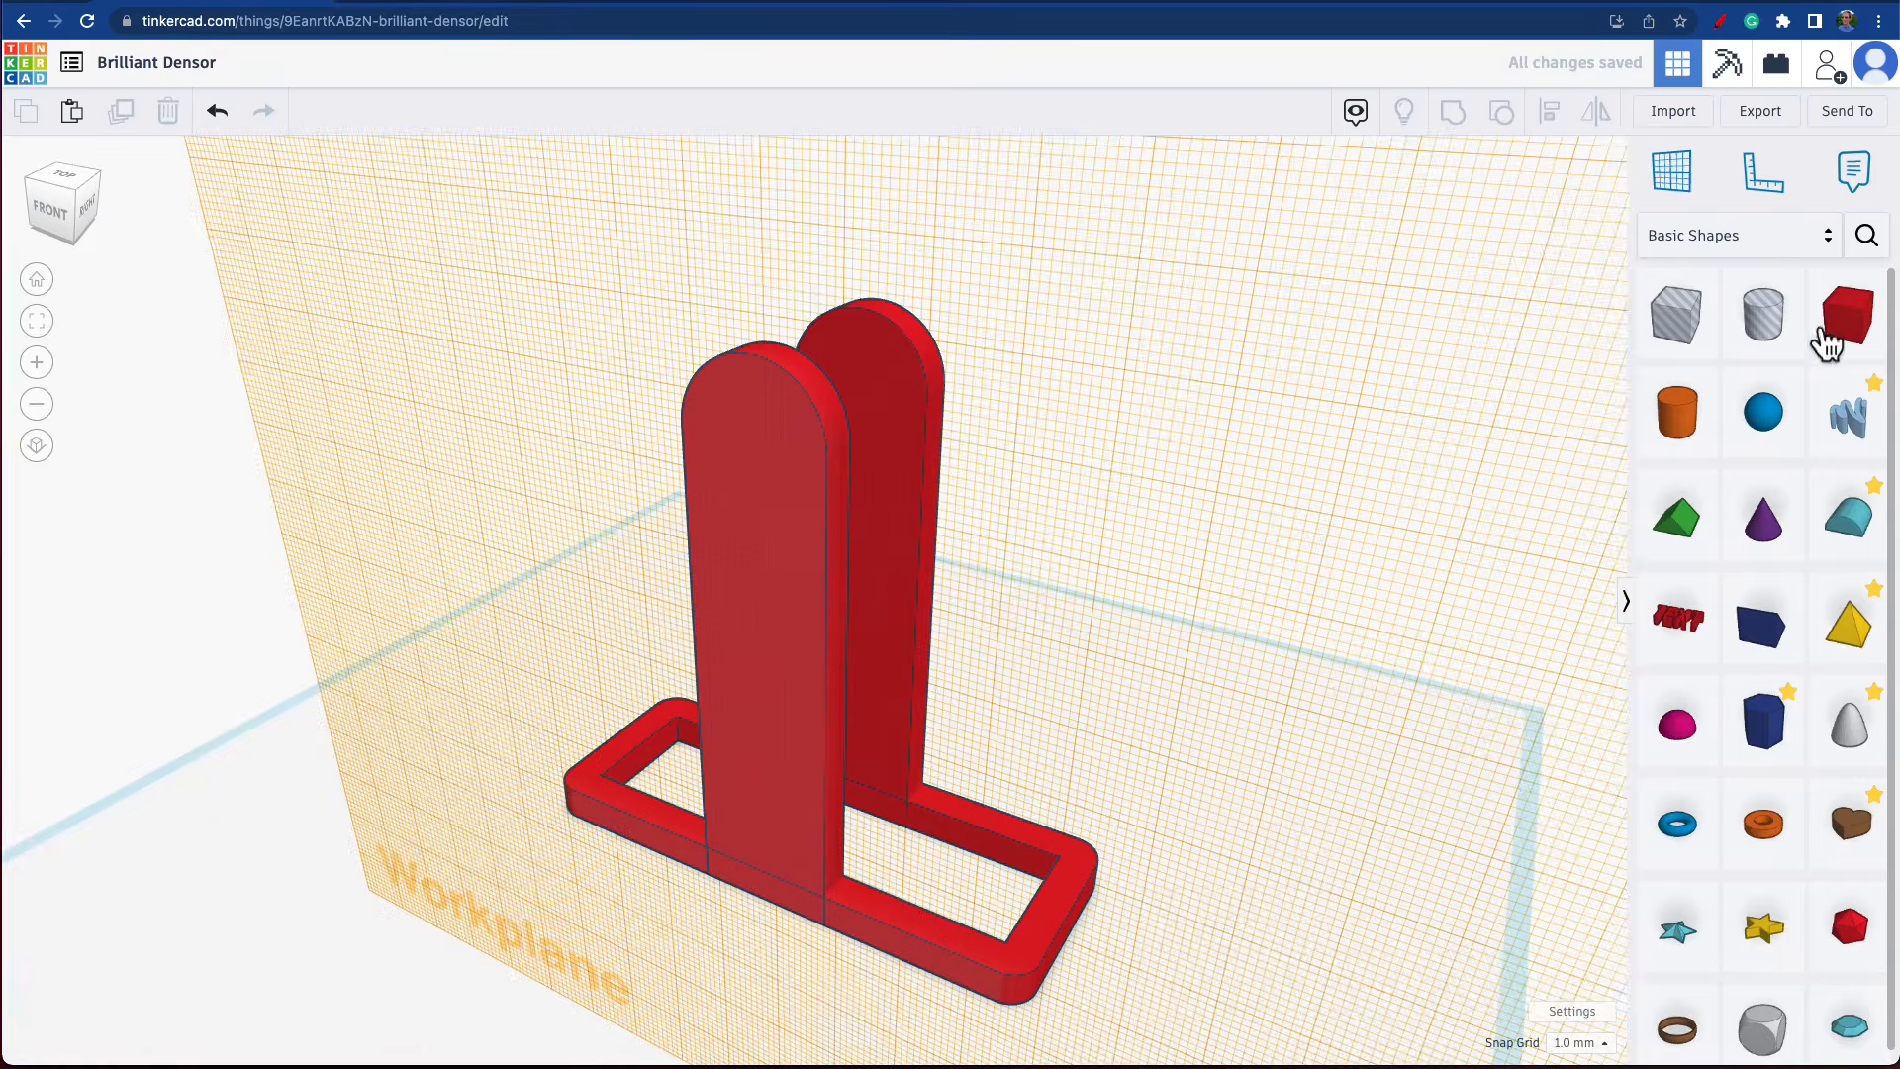
# Place a cylinder hole on the front upright's outer face and size it 9 by 9 mm and 35 mm long.
pyautogui.click(1762, 315)
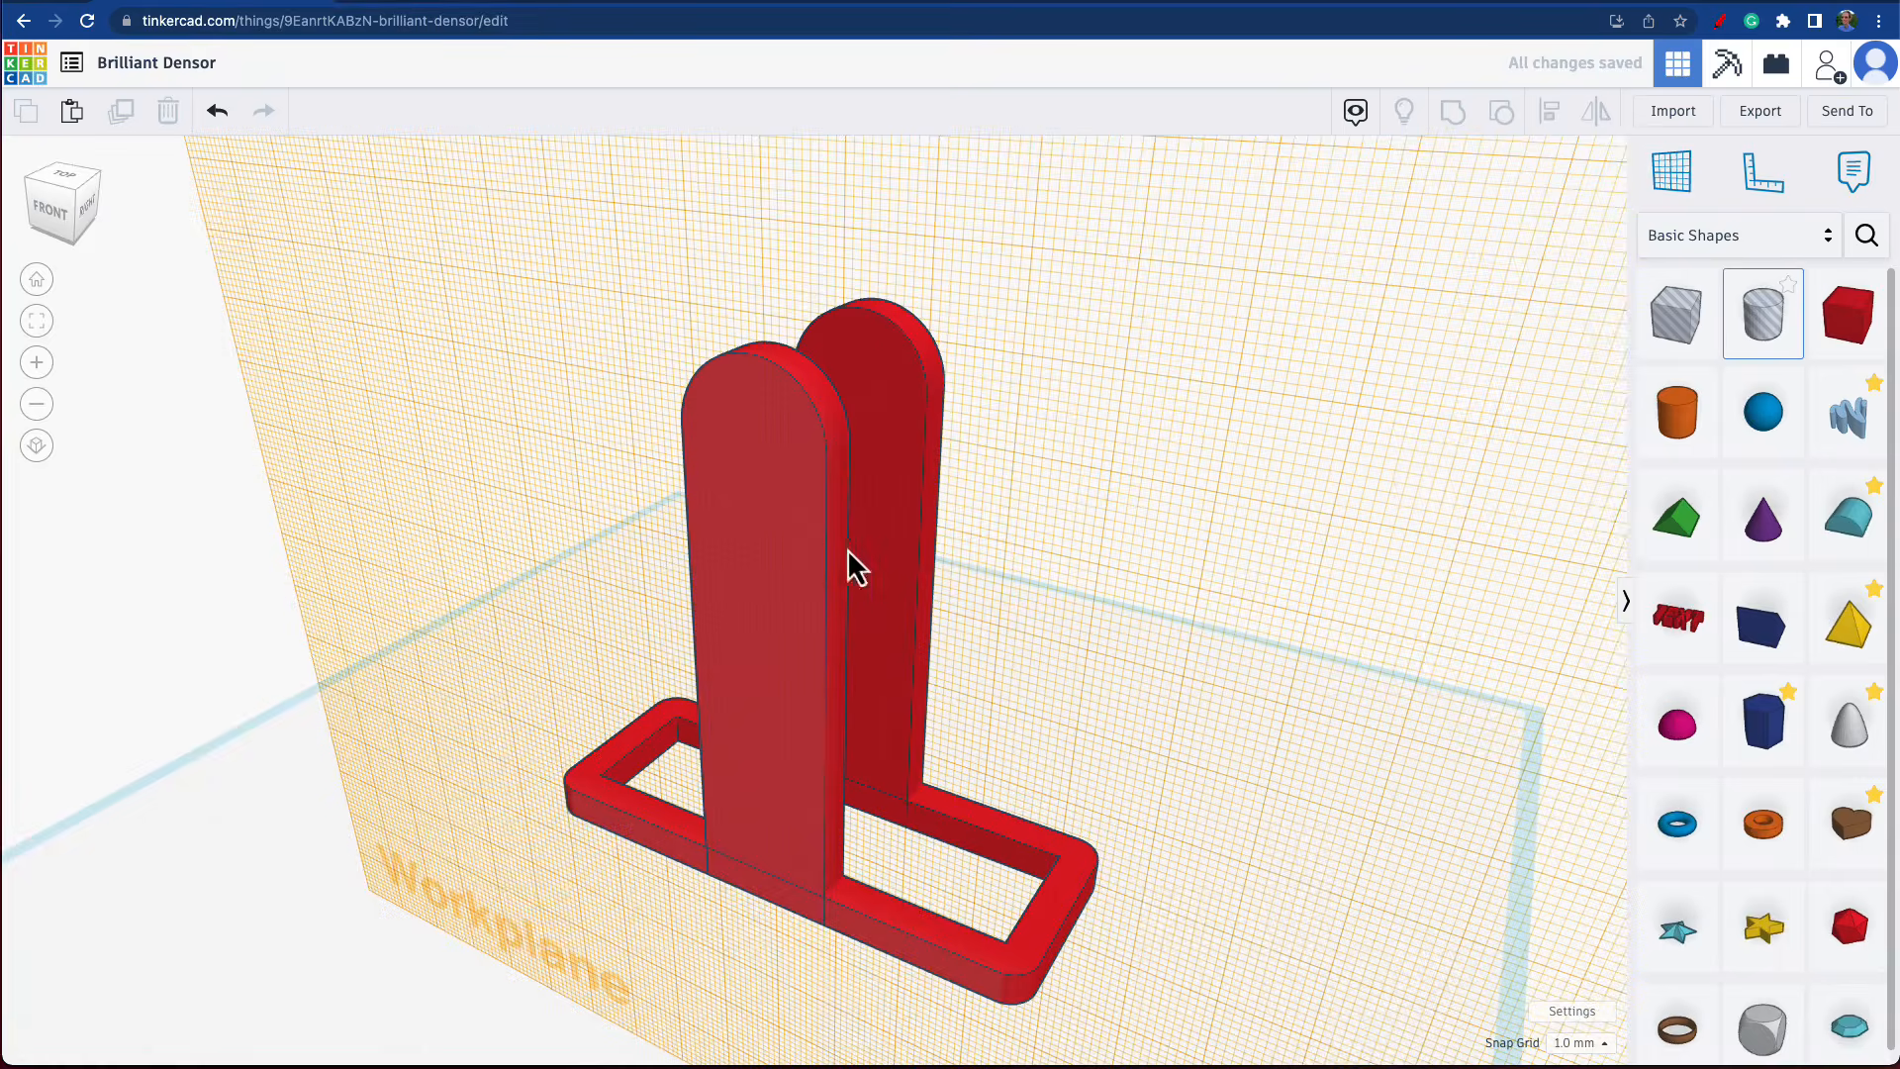
pyautogui.click(744, 523)
pyautogui.moveTo(811, 612)
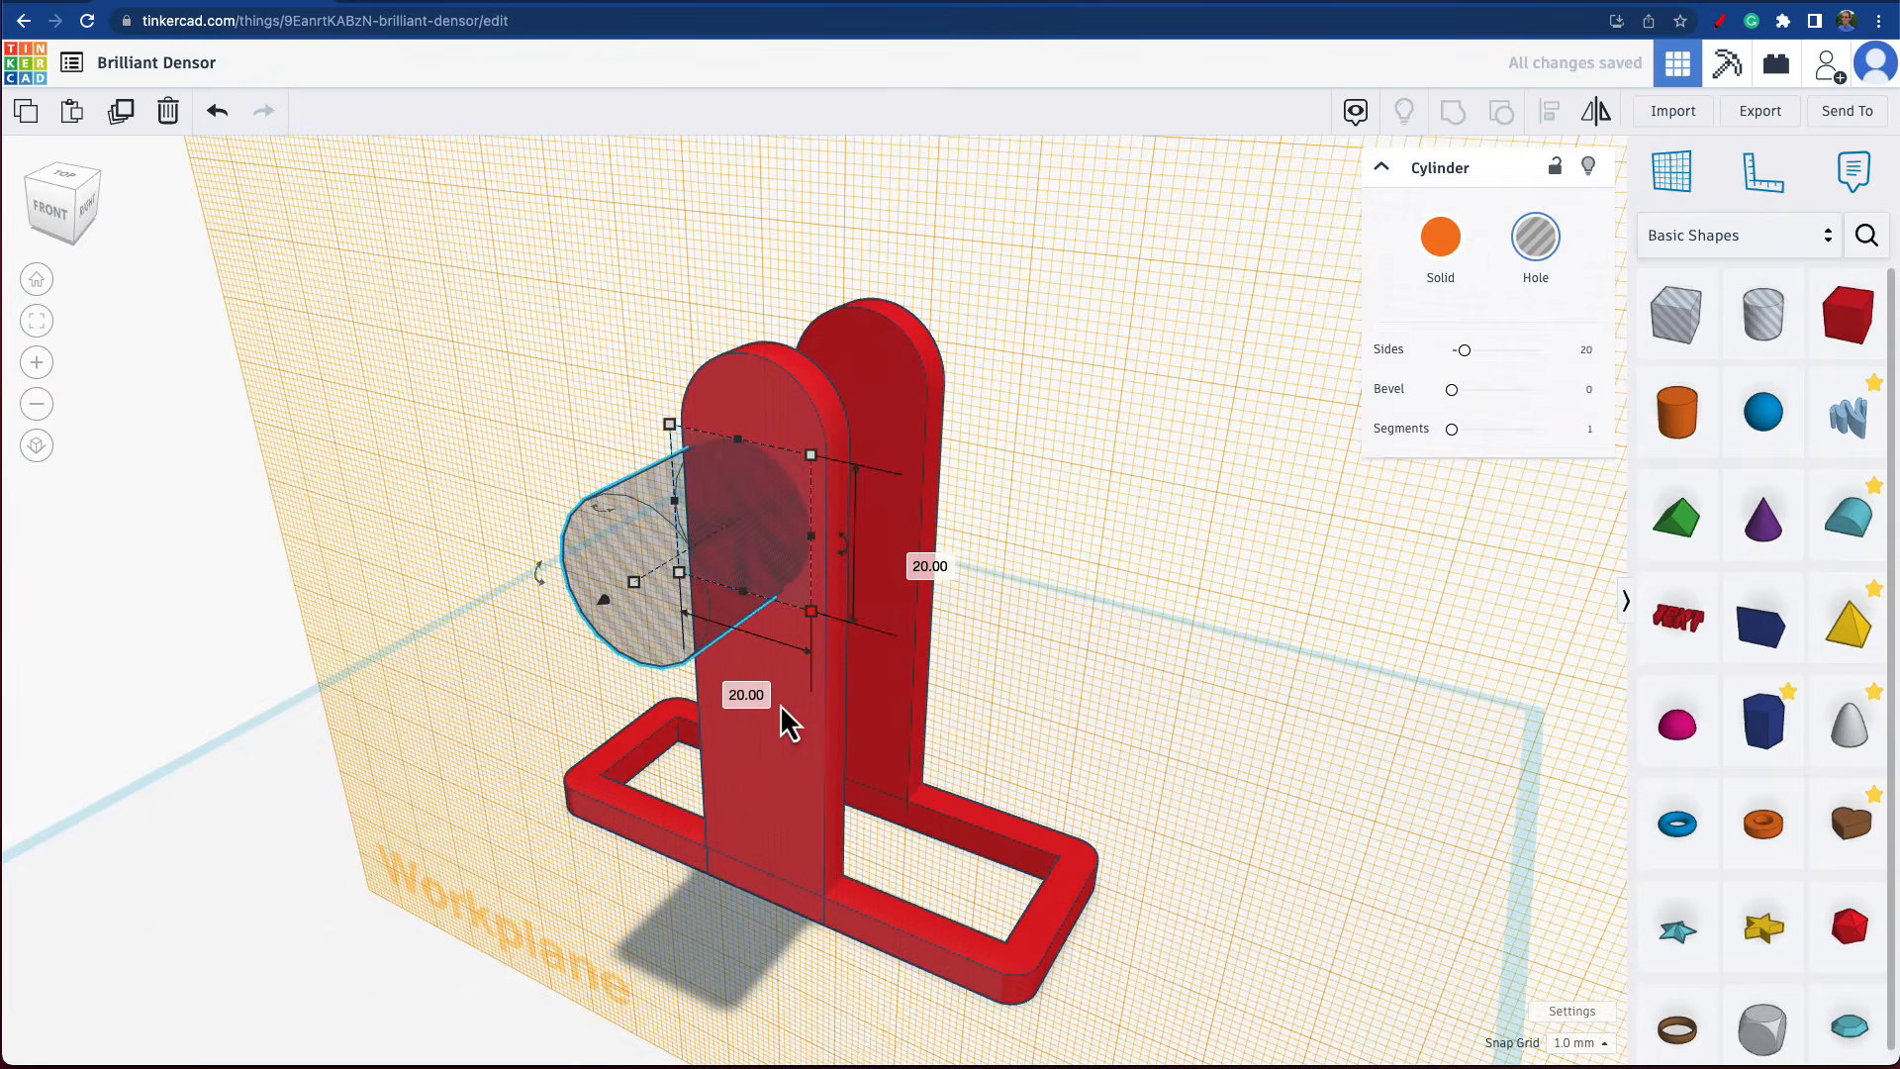
pyautogui.click(736, 693)
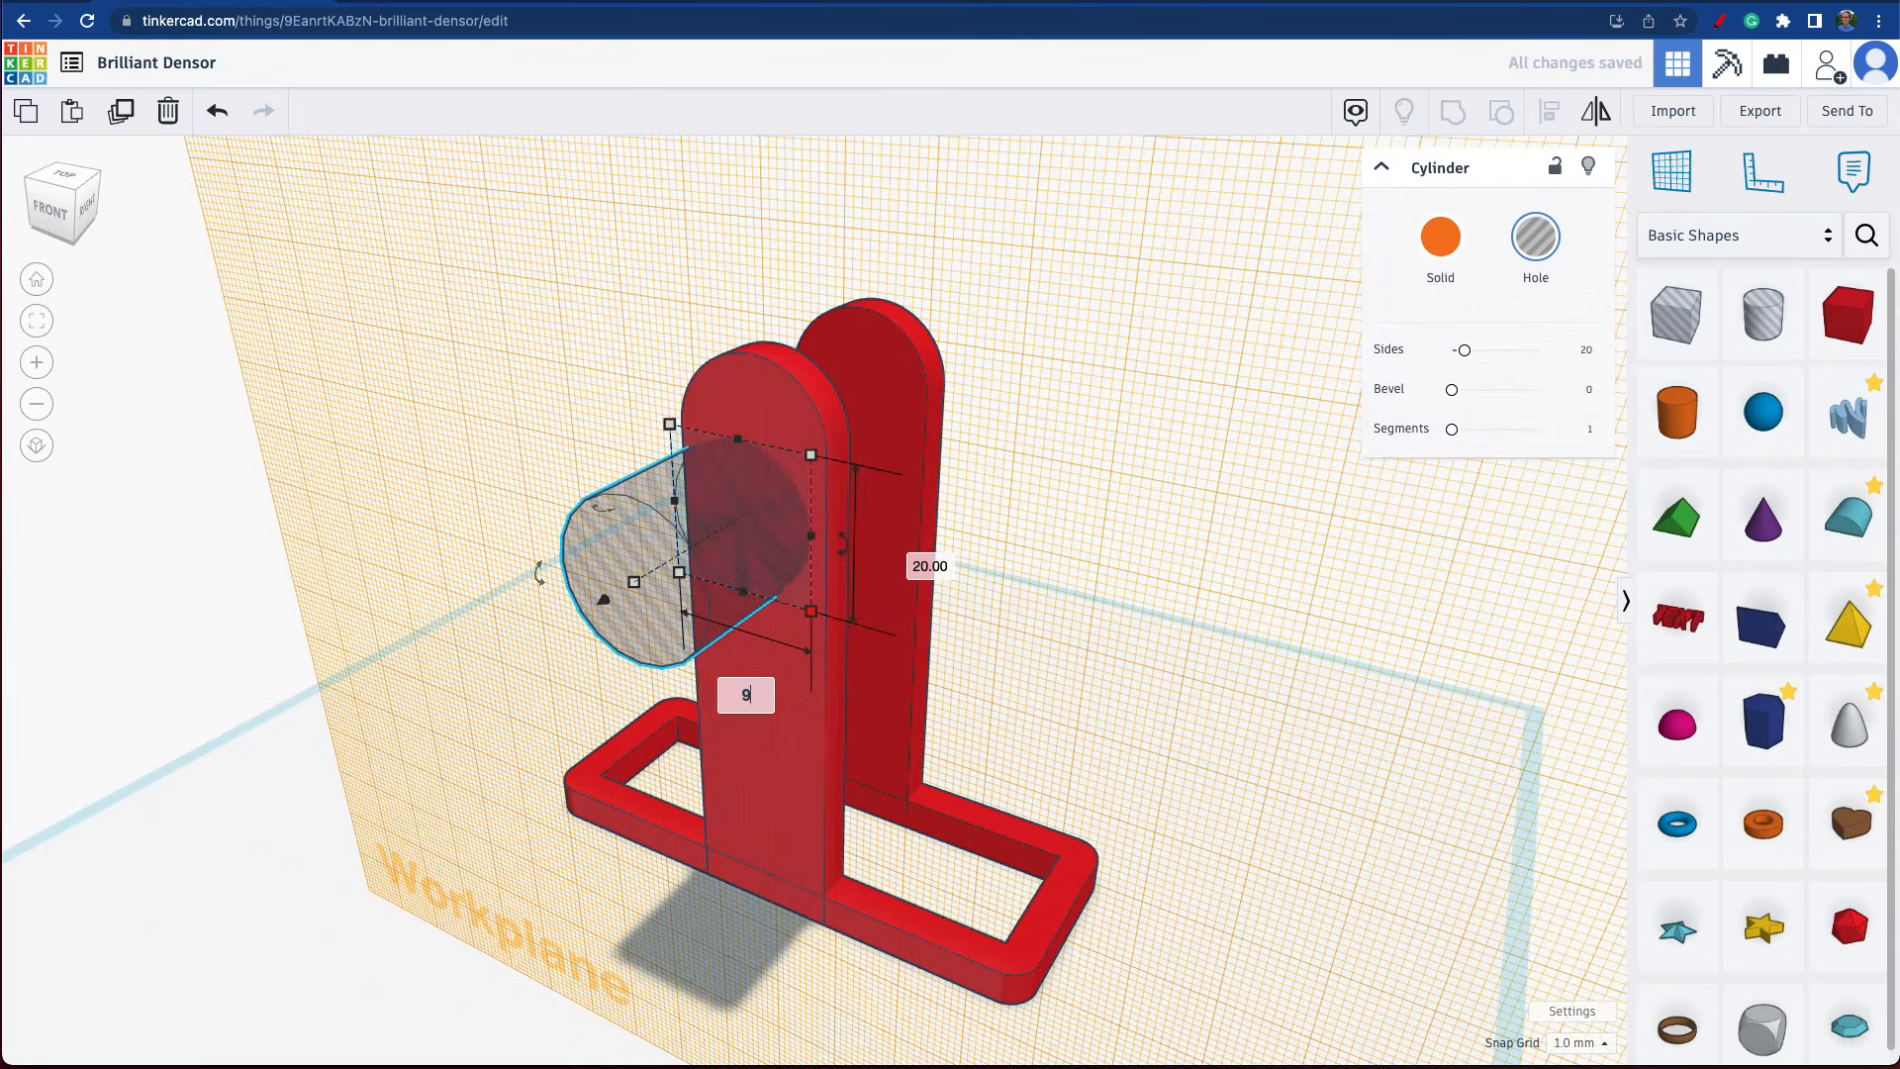
pyautogui.write('9')
pyautogui.press('Tab')
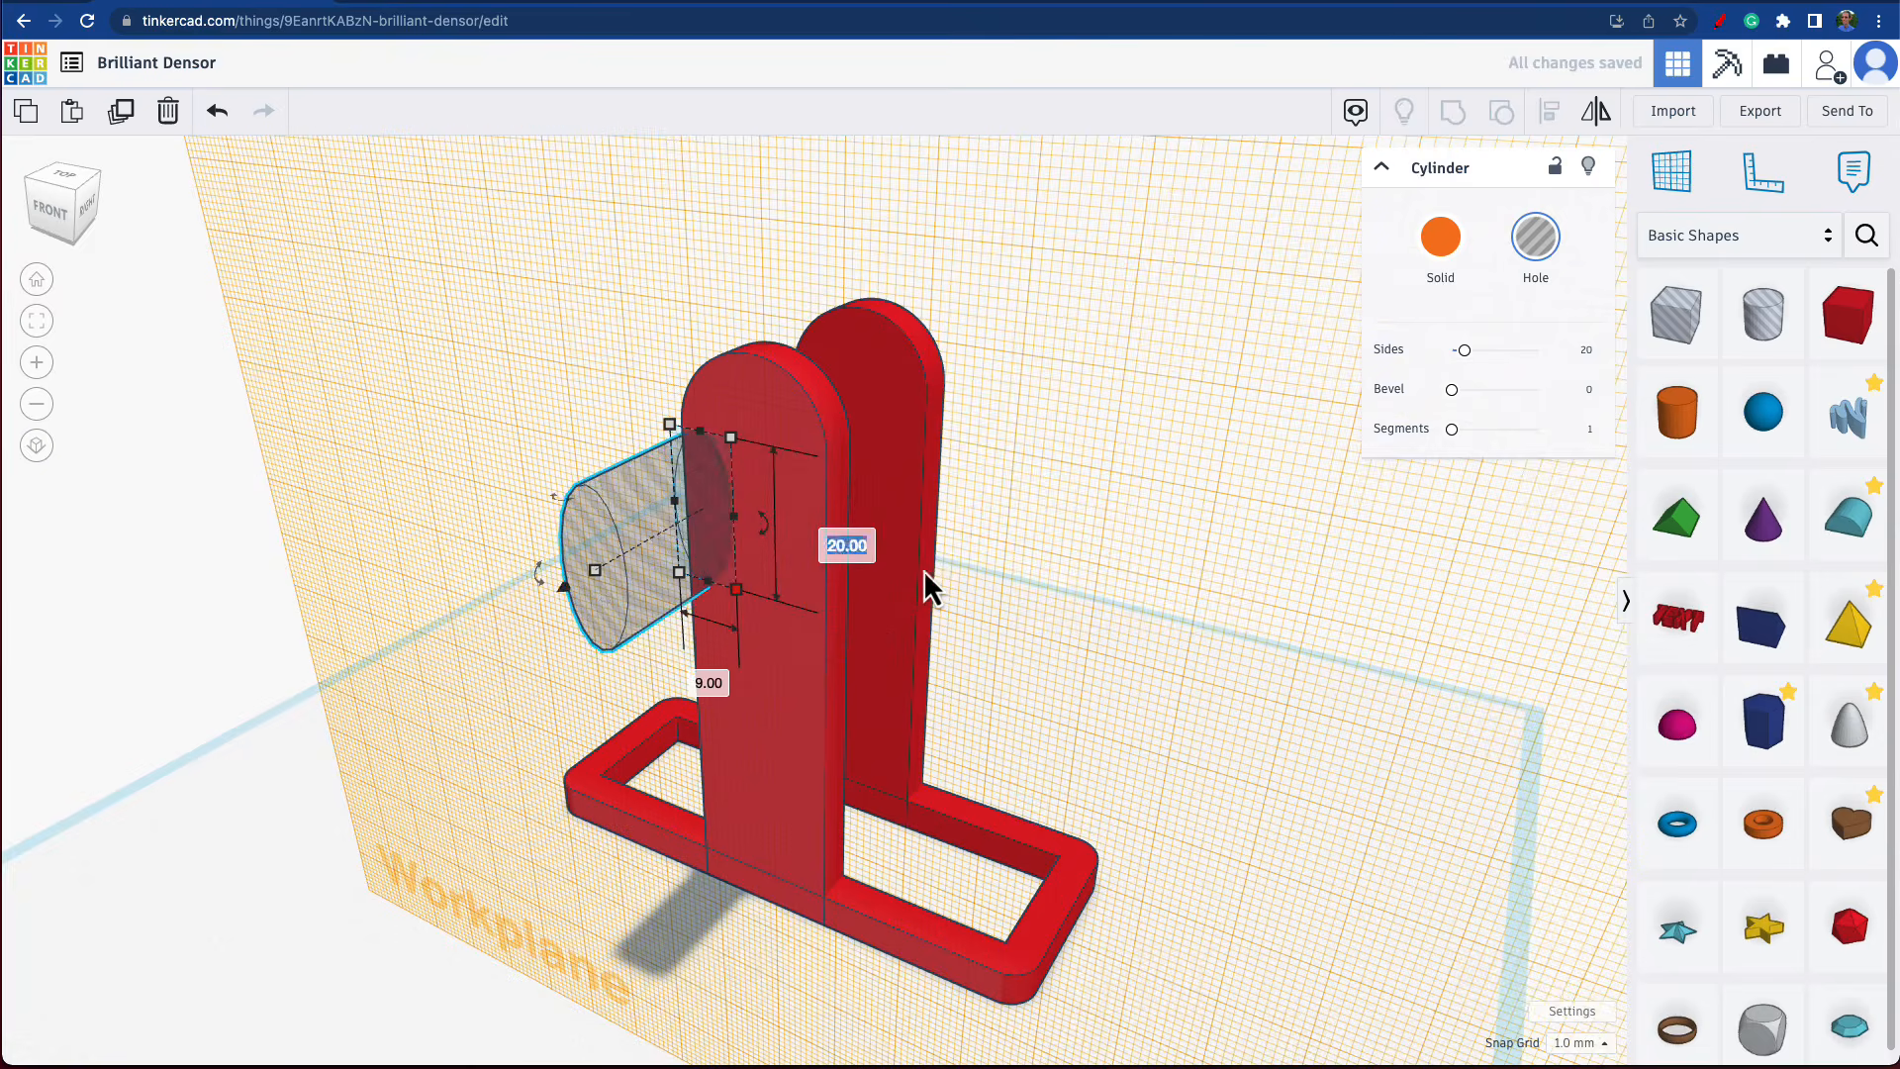
pyautogui.write('9')
pyautogui.press('Return')
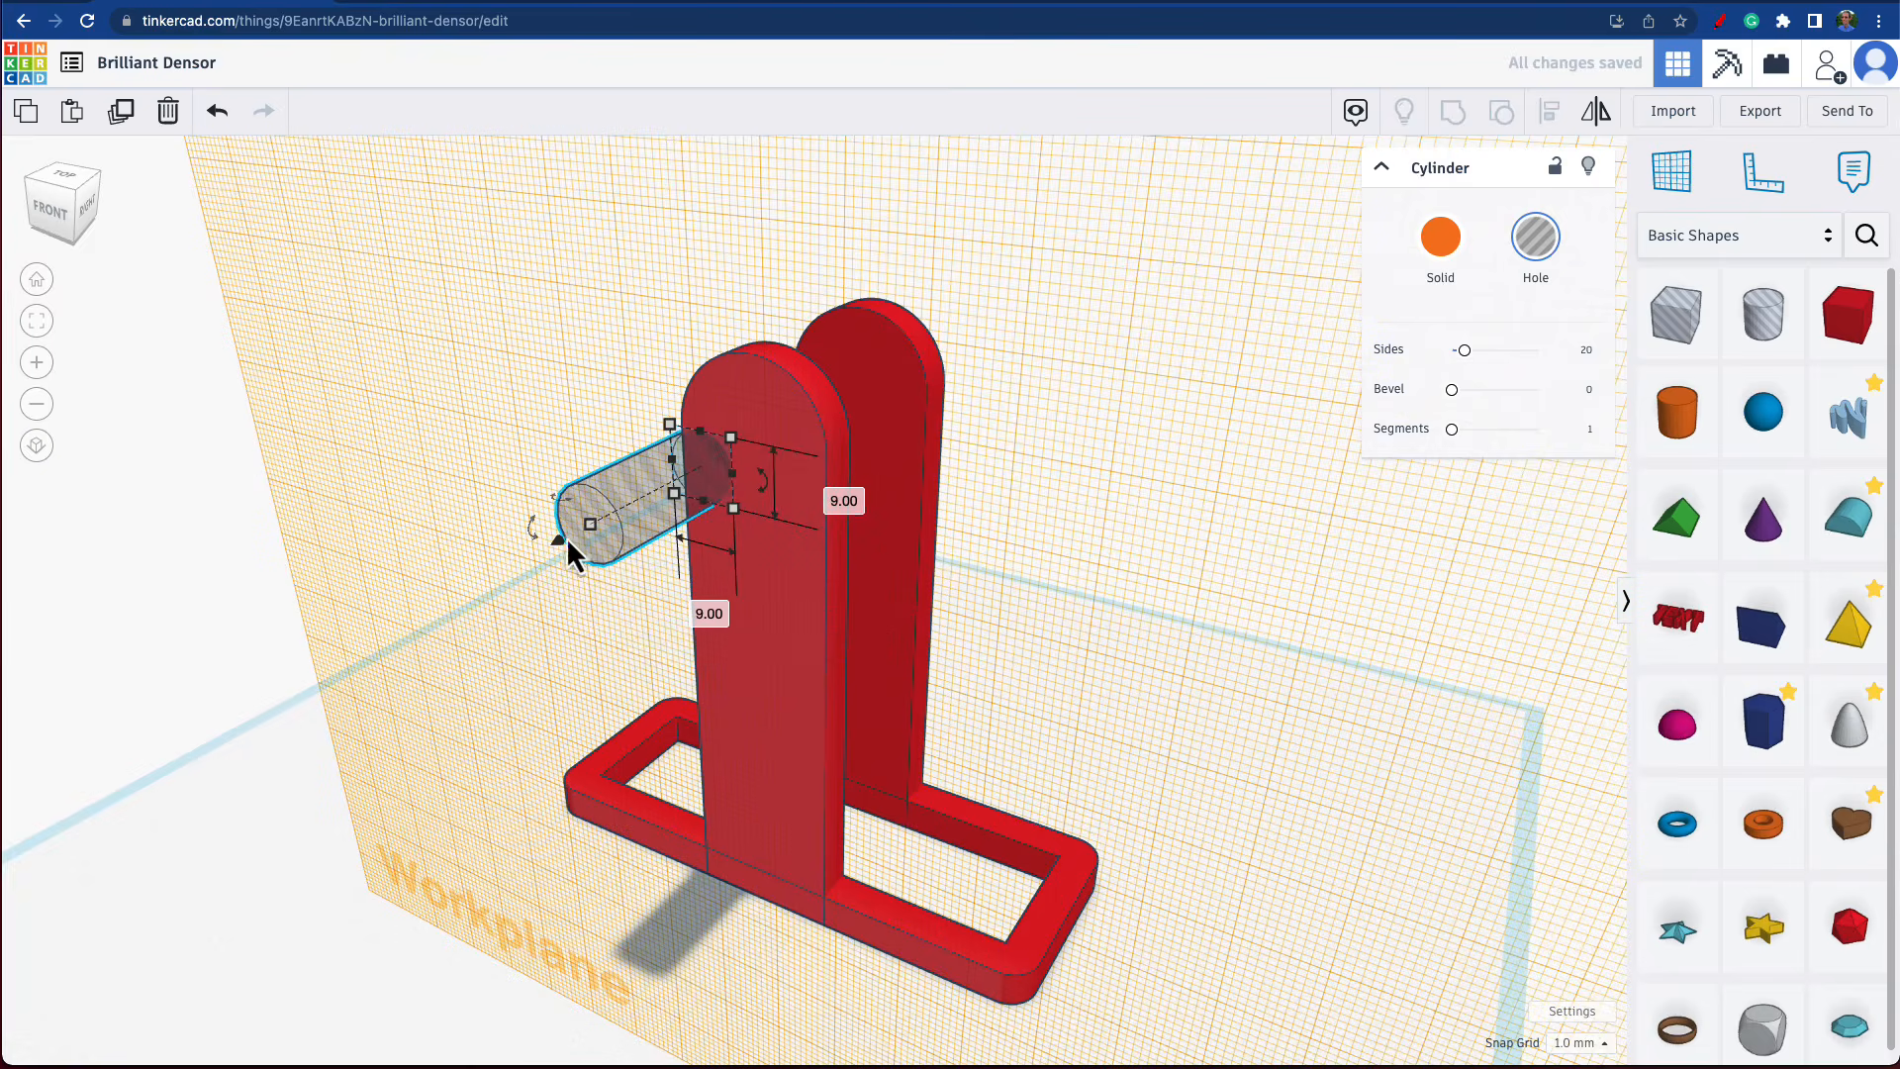
pyautogui.moveTo(588, 531)
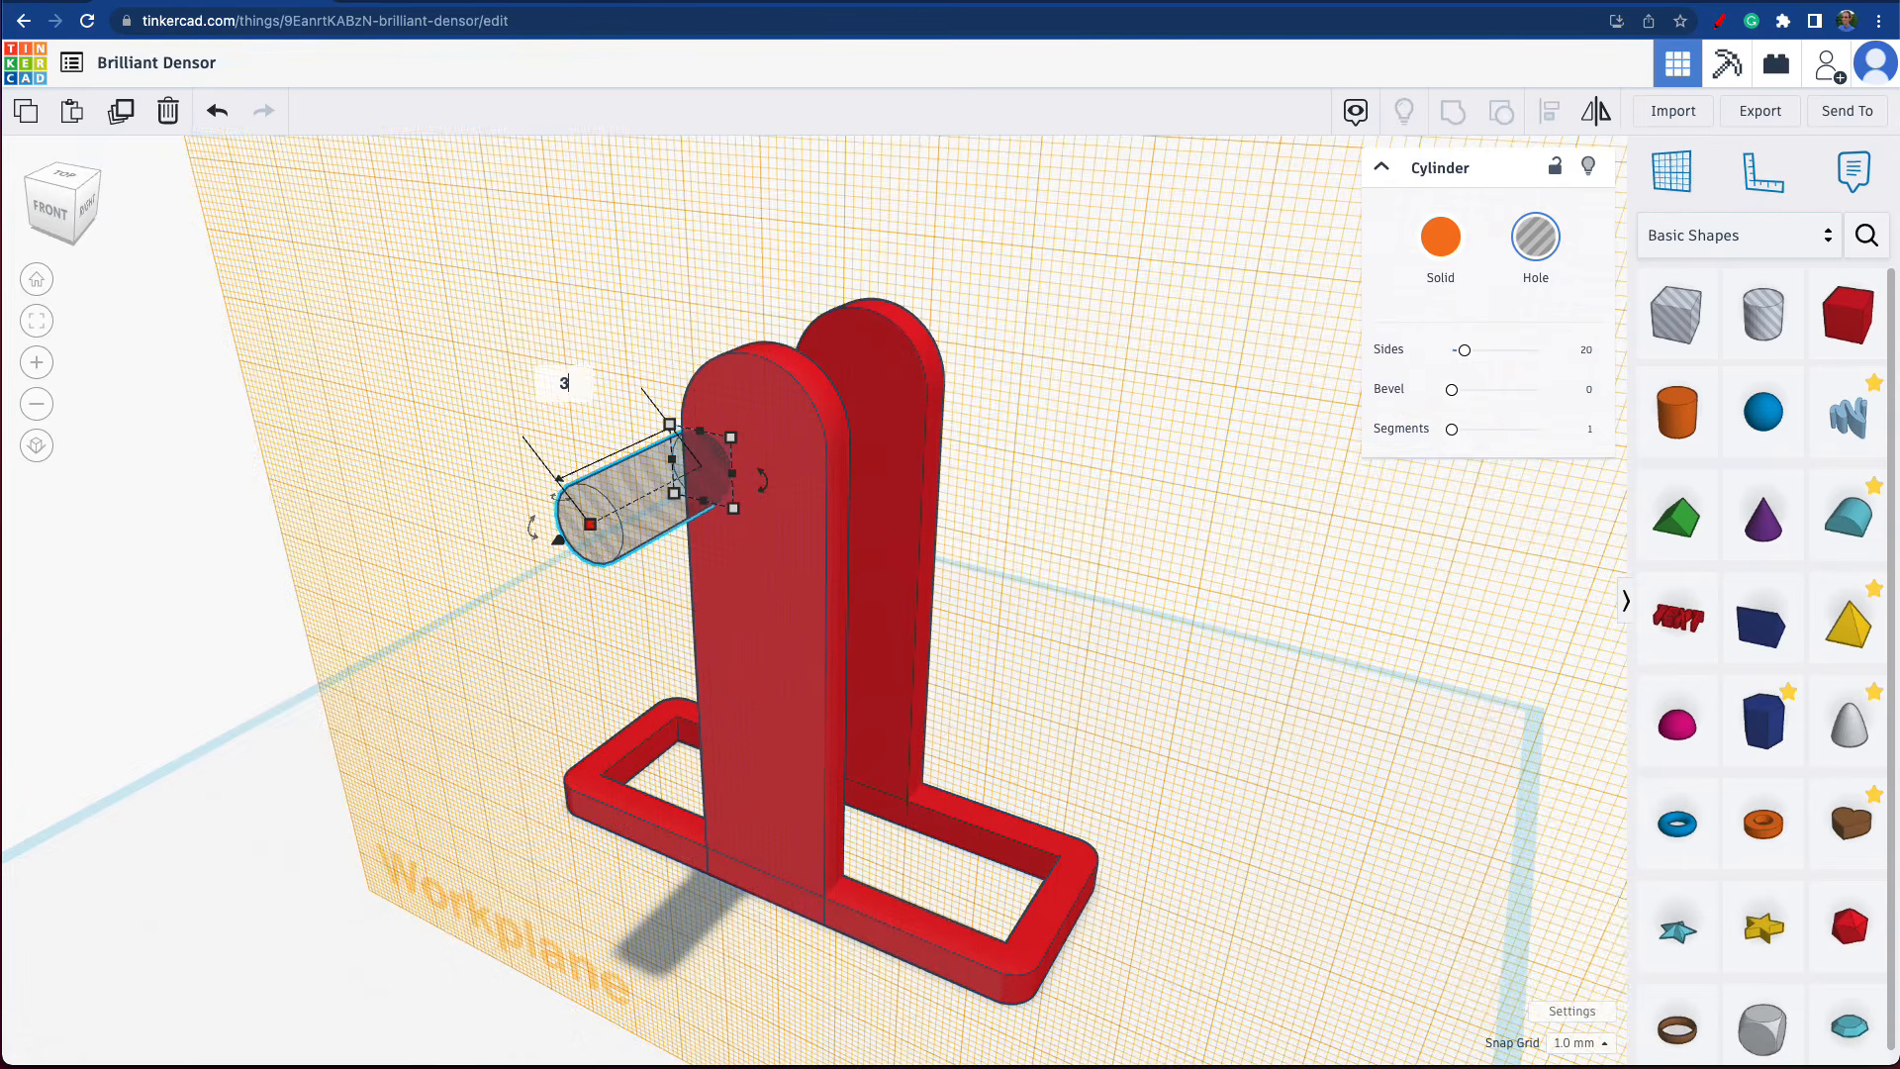
pyautogui.write('35')
pyautogui.press('Return')
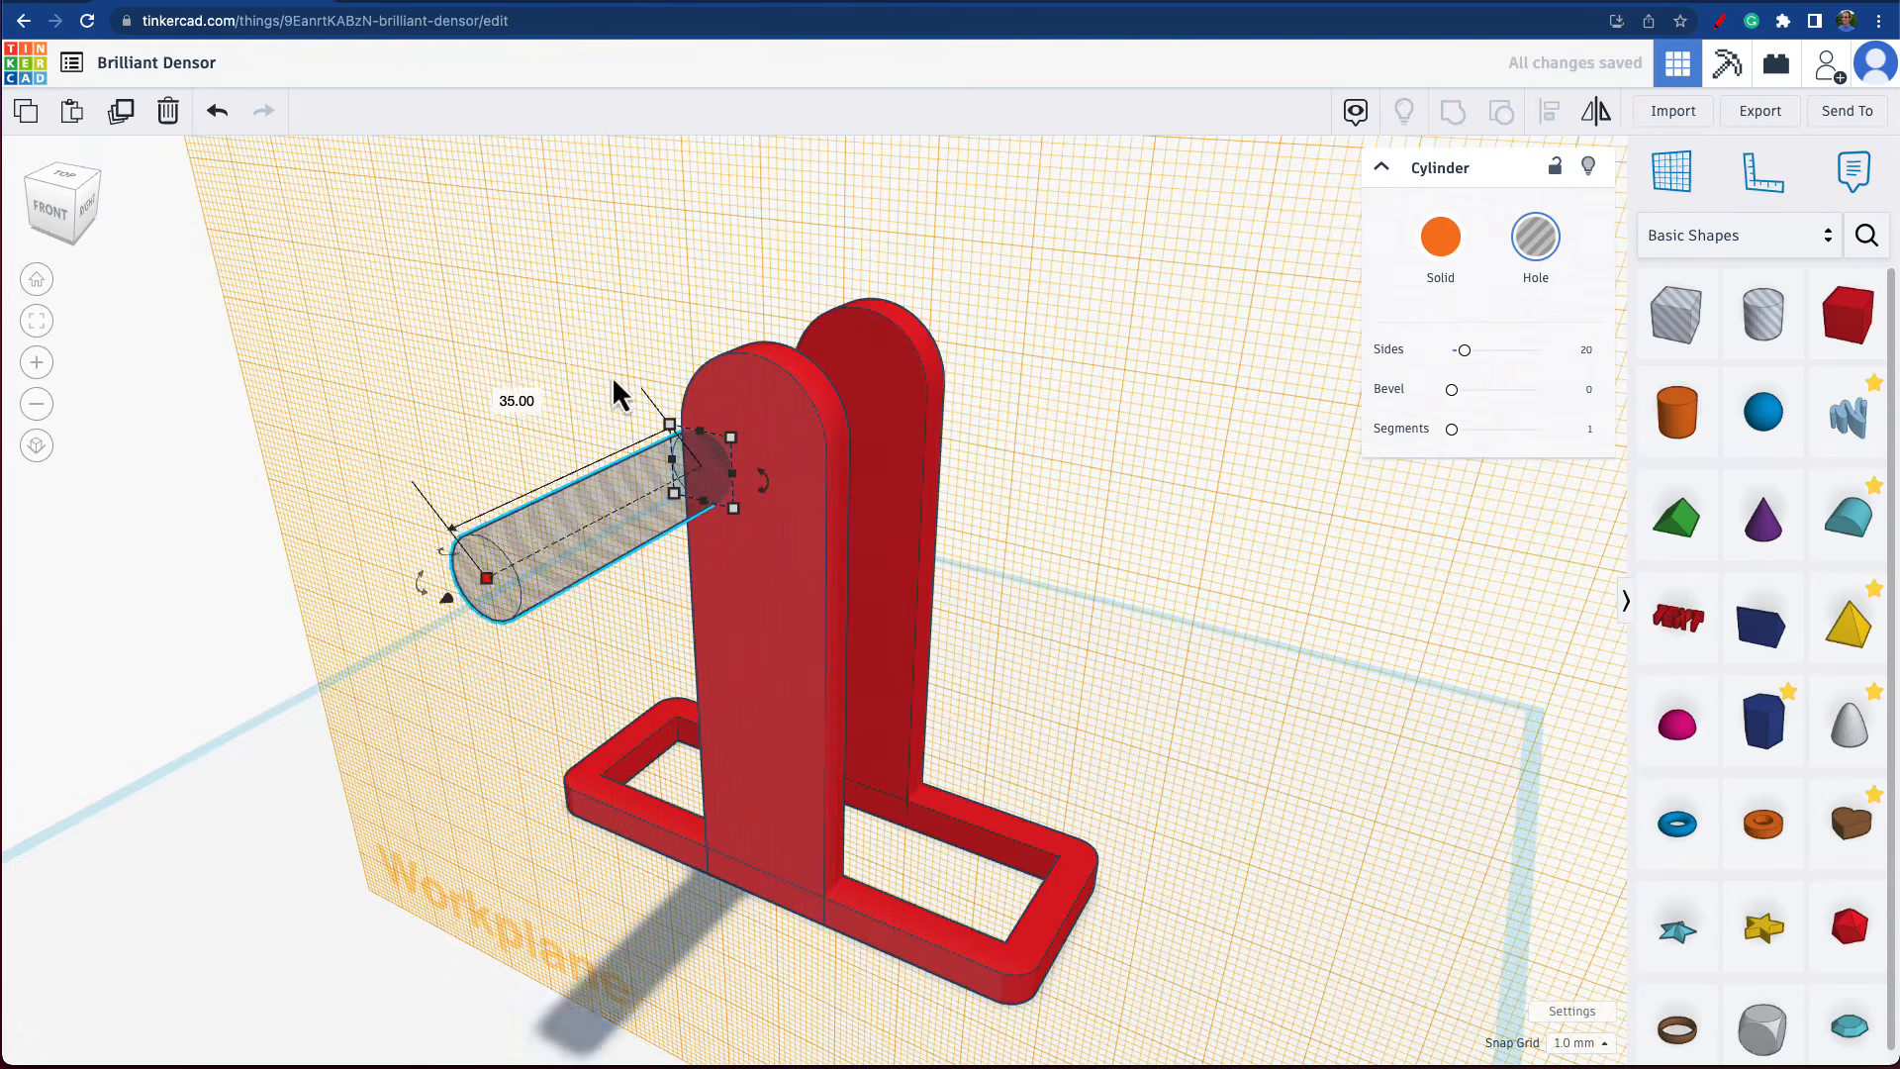
# Align the cylinder hole with the uprights and frame, centred along the frame's length.
pyautogui.moveTo(696, 524); pyautogui.dragTo(1079, 550, button='right')
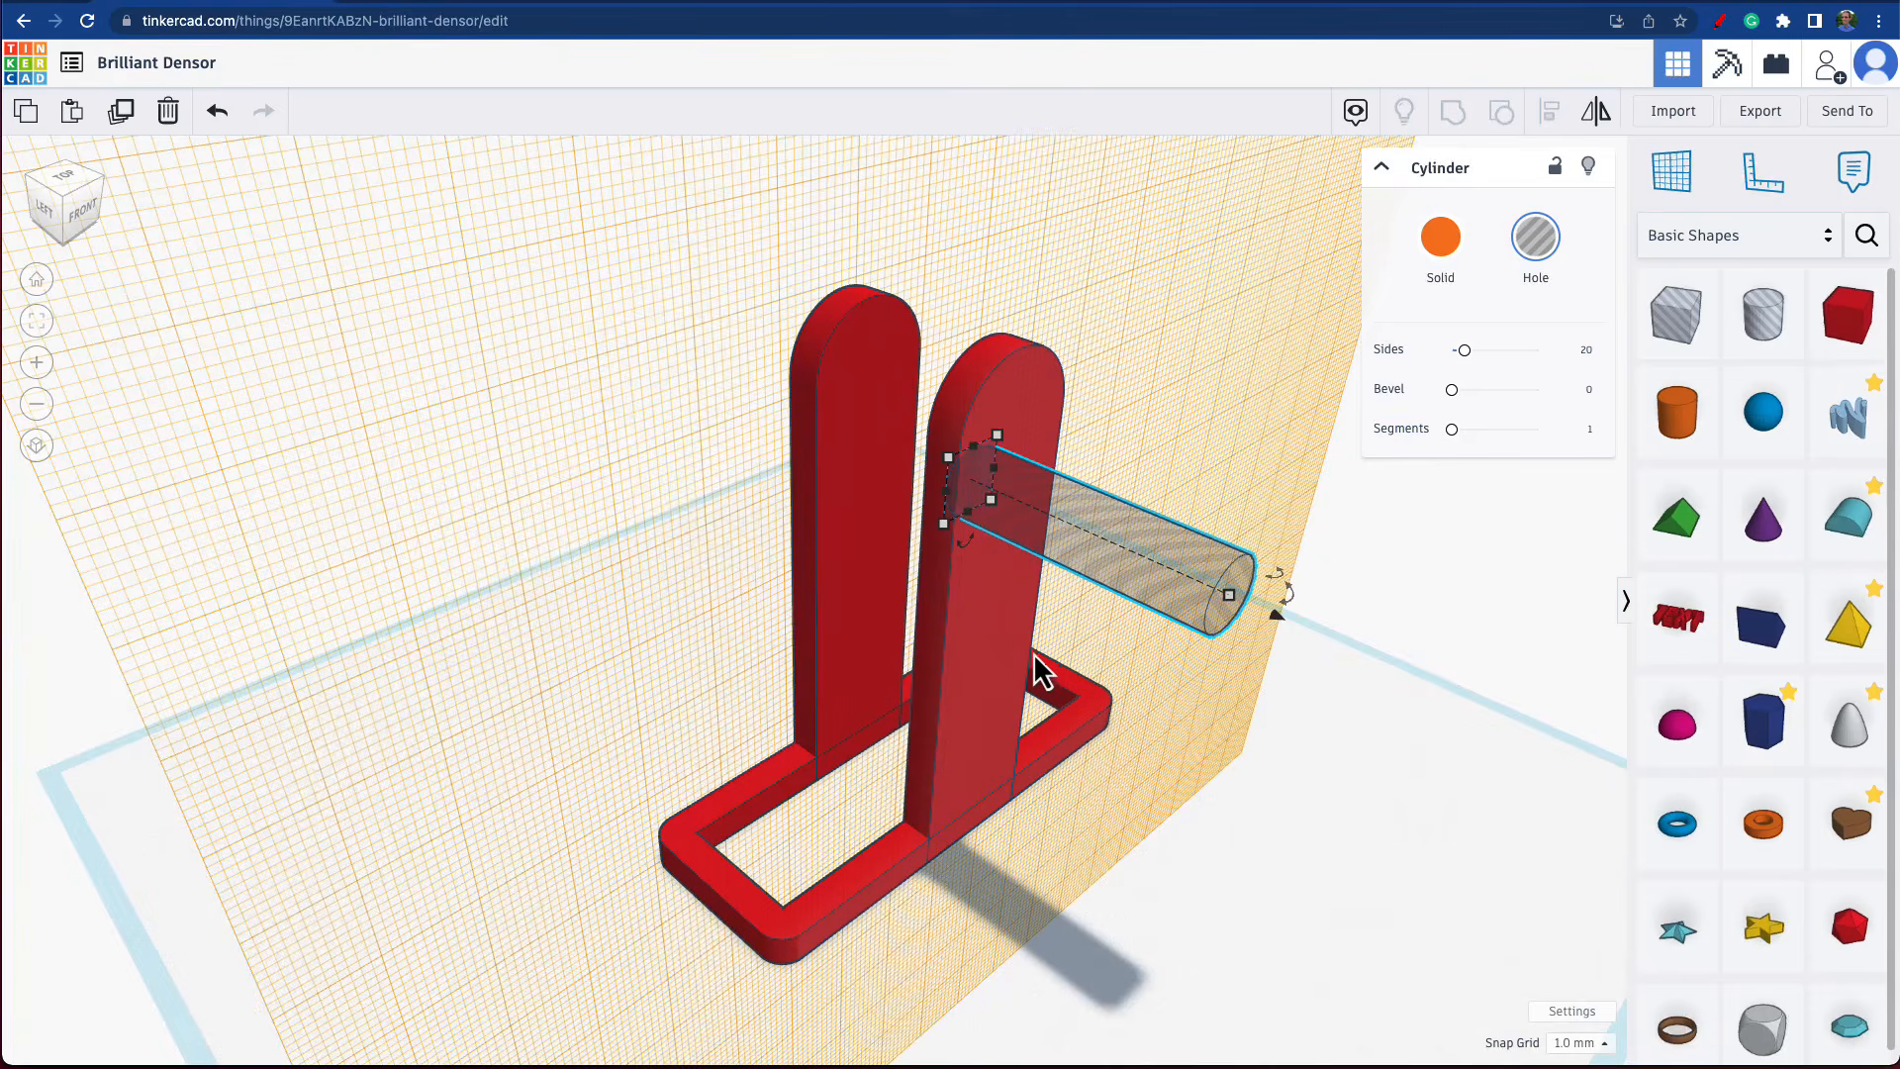
pyautogui.moveTo(531, 382); pyautogui.dragTo(1268, 1015)
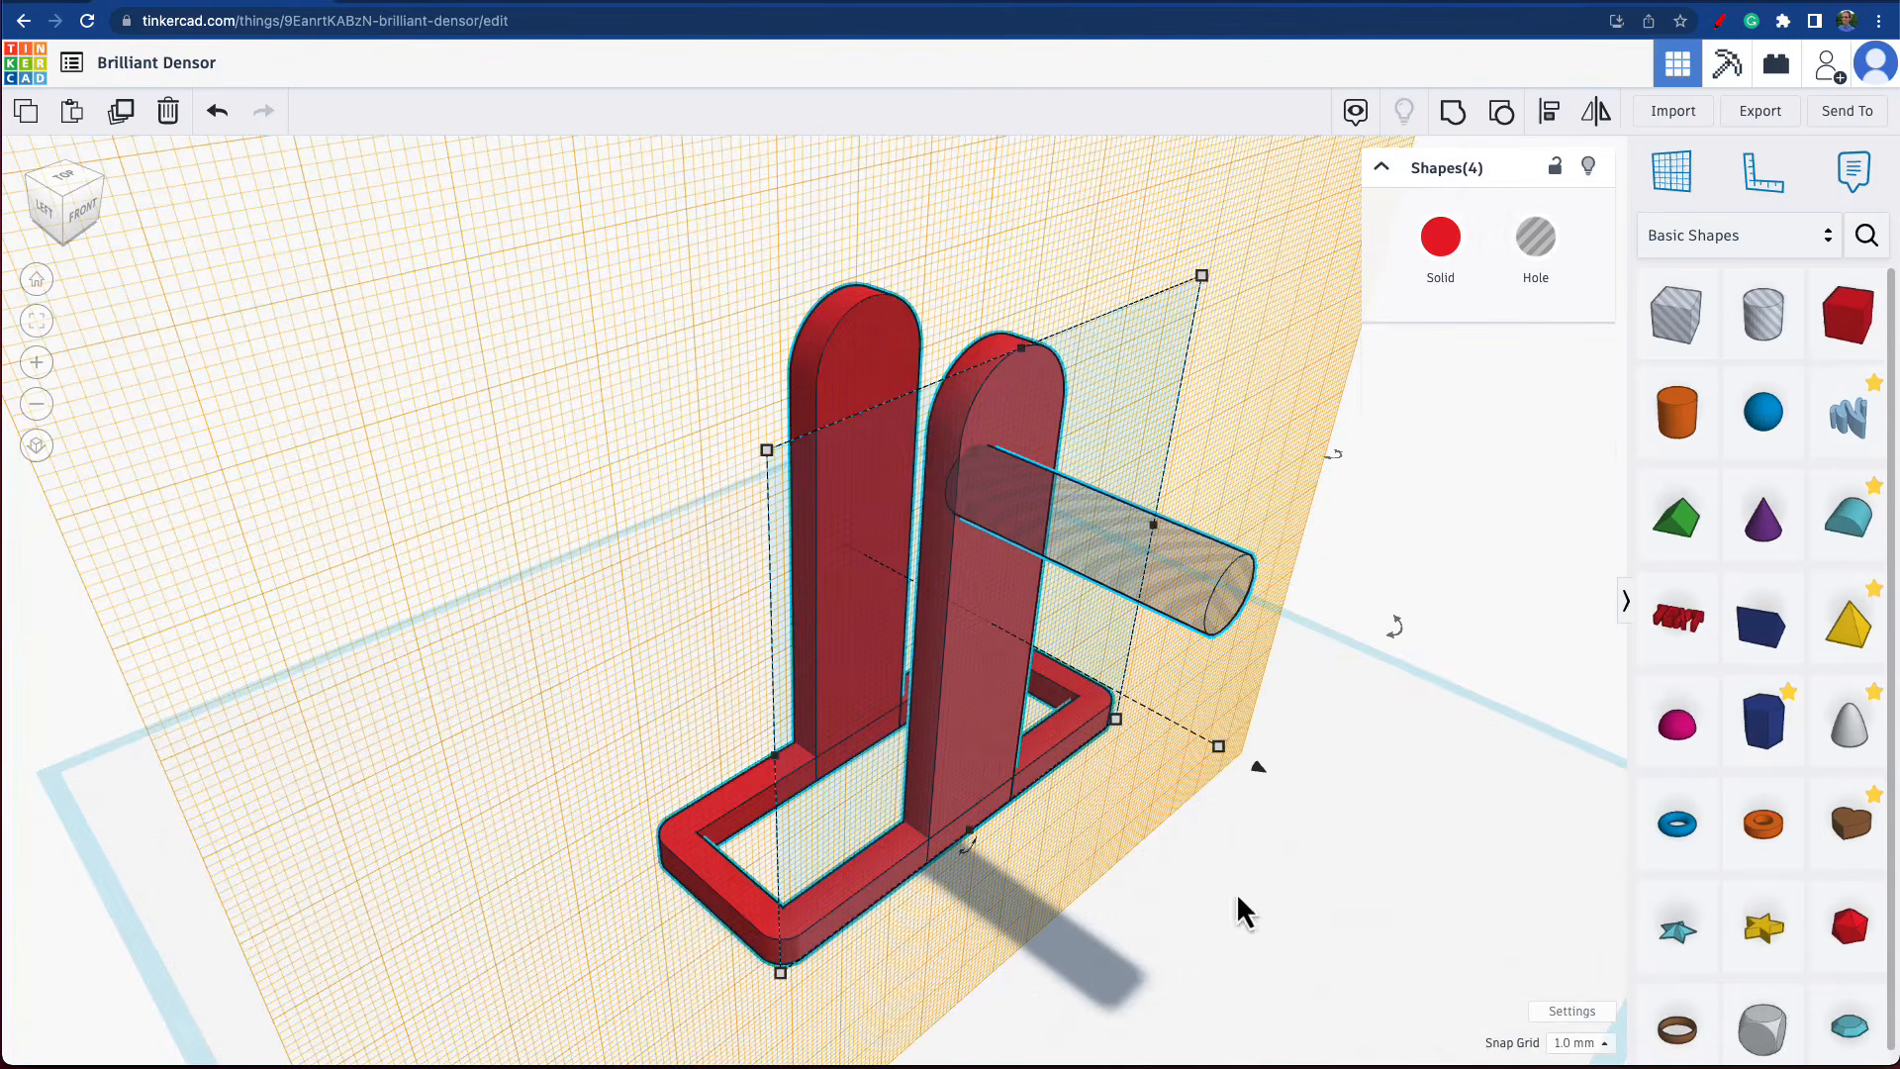
pyautogui.click(1550, 117)
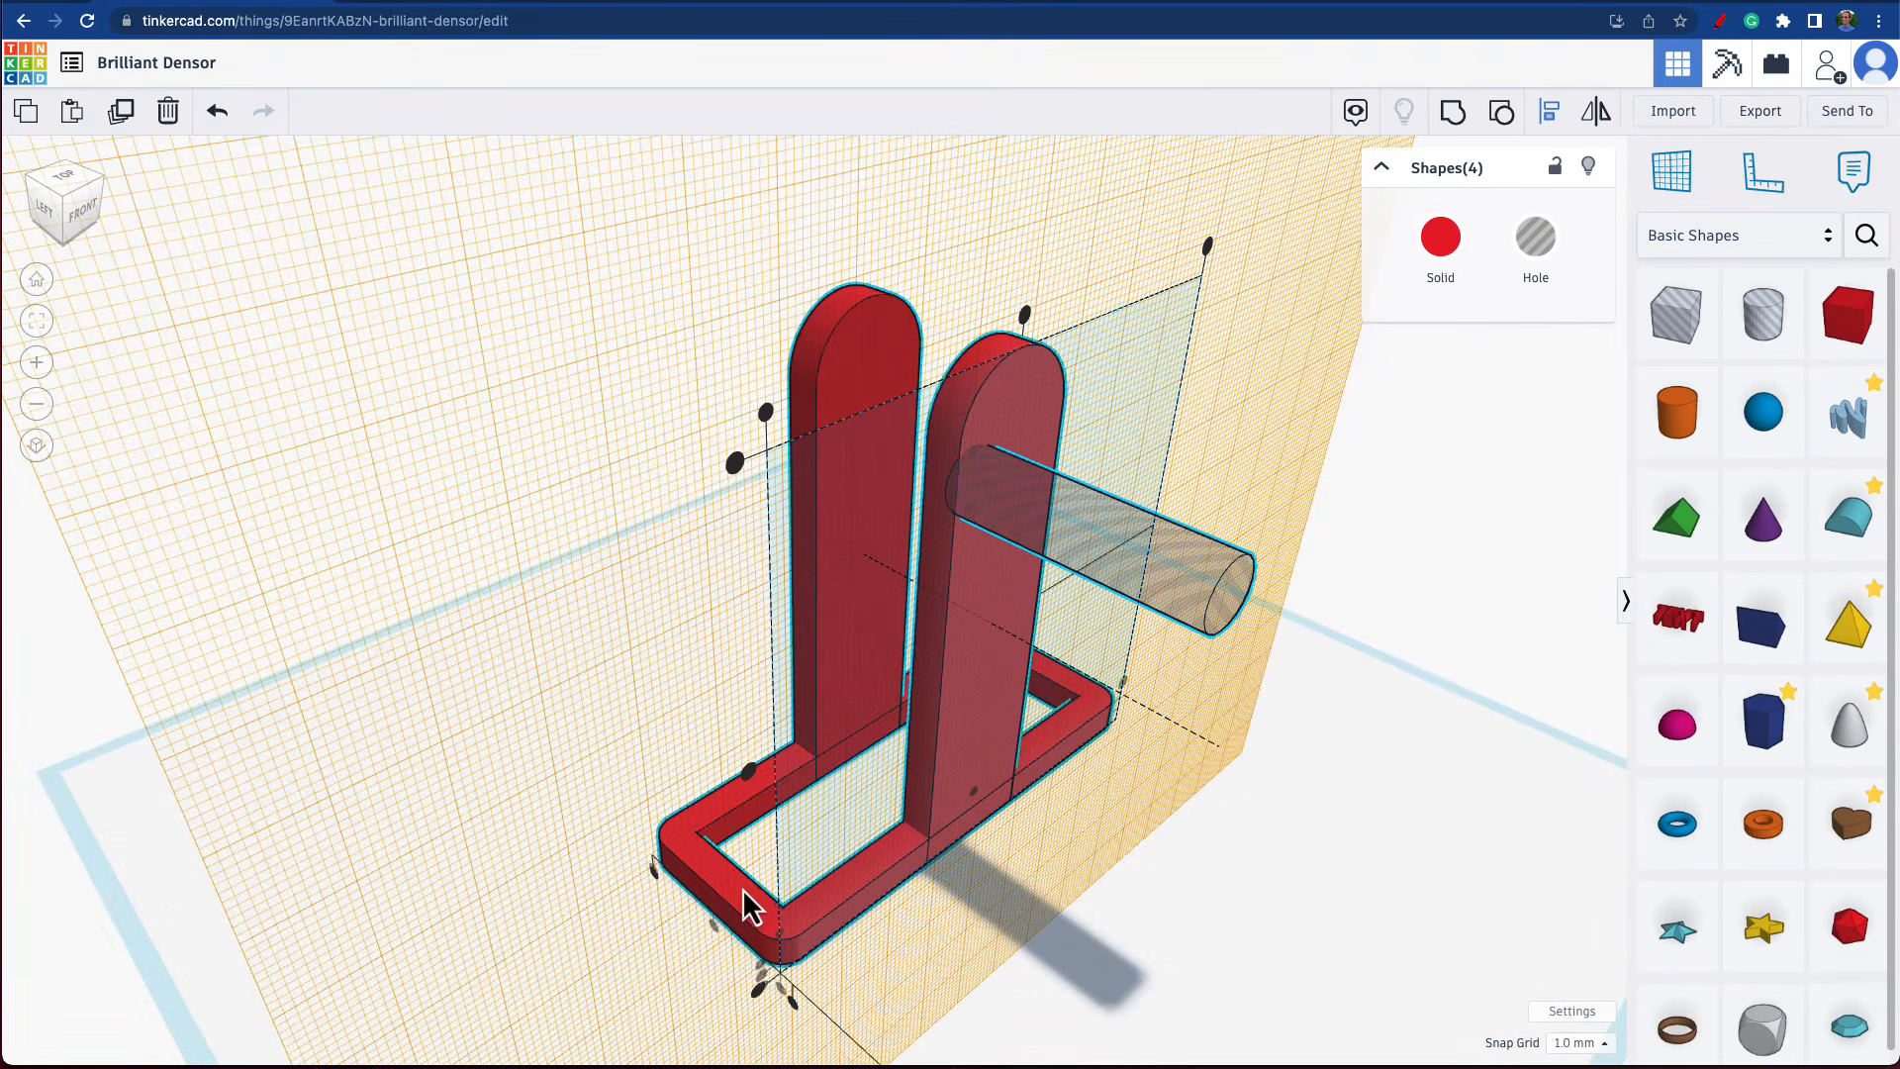
pyautogui.moveTo(979, 899); pyautogui.dragTo(834, 905, button='right')
pyautogui.press('l')
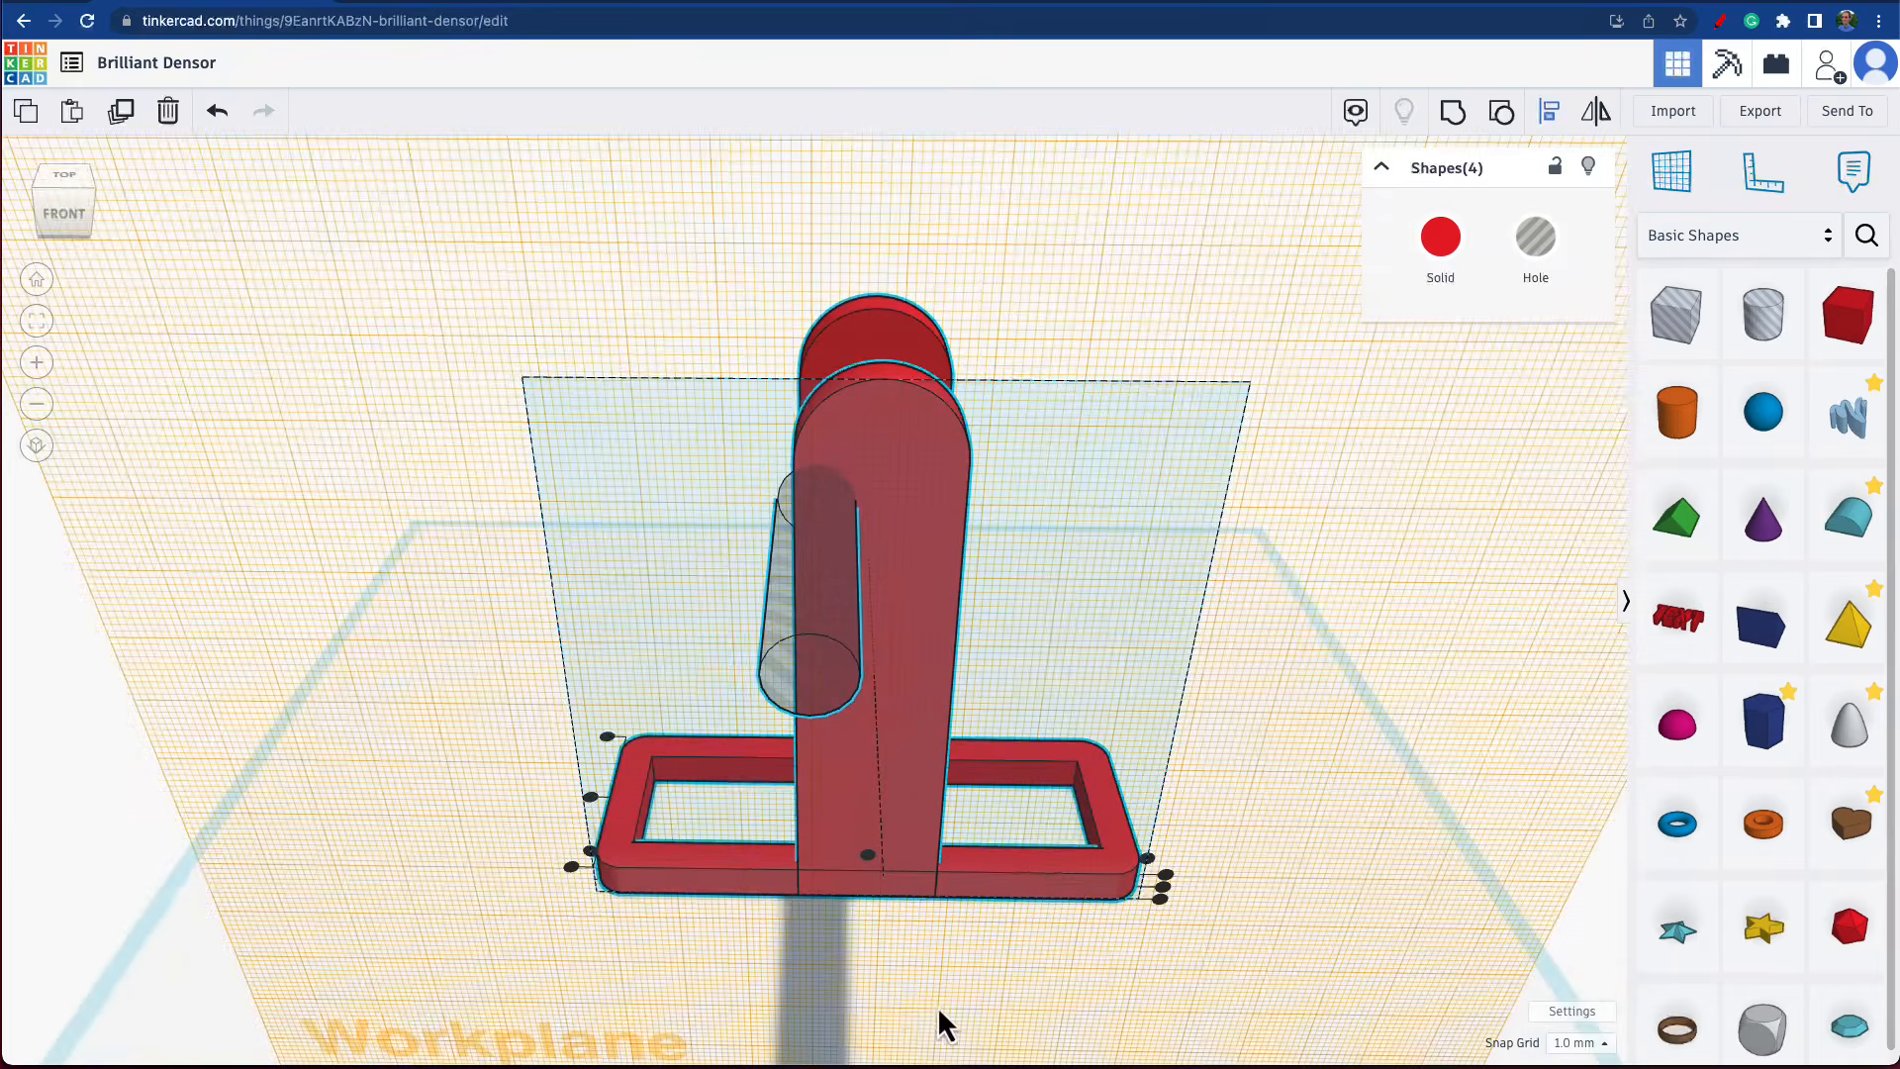
pyautogui.click(869, 858)
pyautogui.click(1302, 942)
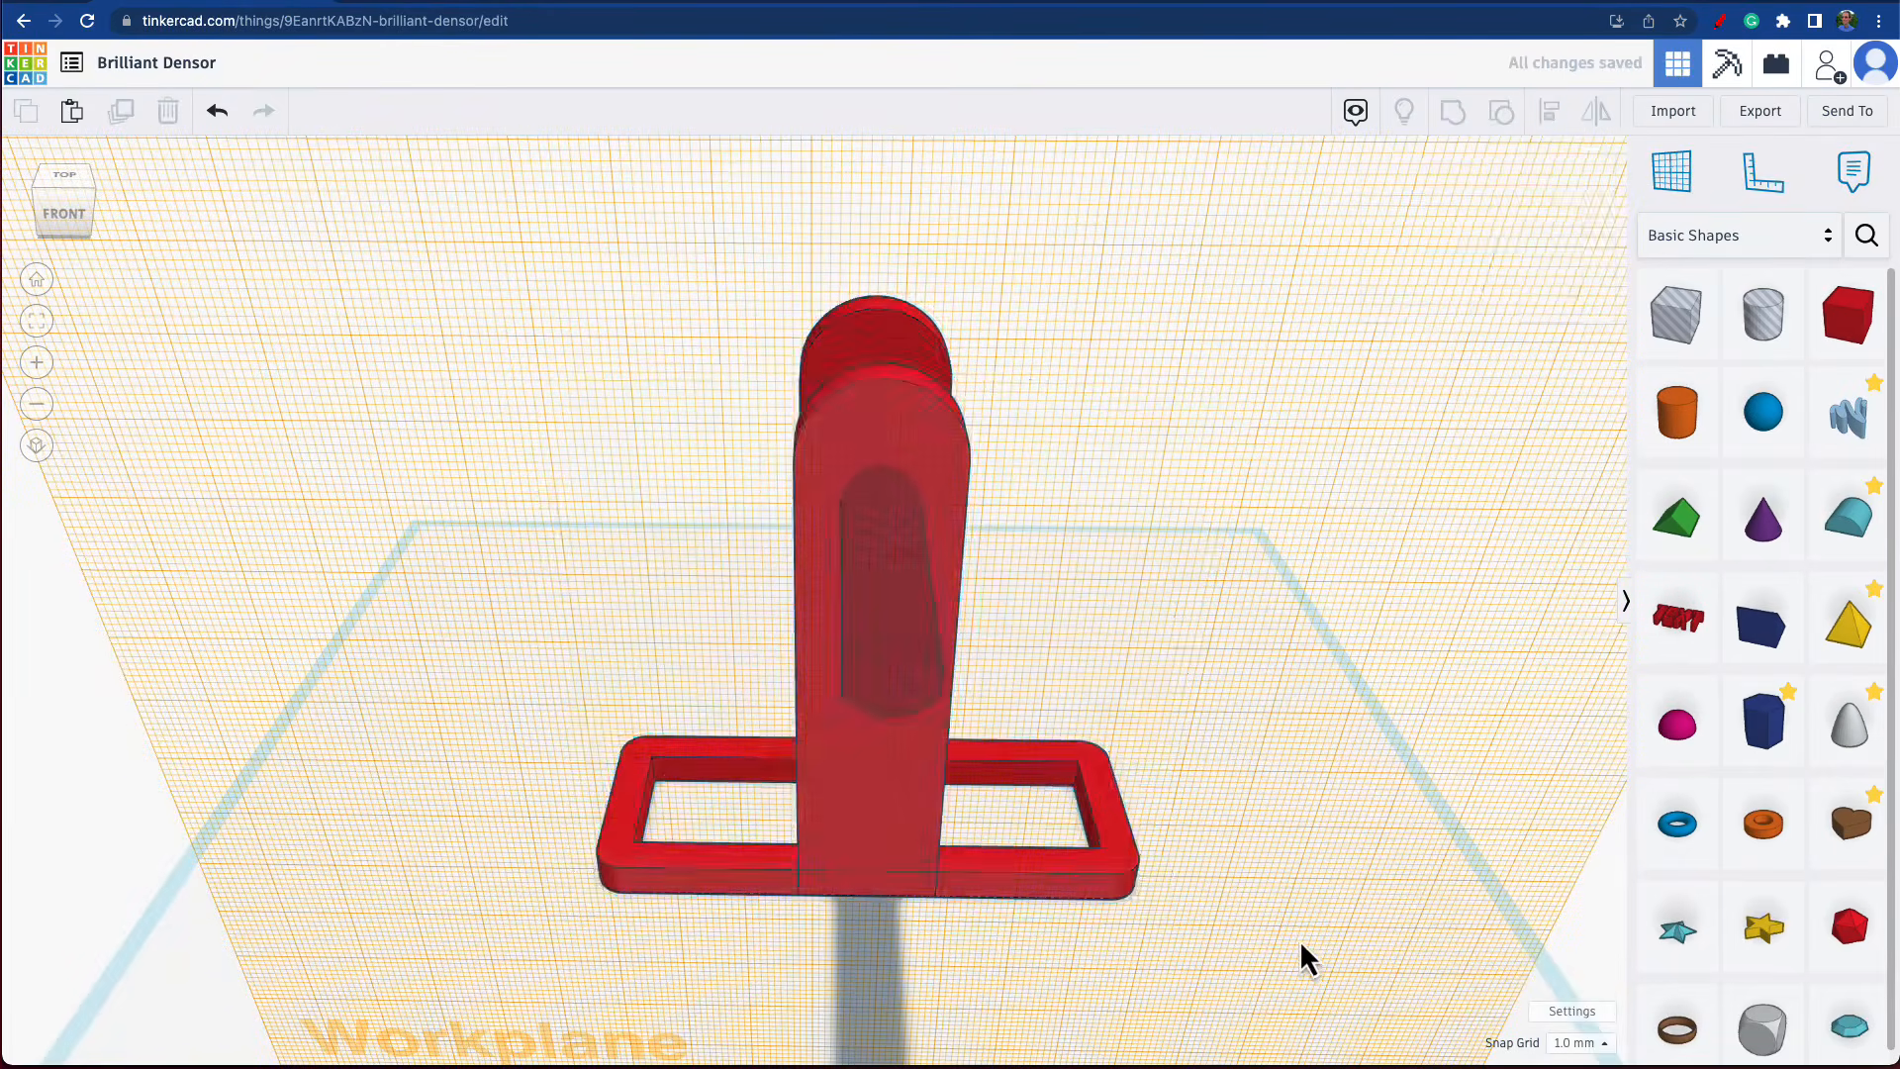
# Move the cylinder hole 31 mm along its axis so it passes through both uprights.
pyautogui.moveTo(1267, 843); pyautogui.dragTo(454, 453, button='right')
pyautogui.click(455, 453)
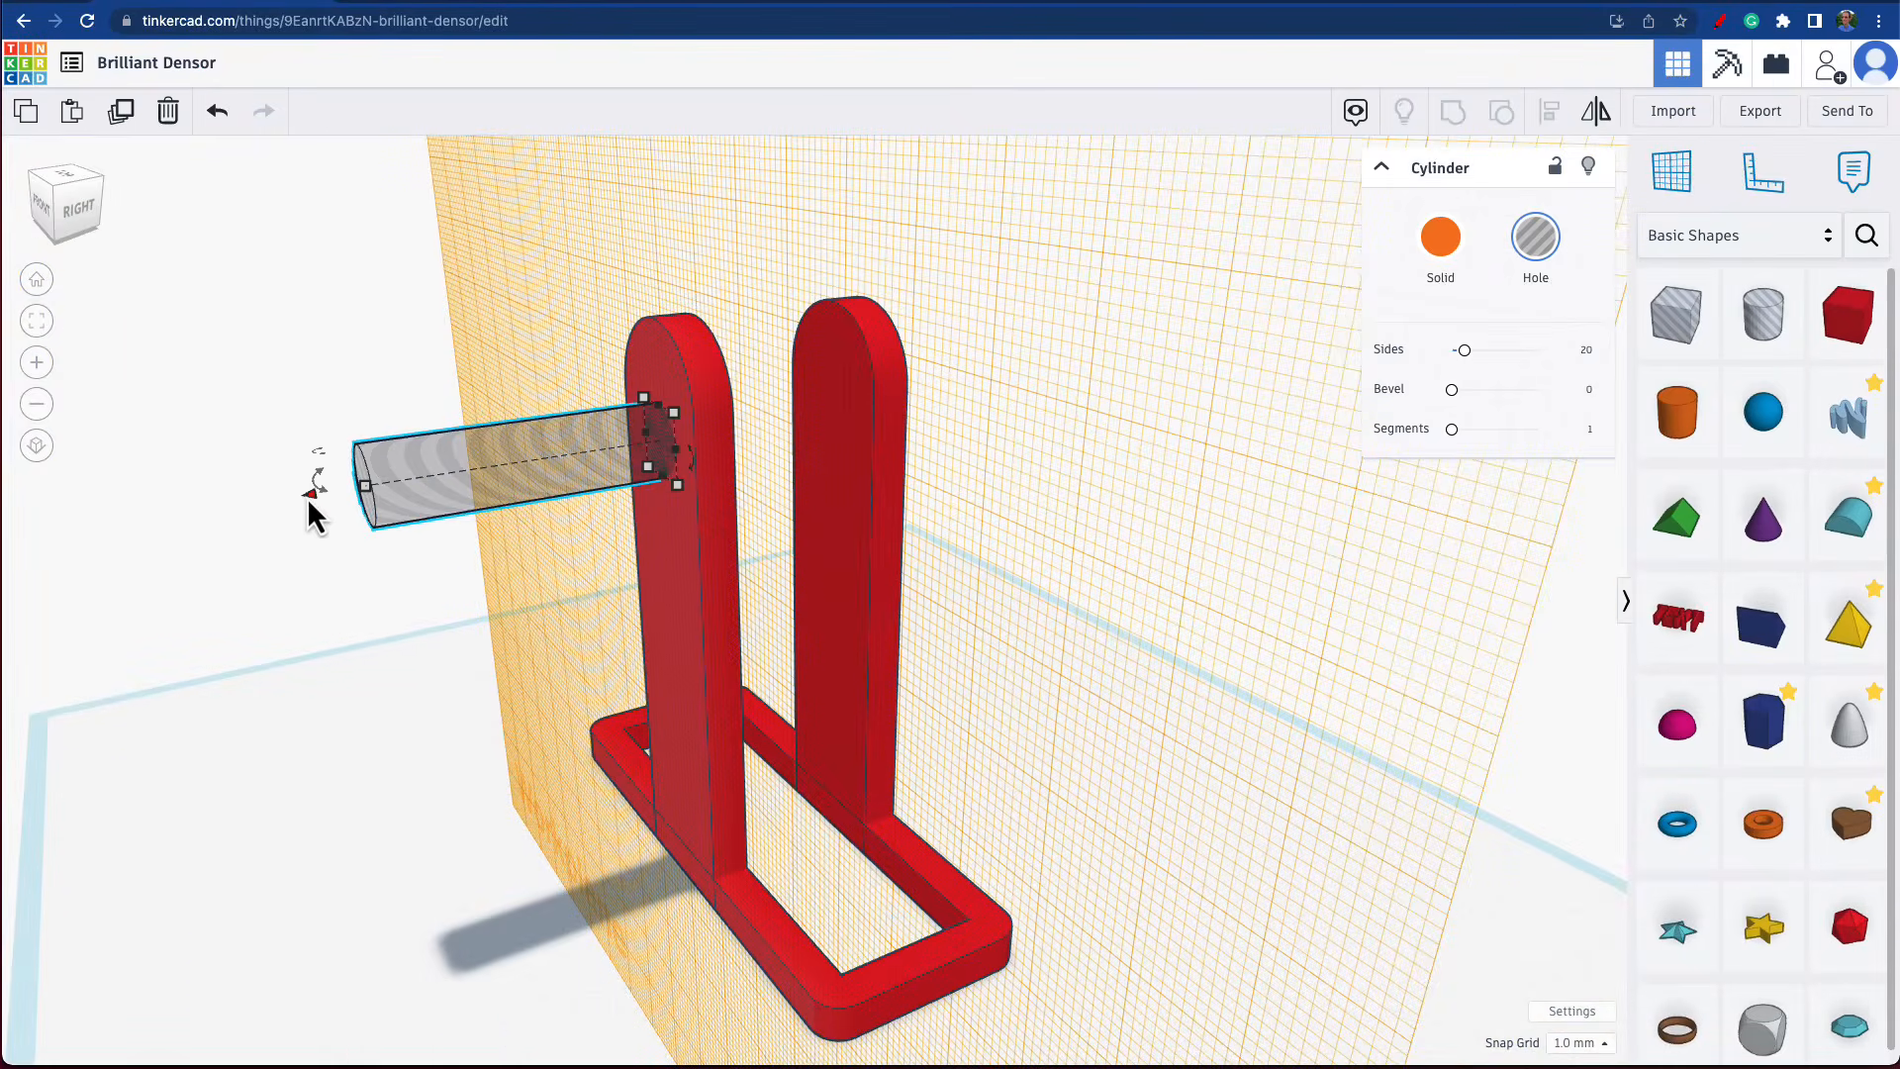
pyautogui.moveTo(309, 495); pyautogui.dragTo(588, 489)
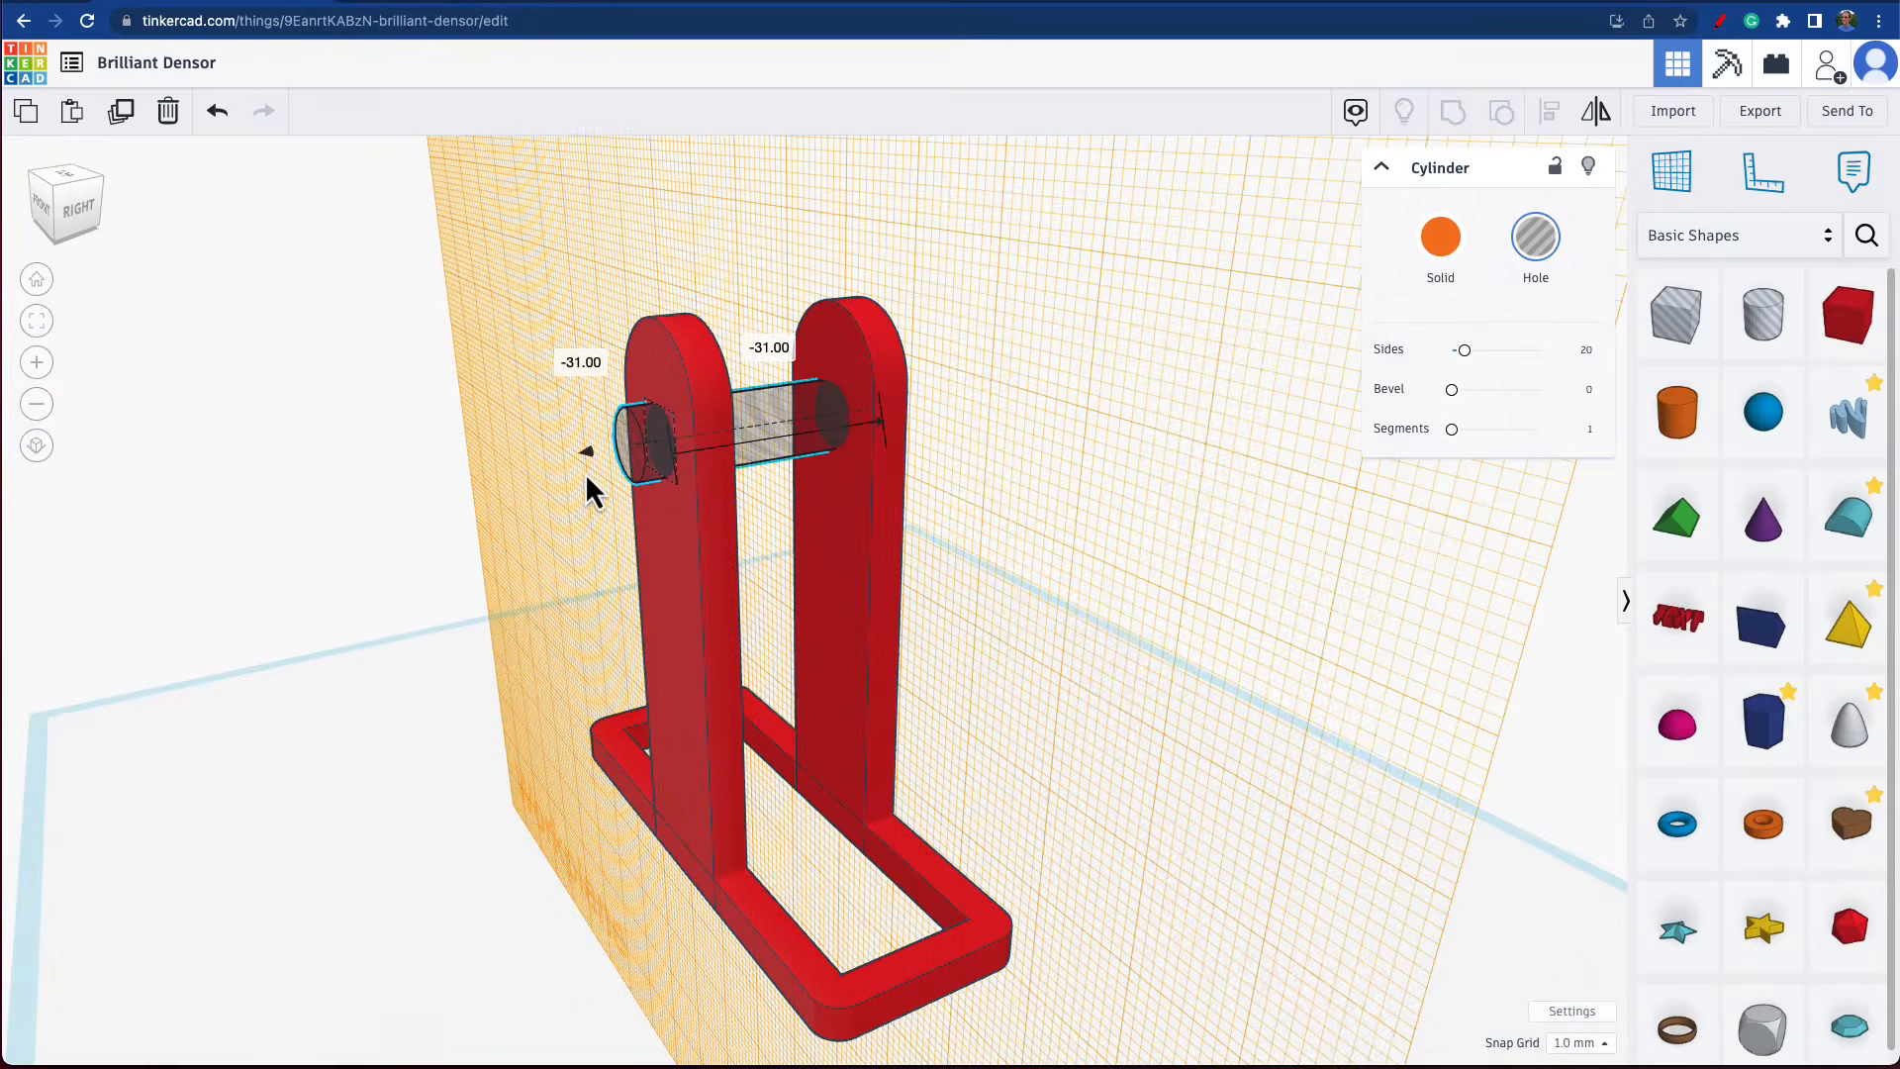
pyautogui.click(1069, 621)
pyautogui.moveTo(1094, 615); pyautogui.dragTo(1254, 589, button='right')
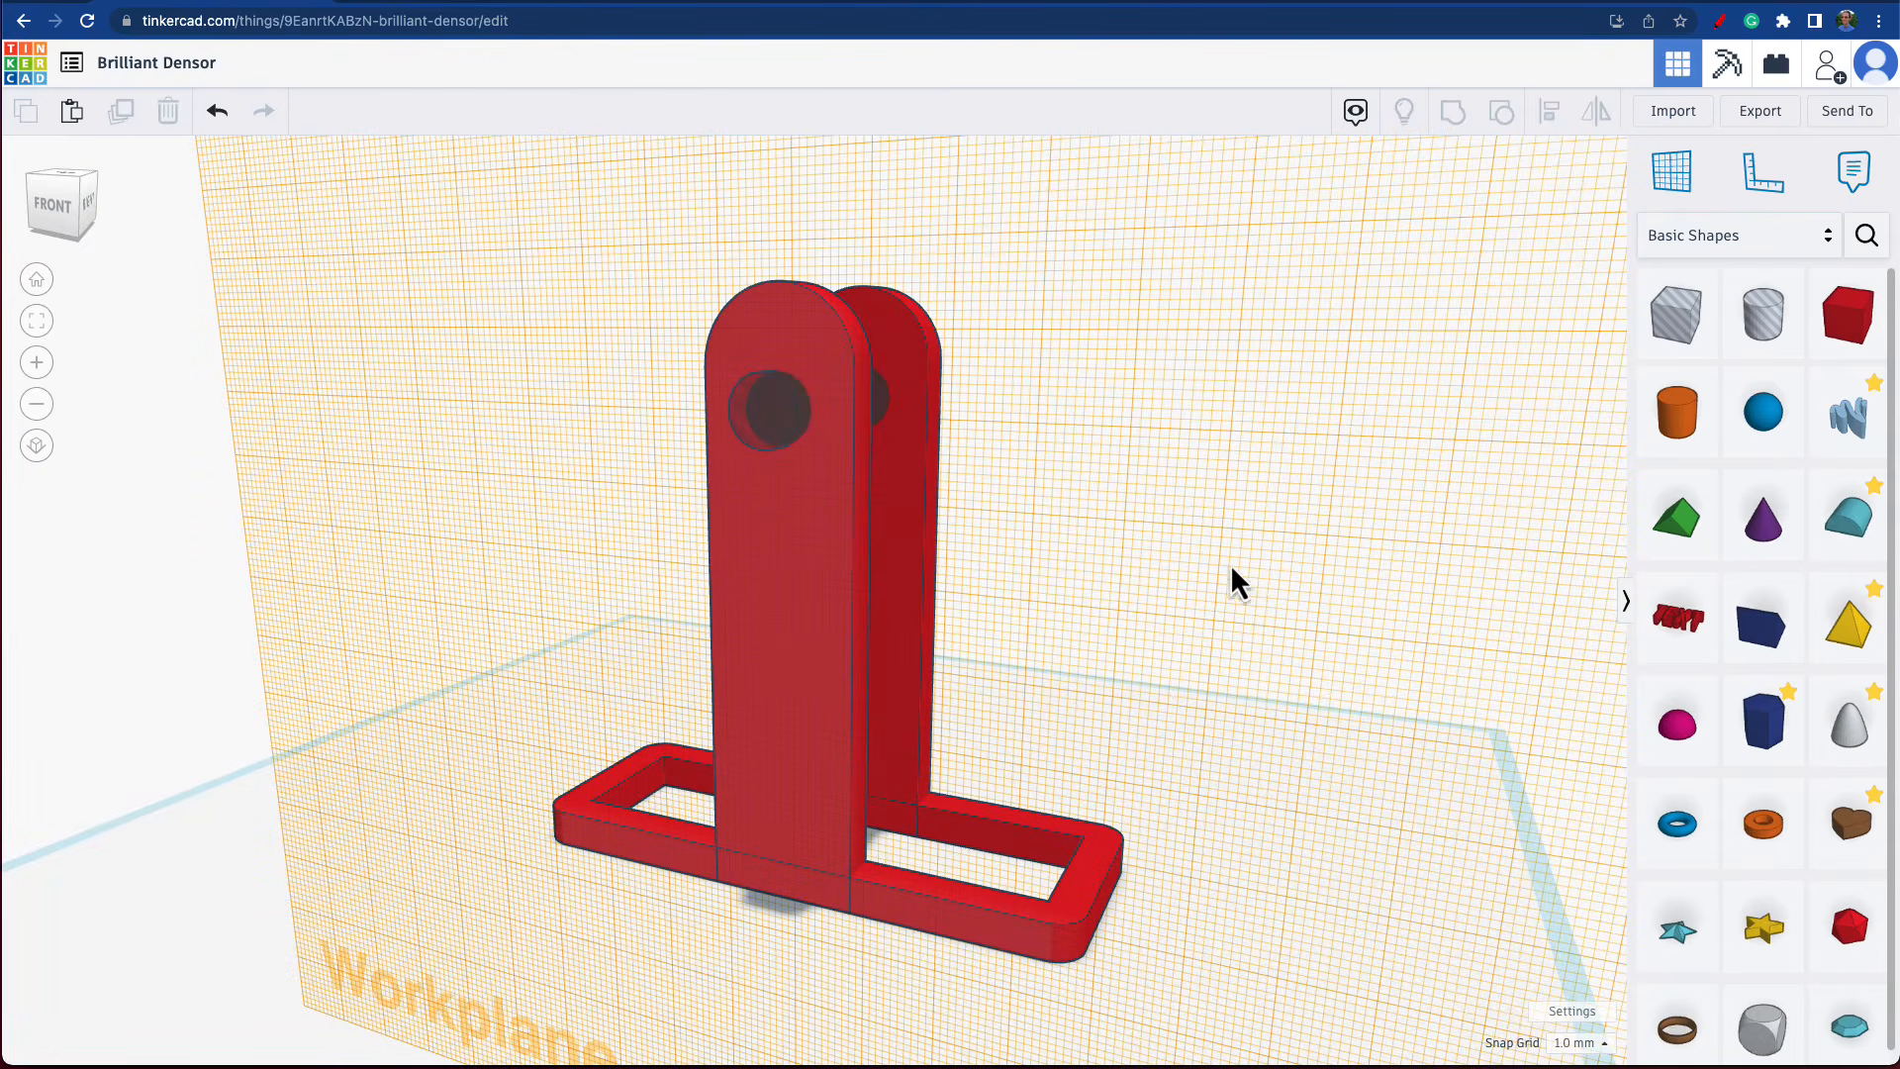
pyautogui.moveTo(1185, 584); pyautogui.dragTo(722, 508, button='right')
pyautogui.moveTo(978, 584); pyautogui.dragTo(1453, 571, button='right')
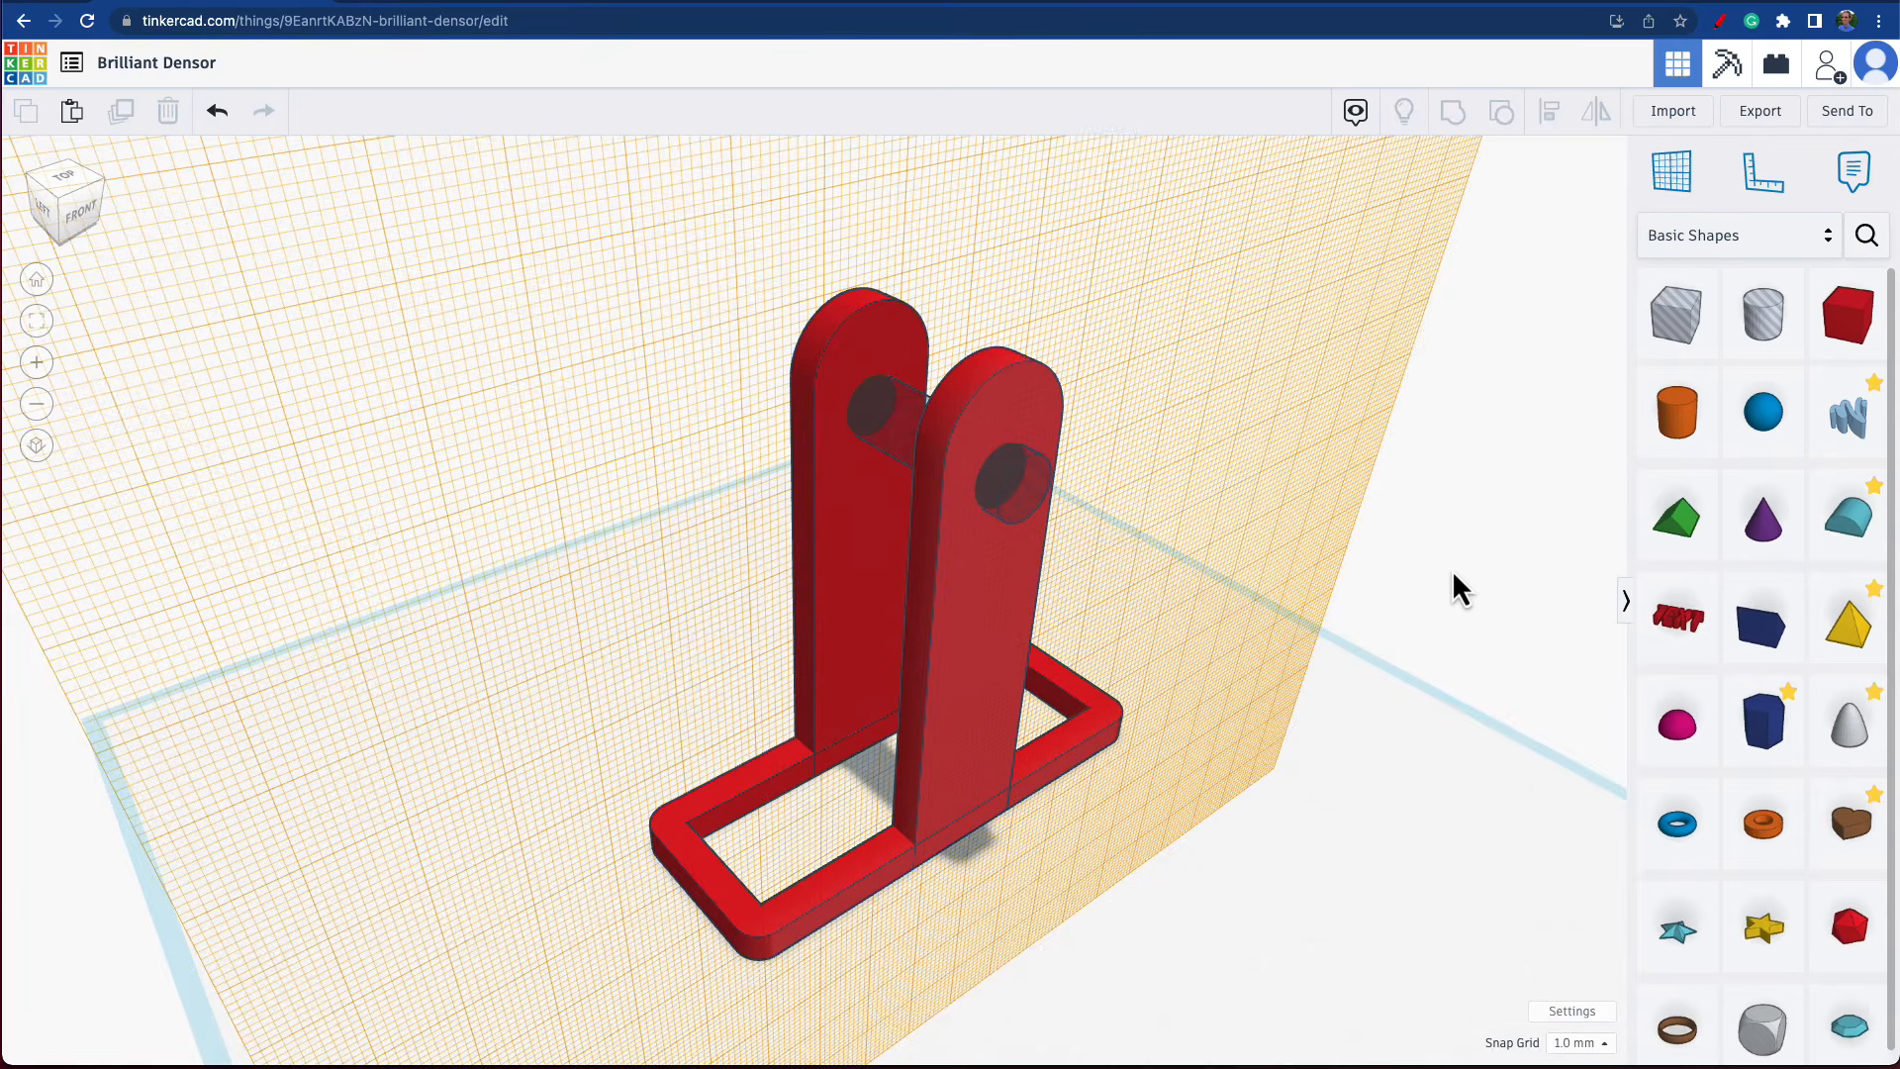
# Duplicate the cylinder hole twice down the uprights to make a column of three evenly spaced holes.
pyautogui.scroll(5, 1005, 539)
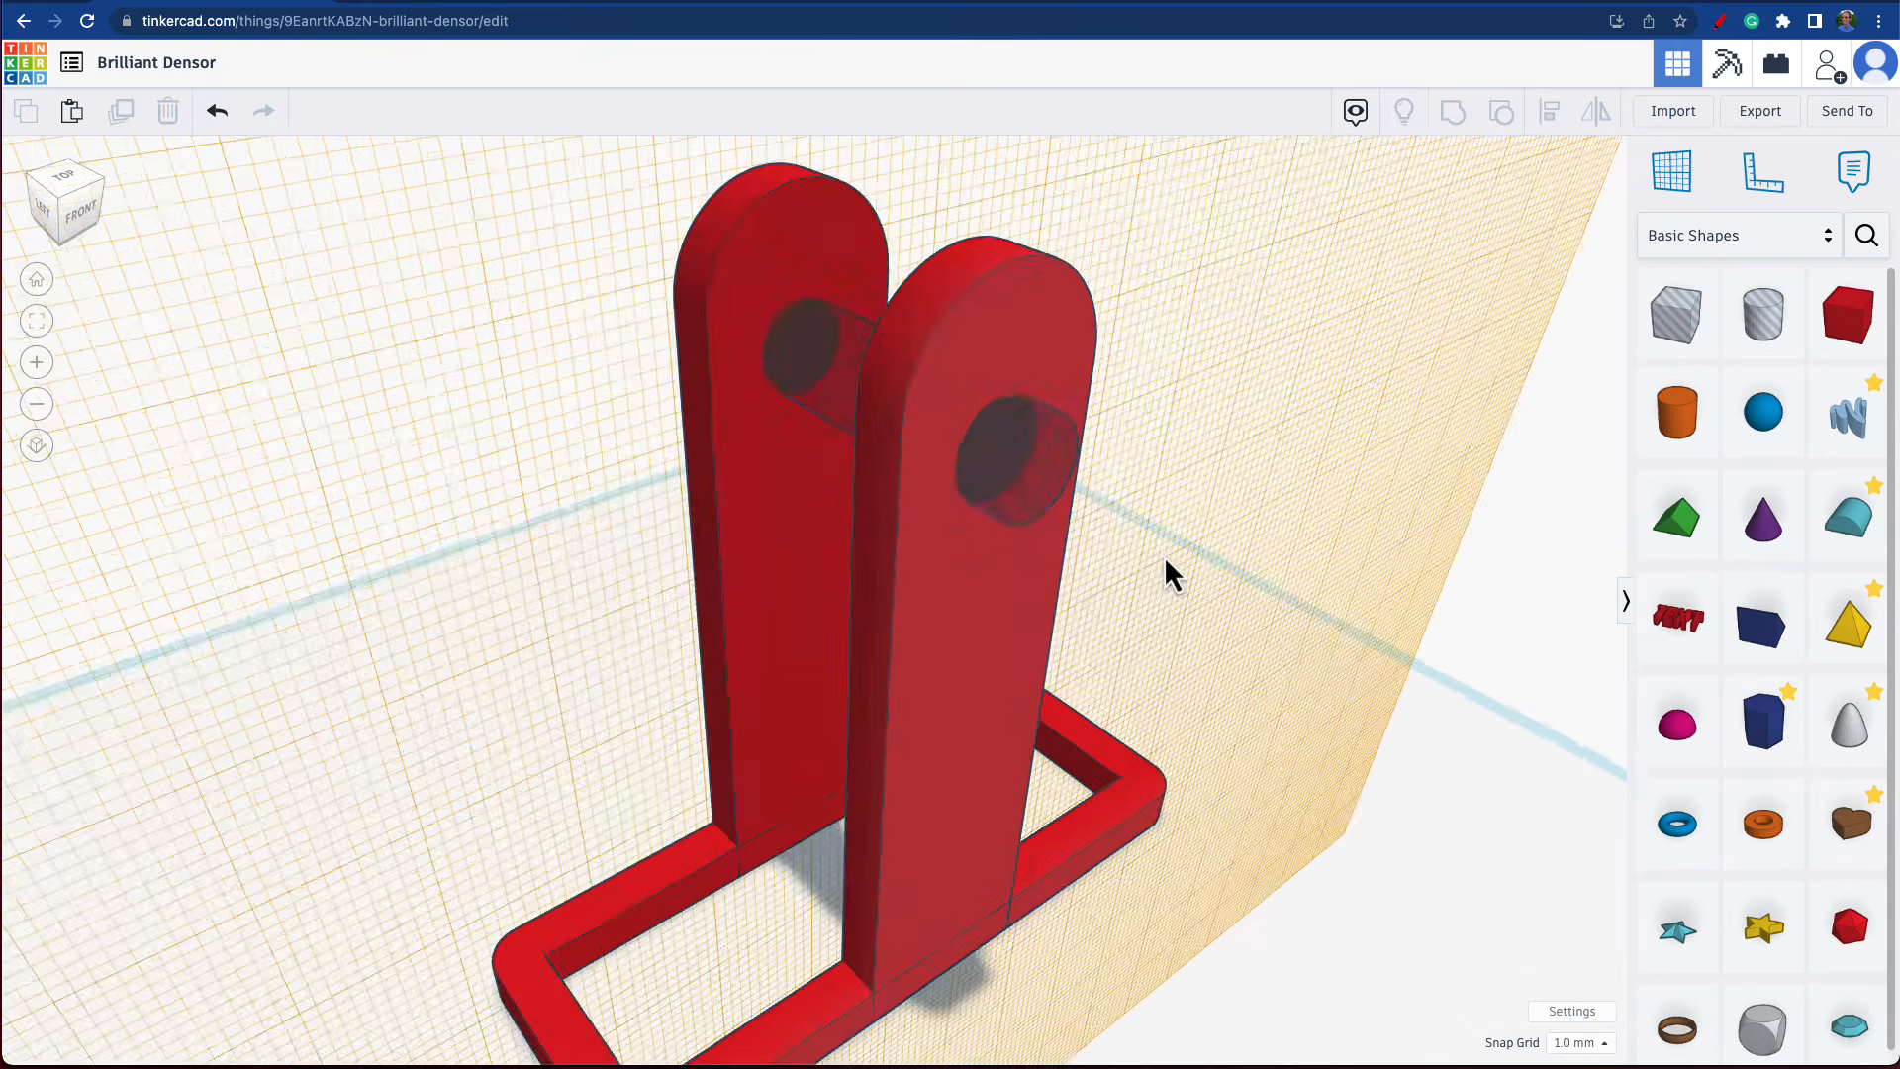
pyautogui.moveTo(1164, 555)
pyautogui.mouseDown(button='right')
pyautogui.moveTo(1132, 545)
pyautogui.moveTo(1190, 548)
pyautogui.mouseUp(button='right')
pyautogui.click(792, 352)
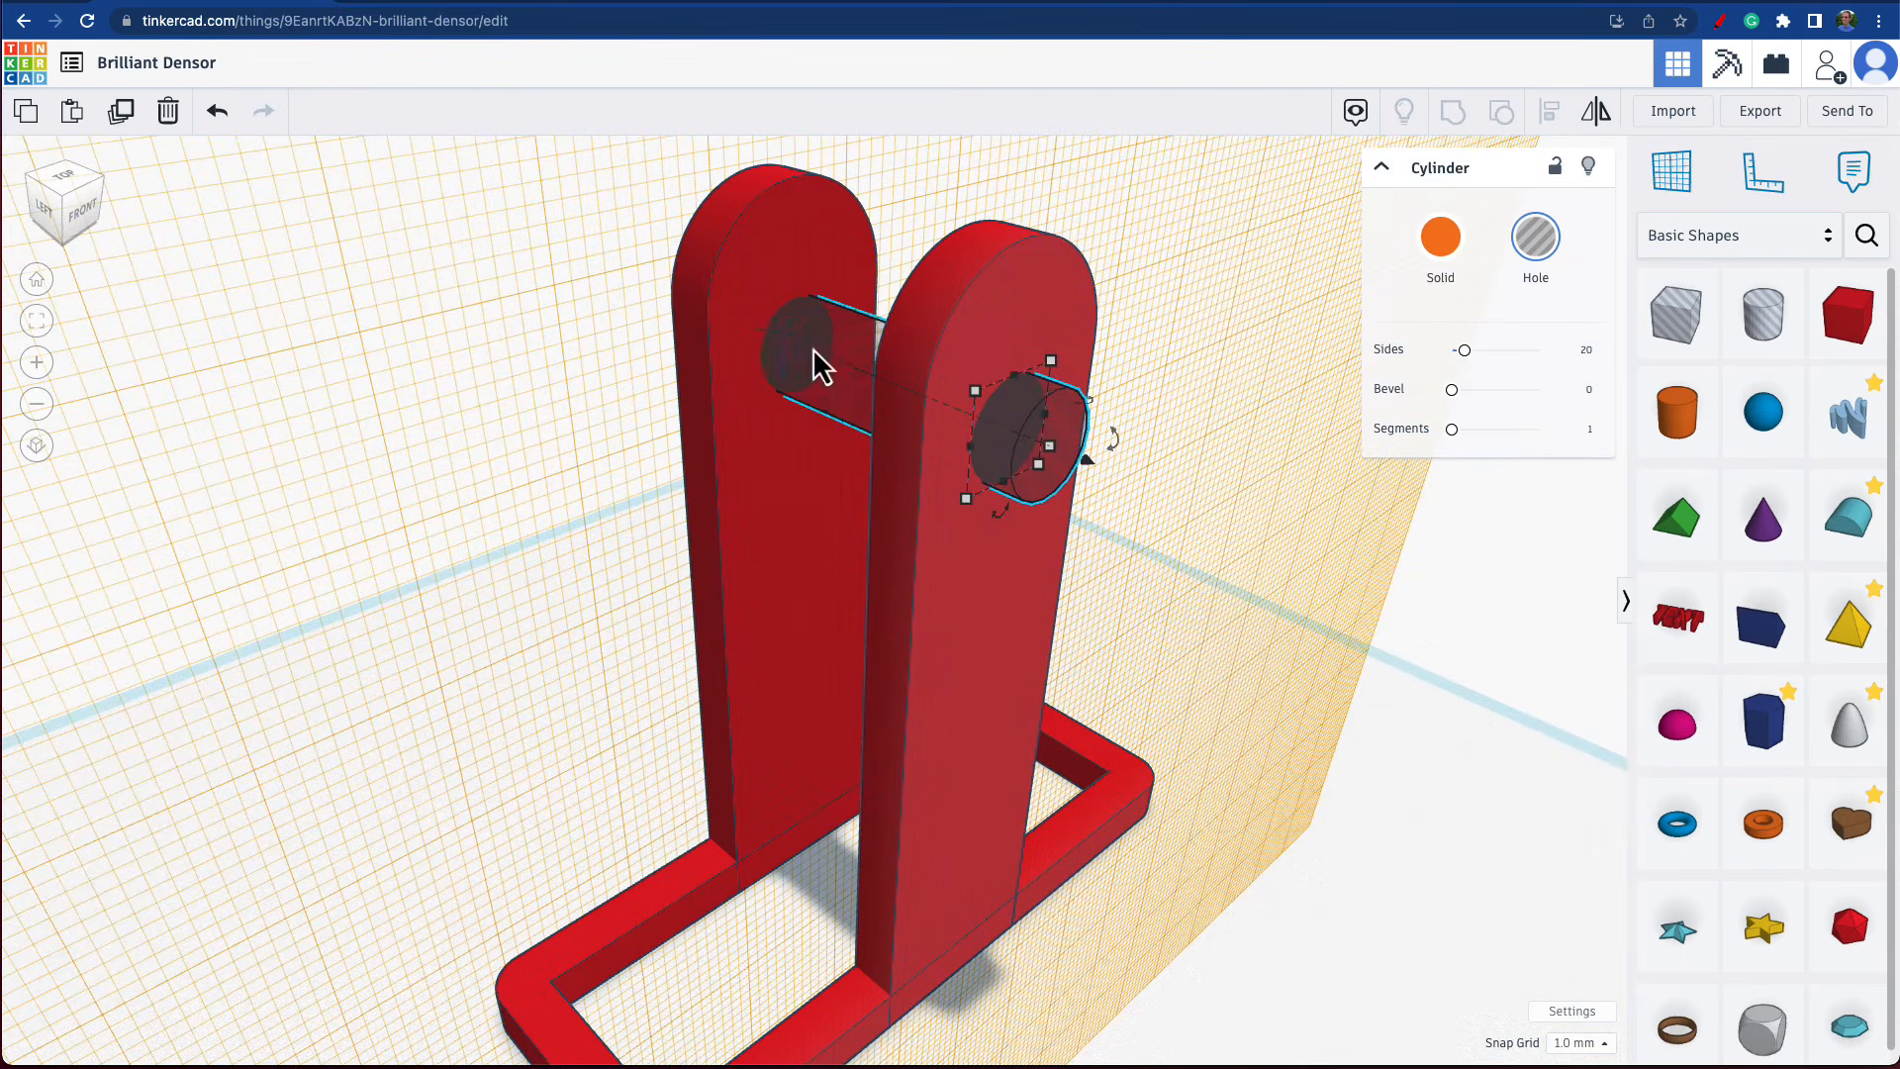
pyautogui.click(120, 112)
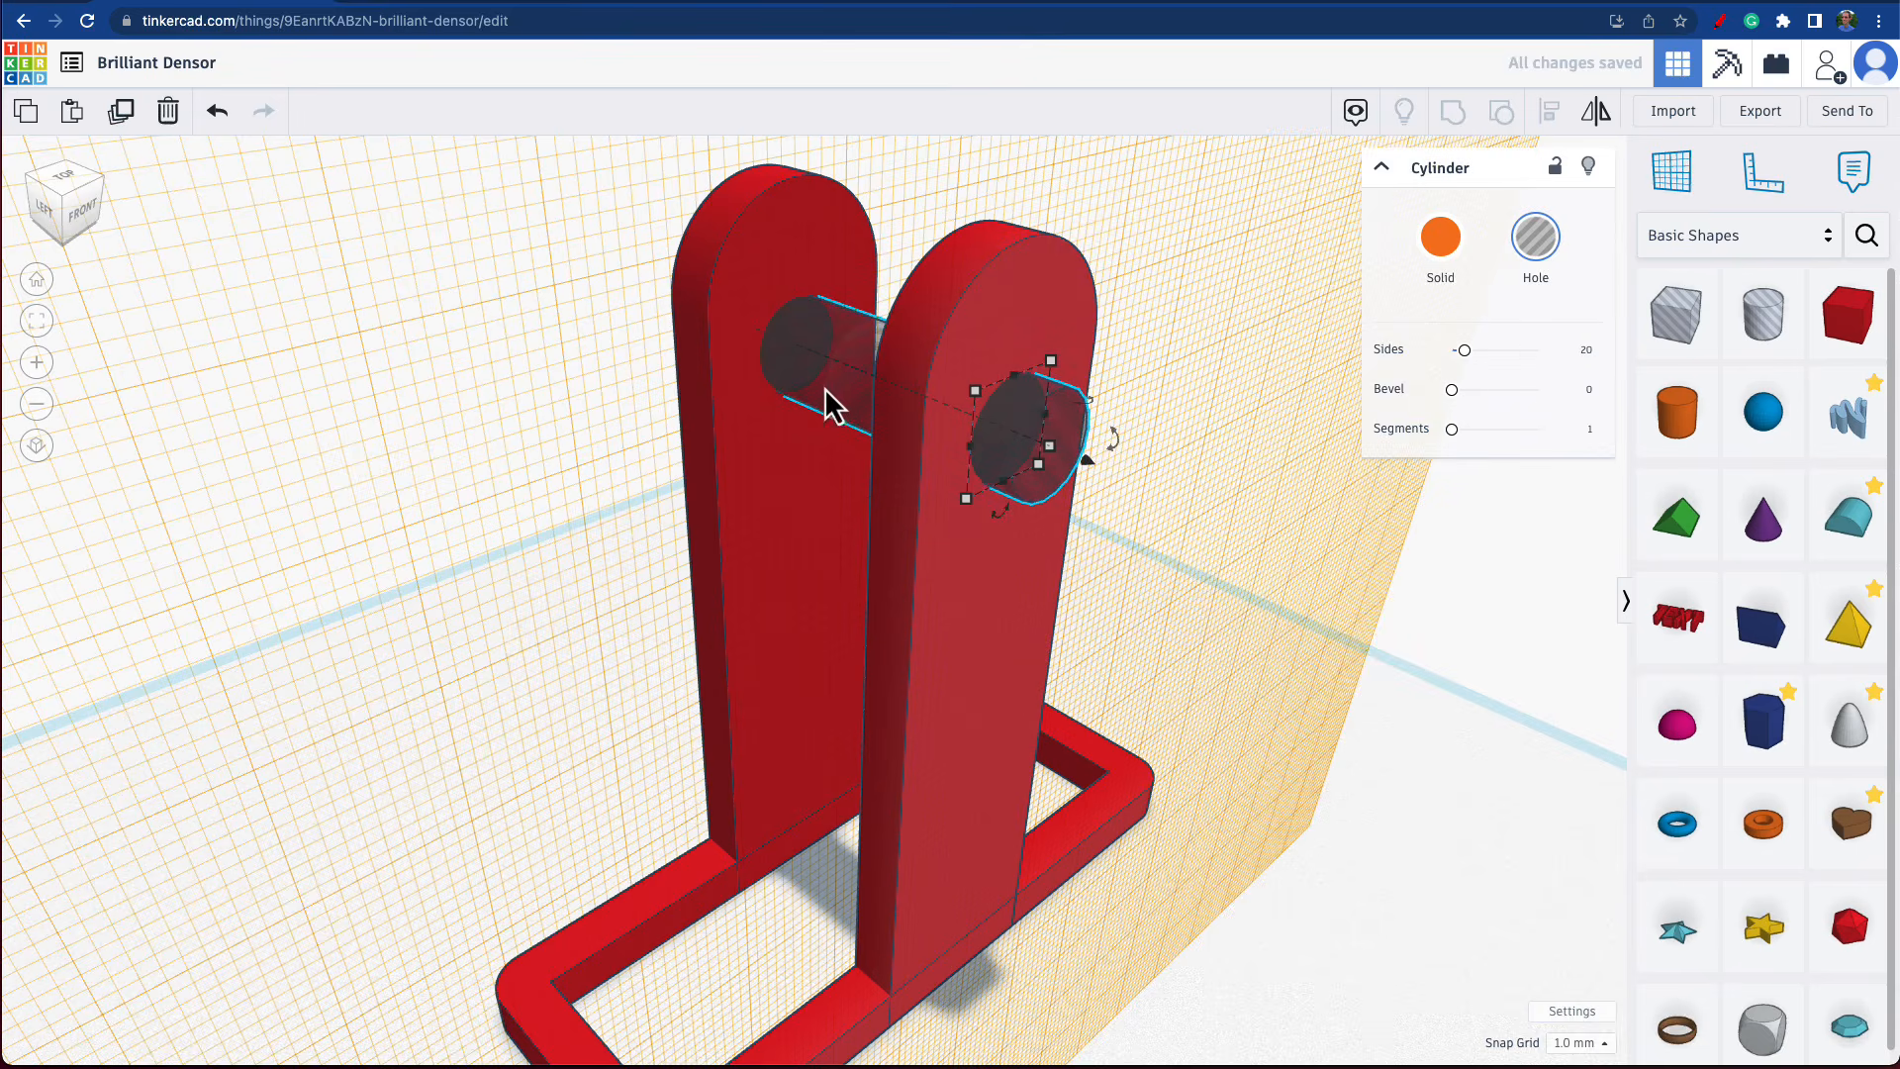
pyautogui.press('Down')
pyautogui.press('Down')
pyautogui.press('Down')
pyautogui.press('Down')
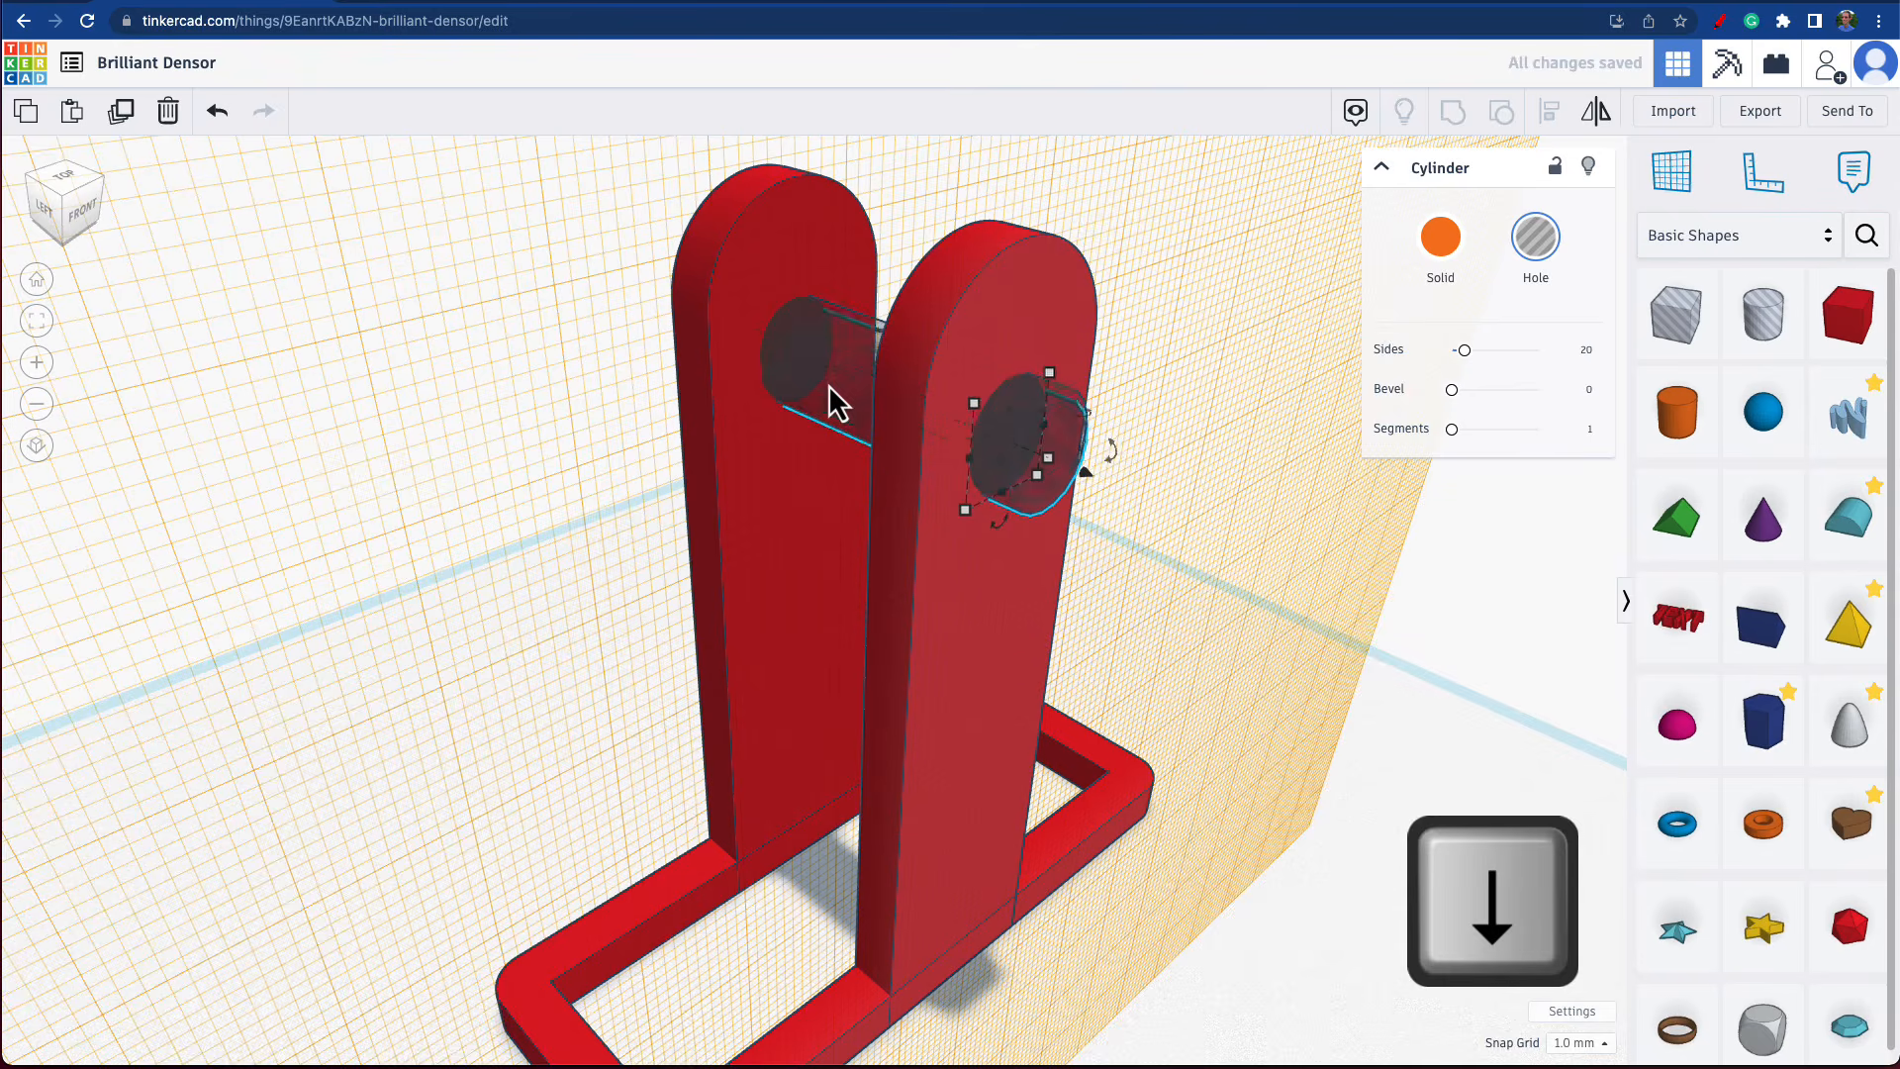
pyautogui.press('Down')
pyautogui.press('Down')
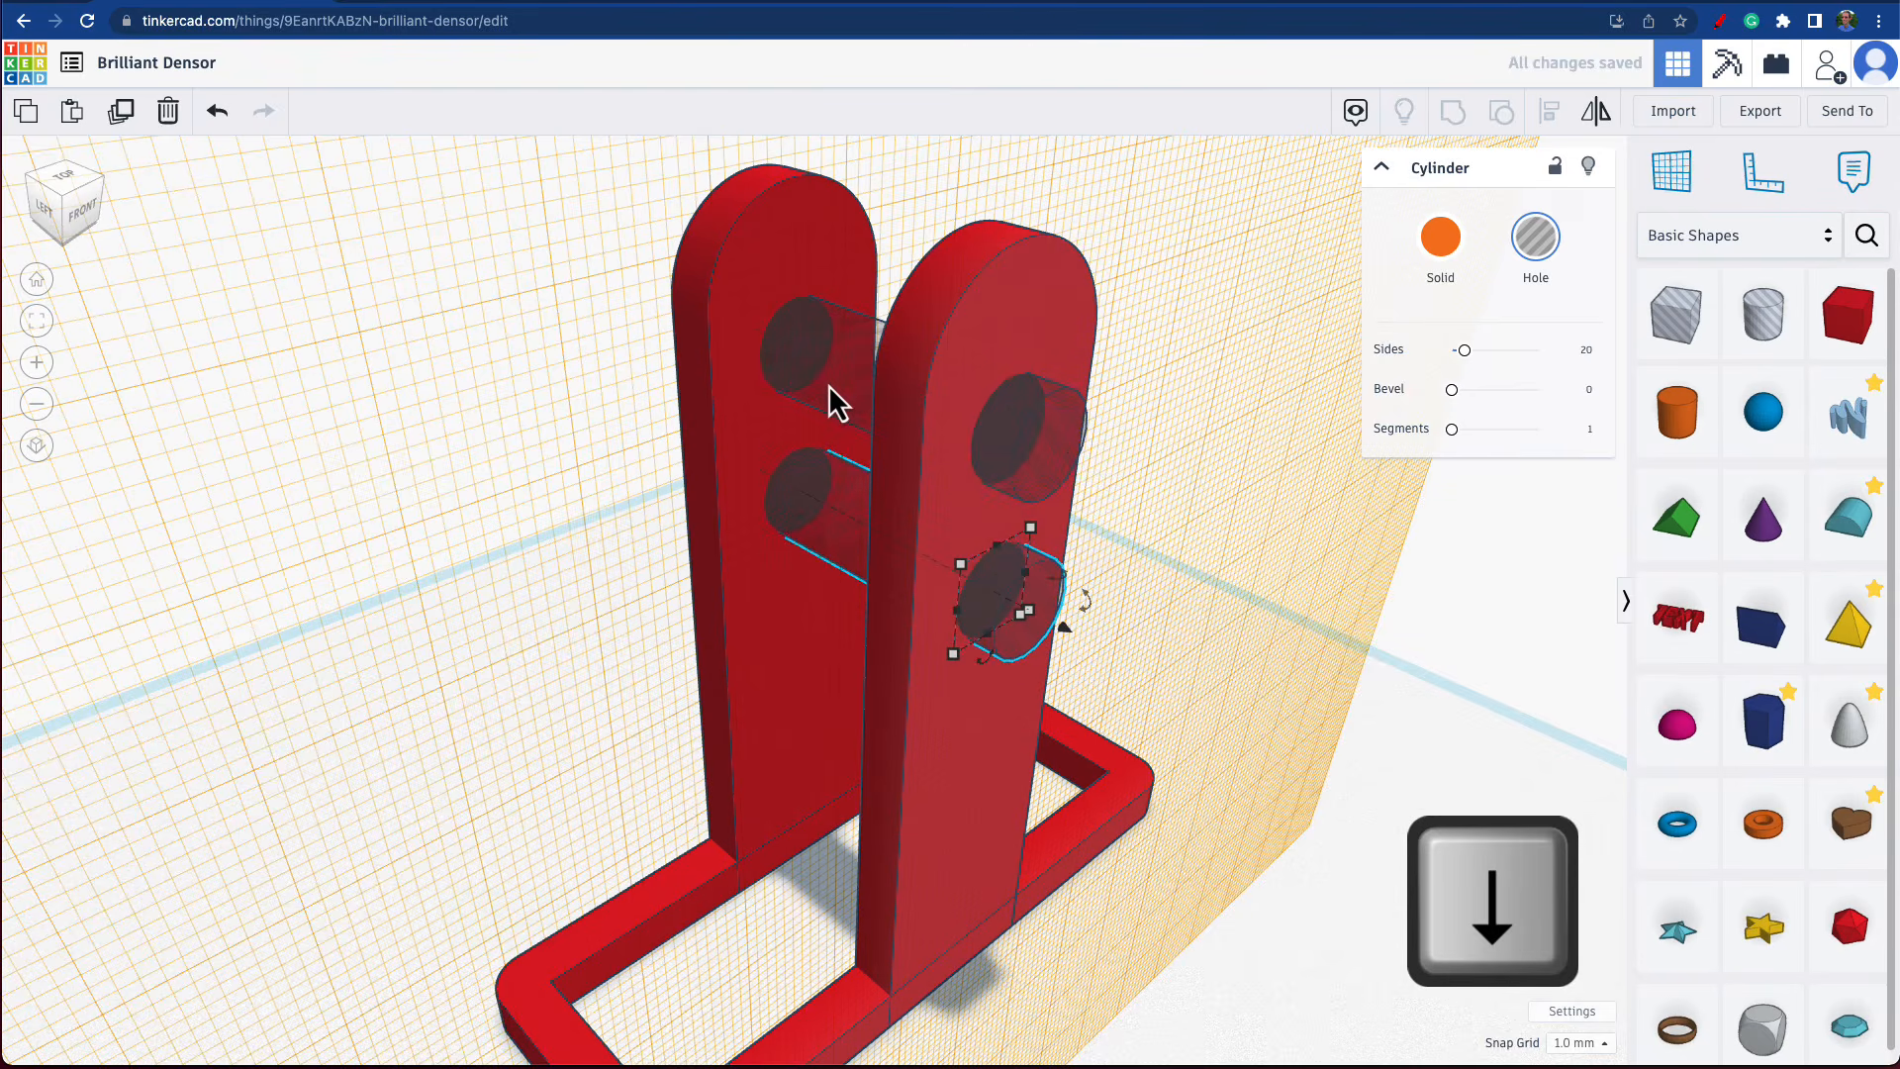
pyautogui.moveTo(828, 384); pyautogui.dragTo(967, 437, button='right')
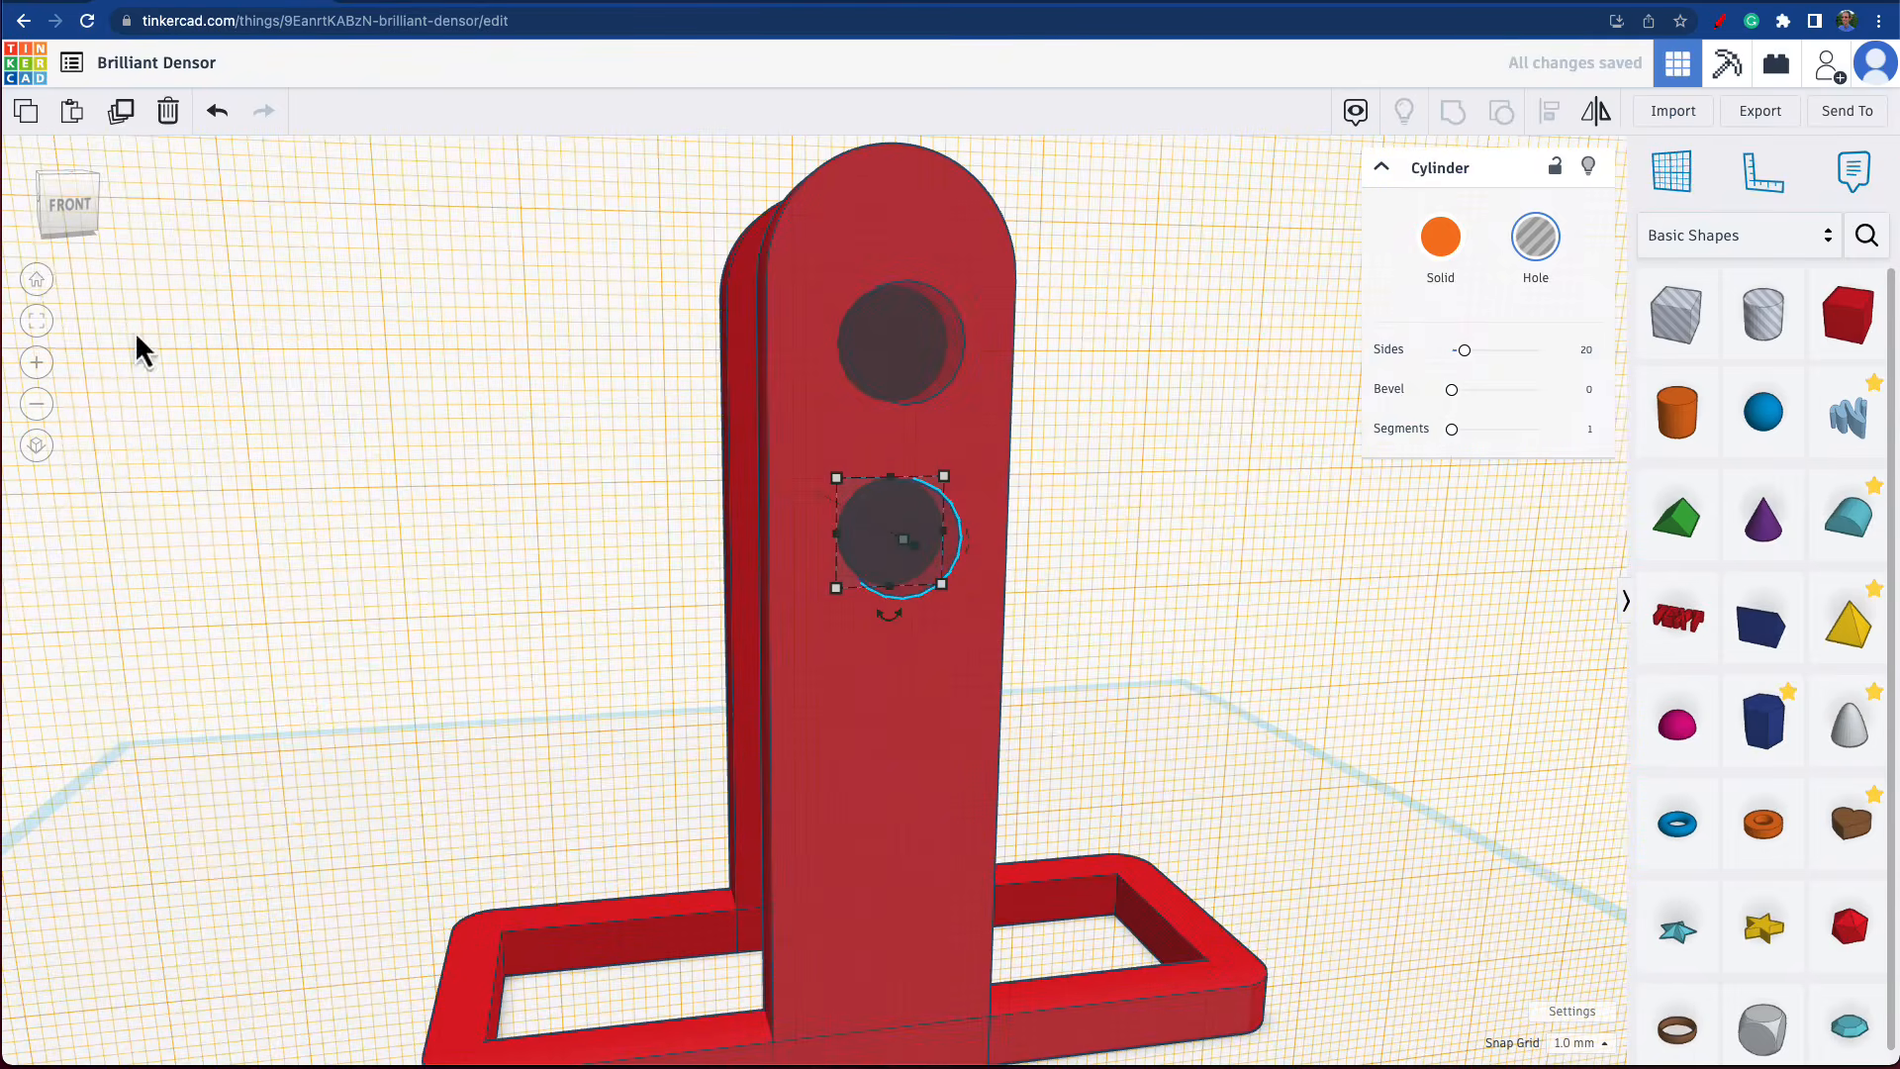
pyautogui.click(123, 111)
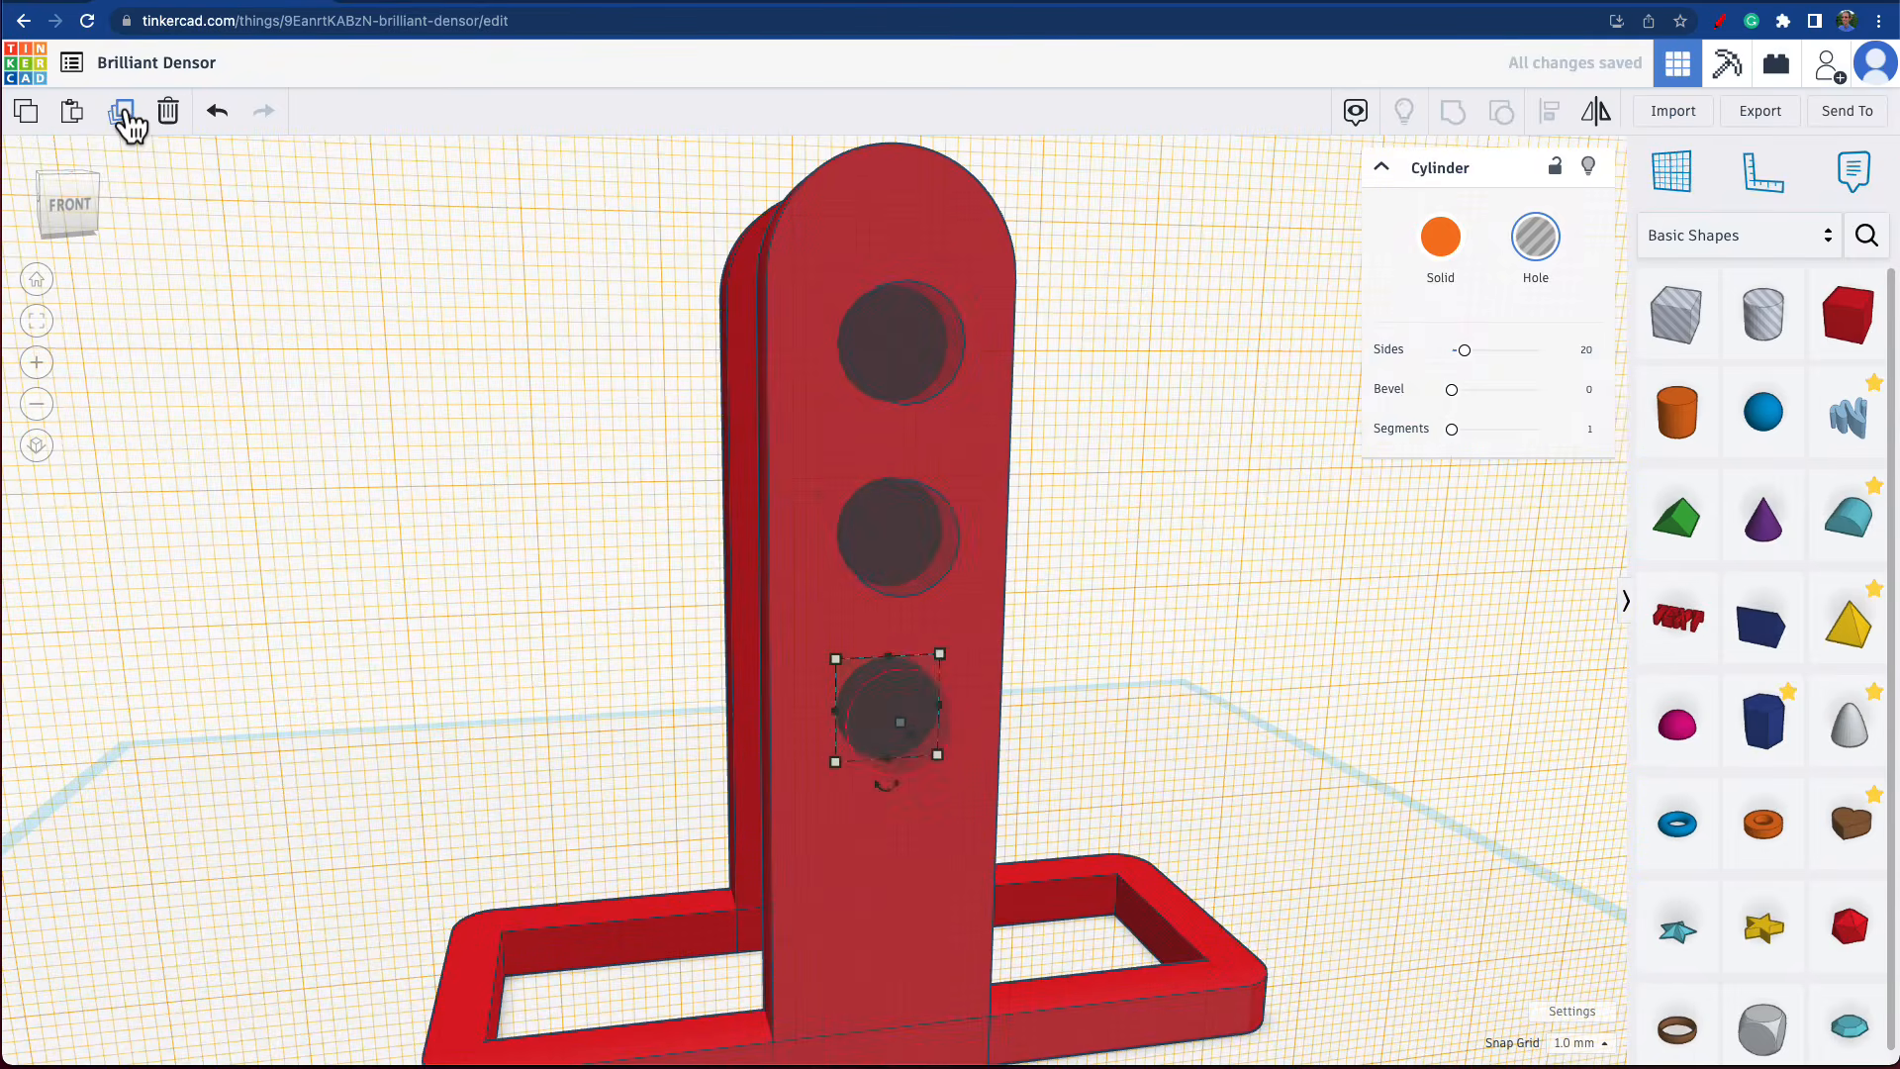
# Select the frame, both uprights and the three cylinder holes, and group them to cut the holes.
pyautogui.moveTo(307, 551)
pyautogui.mouseDown(button='right')
pyautogui.moveTo(745, 601)
pyautogui.moveTo(277, 557)
pyautogui.mouseUp(button='right')
pyautogui.scroll(-5, 360, 619)
pyautogui.moveTo(345, 282); pyautogui.dragTo(1069, 982)
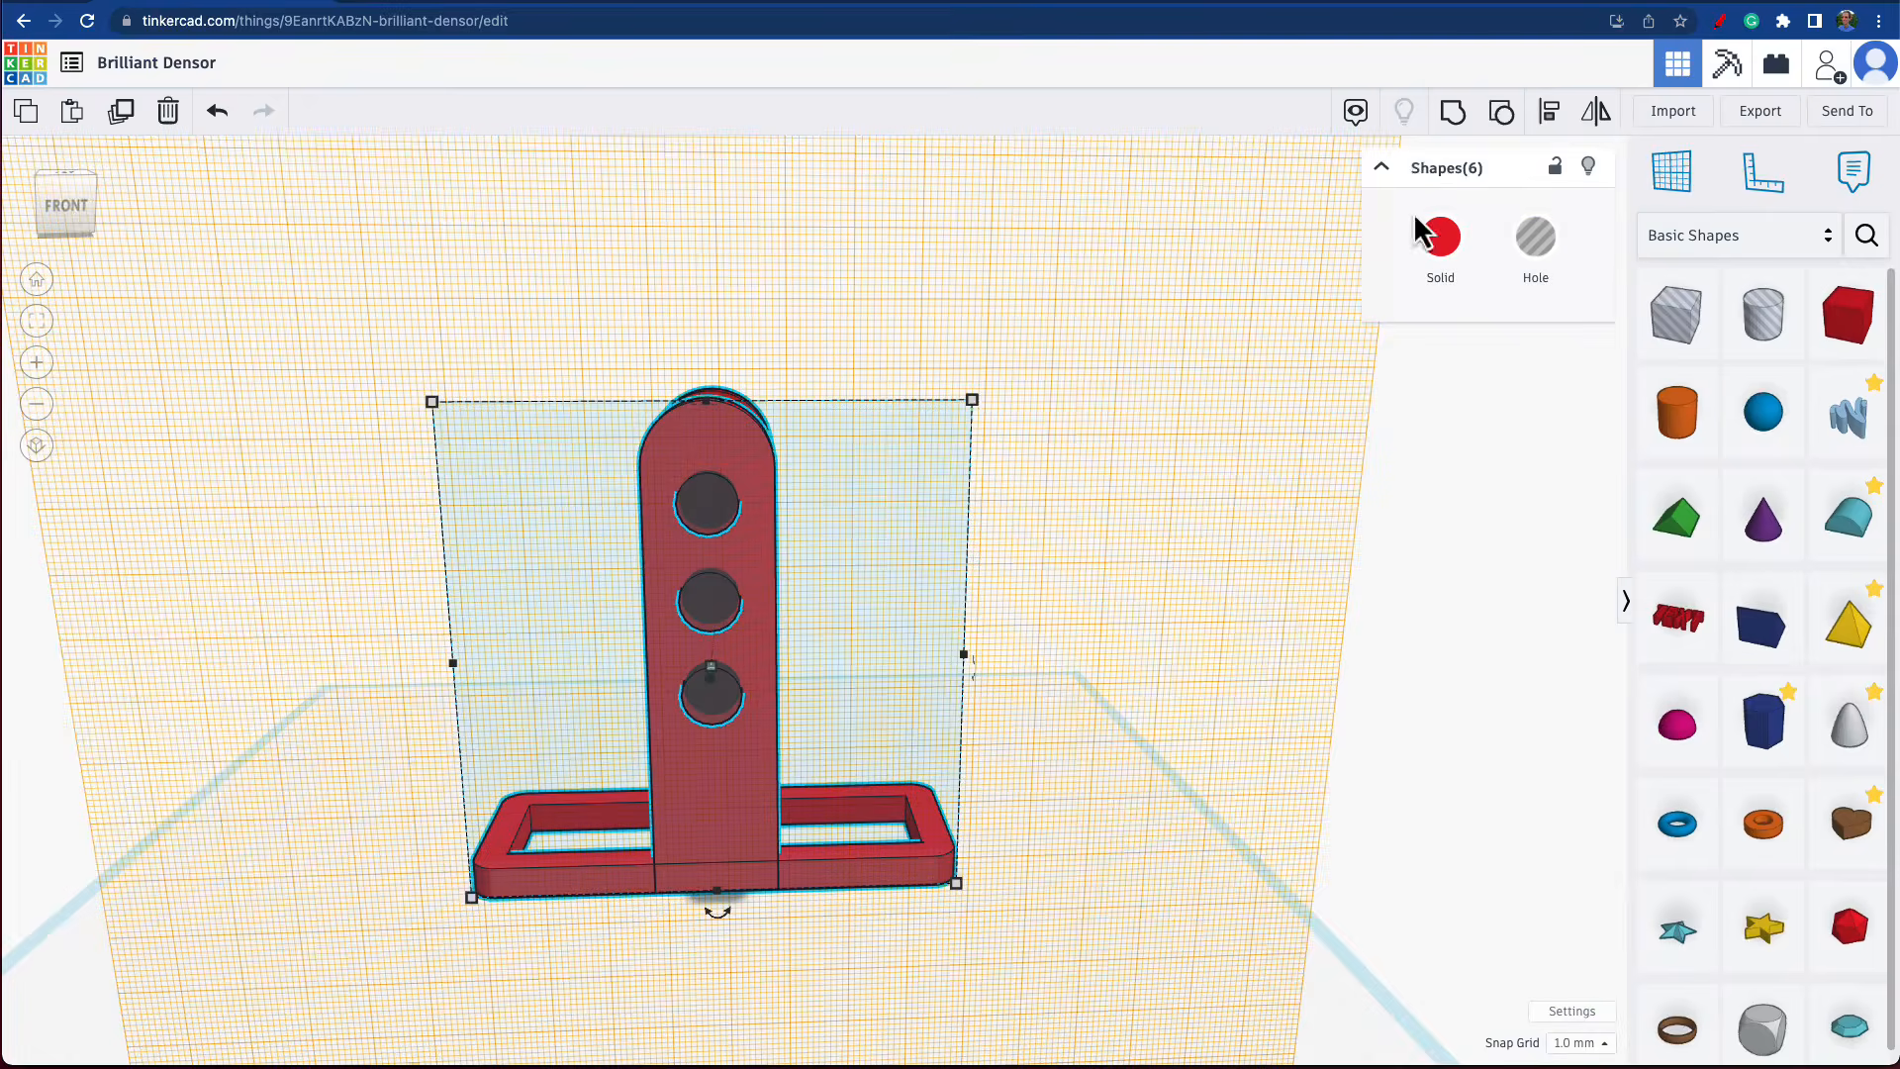
pyautogui.click(1452, 127)
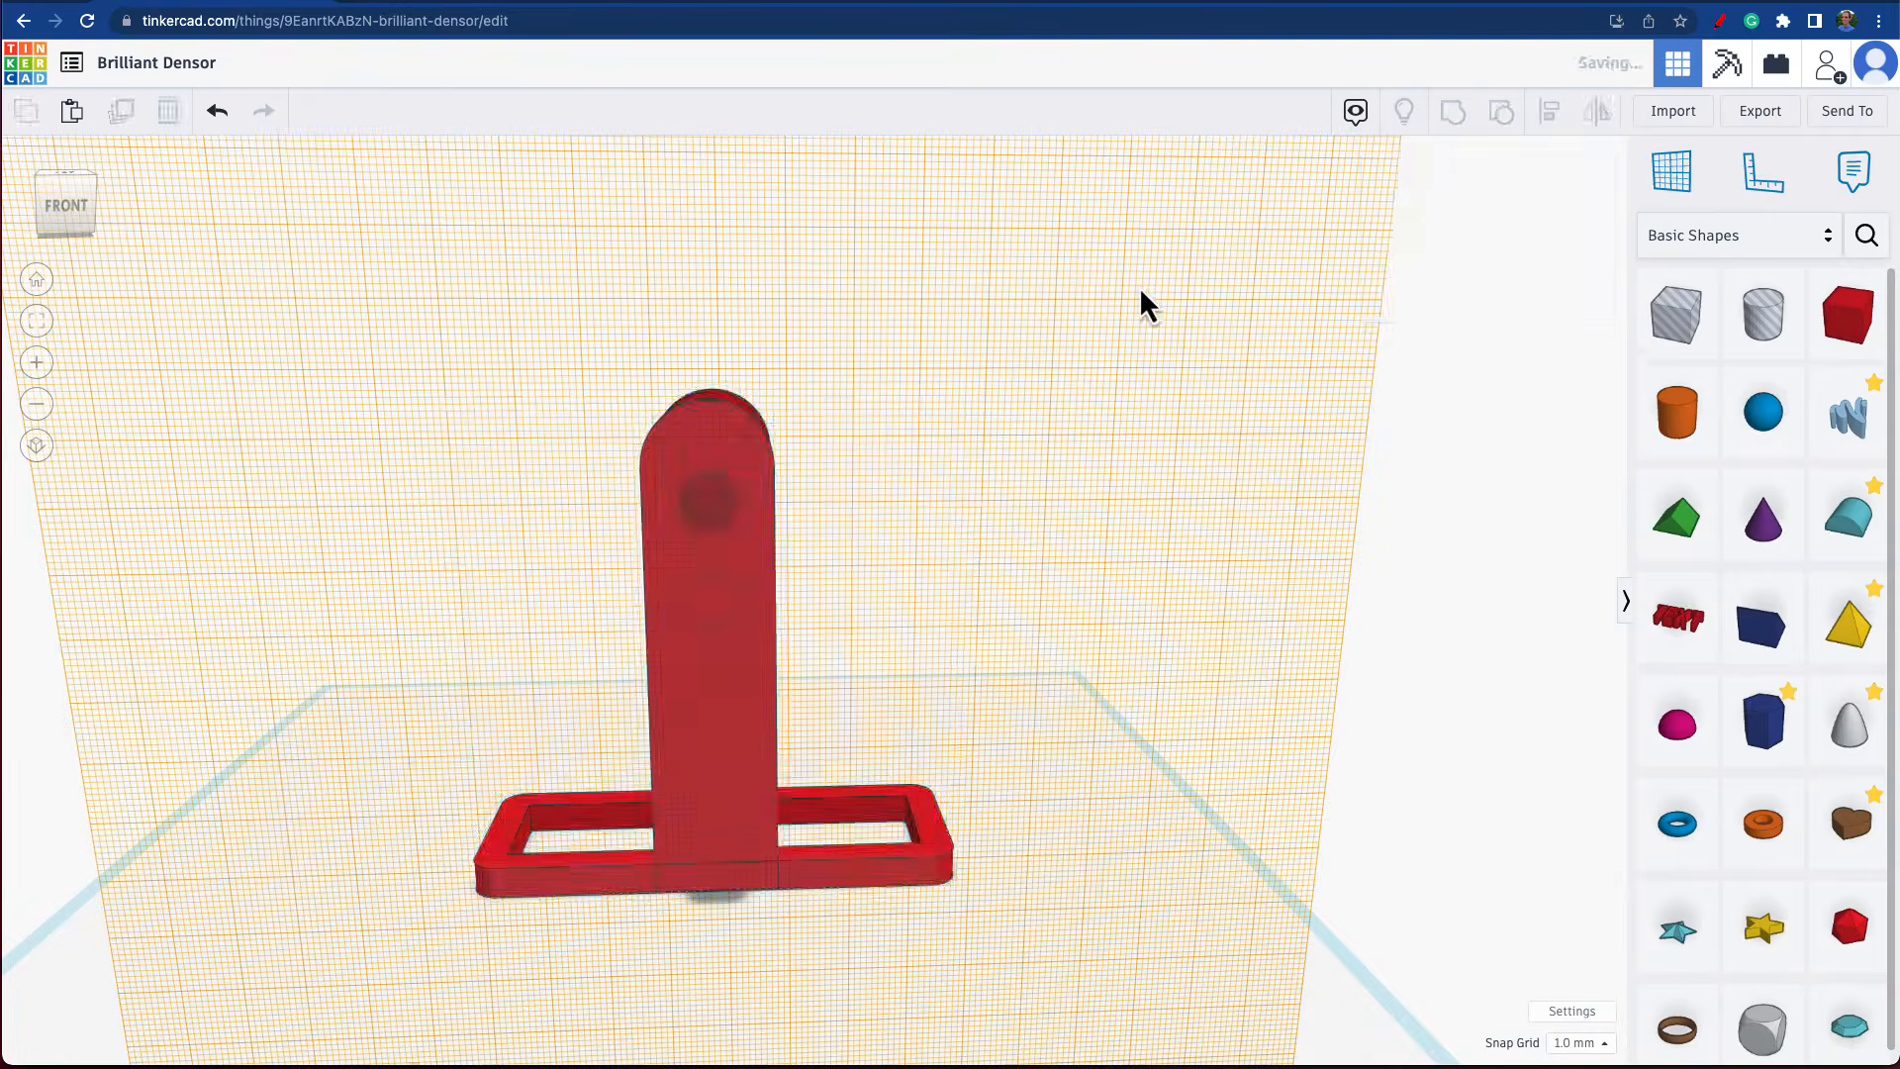
# Return the workplane from the upright's face to the original ground plane.
pyautogui.moveTo(1120, 301); pyautogui.dragTo(679, 412, button='right')
pyautogui.click(1669, 195)
pyautogui.click(1033, 702)
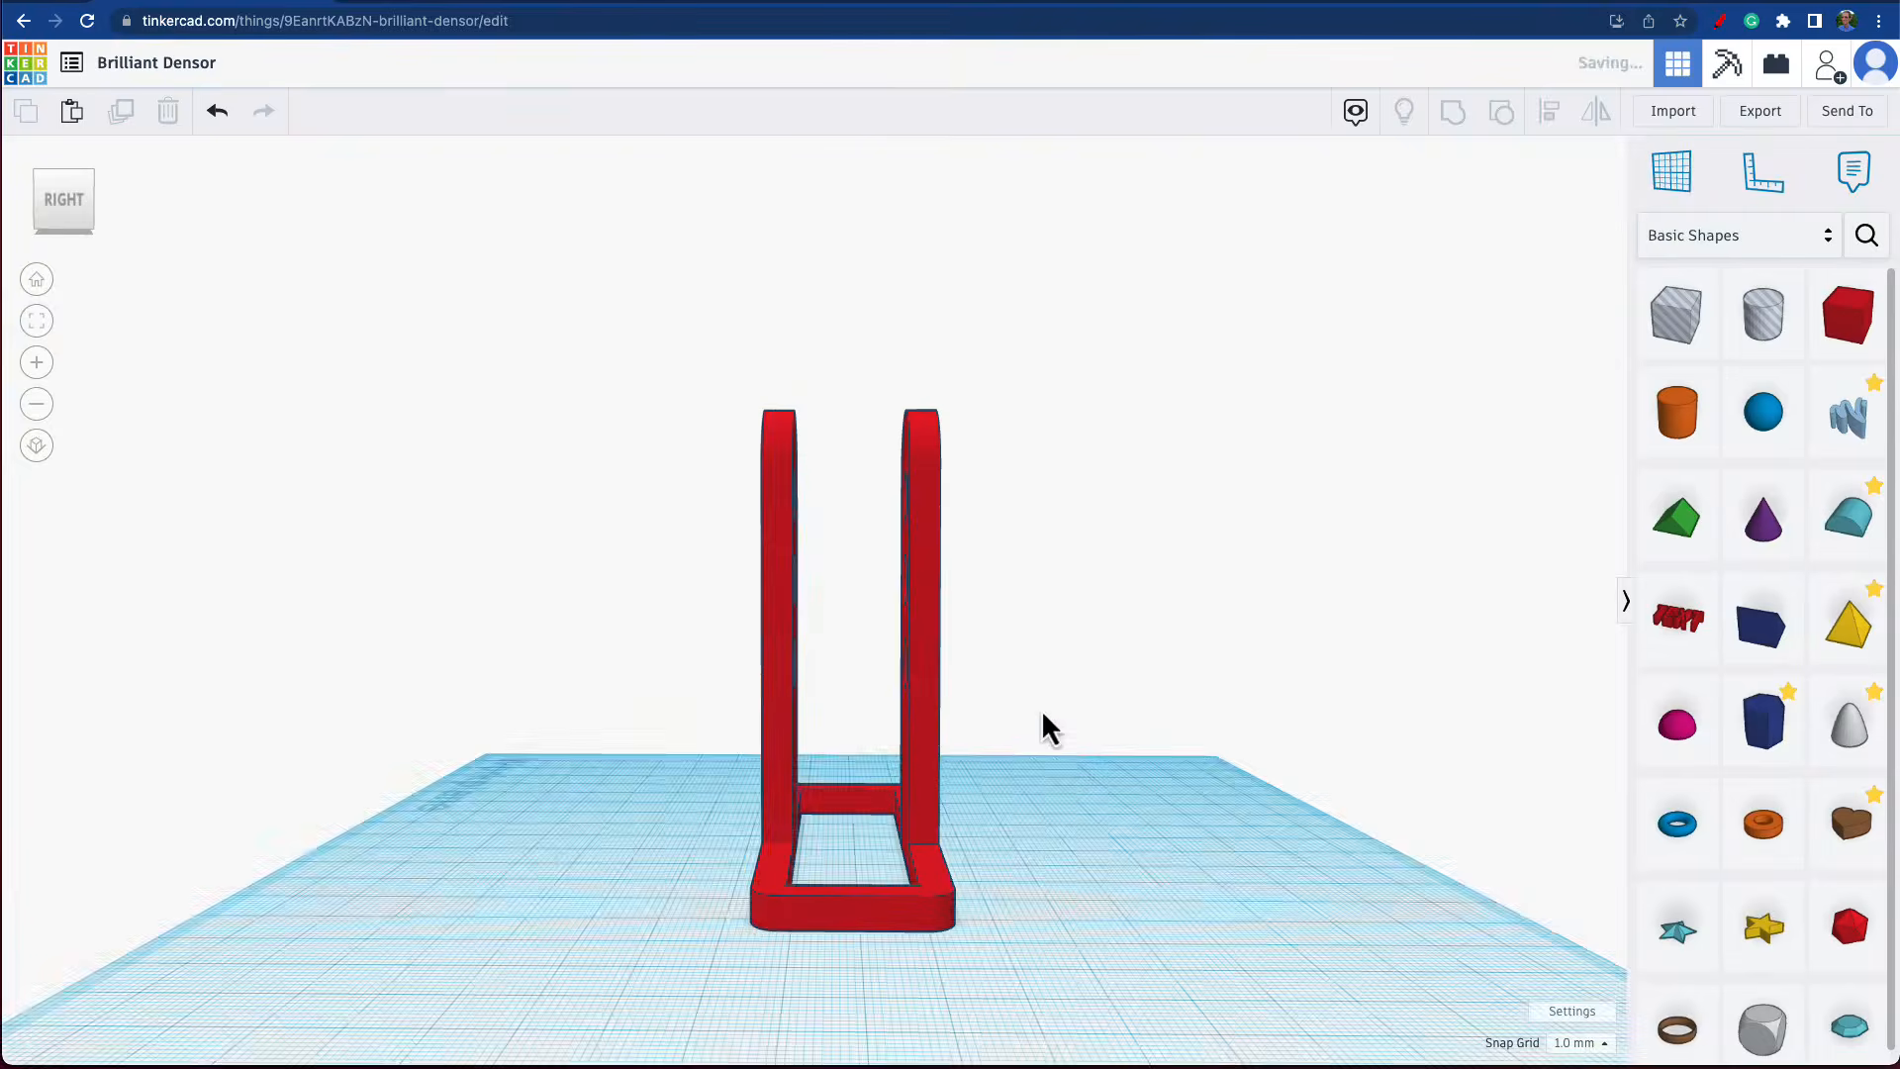
# Inspect the three holes through both uprights from the front and back of the grouped model.
pyautogui.moveTo(1058, 794); pyautogui.dragTo(728, 544, button='right')
pyautogui.scroll(3, 724, 546)
pyautogui.scroll(2, 728, 572)
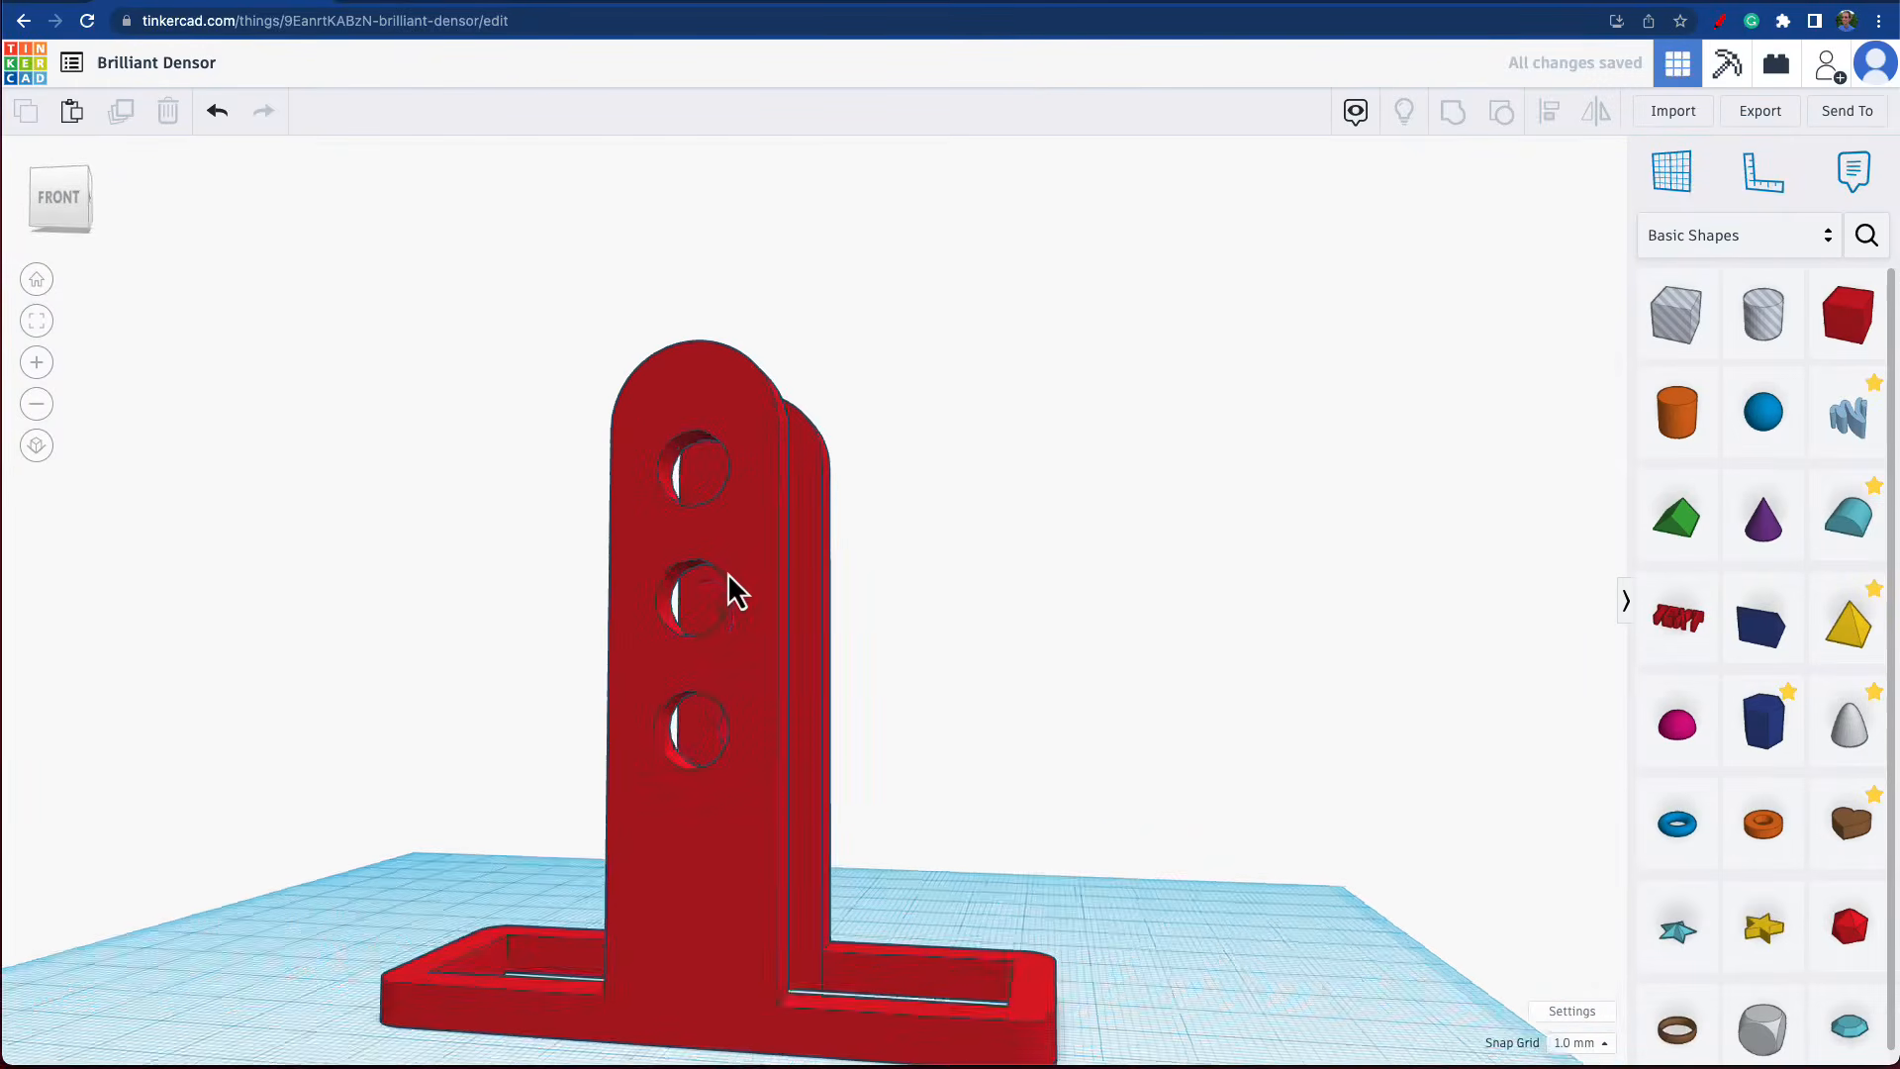
pyautogui.moveTo(746, 595); pyautogui.dragTo(876, 787, button='right')
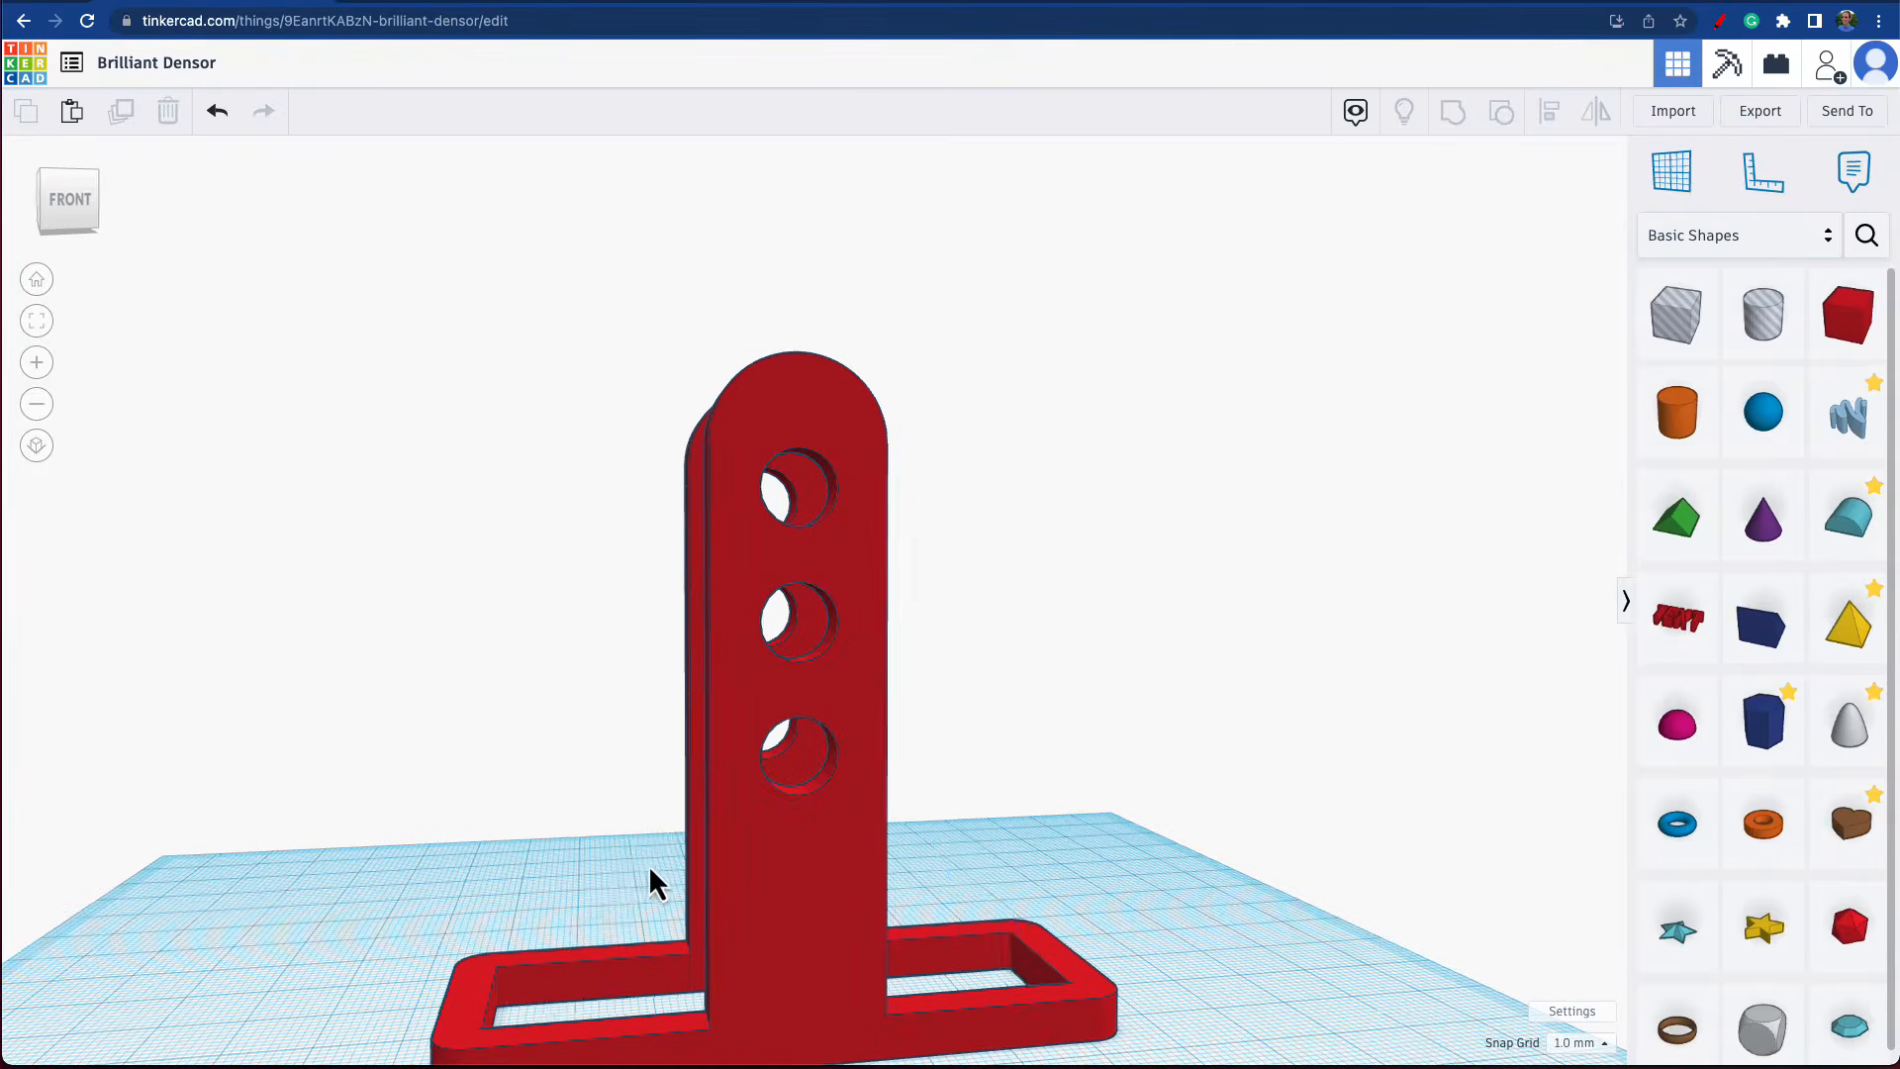
pyautogui.moveTo(649, 877); pyautogui.dragTo(1404, 910, button='right')
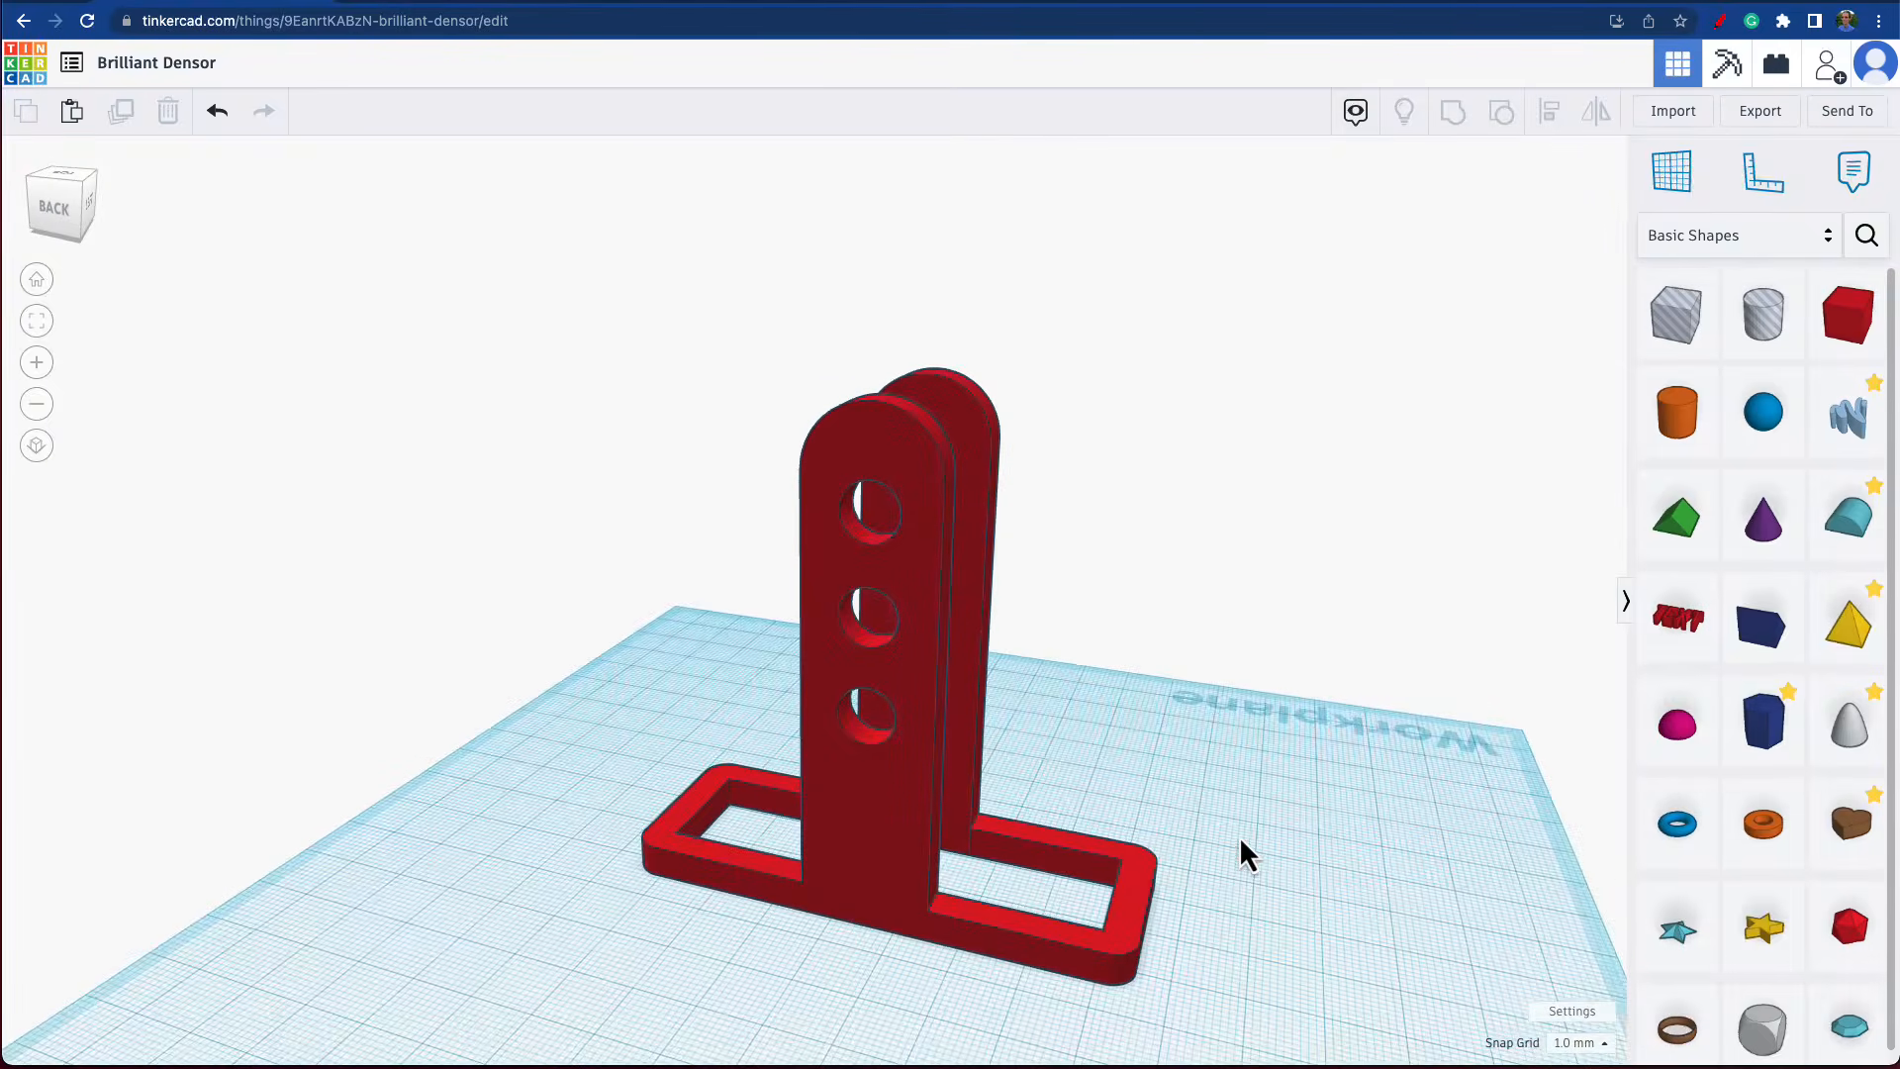
pyautogui.scroll(-2, 1239, 835)
pyautogui.scroll(-1, 1241, 837)
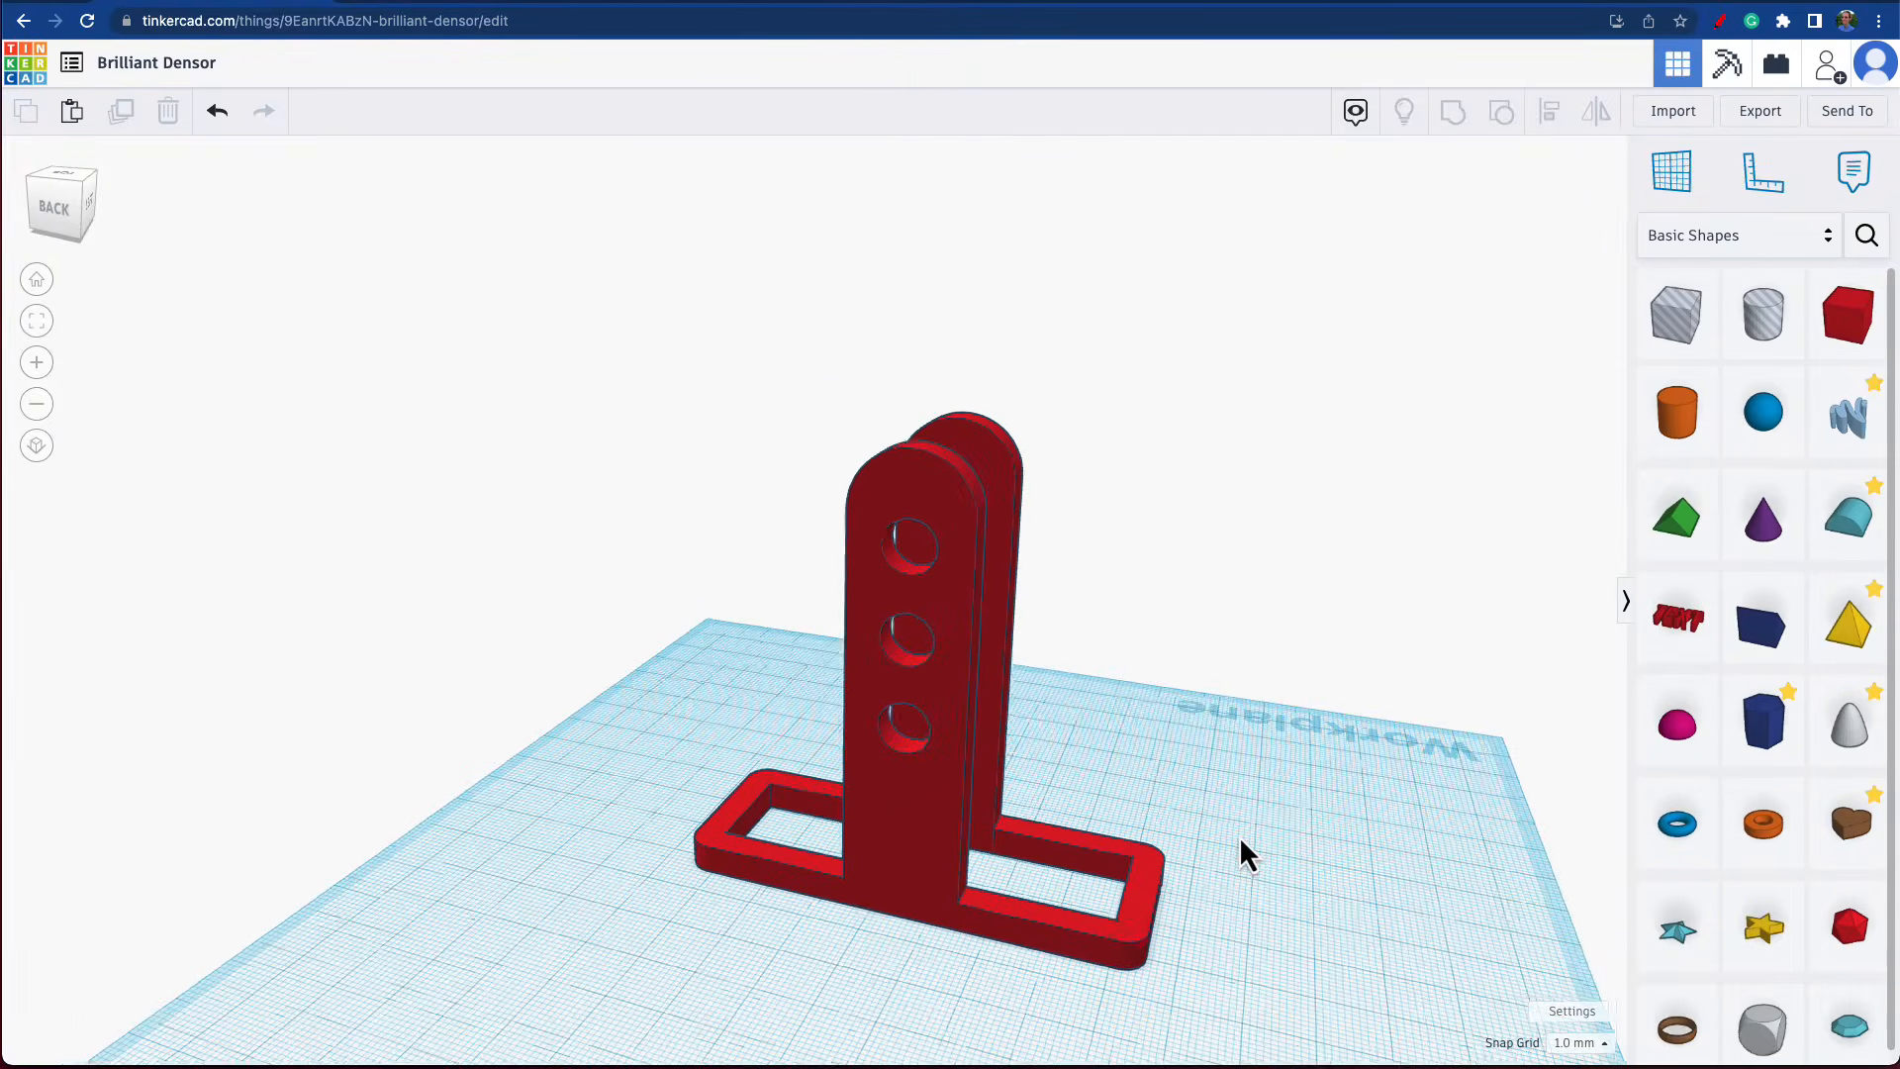
pyautogui.scroll(3, 1241, 837)
pyautogui.moveTo(1233, 829)
pyautogui.mouseDown(button='right')
pyautogui.moveTo(1273, 819)
pyautogui.moveTo(1271, 839)
pyautogui.moveTo(1224, 839)
pyautogui.mouseUp(button='right')
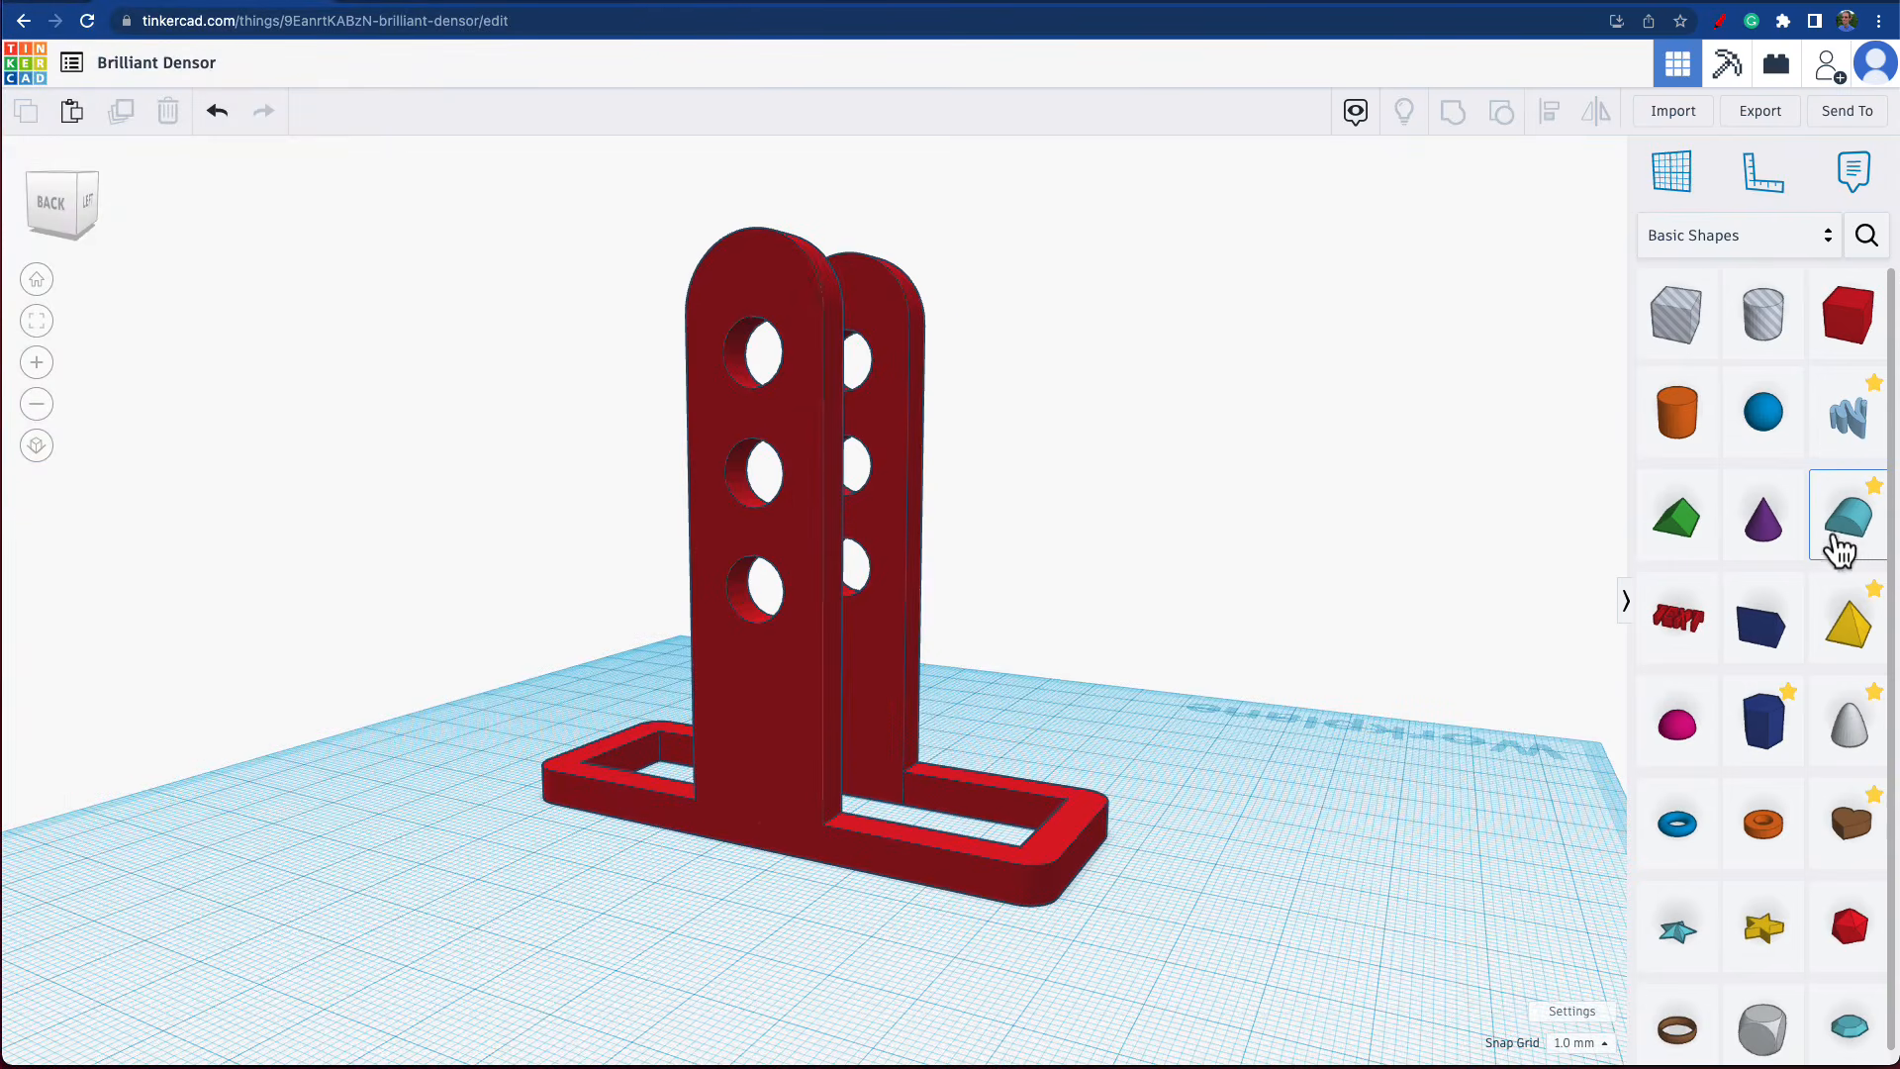
# Place a Round Roof beside the frame's short end and rotate it 90° to stand on its semicircular face.
pyautogui.moveTo(1850, 537); pyautogui.dragTo(1266, 893)
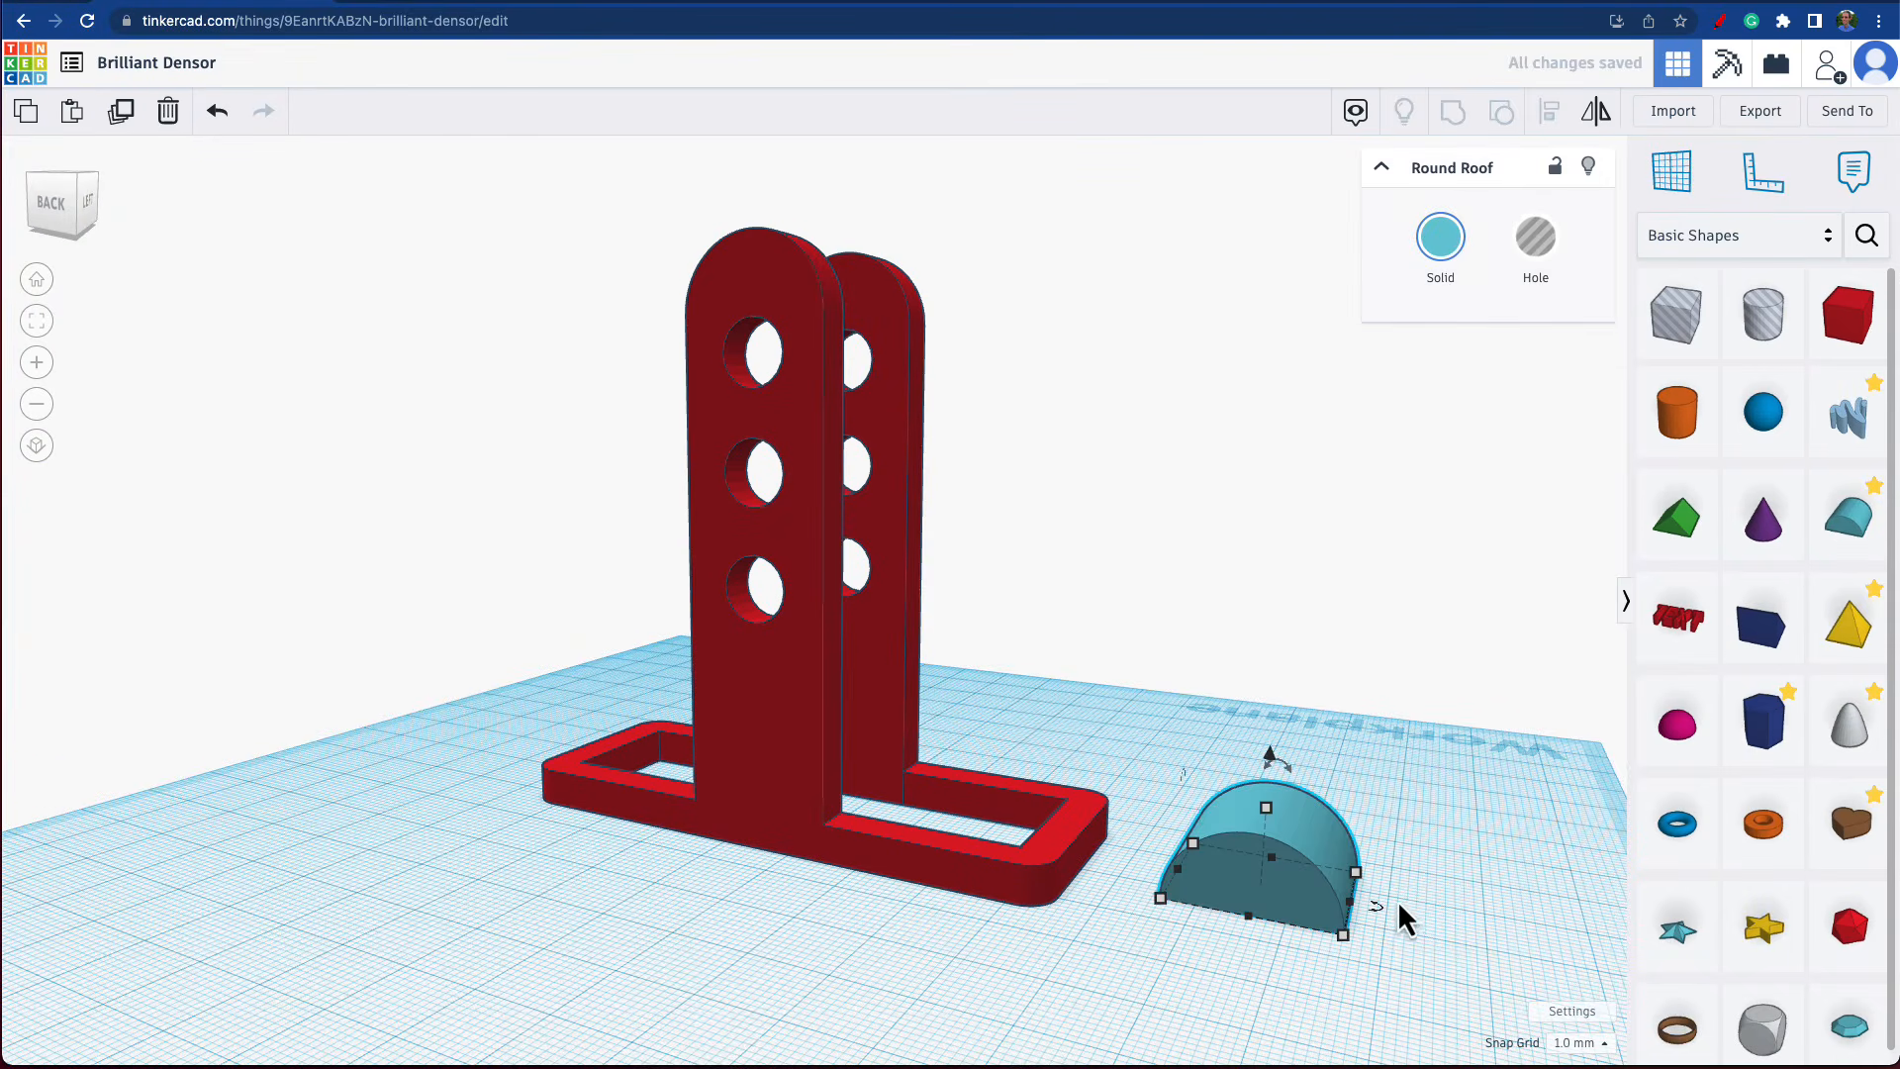
pyautogui.moveTo(1155, 891); pyautogui.dragTo(1375, 761, button='right')
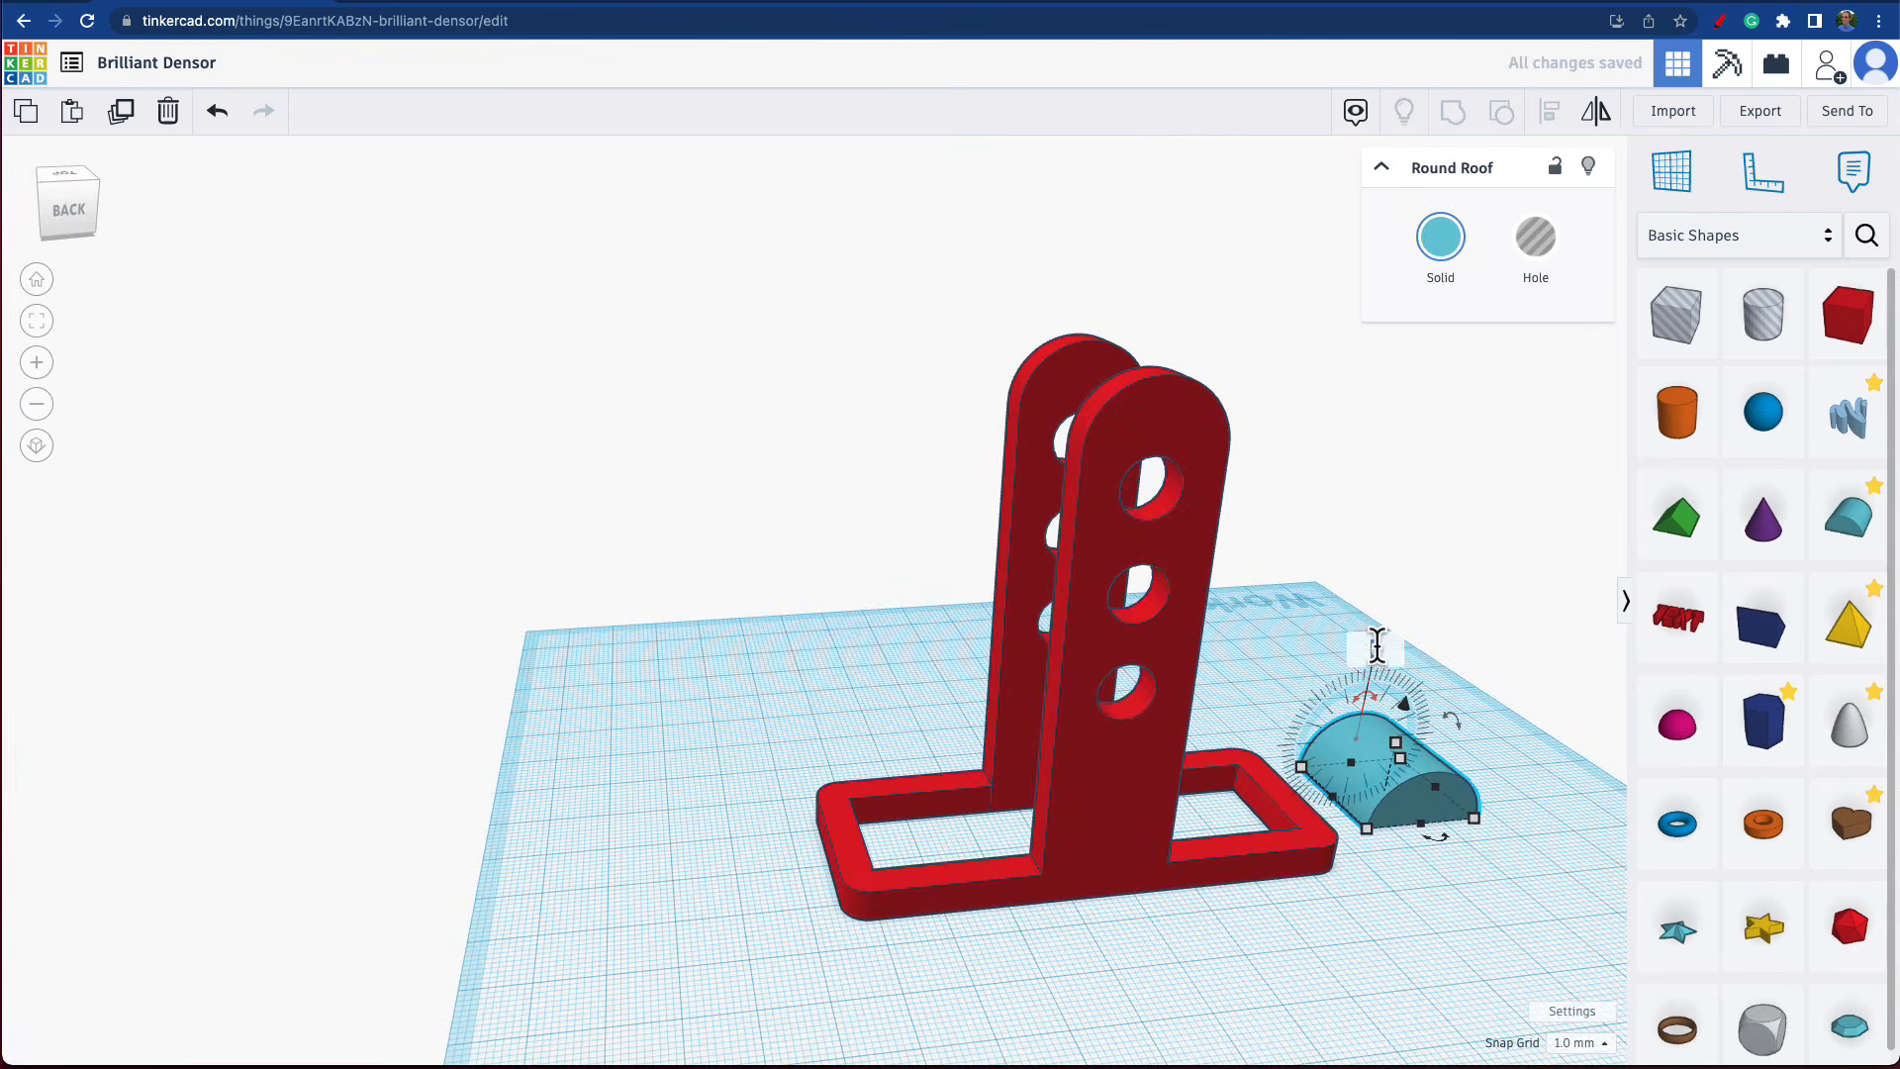
pyautogui.write('90')
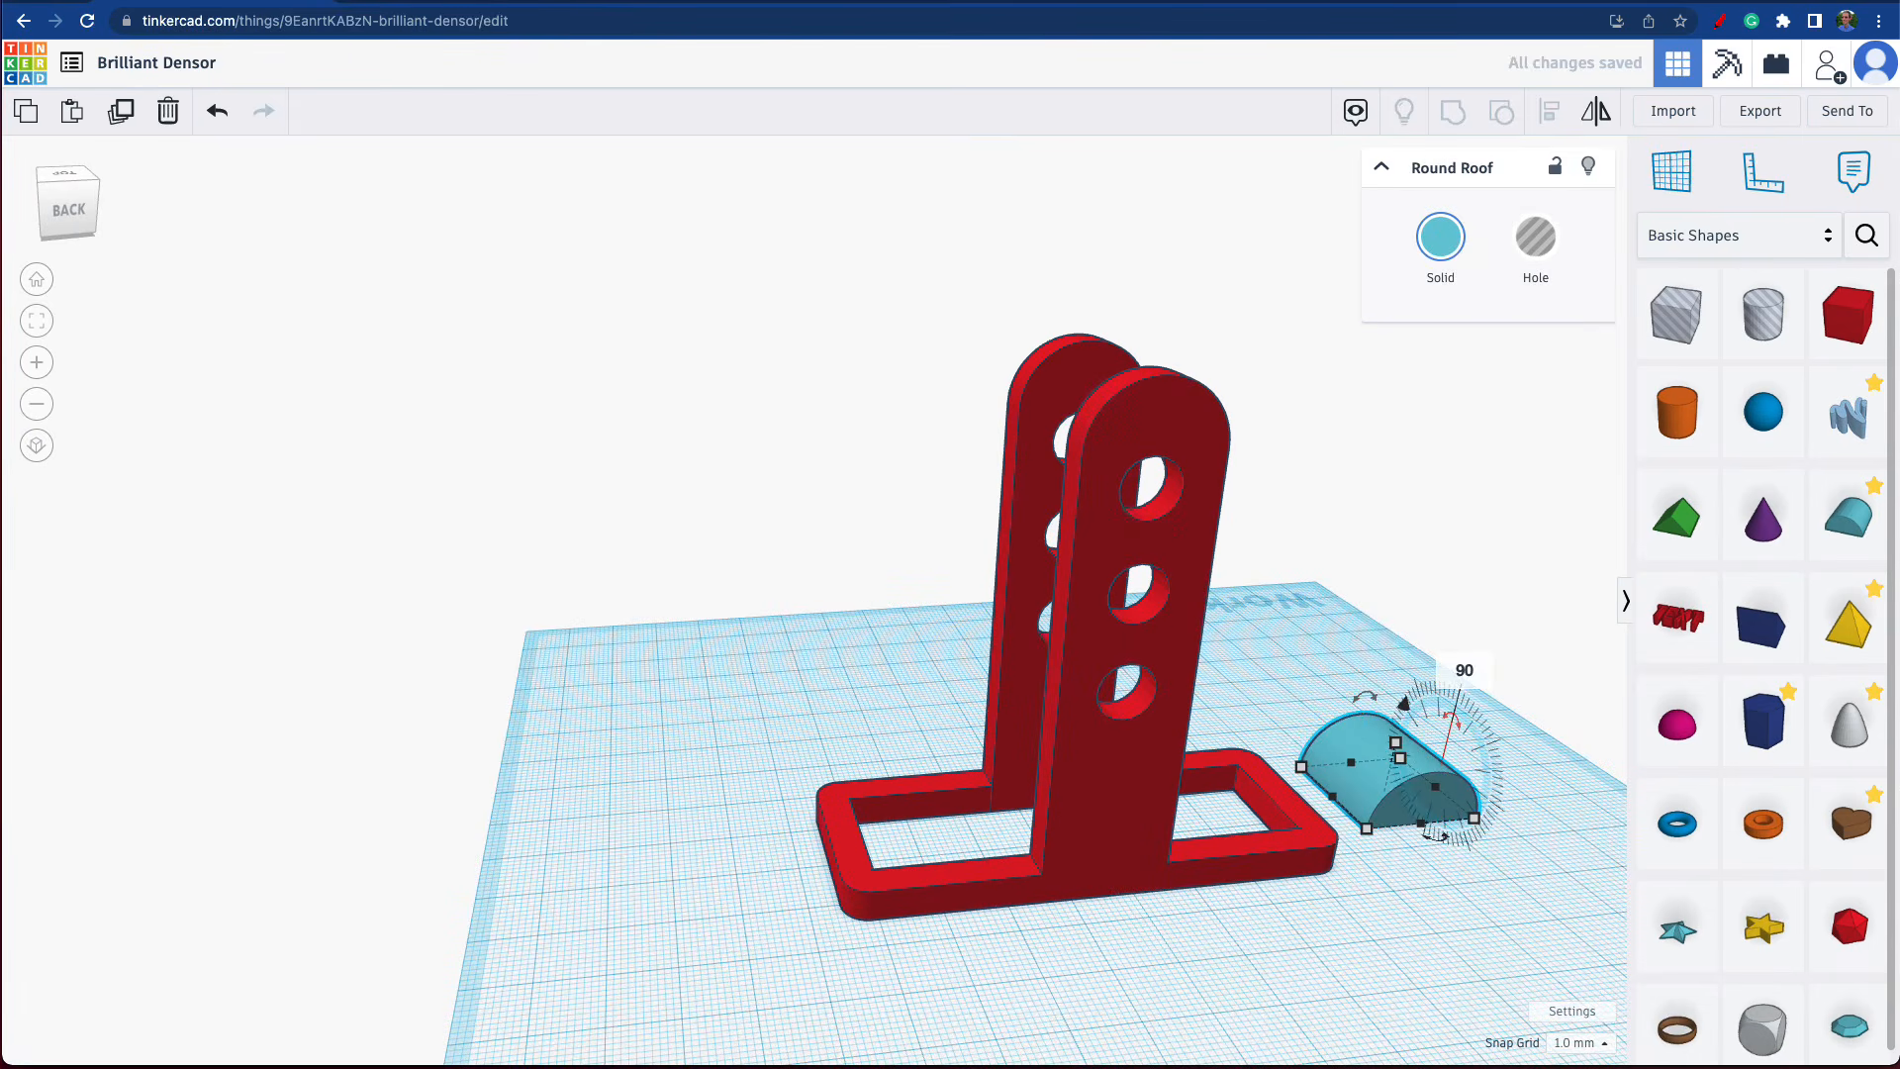
pyautogui.press('Return')
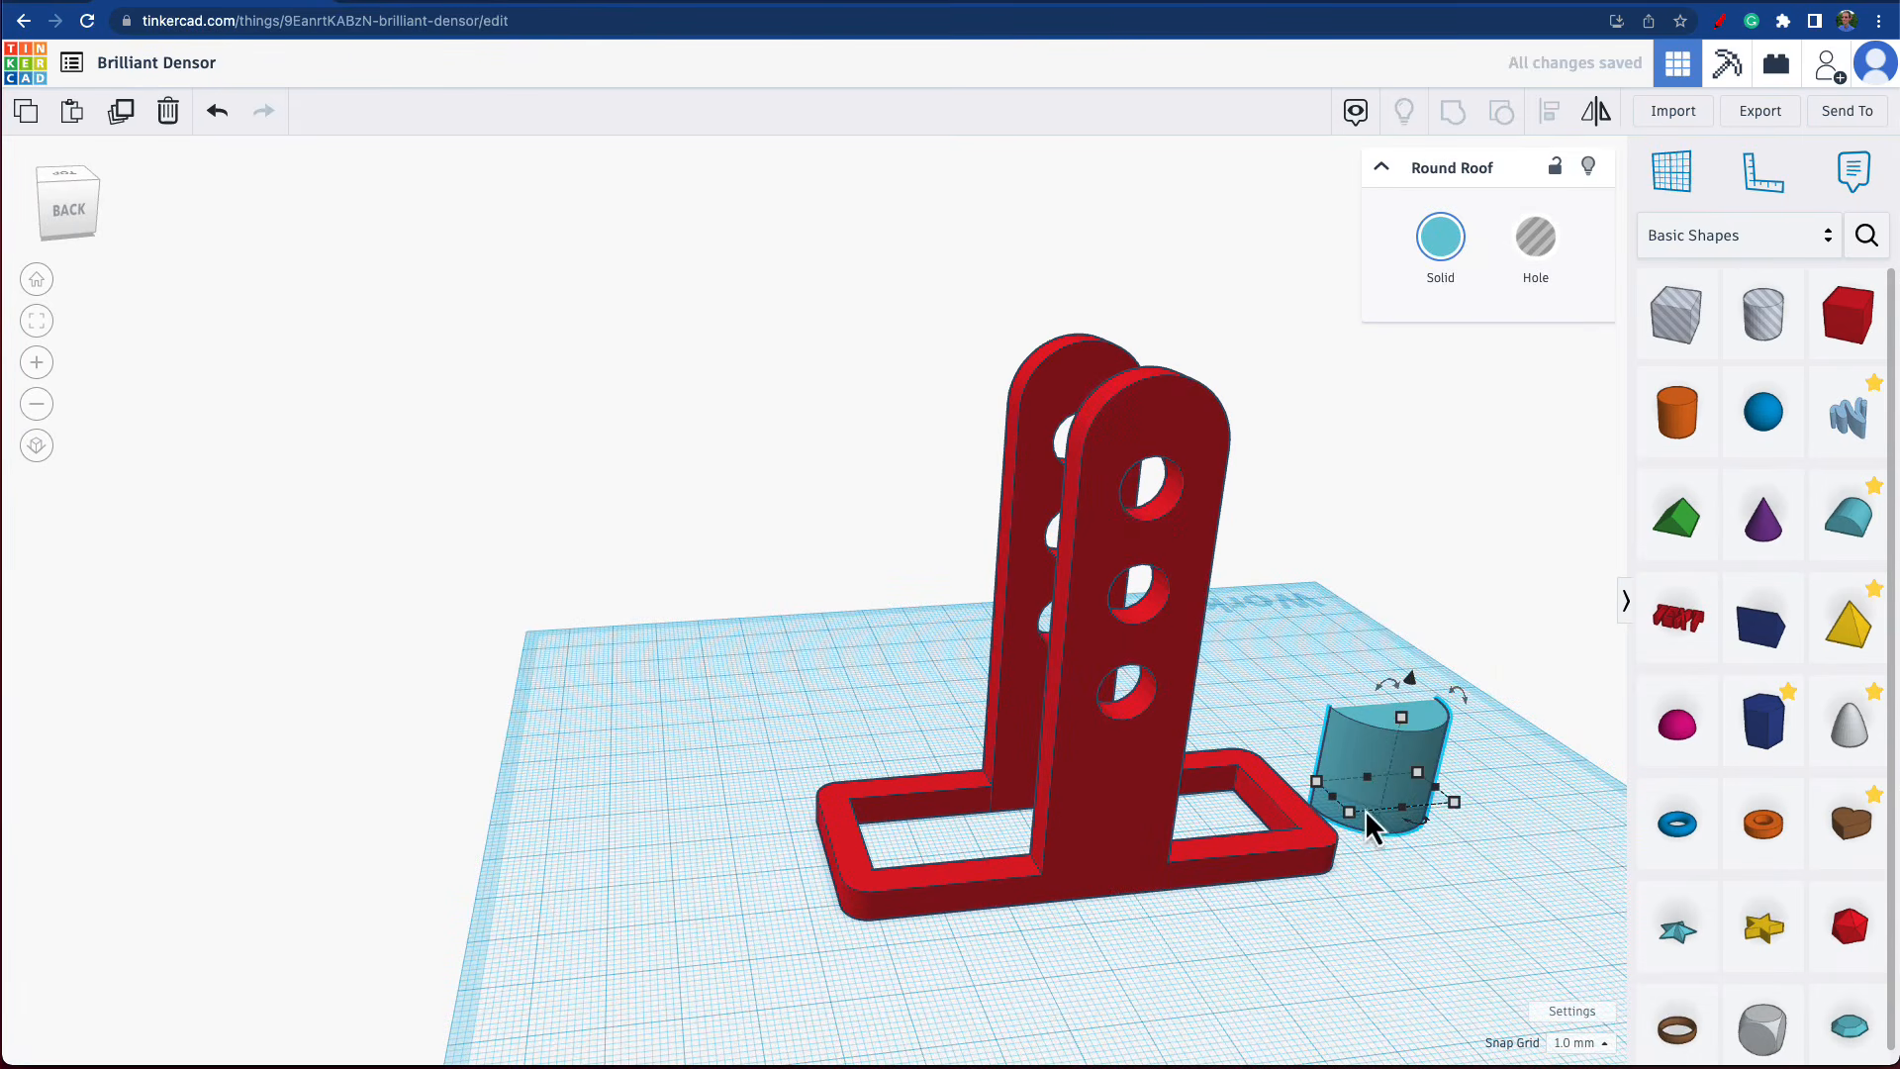
# Rotate the Round Roof 90° about the vertical axis so its flat side faces the frame, and set its height to 3 mm.
pyautogui.moveTo(1410, 888); pyautogui.dragTo(1332, 903, button='right')
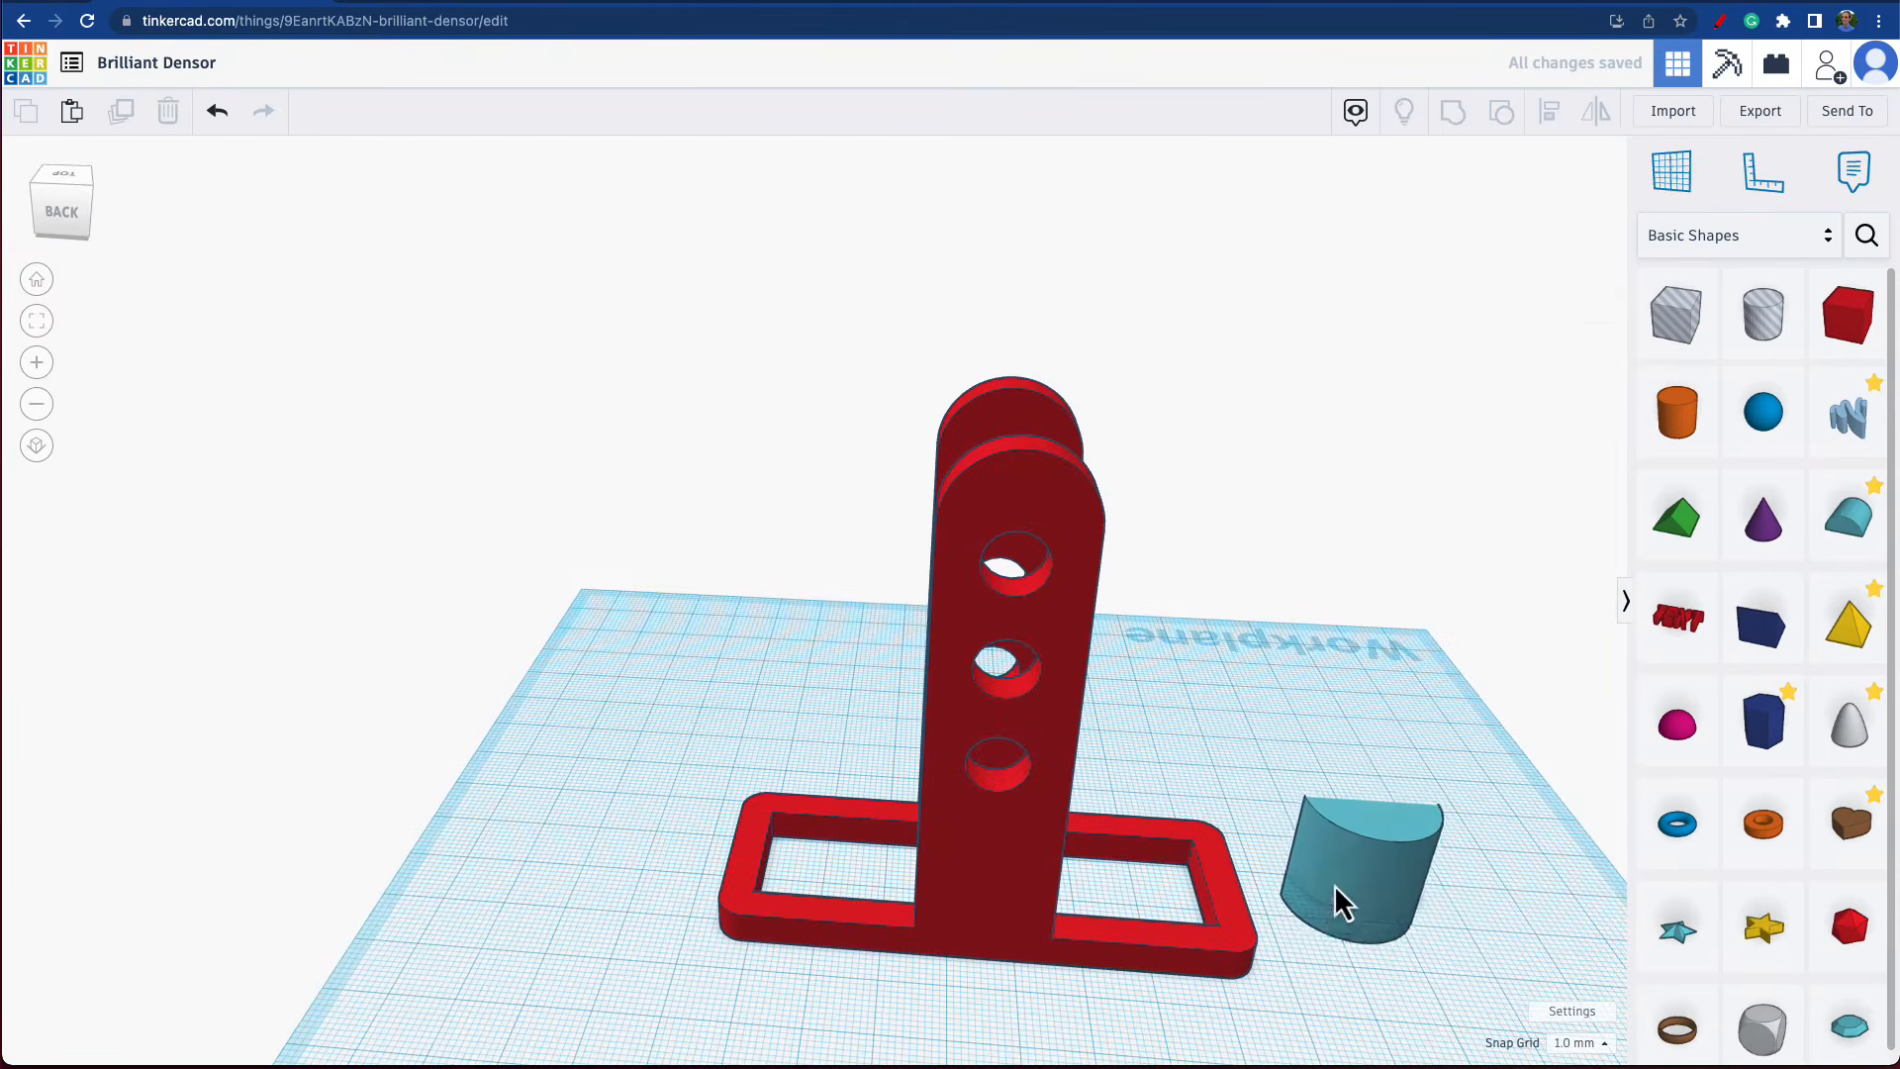
pyautogui.click(1451, 904)
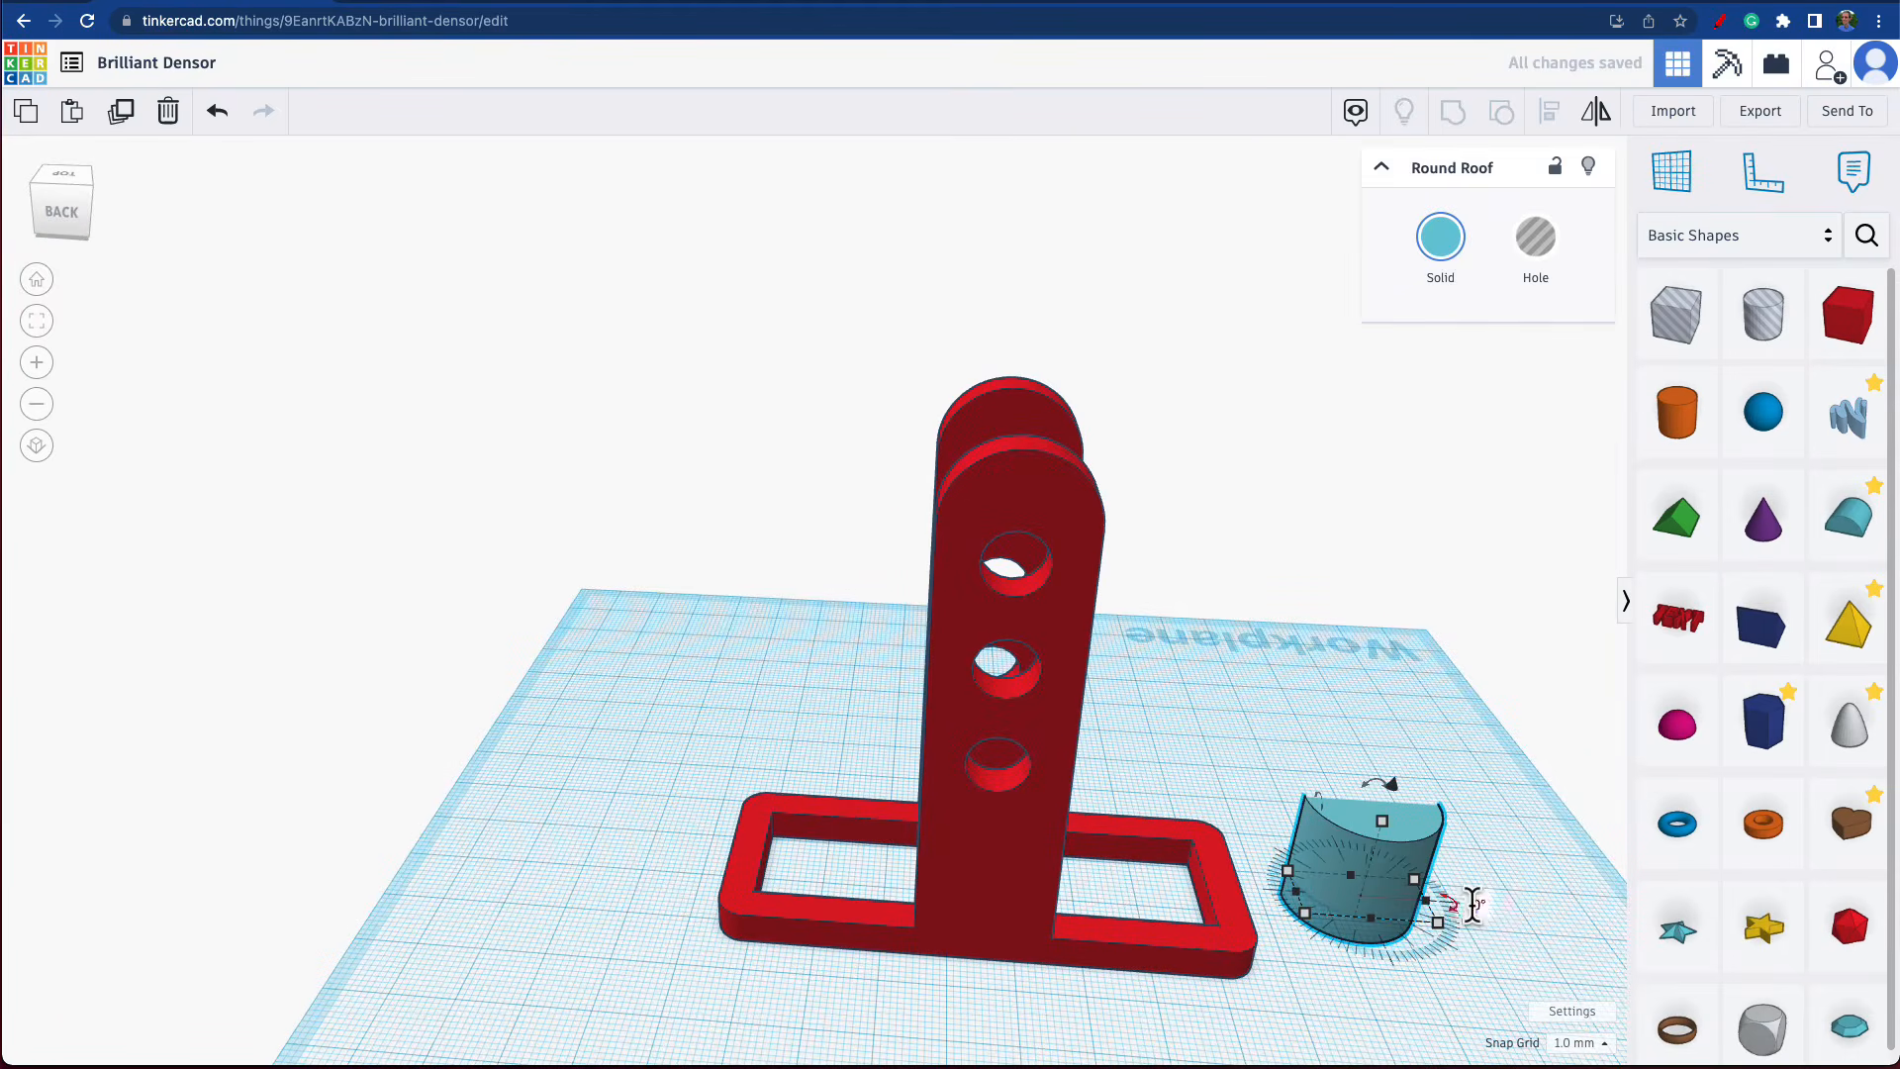
pyautogui.write('90')
pyautogui.press('Return')
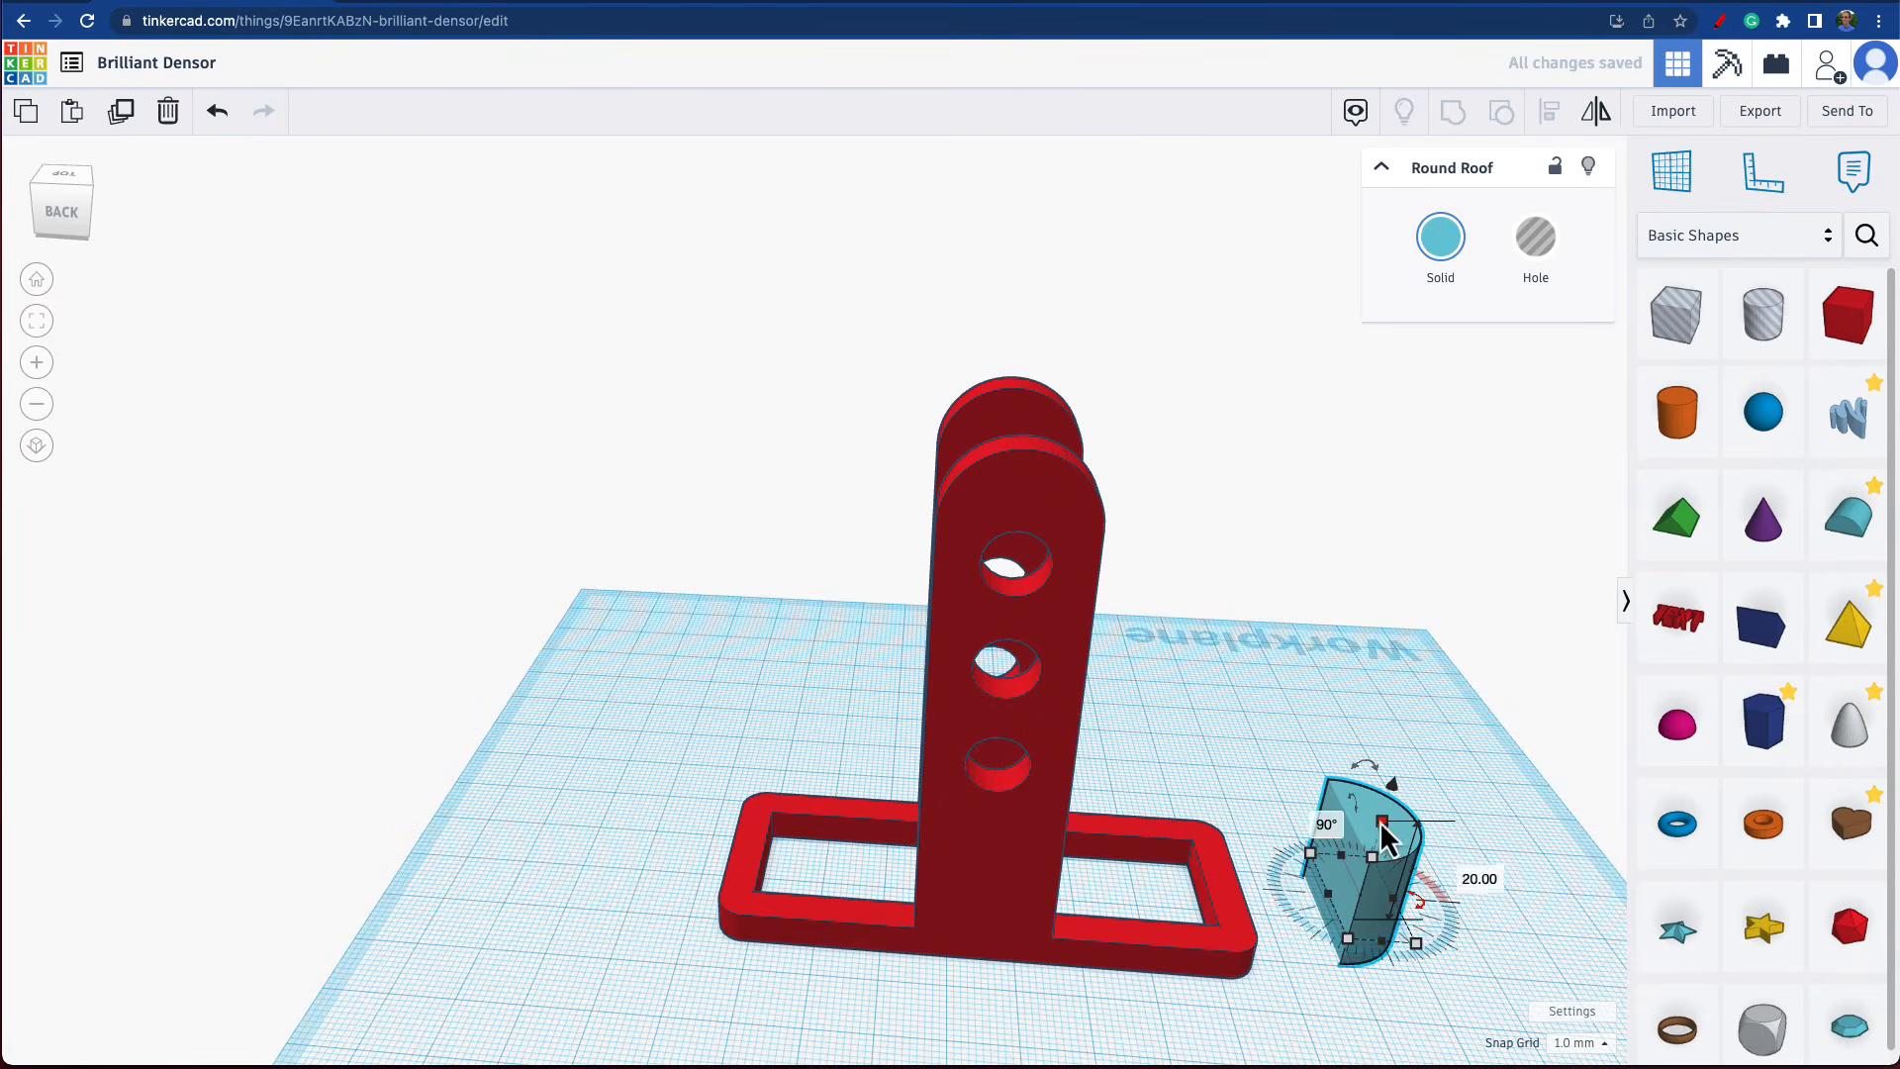
pyautogui.click(1452, 871)
pyautogui.write('3')
pyautogui.press('Return')
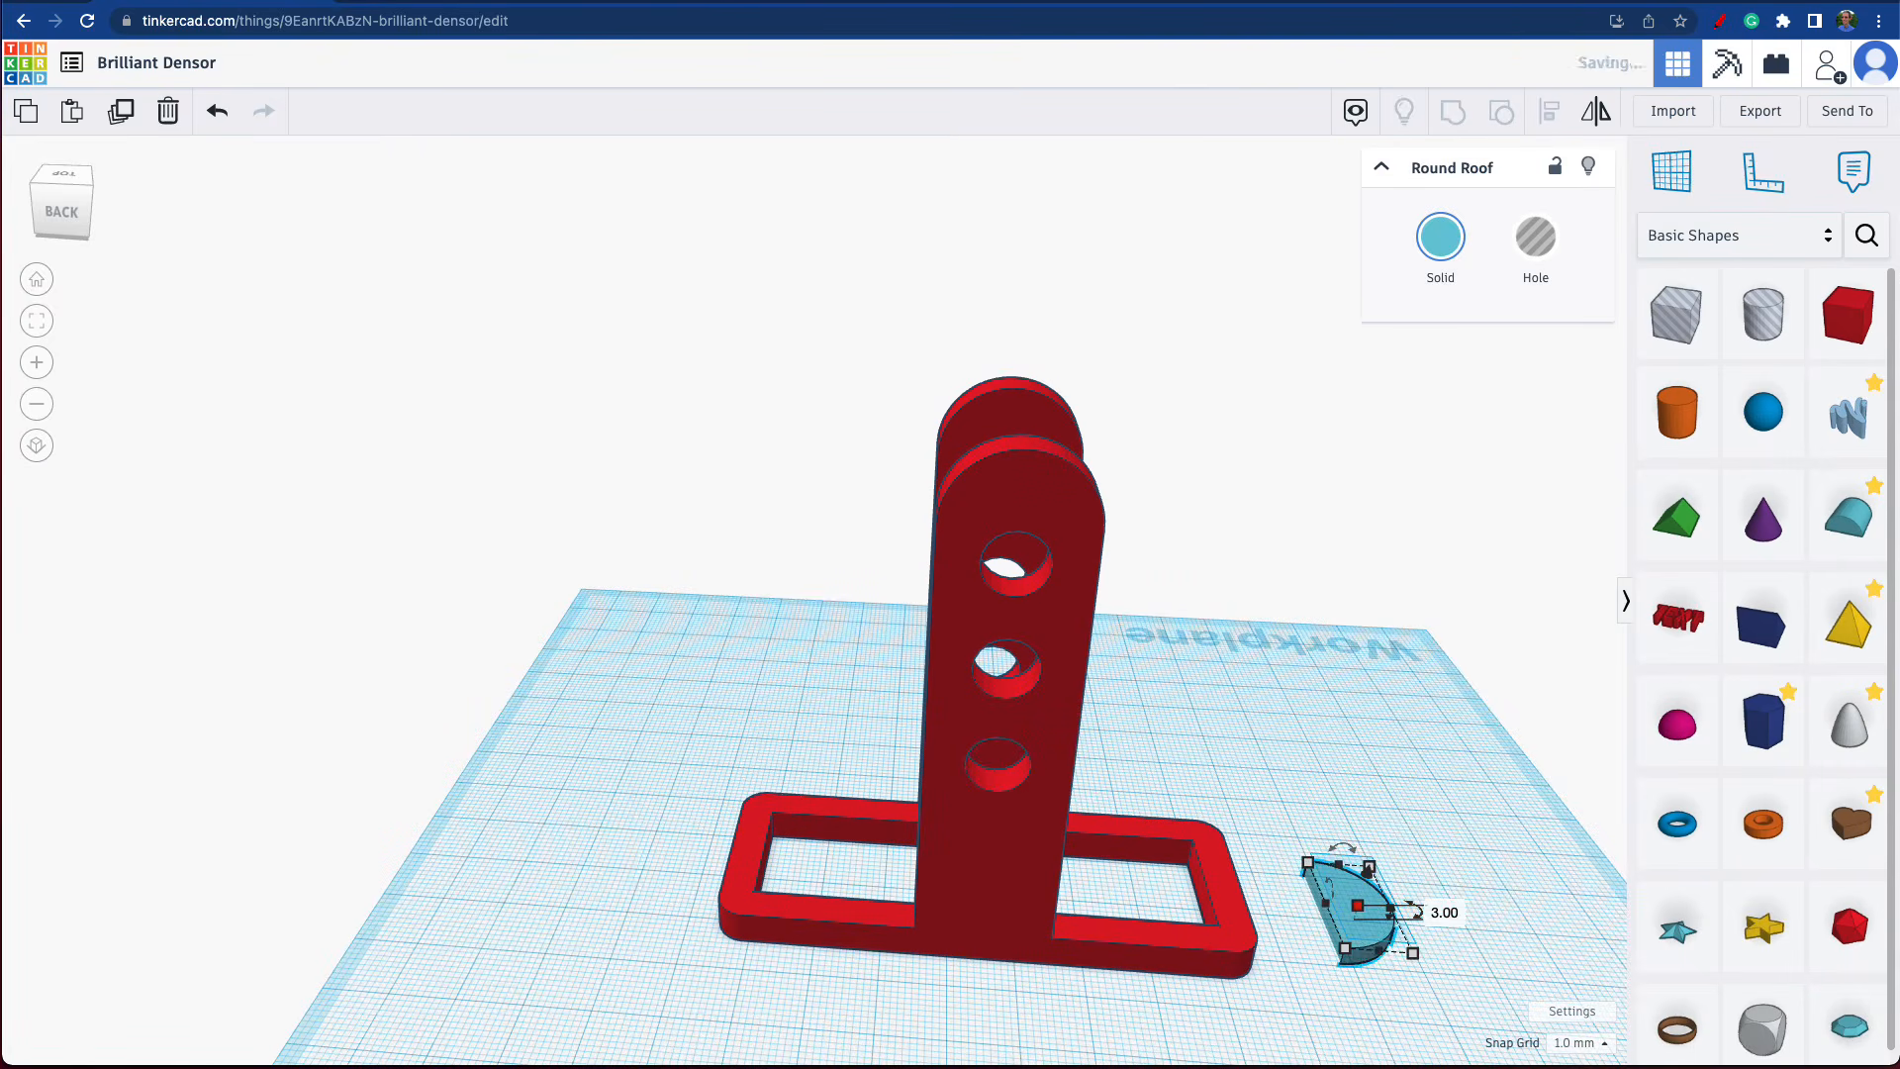
# Move the half-round piece against the outer edge of the frame's short end, with its flat side touching the frame.
pyautogui.moveTo(1364, 932); pyautogui.dragTo(1272, 930)
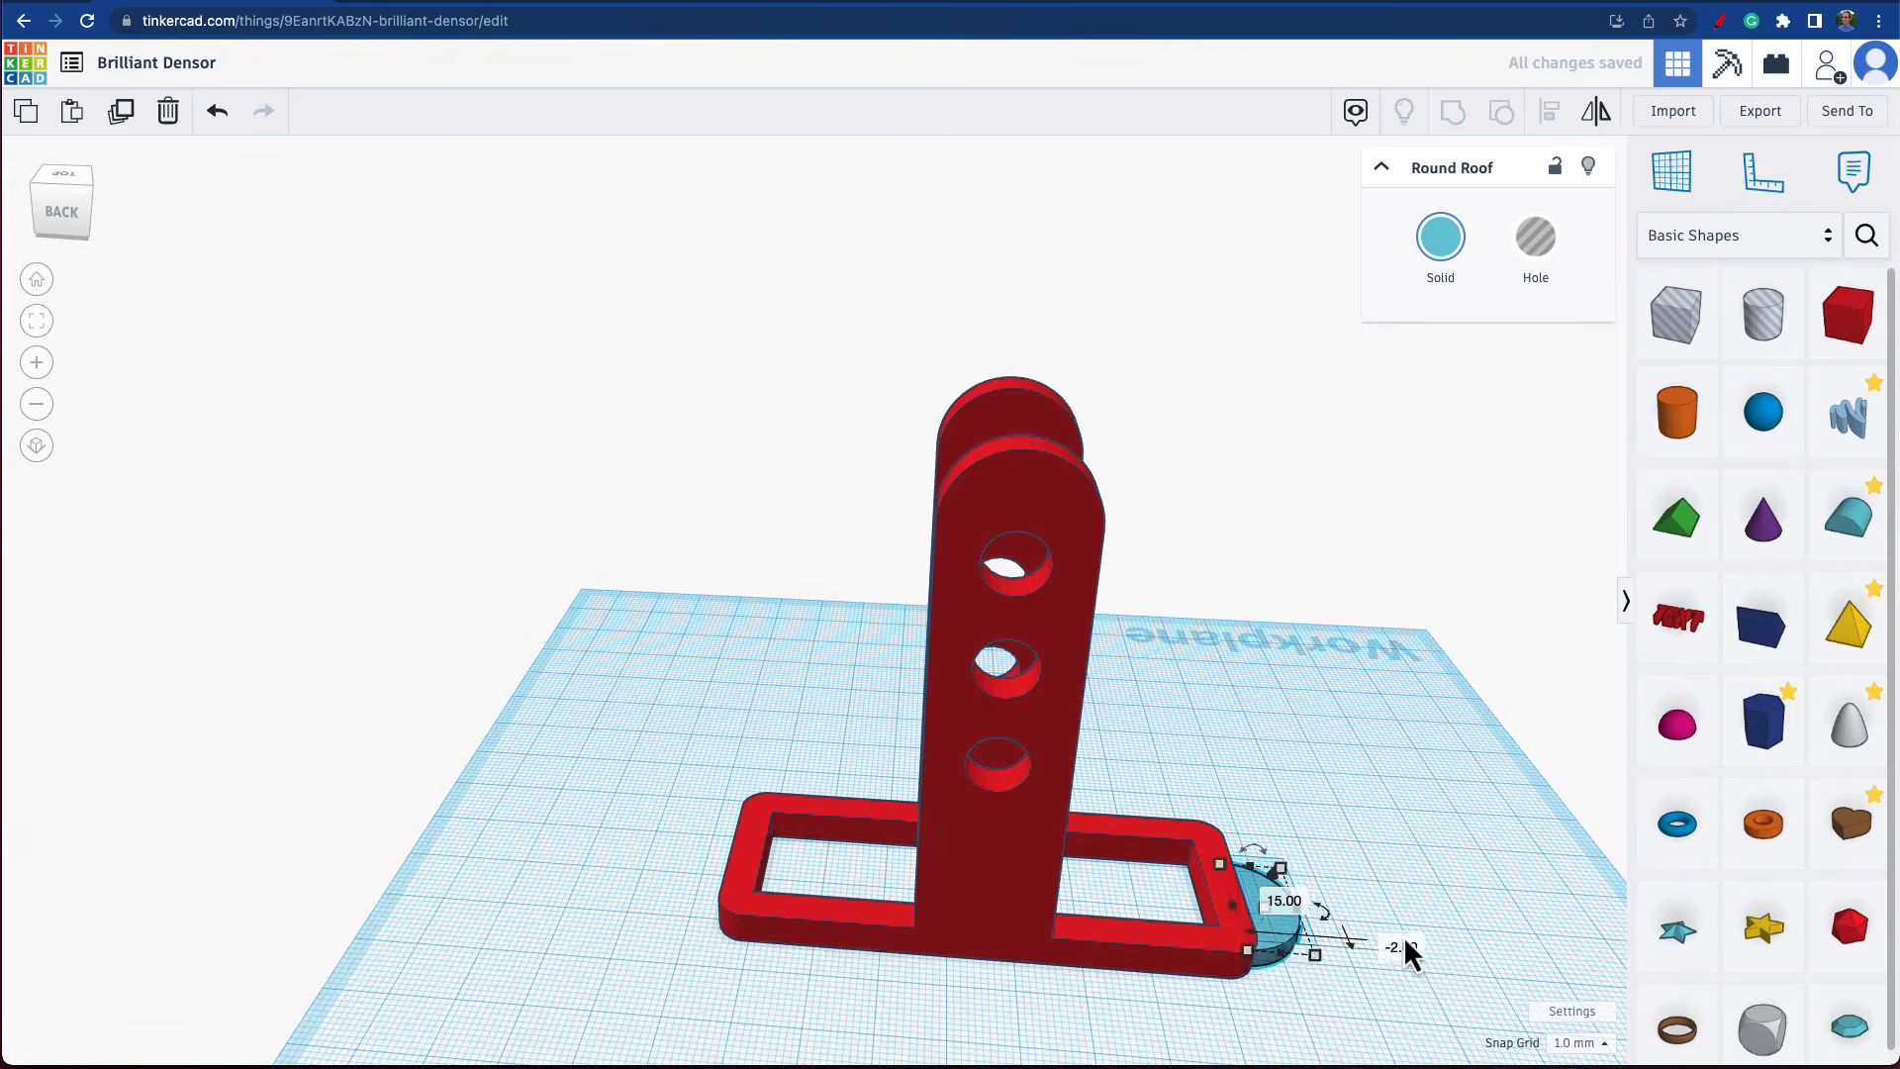
pyautogui.moveTo(1408, 954); pyautogui.dragTo(1086, 923, button='right')
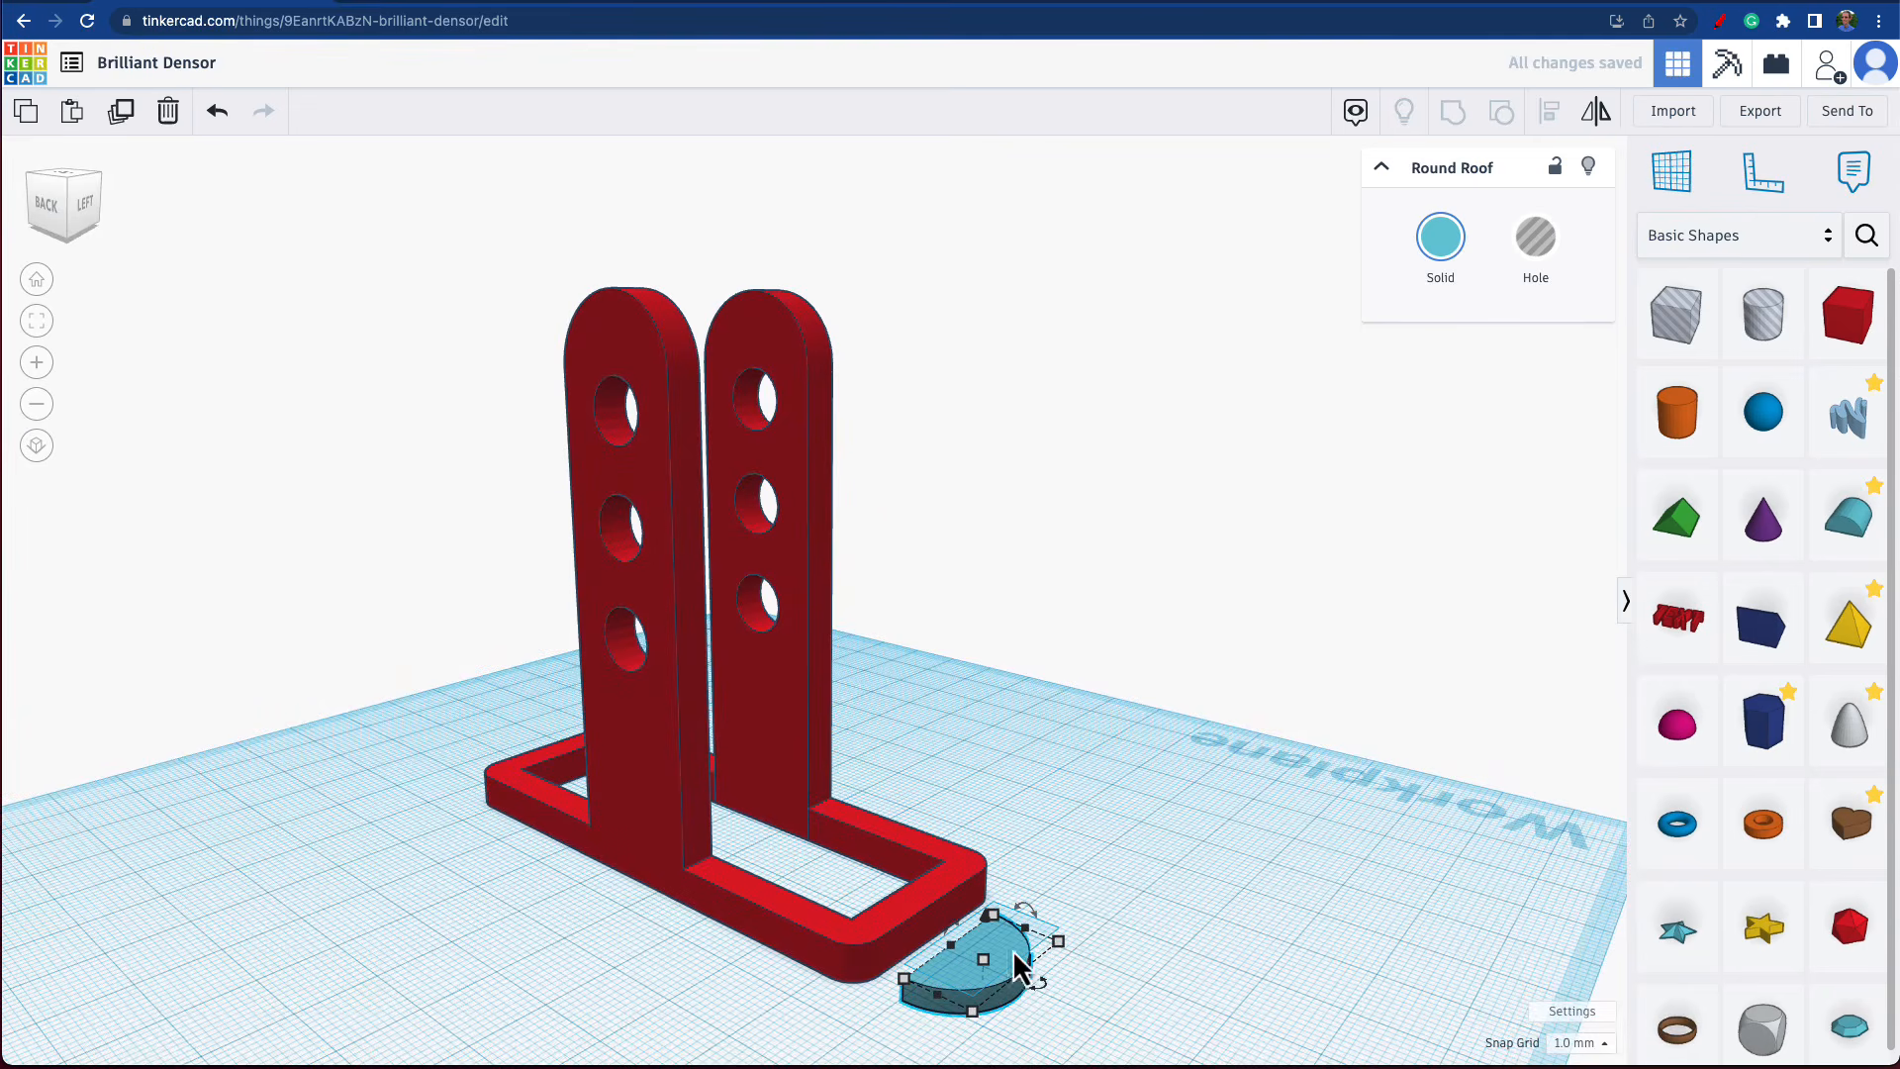
pyautogui.scroll(-1, 1006, 997)
pyautogui.scroll(2, 1005, 997)
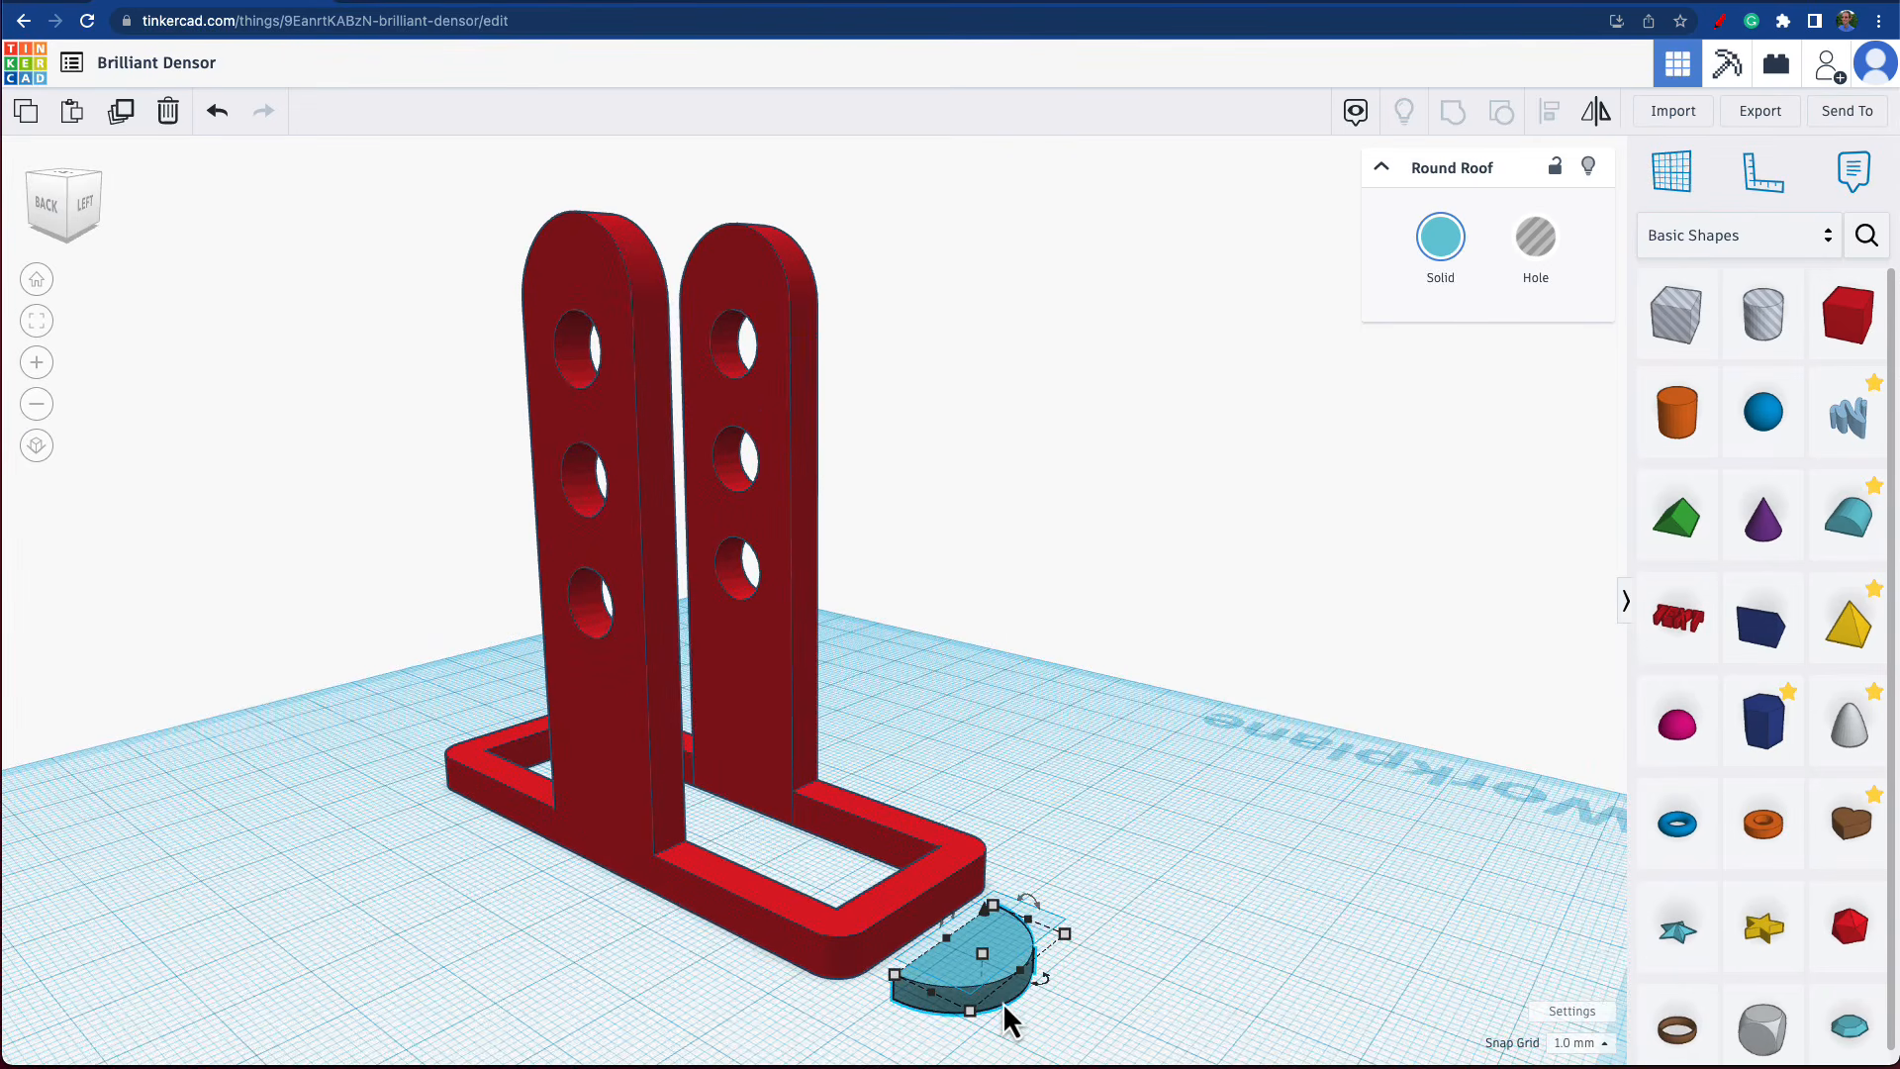
pyautogui.press('Up')
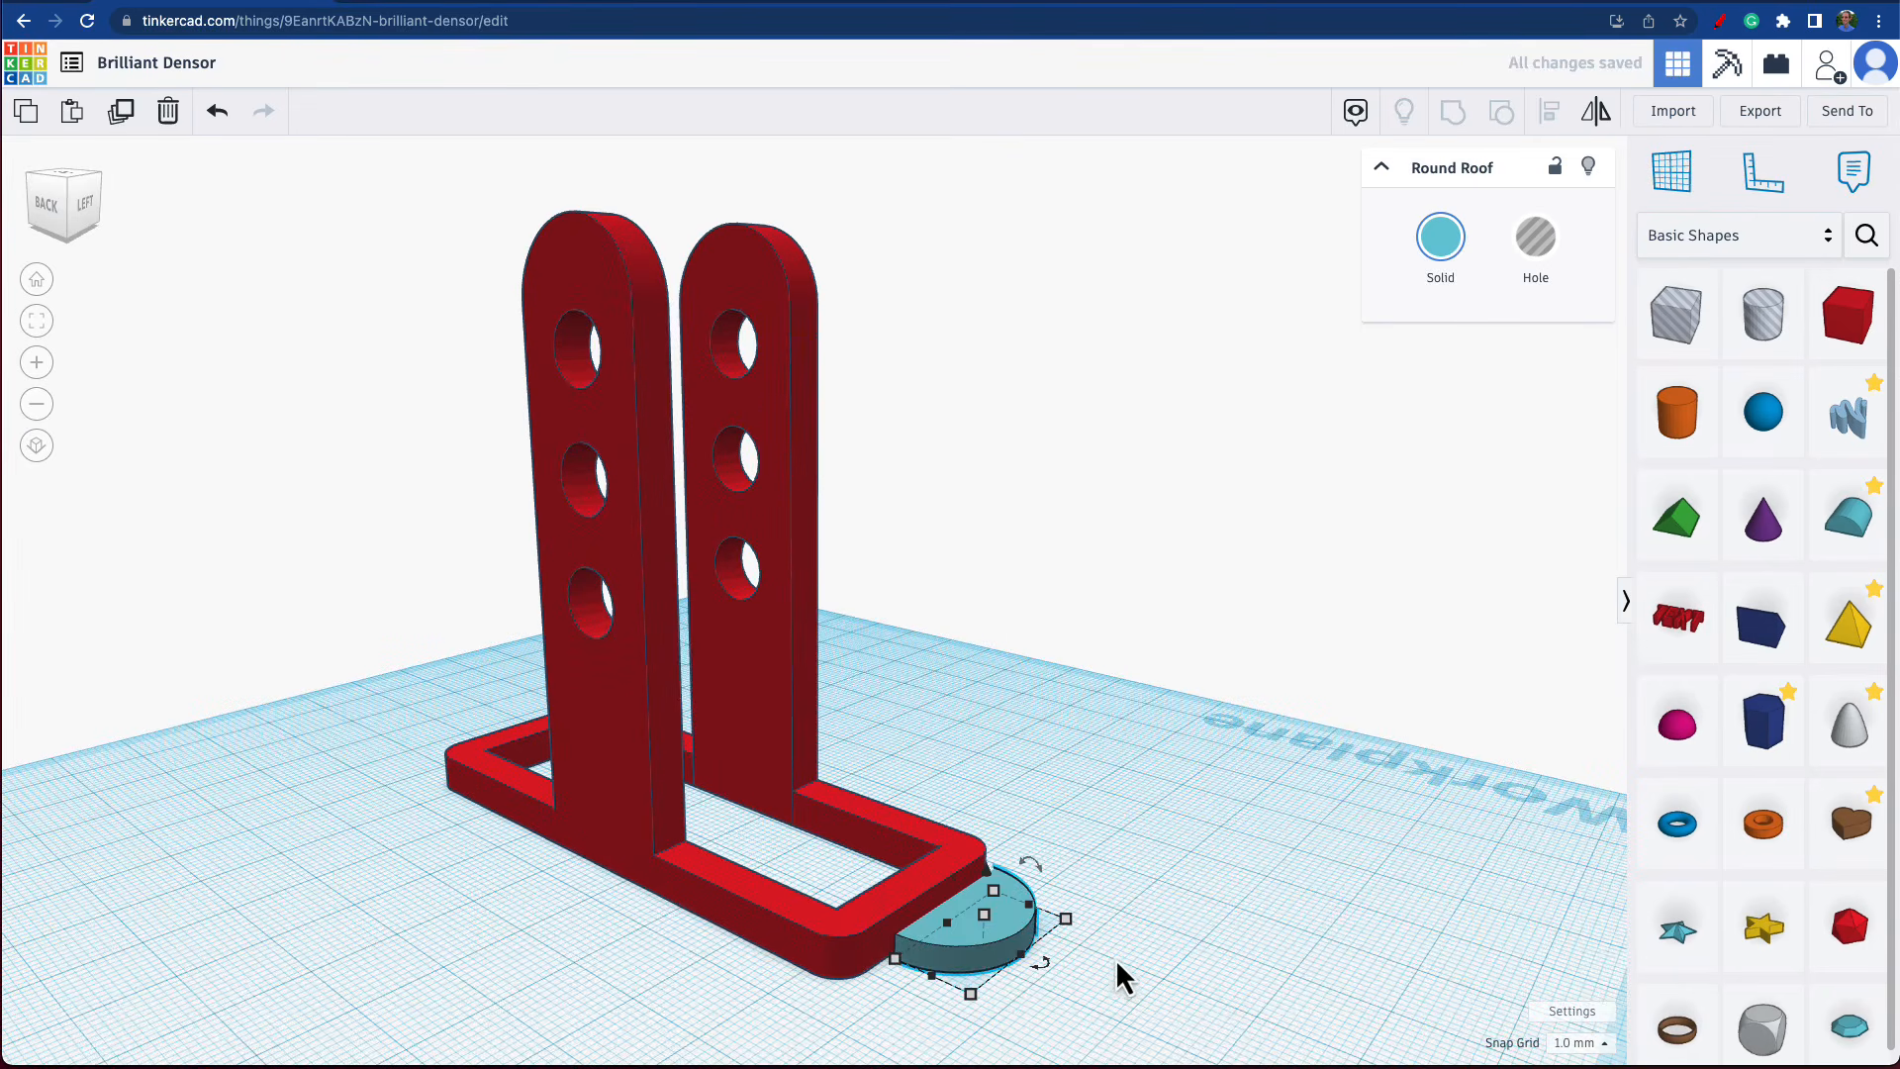
pyautogui.moveTo(1136, 944); pyautogui.dragTo(1143, 984, button='right')
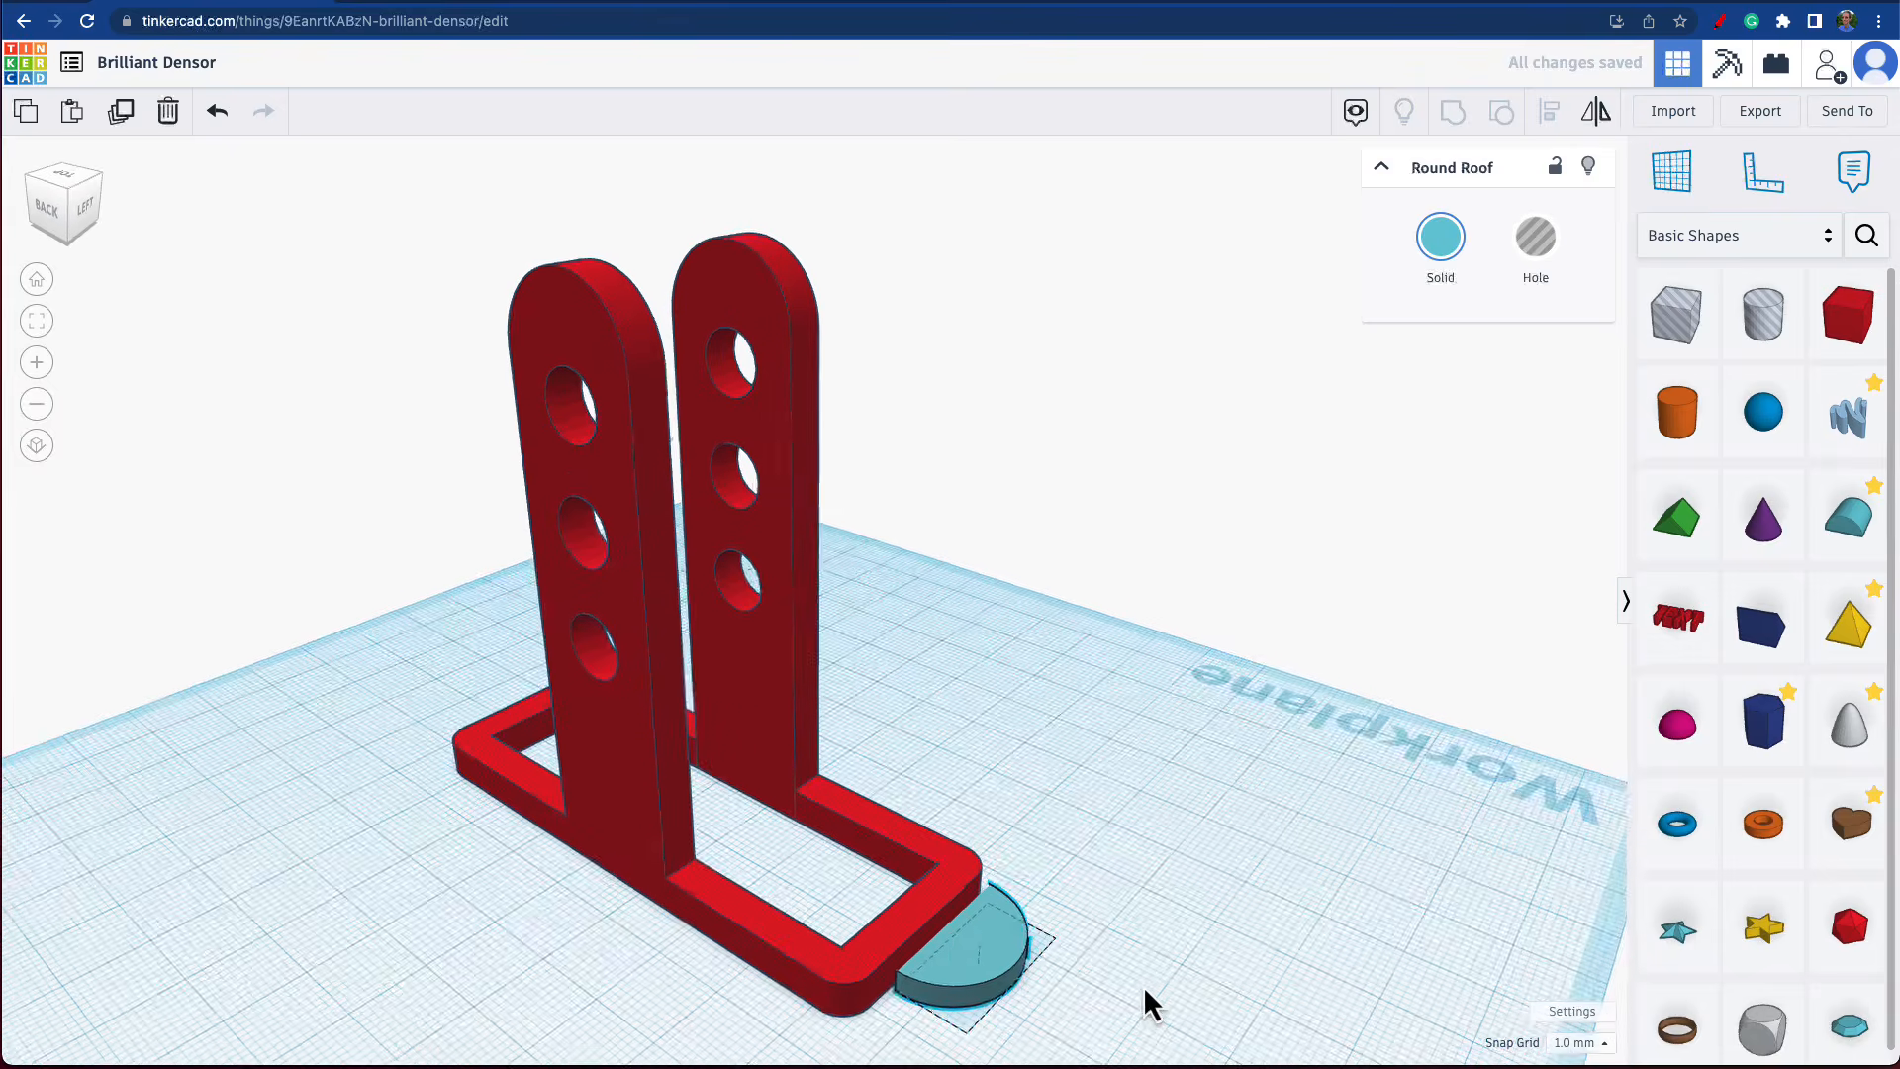
# Align the half-round piece with the frame so it is centred across the frame's short end.
pyautogui.keyDown('shift'); pyautogui.click(907, 916); pyautogui.keyUp('shift')
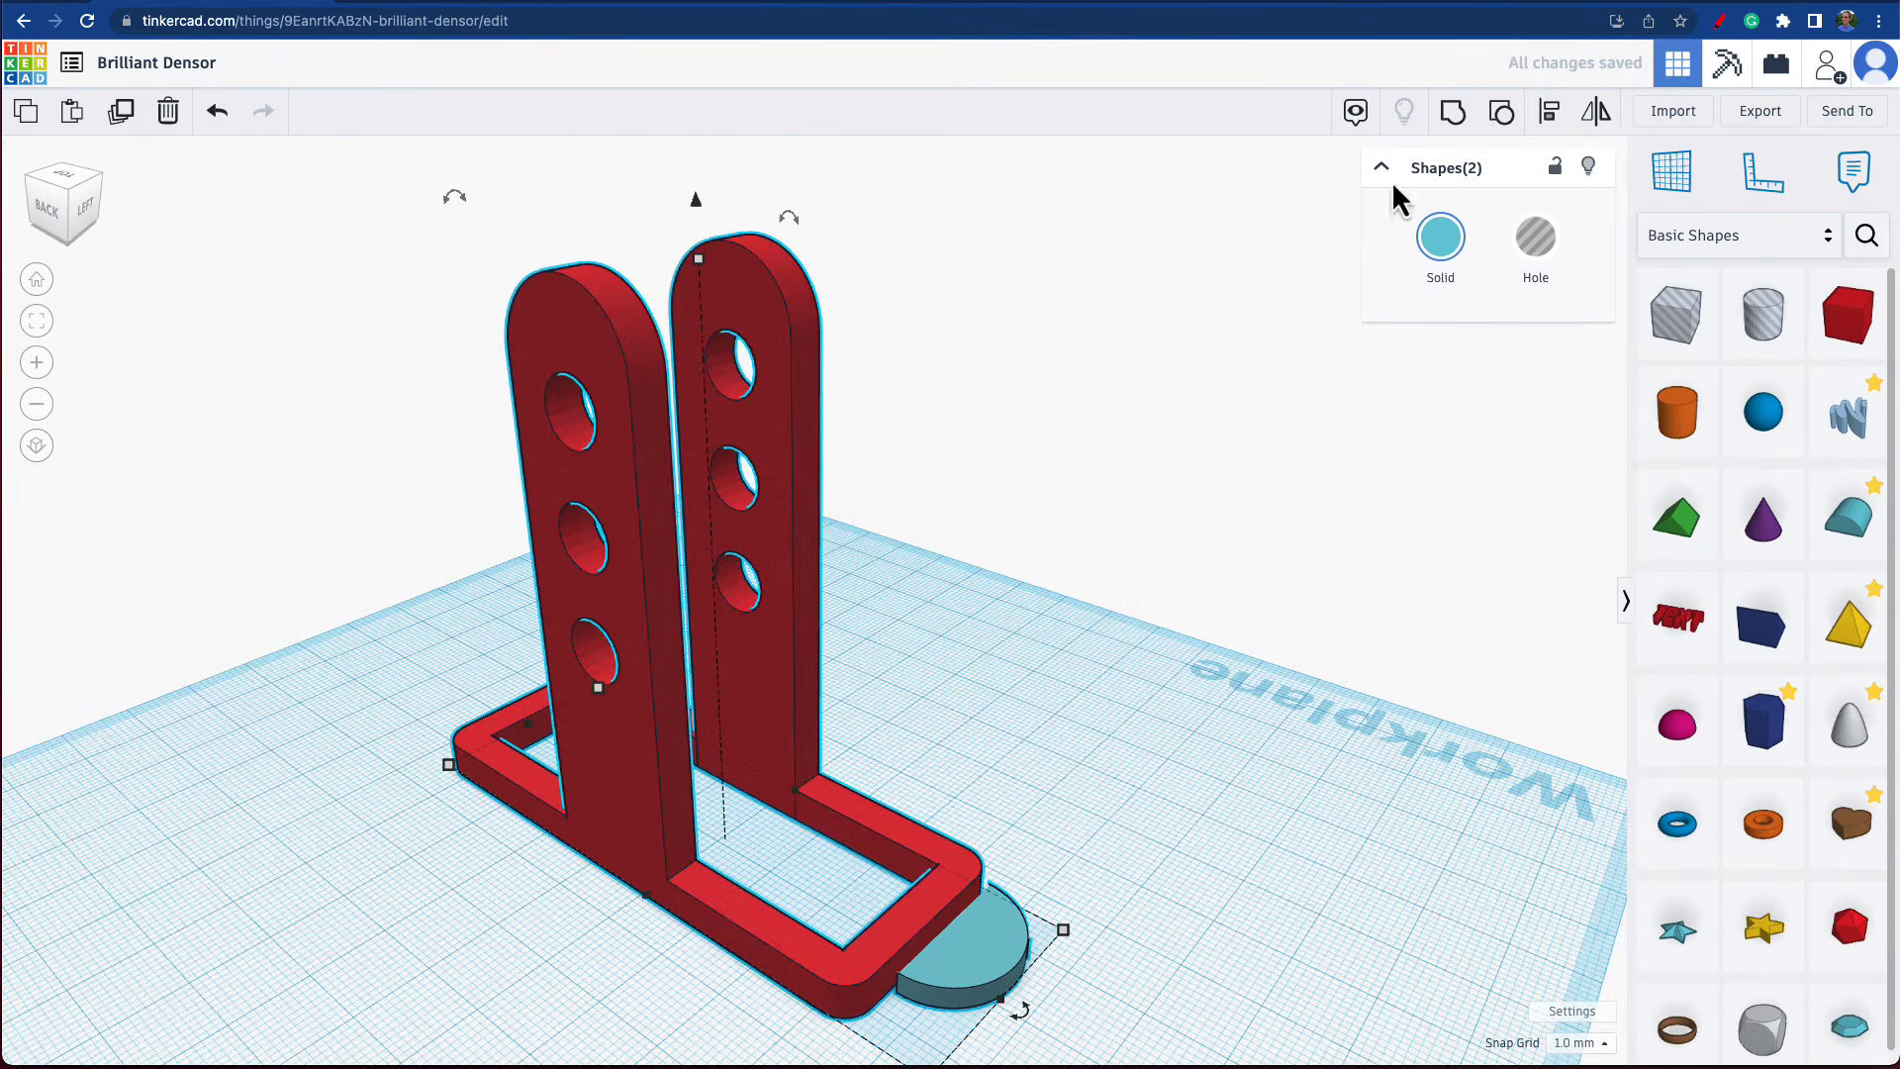
pyautogui.click(1550, 112)
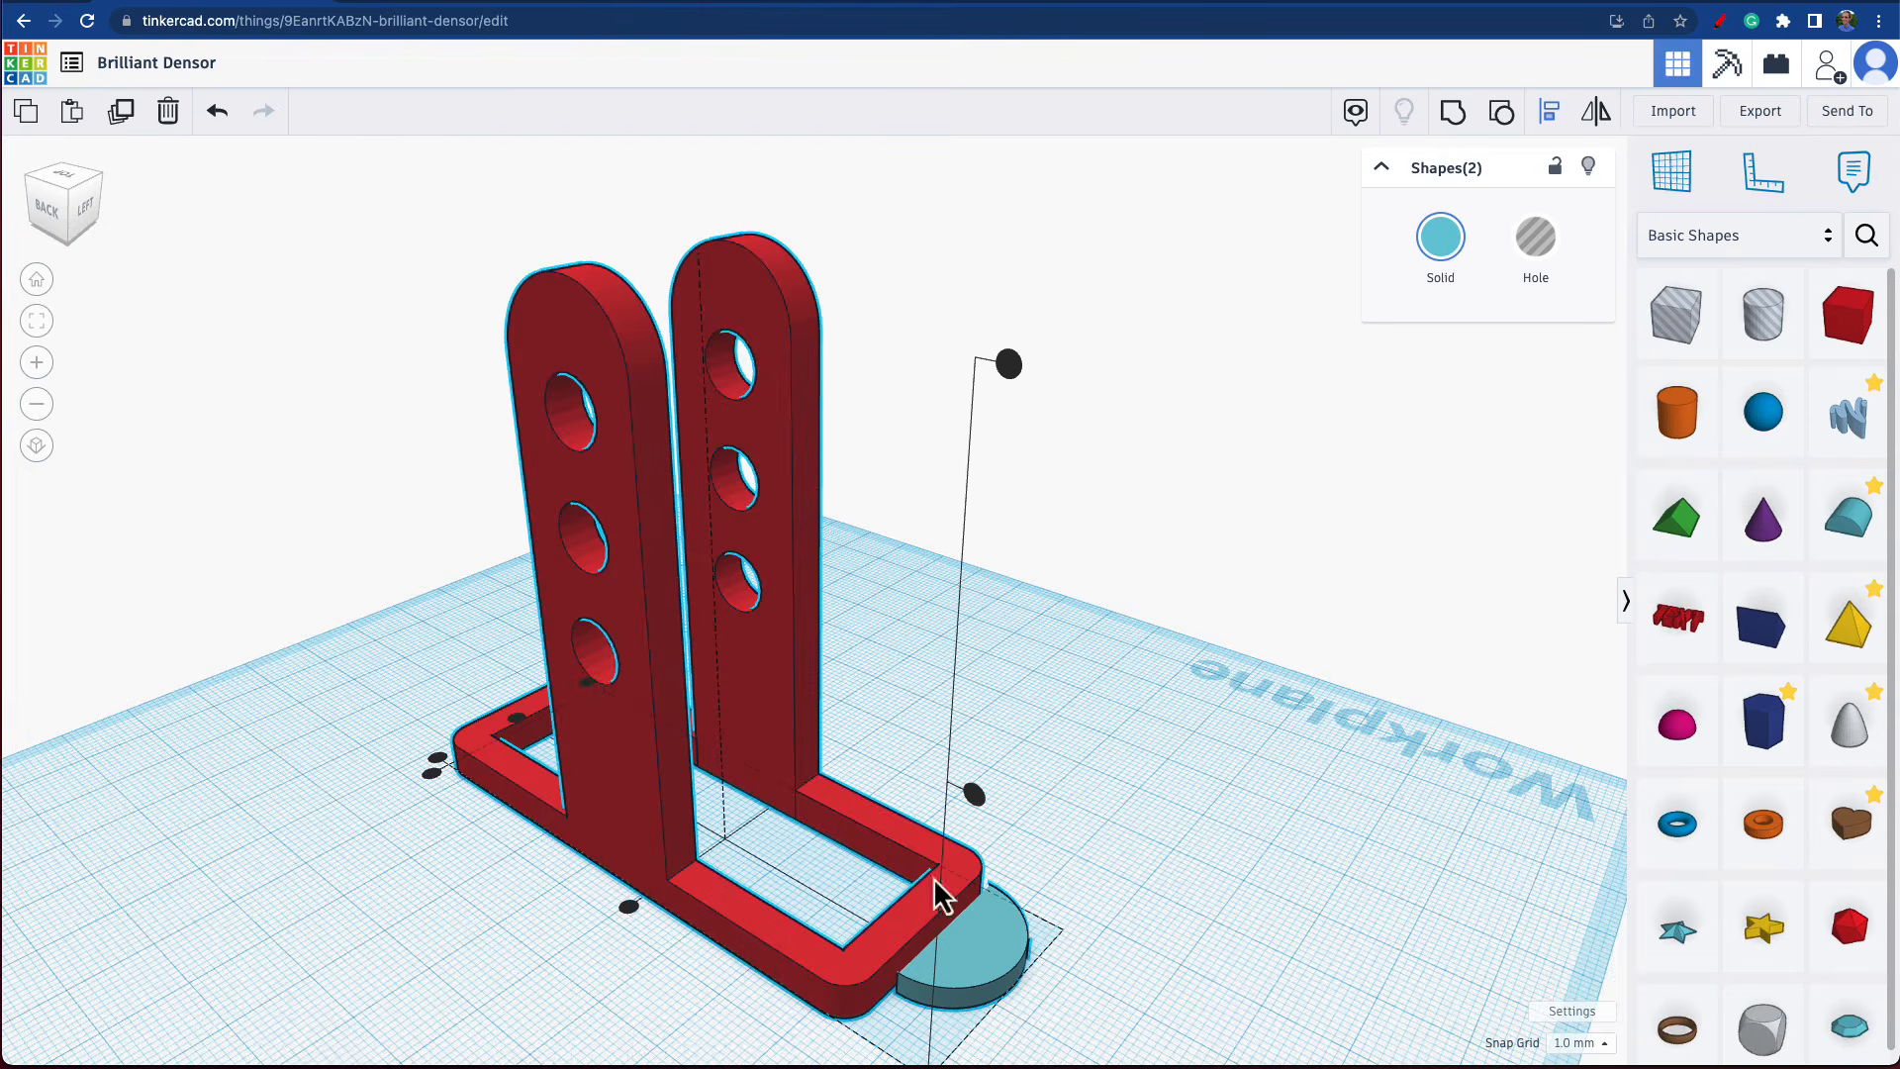
pyautogui.click(791, 936)
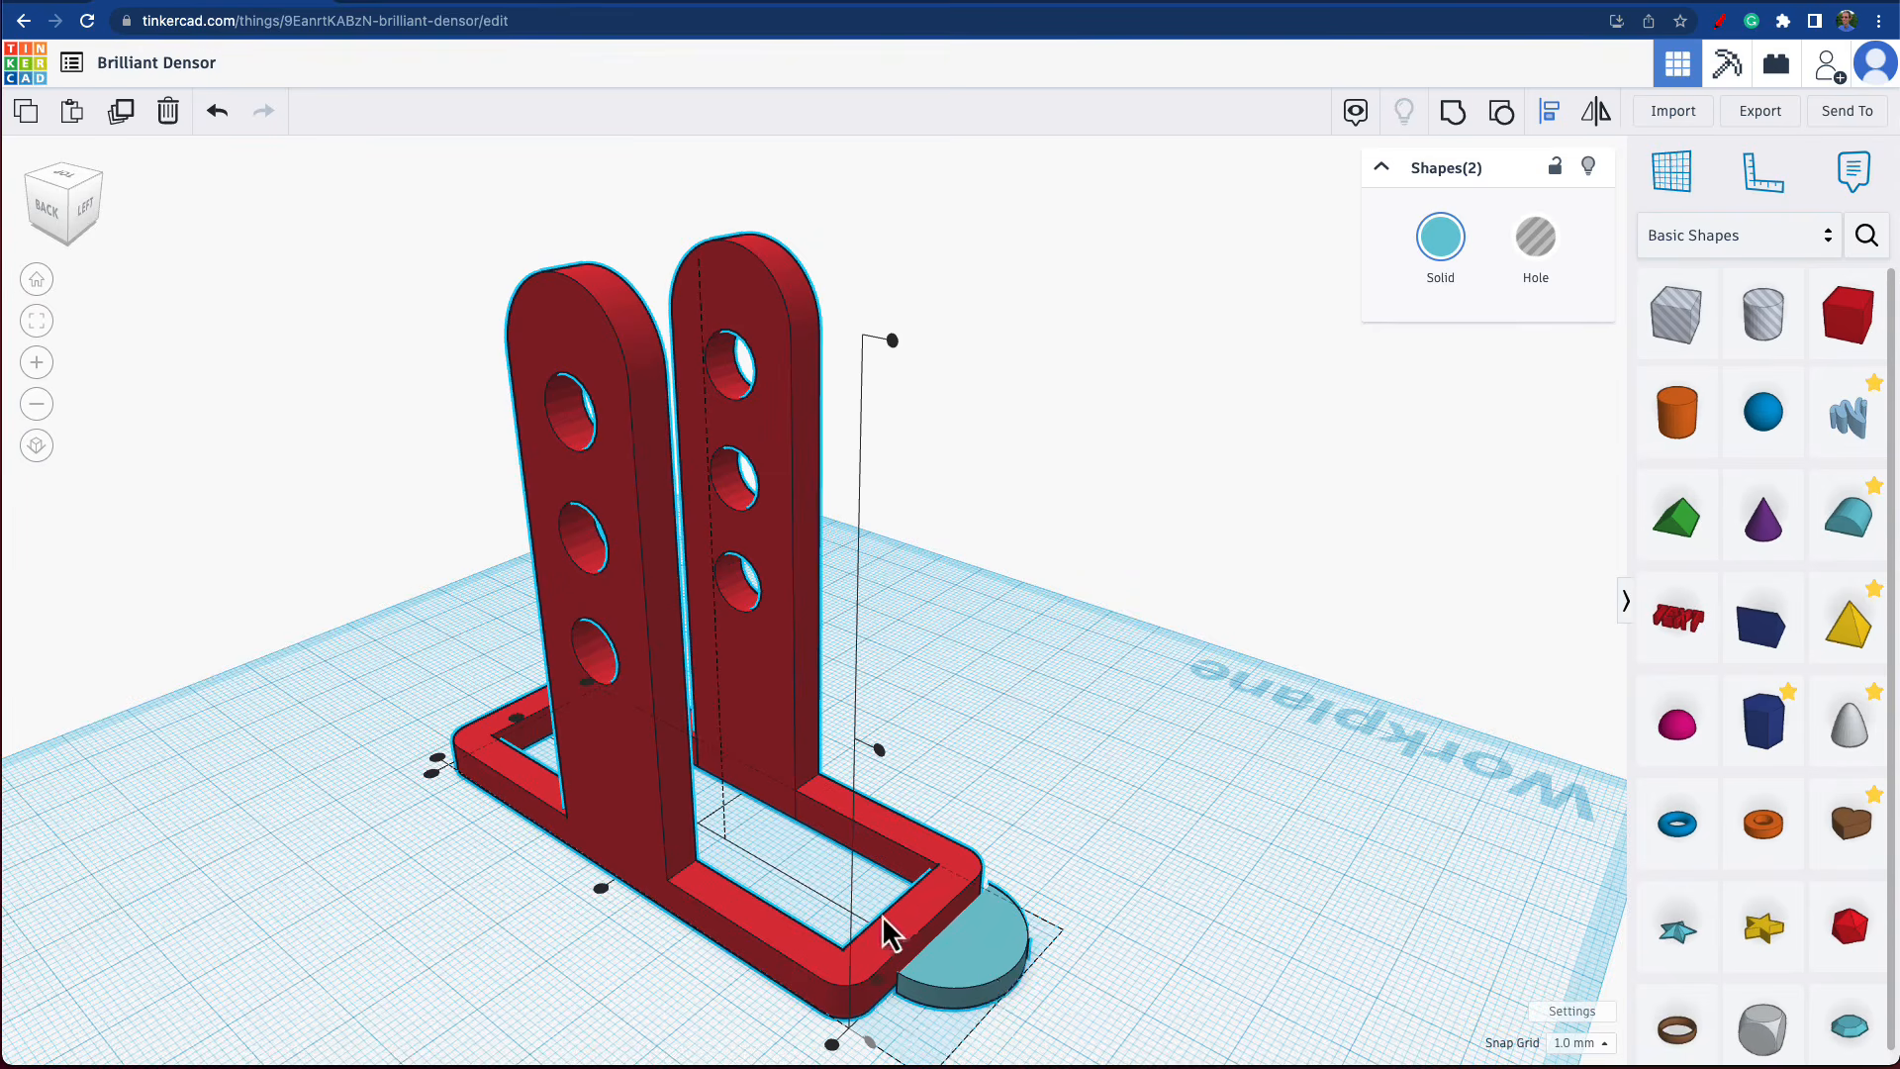
pyautogui.moveTo(886, 929); pyautogui.dragTo(818, 959, button='right')
pyautogui.press('l')
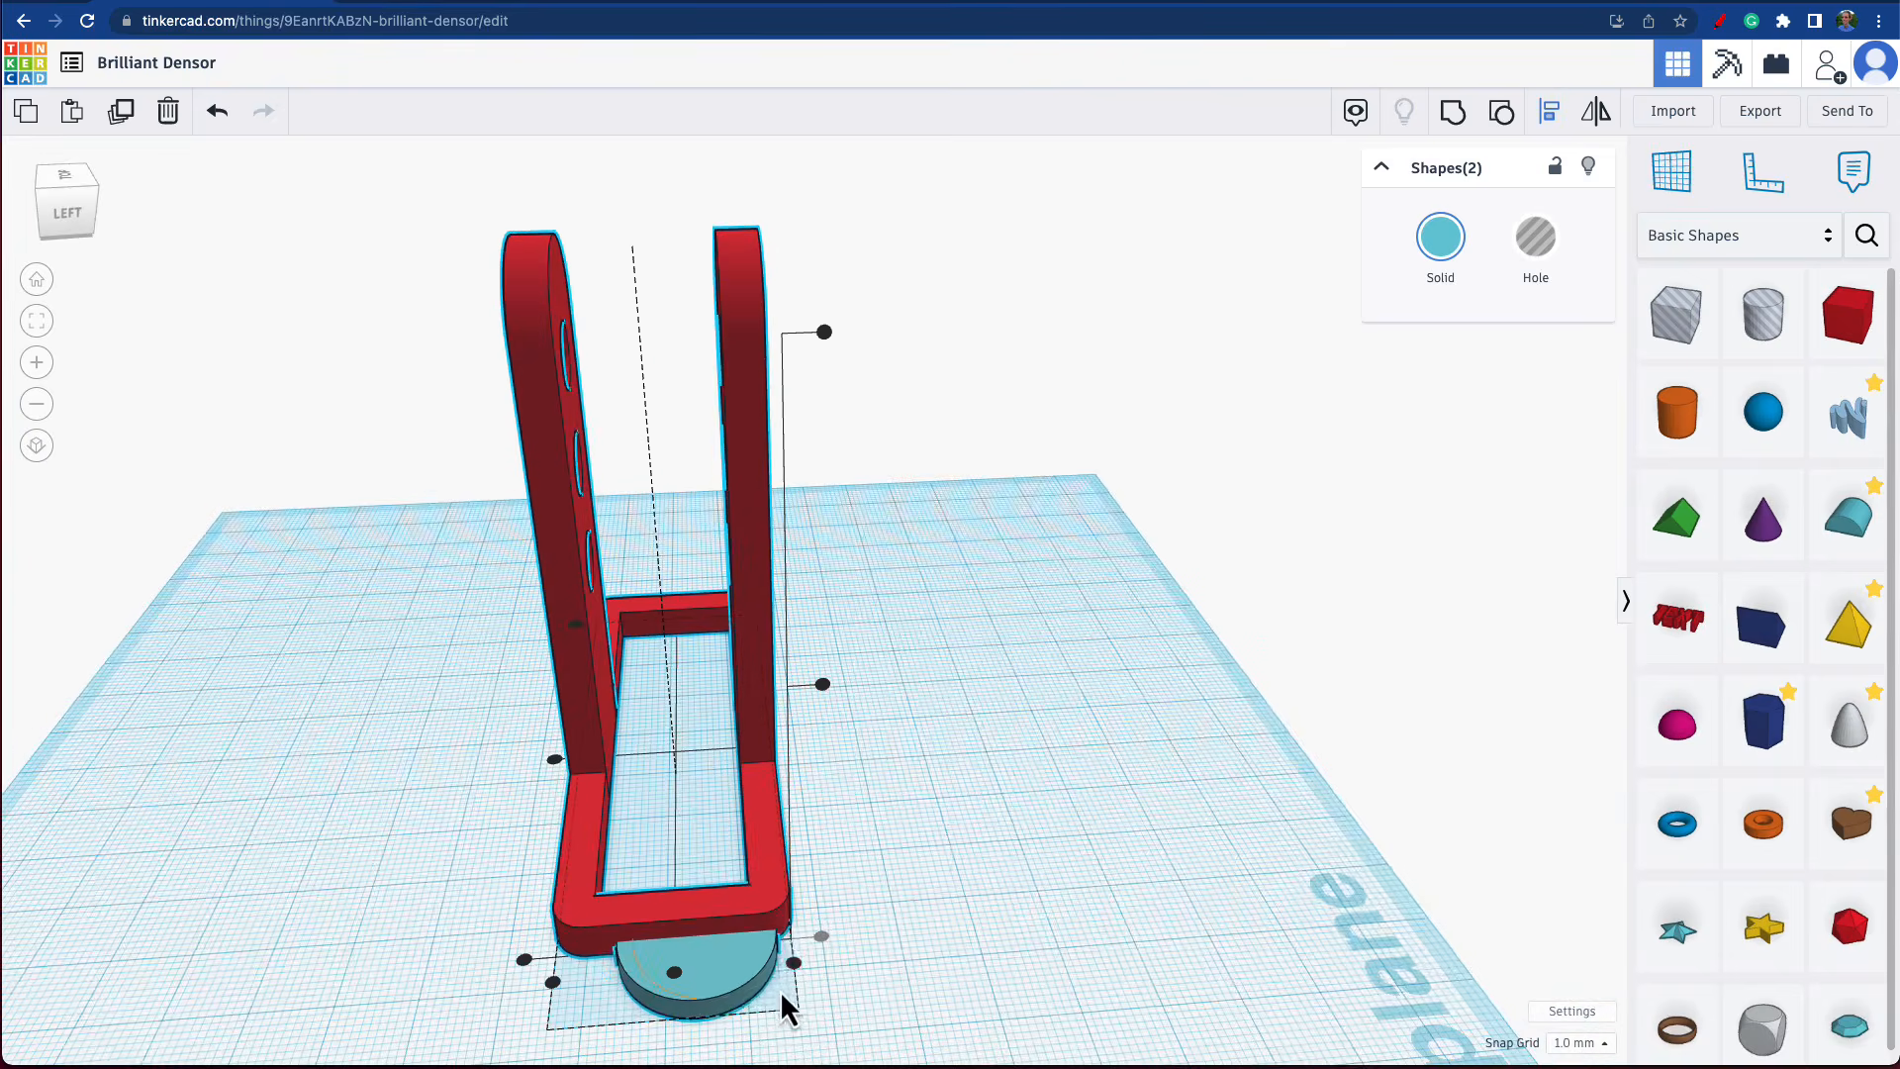
pyautogui.click(676, 980)
pyautogui.click(964, 962)
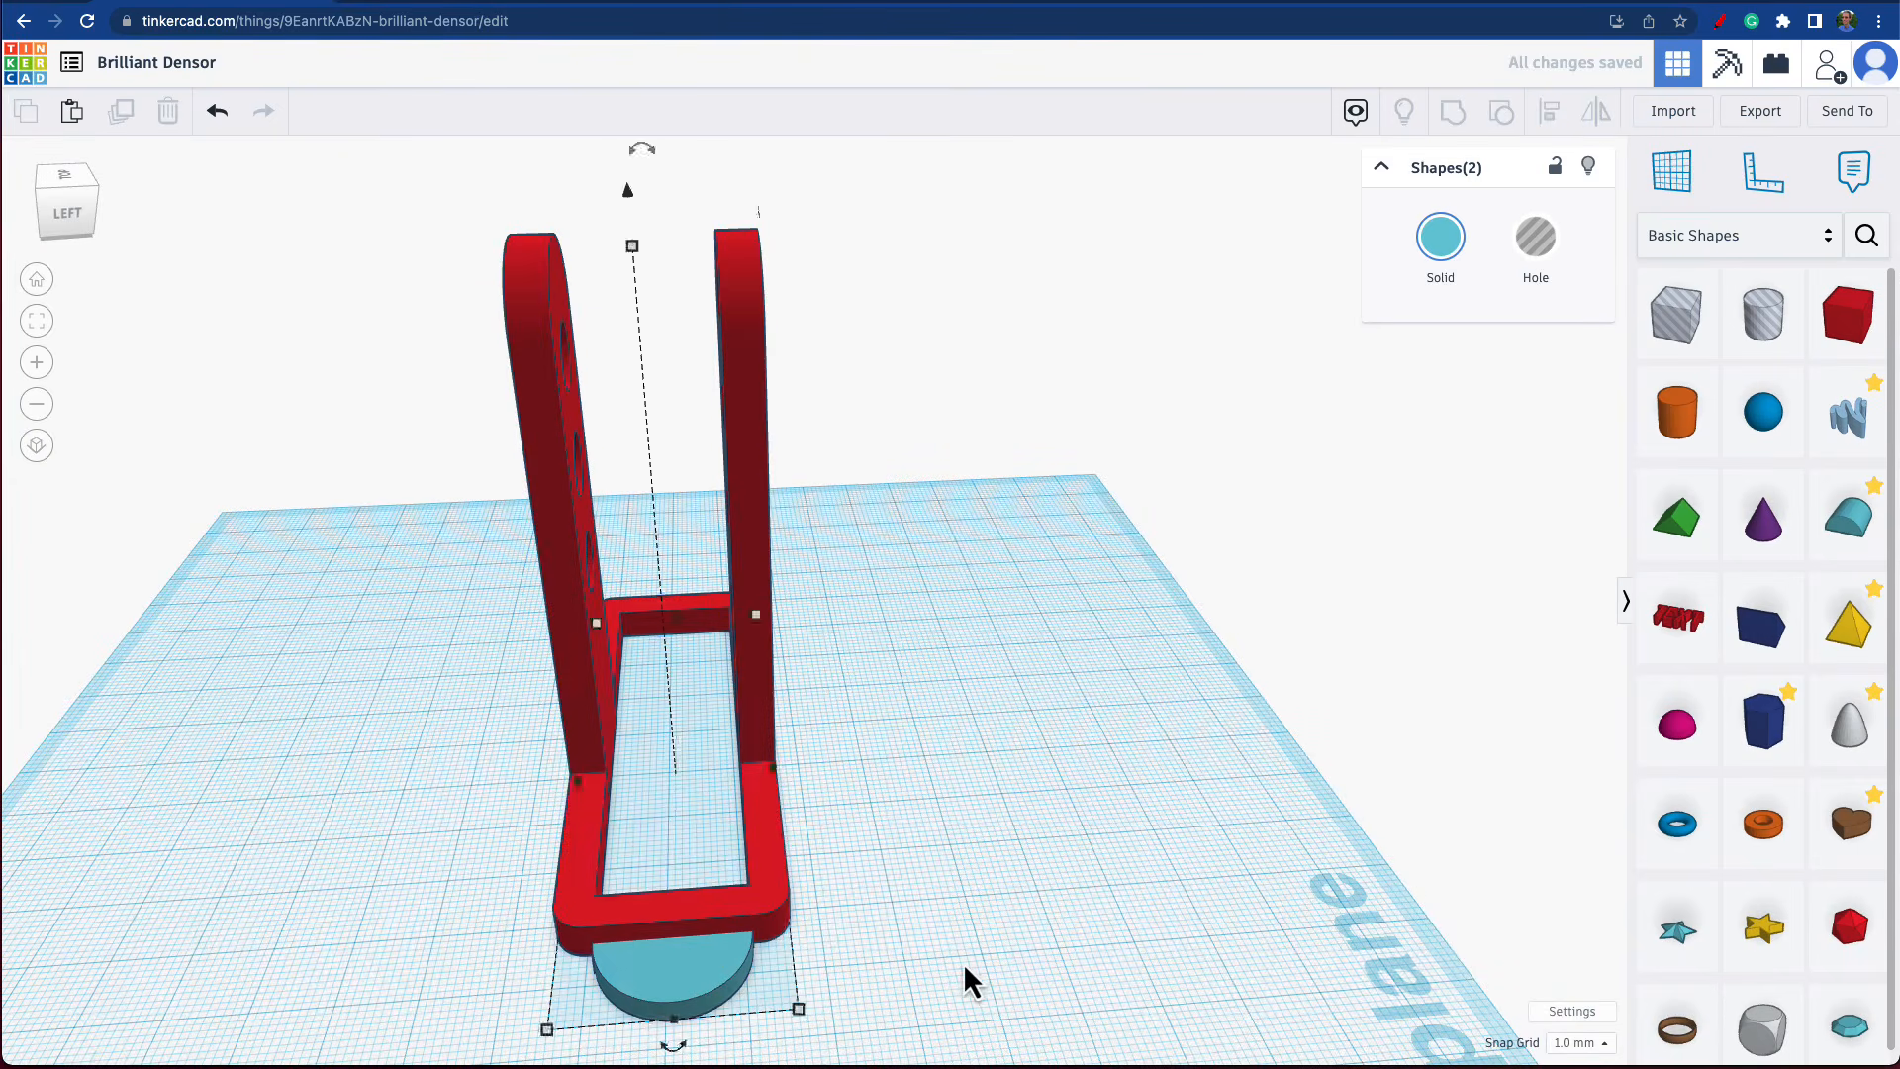
# Nudge the half-round piece two snap steps toward the frame so it overlaps the short end.
pyautogui.moveTo(947, 954); pyautogui.dragTo(1361, 881, button='right')
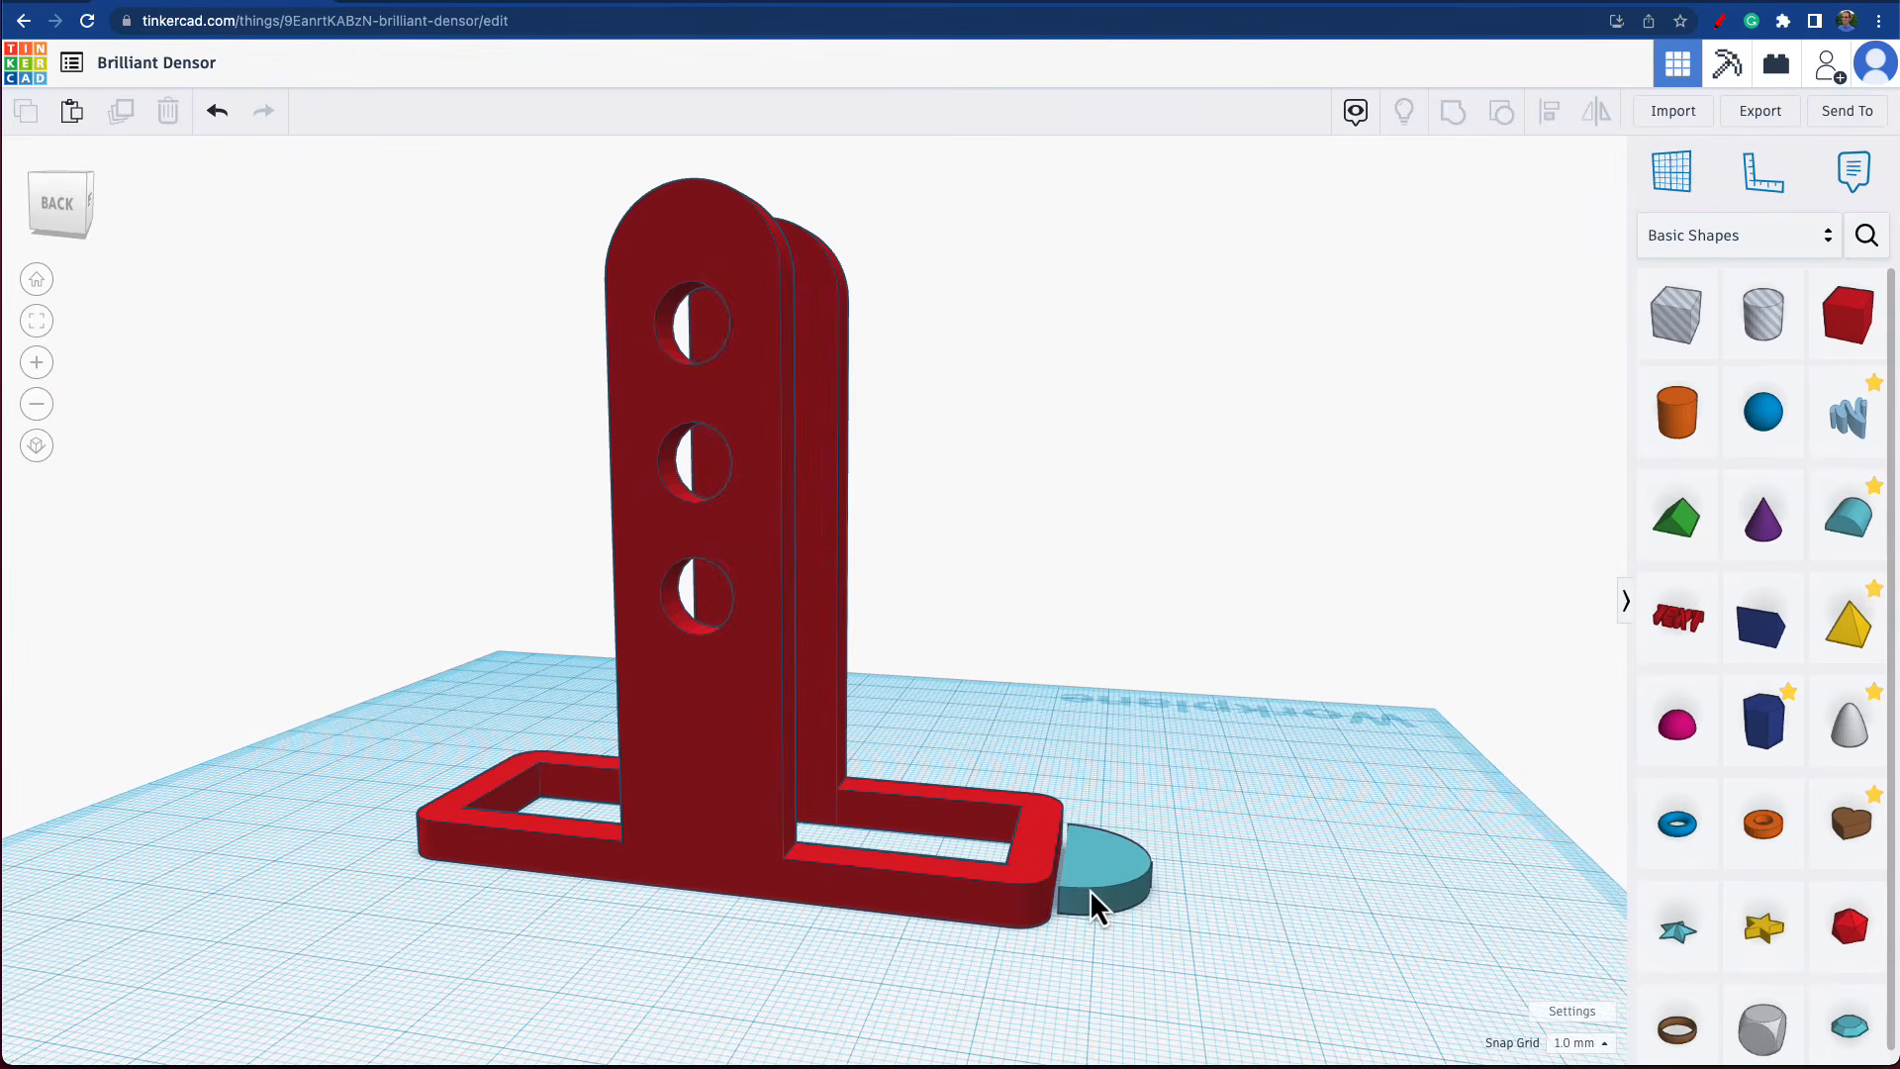
pyautogui.click(1090, 889)
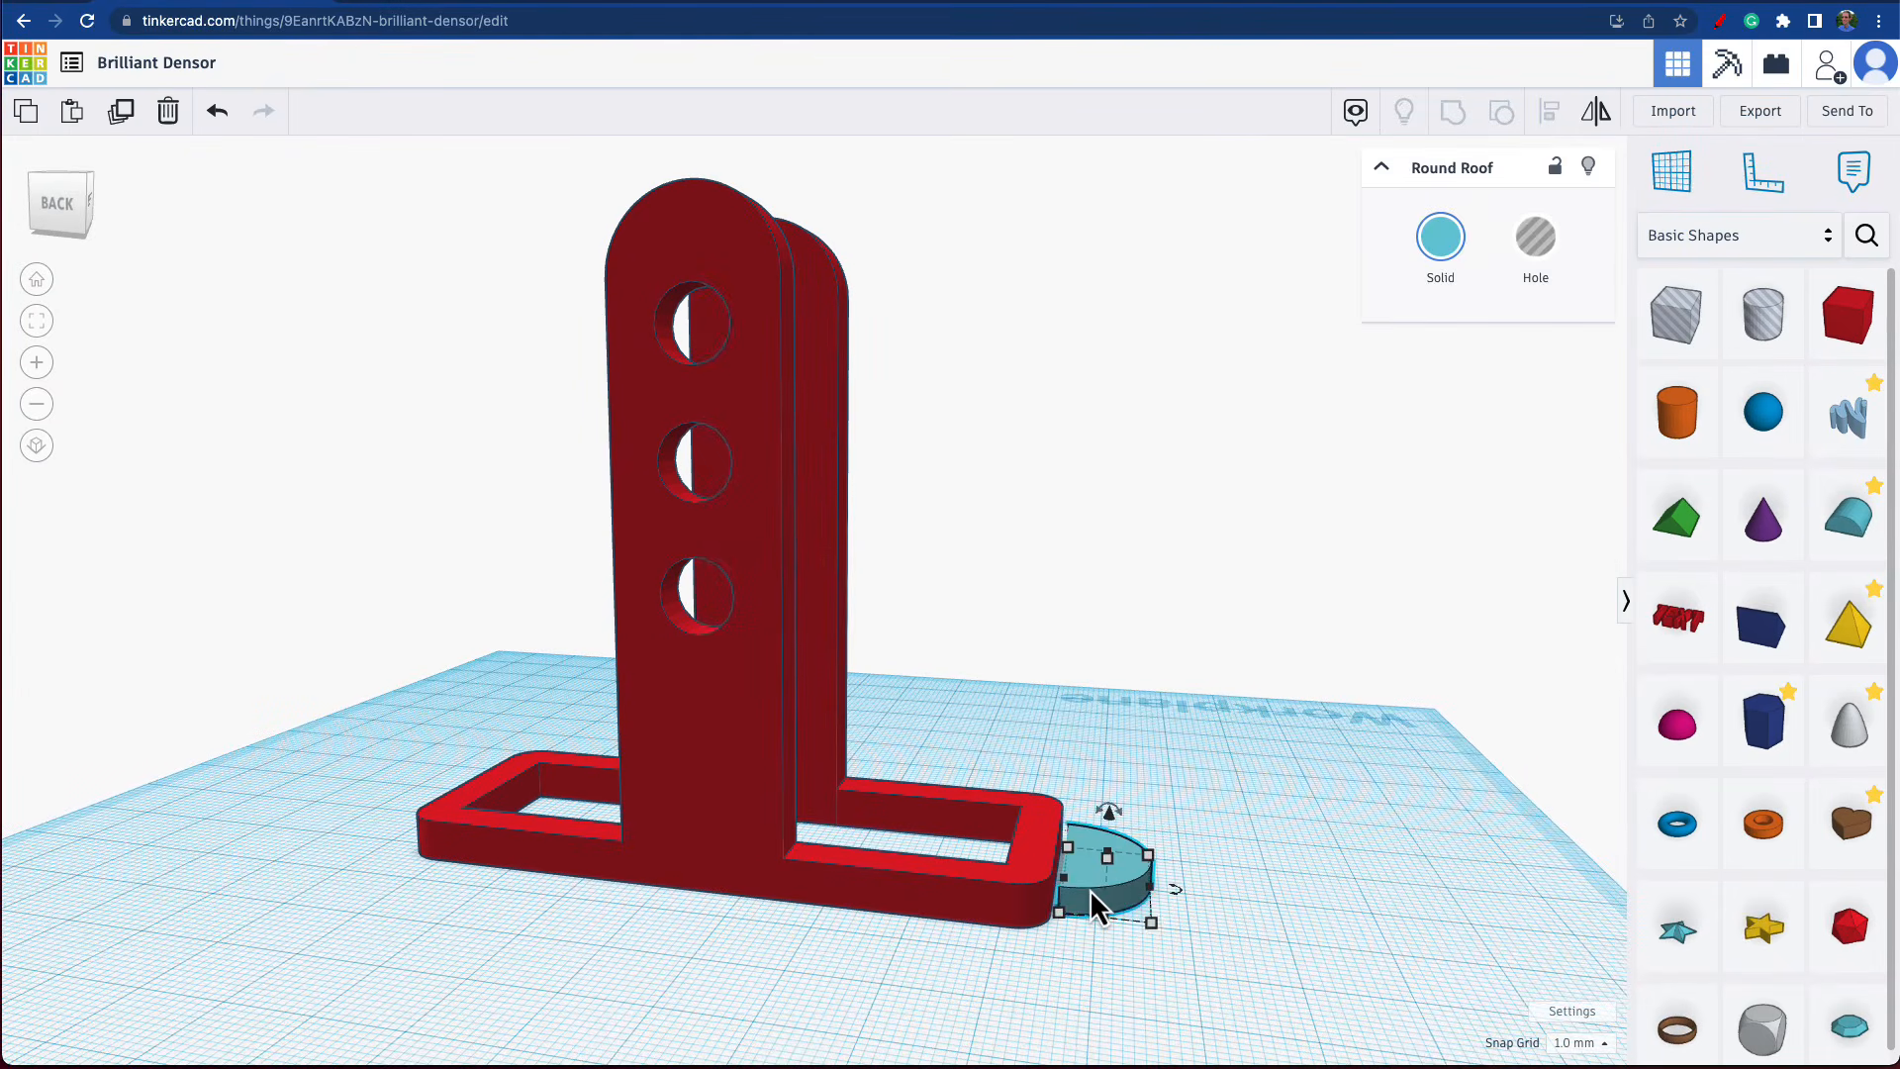
pyautogui.press('Left')
pyautogui.press('Left')
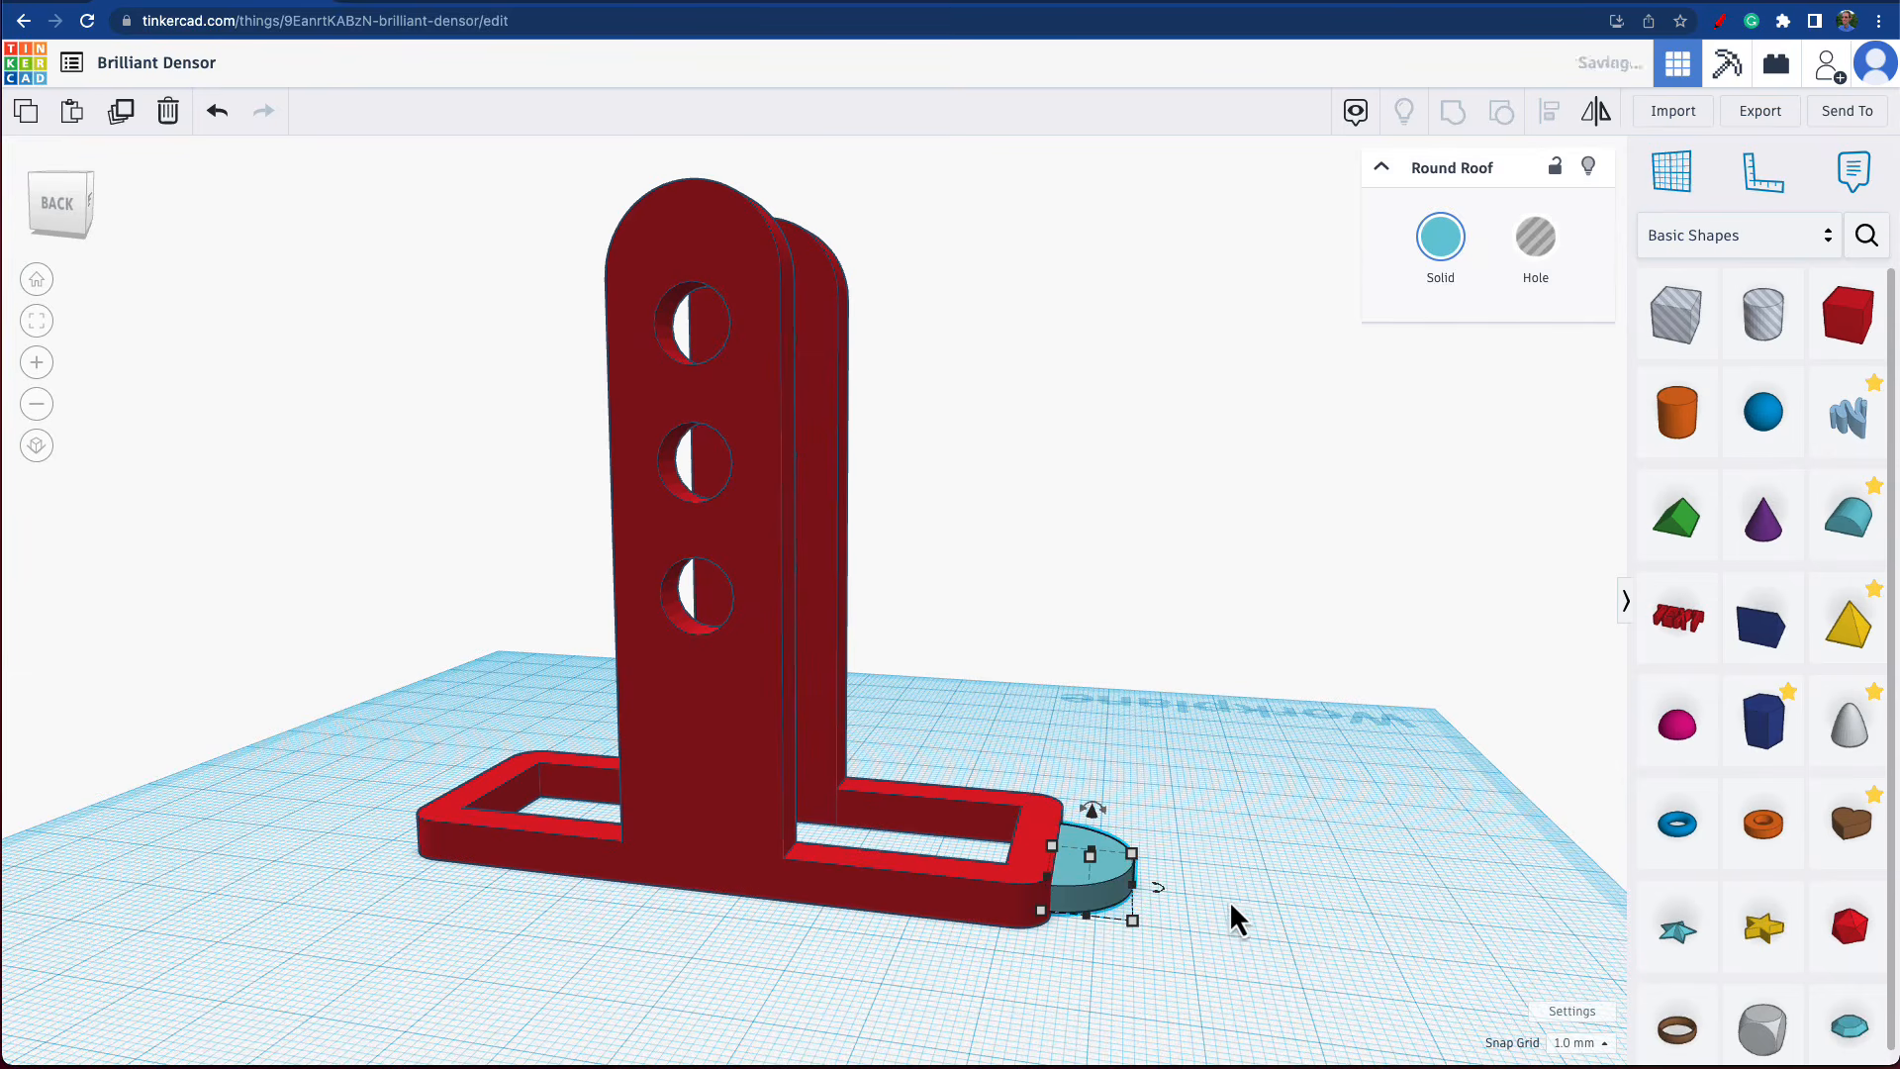
pyautogui.click(1230, 901)
# Set the half-round piece's length outward from the frame to 15 mm.
pyautogui.click(1101, 895)
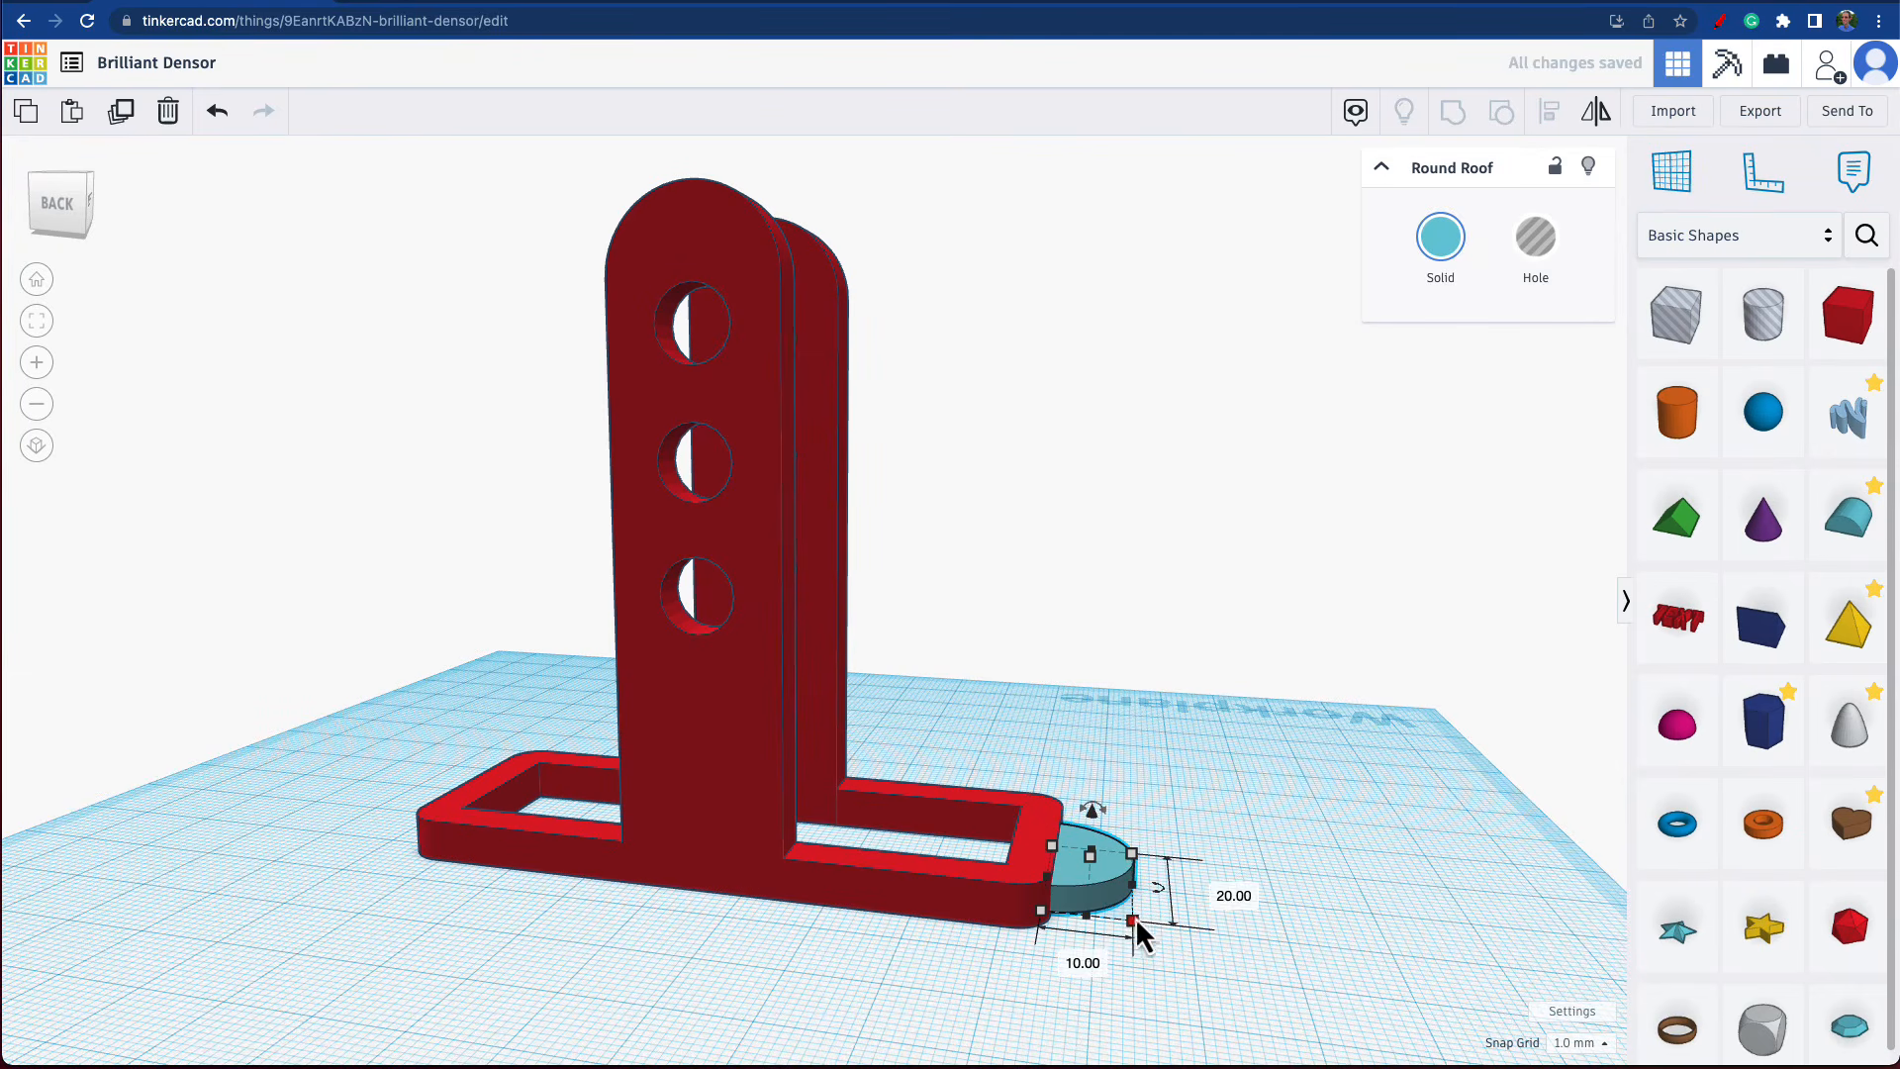
pyautogui.click(1089, 962)
pyautogui.write('15')
pyautogui.press('Return')
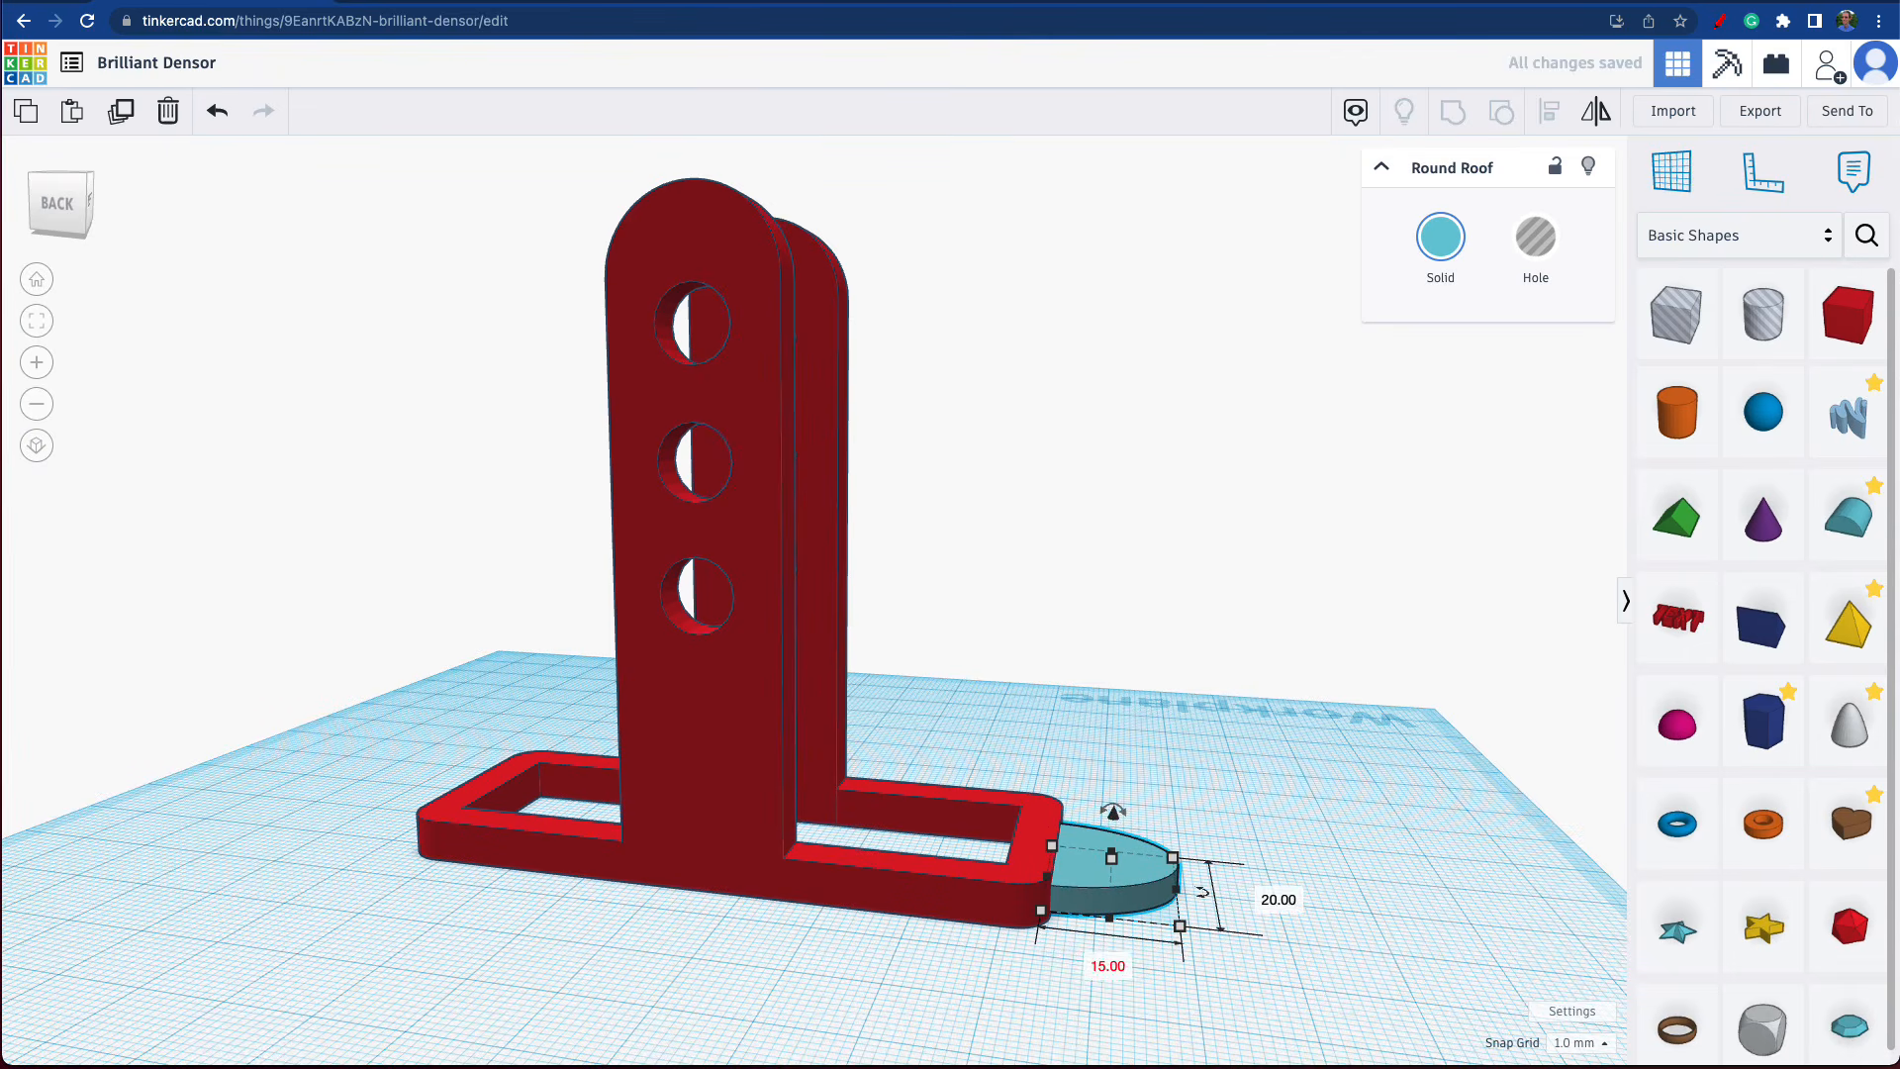
pyautogui.click(1310, 853)
# Group the frame with uprights and the half-round piece into a single shape.
pyautogui.moveTo(995, 777); pyautogui.dragTo(1192, 932)
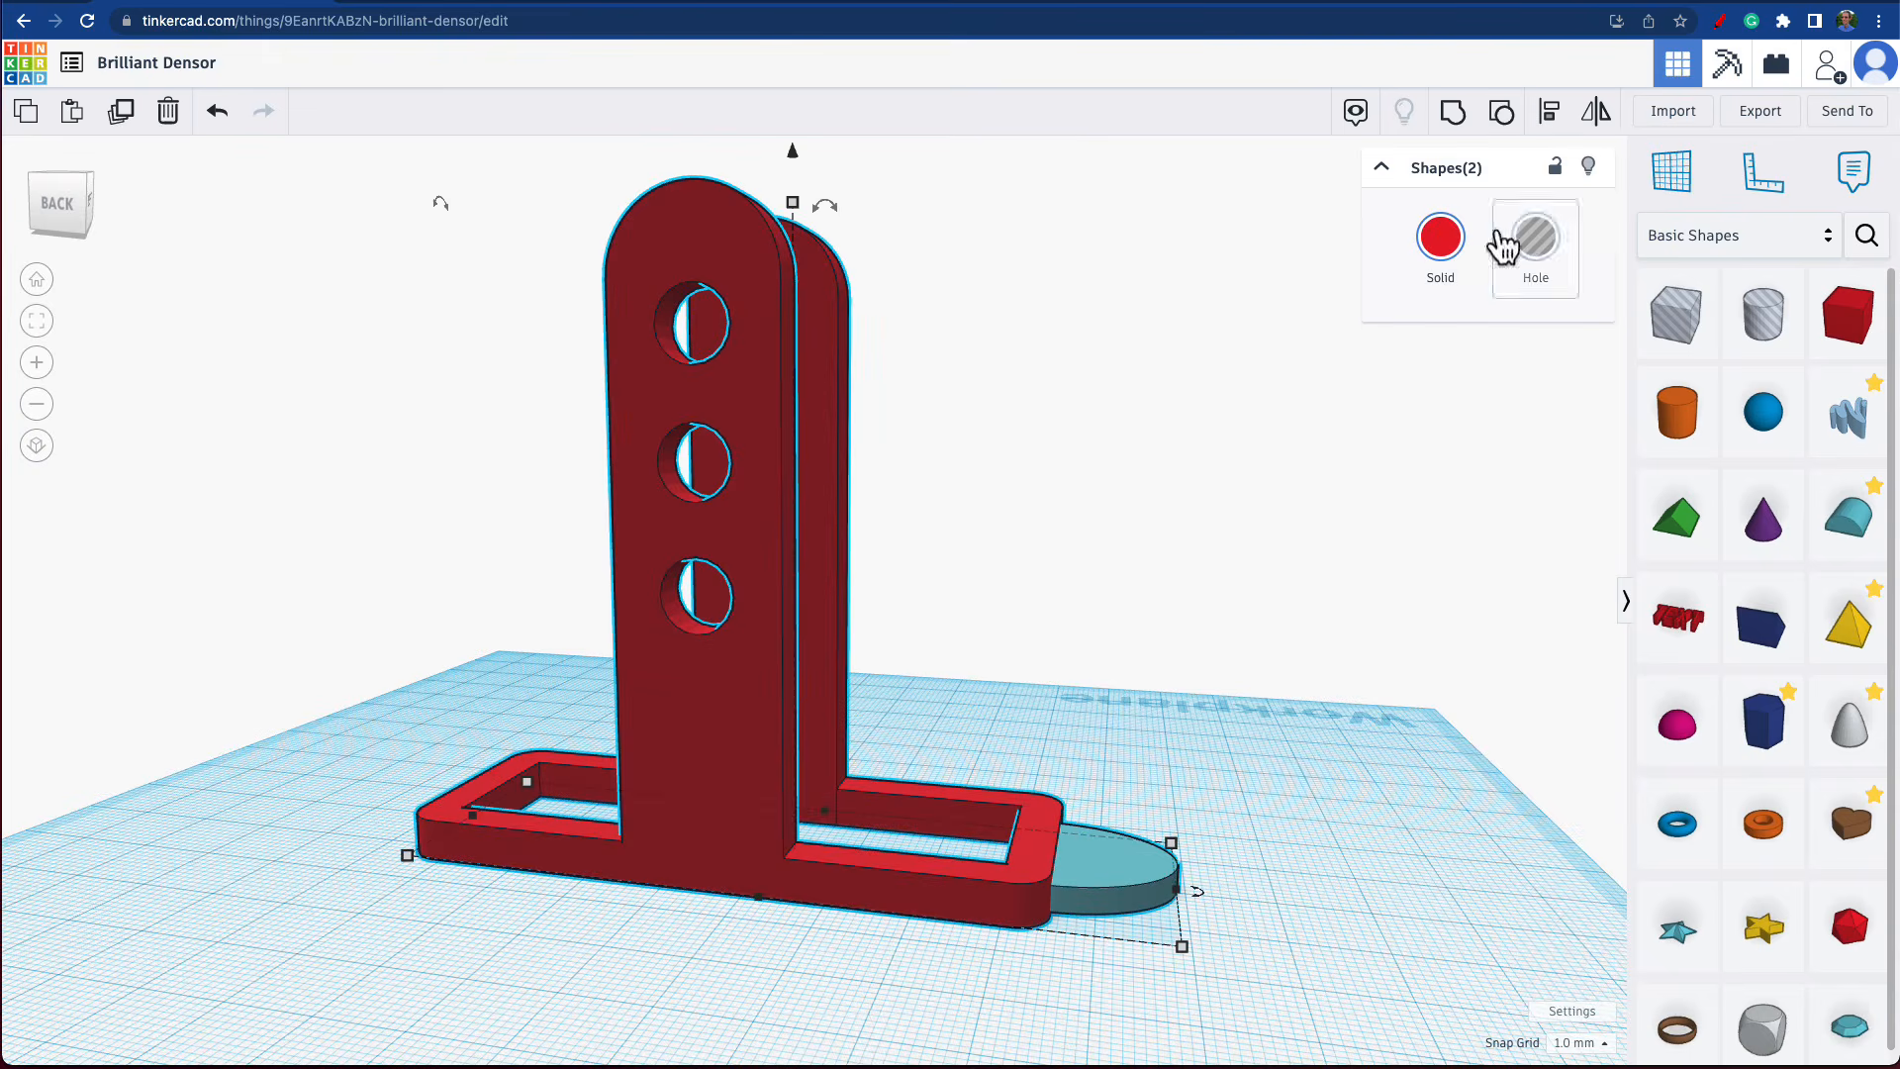
pyautogui.click(1444, 126)
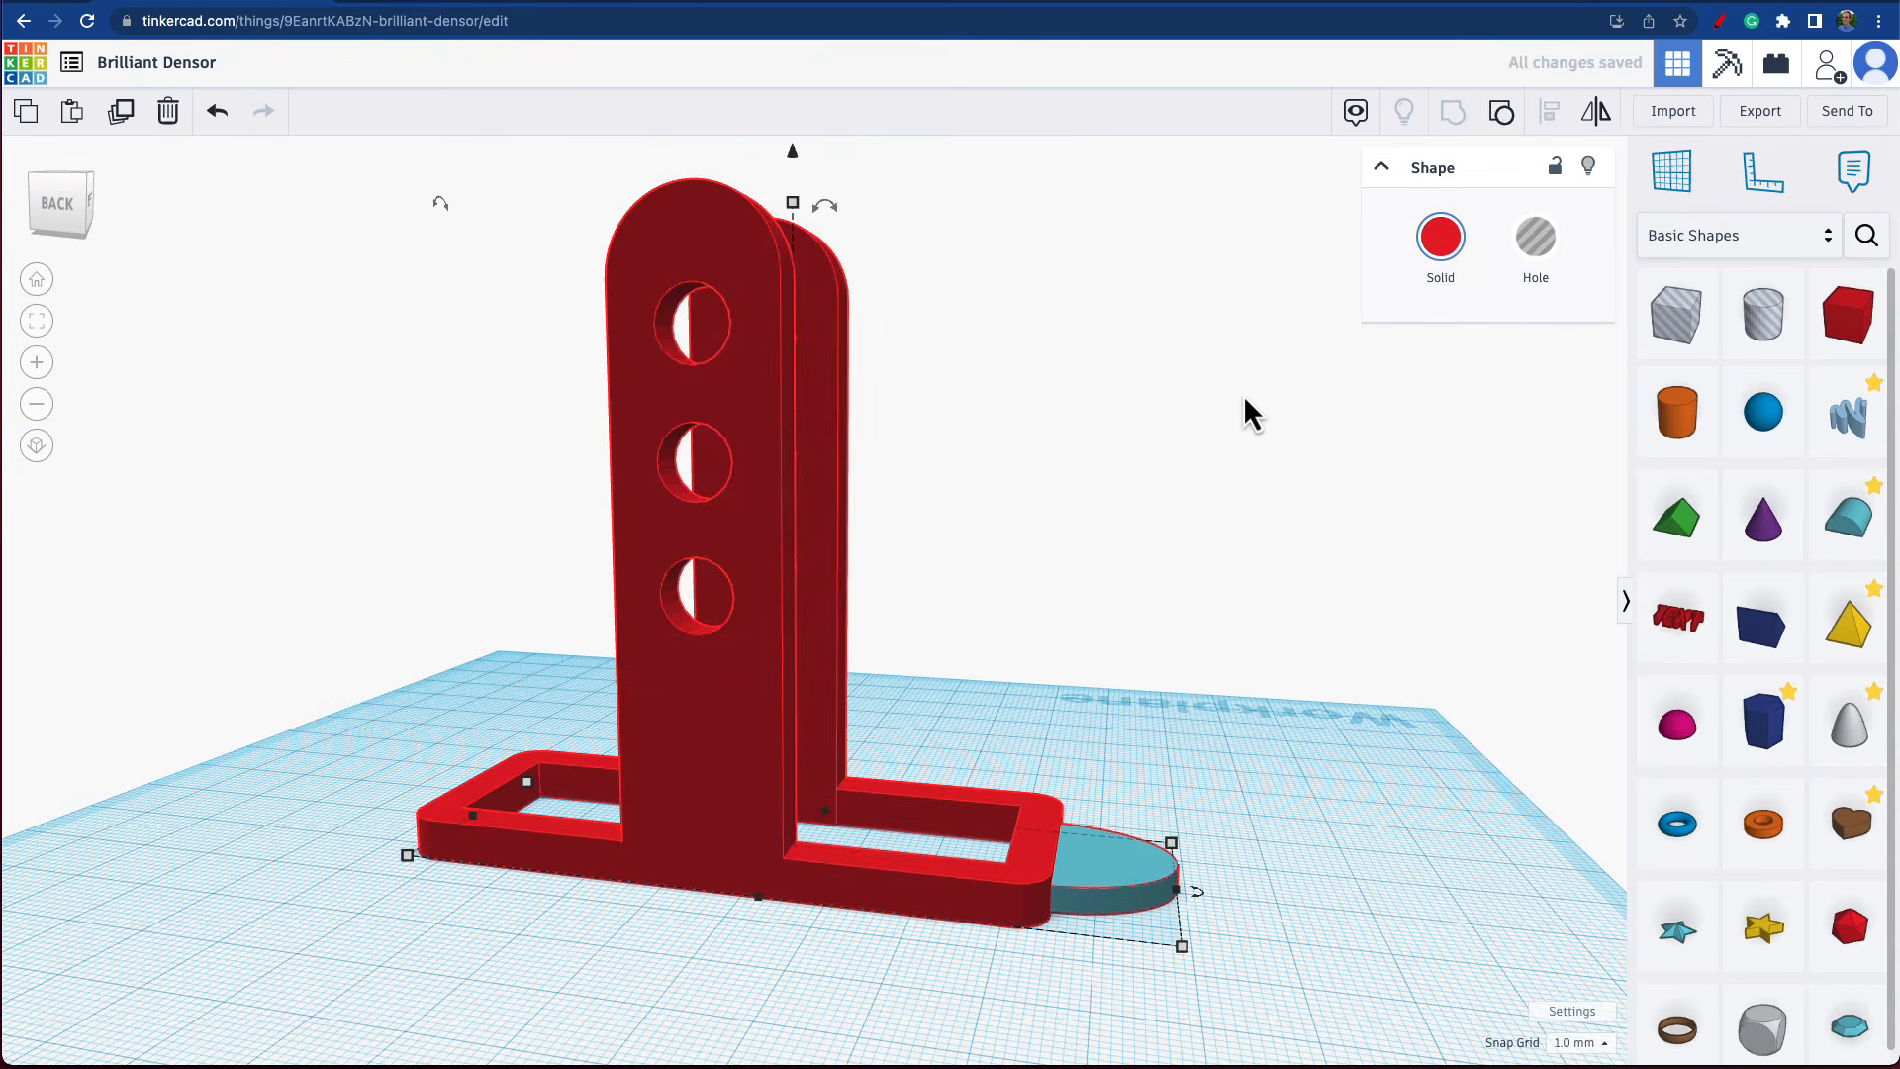
pyautogui.moveTo(1242, 394); pyautogui.dragTo(1078, 865, button='right')
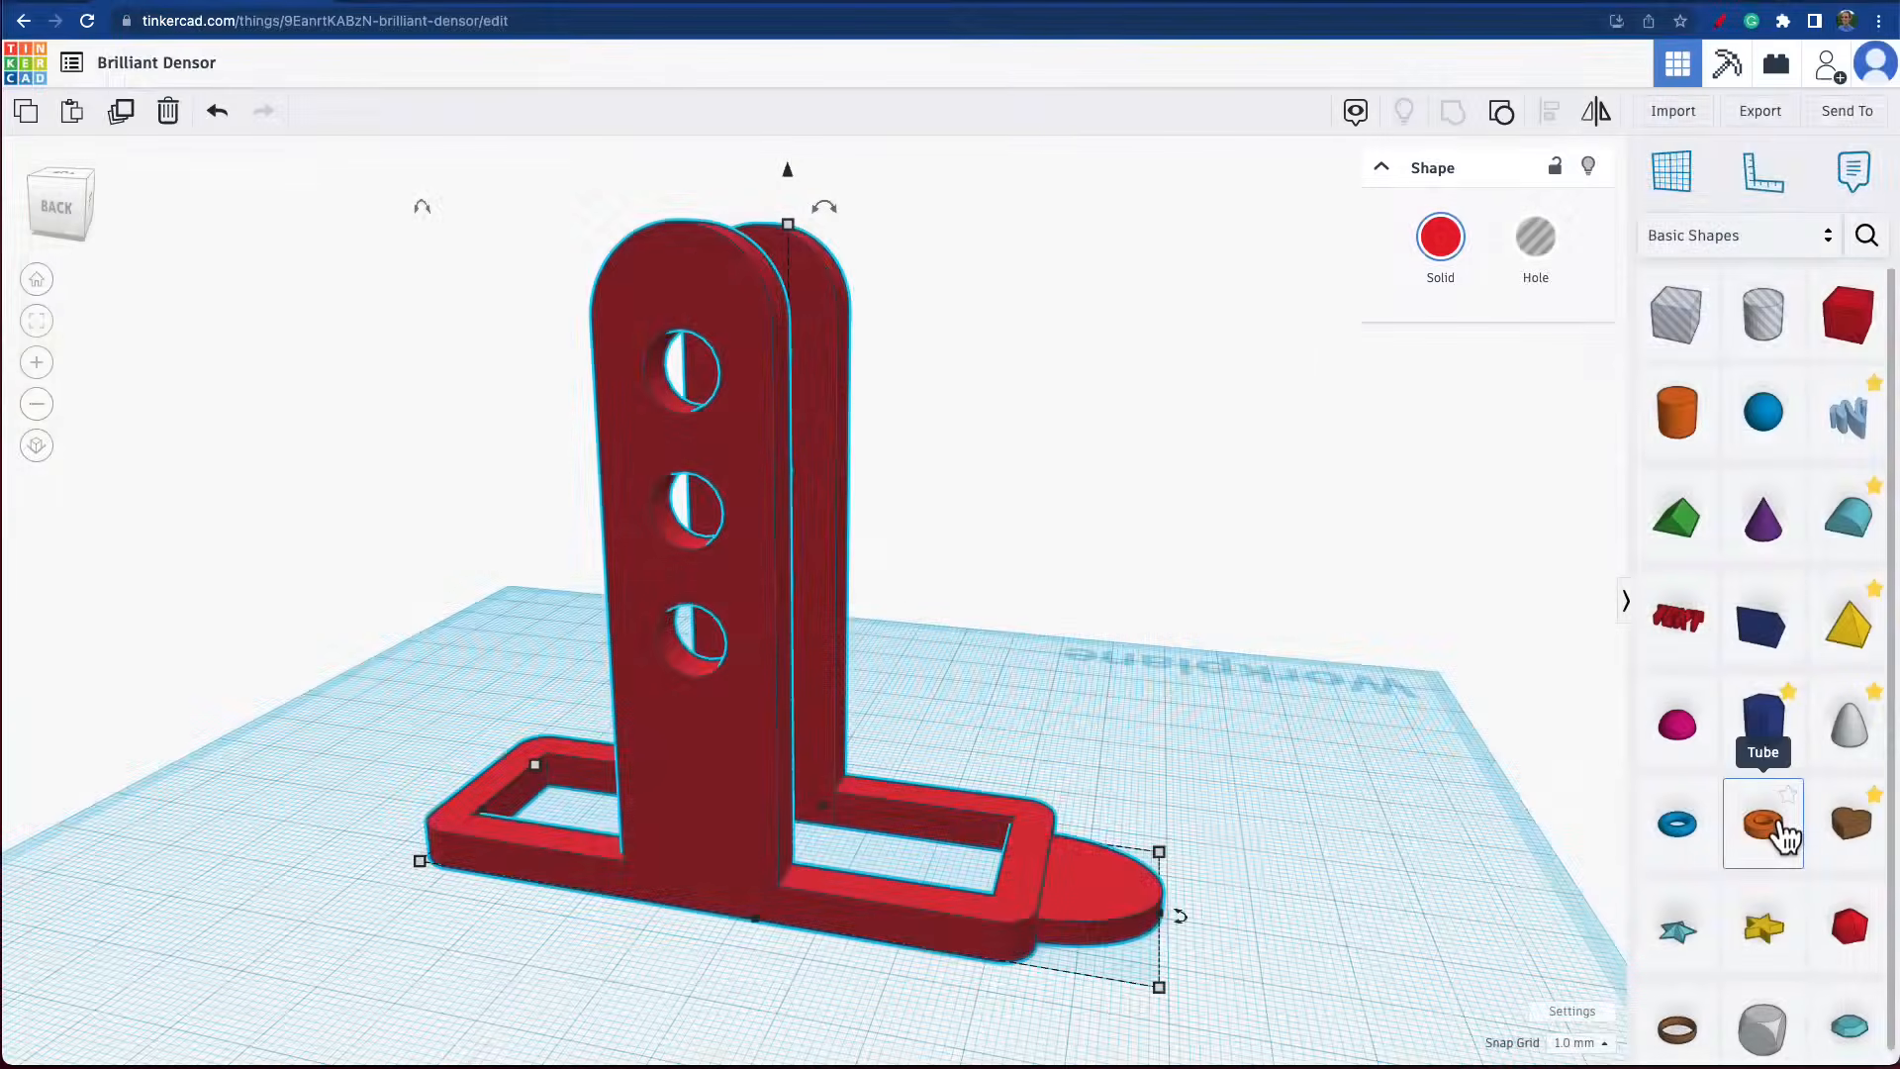
# Place a Tube on the workplane beyond the half-round end and set its wall thickness to 3.3.
pyautogui.moveTo(1782, 836); pyautogui.dragTo(1344, 825)
pyautogui.moveTo(1128, 817); pyautogui.dragTo(1133, 820)
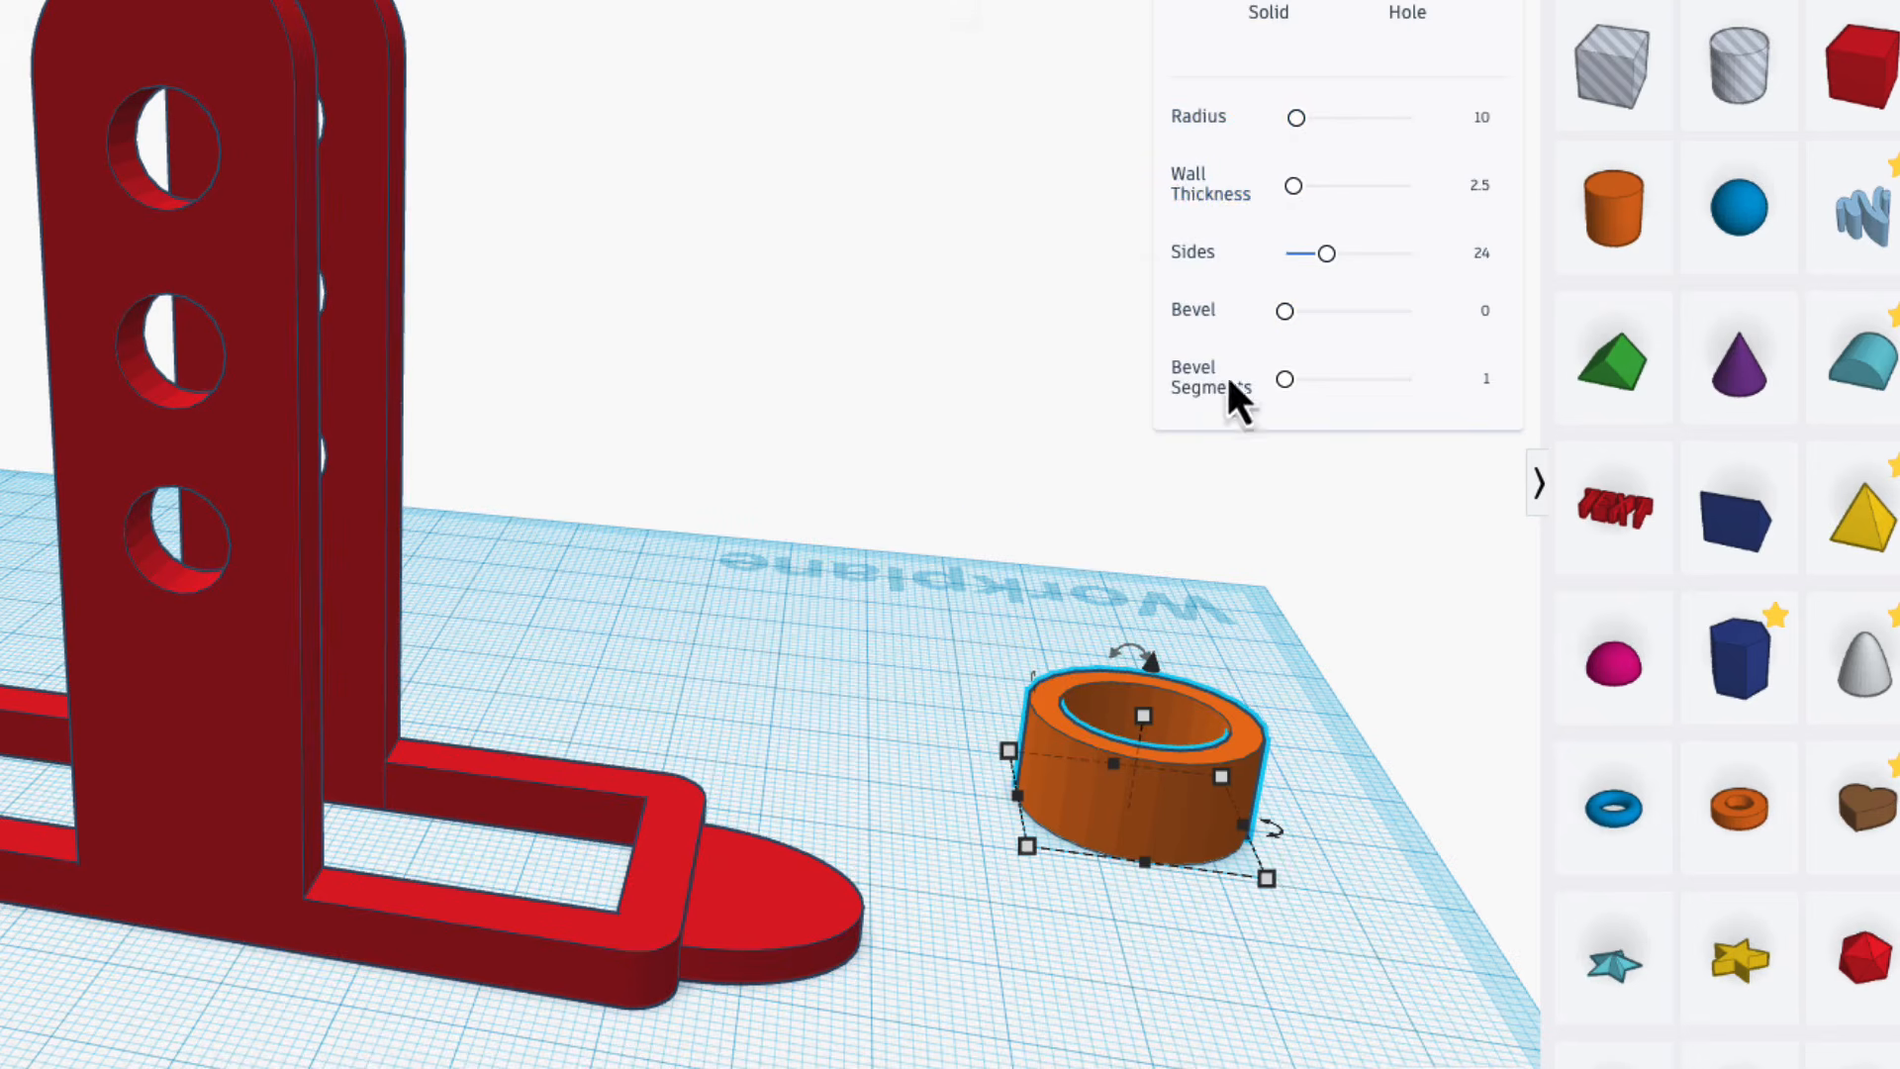
pyautogui.moveTo(1230, 495); pyautogui.dragTo(1124, 813, button='right')
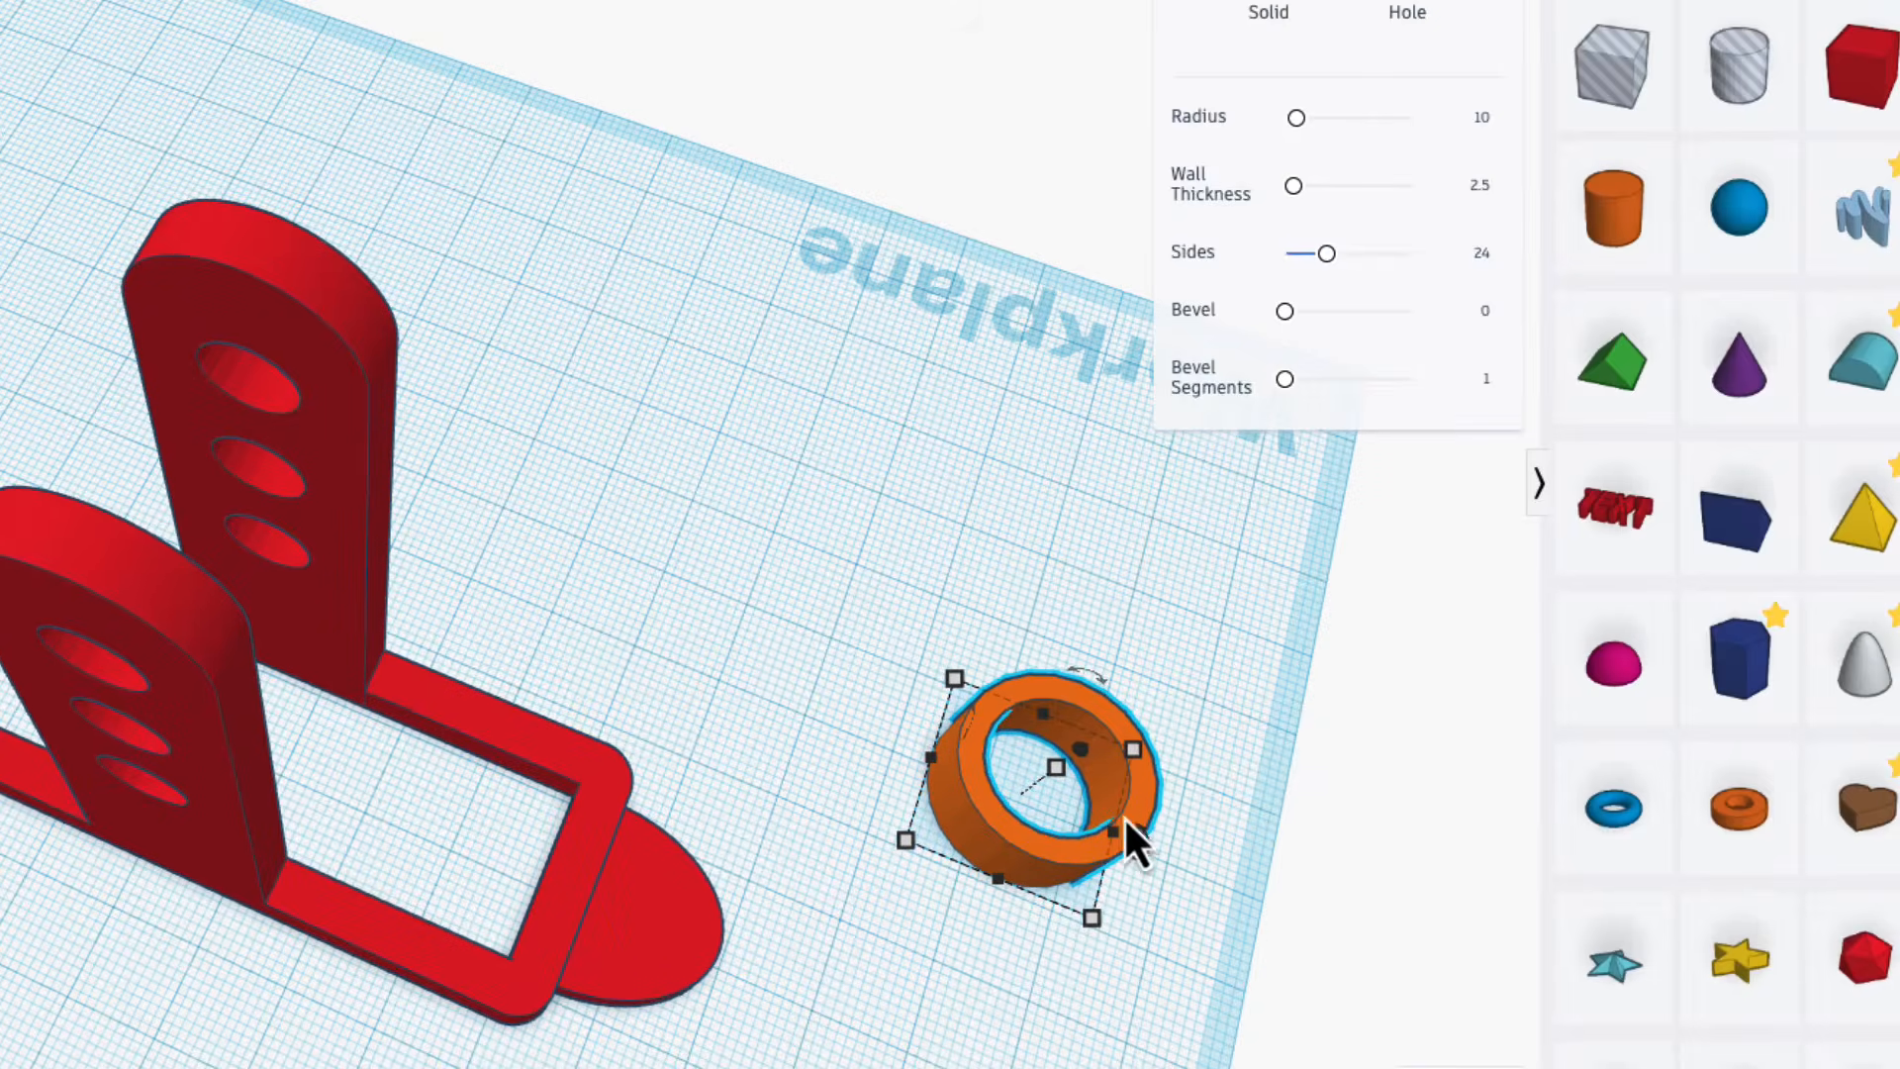
pyautogui.click(1484, 187)
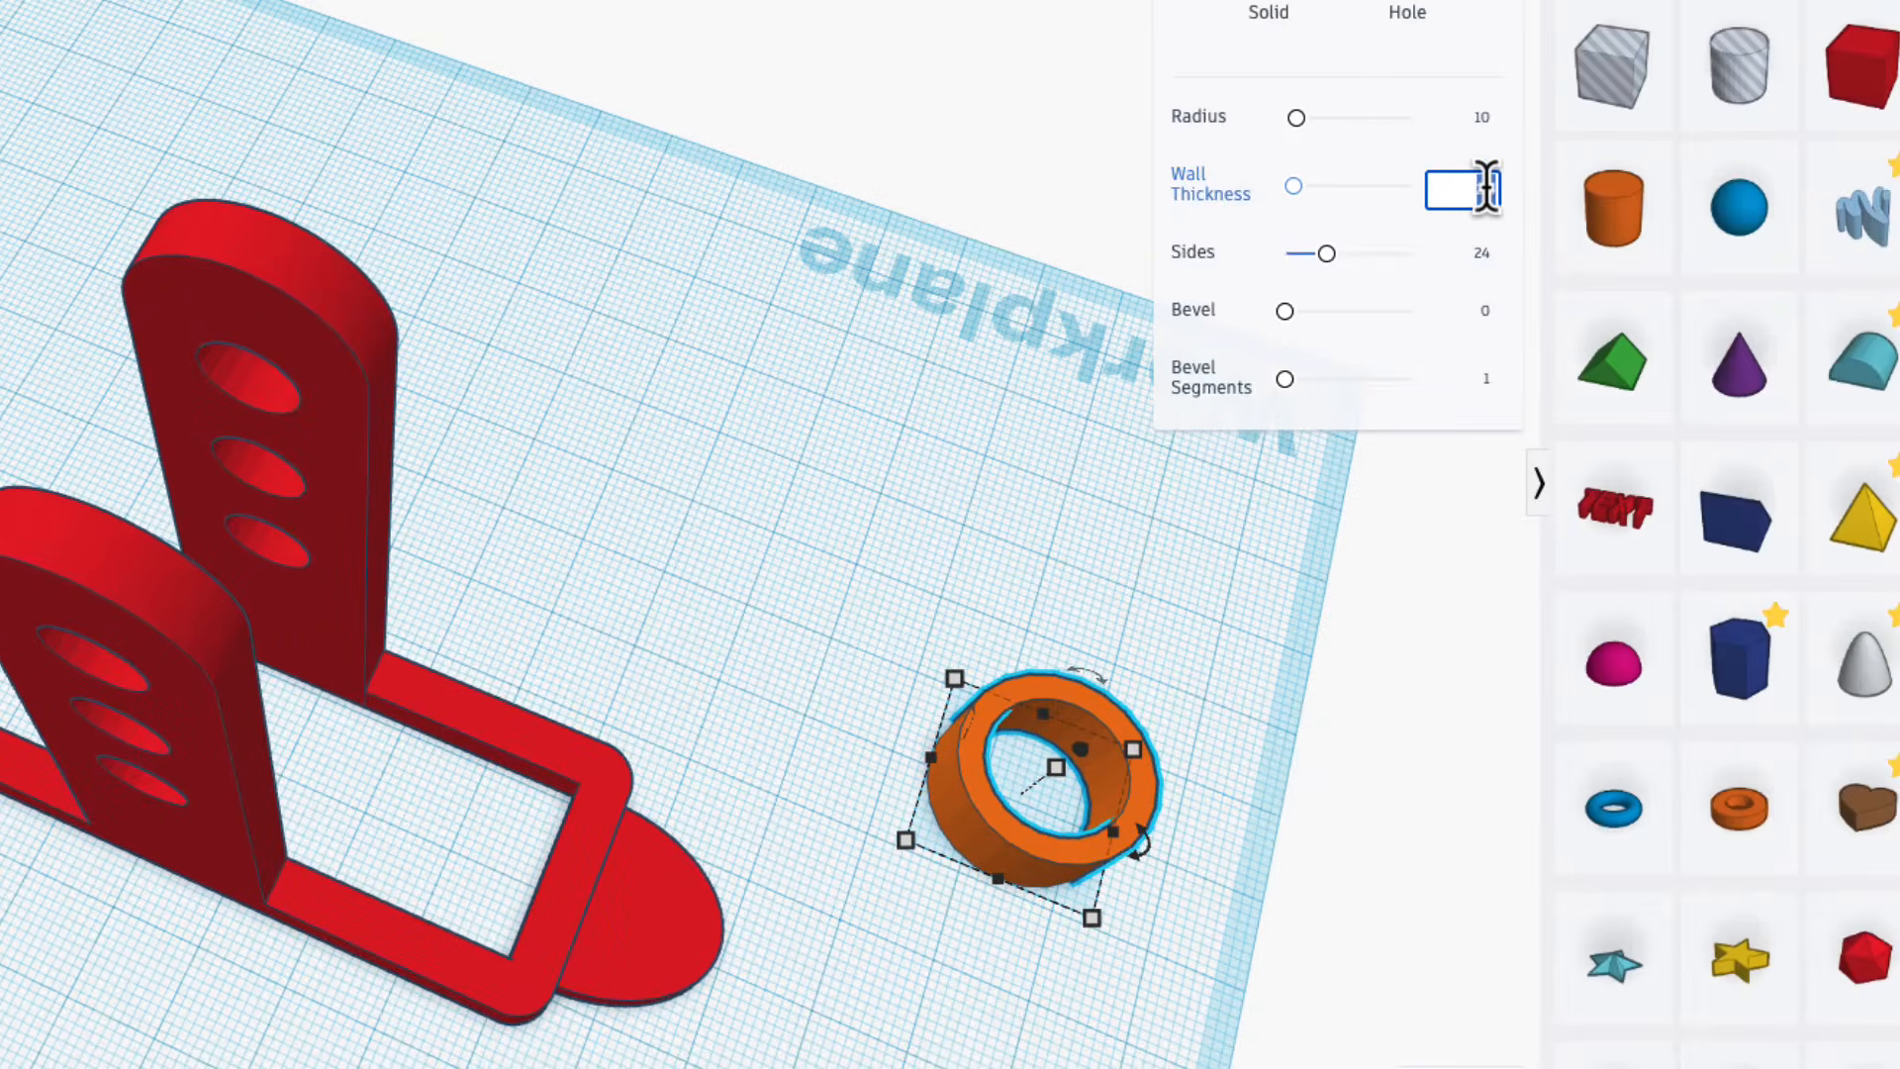
pyautogui.write('3.3')
pyautogui.press('Return')
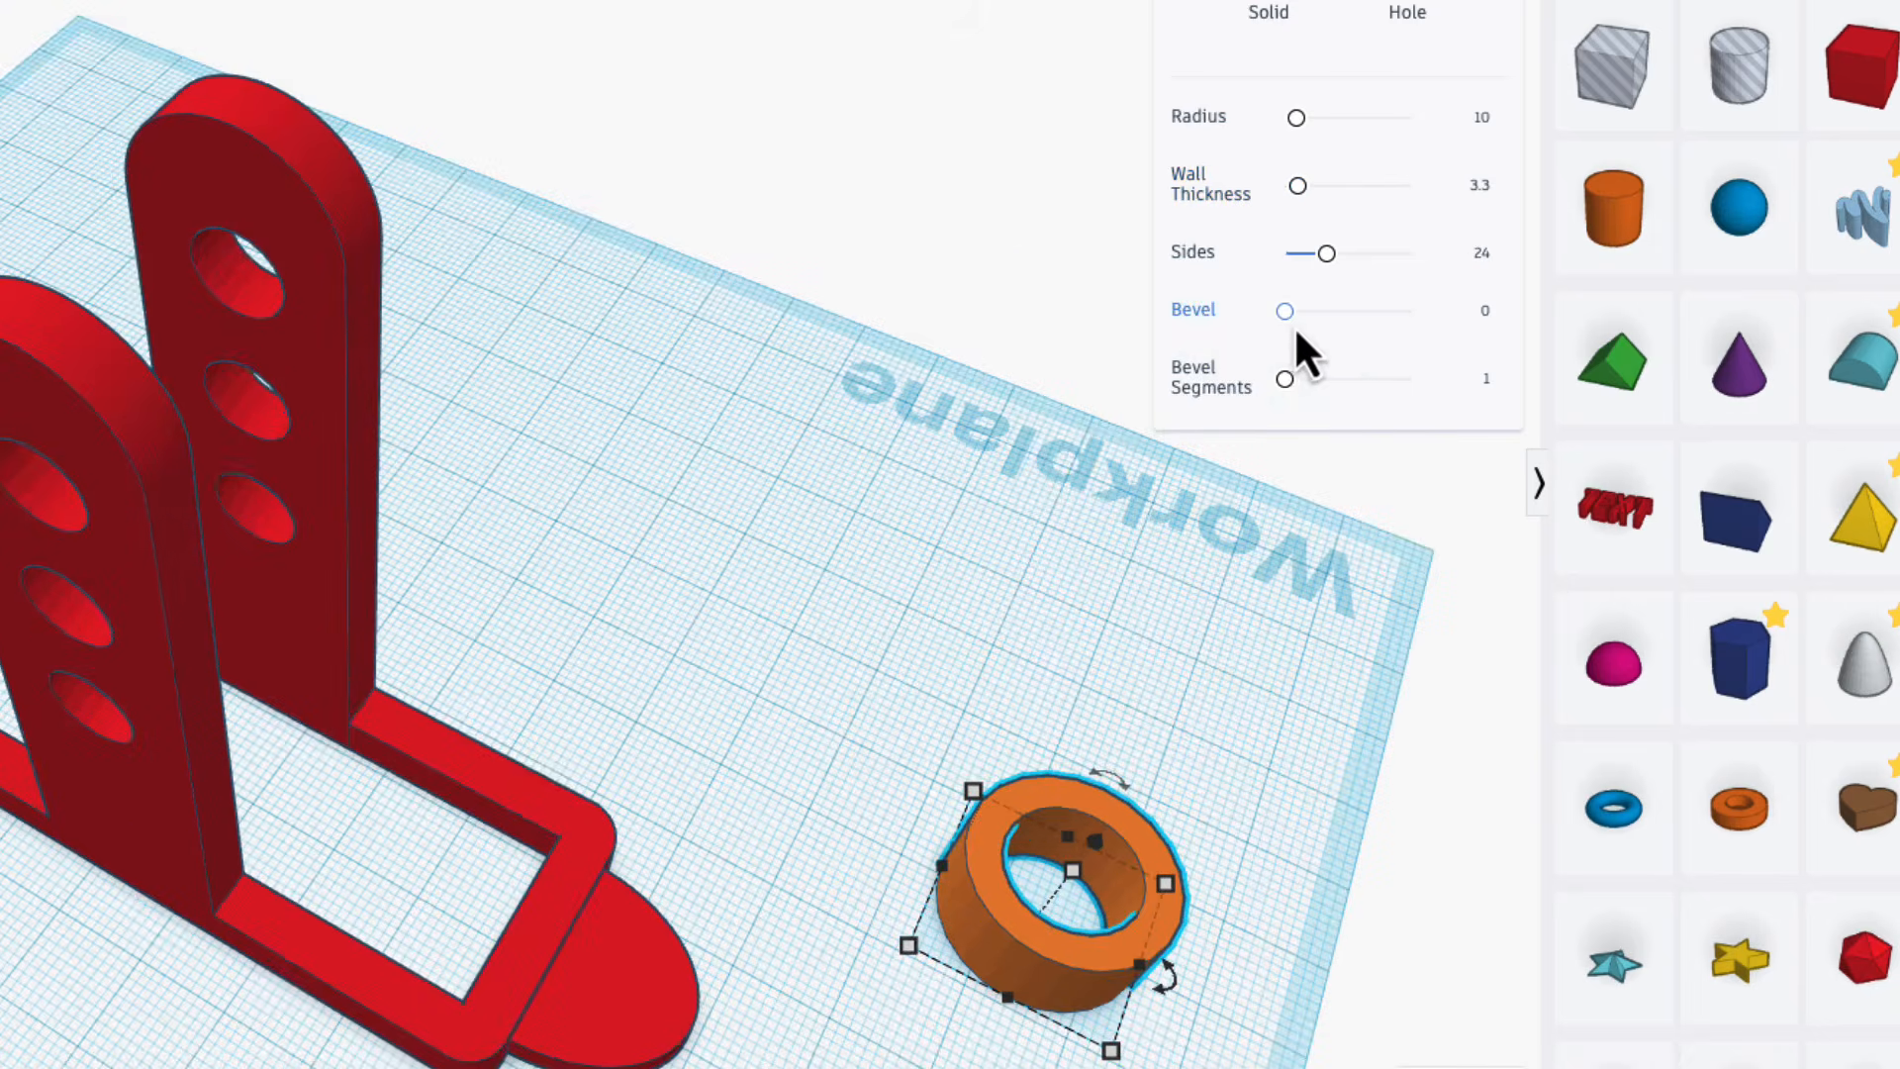
# Give the tube a bevel of about 1.695 and set its height to 3.3 mm.
pyautogui.moveTo(1286, 312); pyautogui.dragTo(1326, 312)
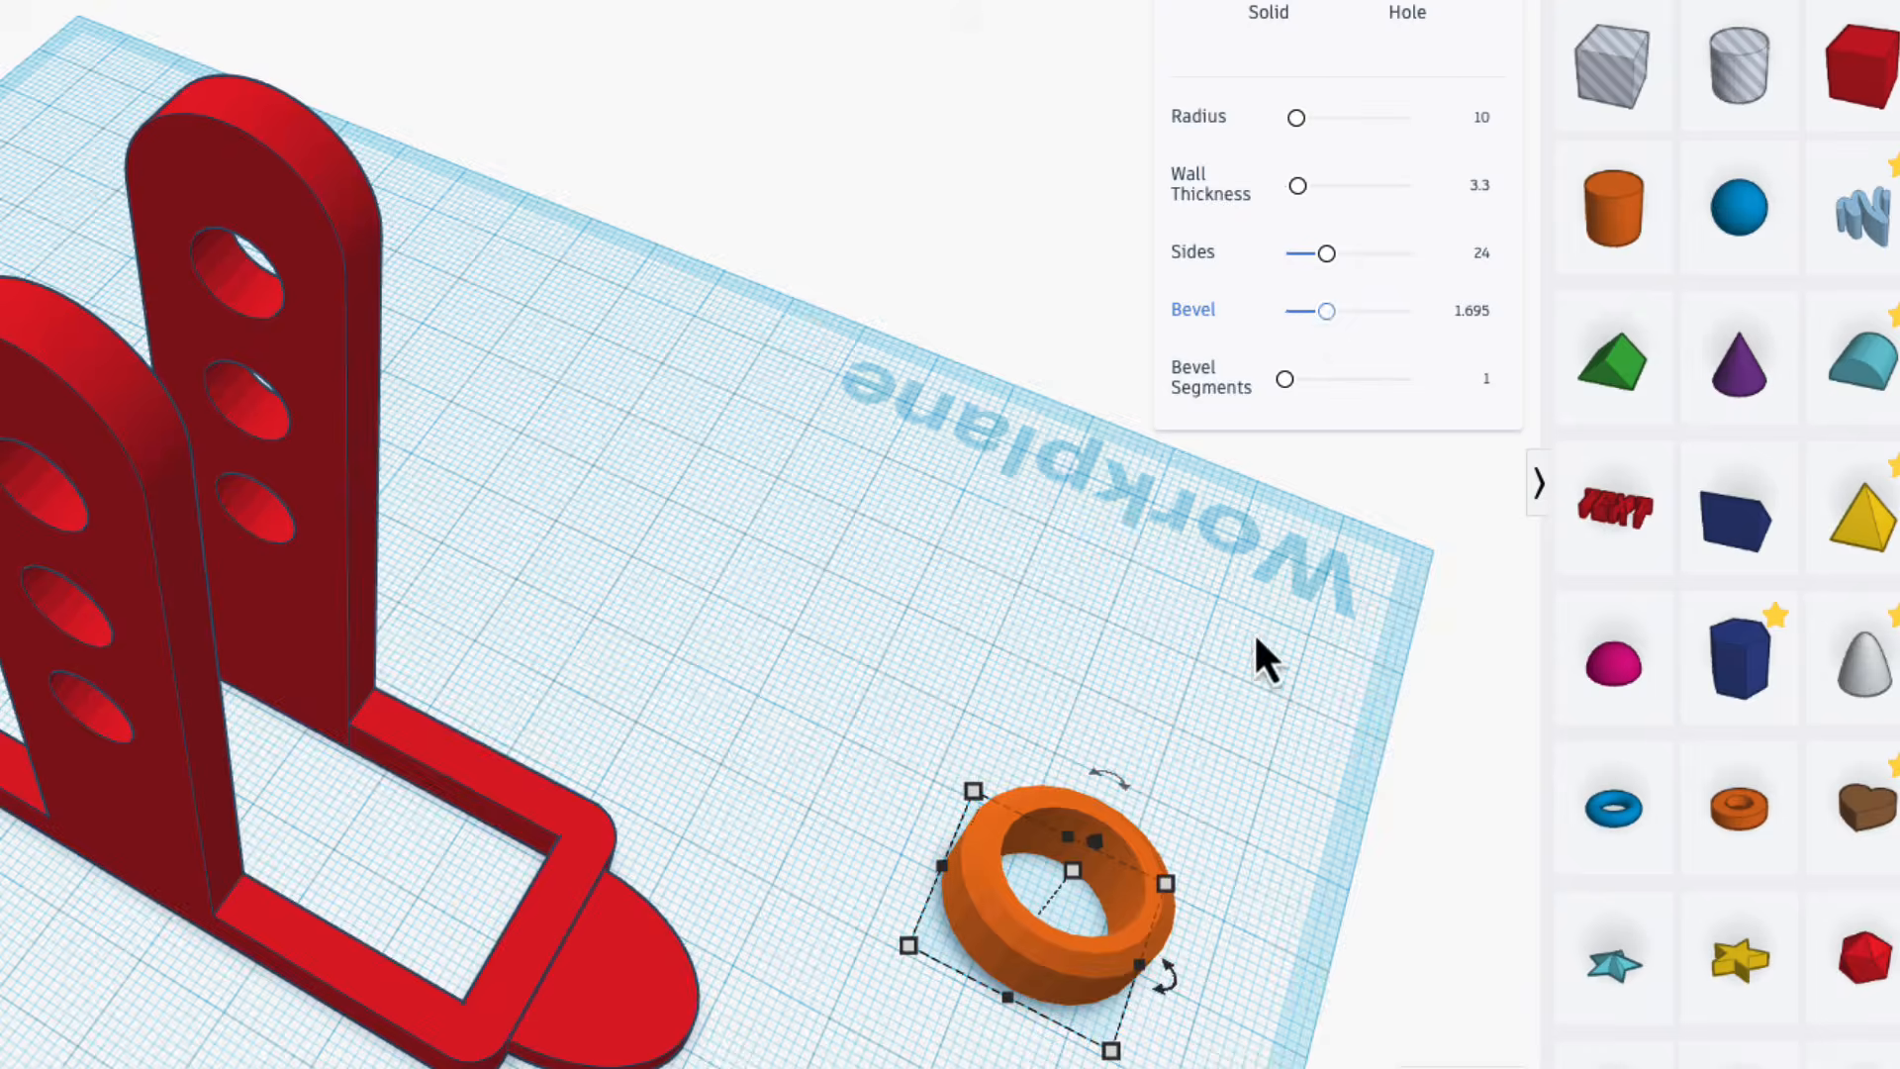
pyautogui.scroll(1, 1143, 976)
pyautogui.scroll(3, 1133, 990)
pyautogui.moveTo(1148, 994); pyautogui.dragTo(980, 812, button='right')
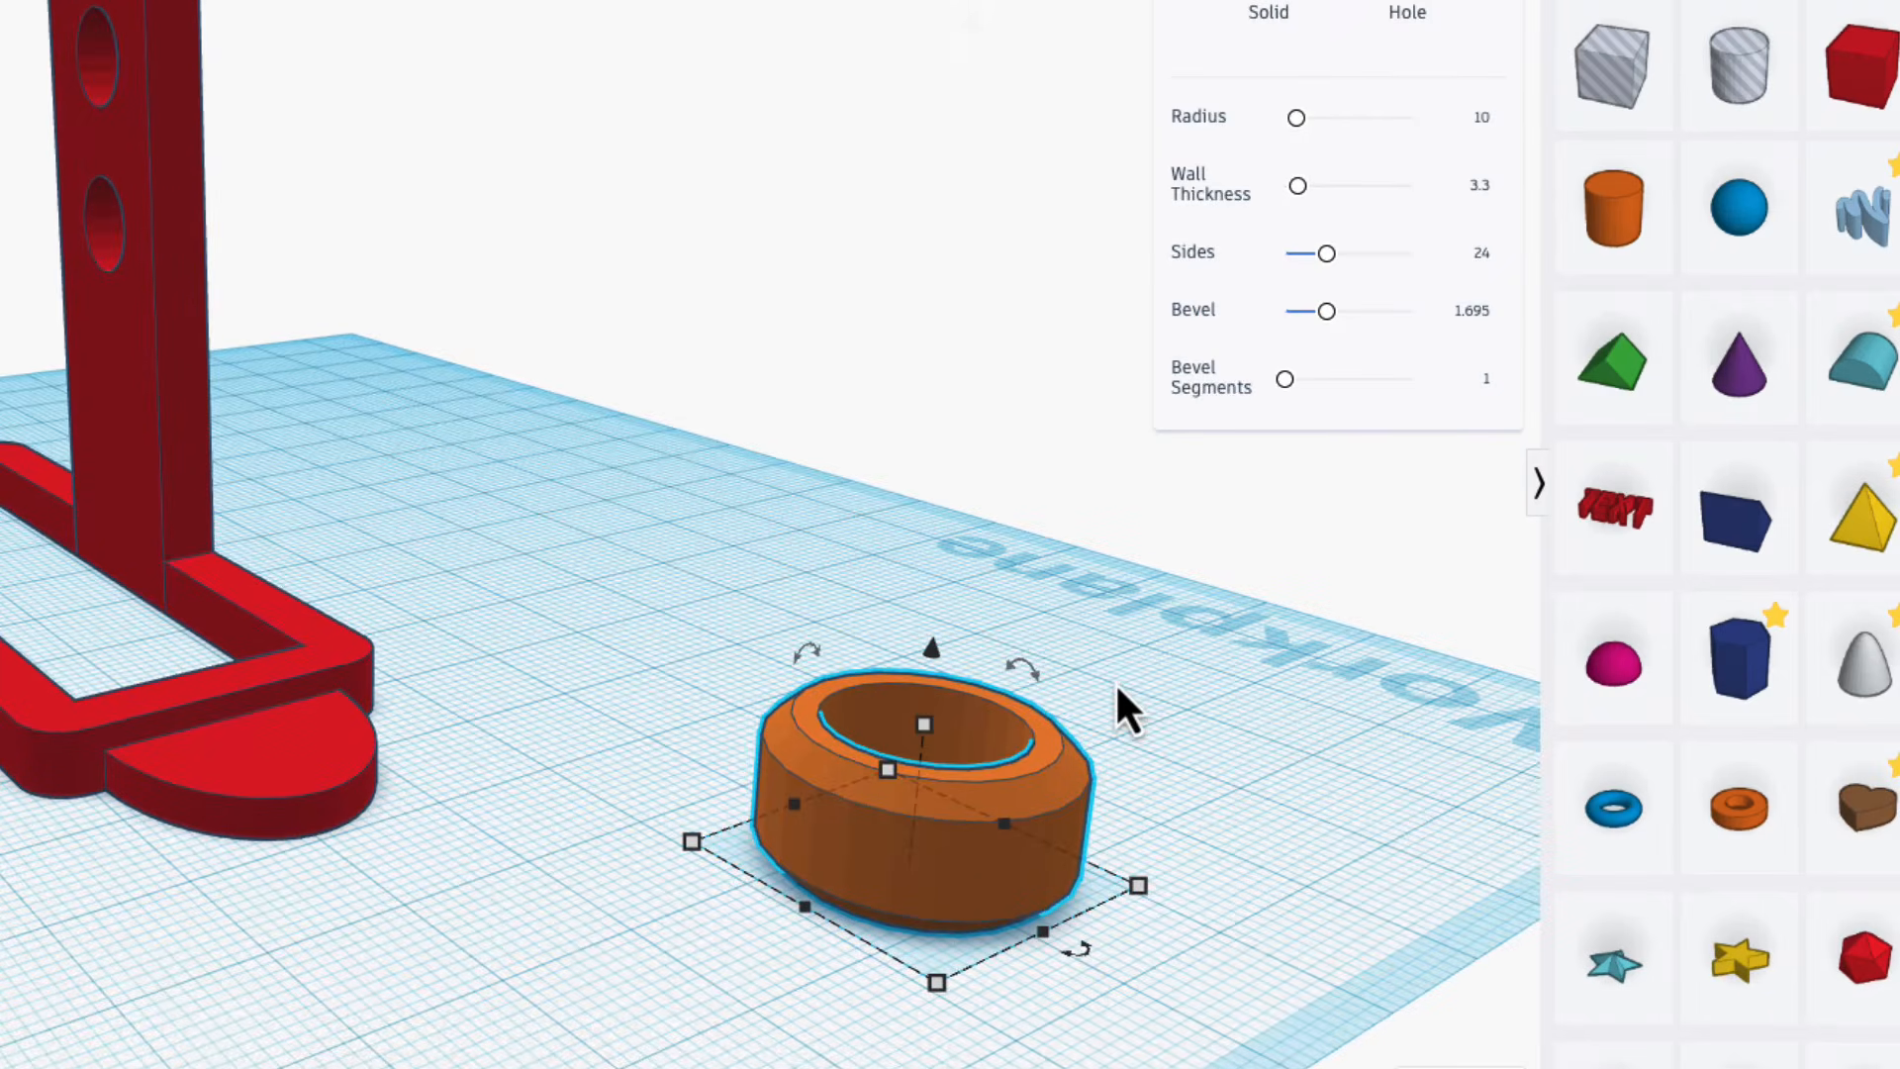
pyautogui.moveTo(934, 728)
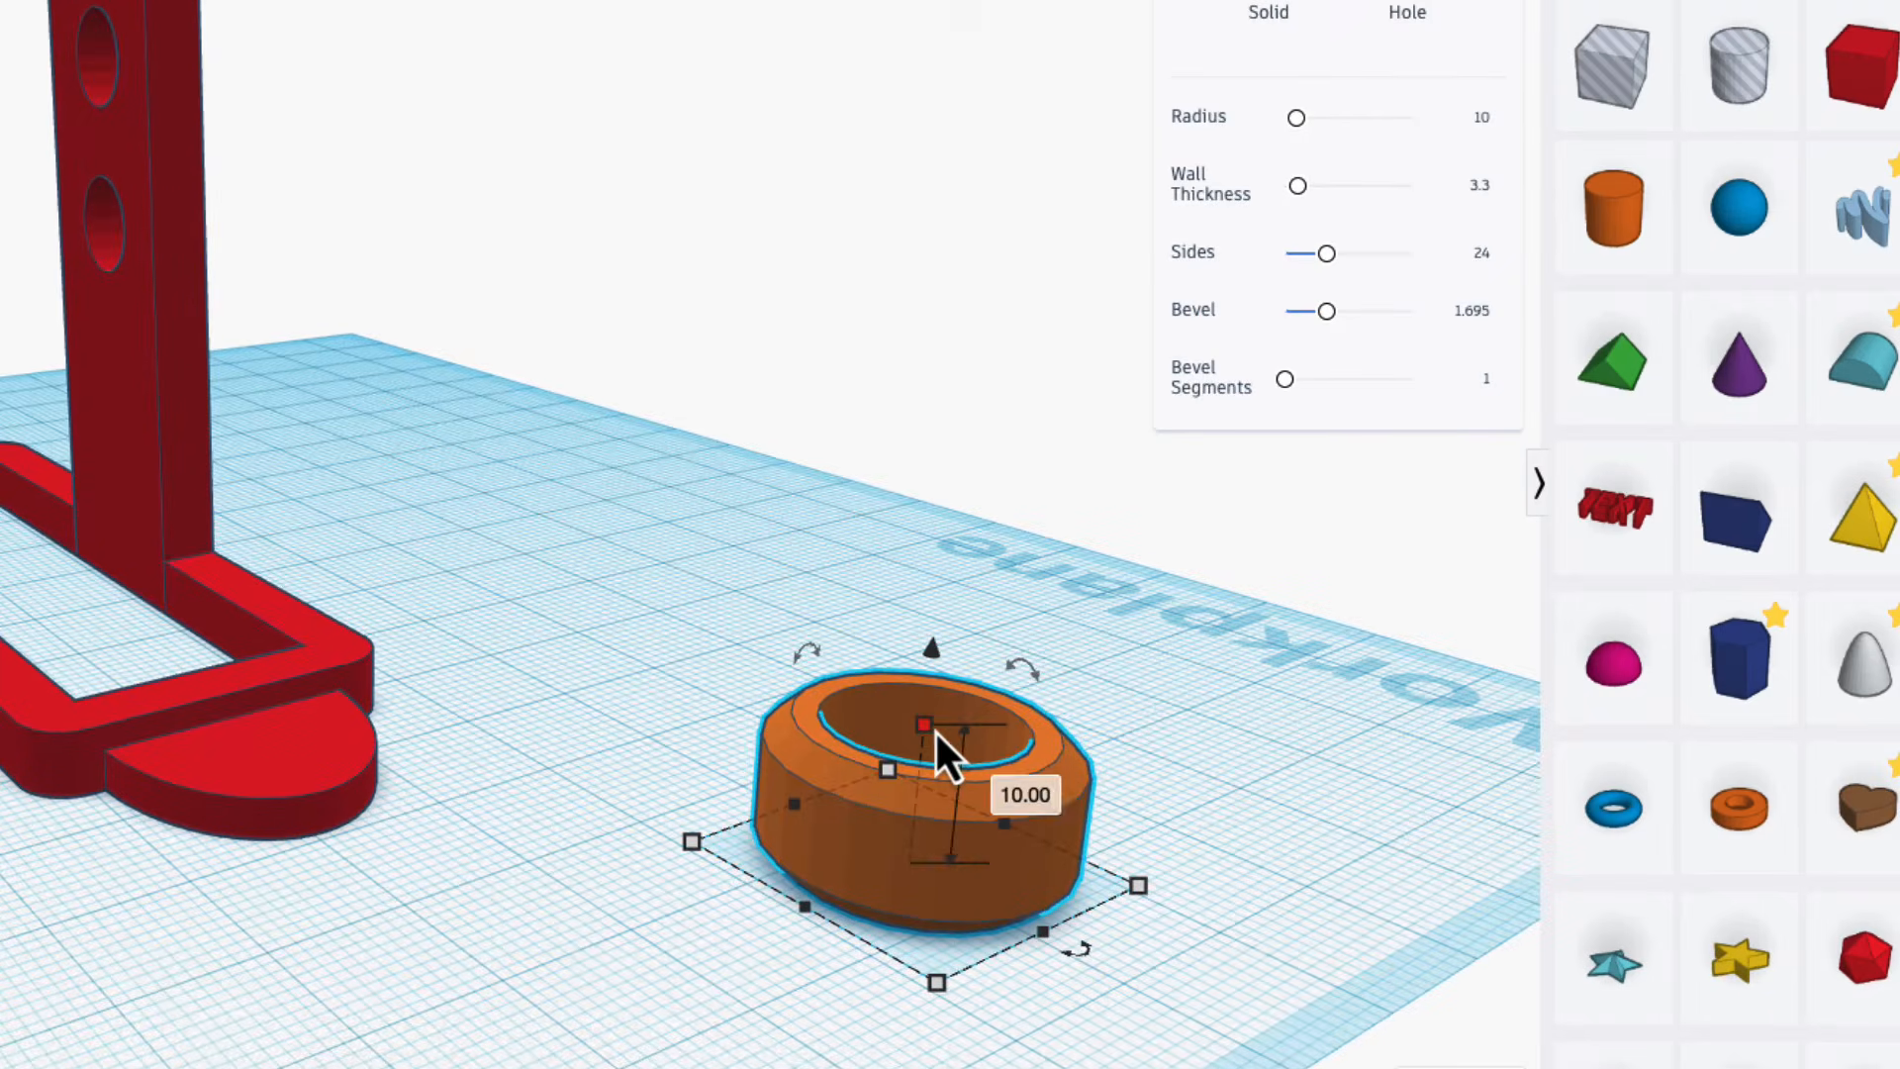
pyautogui.click(1044, 794)
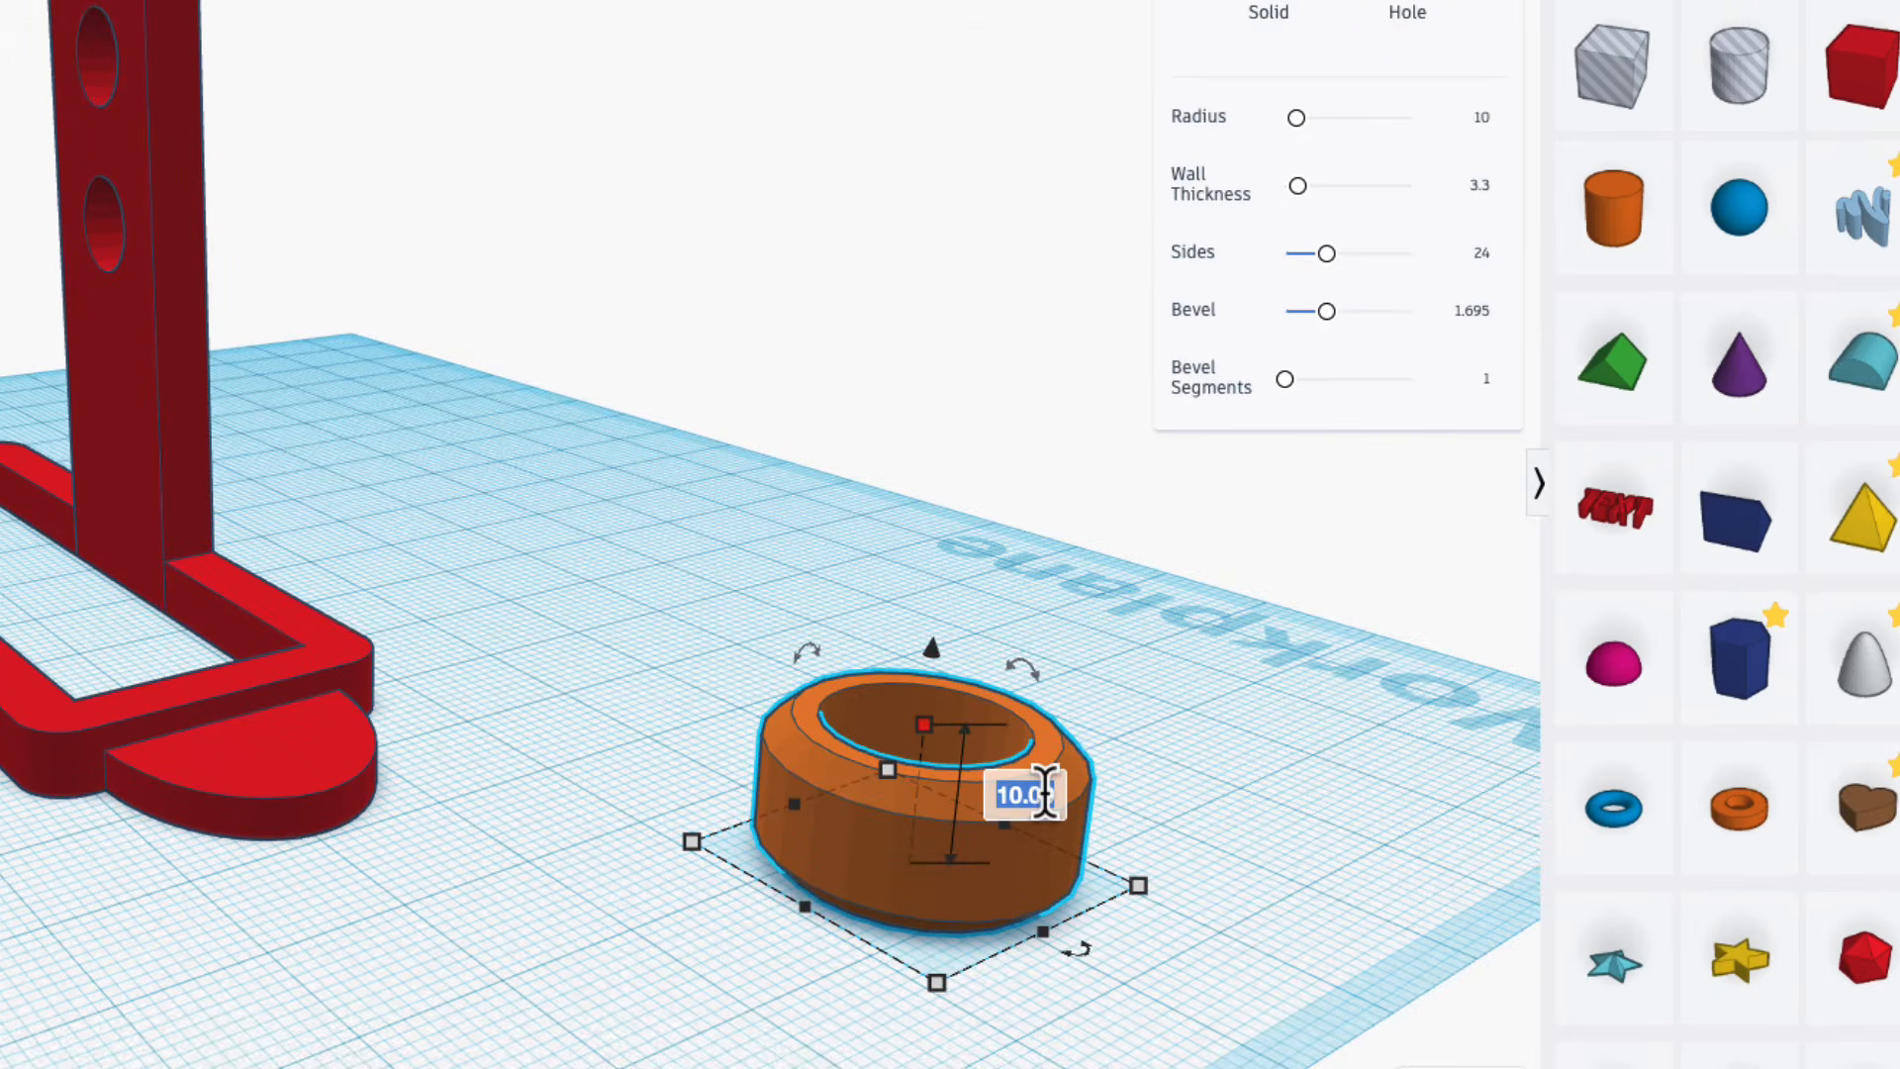
pyautogui.write('3.3')
pyautogui.press('Return')
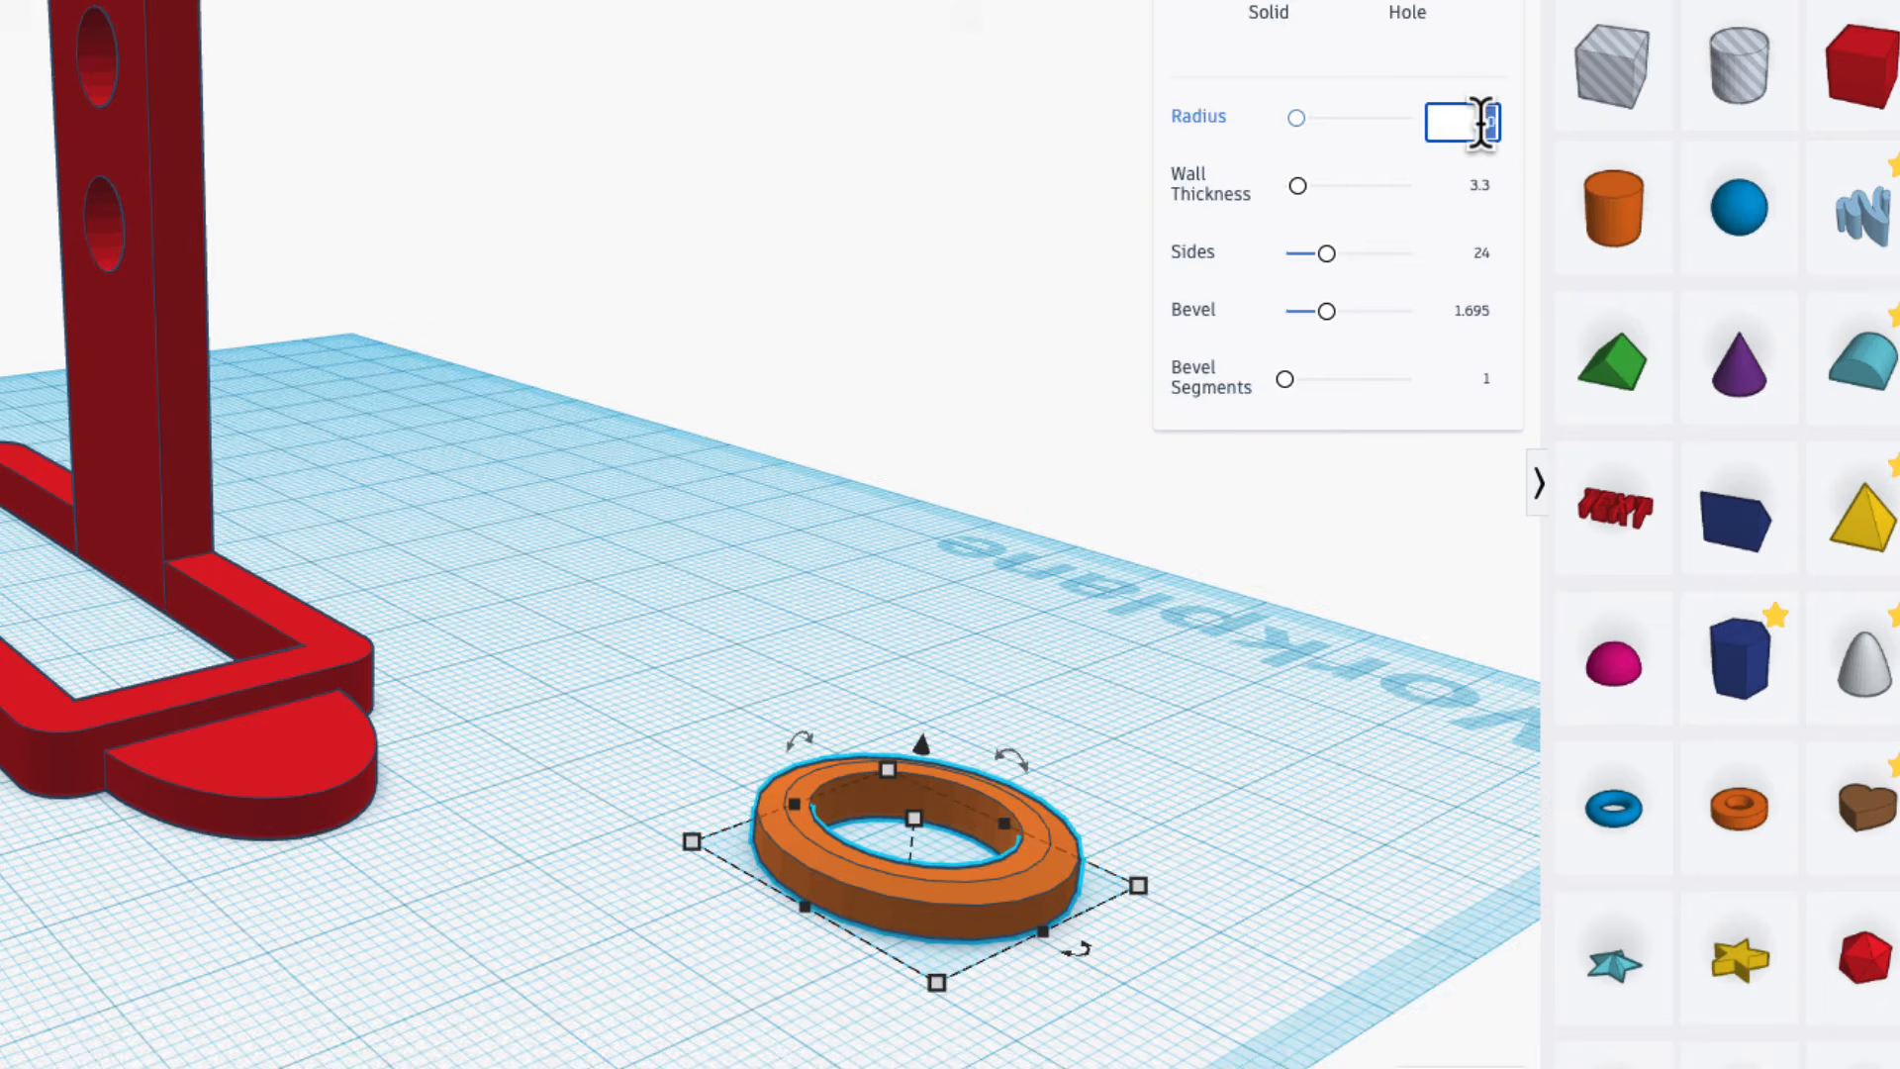
# Set the tube's radius to 2.5.
pyautogui.write('2.5')
pyautogui.press('Return')
pyautogui.scroll(5, 903, 941)
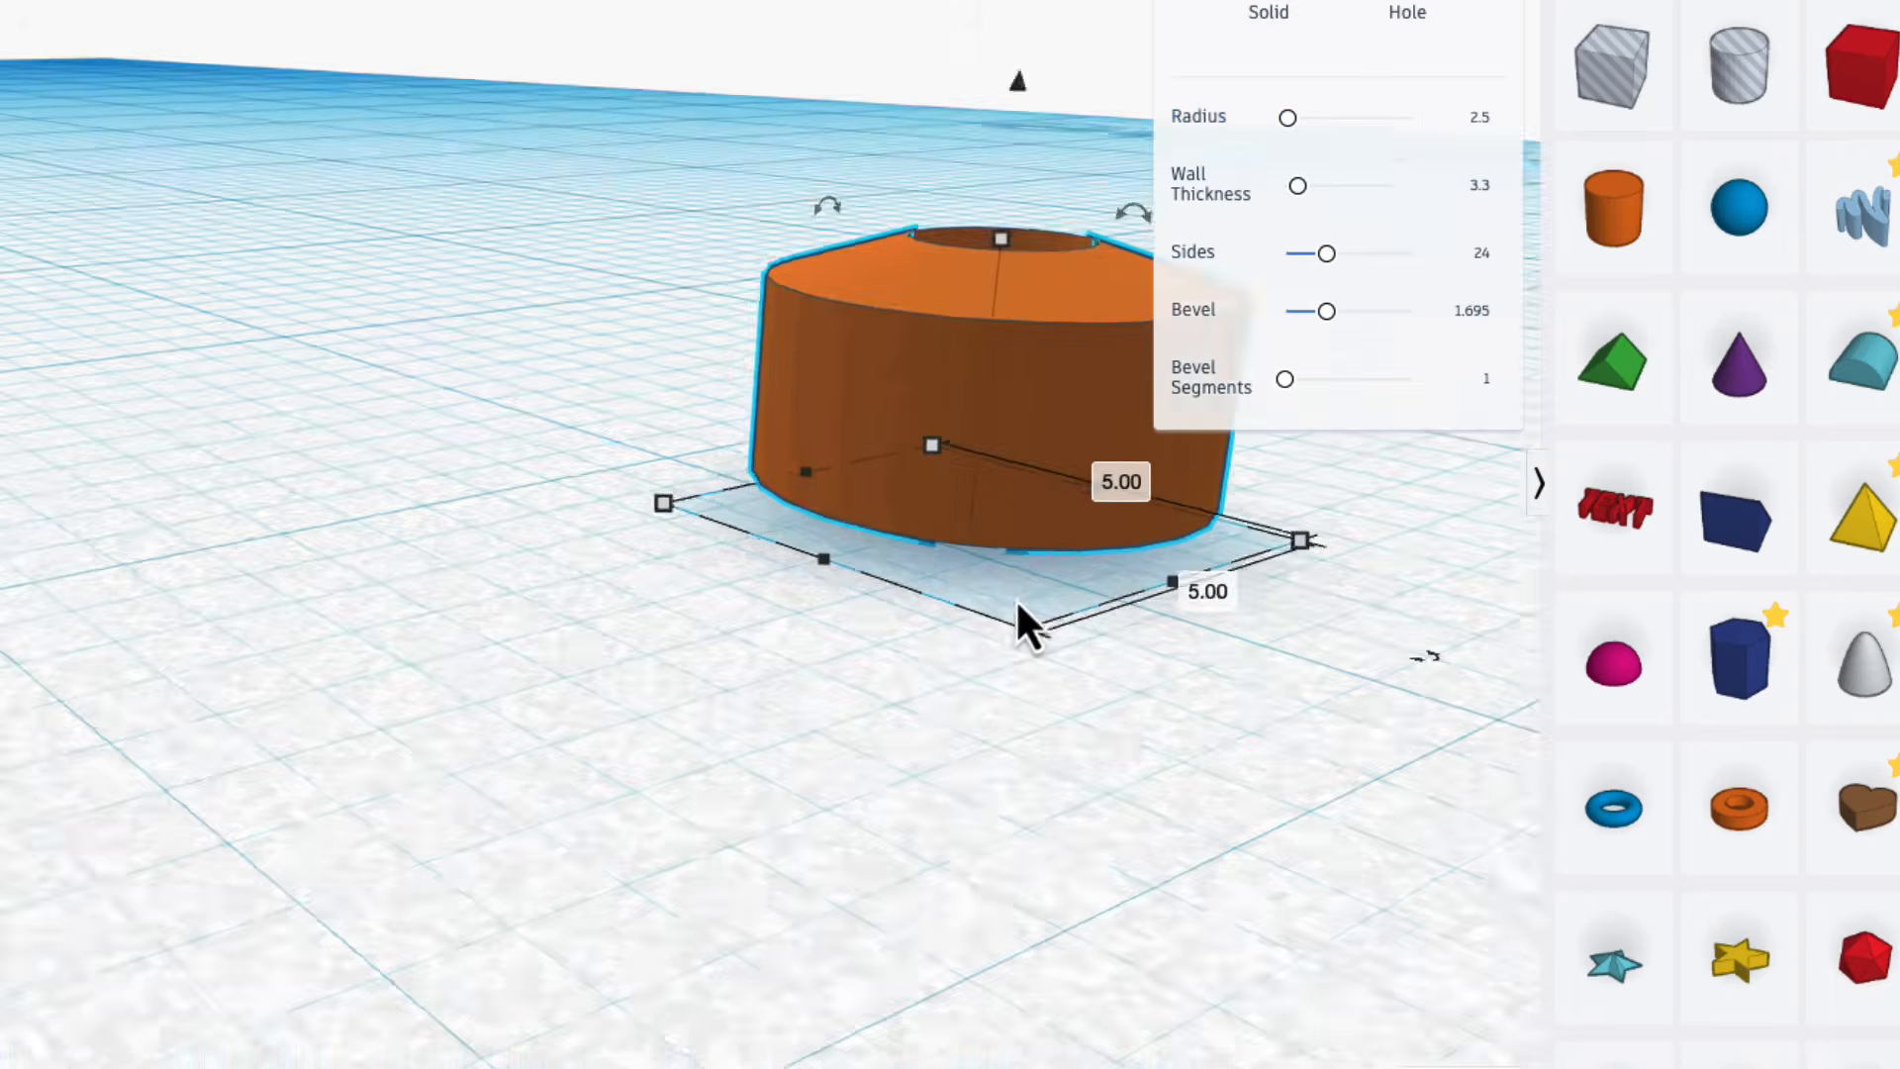
pyautogui.moveTo(1020, 603); pyautogui.dragTo(970, 661, button='right')
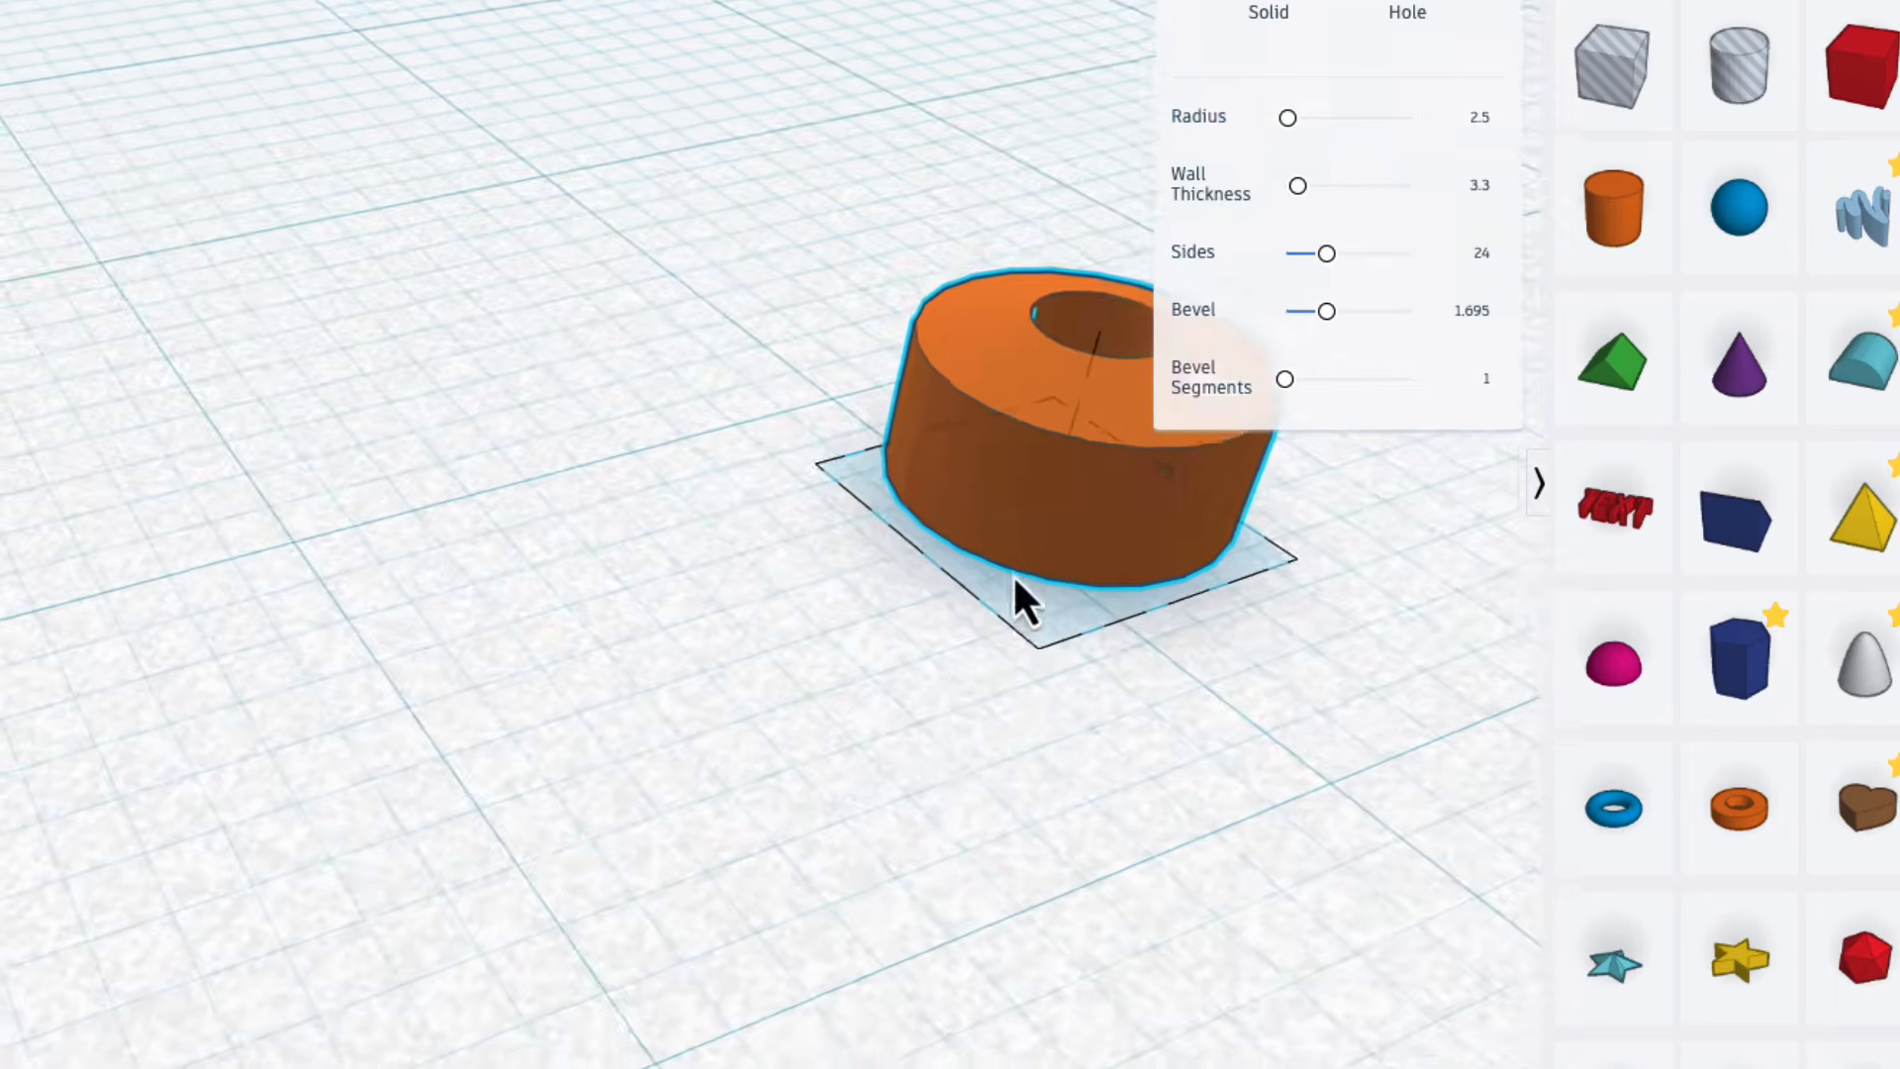
# Move the small tube across the workplane to sit beside the half-round end near the frame's corner.
pyautogui.moveTo(999, 441); pyautogui.dragTo(515, 545)
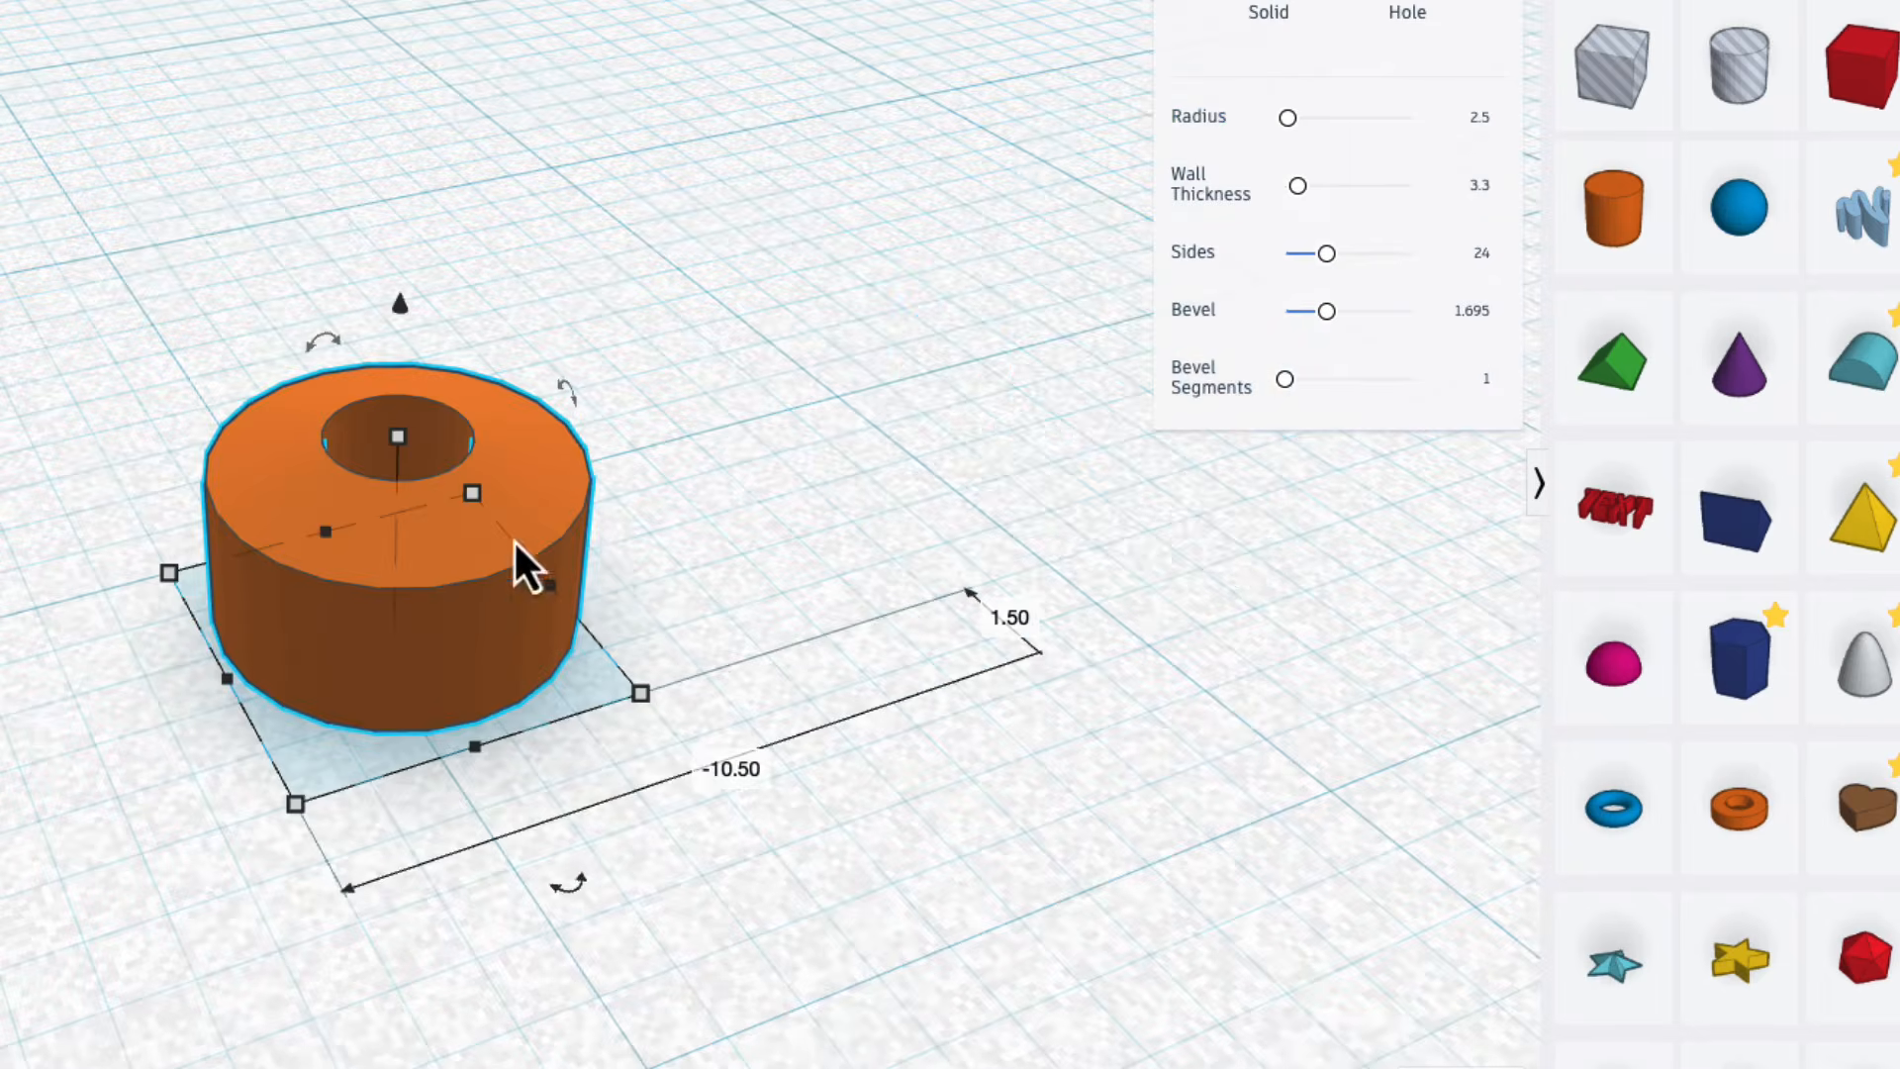
pyautogui.click(1008, 617)
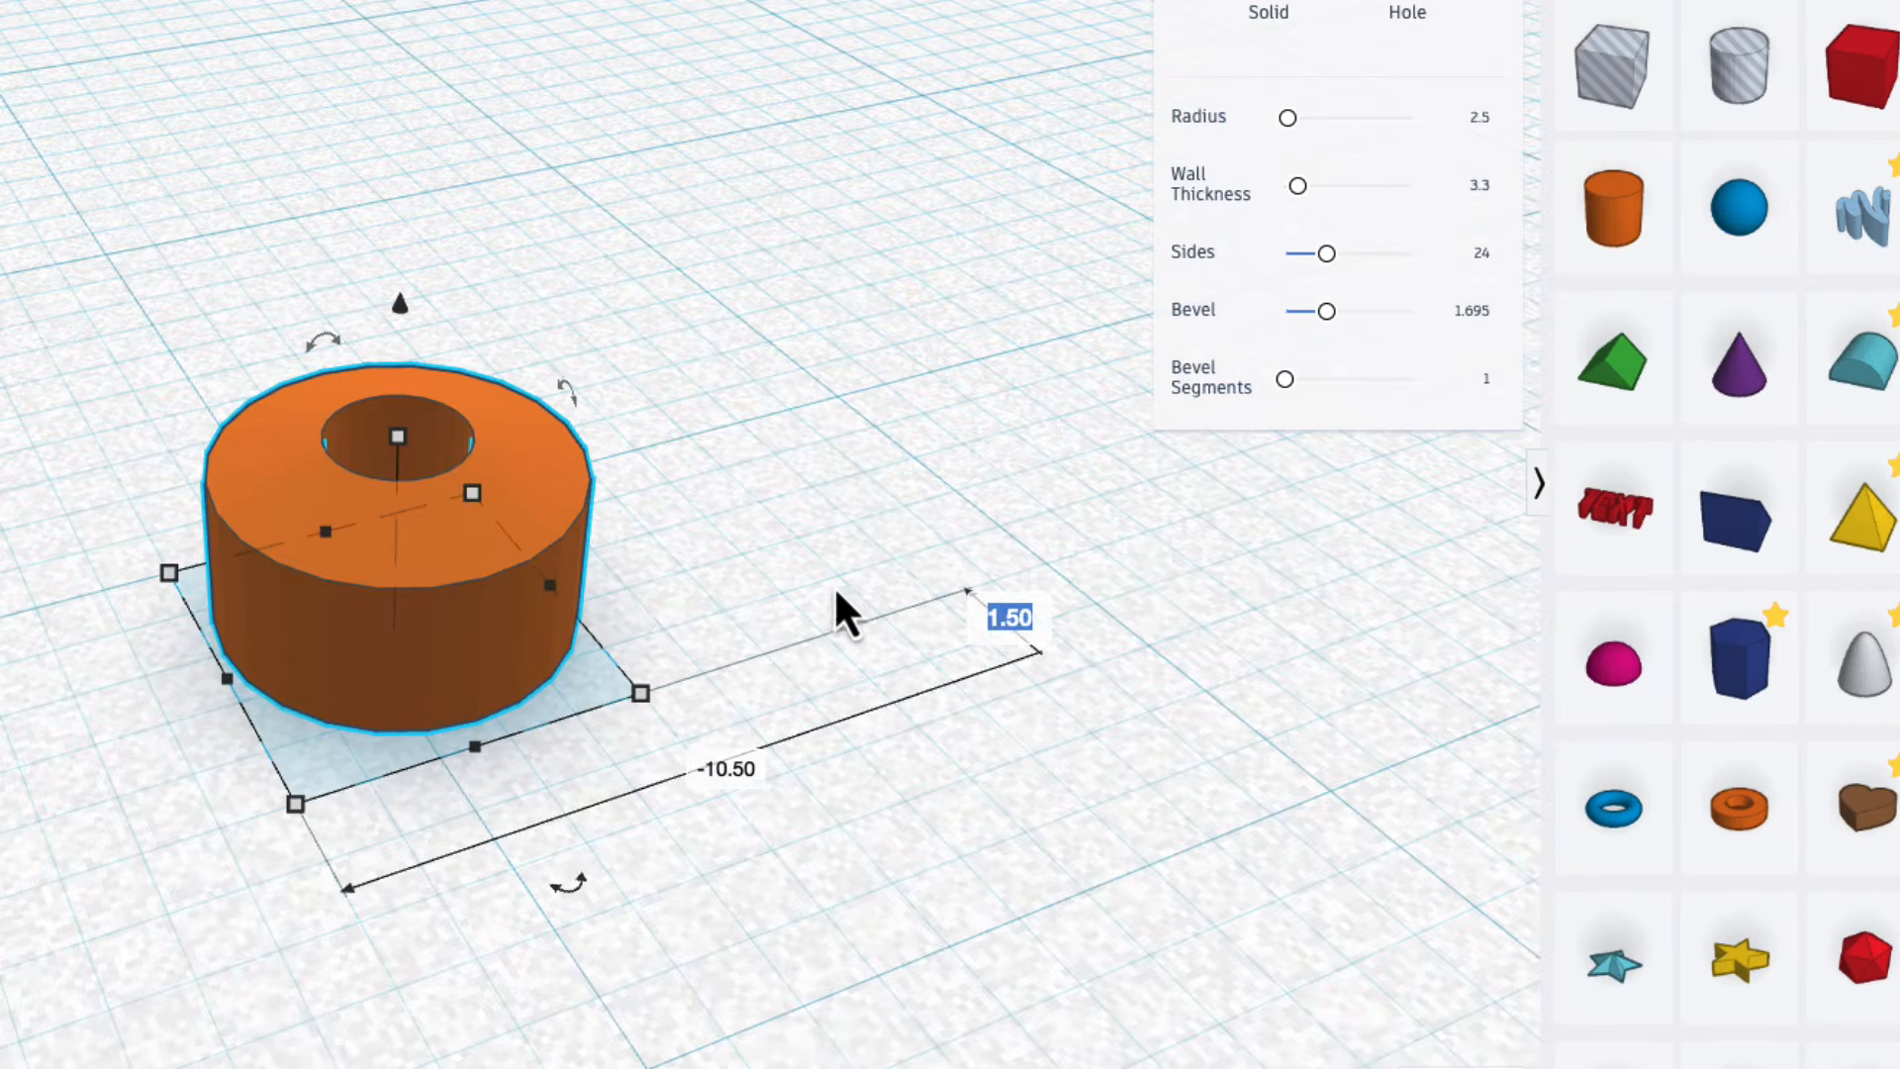
pyautogui.scroll(-3, 834, 584)
pyautogui.scroll(-3, 855, 597)
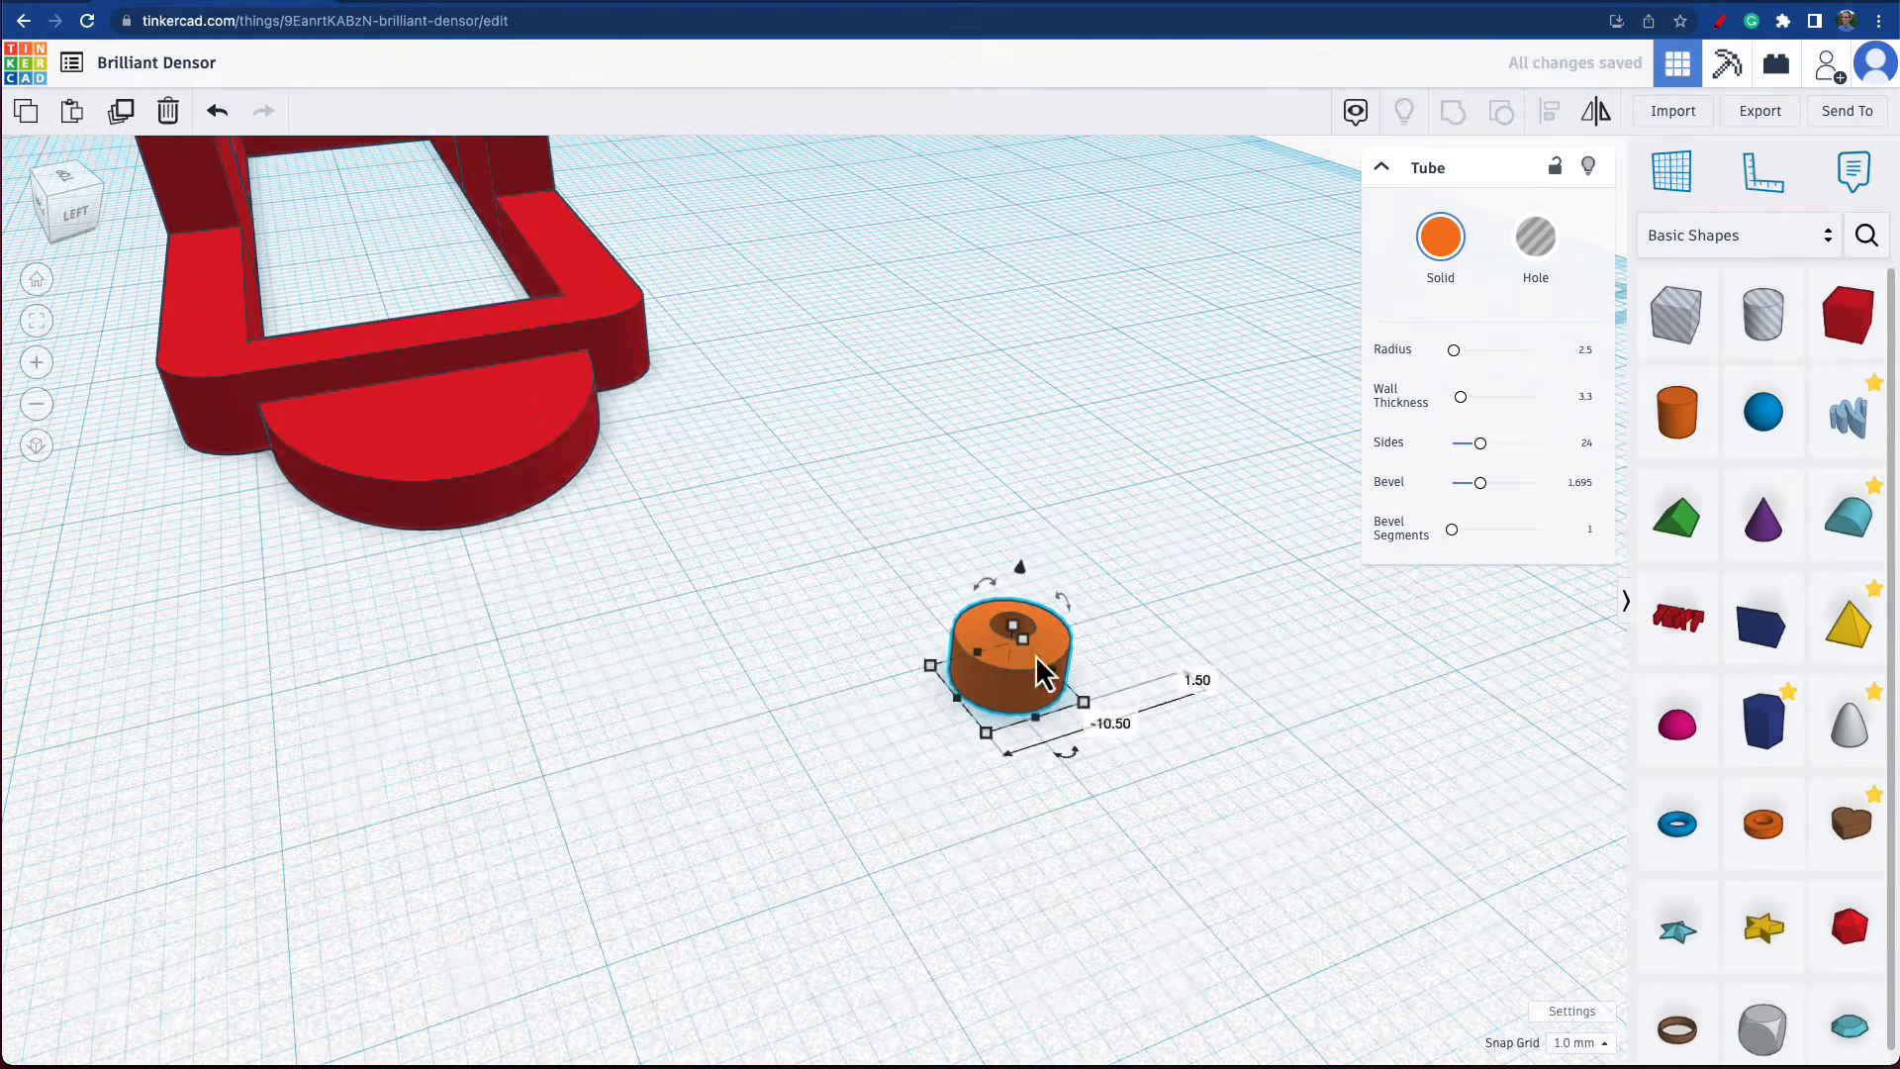
pyautogui.moveTo(668, 560); pyautogui.dragTo(624, 386)
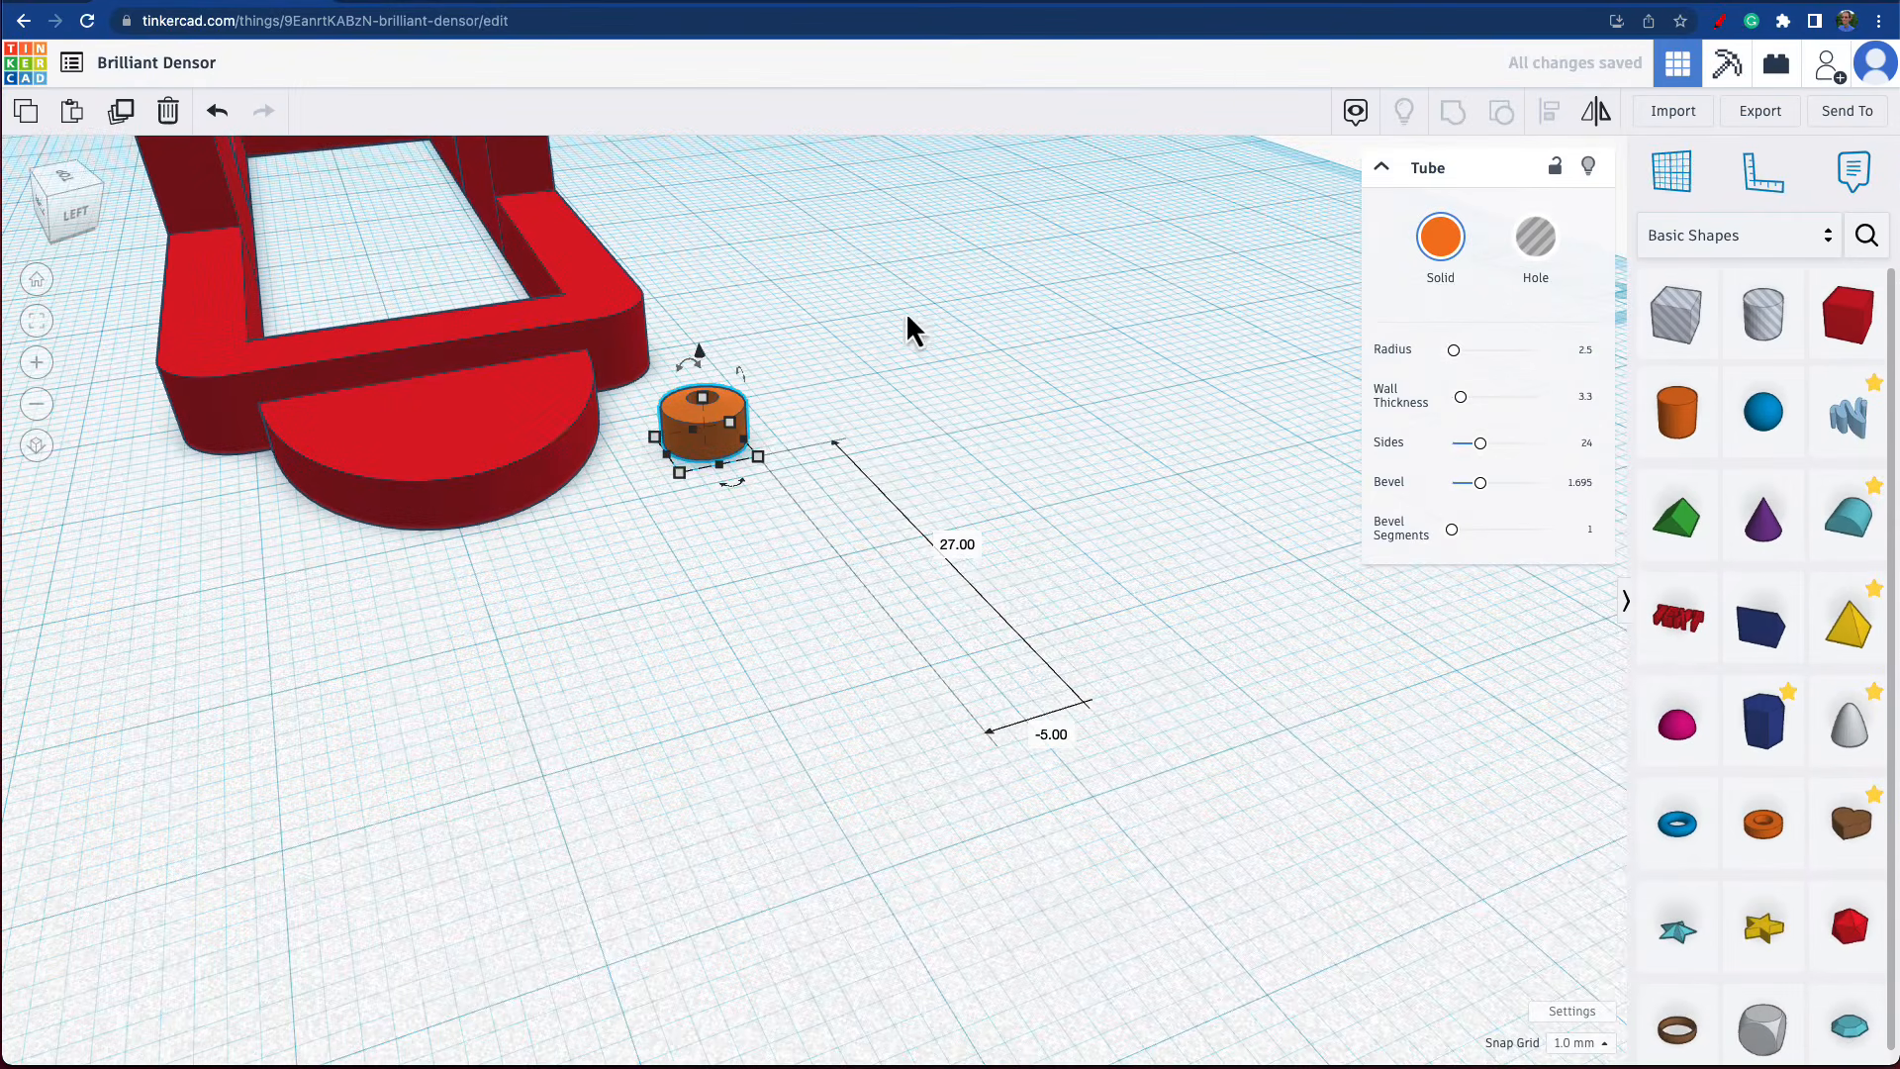
# Rotate the tube 90° so it stands upright on its rim, and drop it onto the workplane.
pyautogui.moveTo(908, 315); pyautogui.dragTo(693, 265, button='right')
pyautogui.scroll(5, 1148, 524)
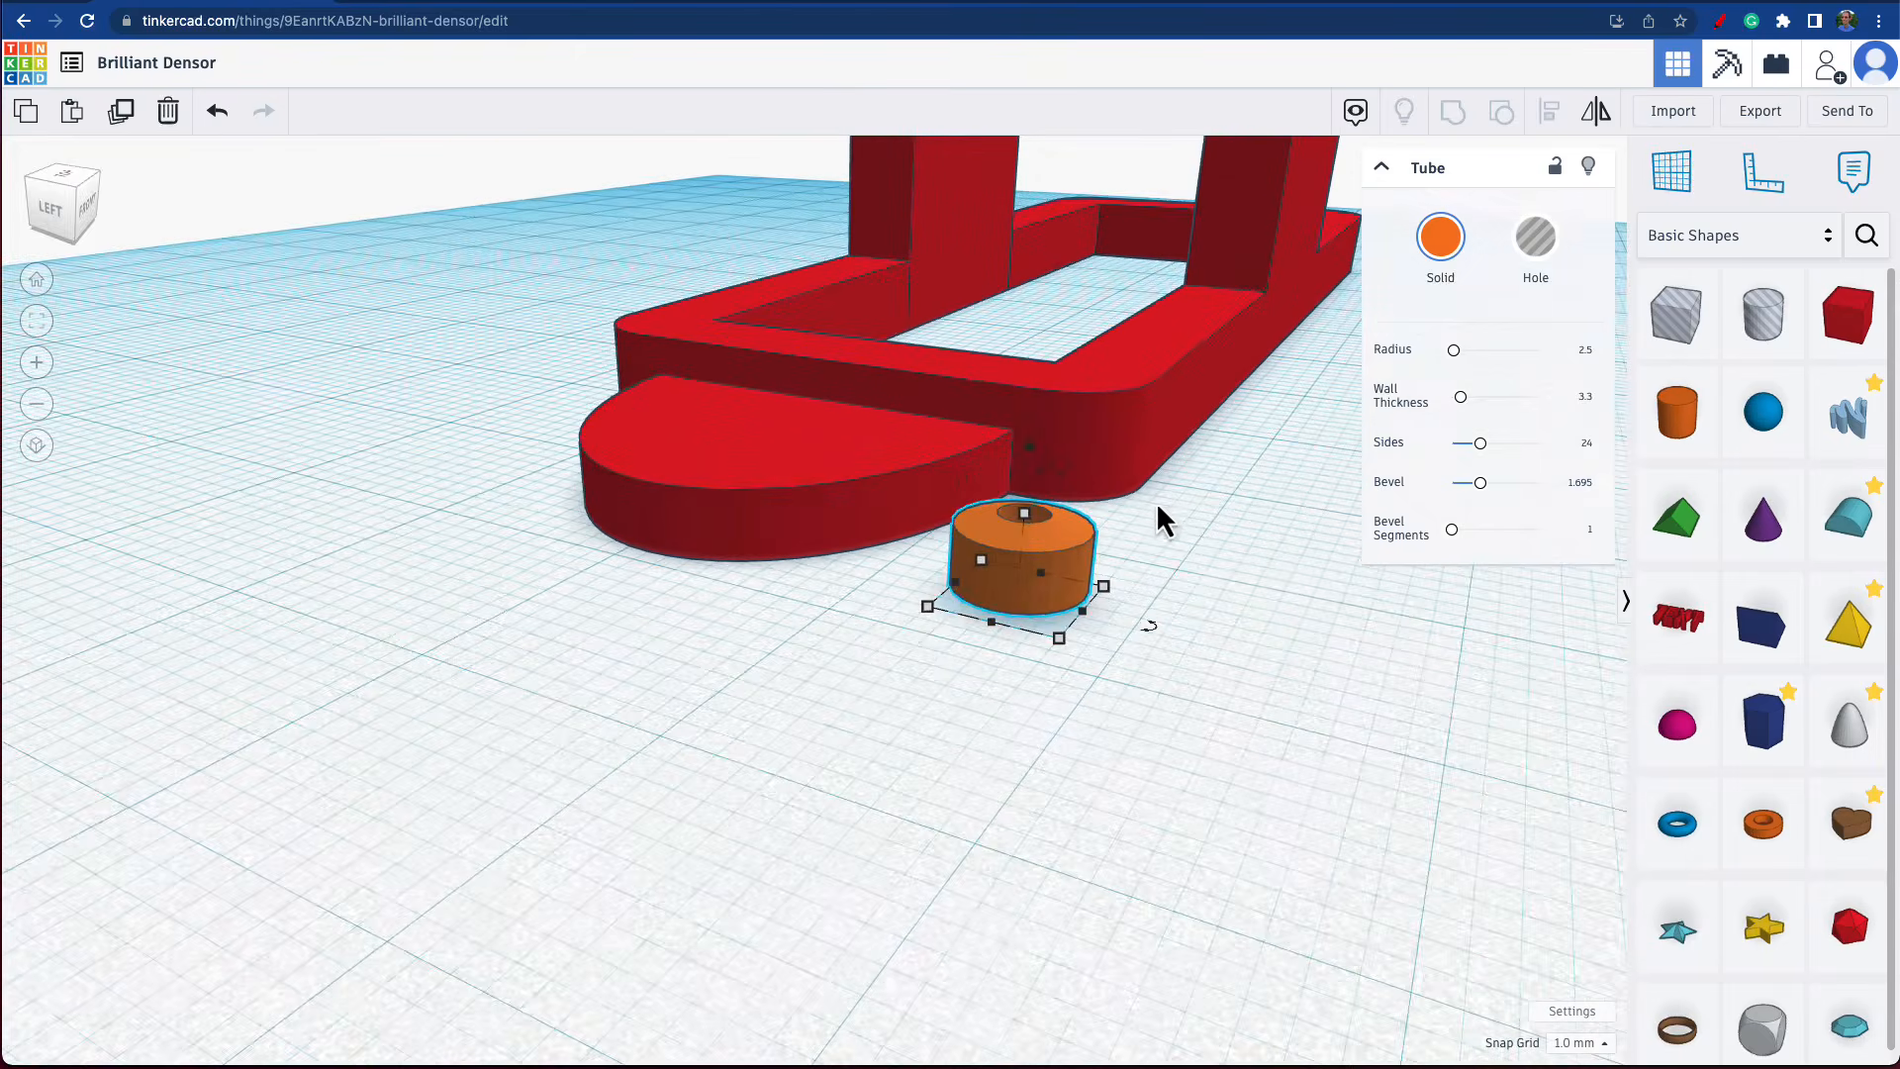
pyautogui.scroll(-3, 1138, 542)
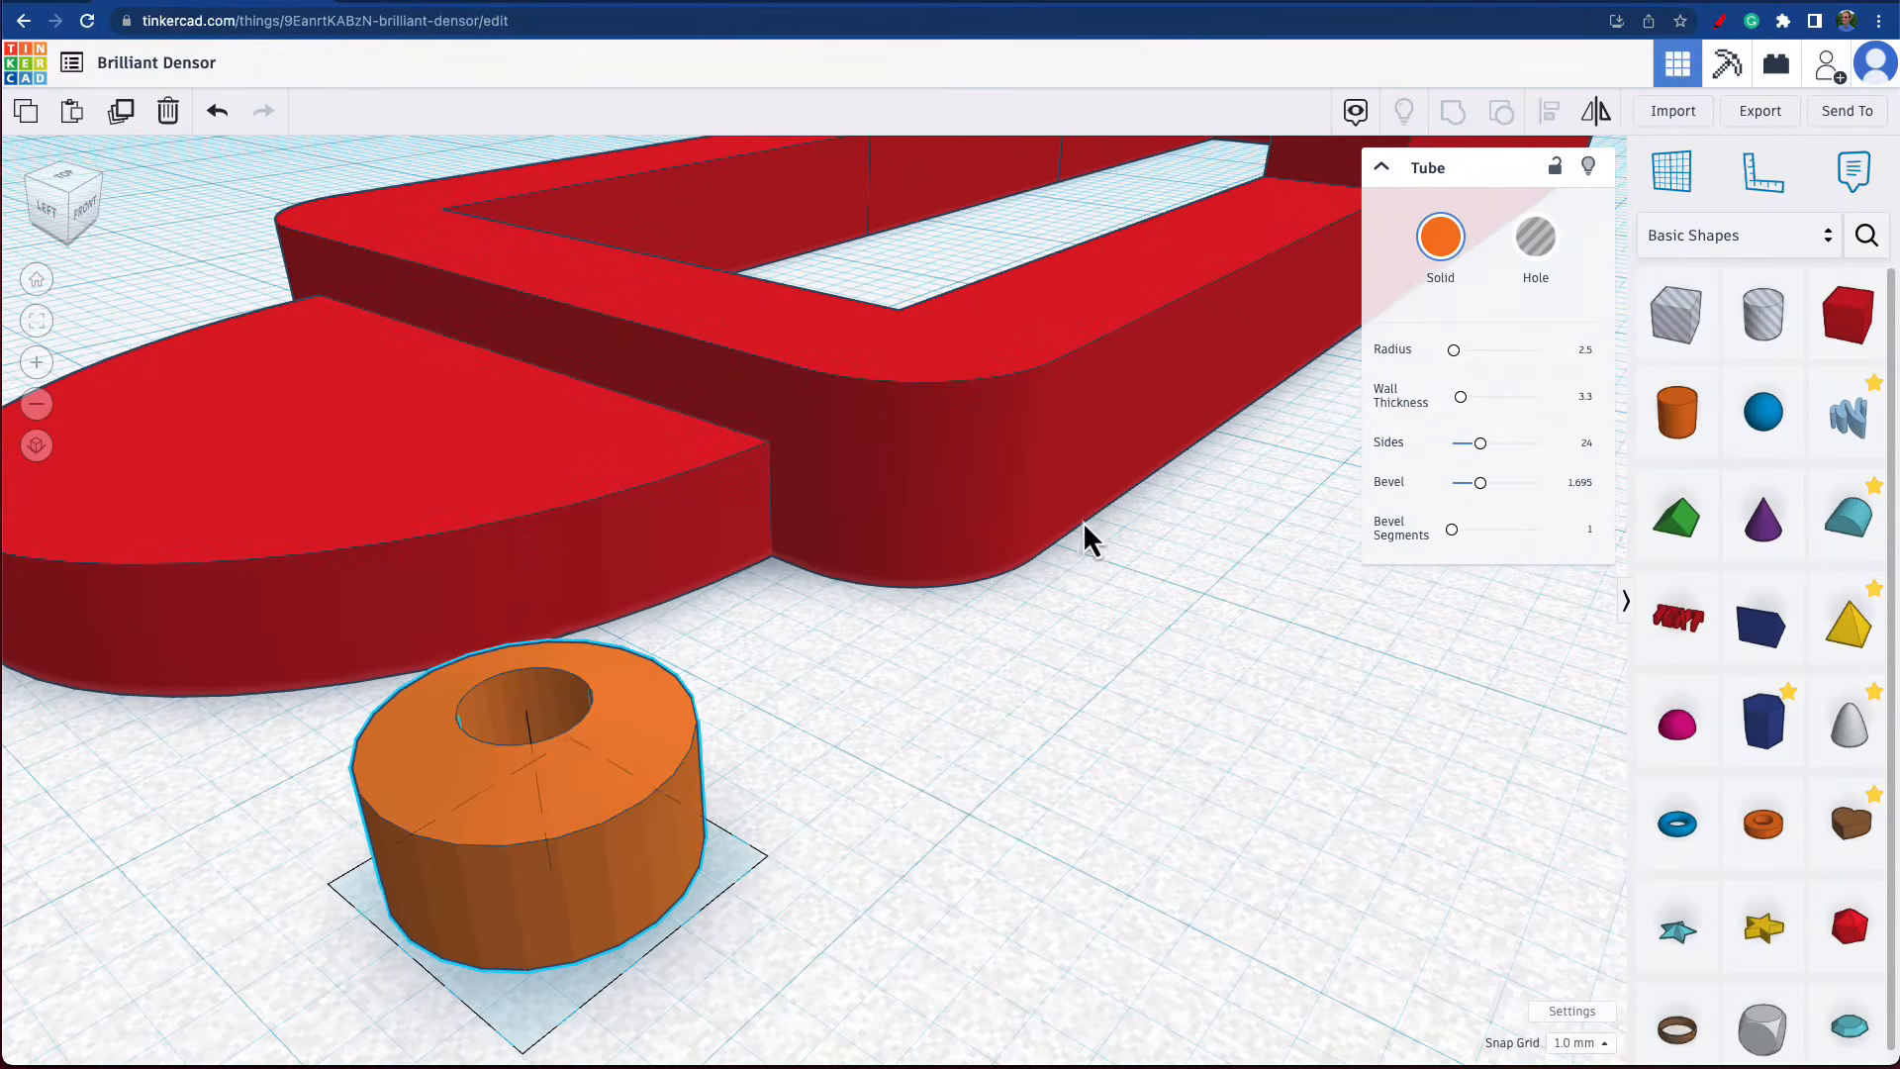
pyautogui.moveTo(647, 622); pyautogui.dragTo(651, 619)
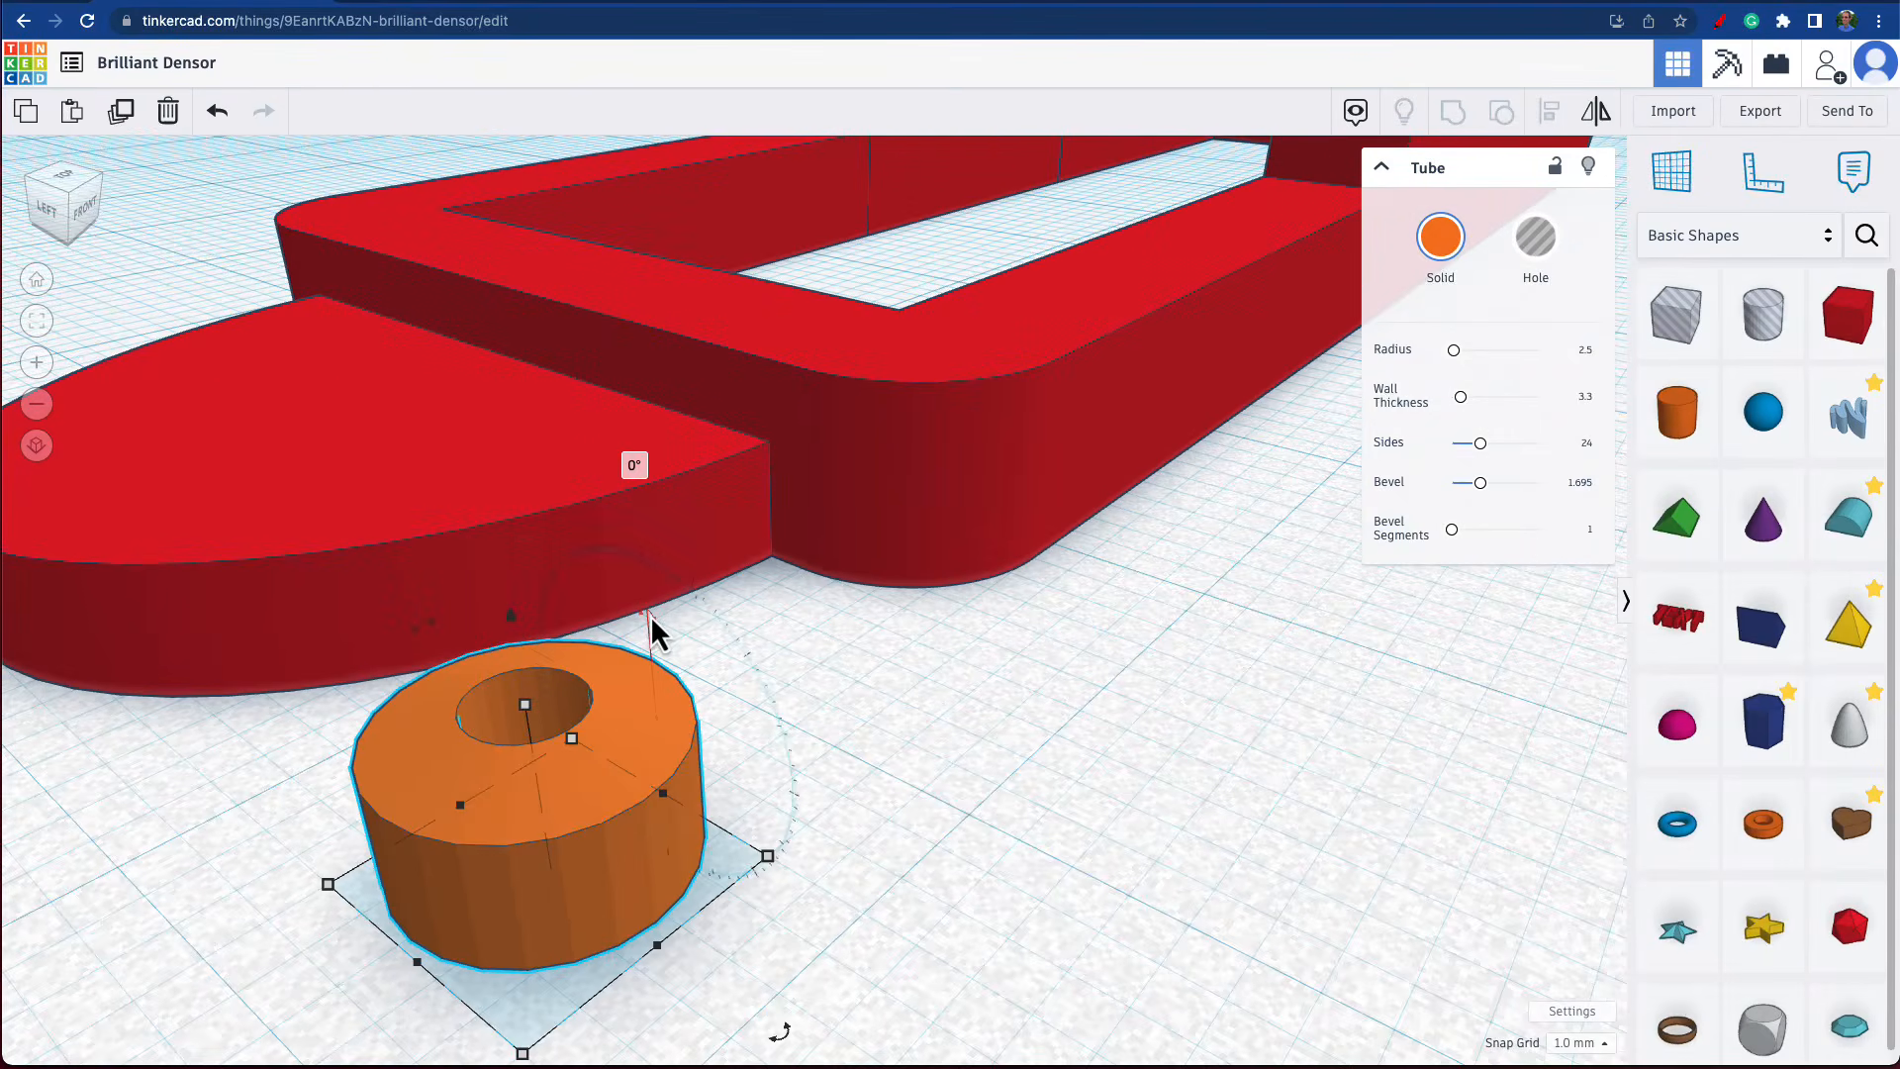
pyautogui.click(639, 467)
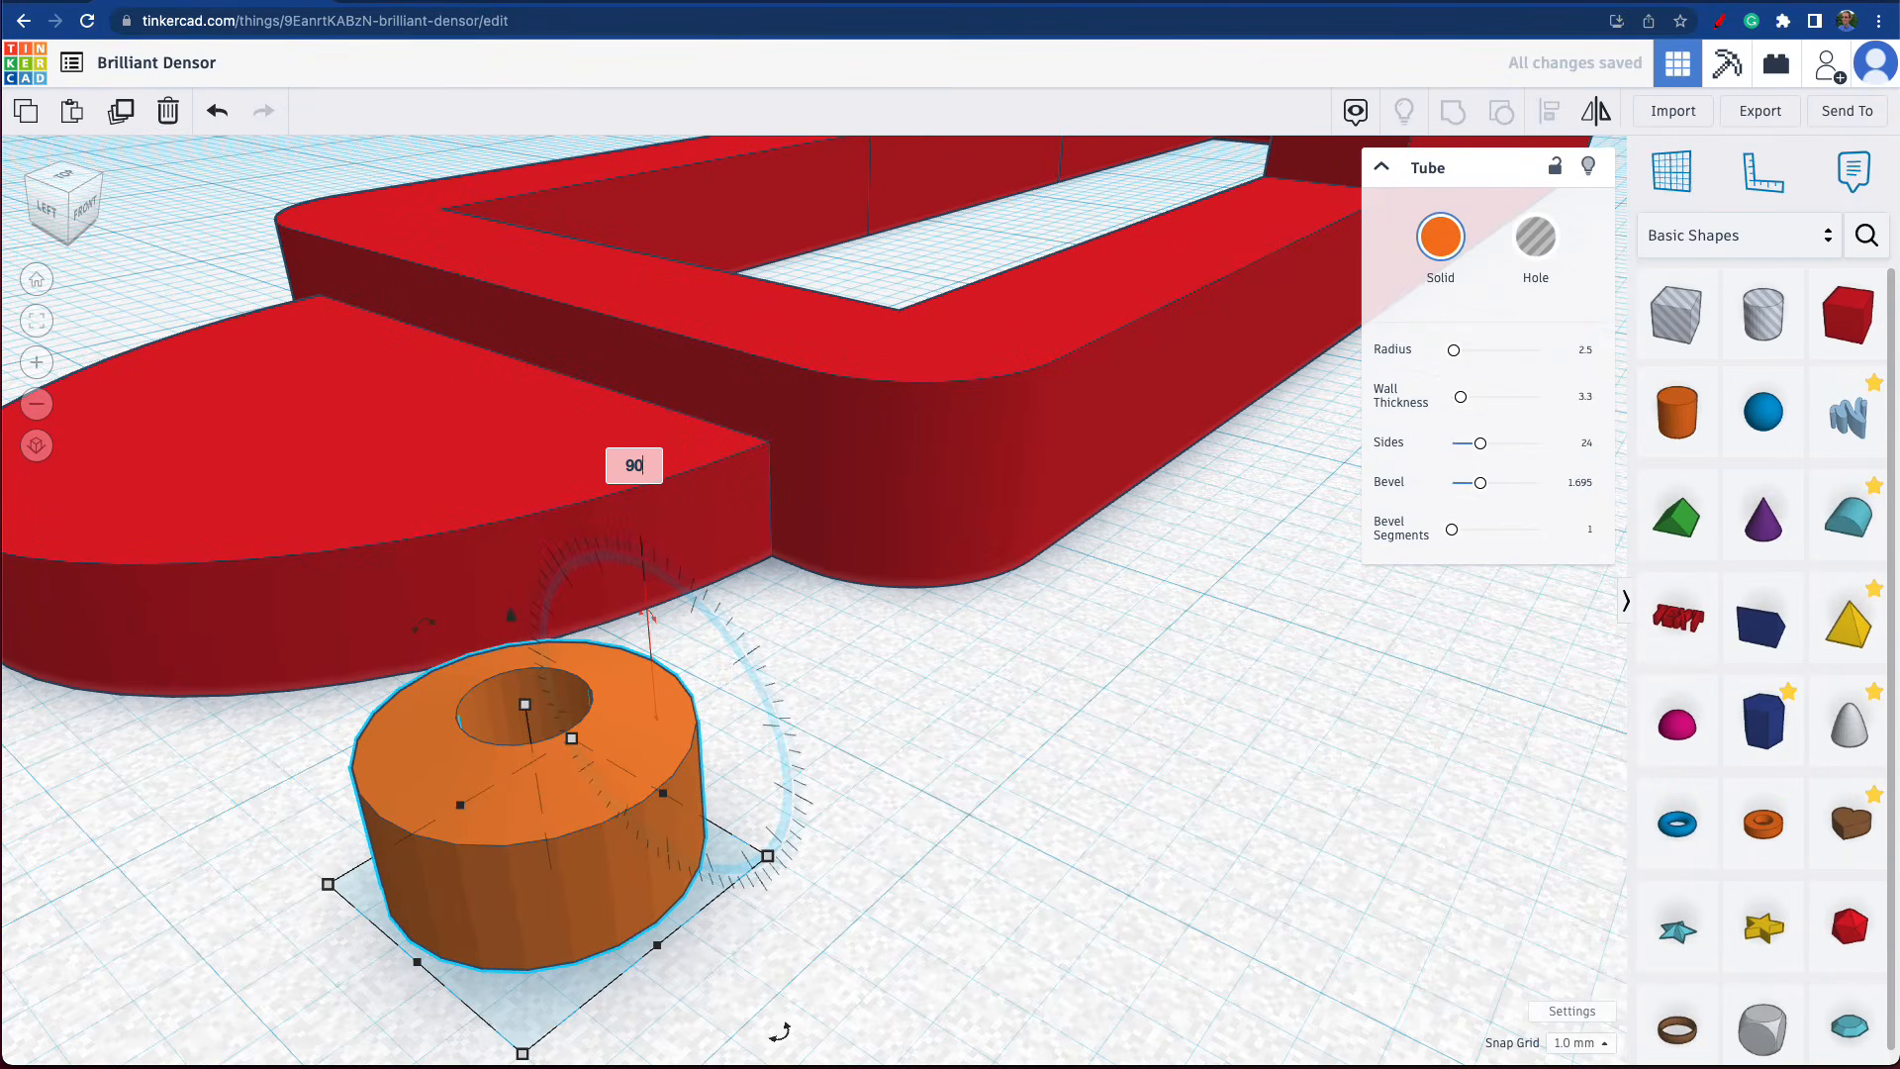
pyautogui.press('Return')
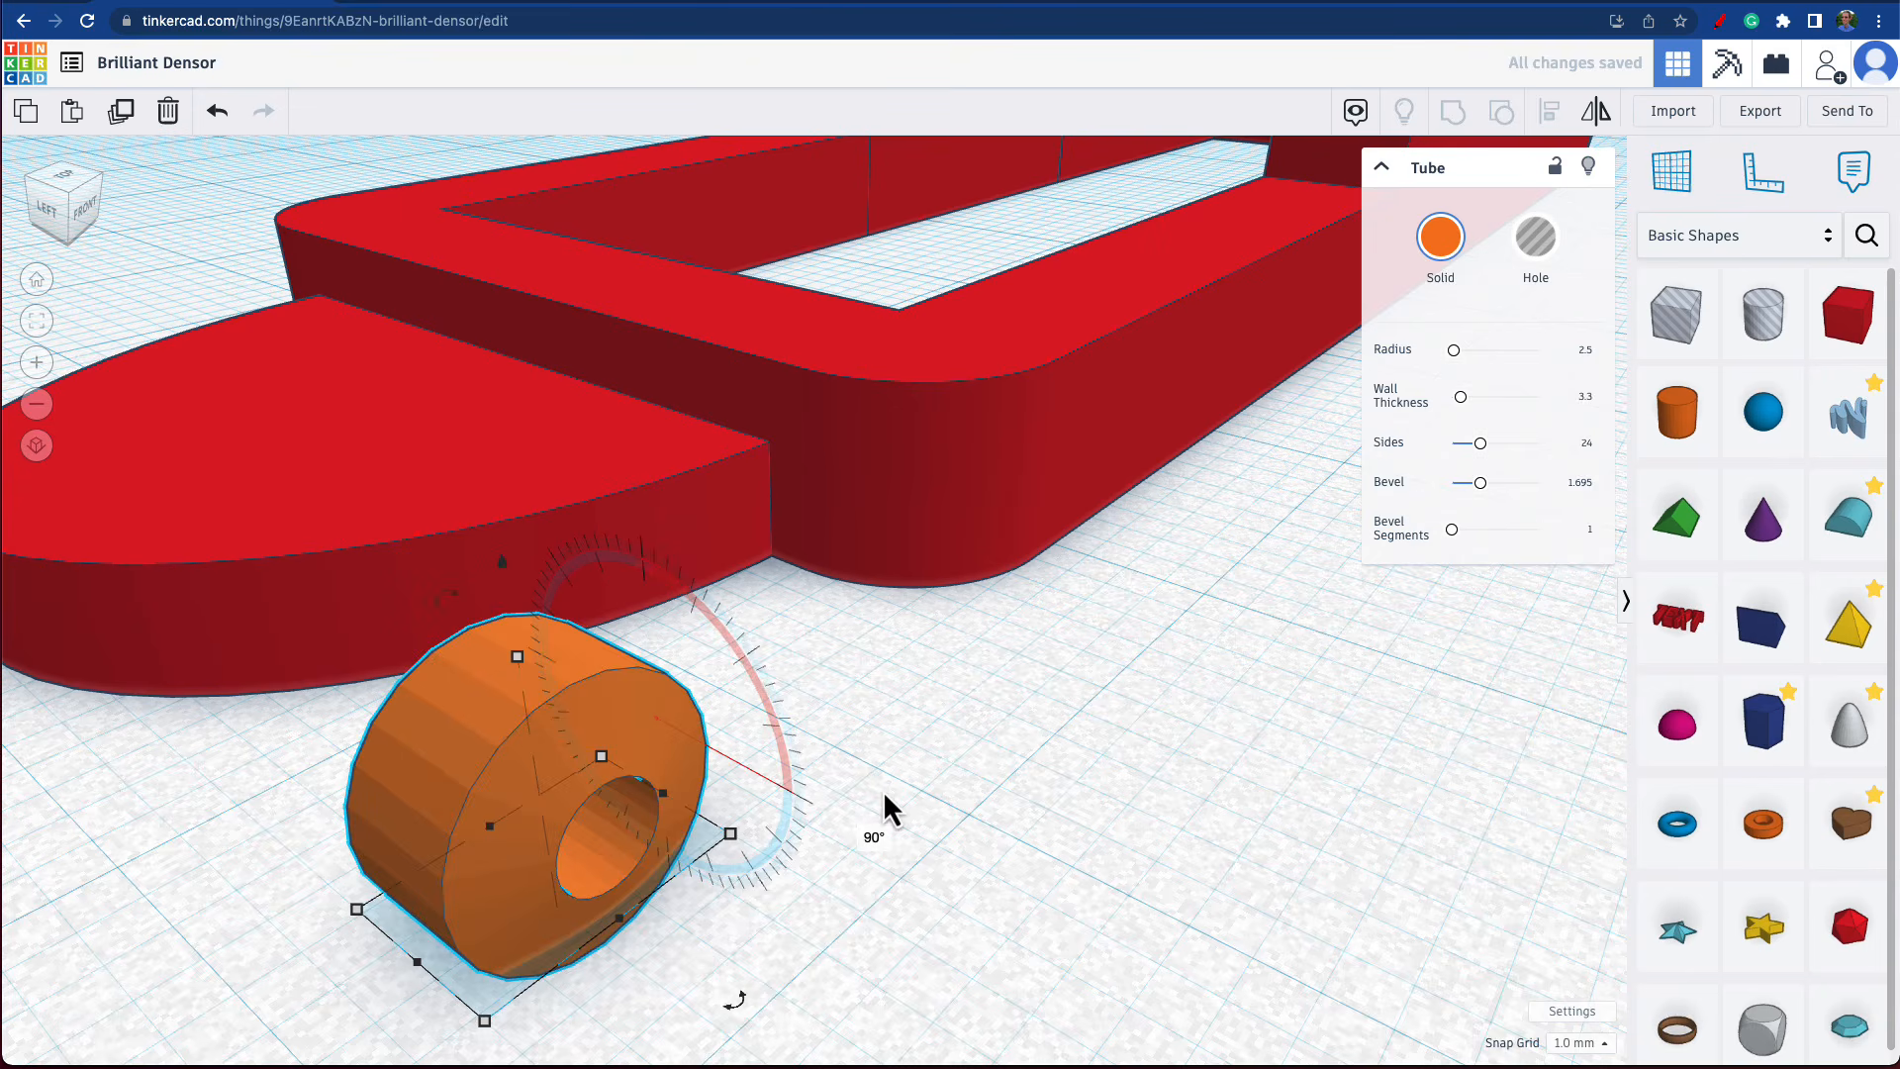
pyautogui.press('d')
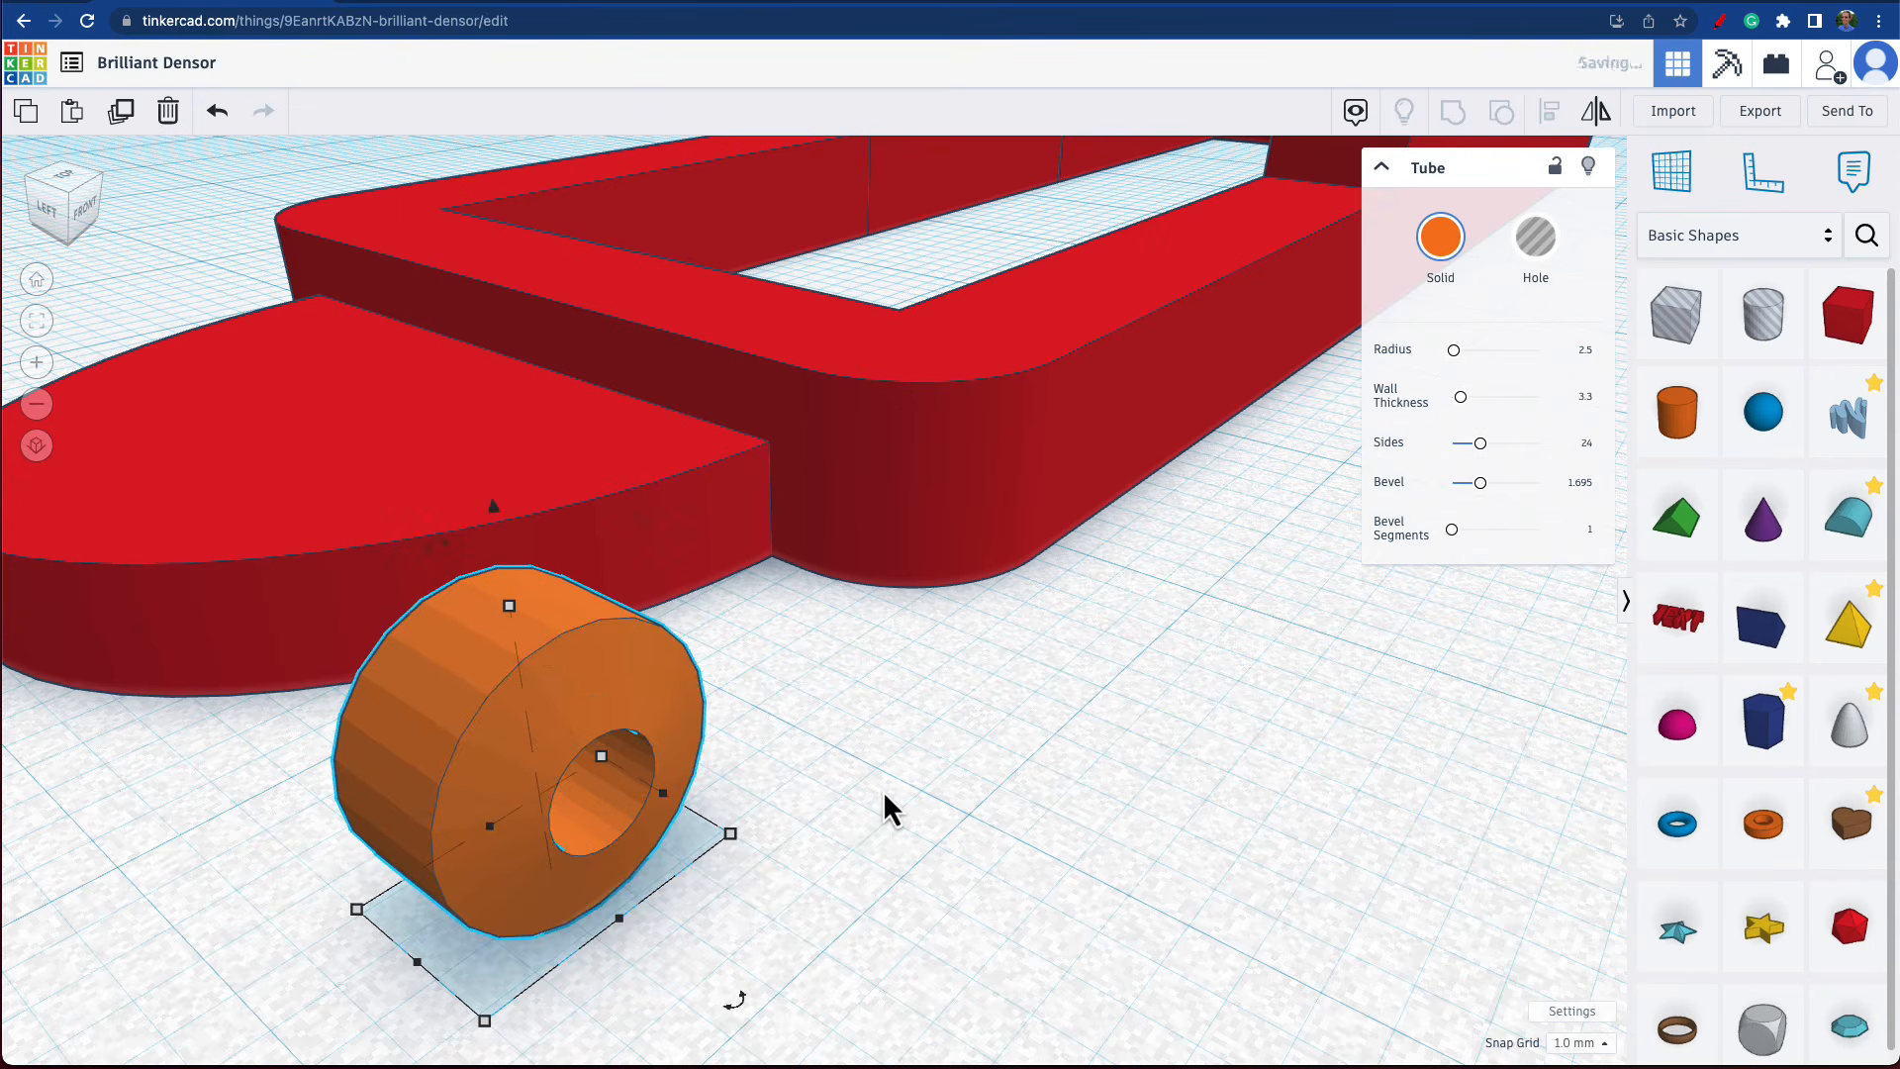
# Move the upright tube onto the frame's end bar beside the half-round end and raise it 2.5 mm above the workplane.
pyautogui.moveTo(606, 721); pyautogui.dragTo(595, 319)
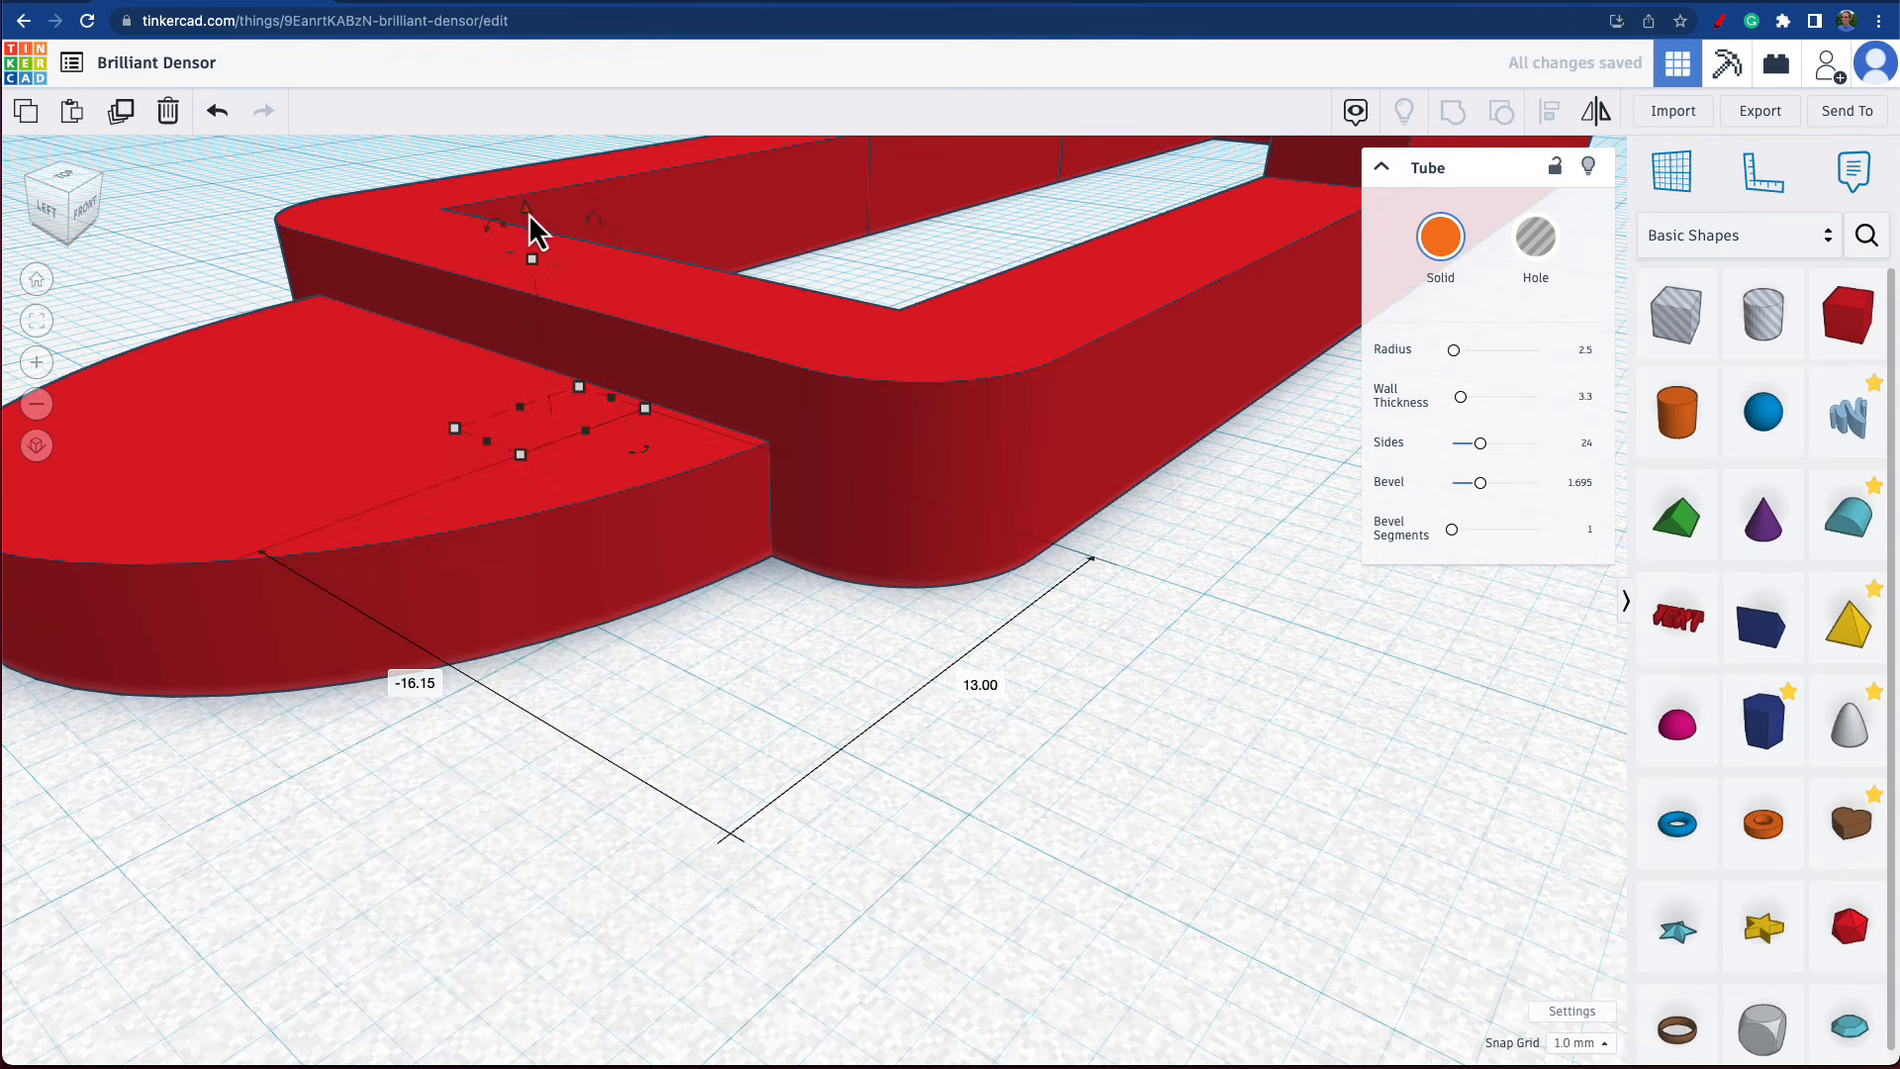
pyautogui.moveTo(530, 216); pyautogui.dragTo(519, 156)
pyautogui.click(741, 356)
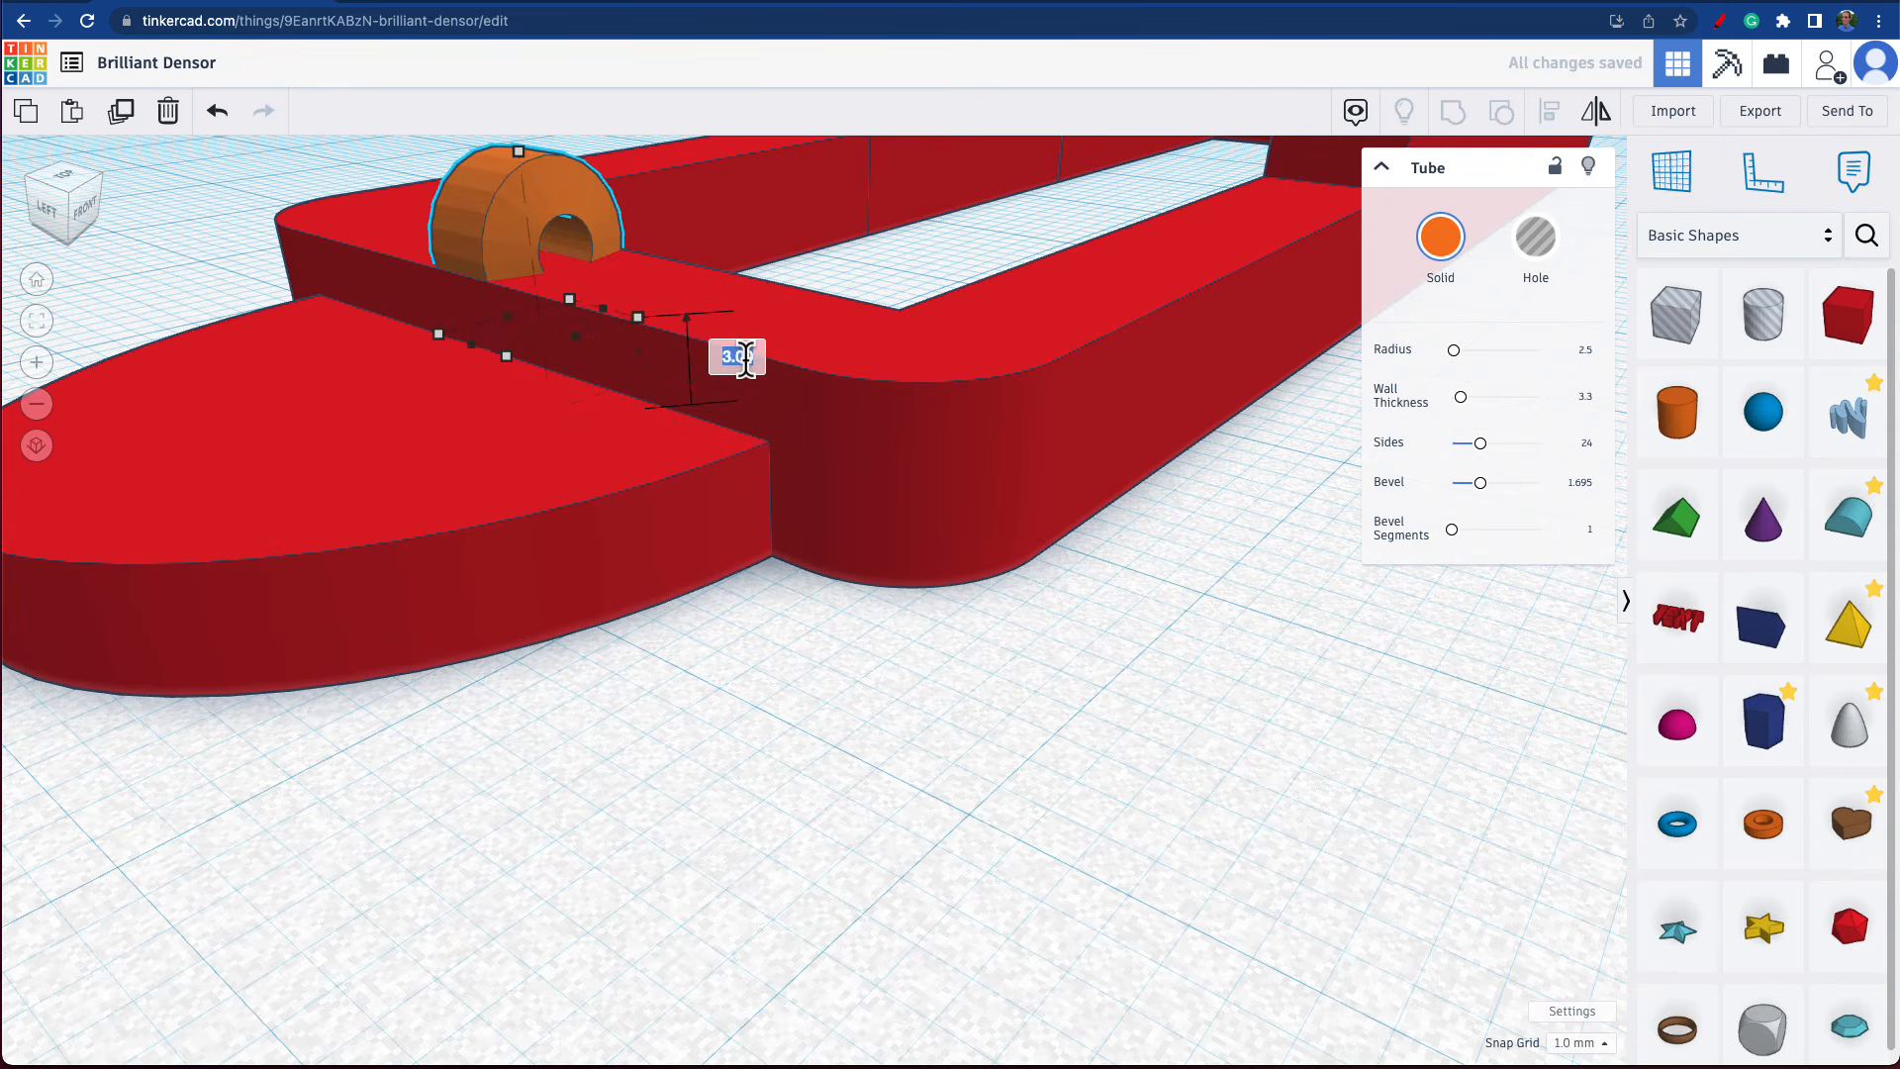
pyautogui.write('2.5')
pyautogui.press('Return')
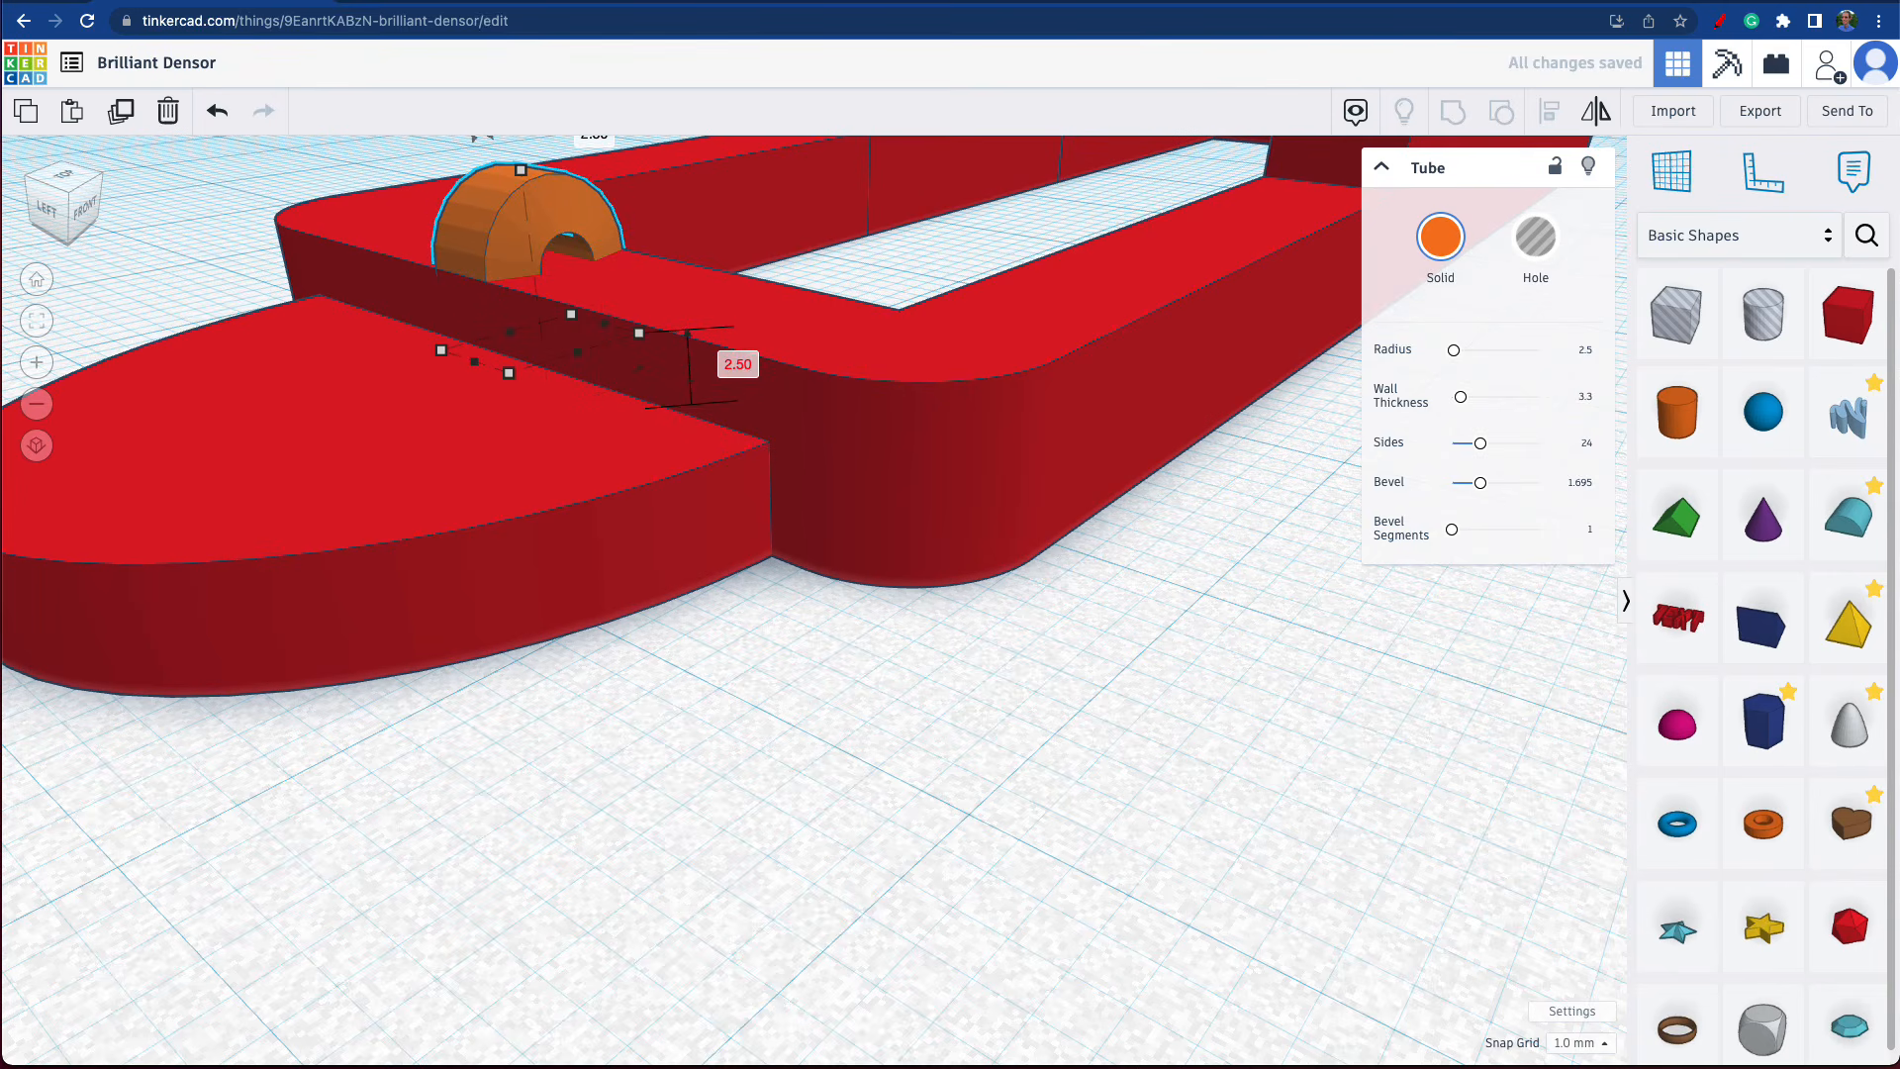
# Set the tube's wall thickness to 2.
pyautogui.moveTo(749, 511); pyautogui.dragTo(1137, 547, button='right')
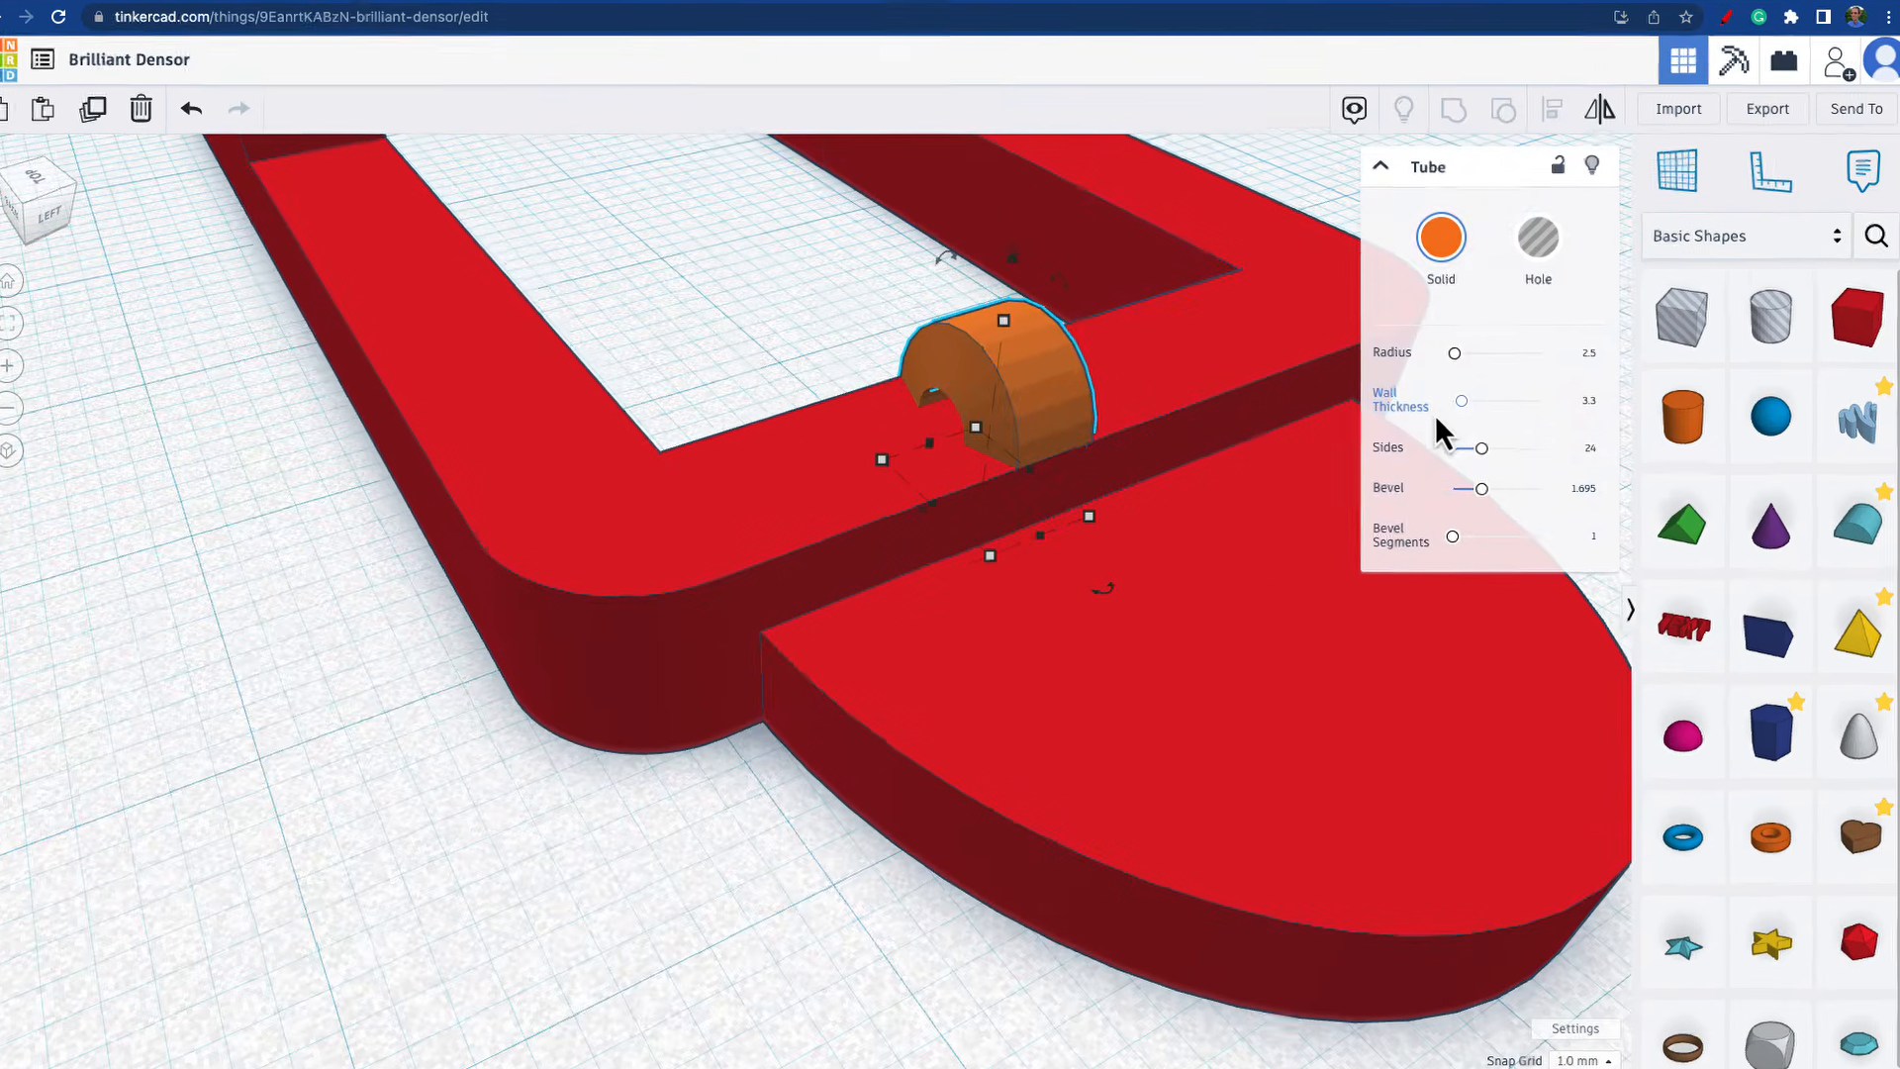
pyautogui.moveTo(1132, 564); pyautogui.dragTo(1227, 544, button='right')
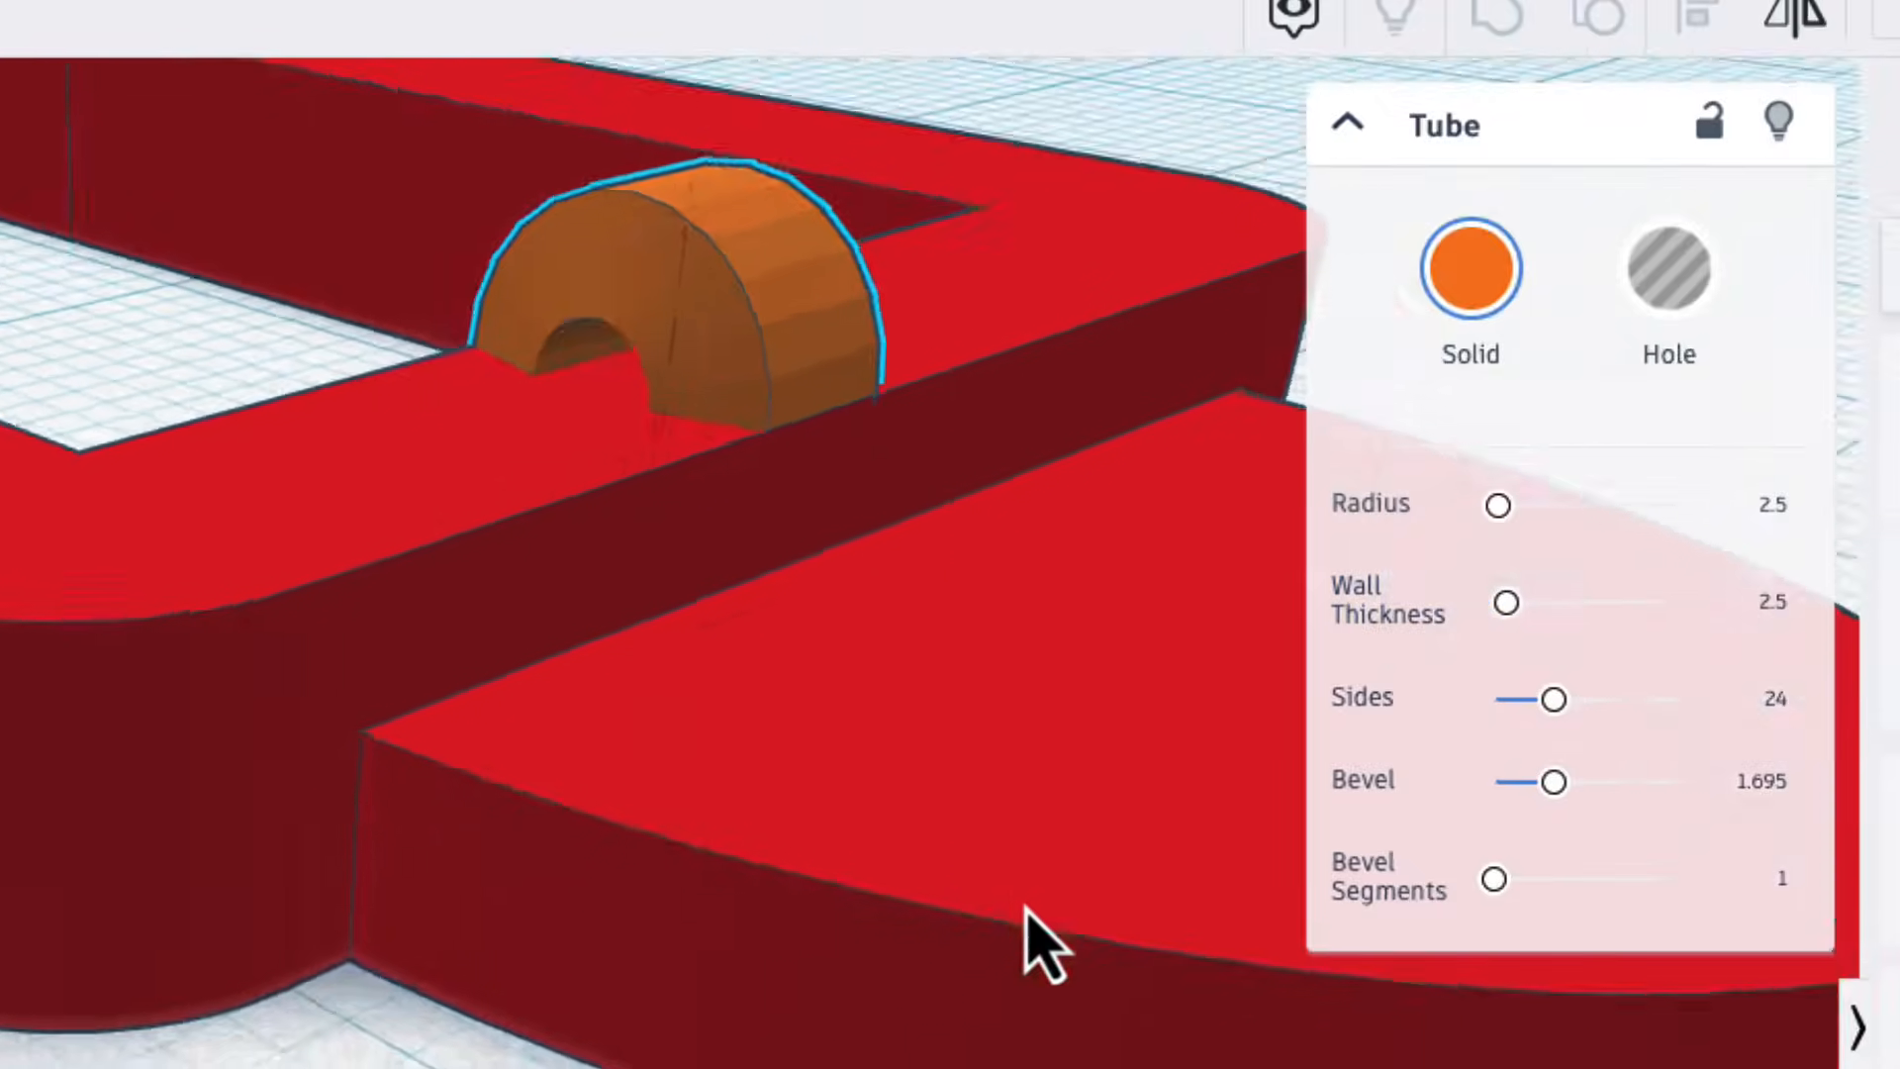
pyautogui.moveTo(1030, 940); pyautogui.dragTo(1192, 976, button='right')
pyautogui.click(1766, 601)
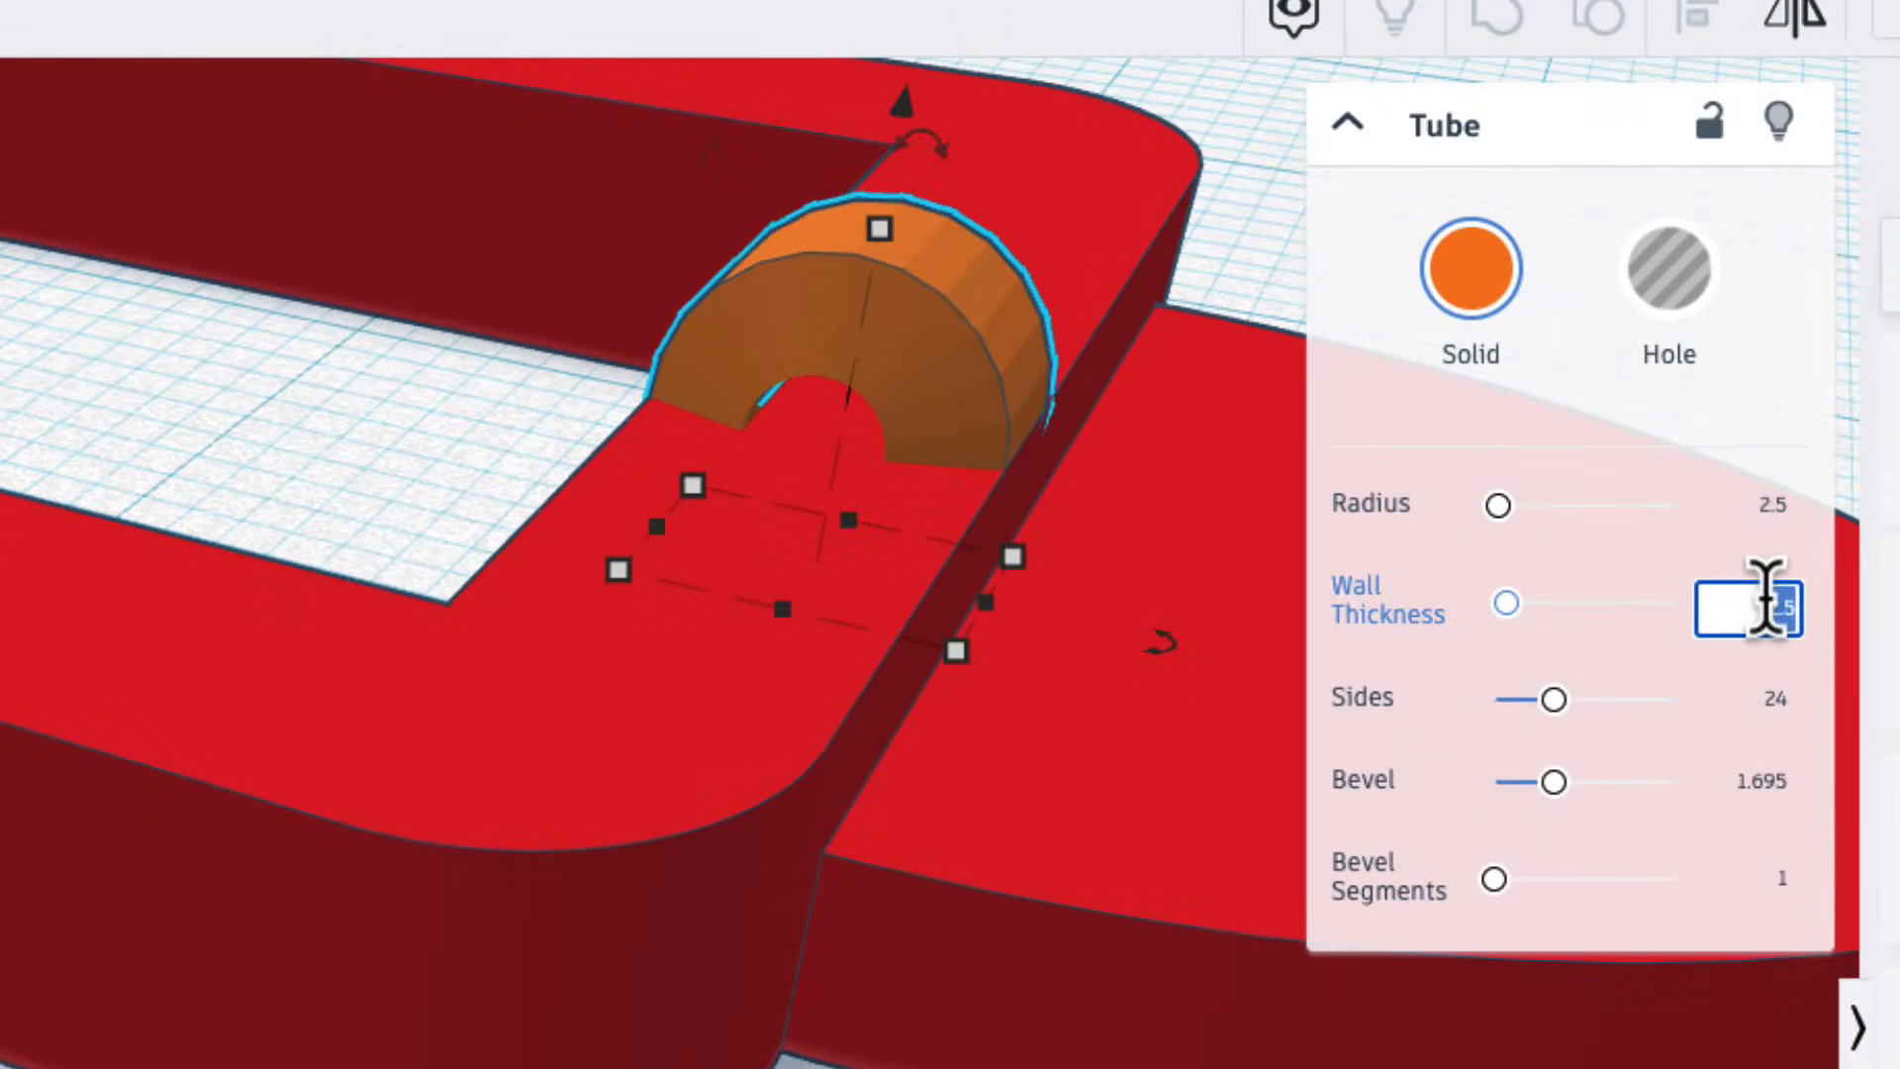
pyautogui.write('2')
pyautogui.press('Return')
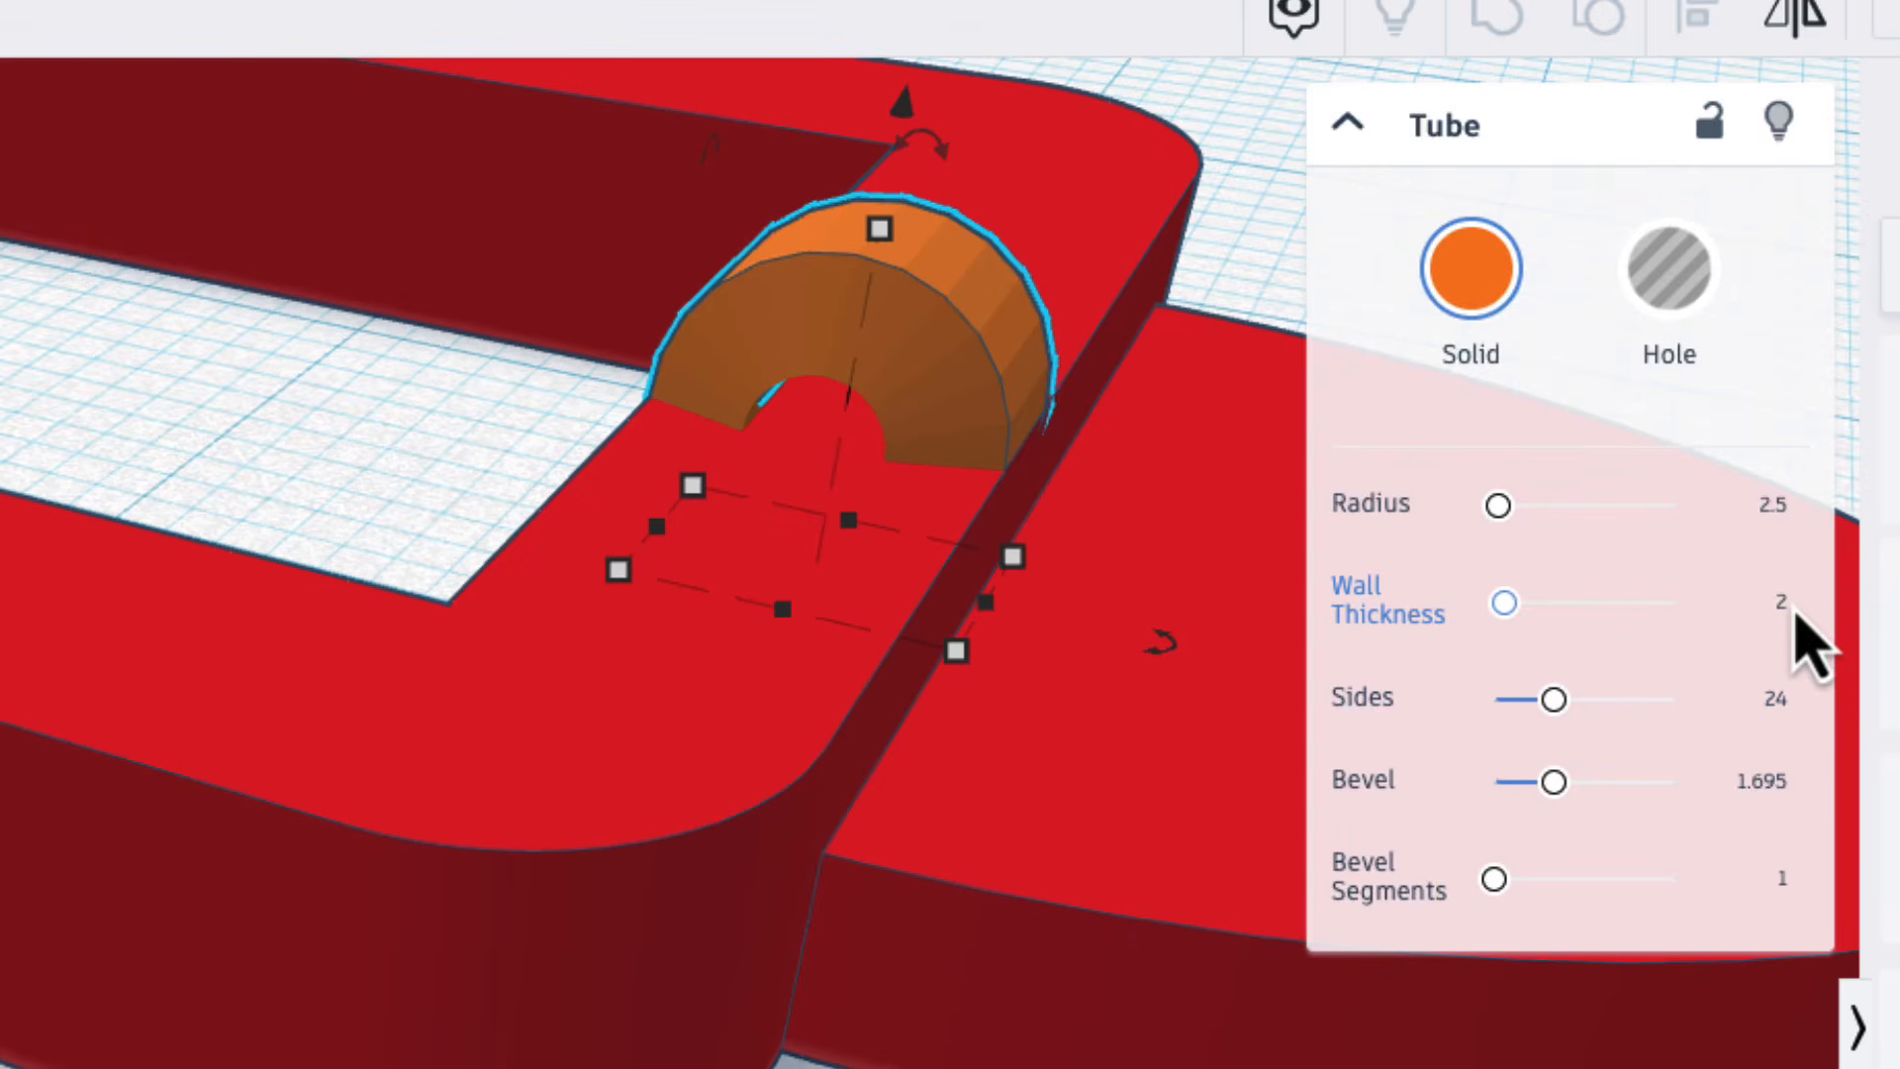
# Try a wall thickness of 1 on the tube, and return it to 2.
pyautogui.click(1781, 603)
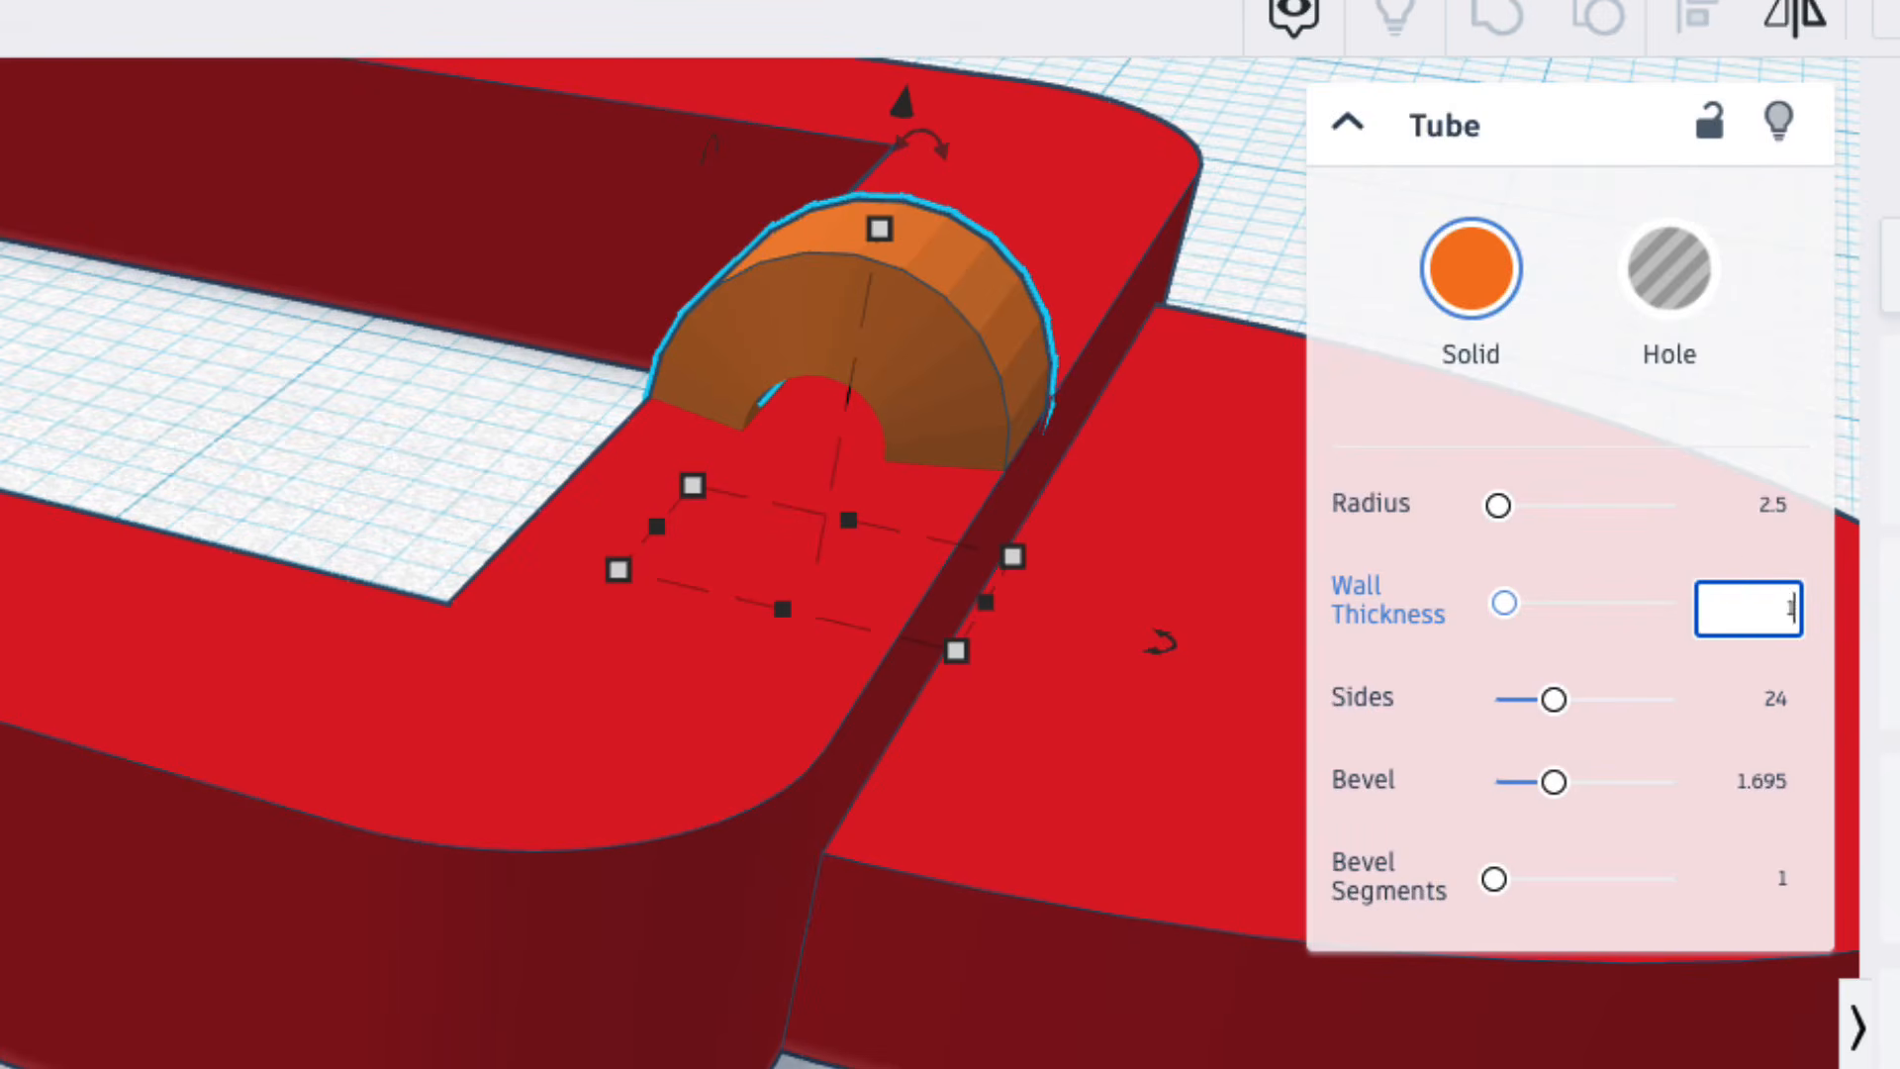
pyautogui.write('1')
pyautogui.press('Return')
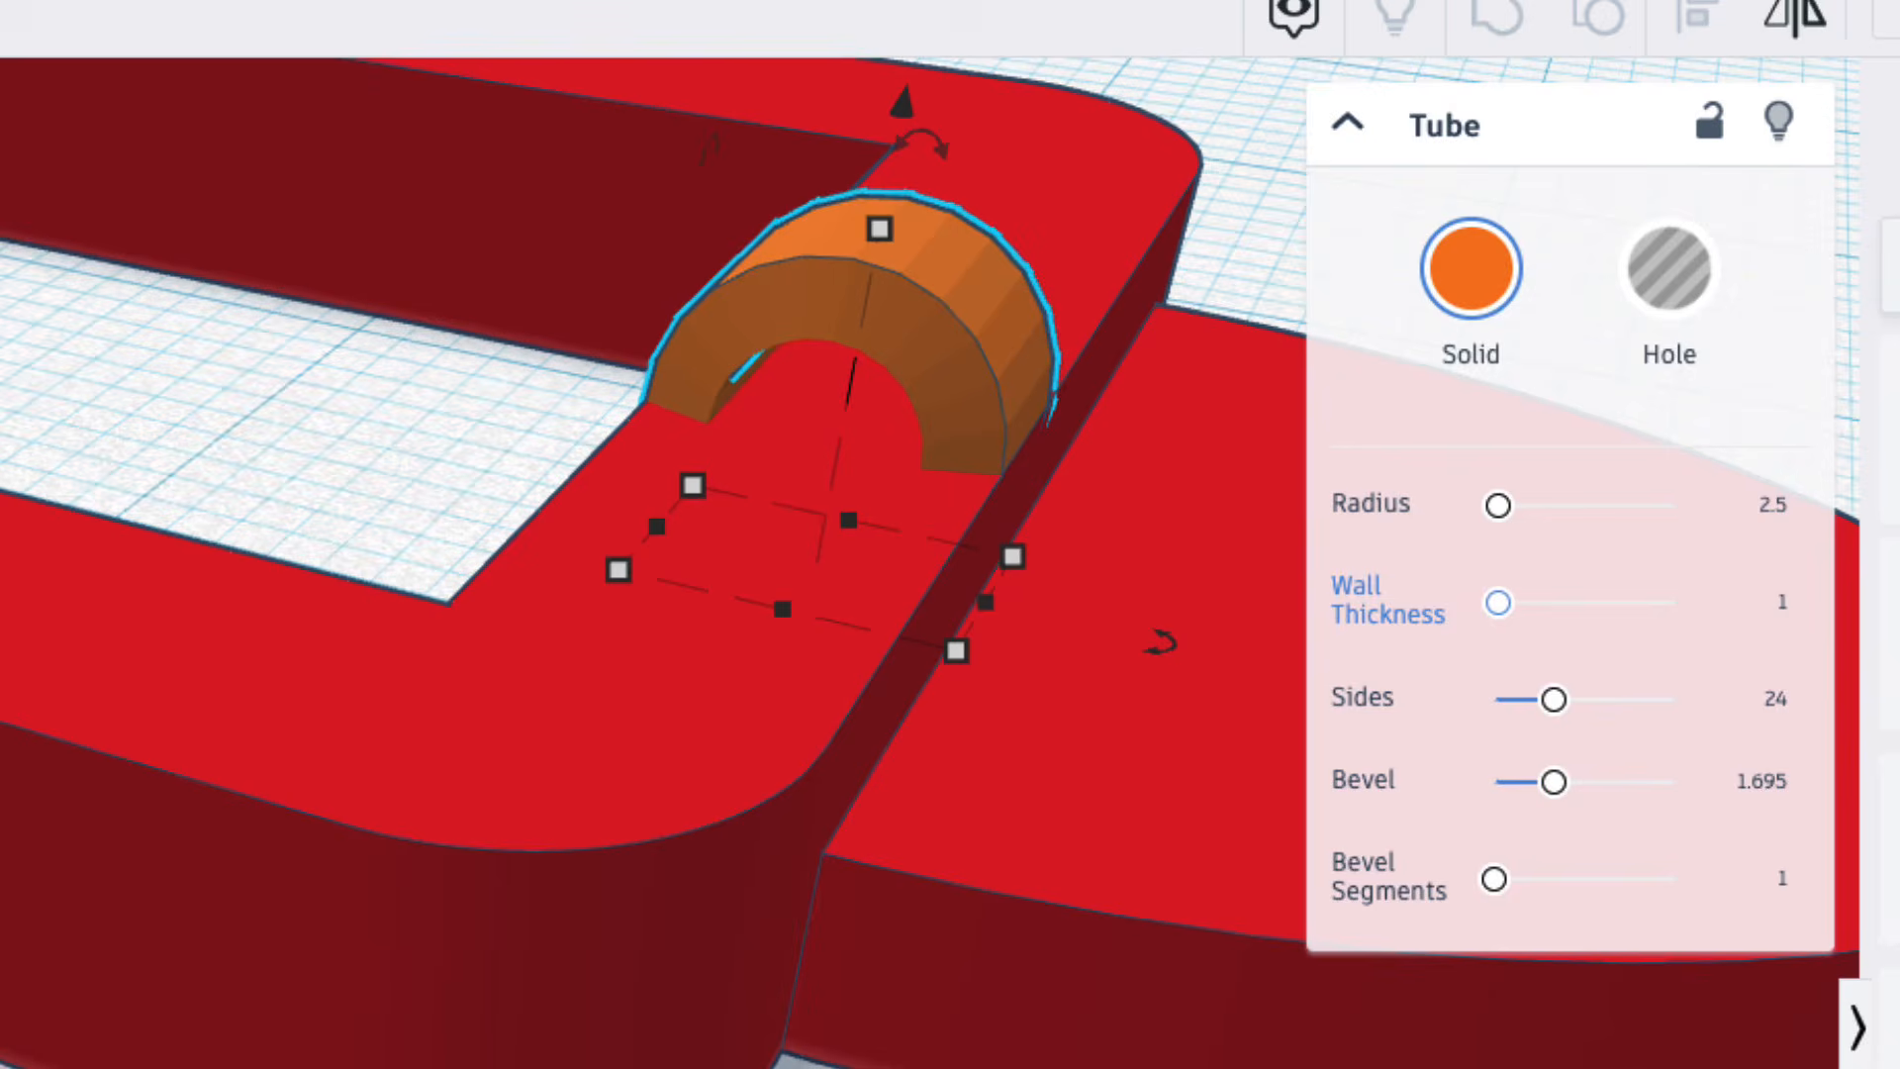
pyautogui.moveTo(1094, 623); pyautogui.dragTo(990, 668, button='right')
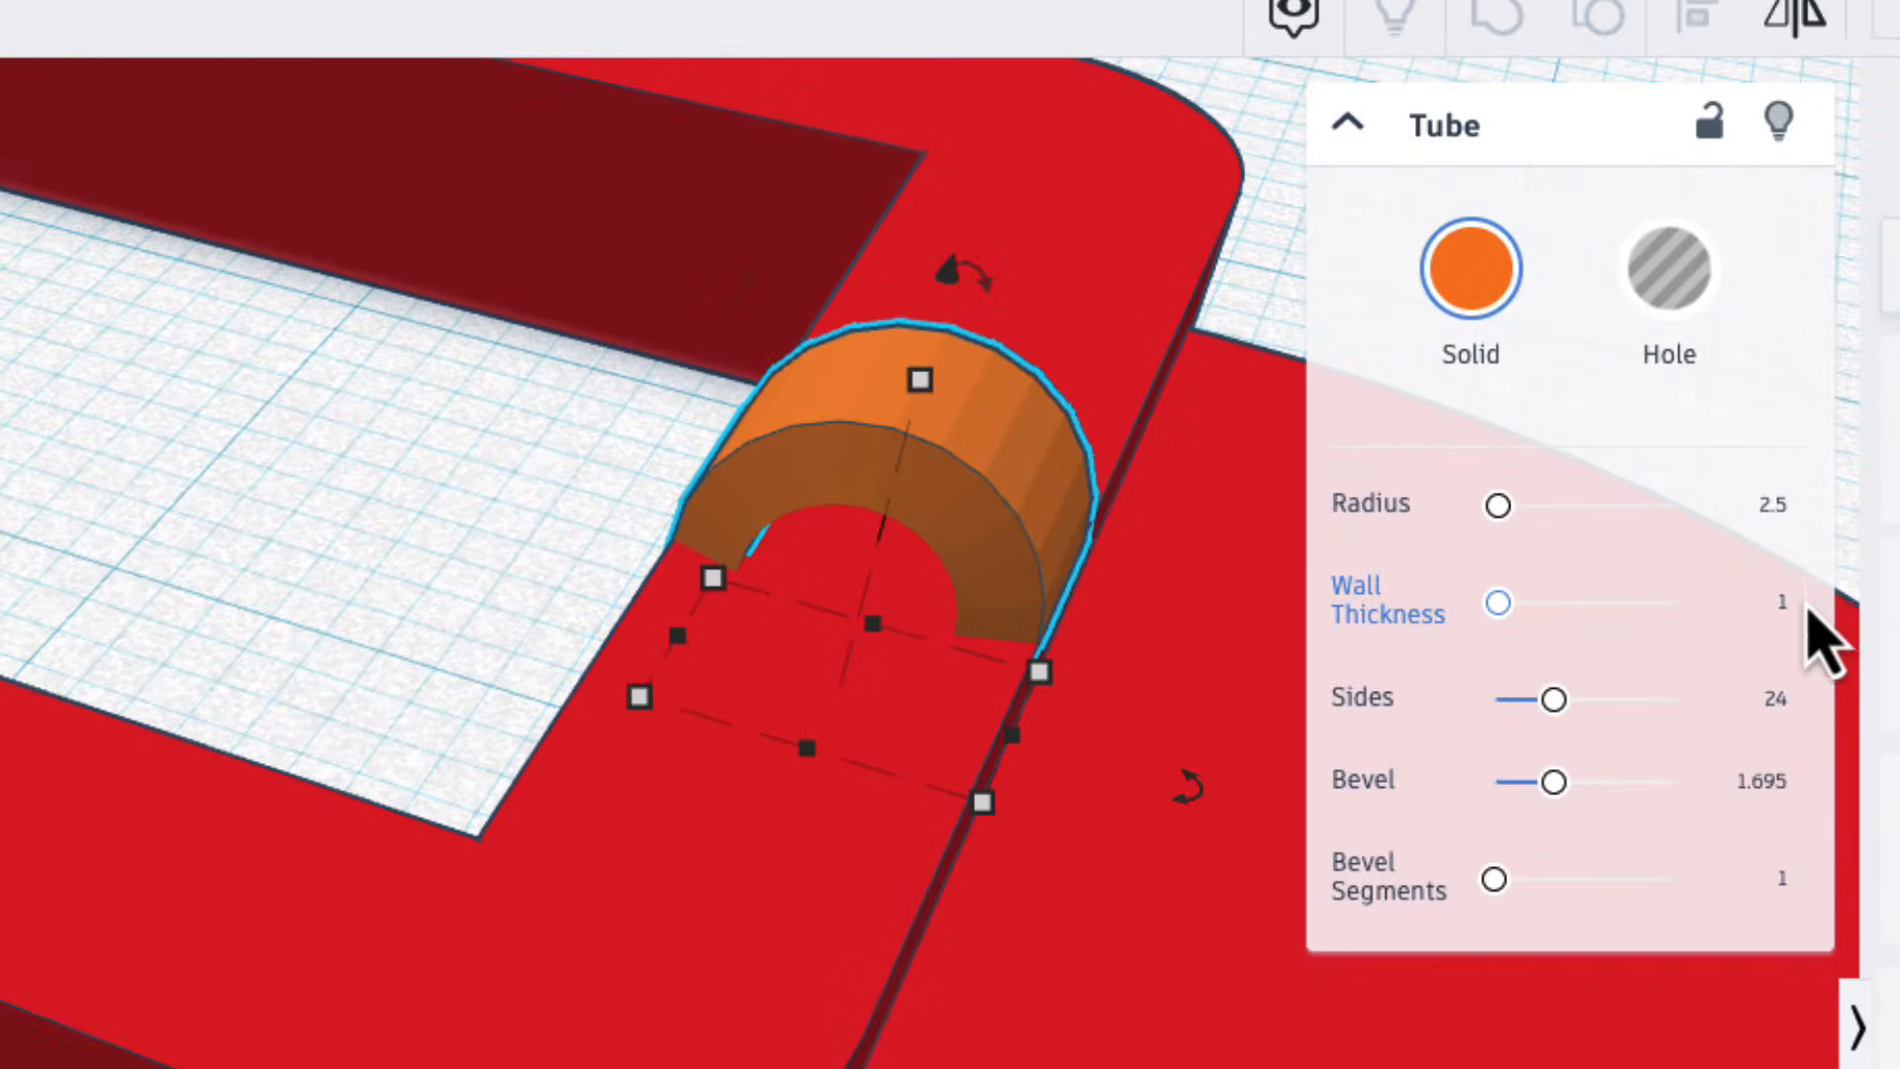
pyautogui.click(1782, 603)
pyautogui.write('2')
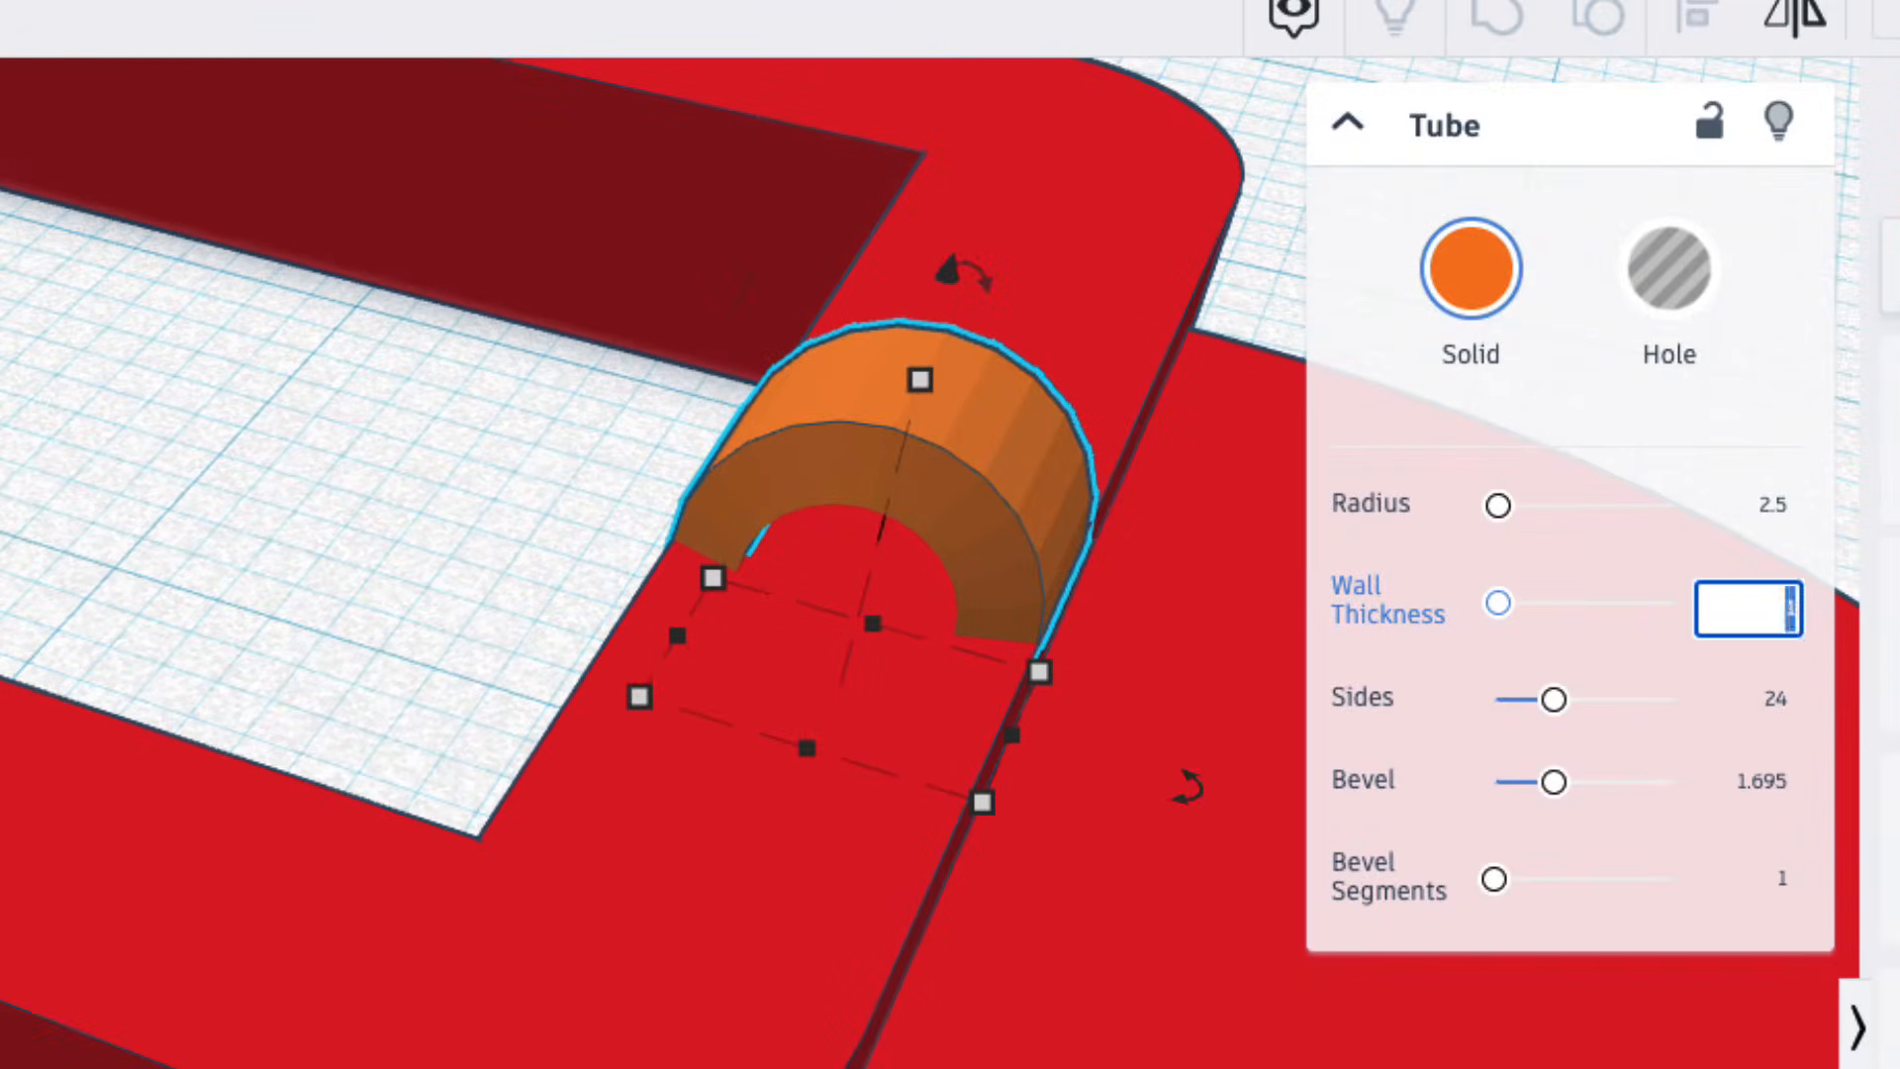
pyautogui.press('Return')
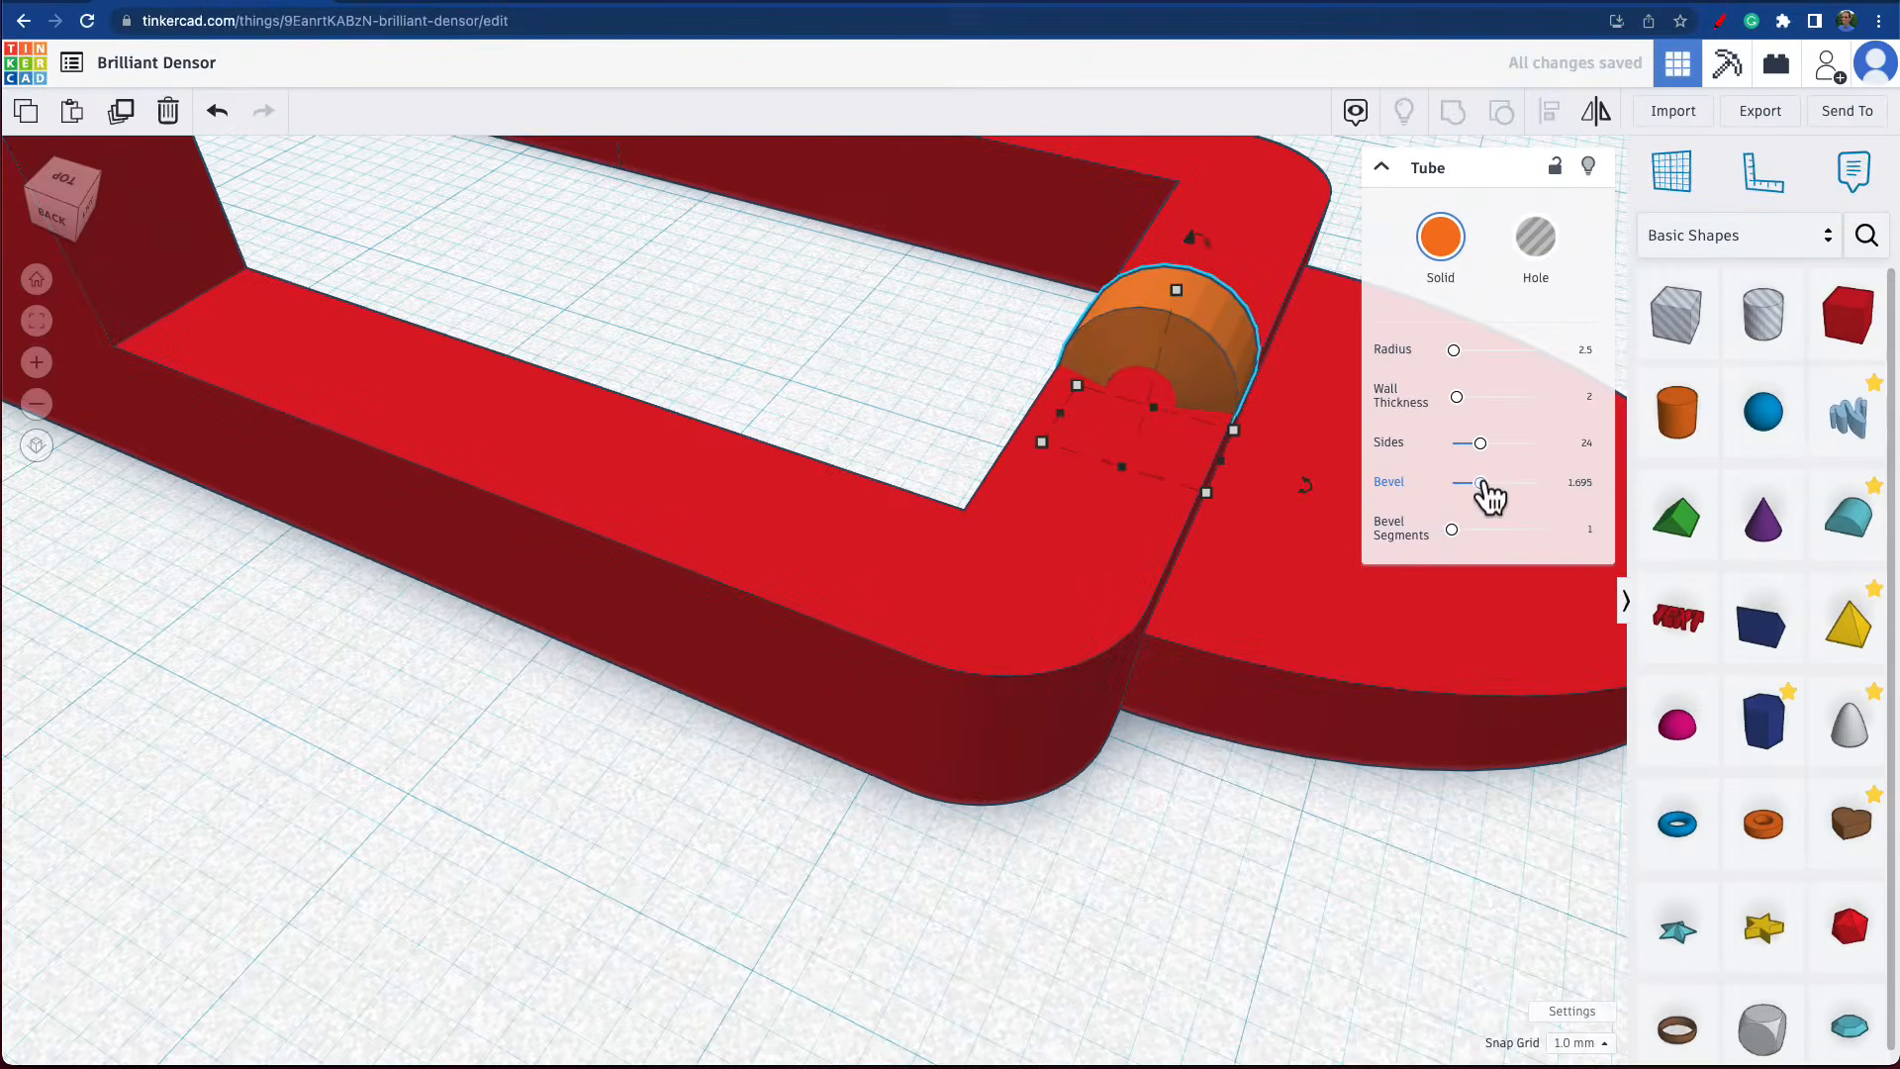
# Remove the tube's bevel by setting it to 0, and reduce the tube's depth along its axis to 2.5 mm.
pyautogui.moveTo(1554, 781); pyautogui.dragTo(1449, 807)
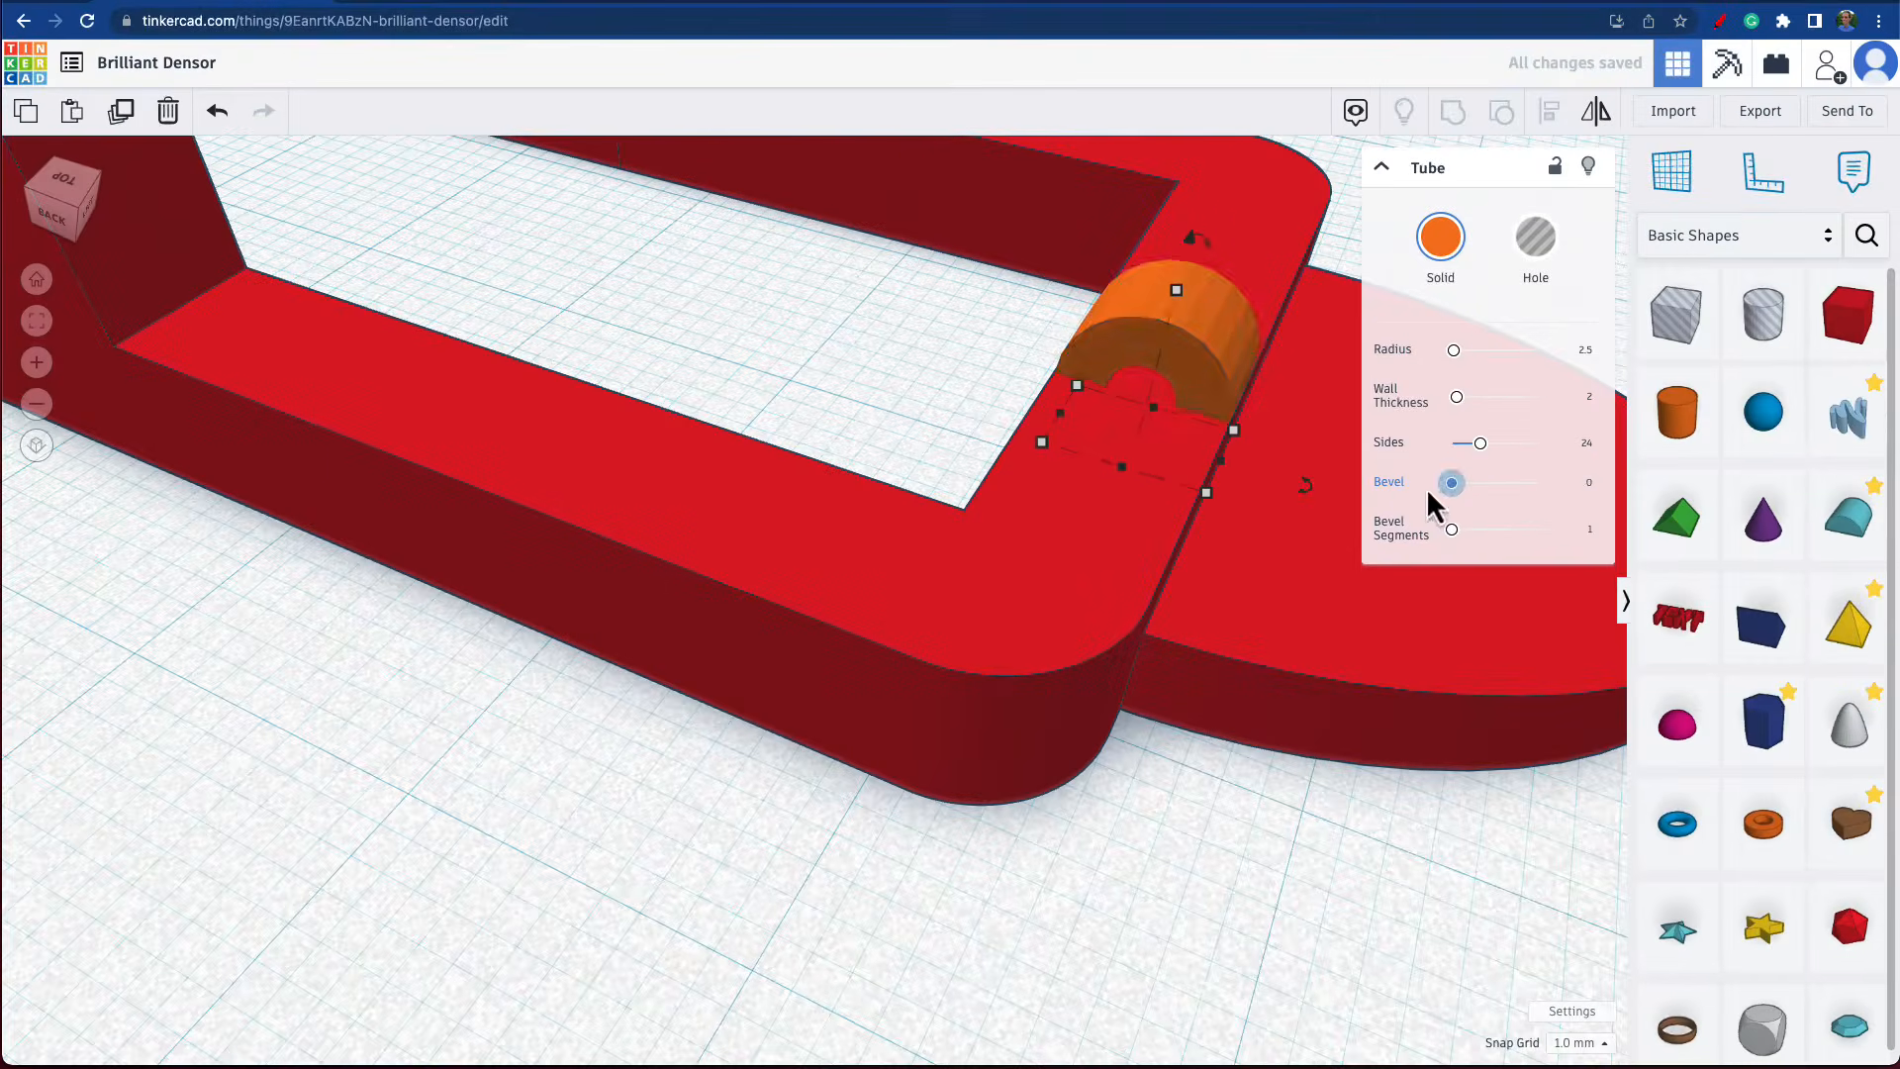
pyautogui.moveTo(1128, 496); pyautogui.dragTo(935, 523, button='right')
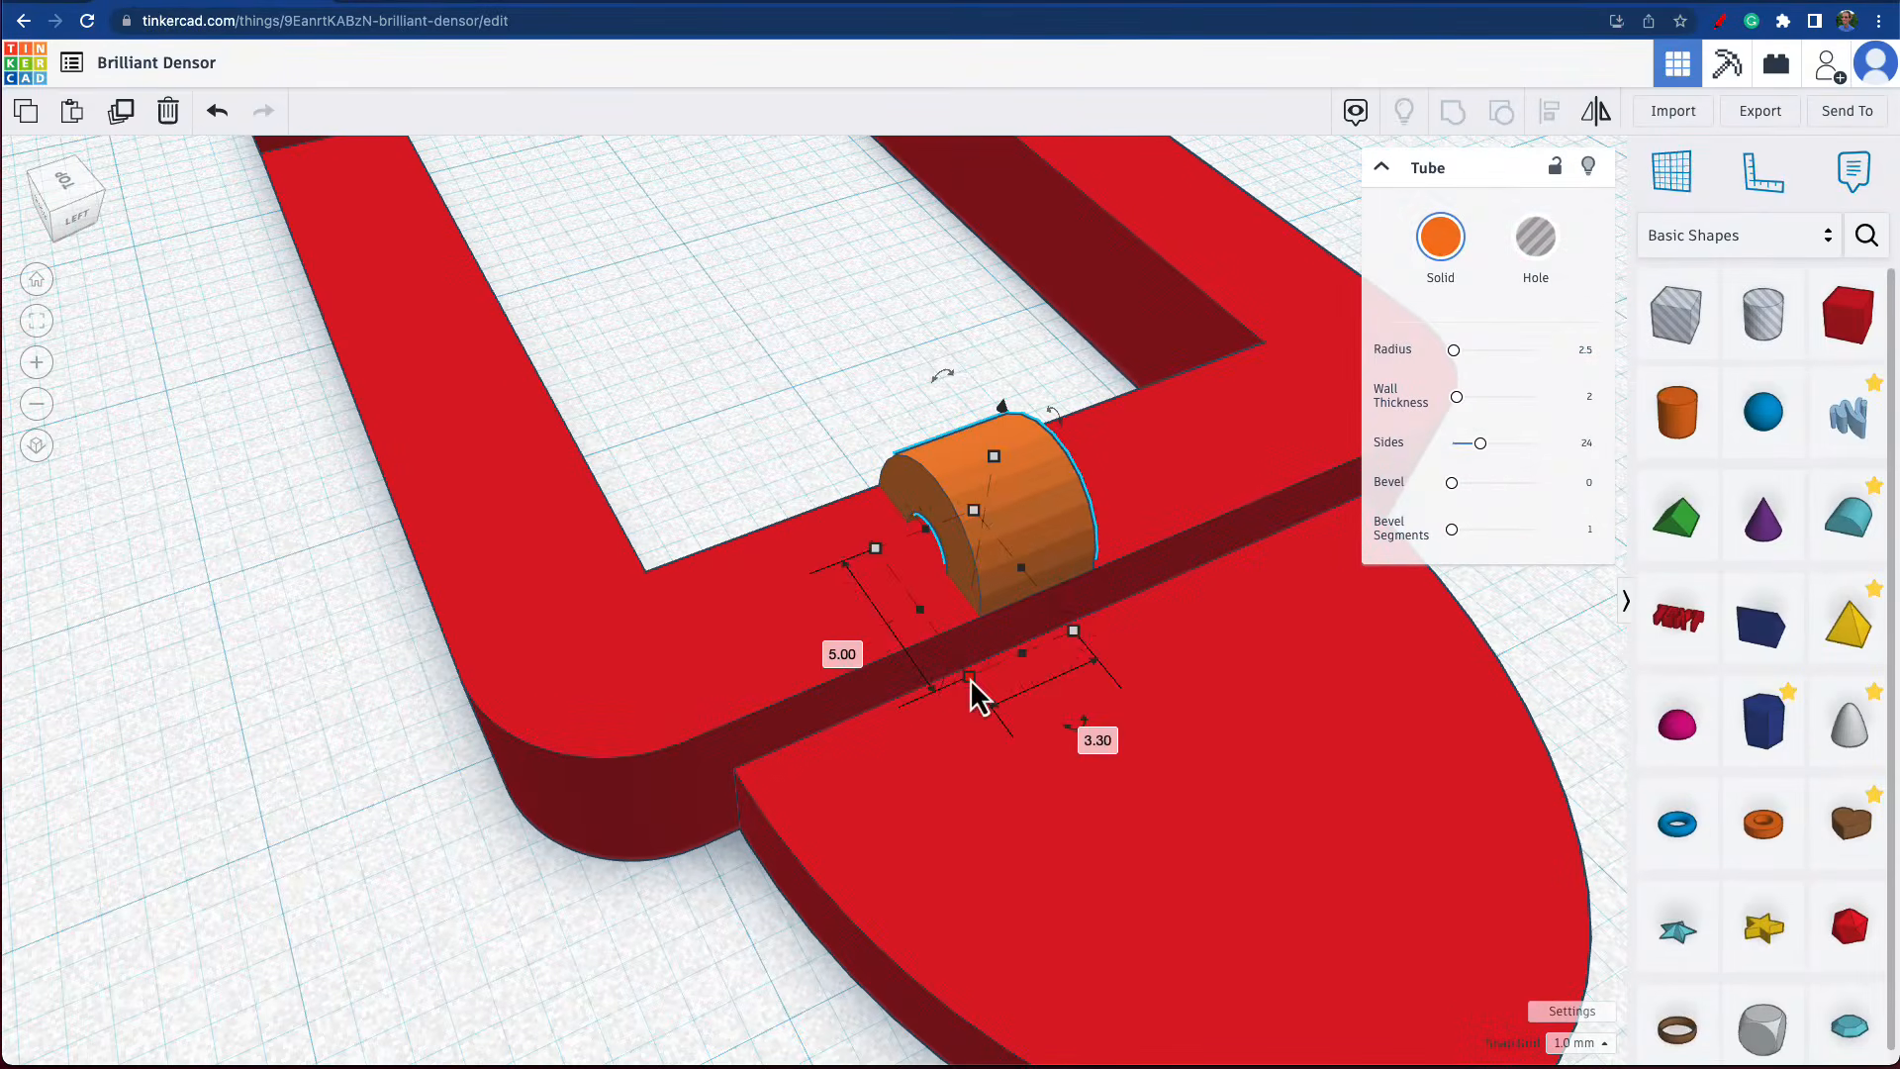
pyautogui.click(1076, 733)
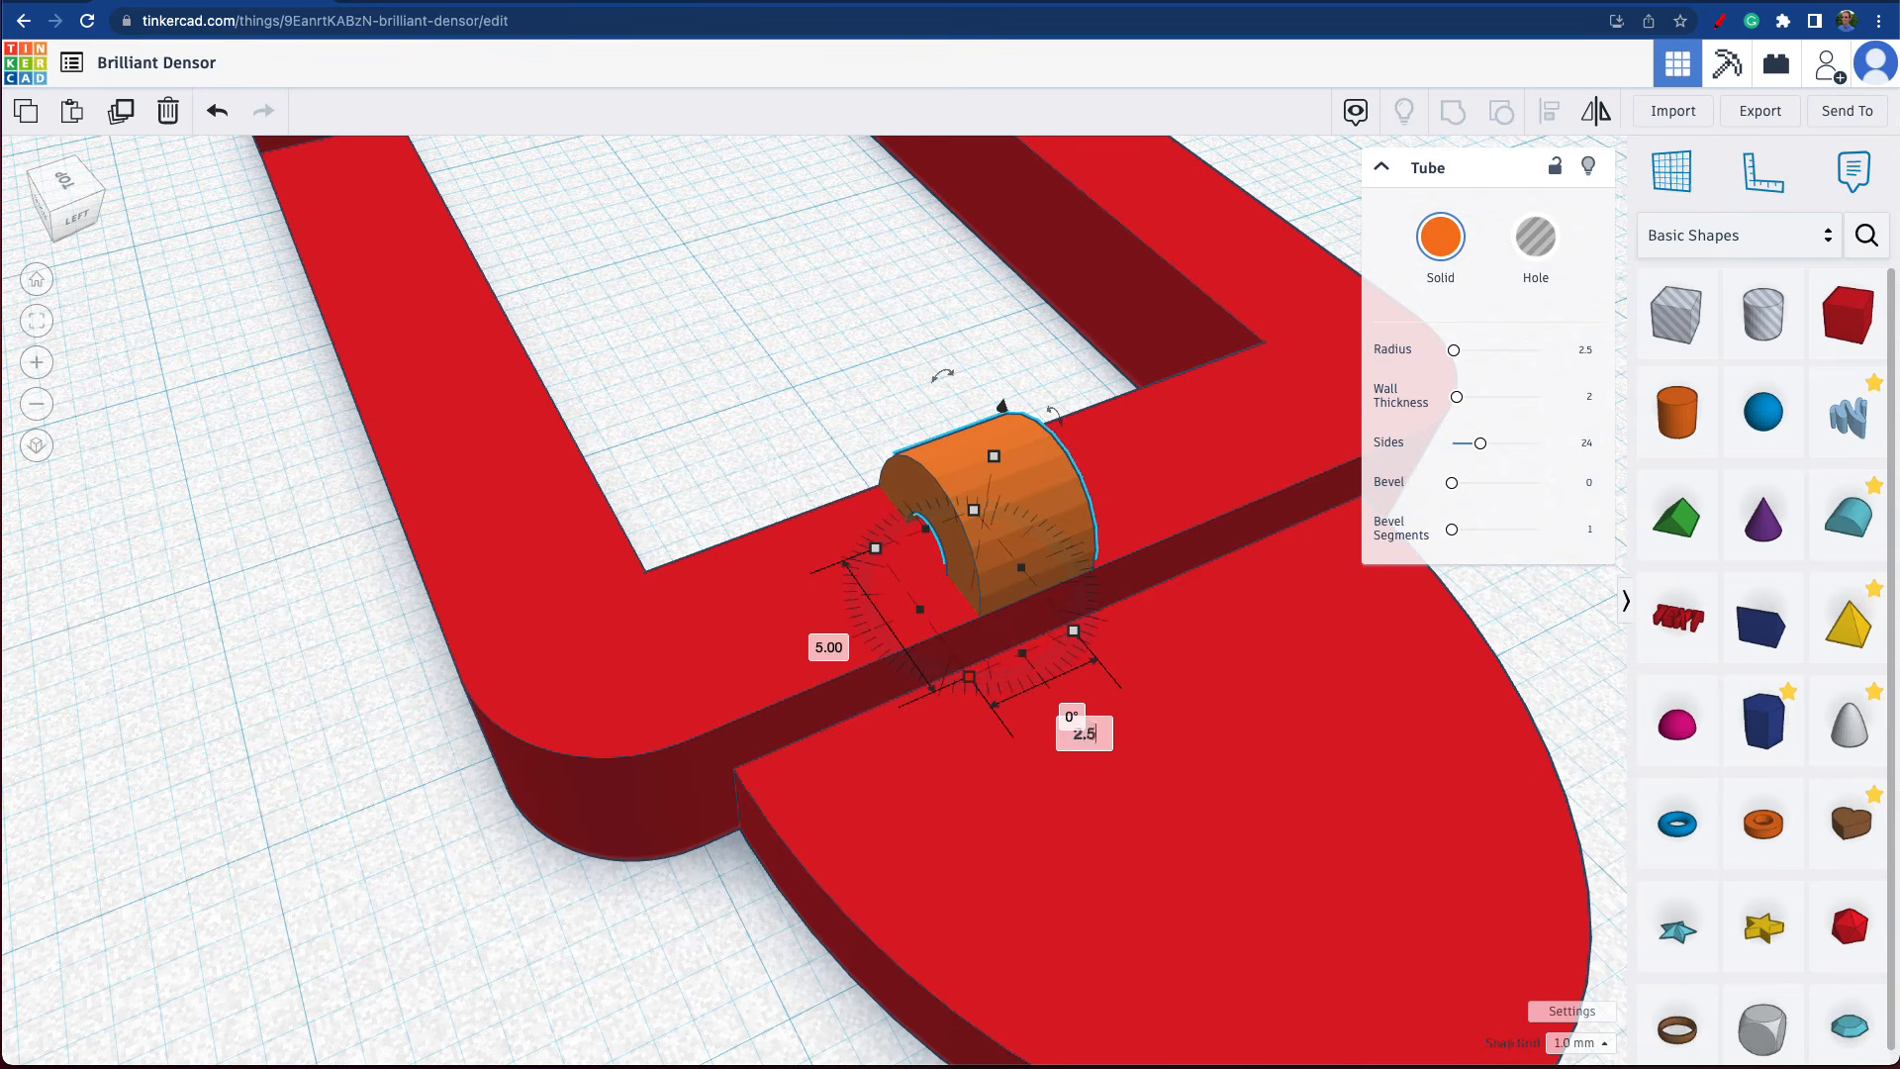
pyautogui.write('2.5')
pyautogui.press('Return')
pyautogui.moveTo(1088, 693); pyautogui.dragTo(1331, 634, button='right')
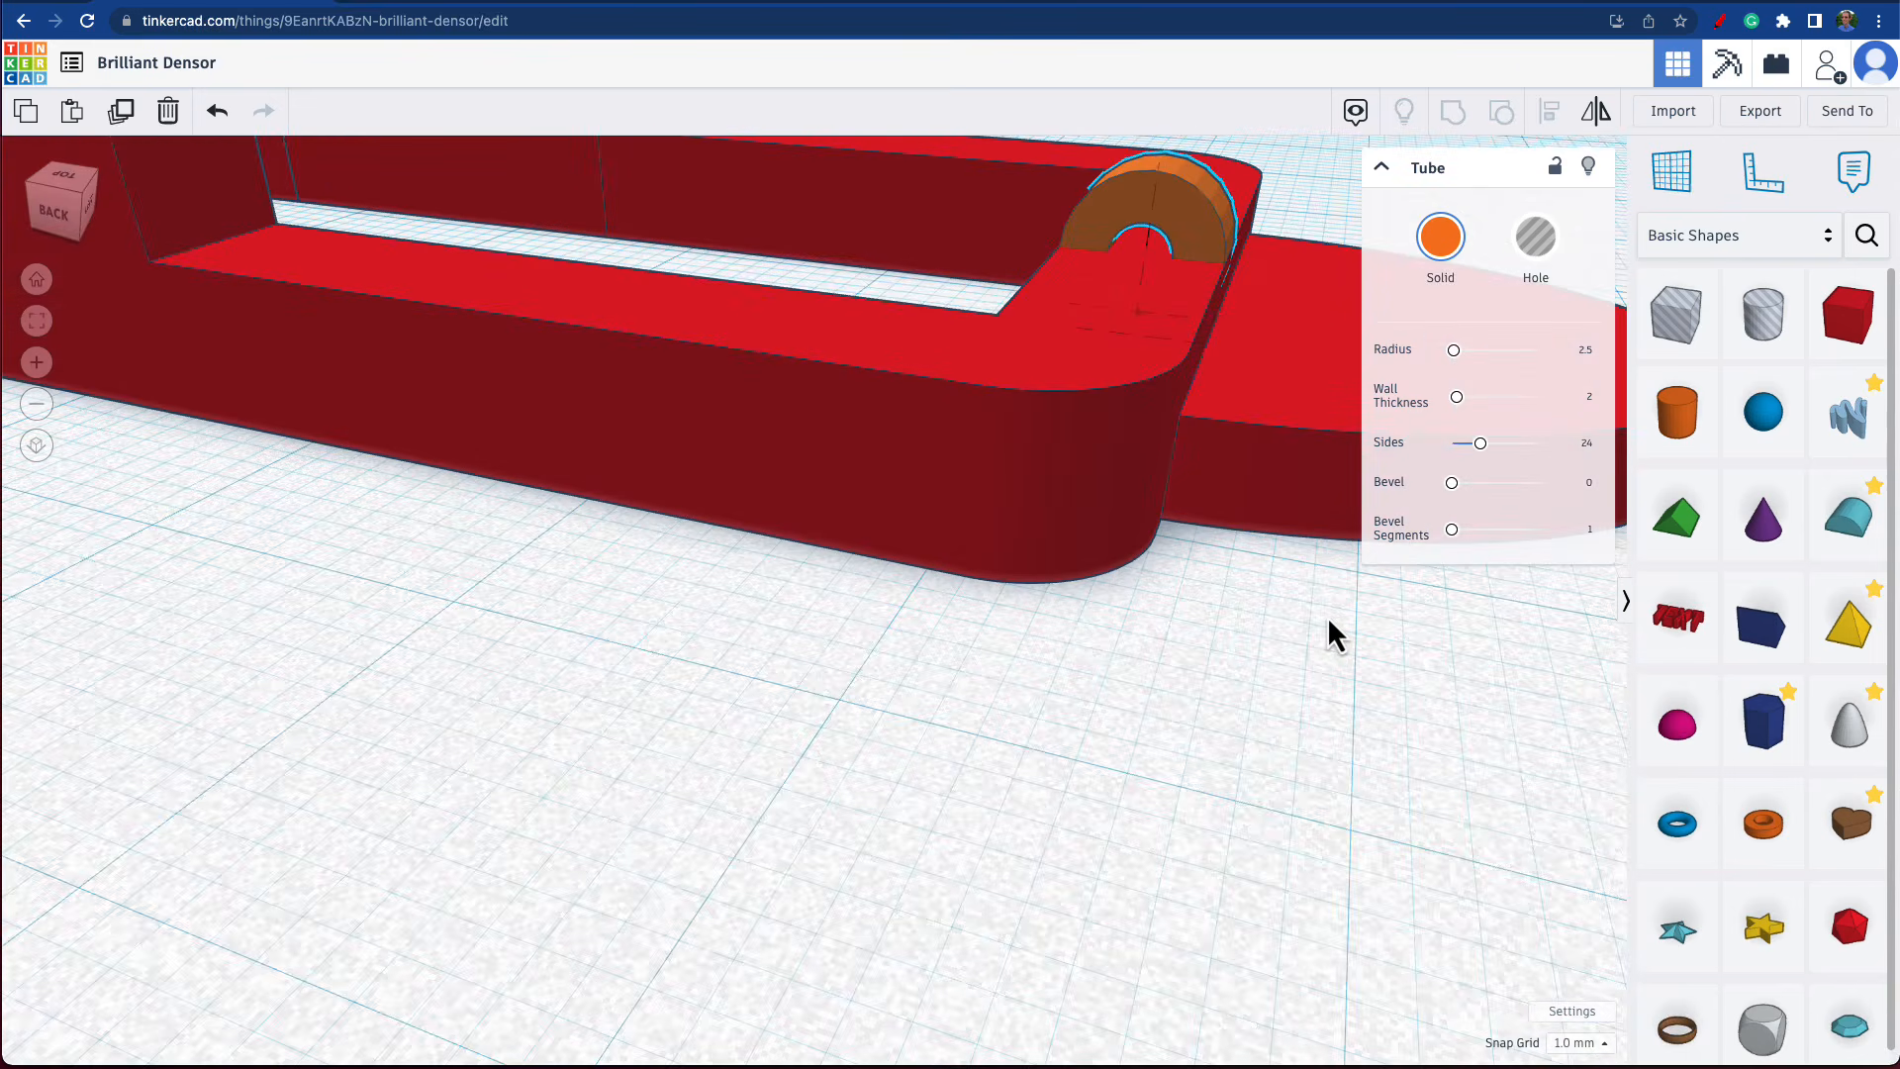
# Align the tube with the frame so that it is centred across the frame's width.
pyautogui.scroll(5, 1153, 213)
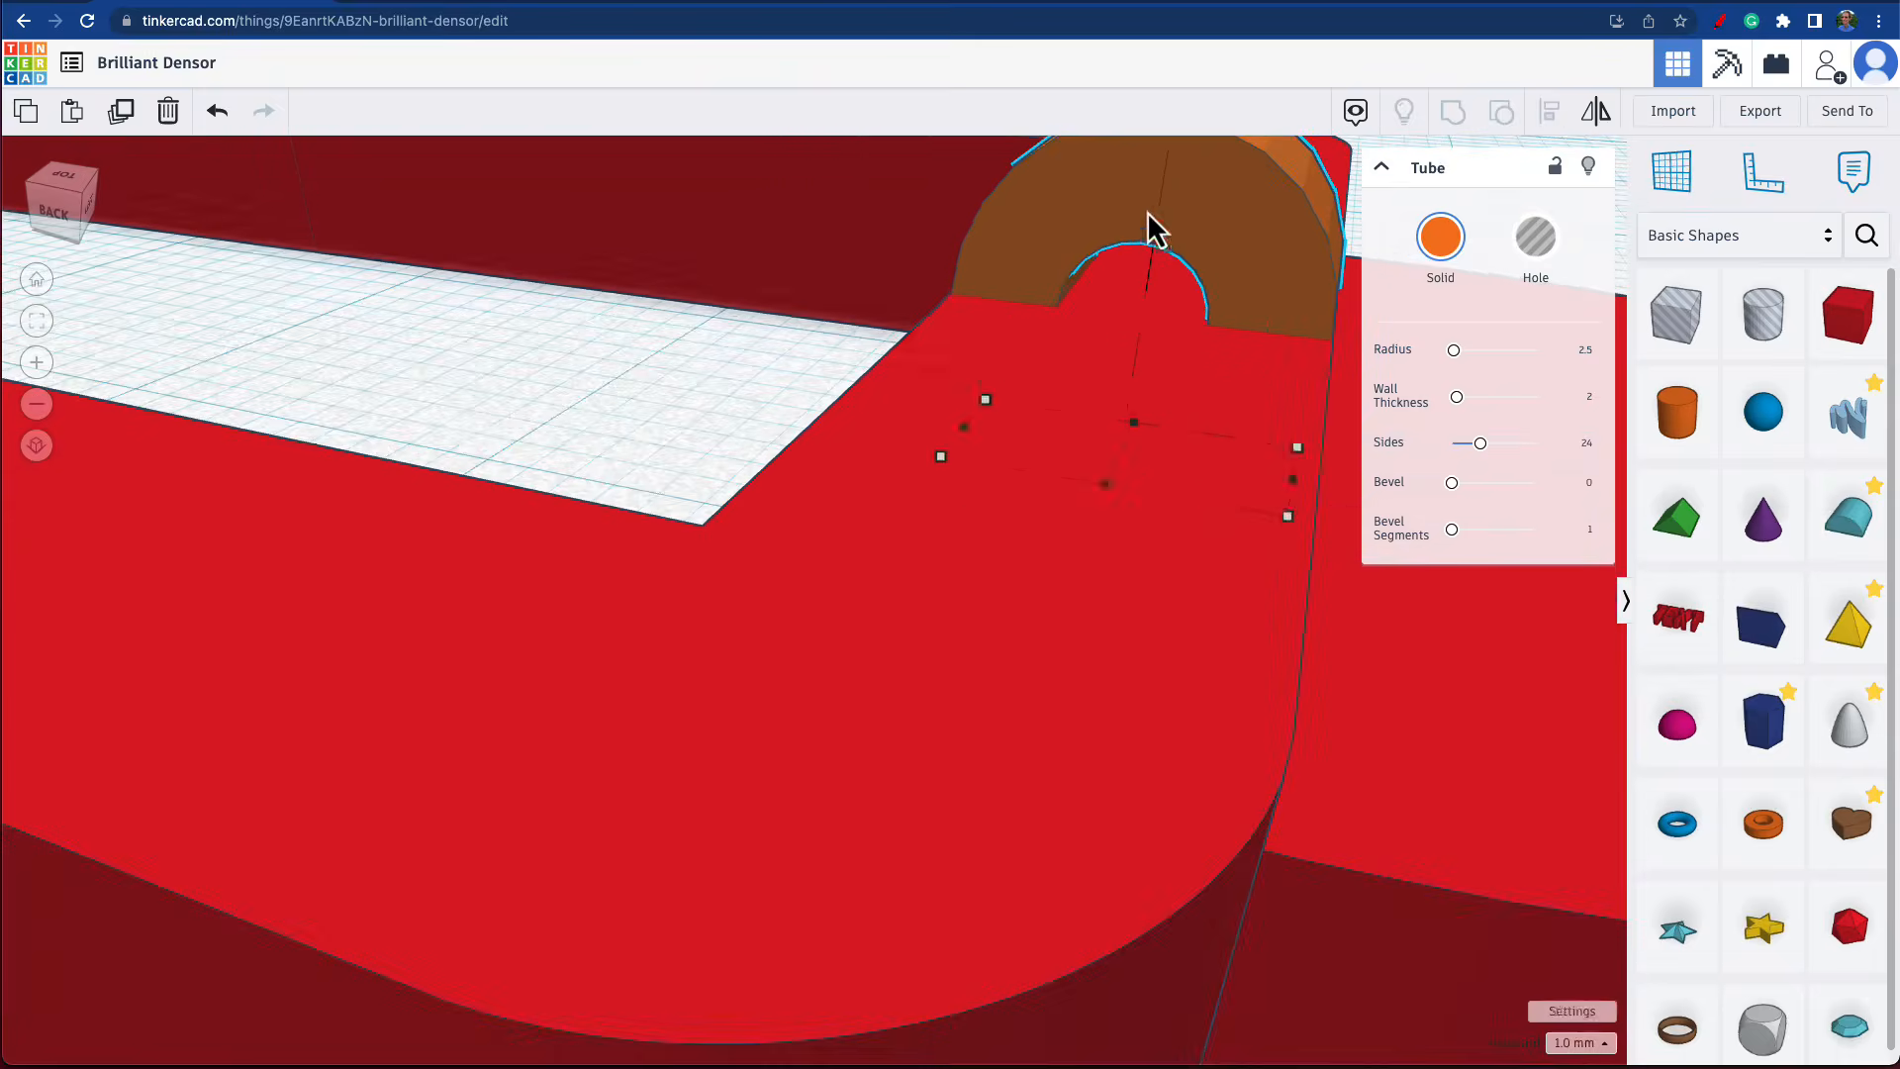
pyautogui.click(1166, 319)
pyautogui.moveTo(1156, 302); pyautogui.dragTo(893, 359, button='right')
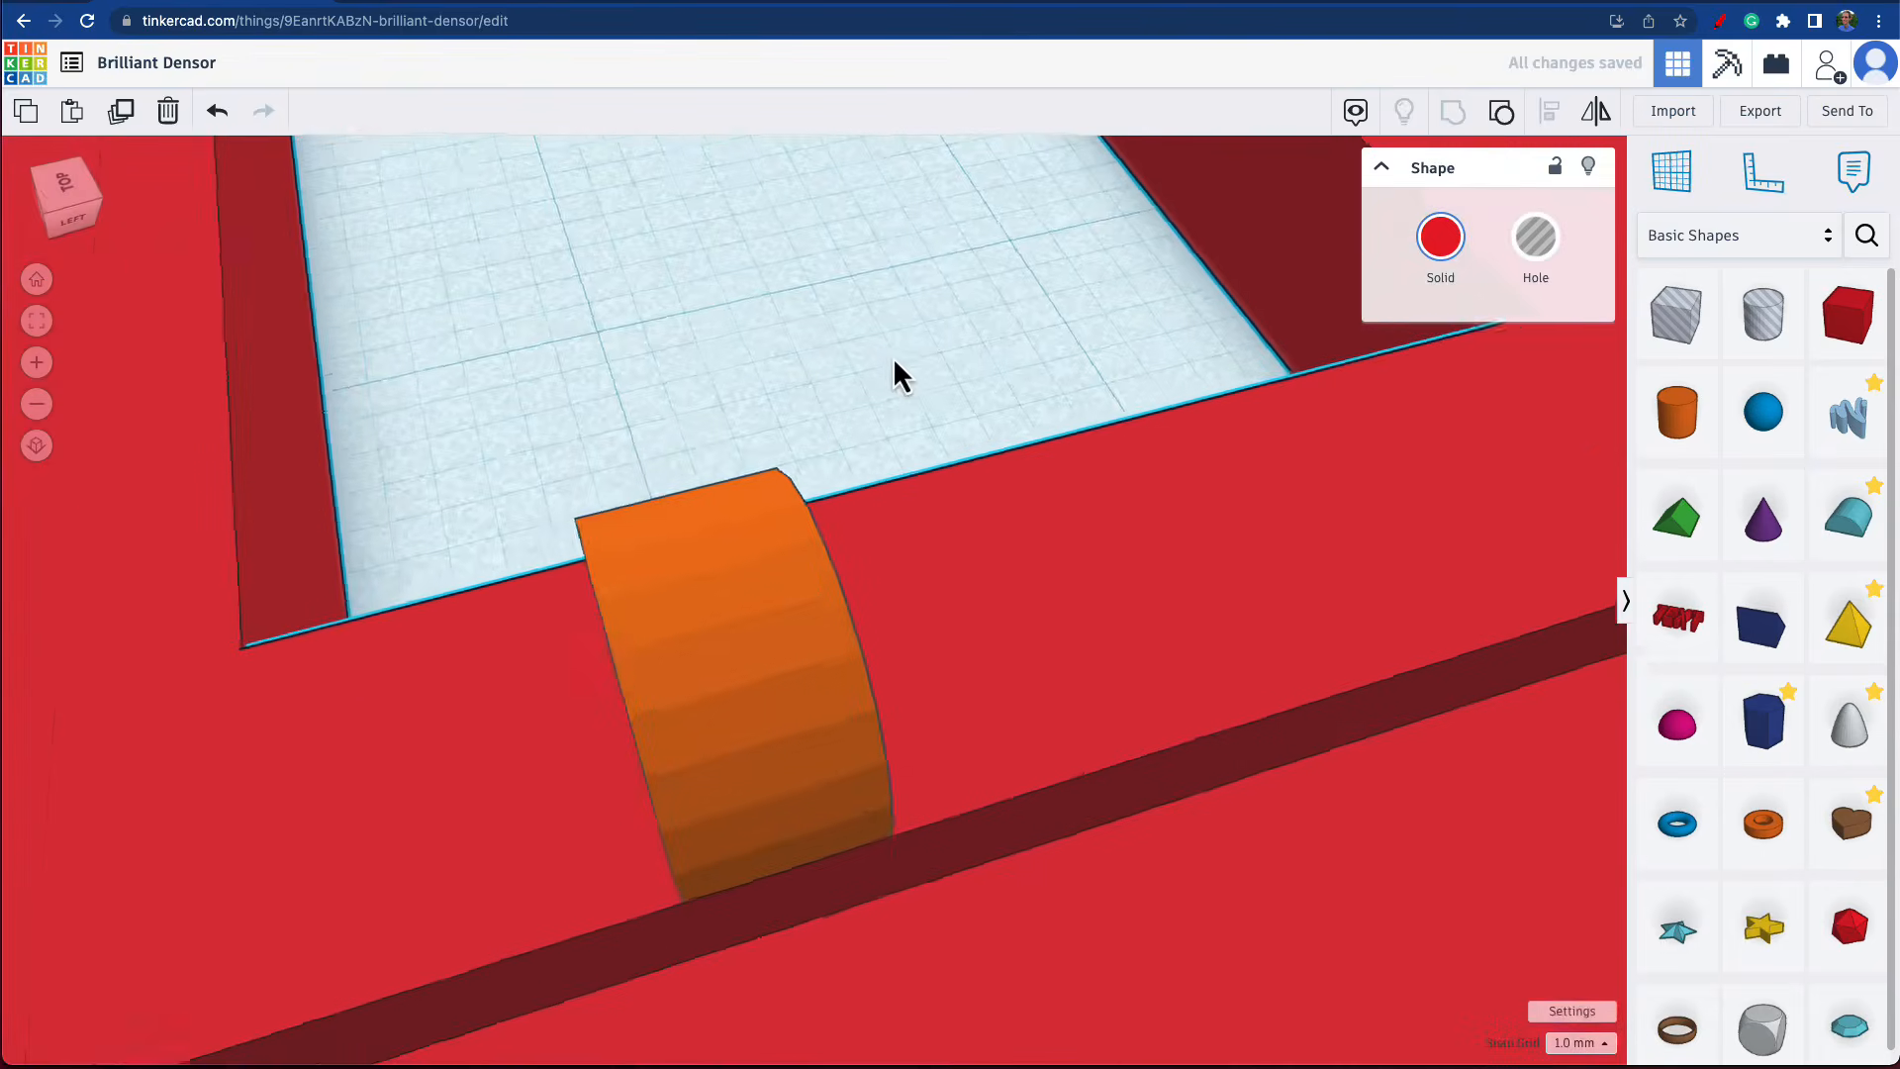
pyautogui.scroll(-5, 910, 358)
pyautogui.moveTo(1421, 544); pyautogui.dragTo(977, 408, button='right')
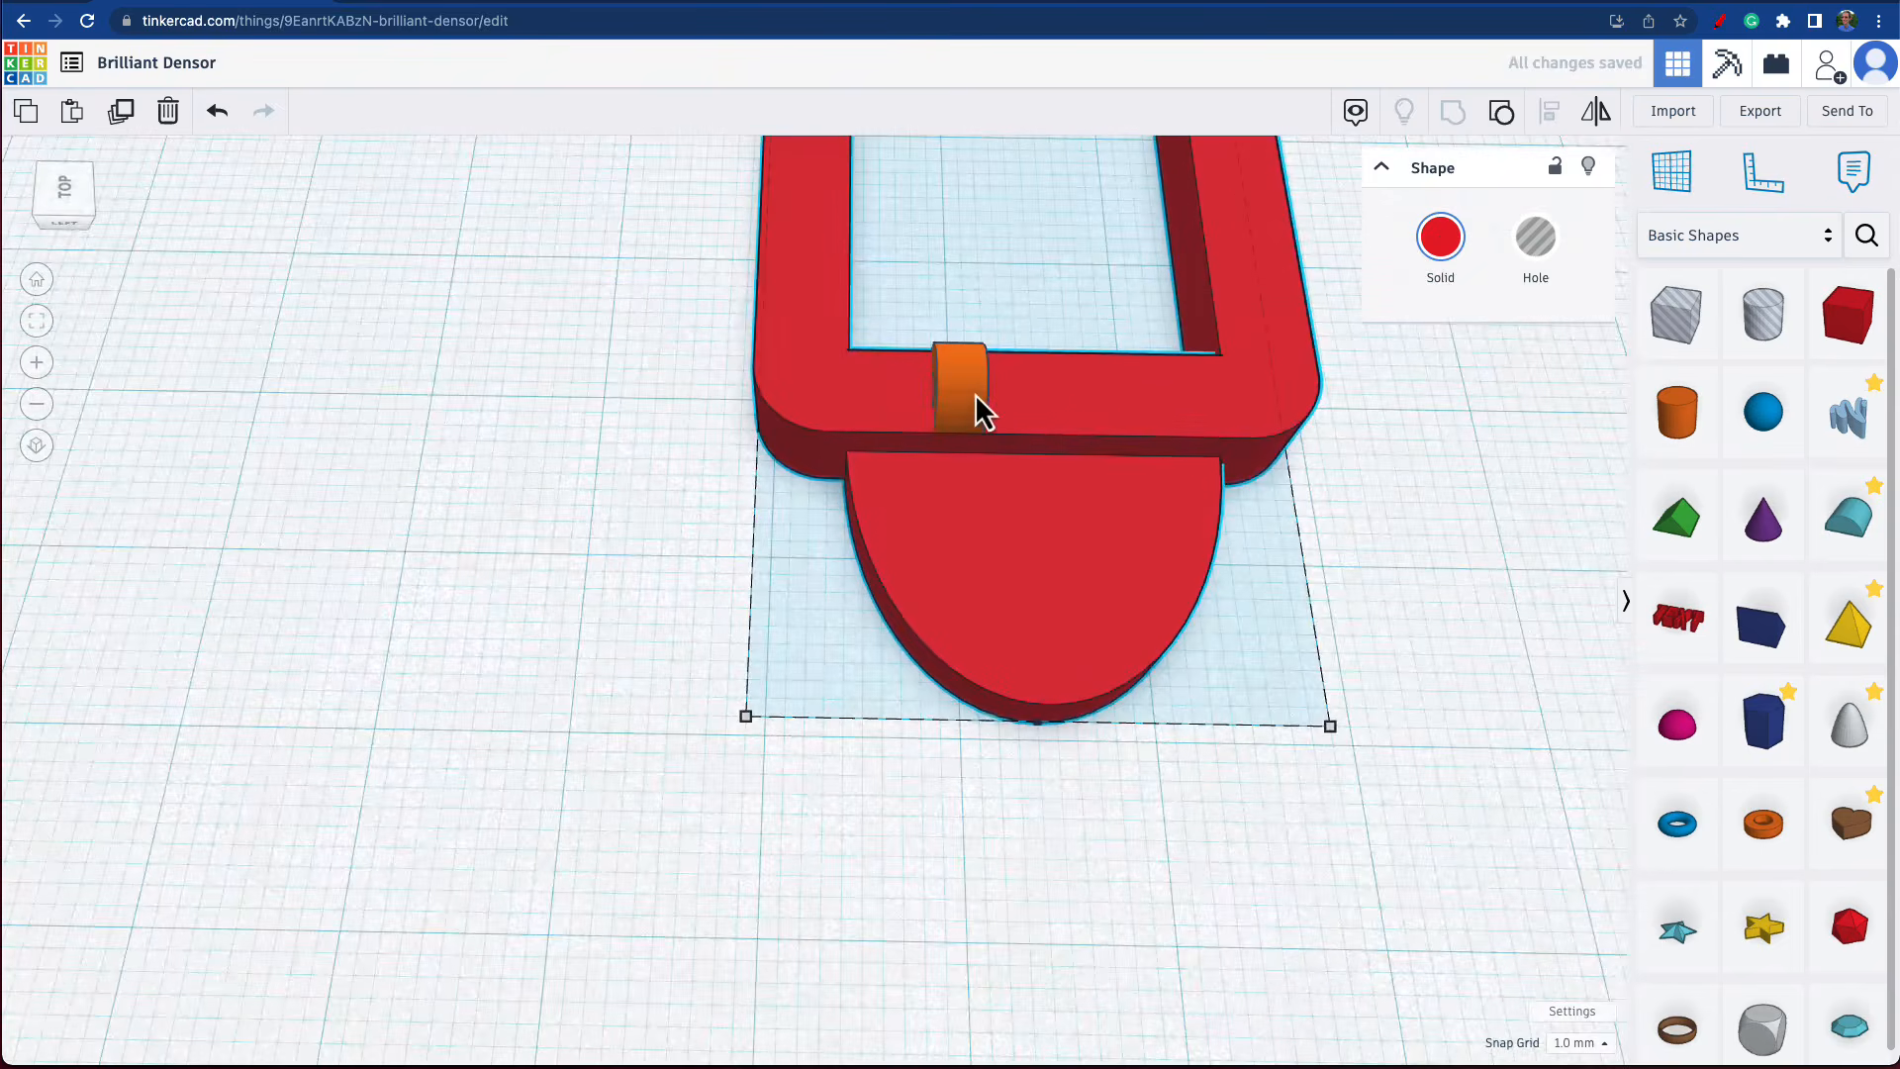
pyautogui.click(977, 408)
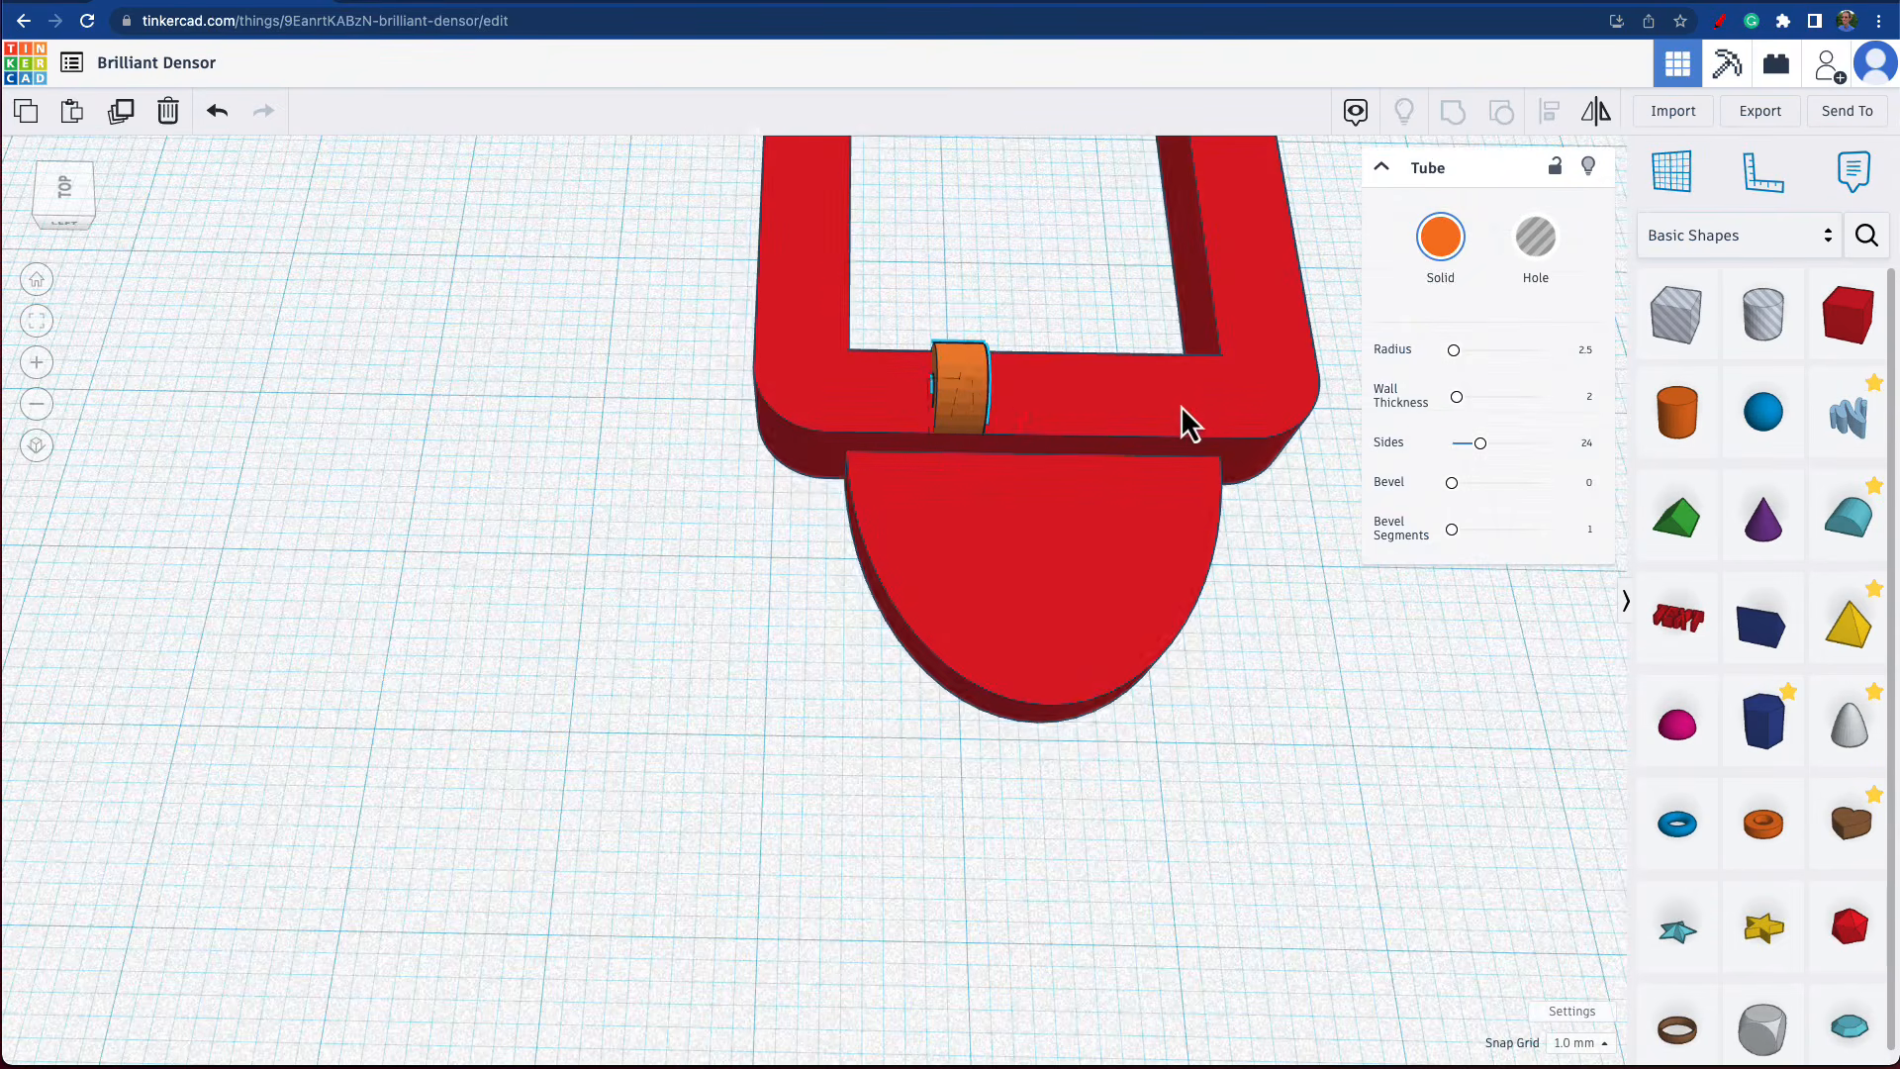
pyautogui.keyDown('shift'); pyautogui.click(1187, 424); pyautogui.keyUp('shift')
pyautogui.click(1551, 113)
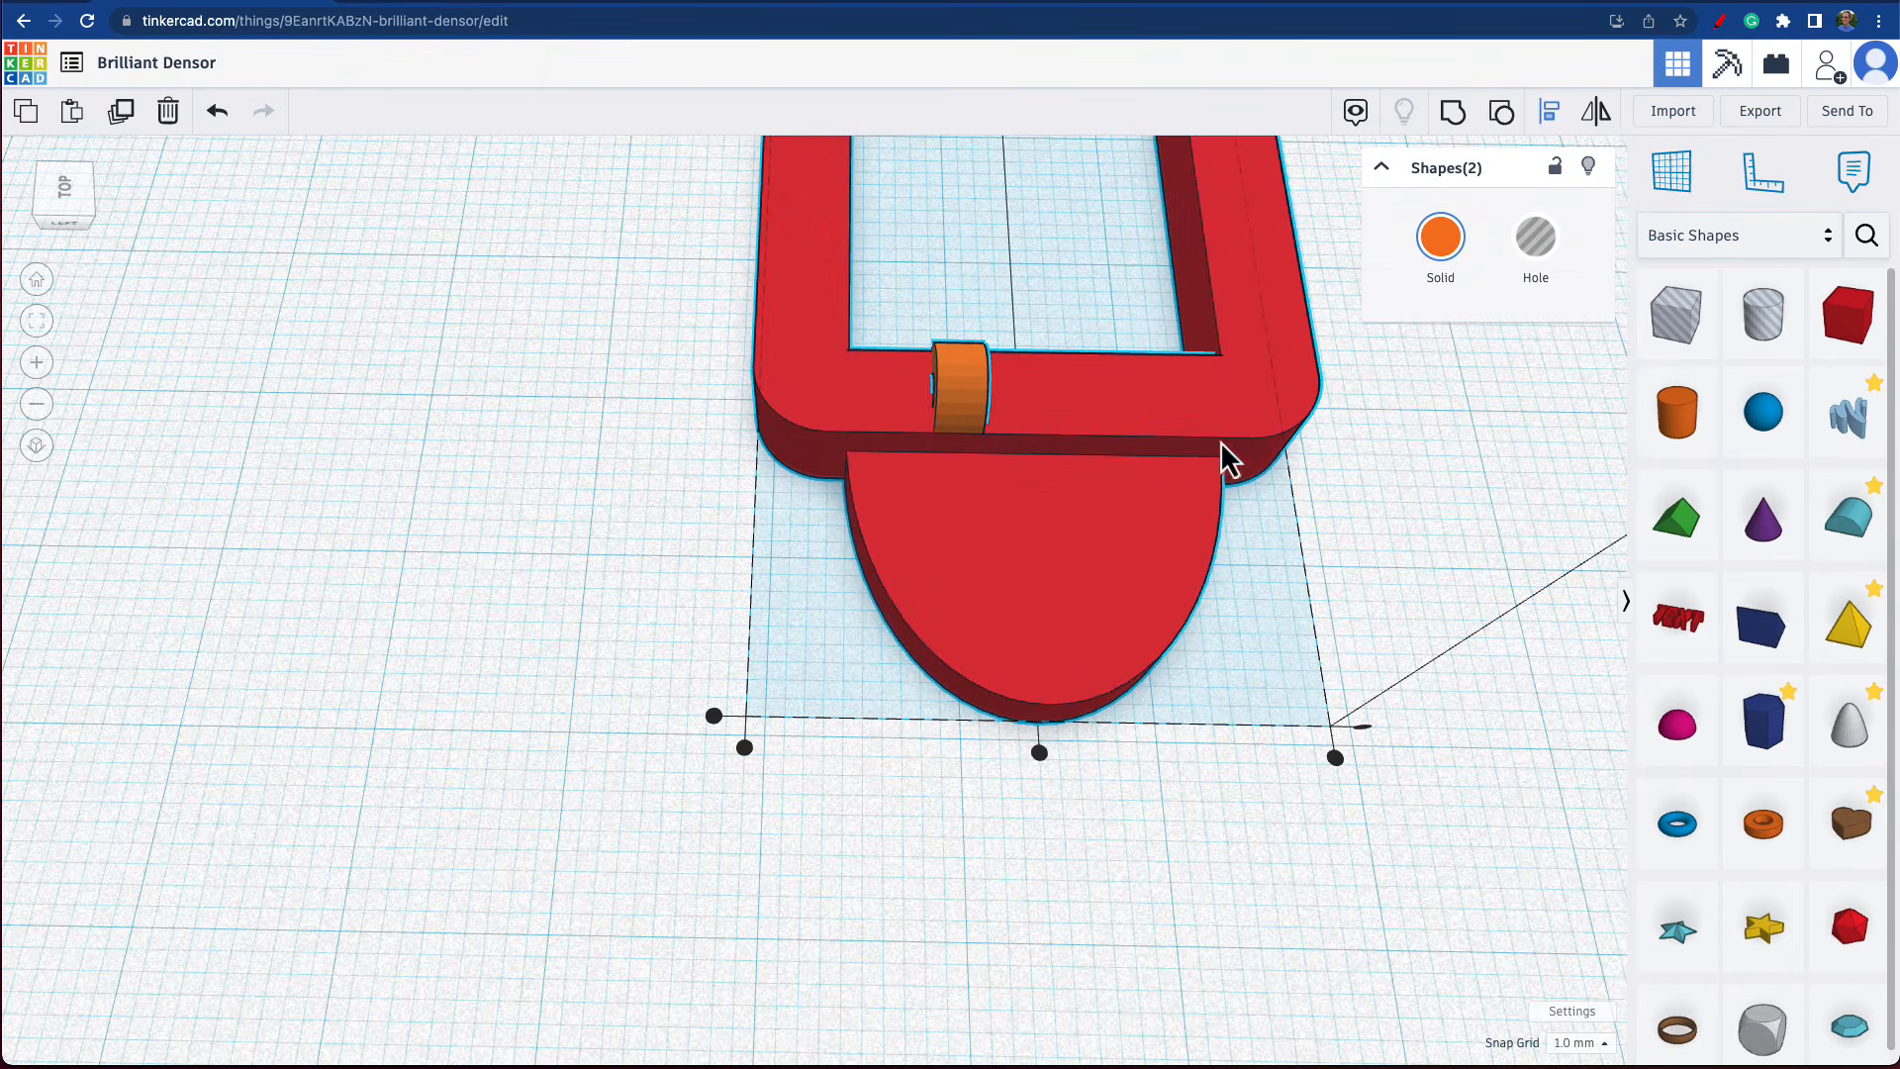
pyautogui.click(1039, 754)
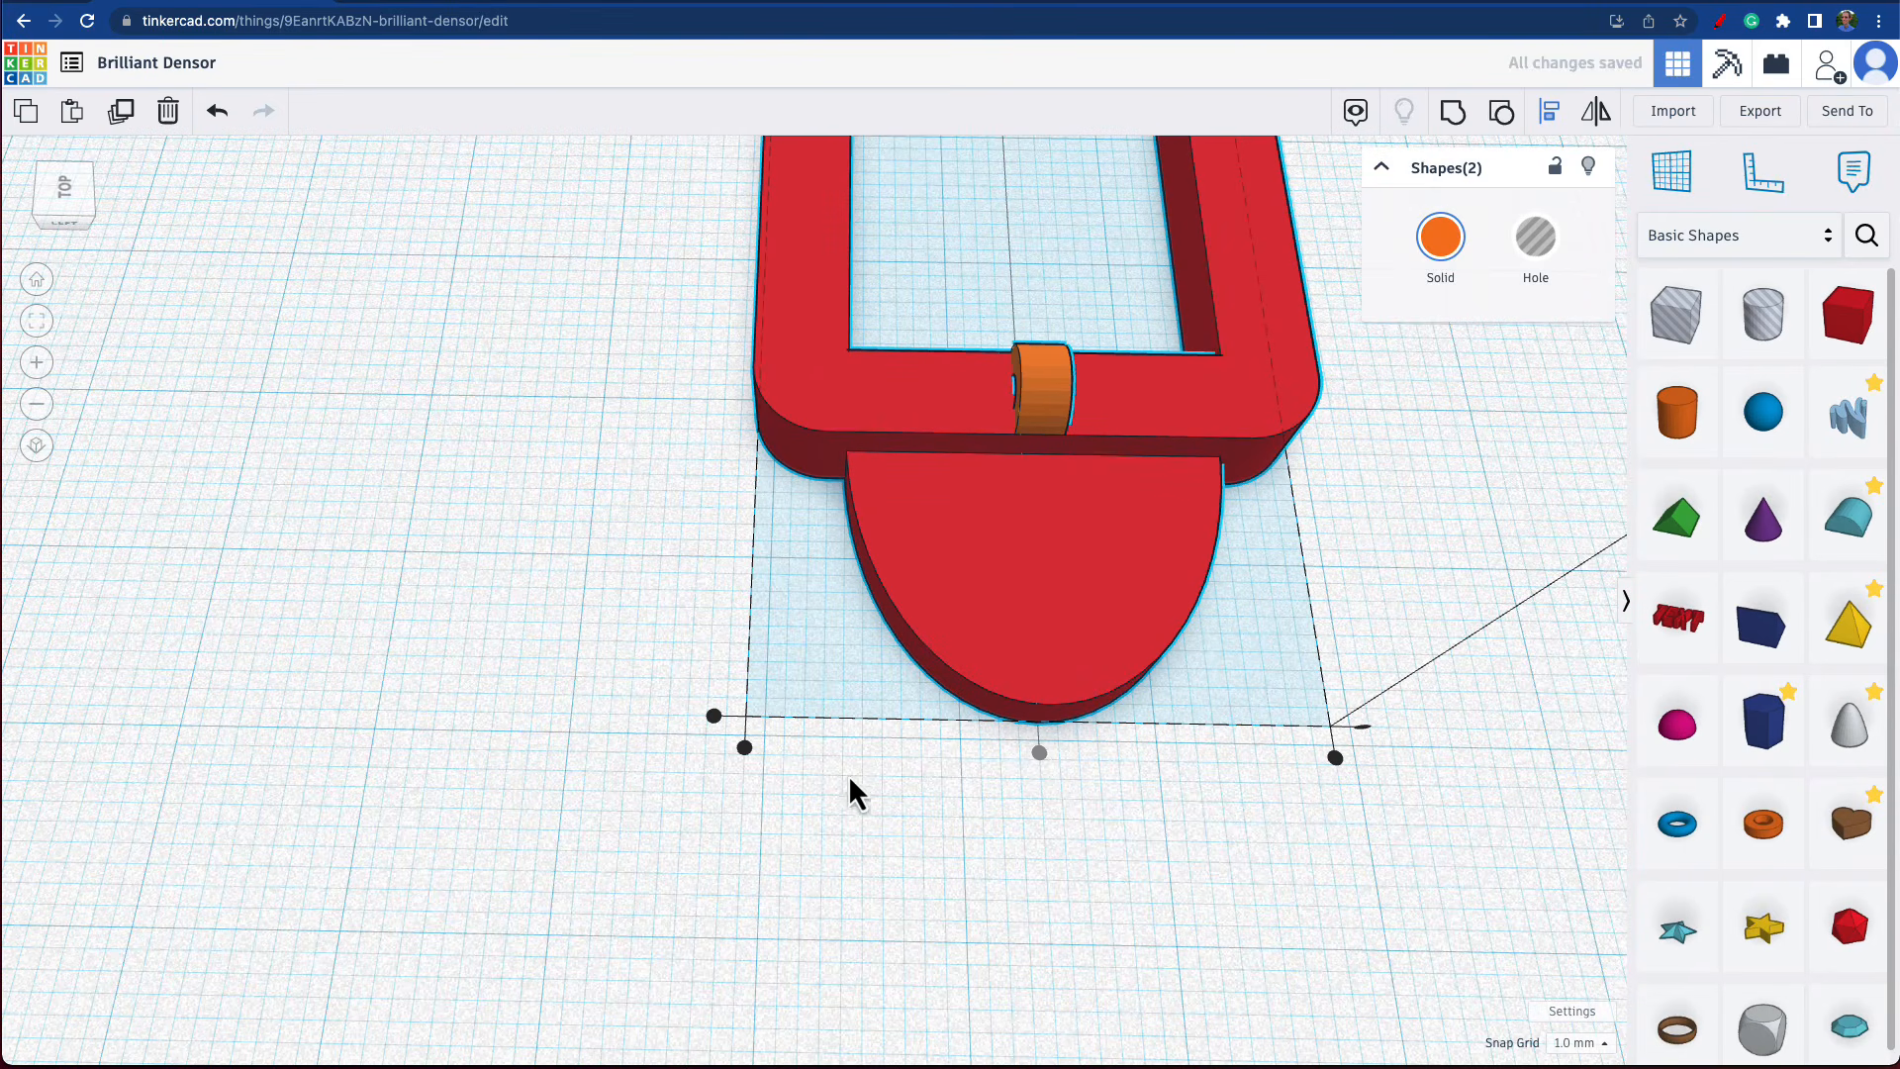
pyautogui.click(840, 800)
# Enlarge the tube by setting its radius to 3.
pyautogui.moveTo(999, 792); pyautogui.dragTo(1383, 630, button='right')
pyautogui.scroll(6, 544, 692)
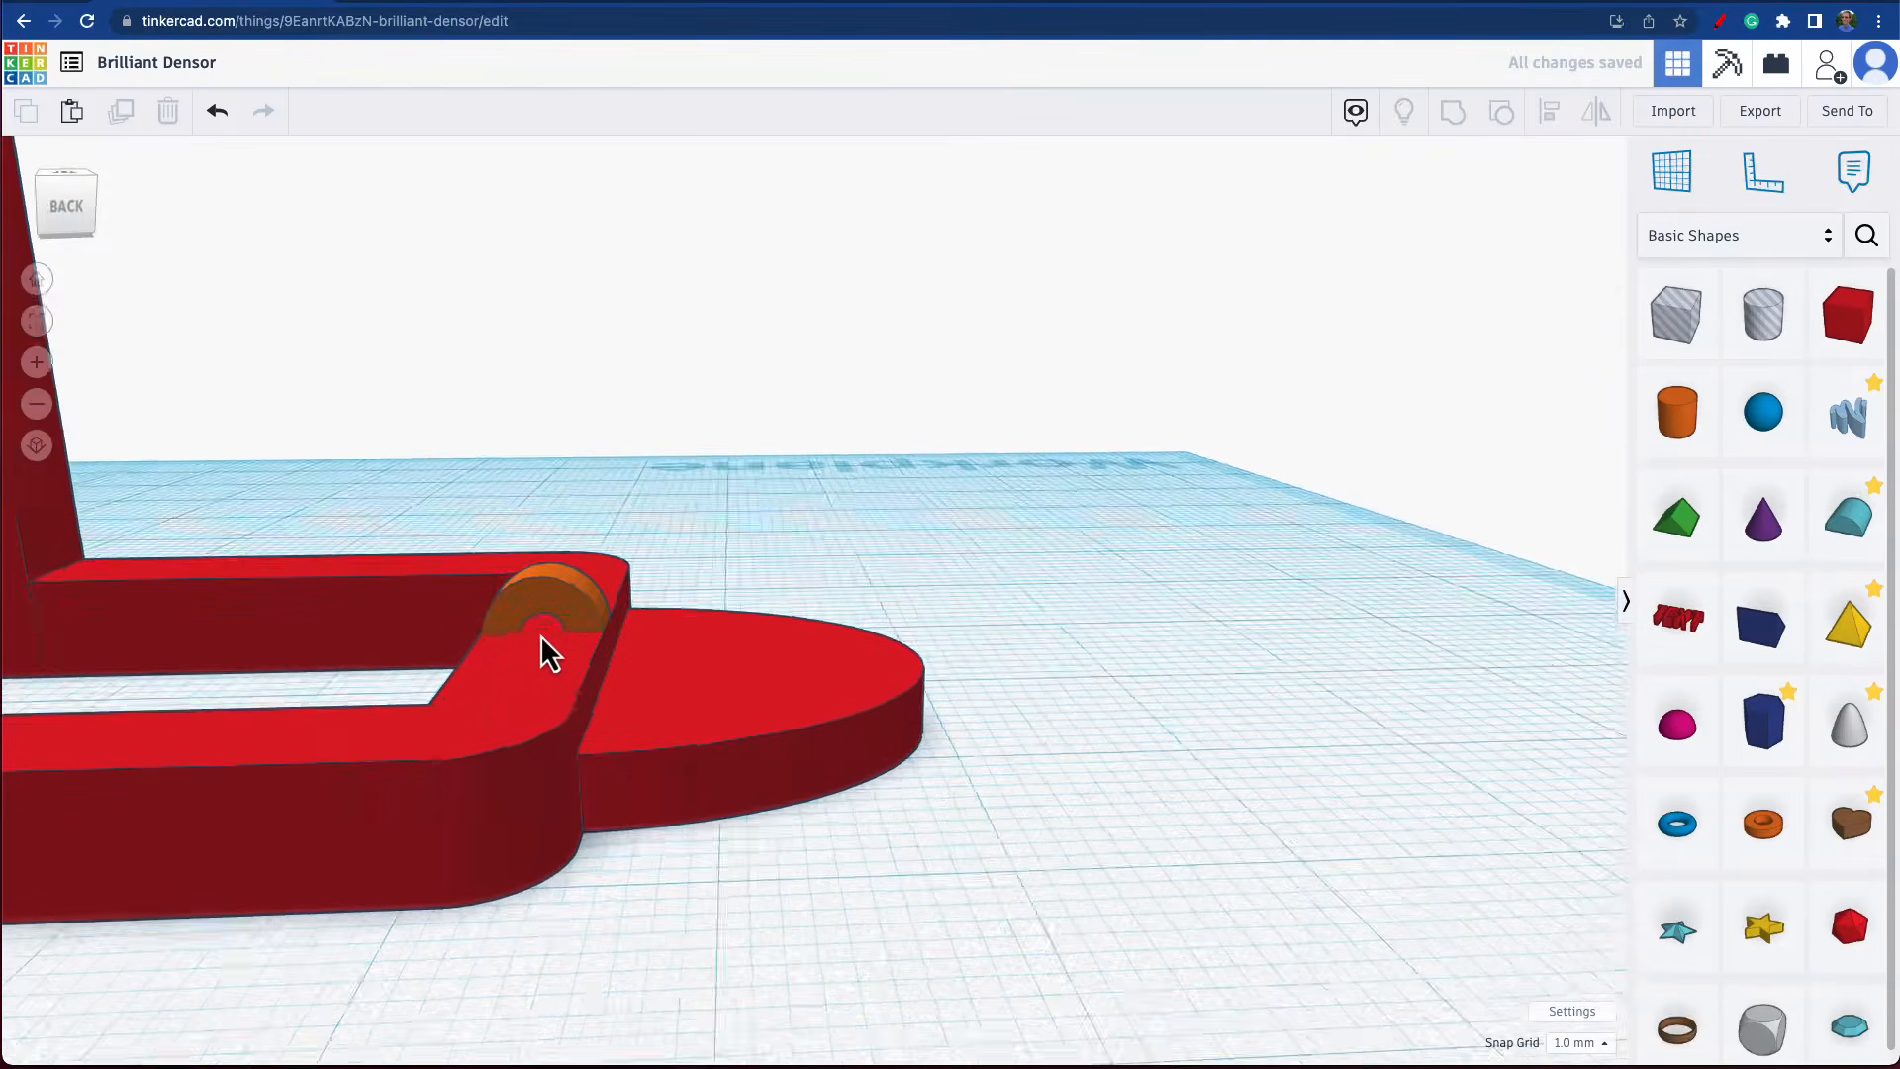
pyautogui.scroll(-4, 556, 633)
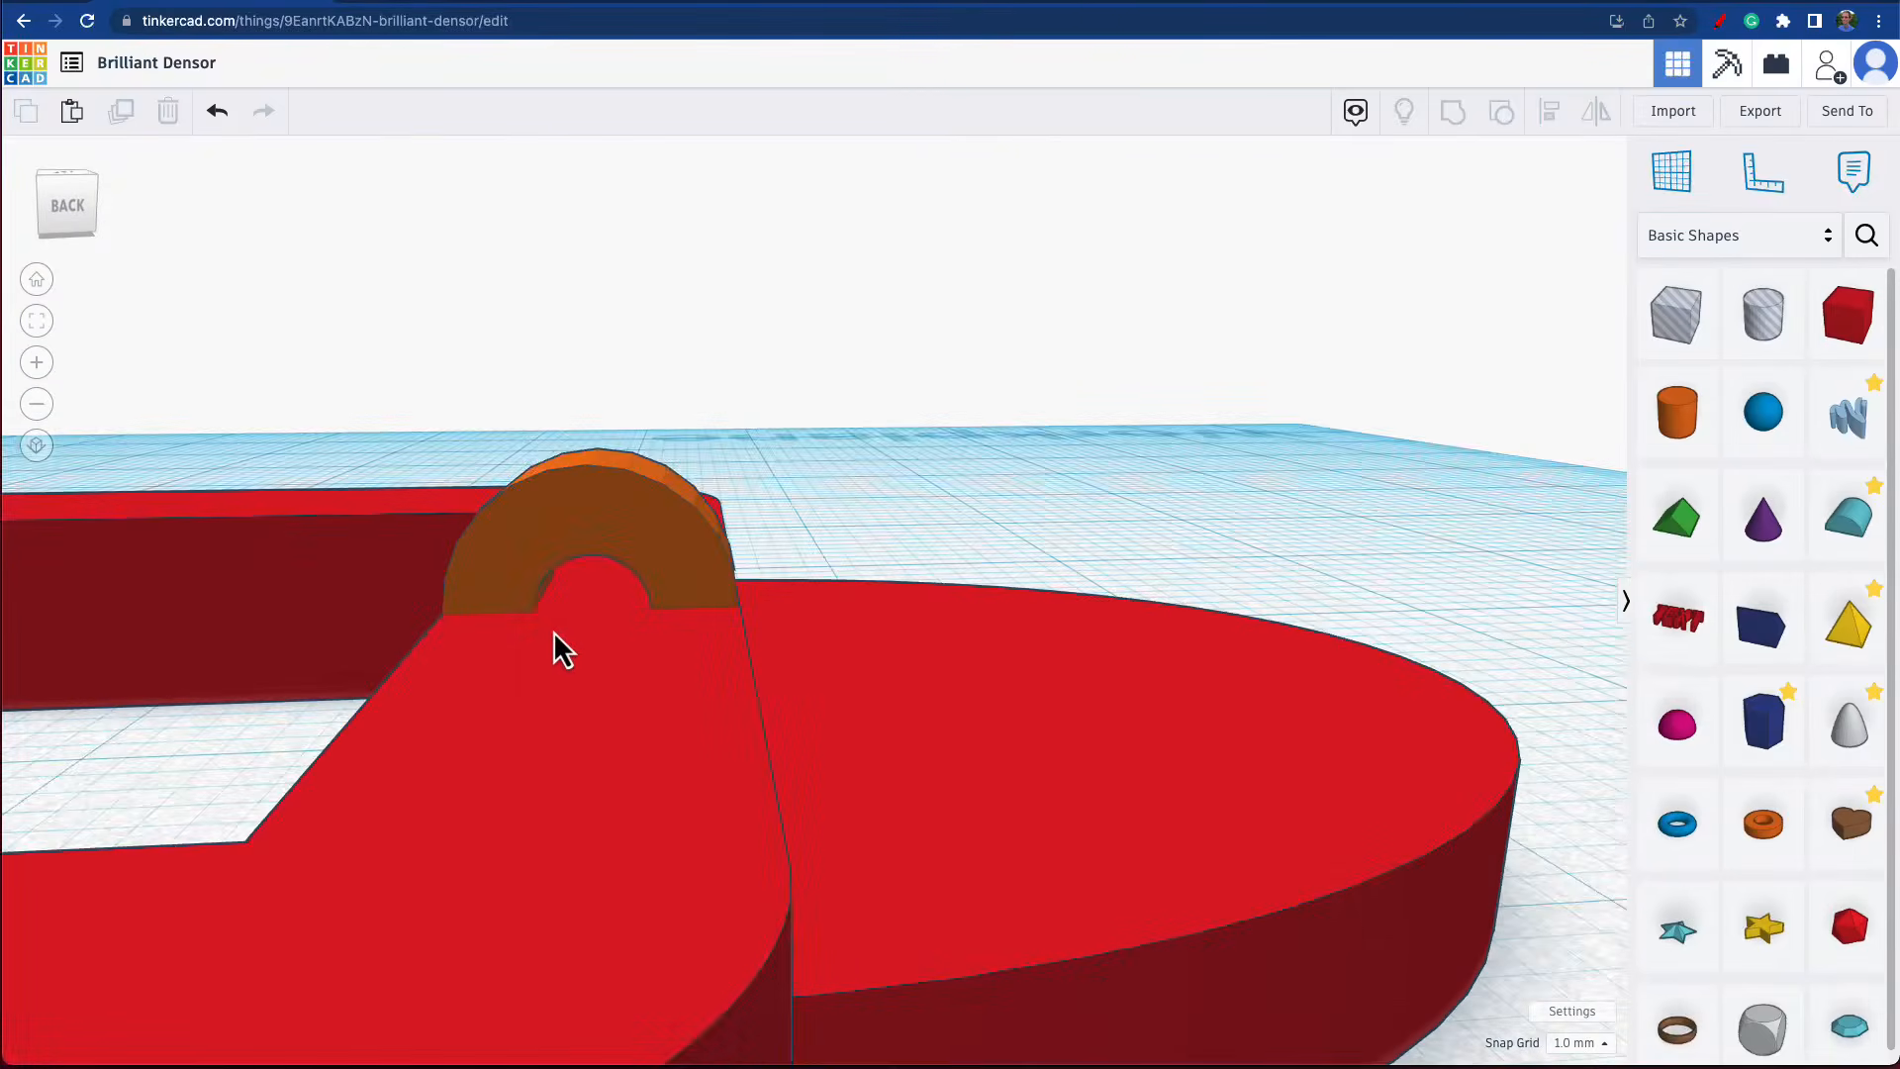
pyautogui.scroll(3, 564, 622)
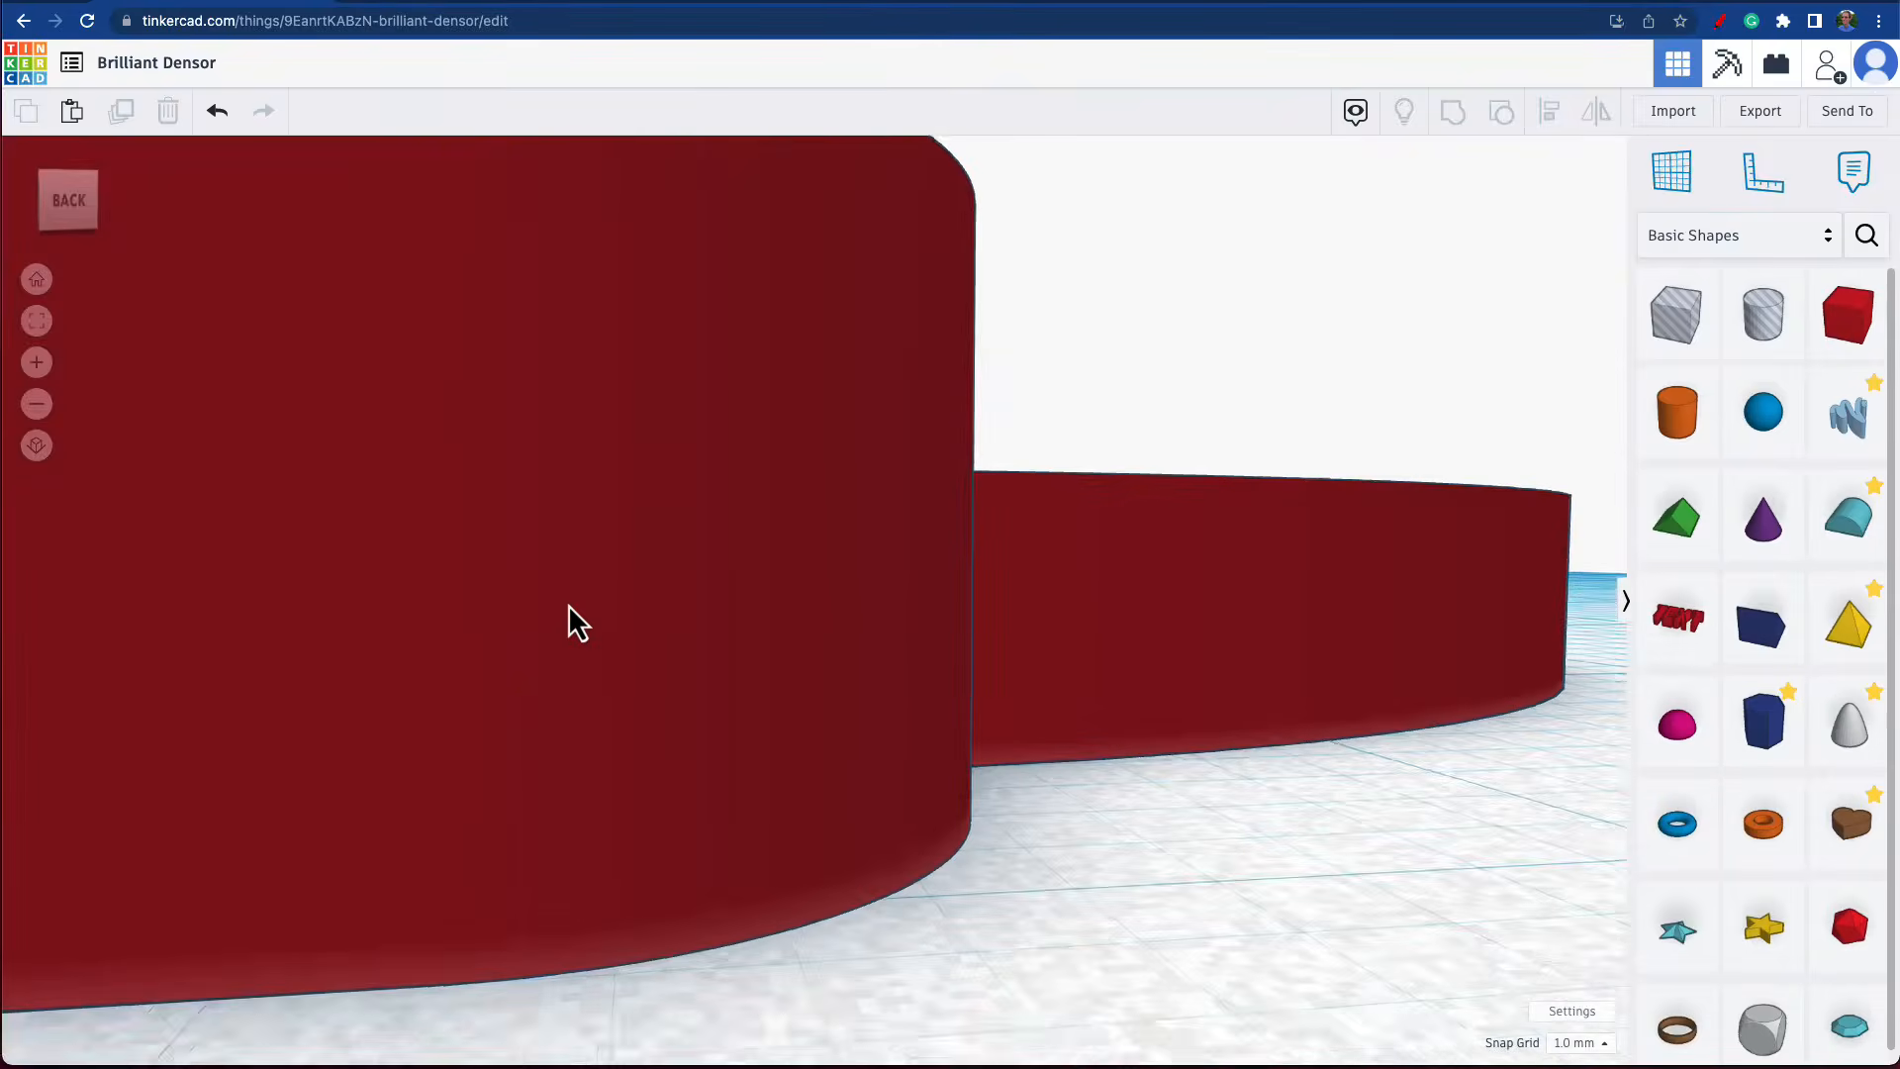
pyautogui.scroll(-3, 571, 619)
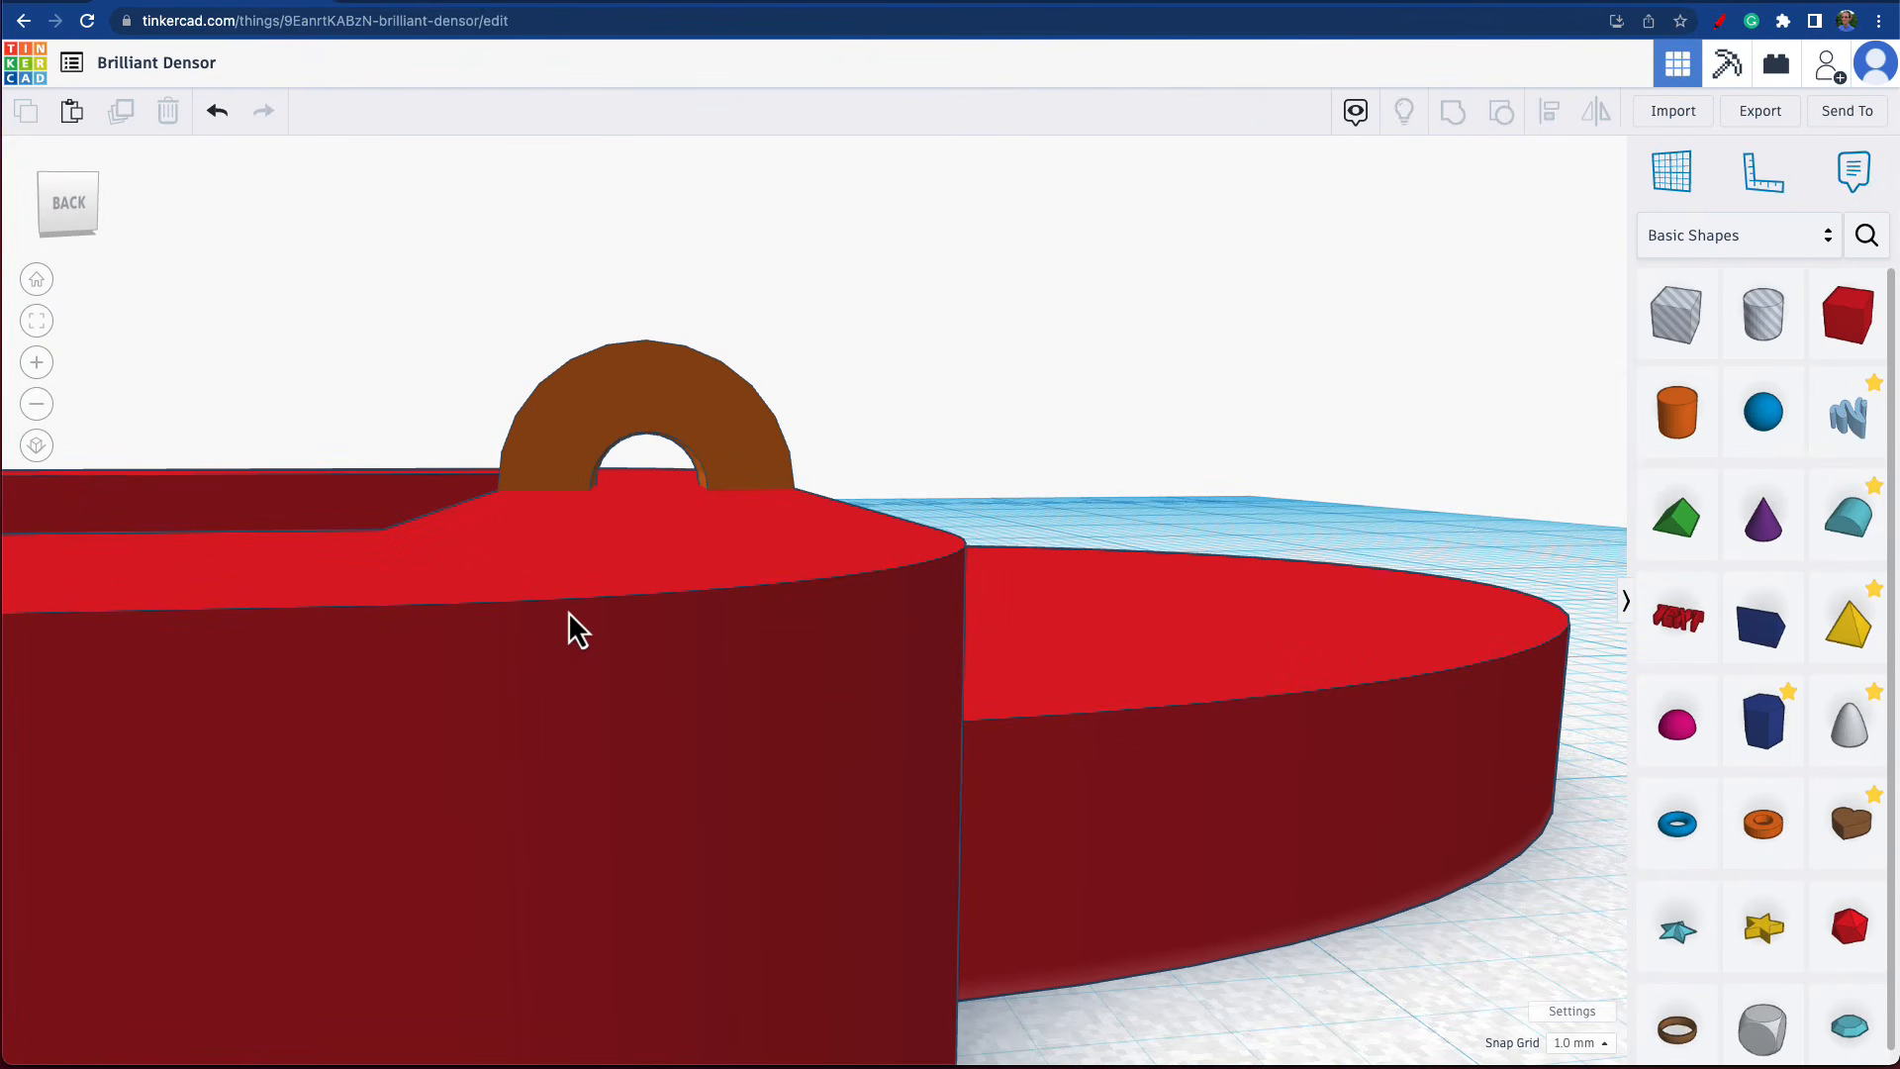
pyautogui.scroll(3, 1000, 594)
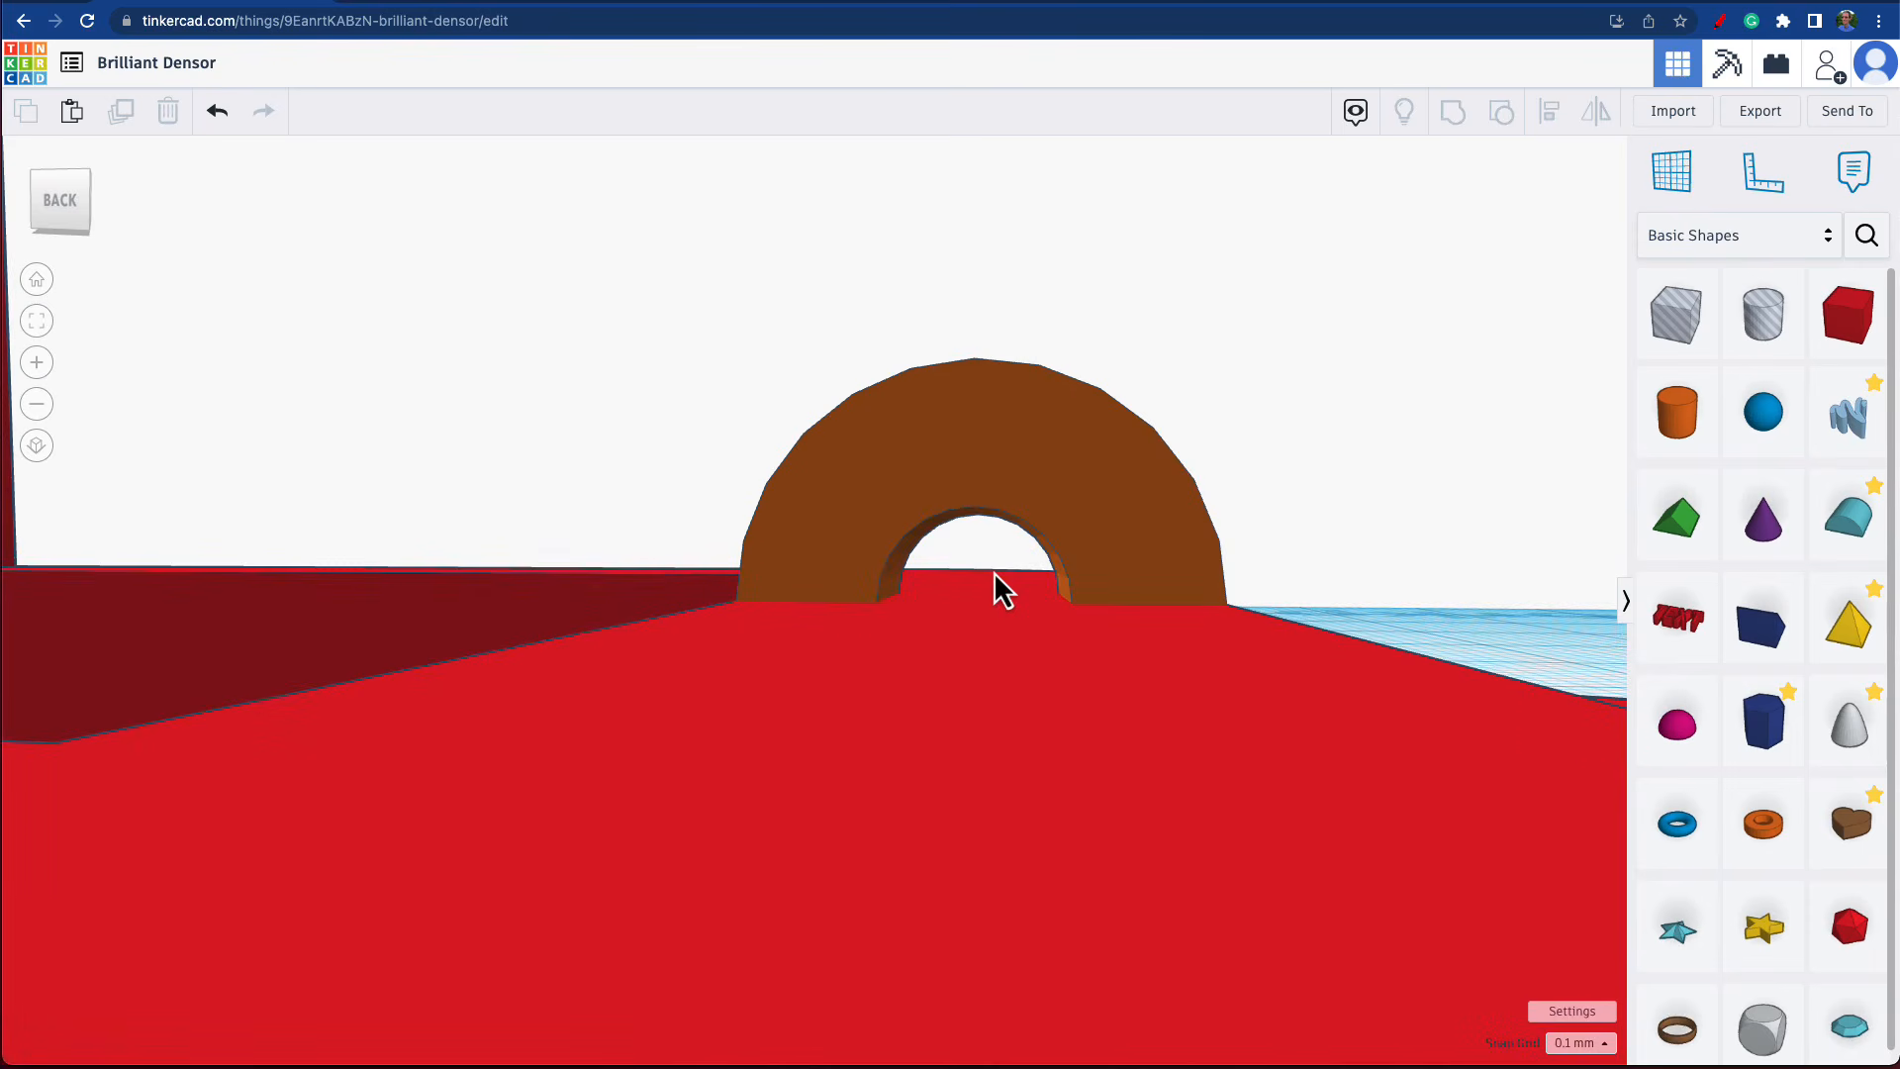
pyautogui.moveTo(995, 572); pyautogui.dragTo(1040, 585, button='right')
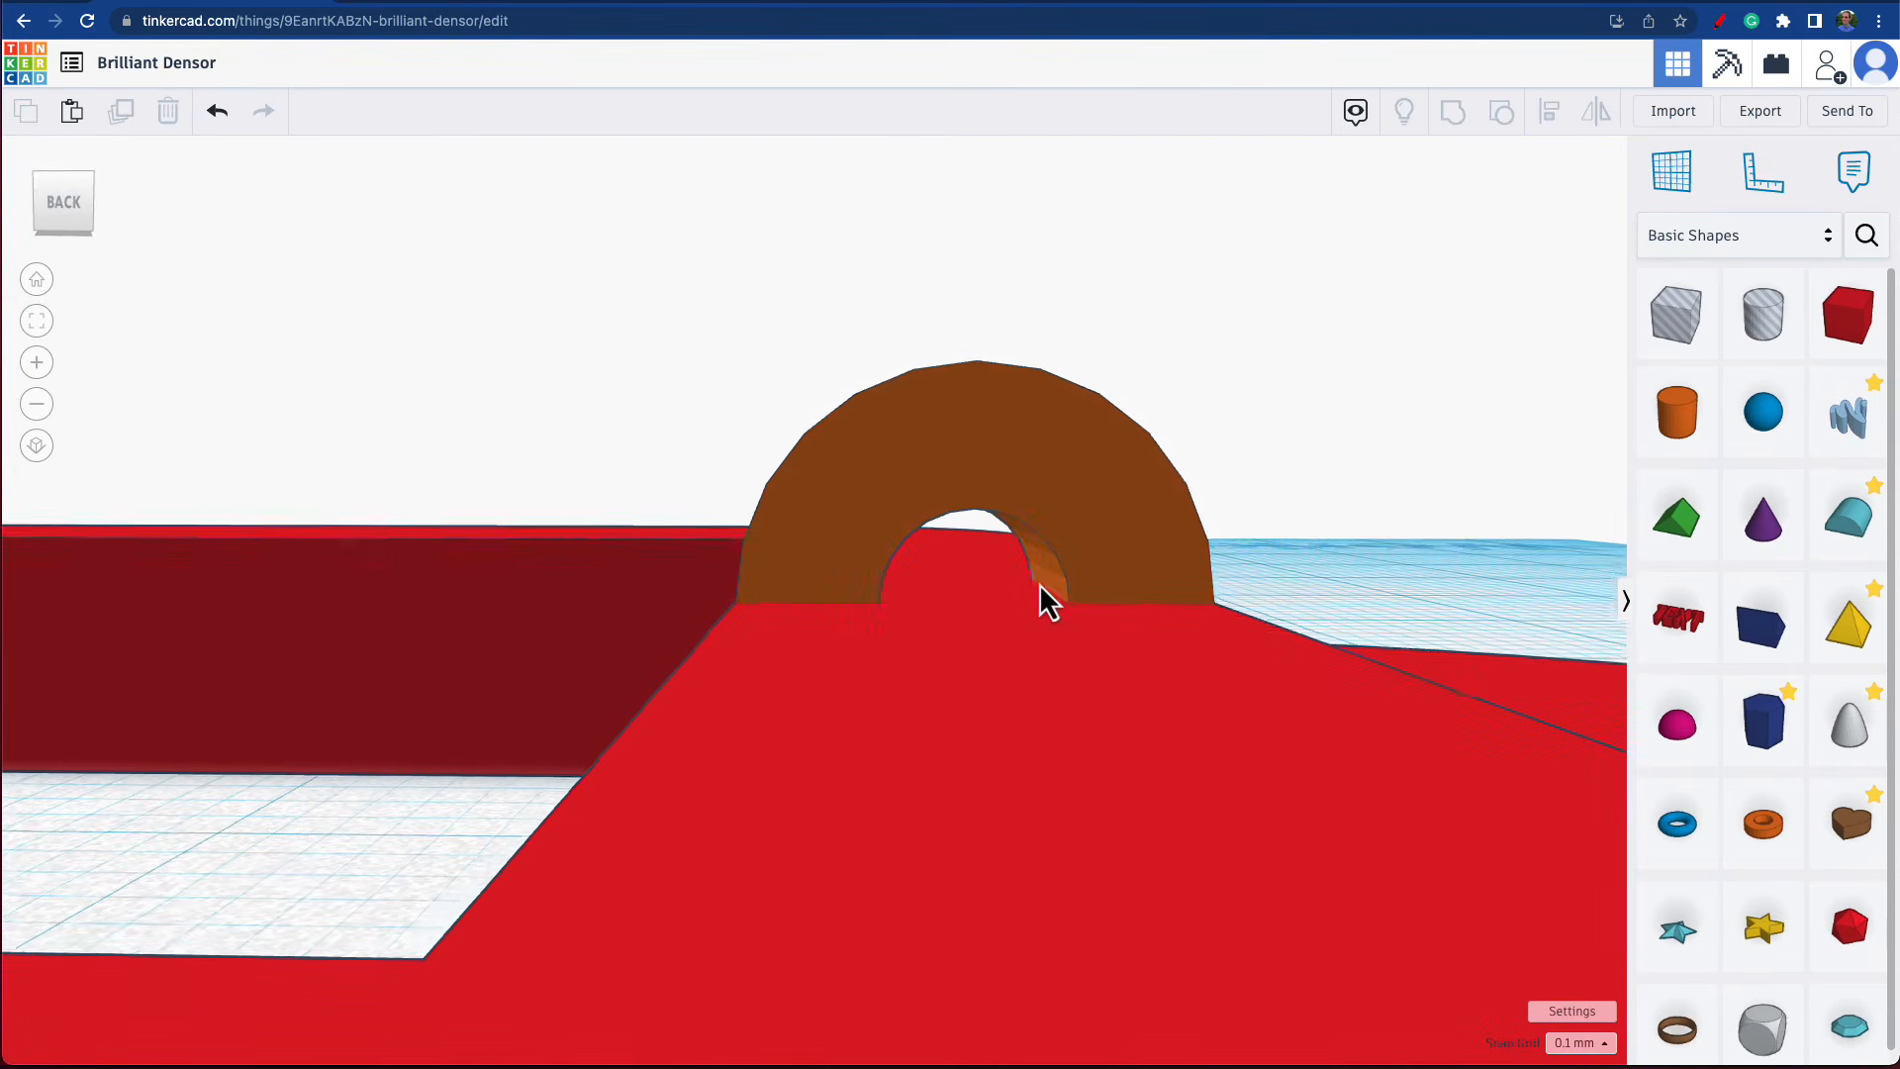
pyautogui.click(1085, 491)
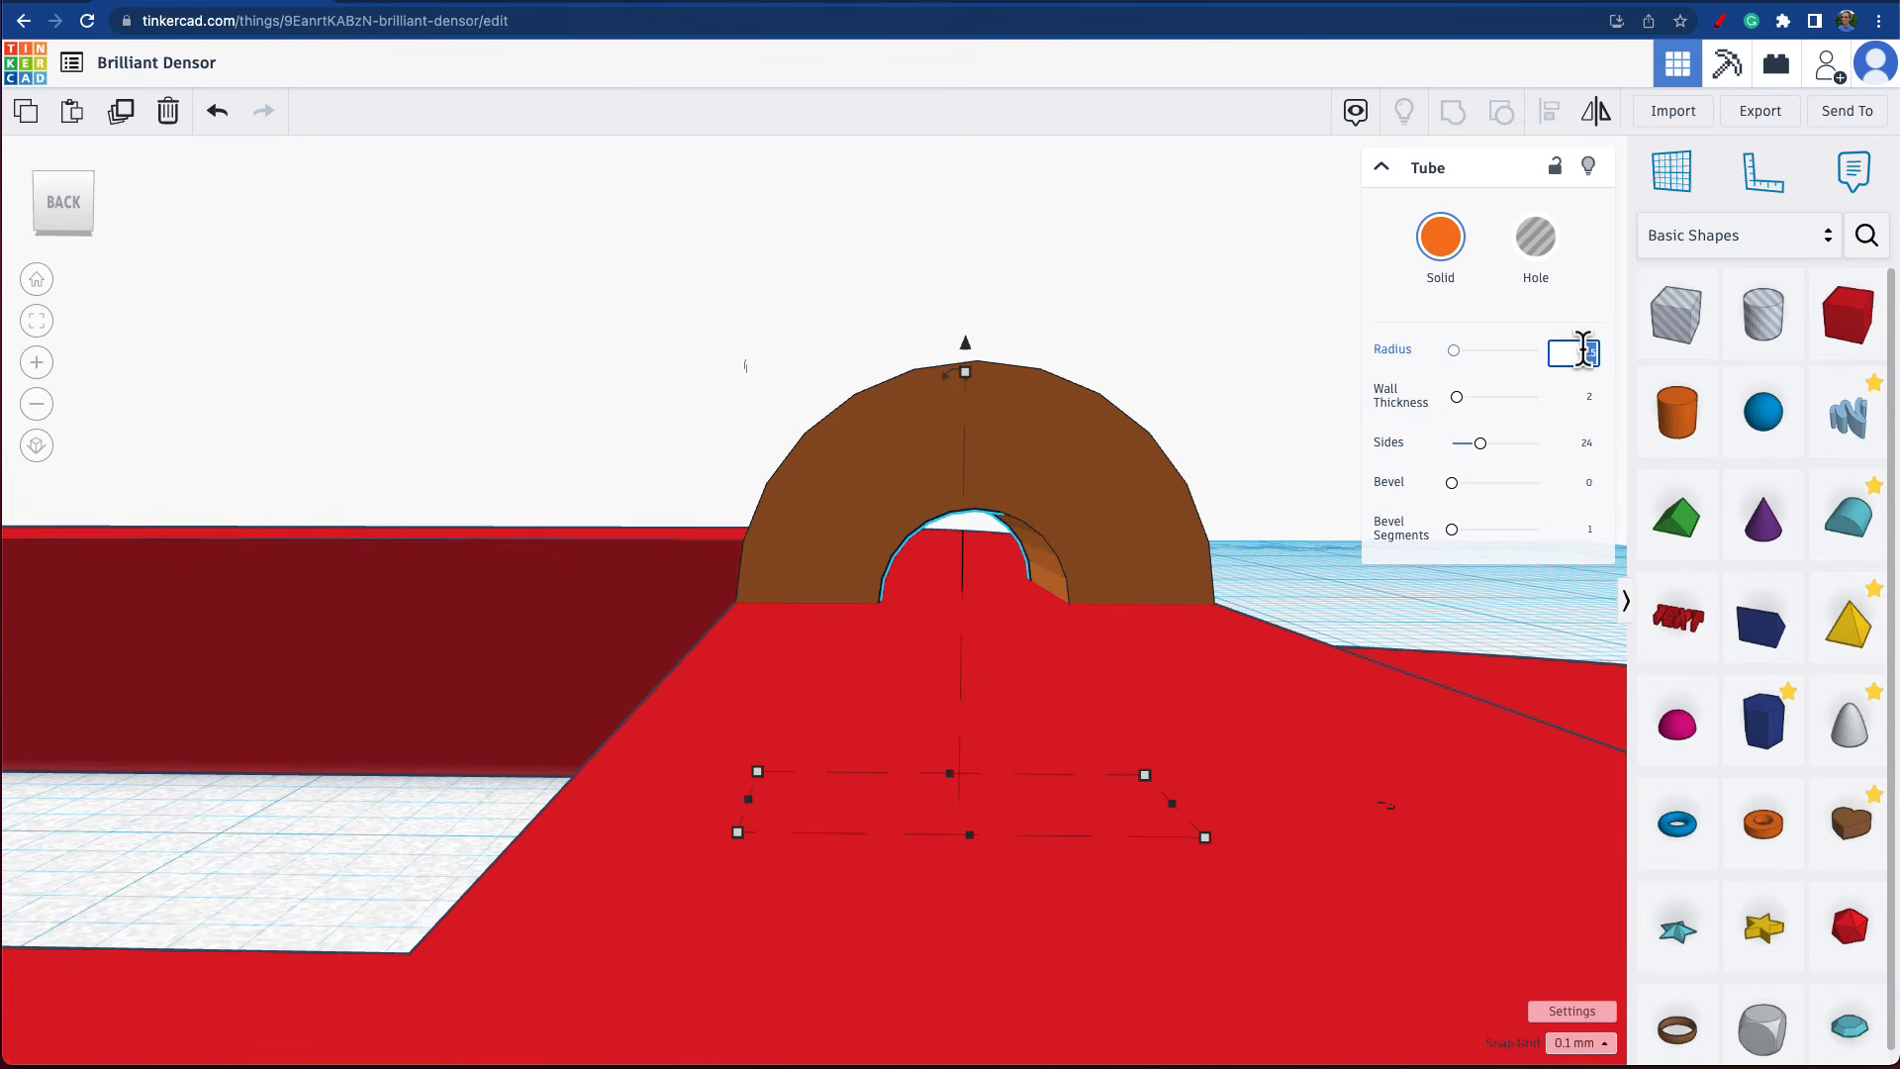
pyautogui.press('Return')
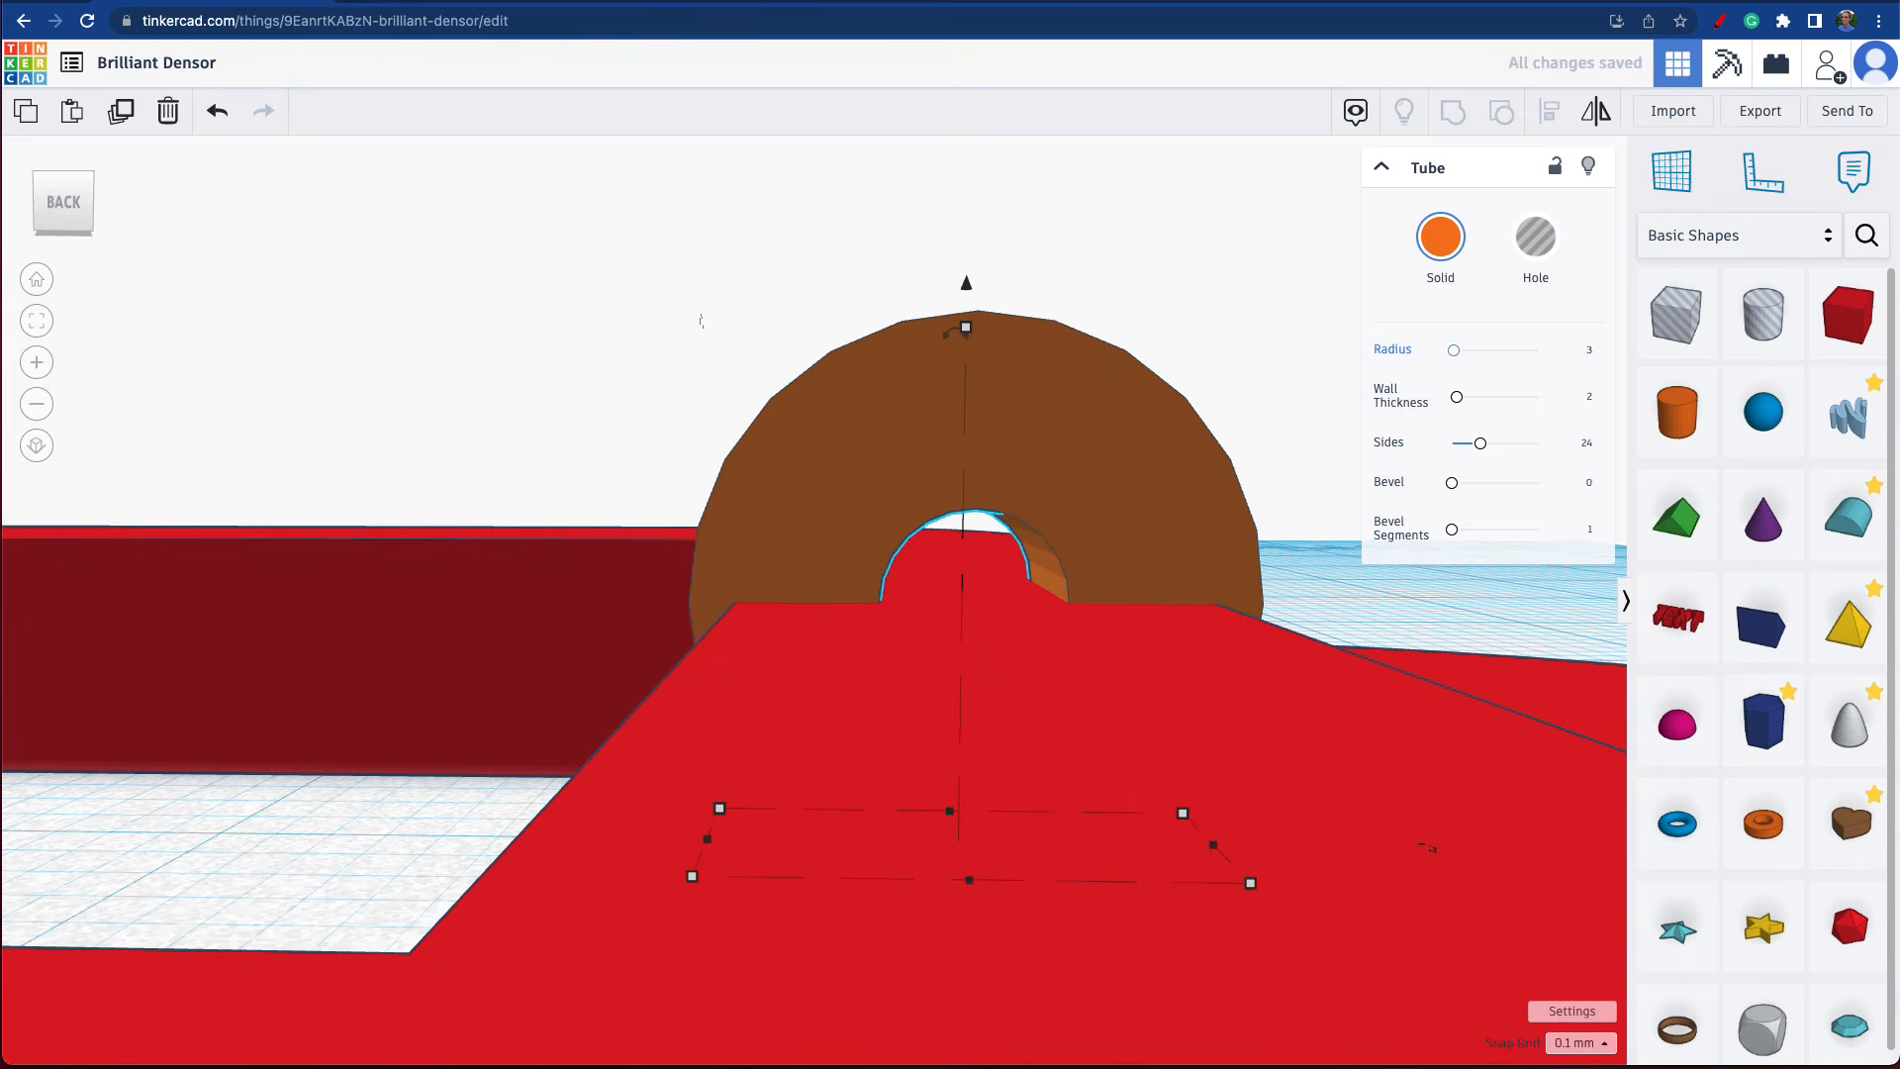
# Ungroup the frame assembly so that the half-round end becomes a separate shape.
pyautogui.moveTo(1442, 638); pyautogui.dragTo(1396, 711, button='right')
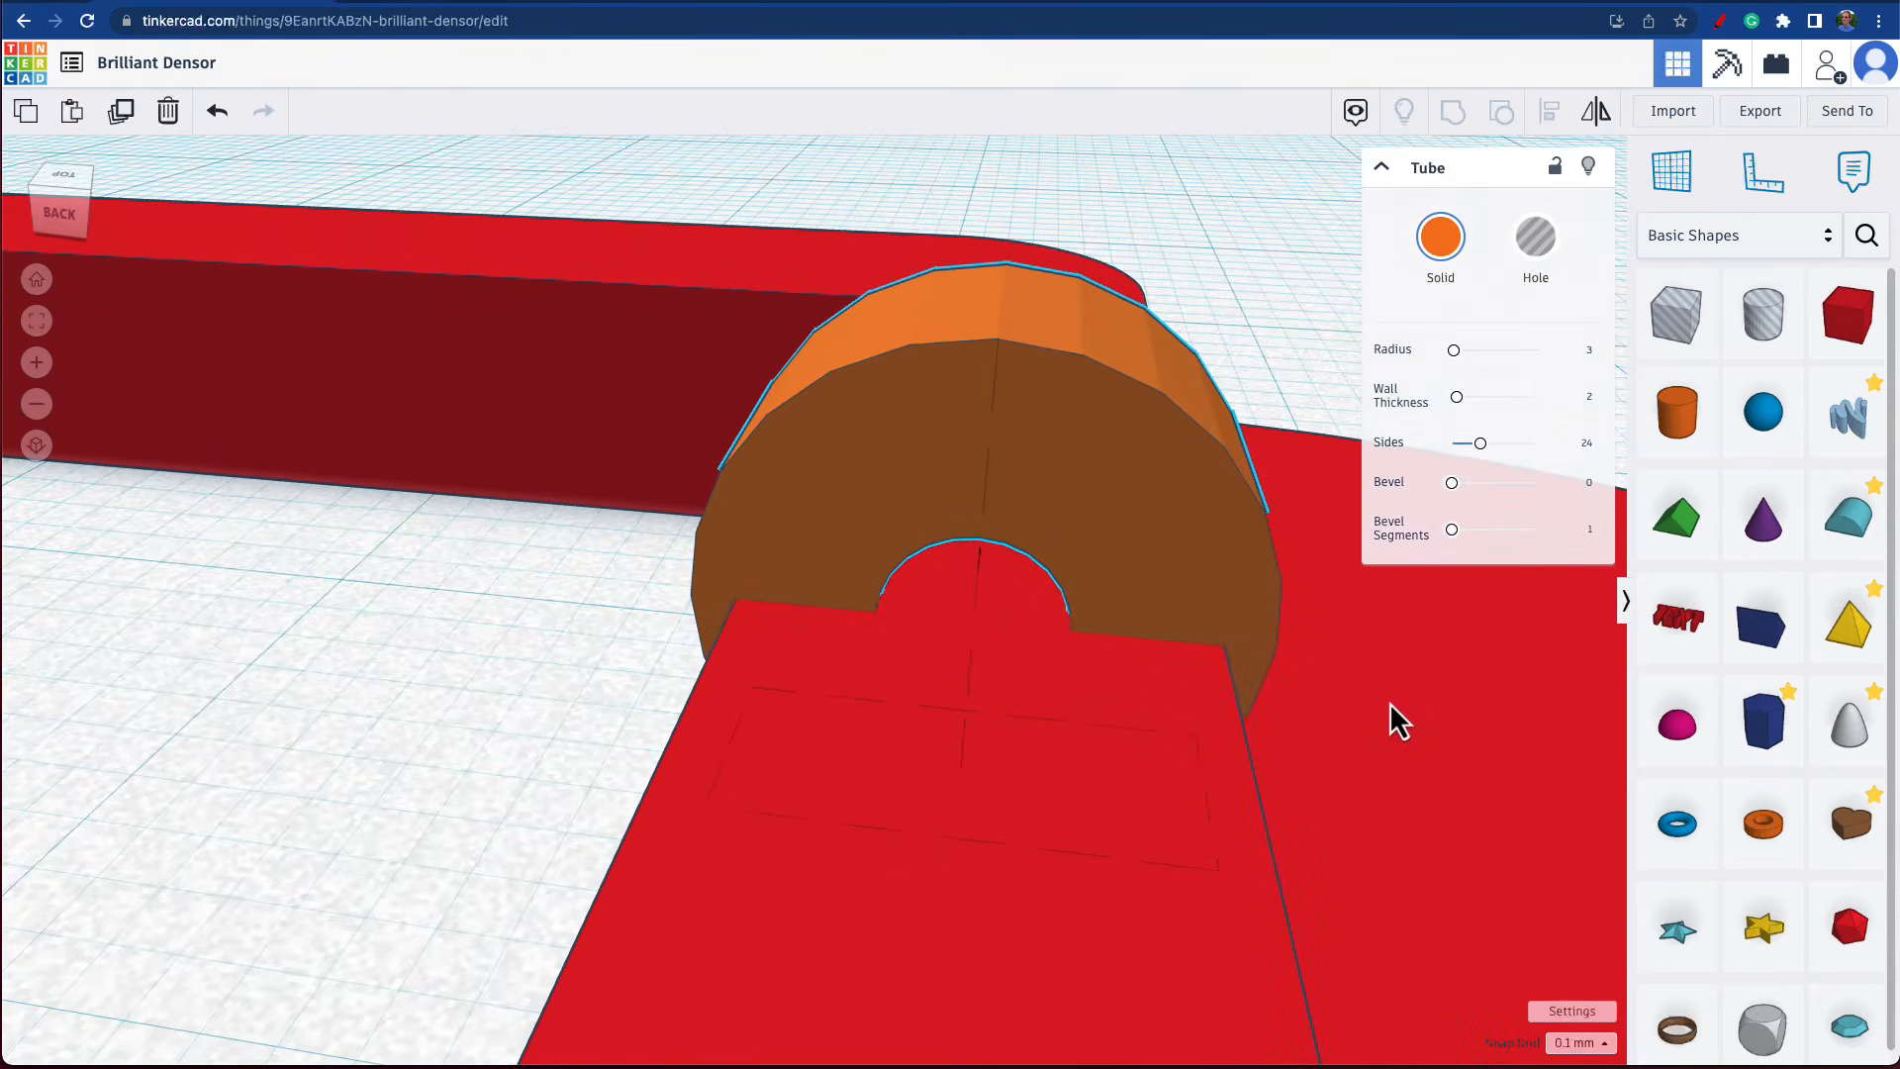
pyautogui.moveTo(1389, 703); pyautogui.dragTo(1419, 655, button='right')
pyautogui.scroll(-10, 1067, 683)
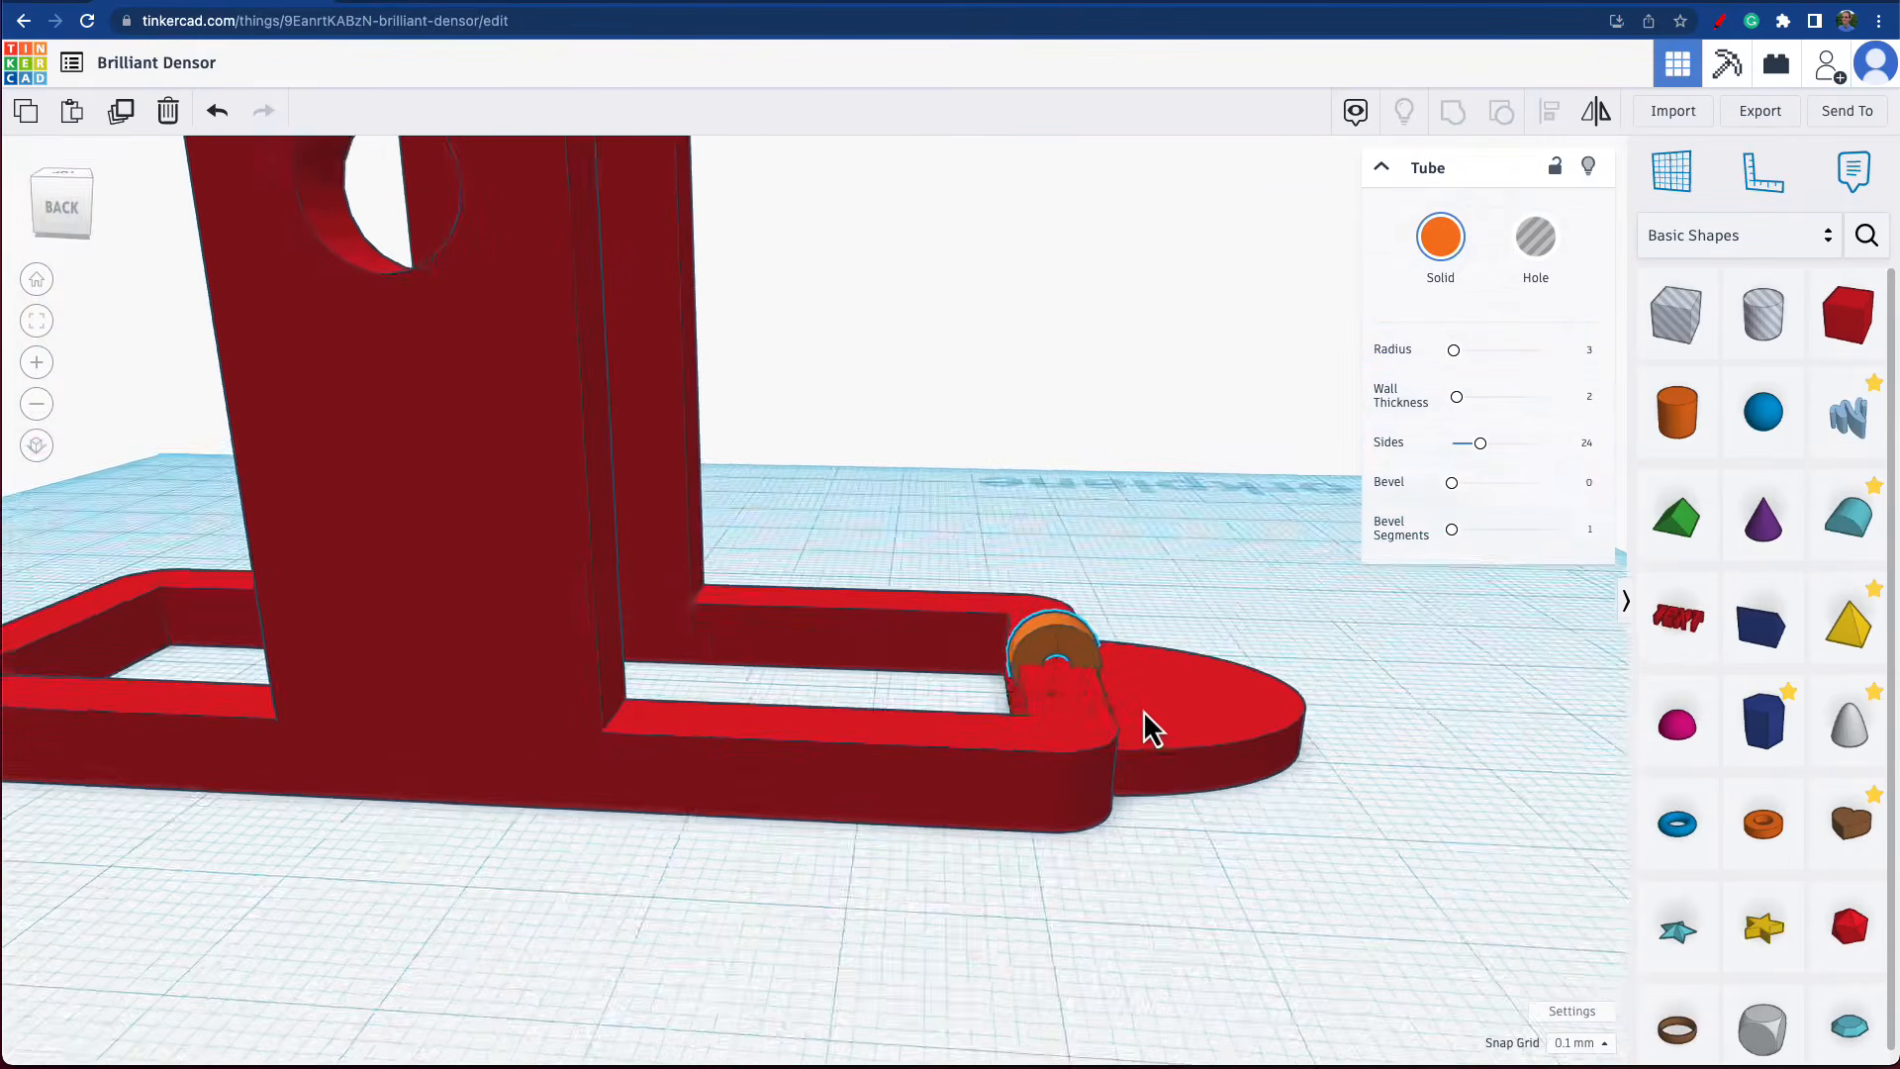
pyautogui.moveTo(1233, 696)
pyautogui.mouseDown(button='right')
pyautogui.moveTo(1214, 727)
pyautogui.moveTo(1205, 683)
pyautogui.mouseUp(button='right')
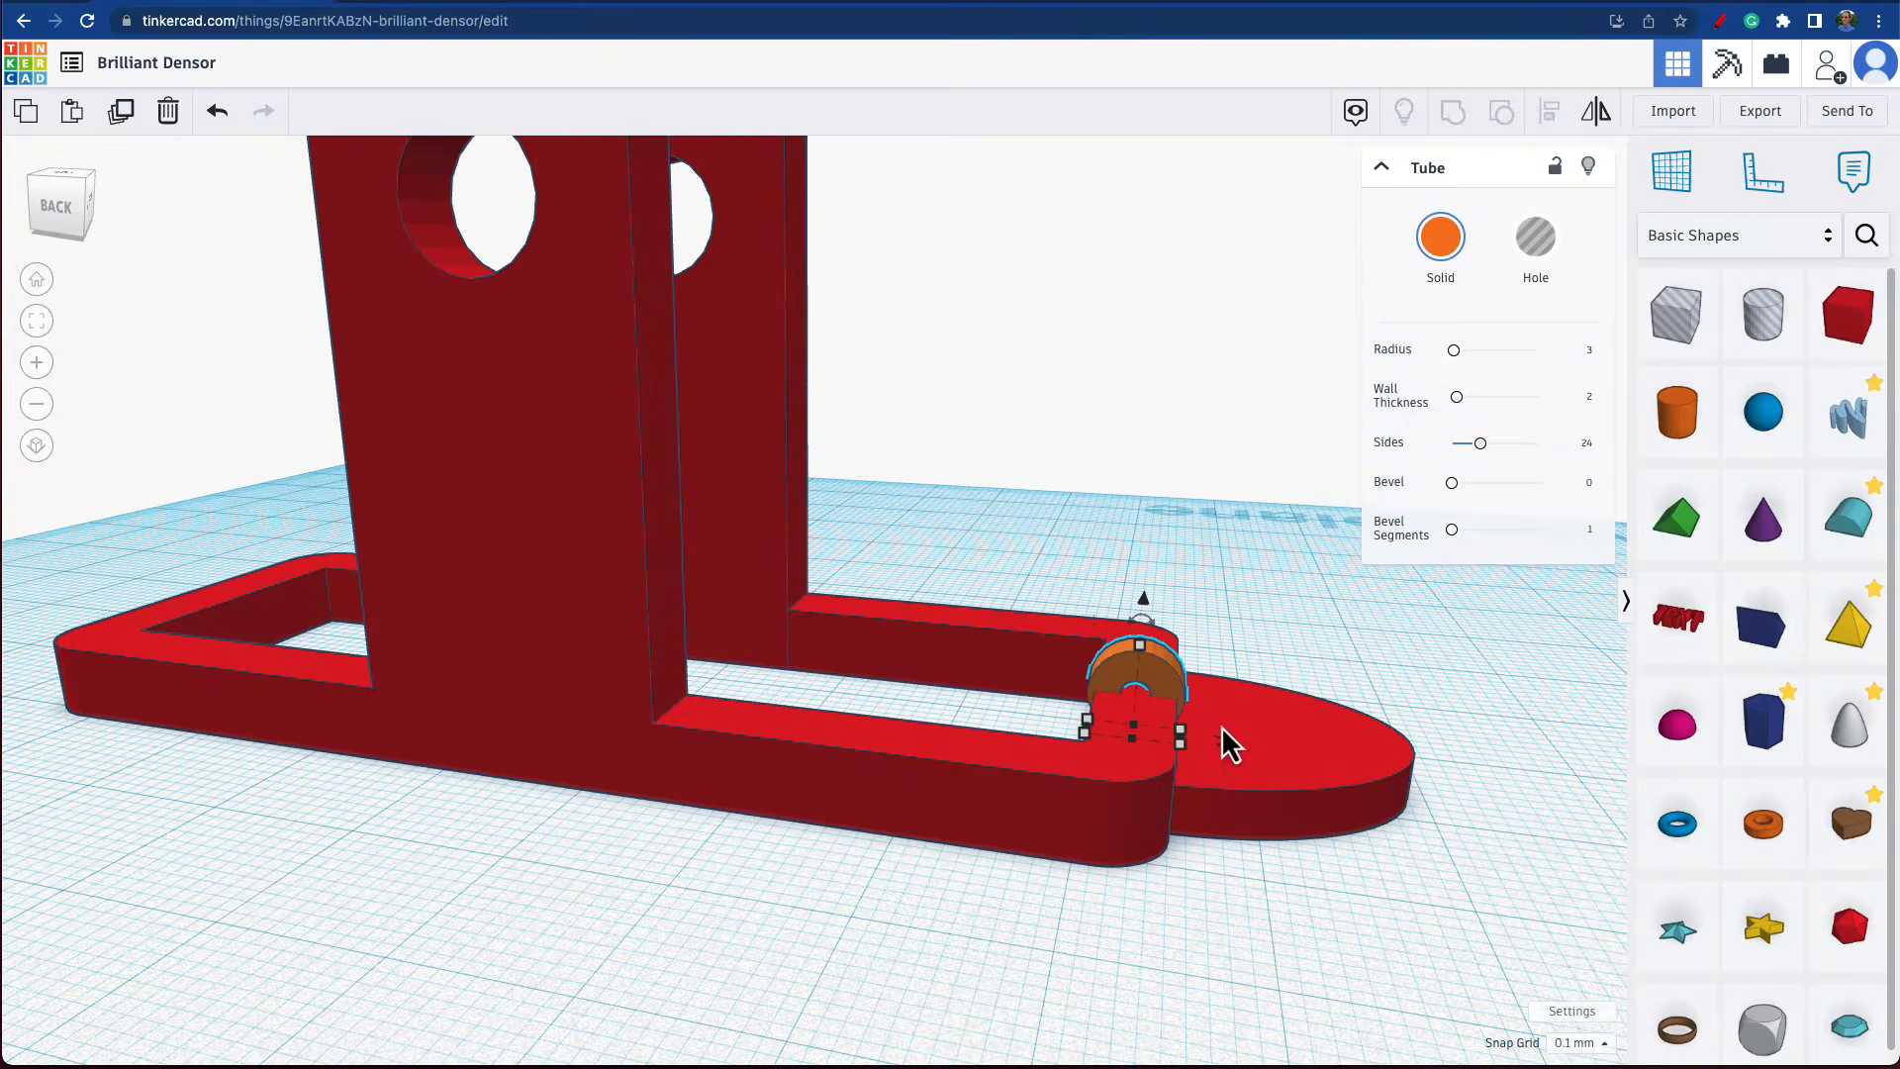
pyautogui.scroll(6, 1225, 744)
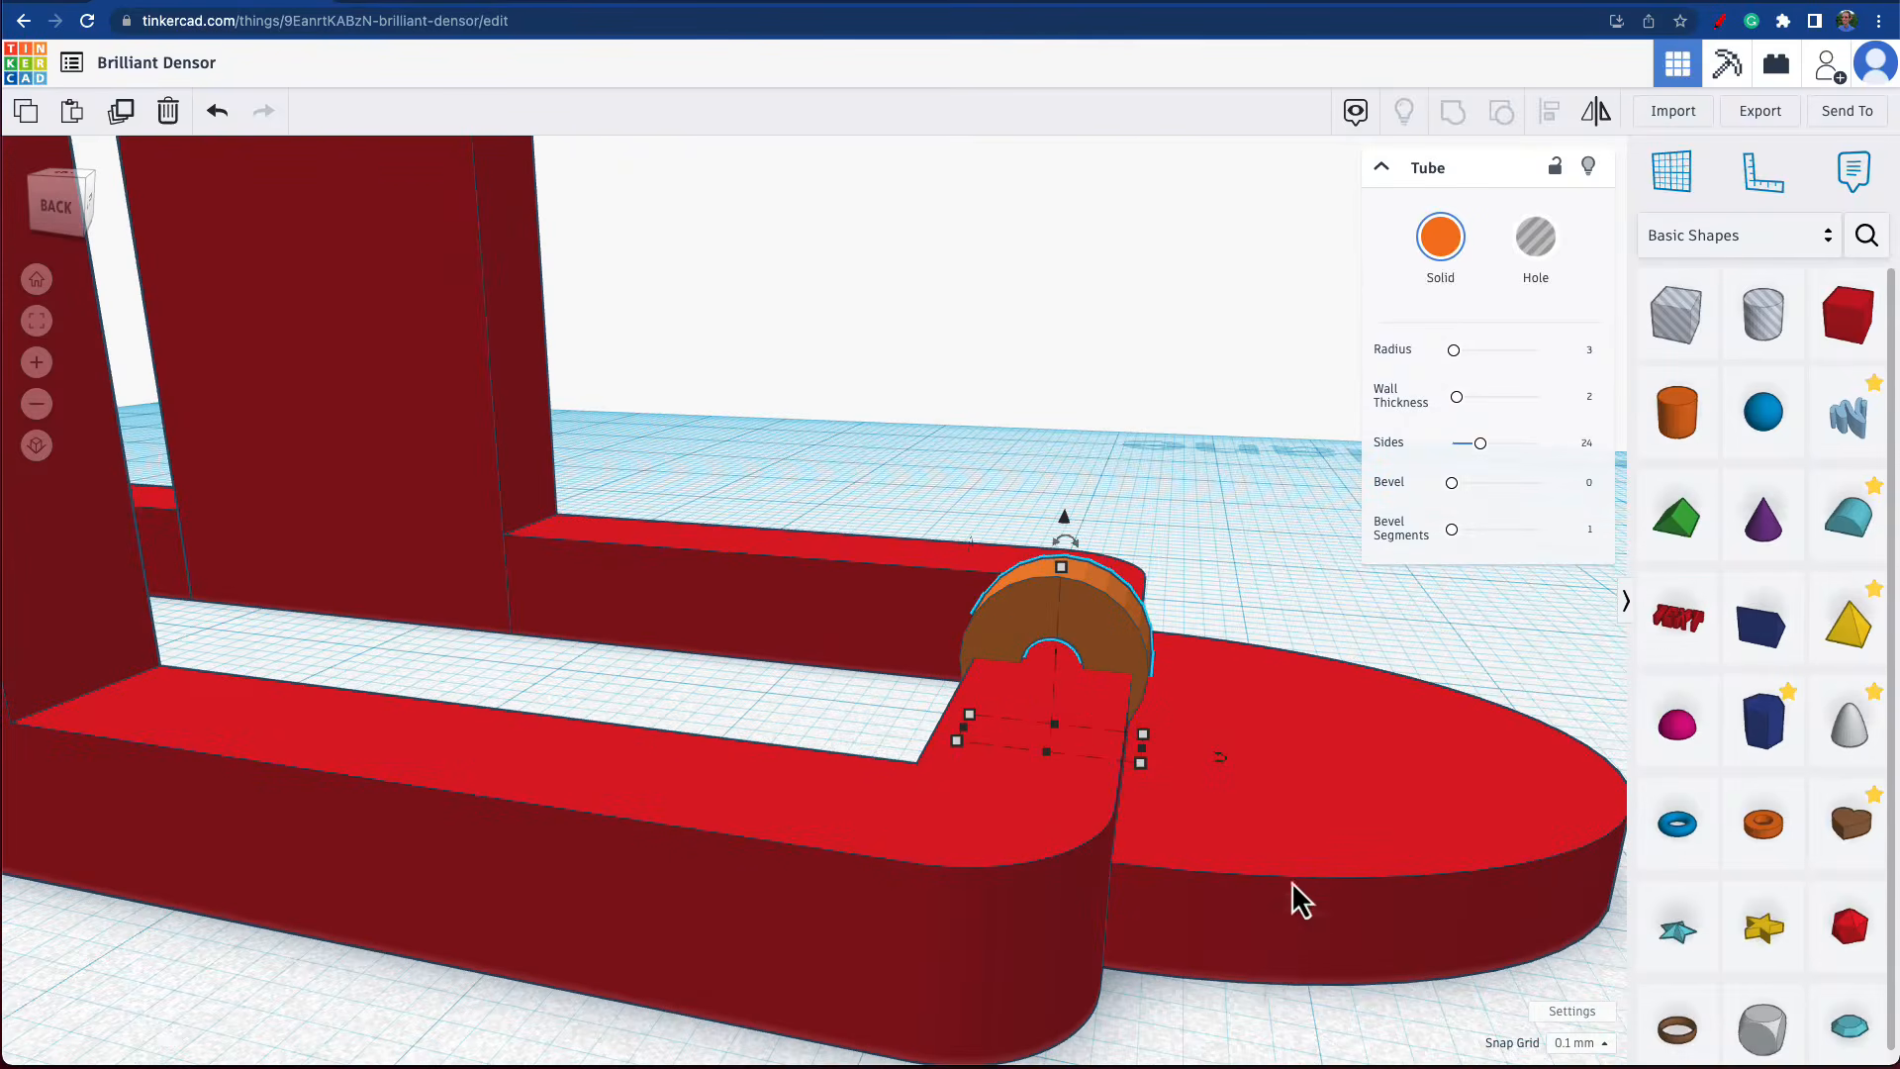
pyautogui.doubleClick(1291, 868)
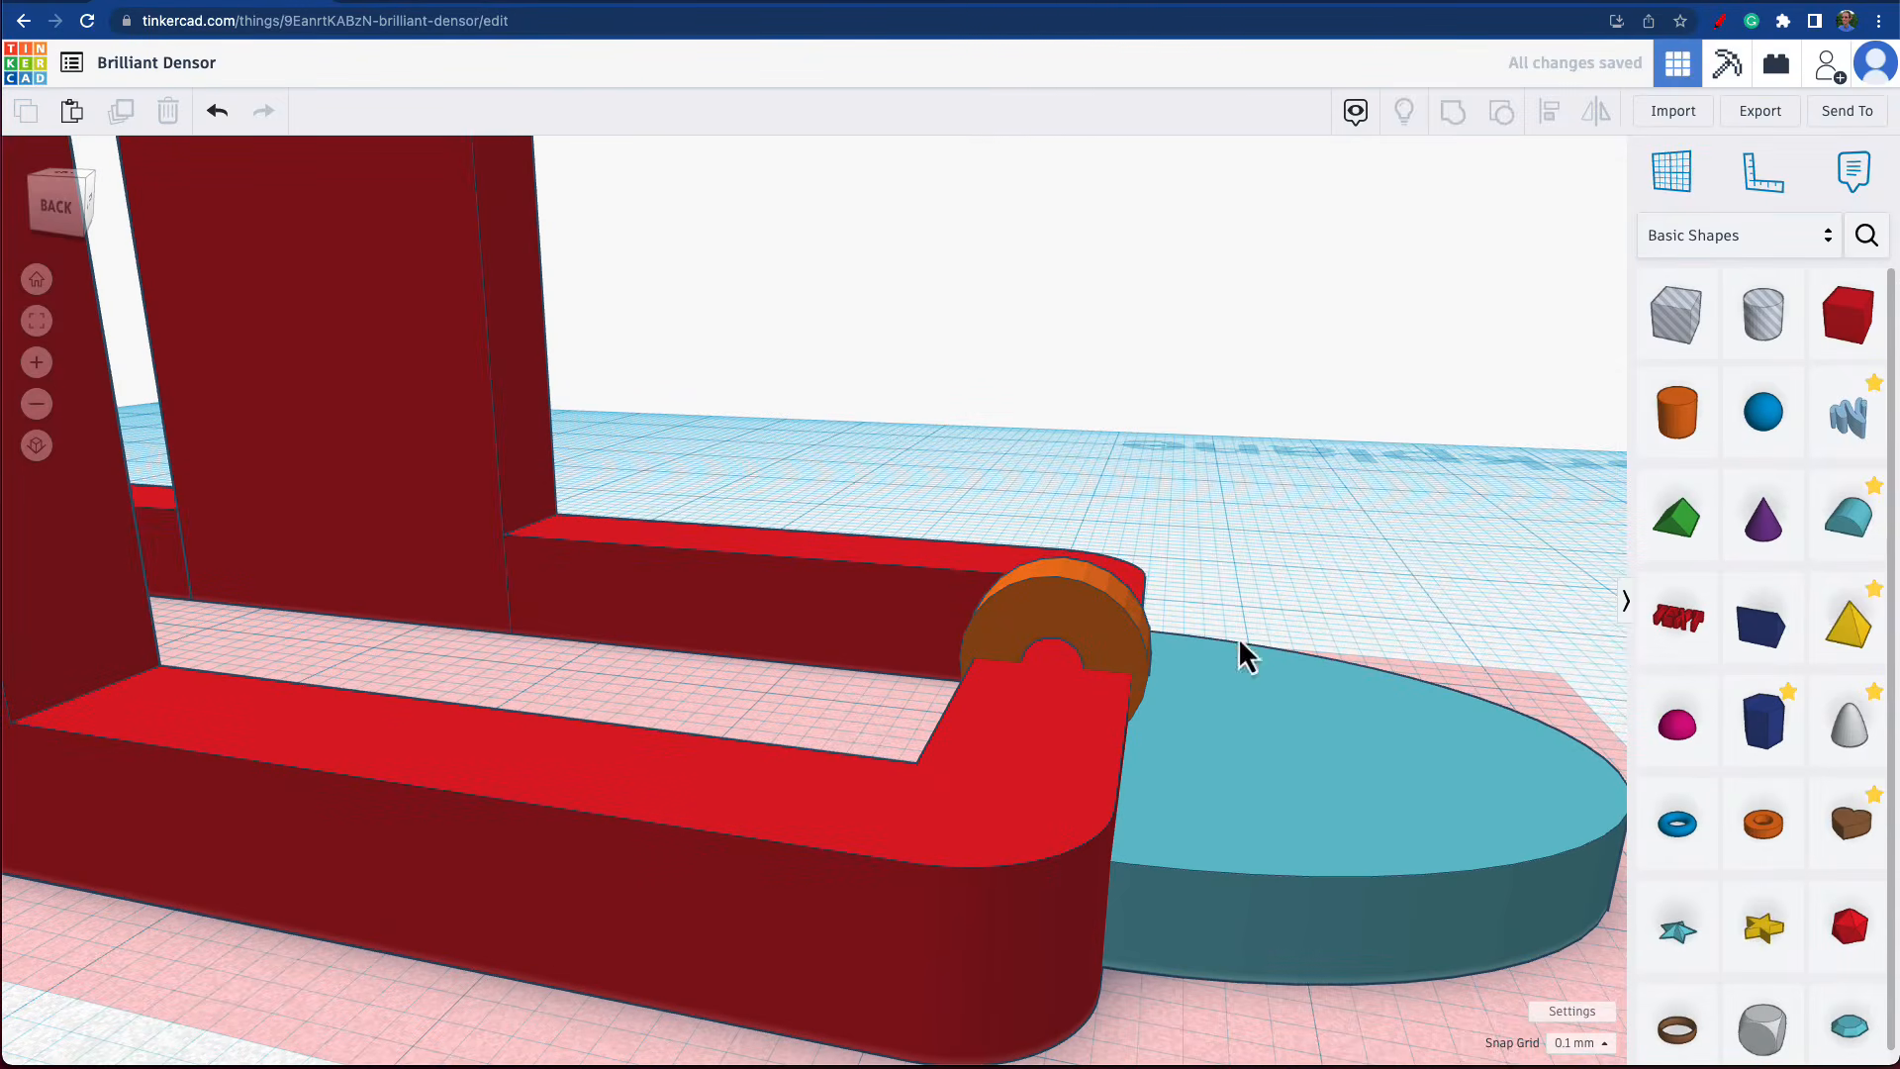
pyautogui.click(1263, 740)
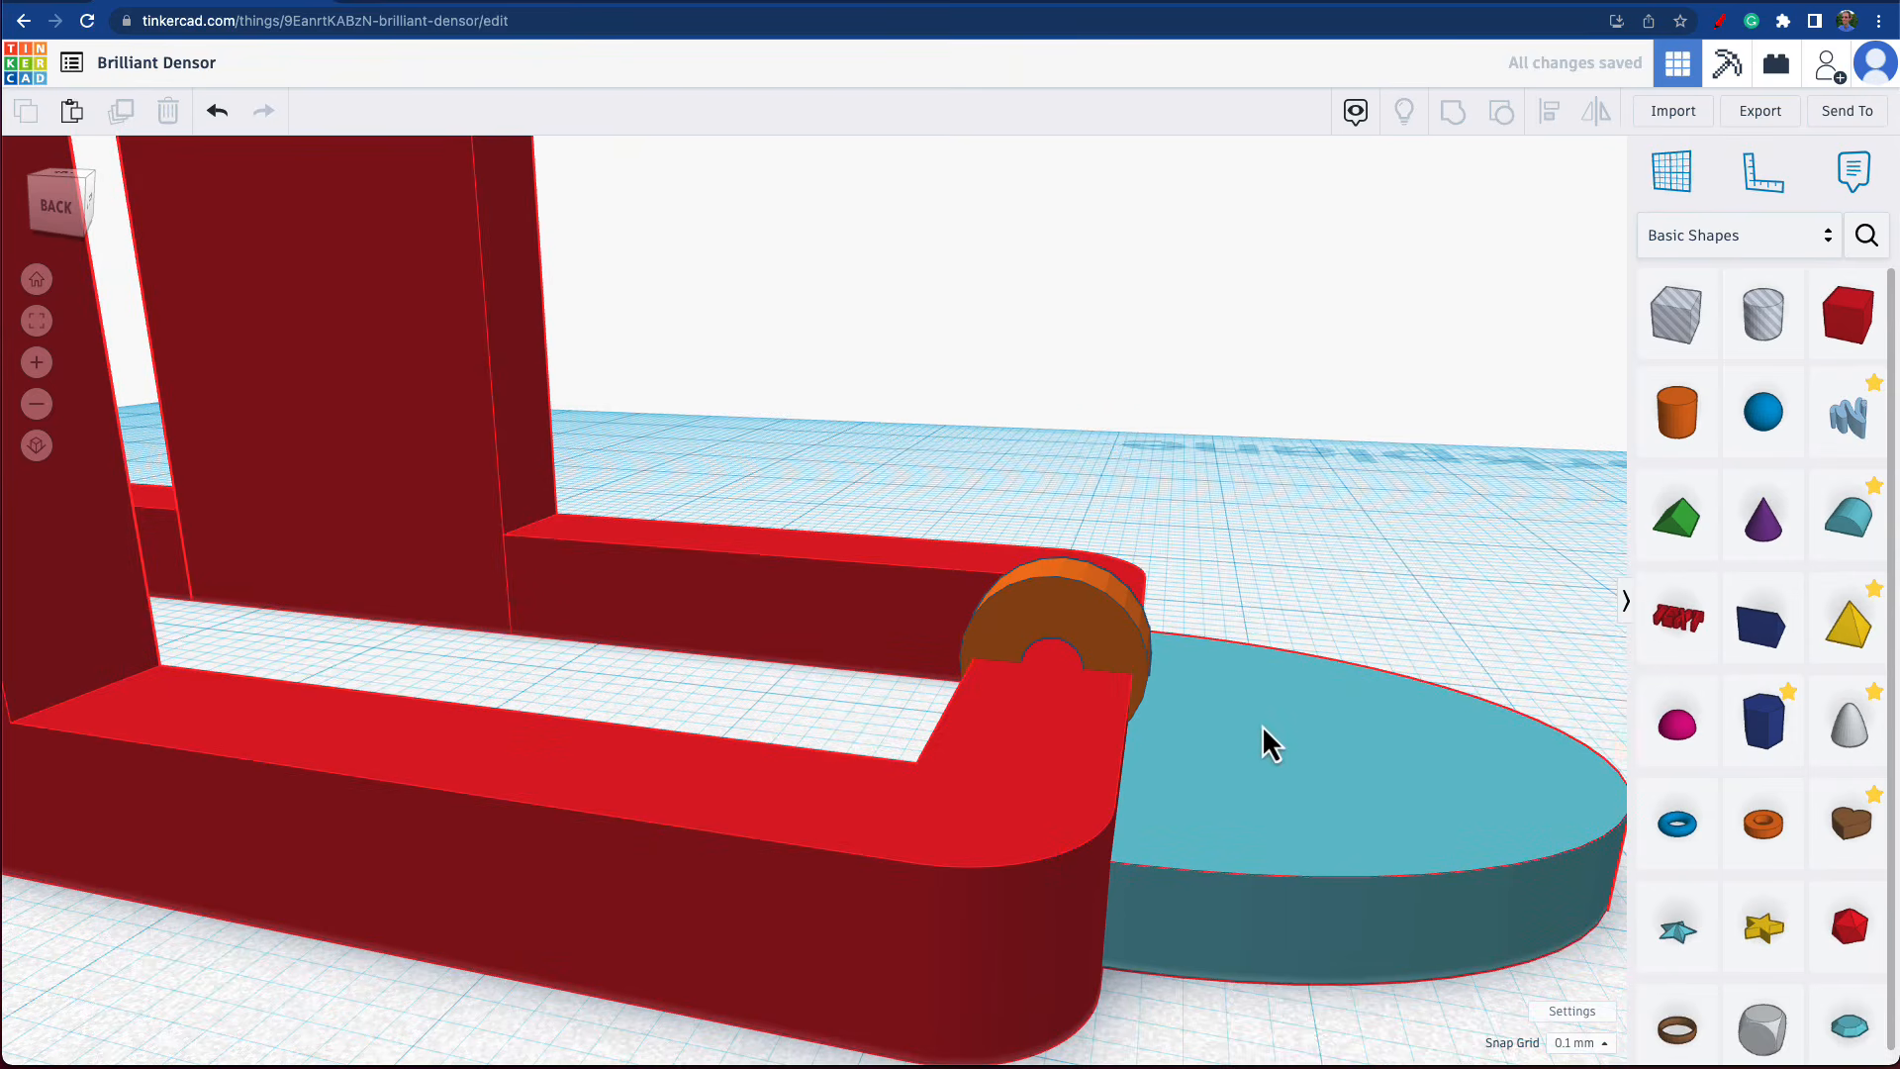
pyautogui.click(1367, 584)
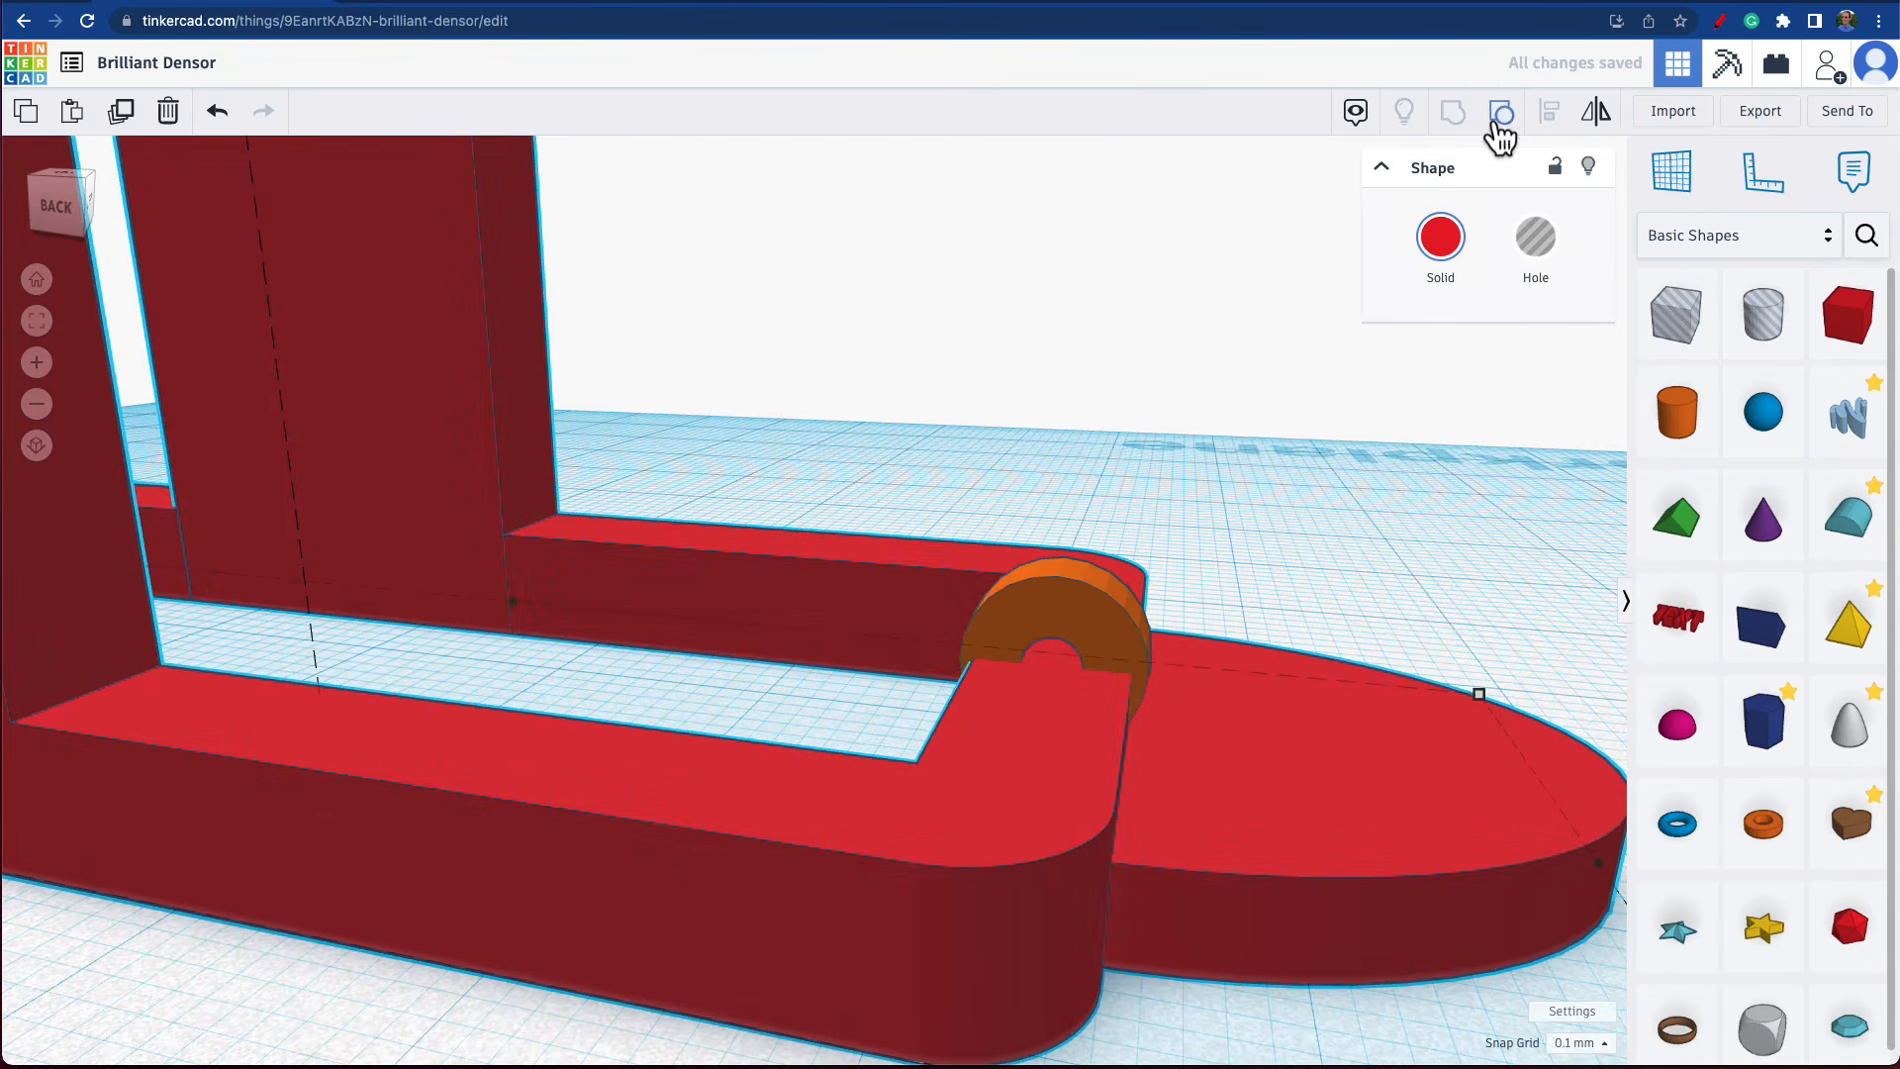
pyautogui.click(1500, 117)
pyautogui.click(1423, 566)
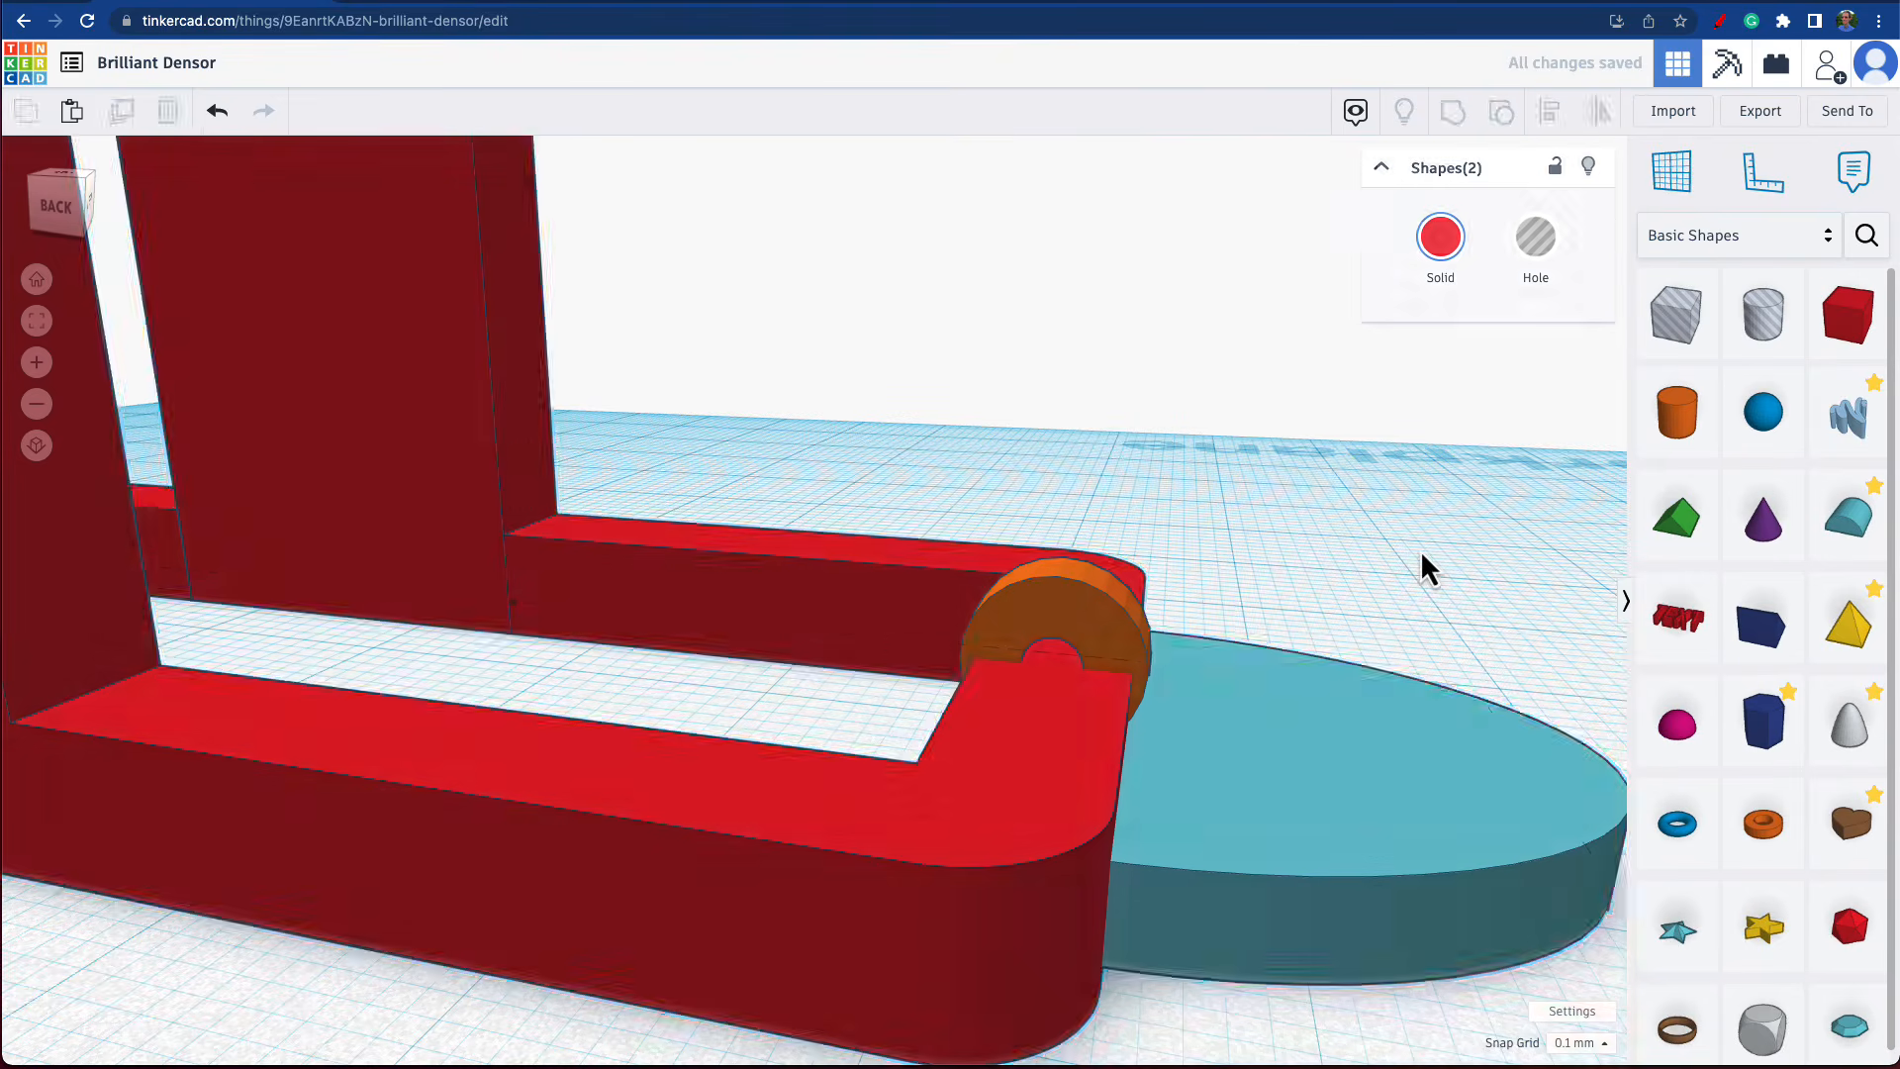
# Raise the half-round end's height to 5 mm, and group it with the frame.
pyautogui.click(1345, 746)
pyautogui.moveTo(1345, 746); pyautogui.dragTo(1350, 683)
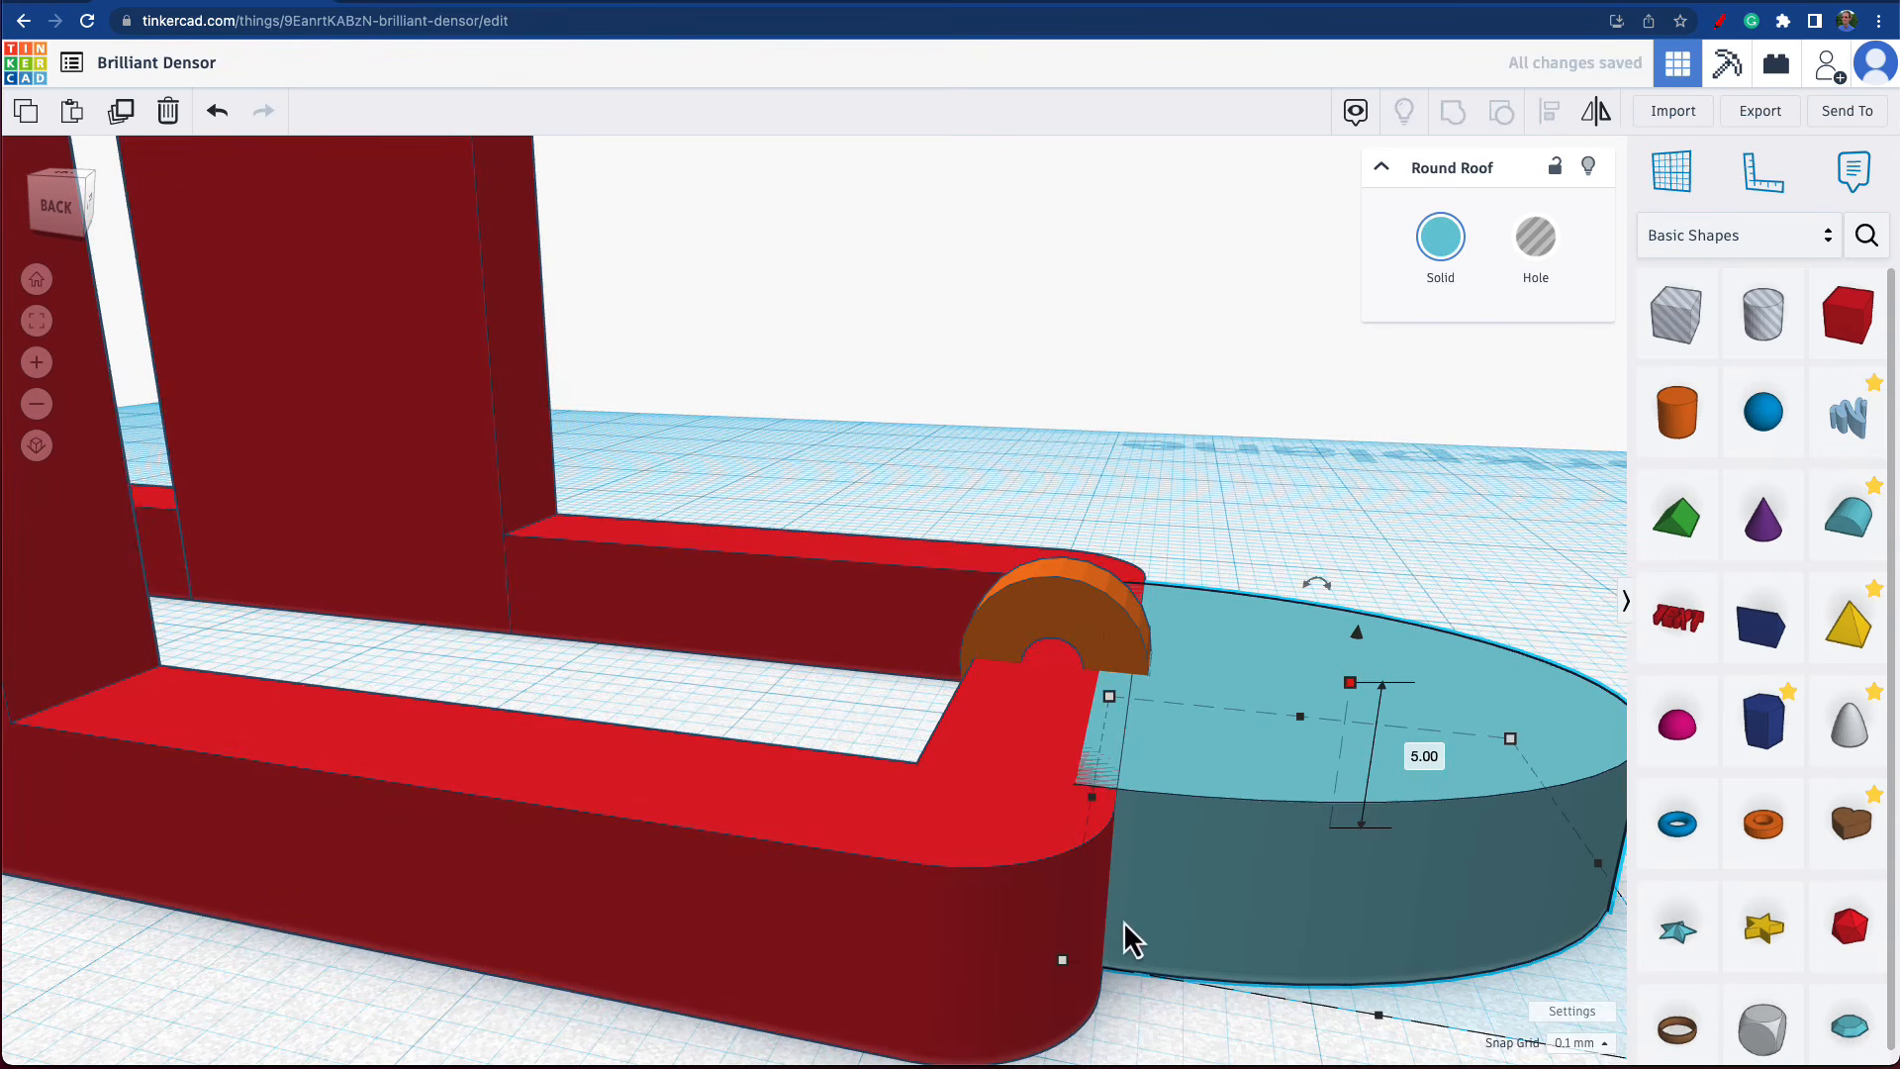
pyautogui.keyDown('shift'); pyautogui.click(1069, 899); pyautogui.keyUp('shift')
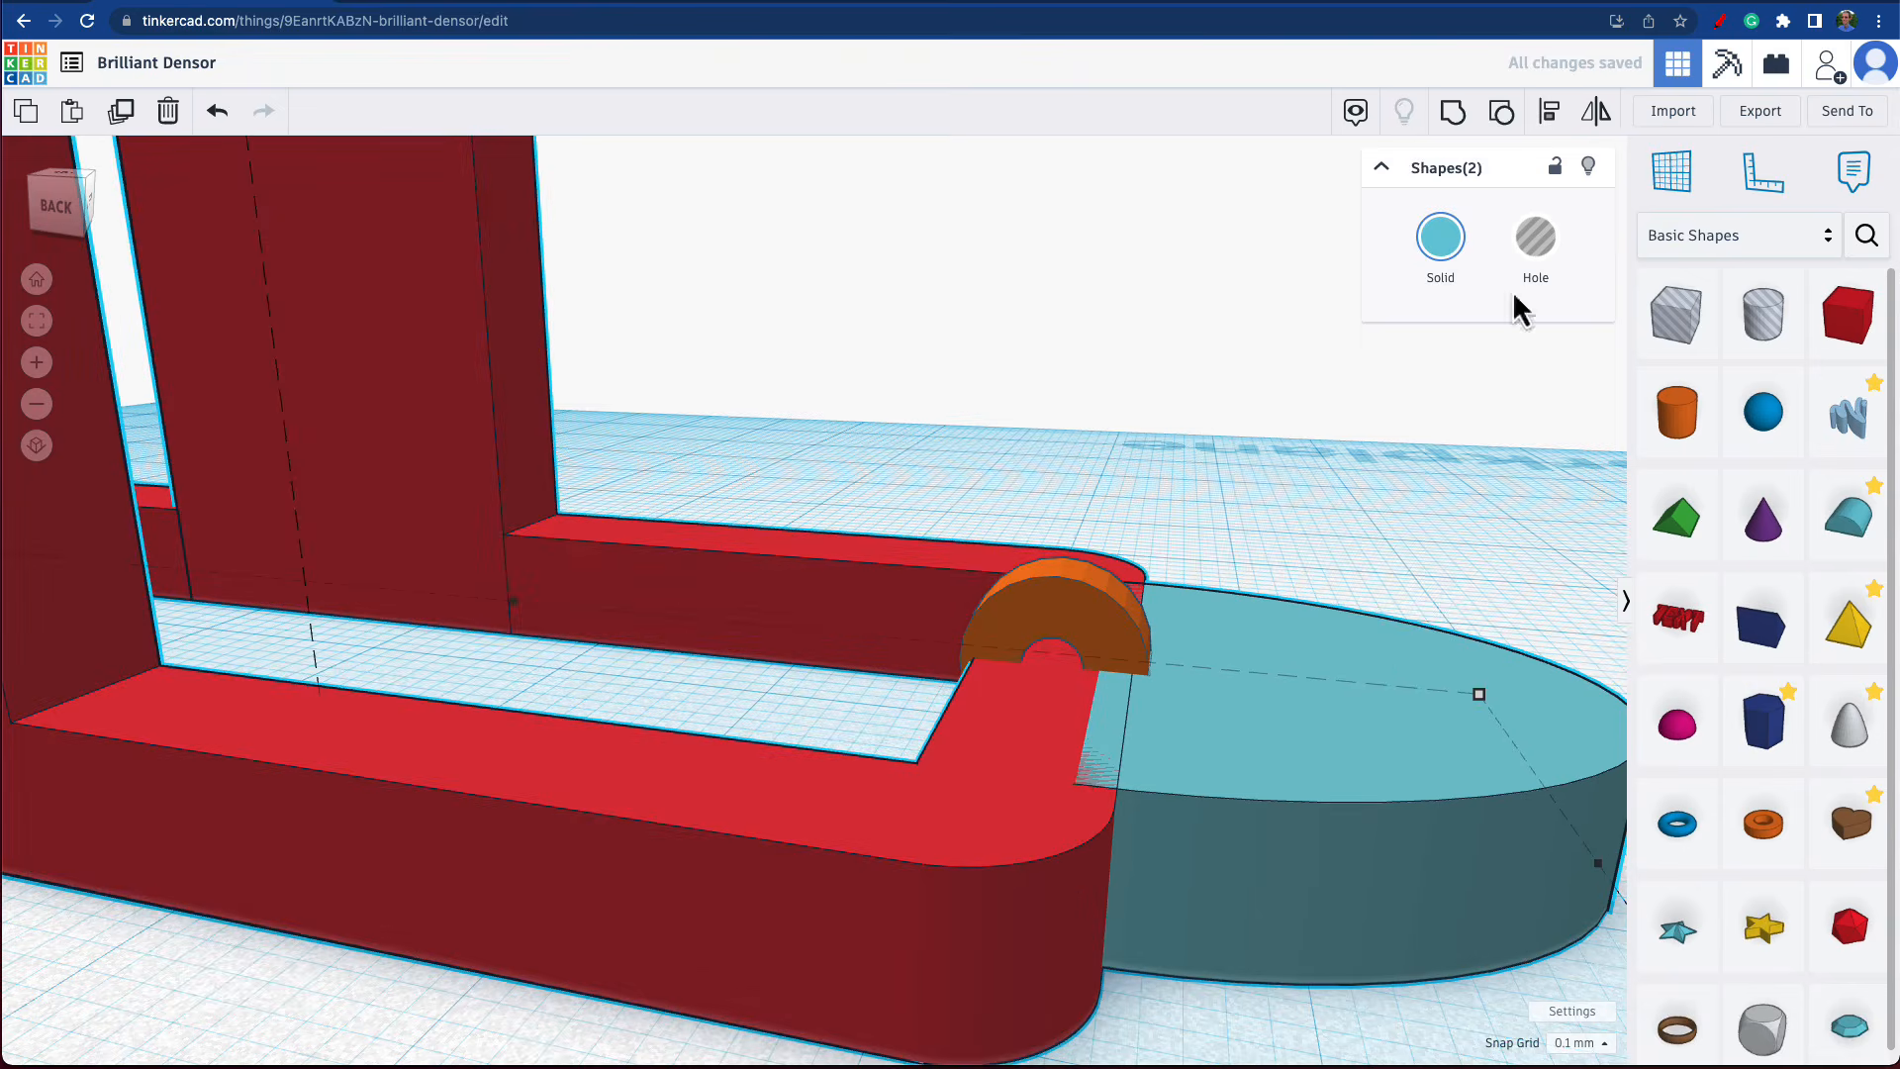
pyautogui.click(1454, 115)
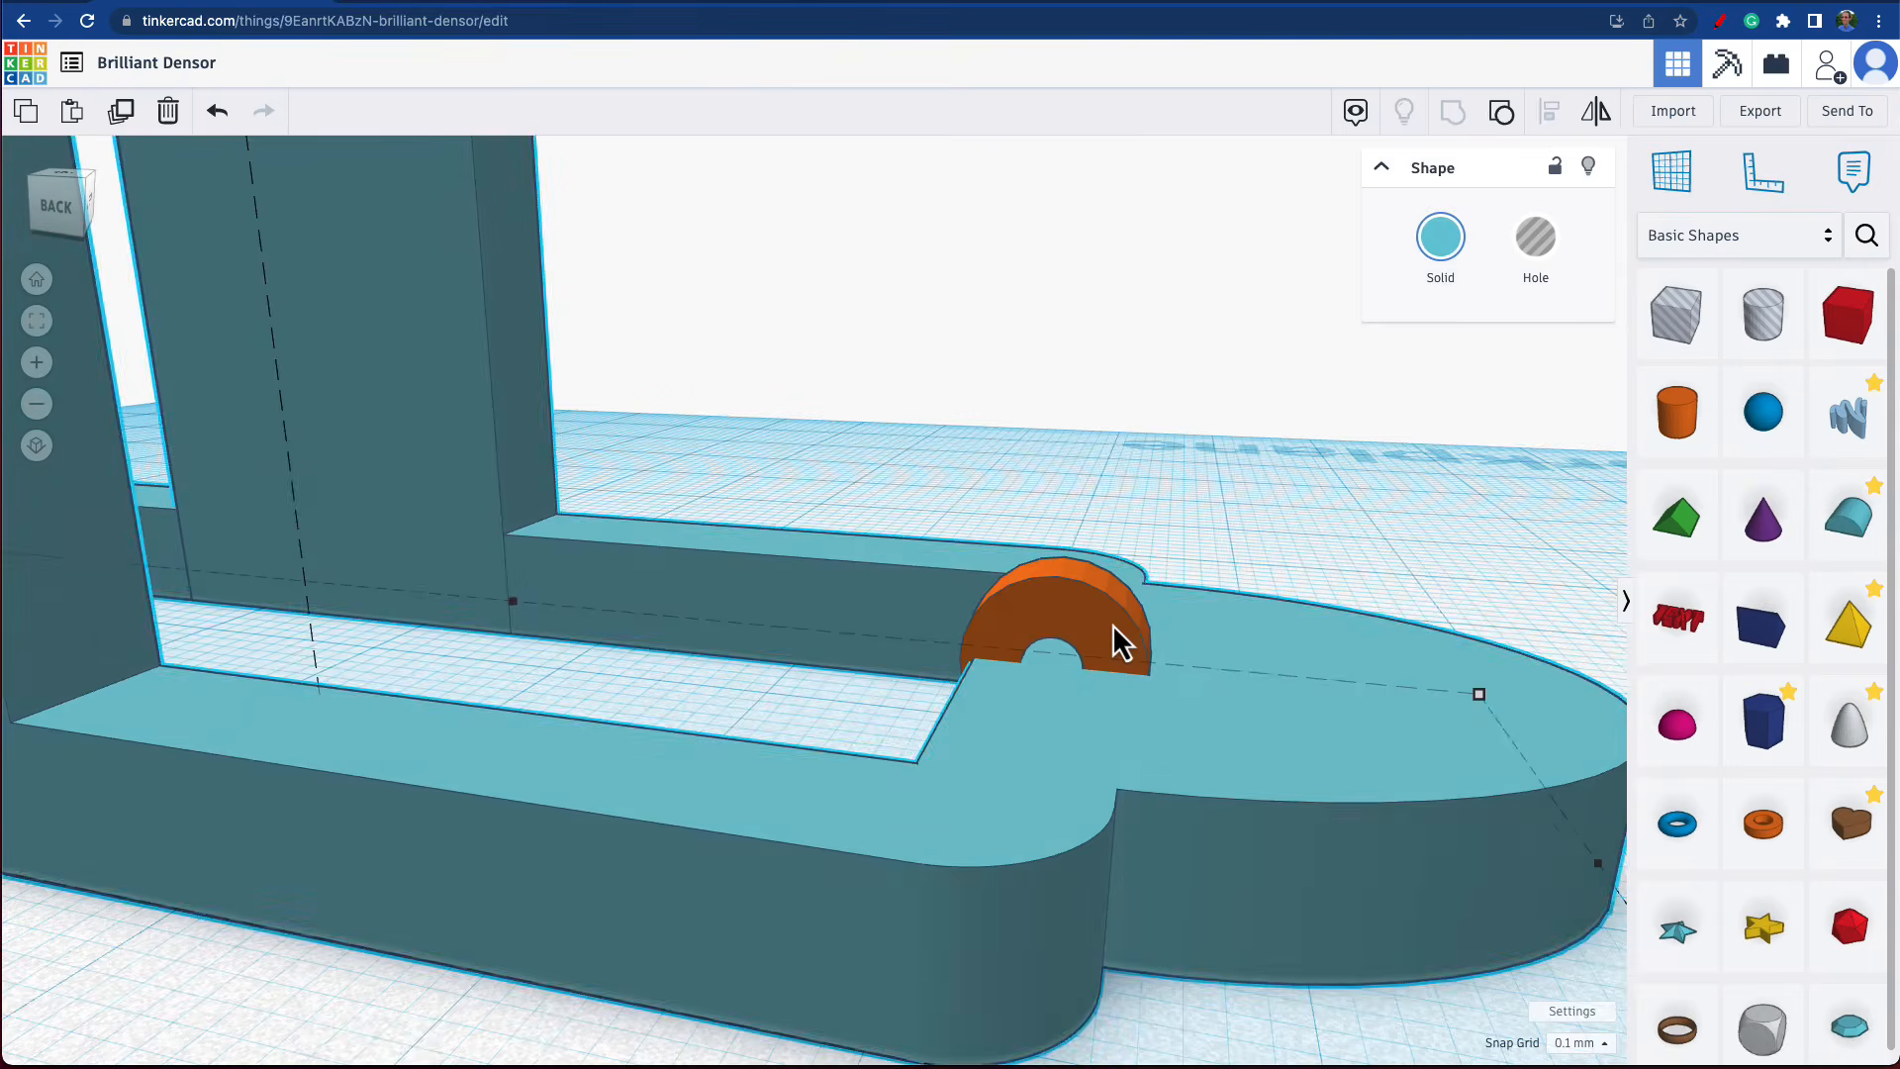
# Set the radius of the tube on the end bar to 4.
pyautogui.click(1114, 628)
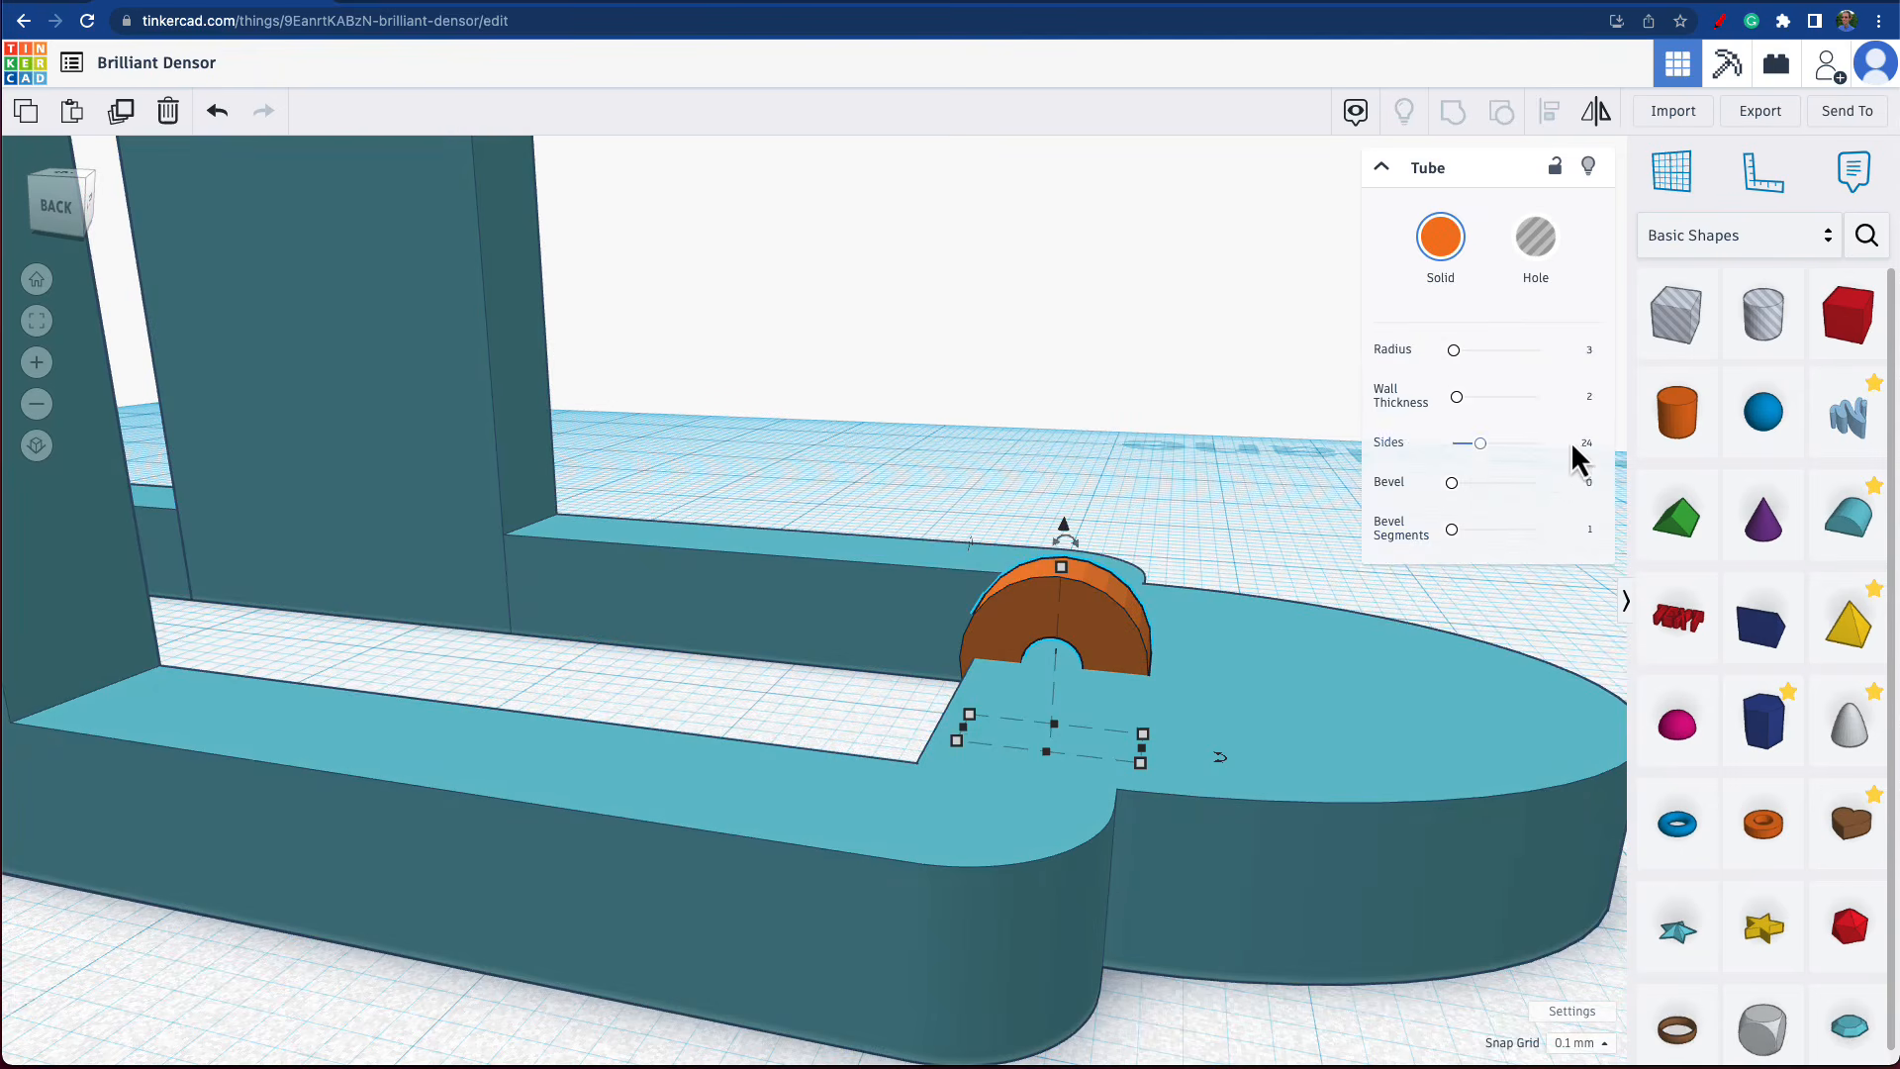
pyautogui.click(1591, 351)
pyautogui.write('4')
pyautogui.press('Return')
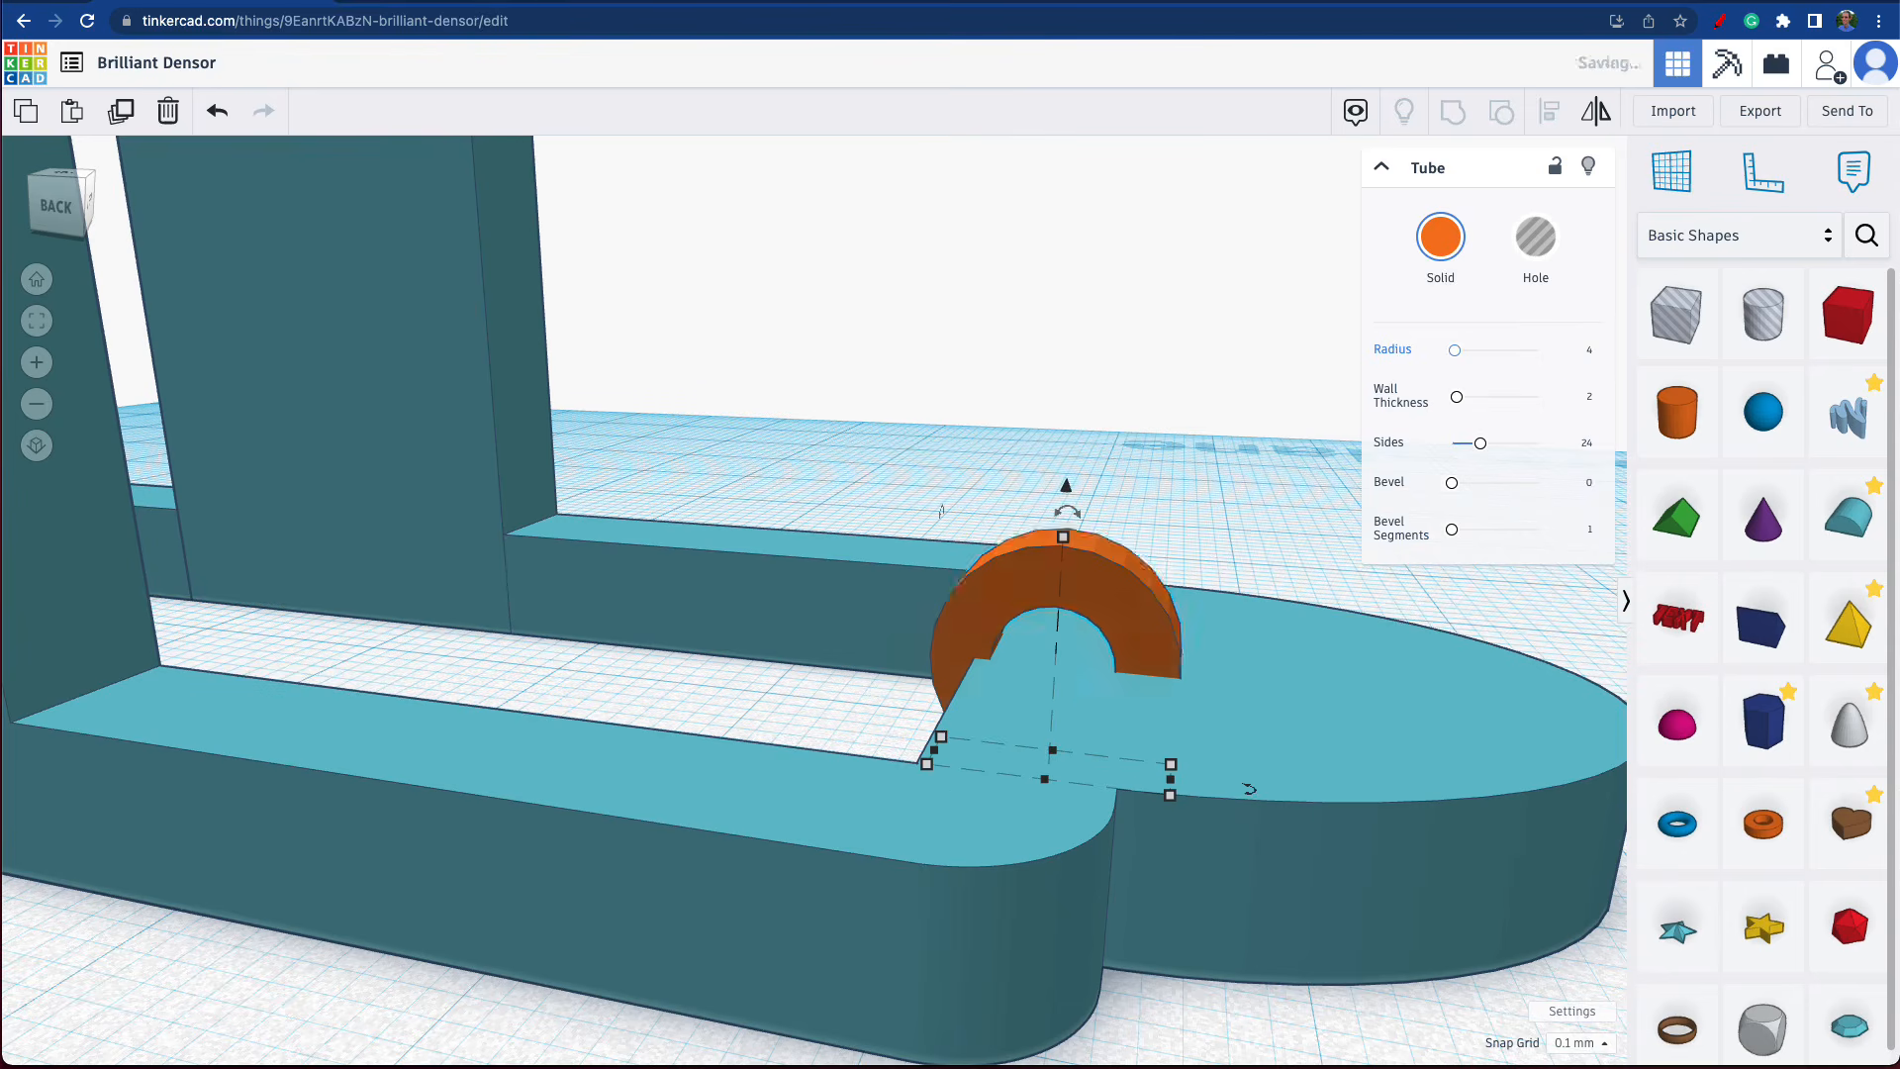
# Nudge the tube along the frame's length towards the half-round end so that it clears the frame's inner opening.
pyautogui.press('Right')
pyautogui.press('Right')
pyautogui.press('Right')
pyautogui.press('Right')
pyautogui.press('Right')
pyautogui.press('Right')
pyautogui.press('Right')
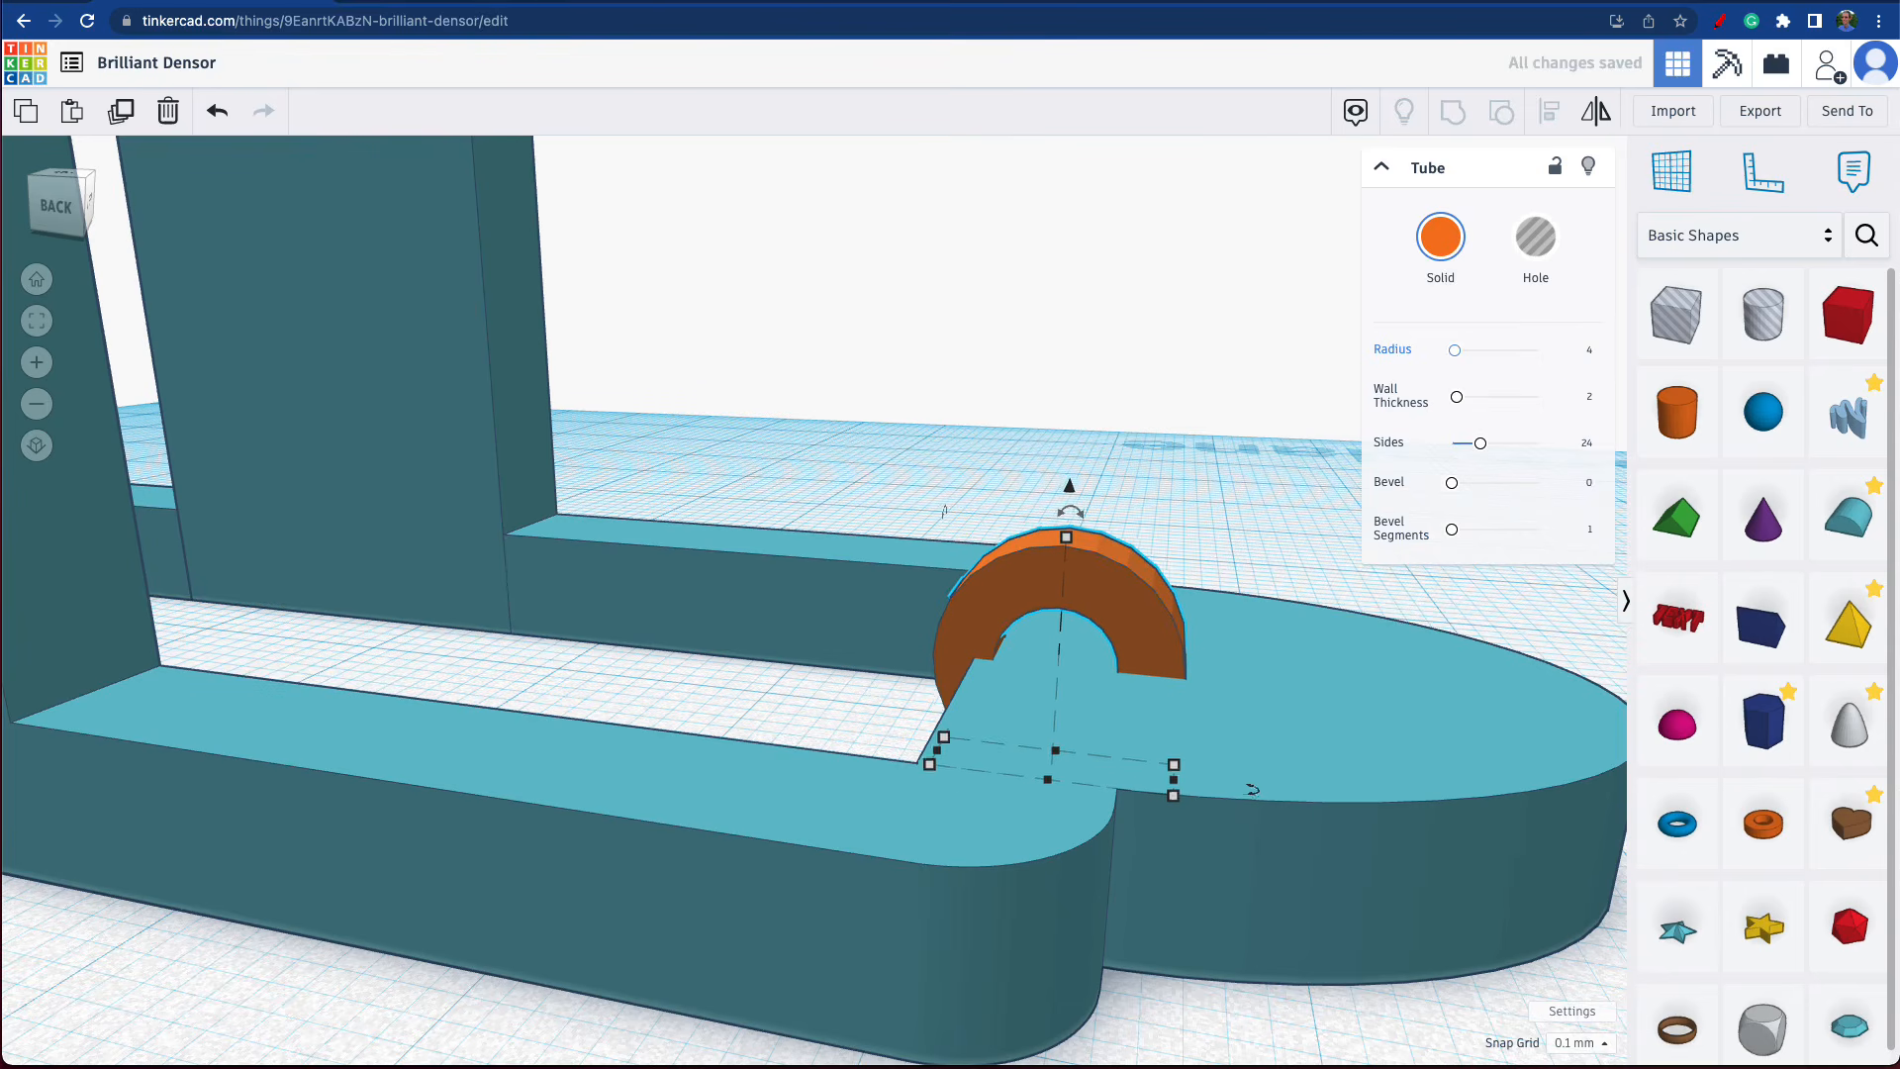
pyautogui.press('Right')
pyautogui.press('Right')
pyautogui.press('Right')
pyautogui.press('Right')
pyautogui.press('Right')
pyautogui.press('Right')
pyautogui.press('Right')
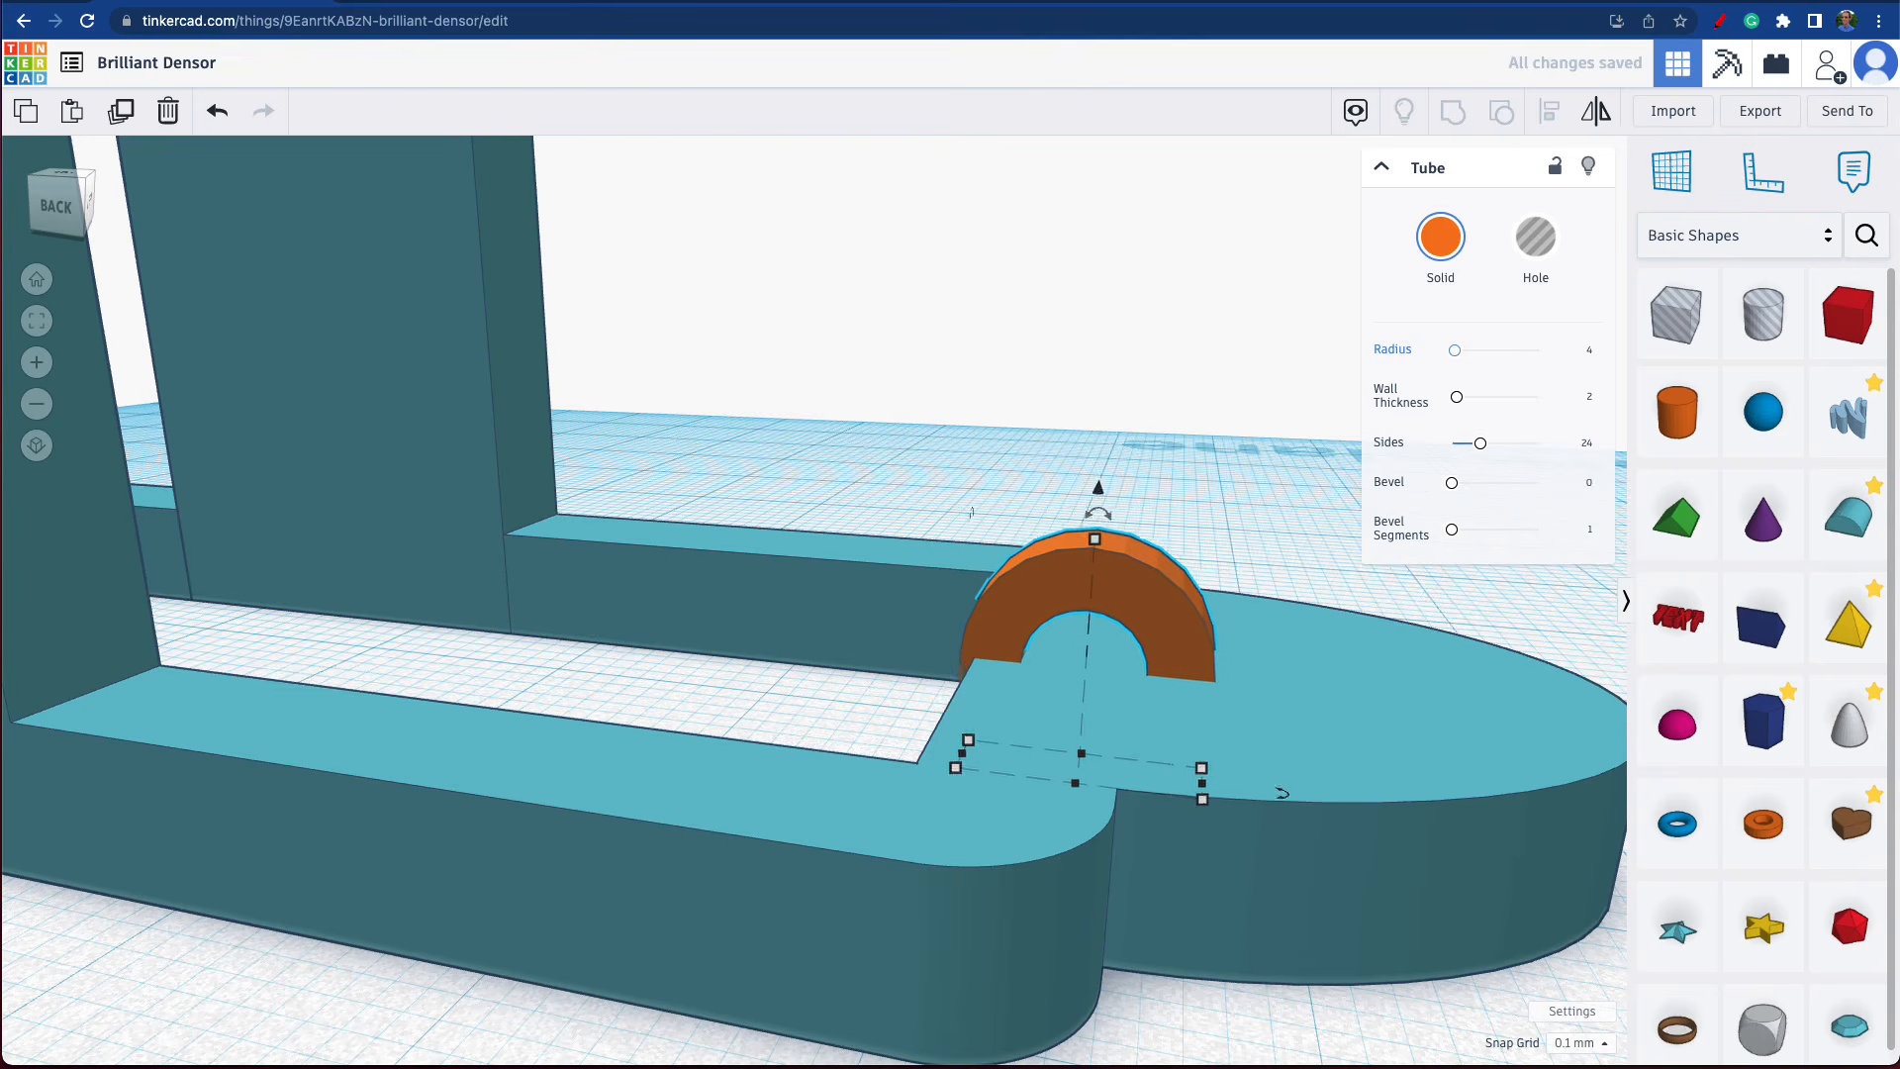
# Group the tube with the frame, examine the loop's opening, and ungroup them again.
pyautogui.scroll(-2, 1316, 875)
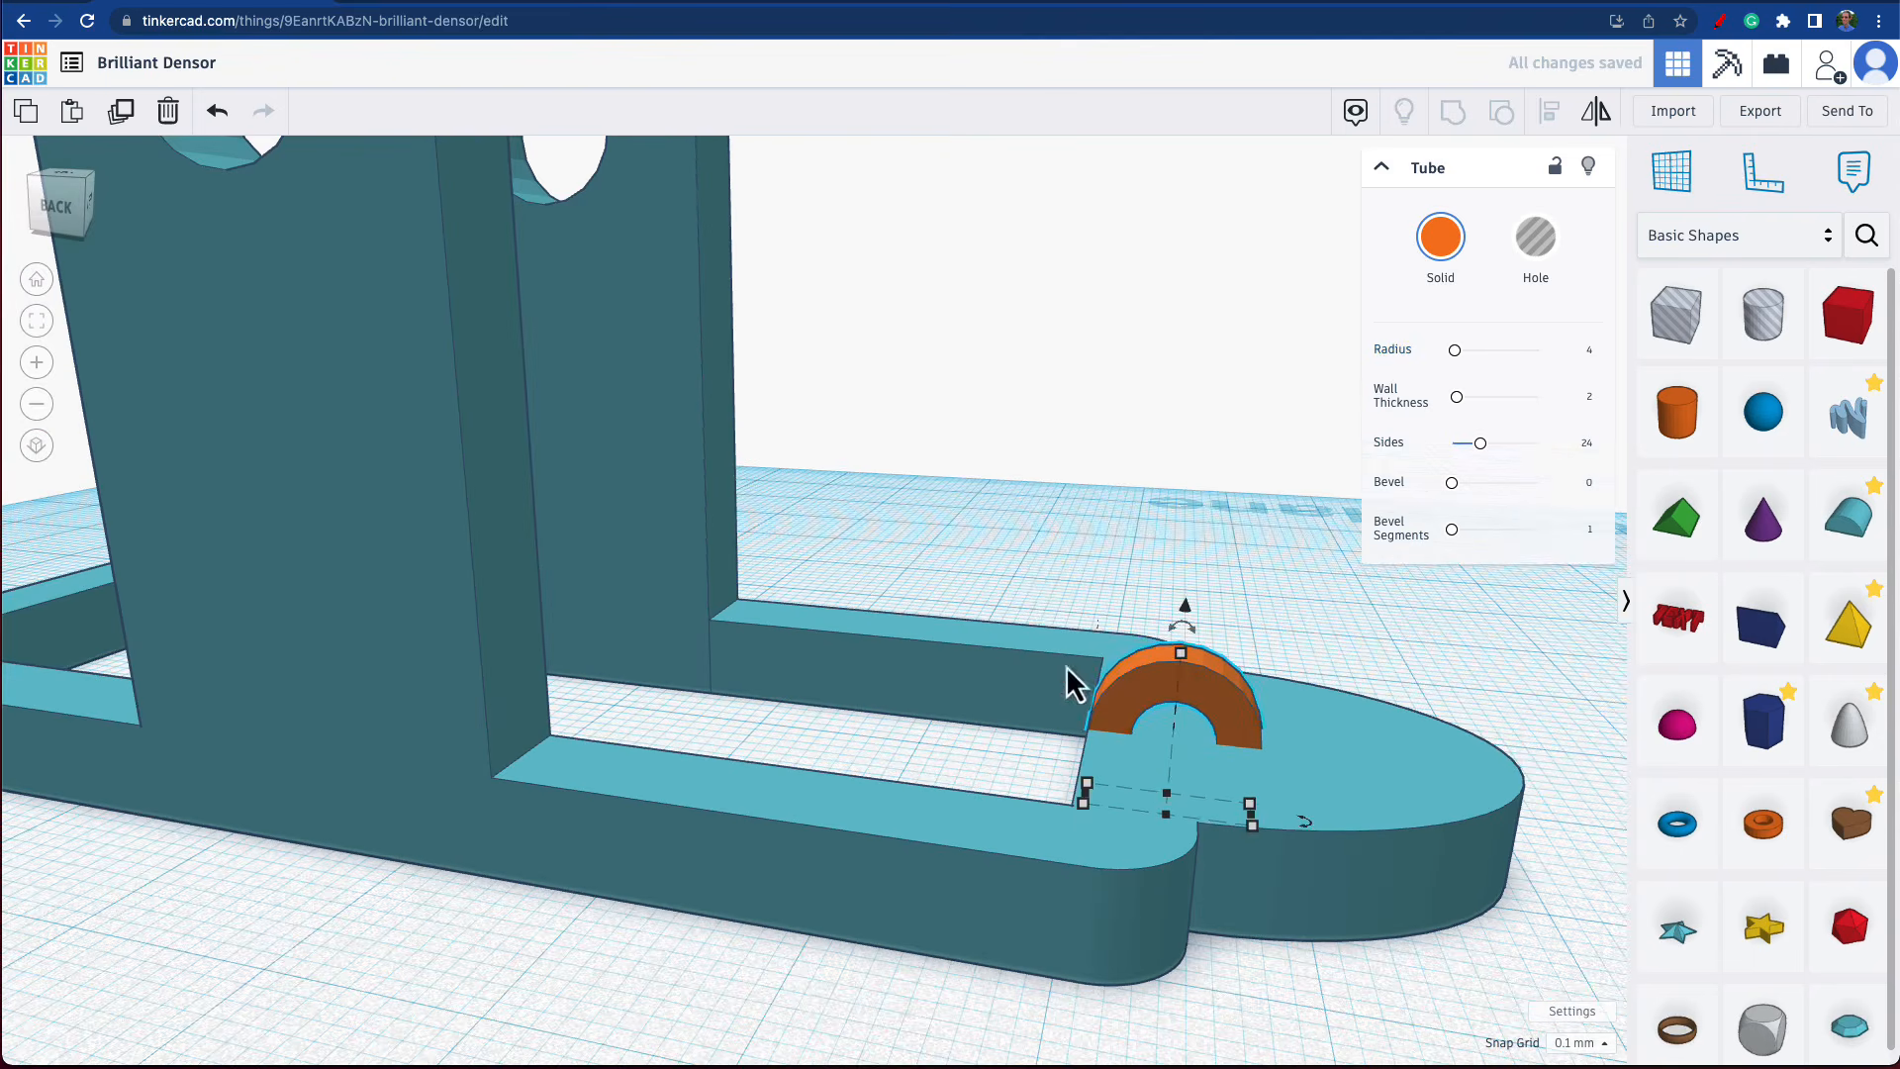
pyautogui.click(1037, 555)
pyautogui.moveTo(1037, 530); pyautogui.dragTo(1387, 871)
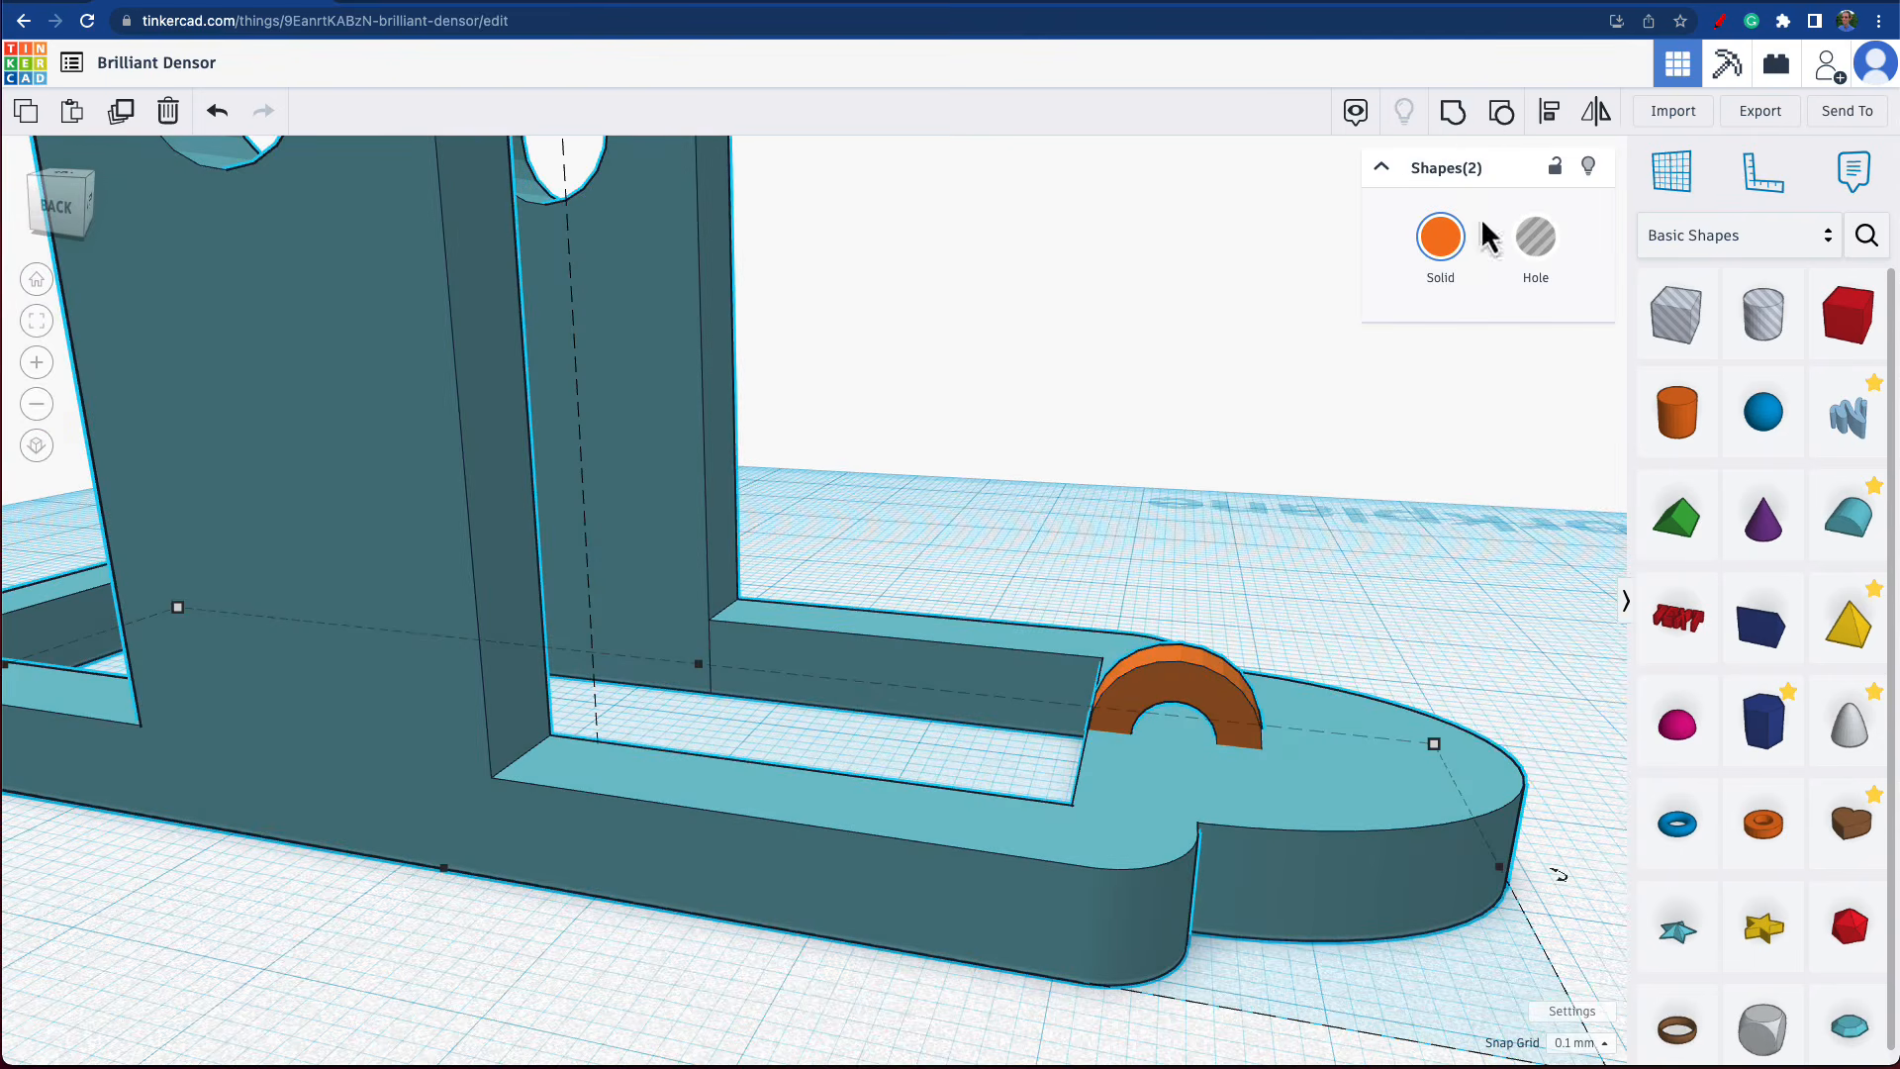
pyautogui.click(1455, 113)
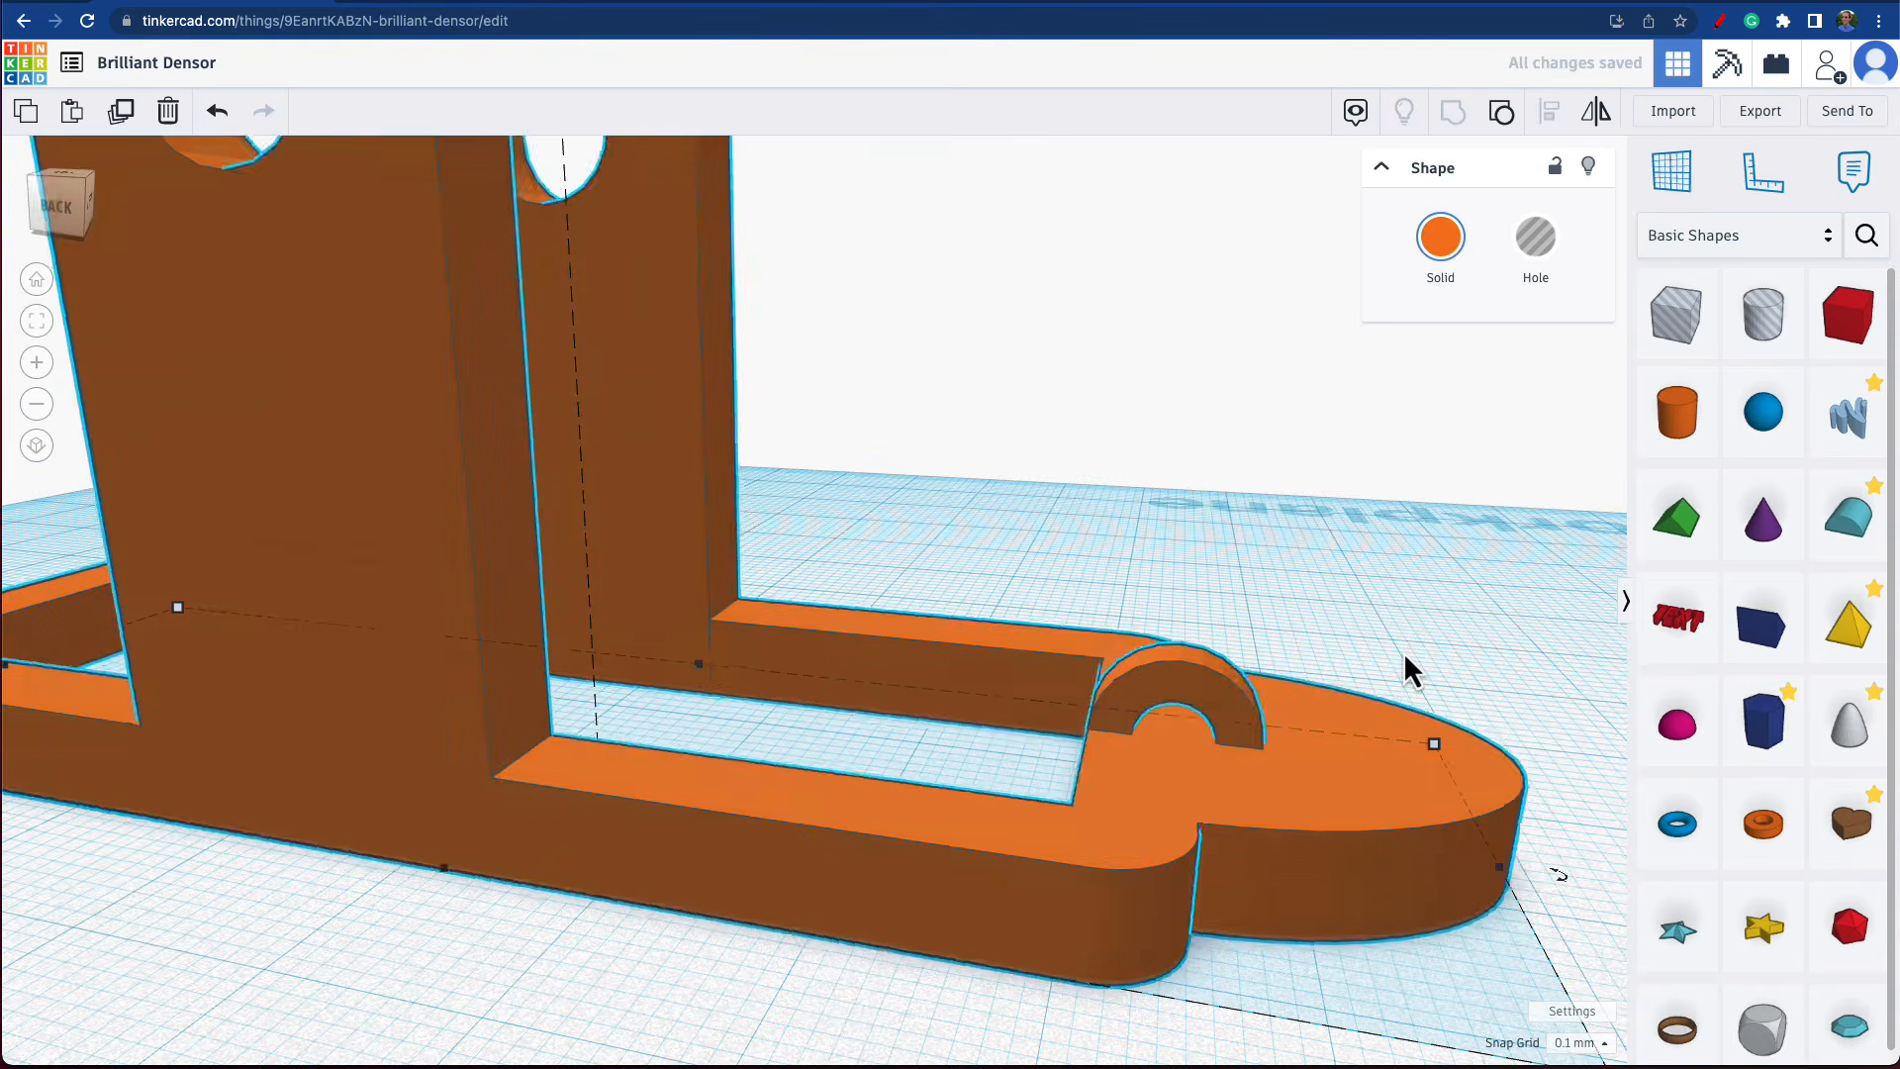
pyautogui.moveTo(1403, 651); pyautogui.dragTo(1348, 680, button='right')
pyautogui.scroll(-8, 1349, 673)
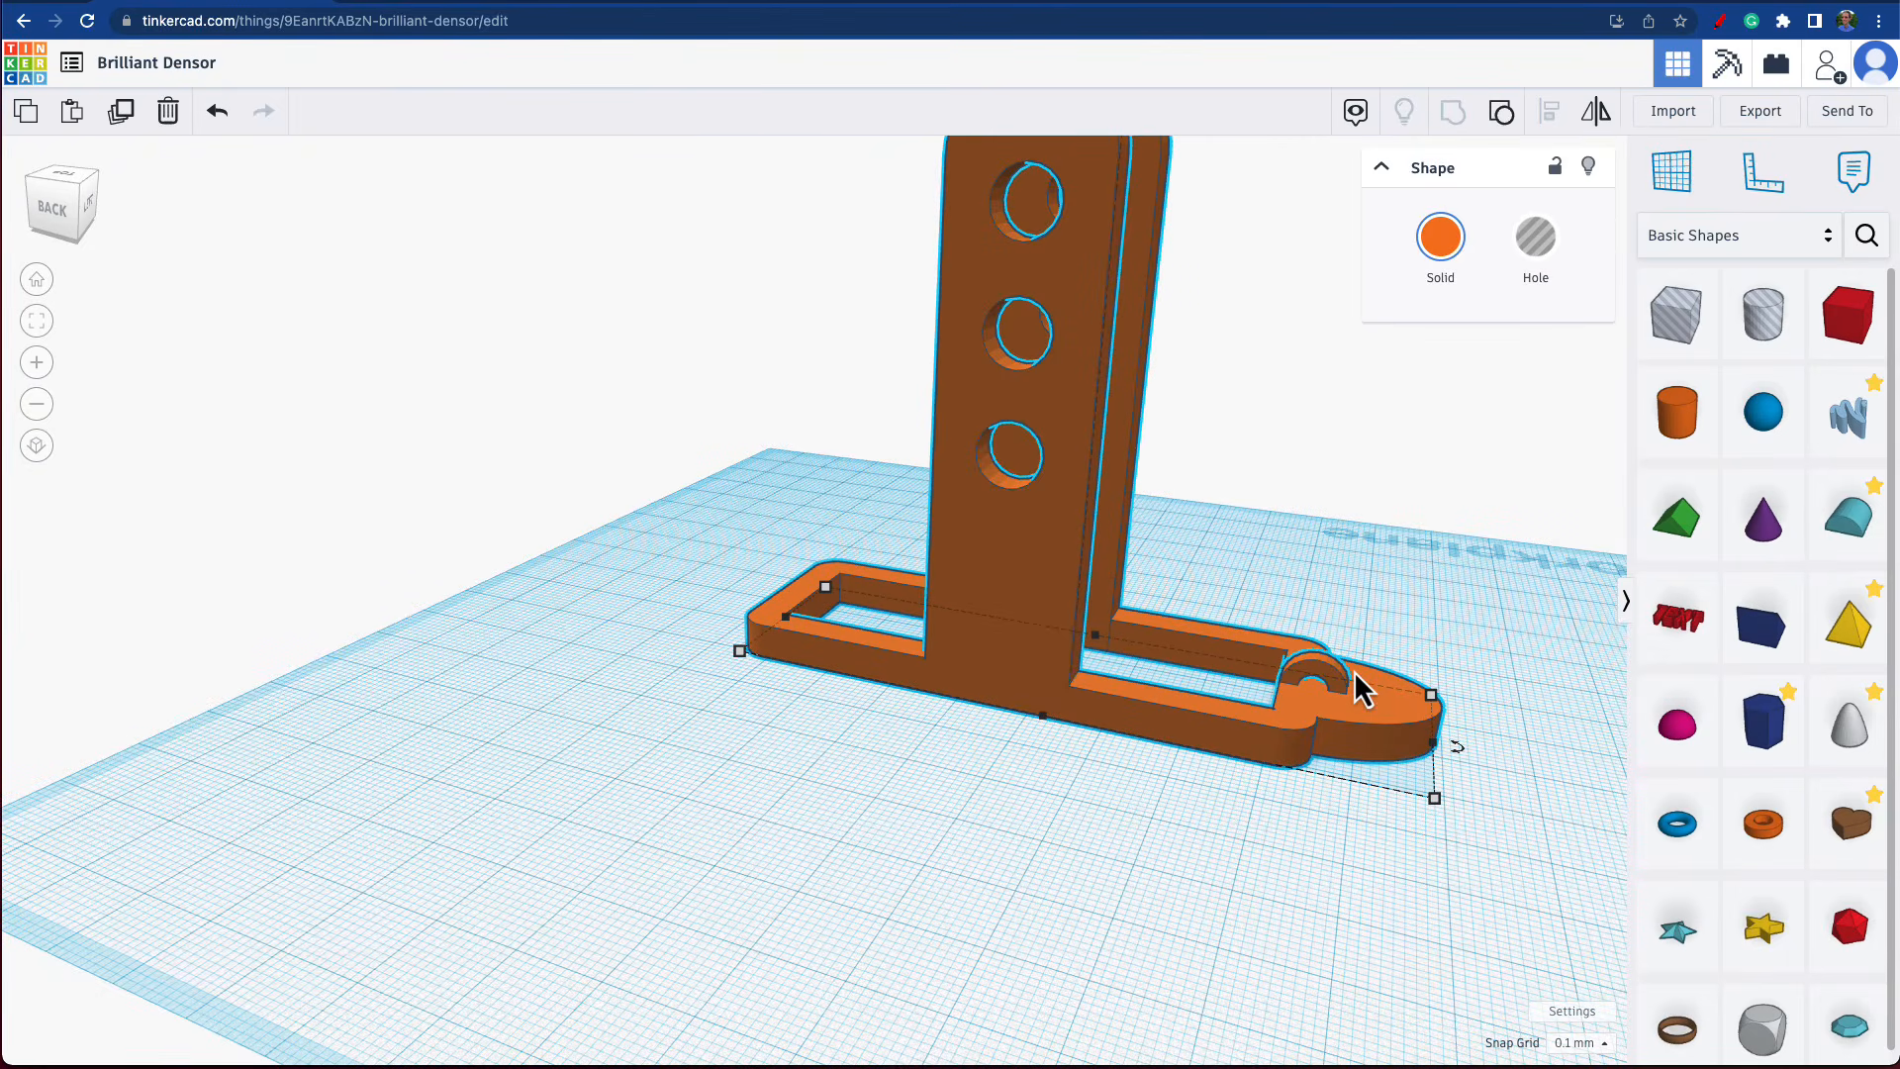
pyautogui.scroll(10, 1354, 669)
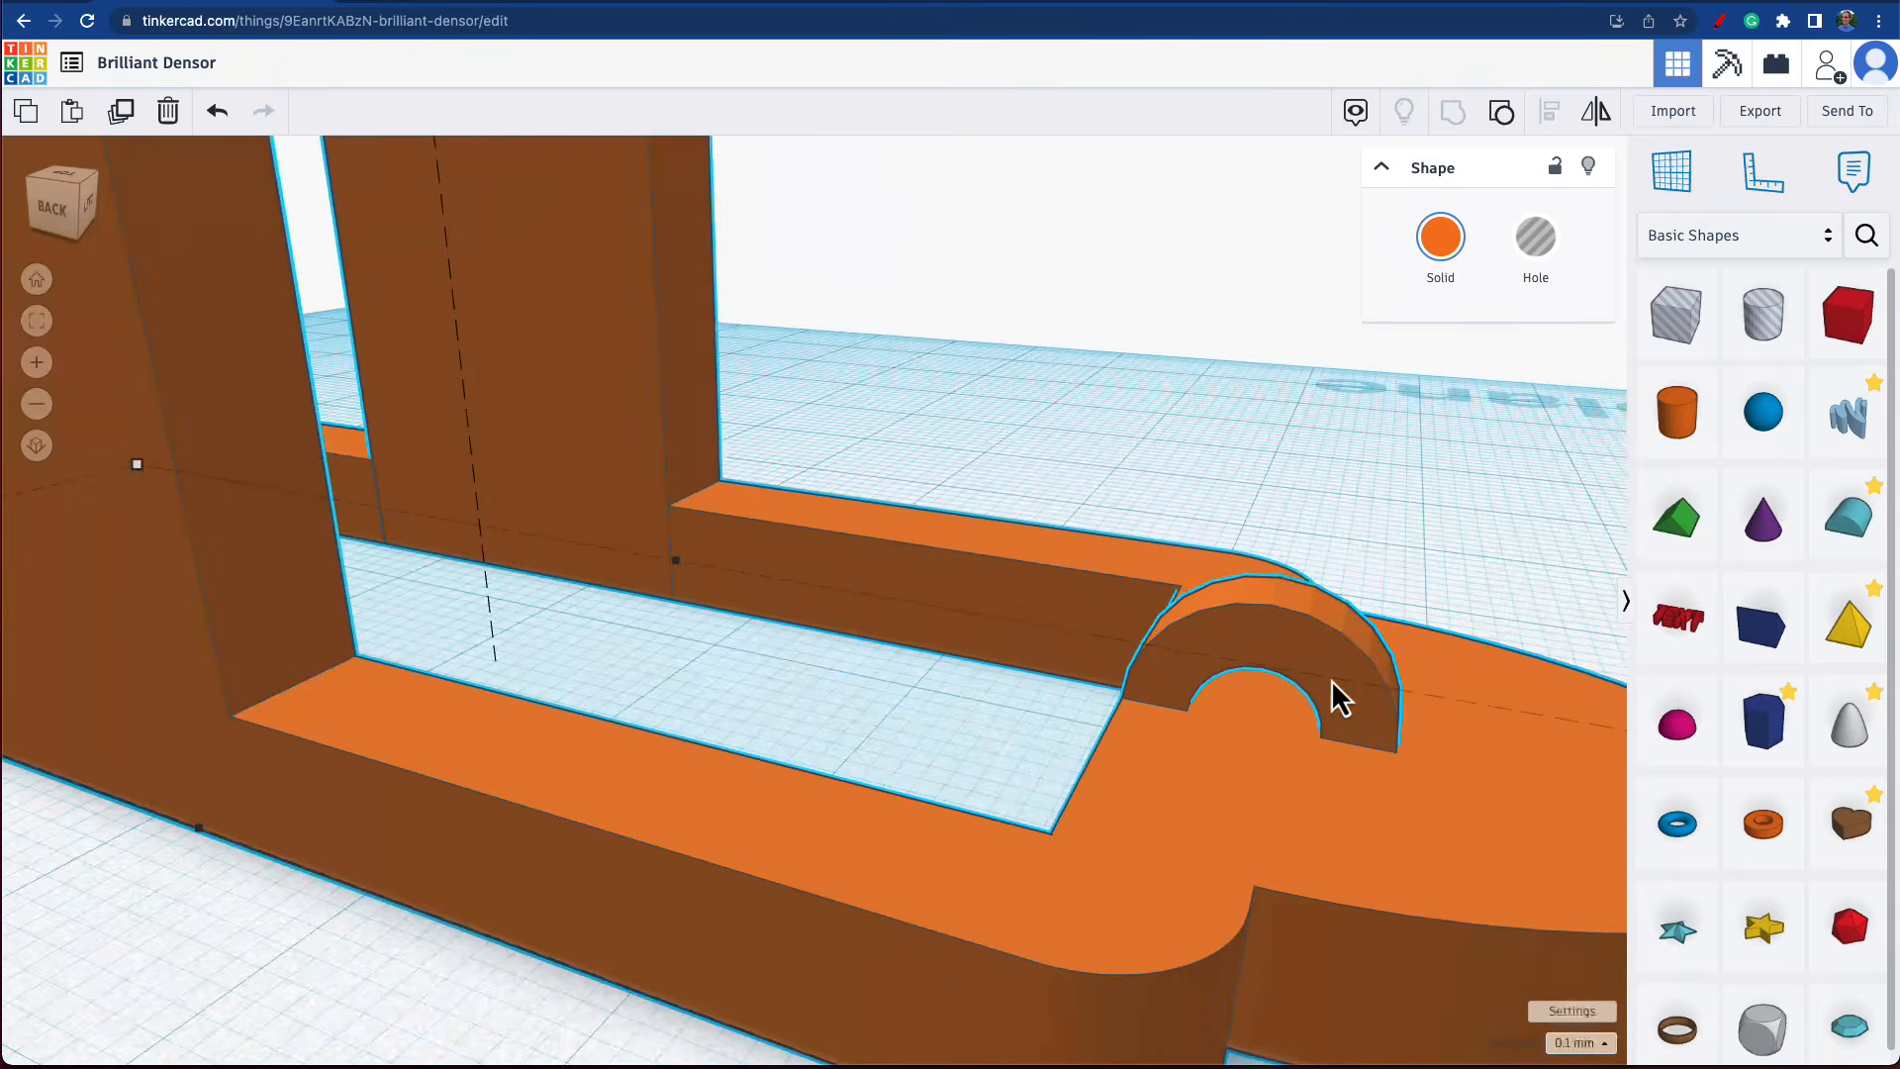
pyautogui.scroll(-2, 1332, 679)
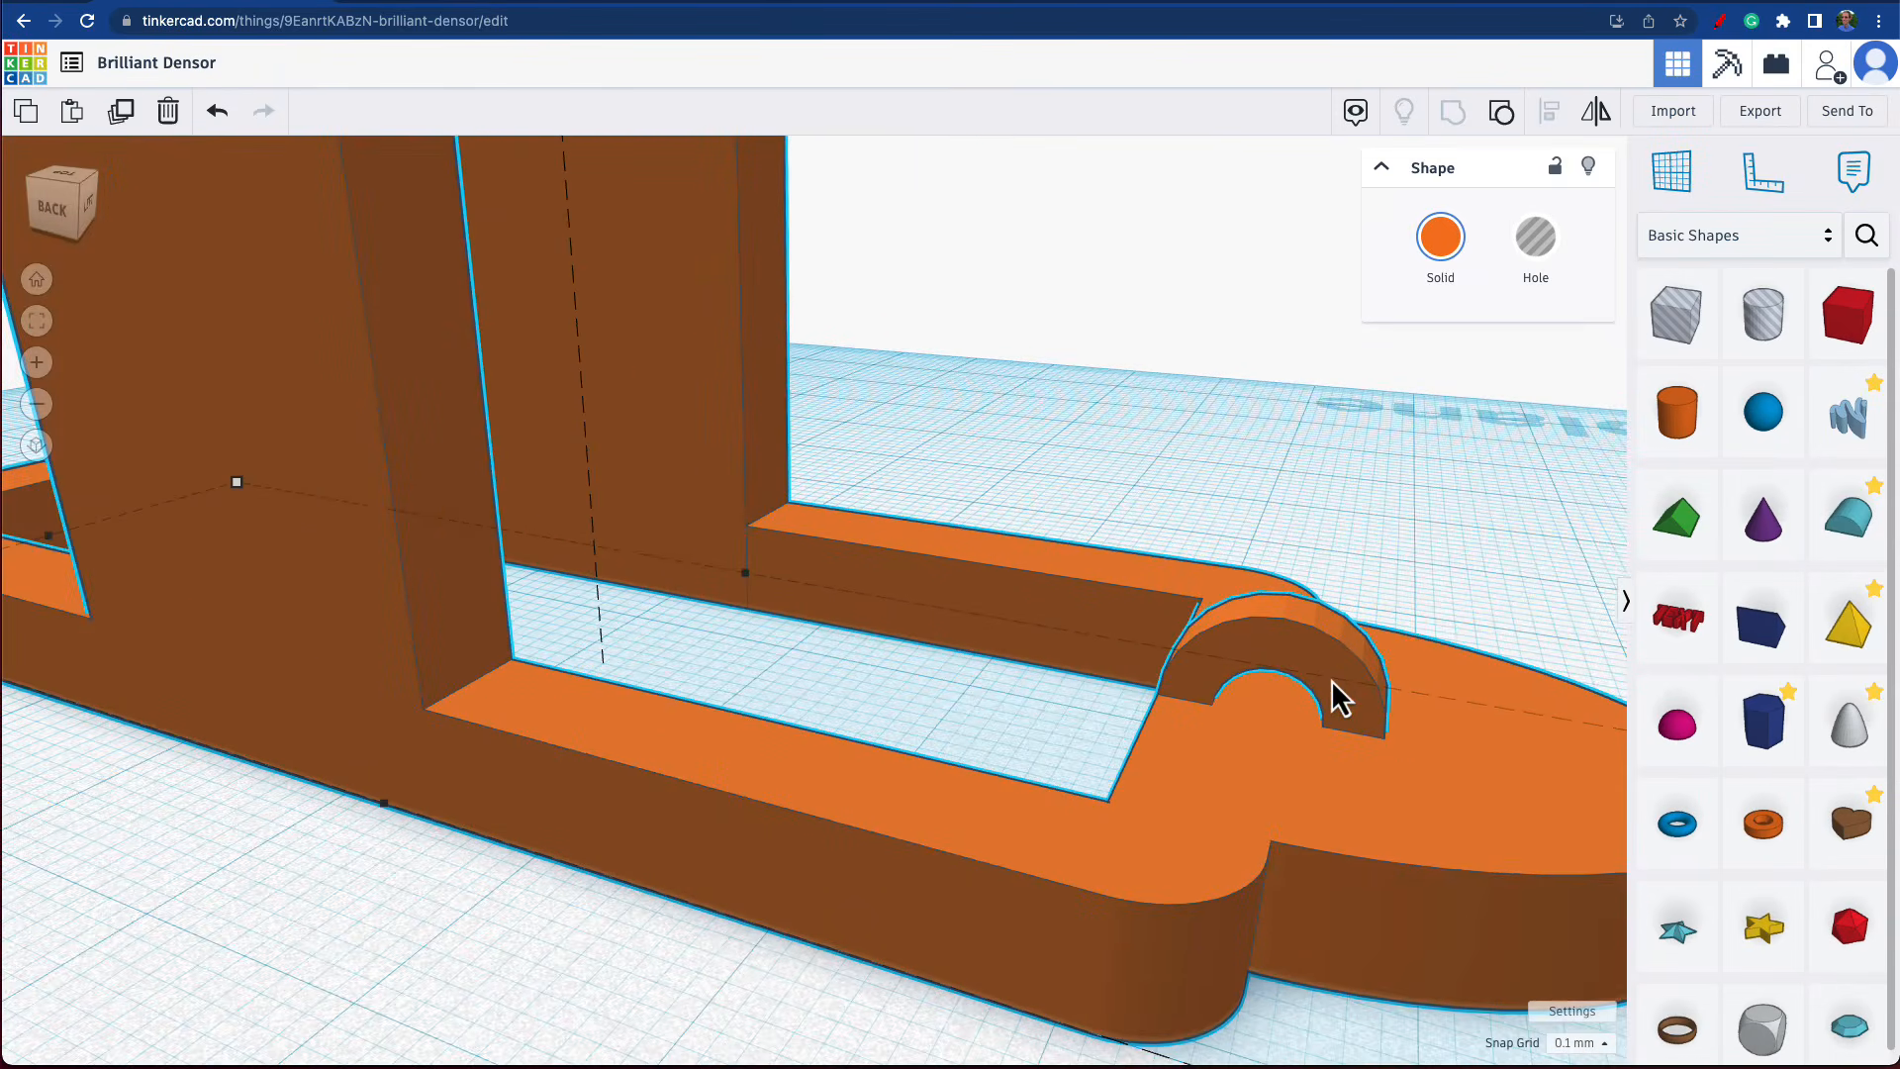
pyautogui.click(1501, 111)
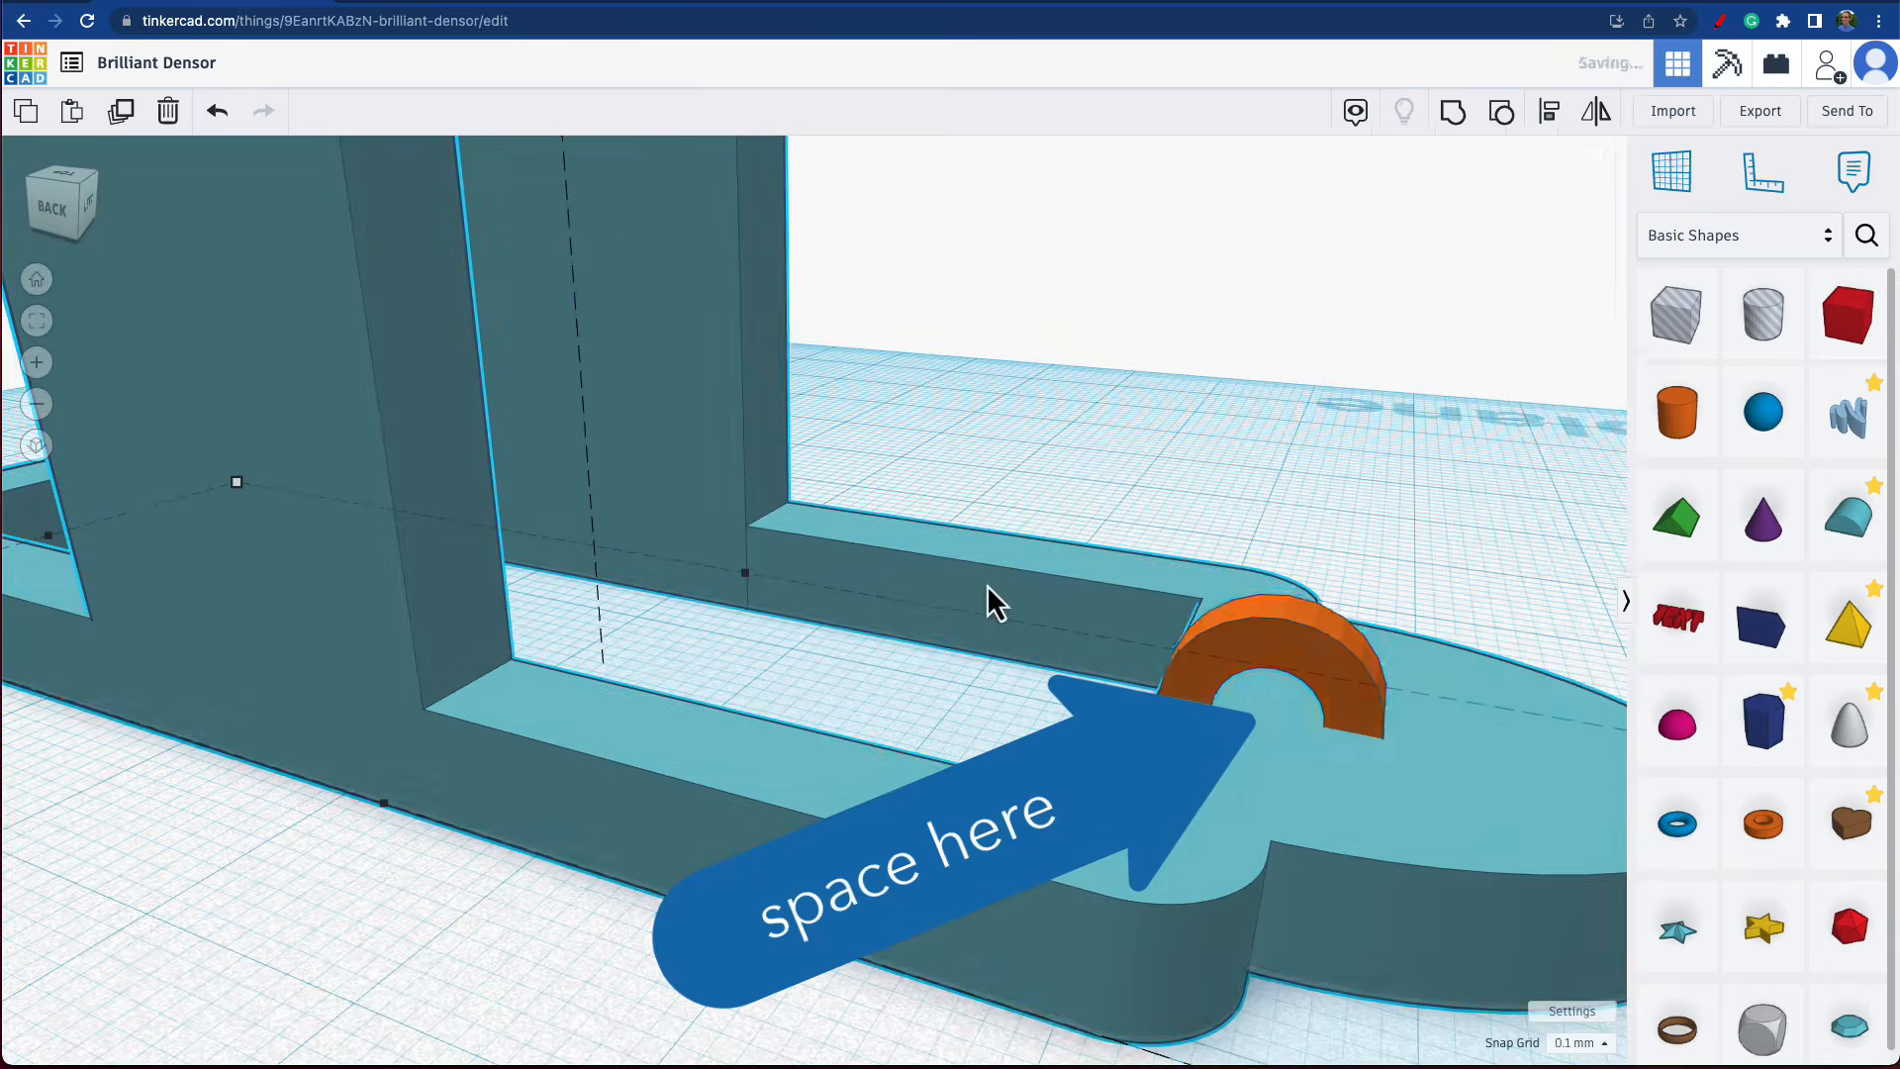
# Try stretching the tube upwards to a height of 13.6 mm, and undo the stretch.
pyautogui.click(992, 679)
pyautogui.click(1259, 643)
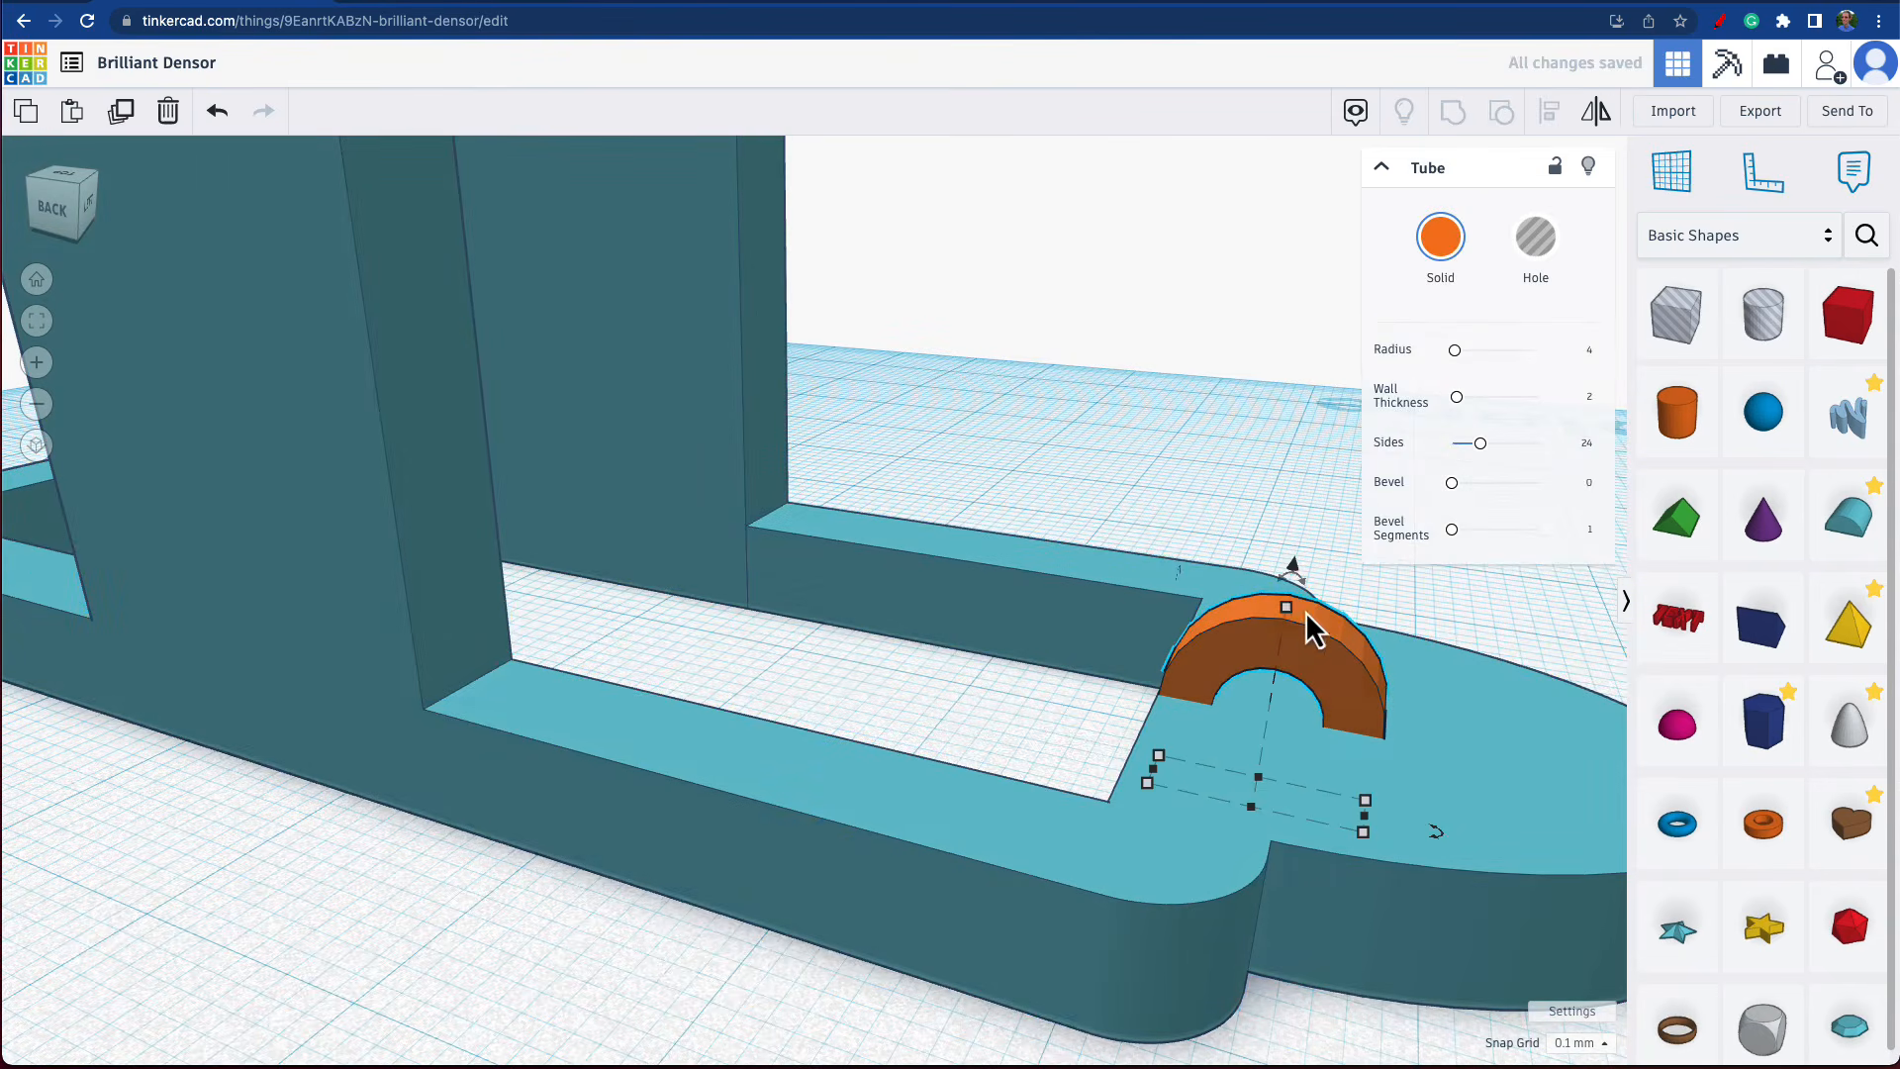
pyautogui.moveTo(1291, 608); pyautogui.dragTo(1316, 467)
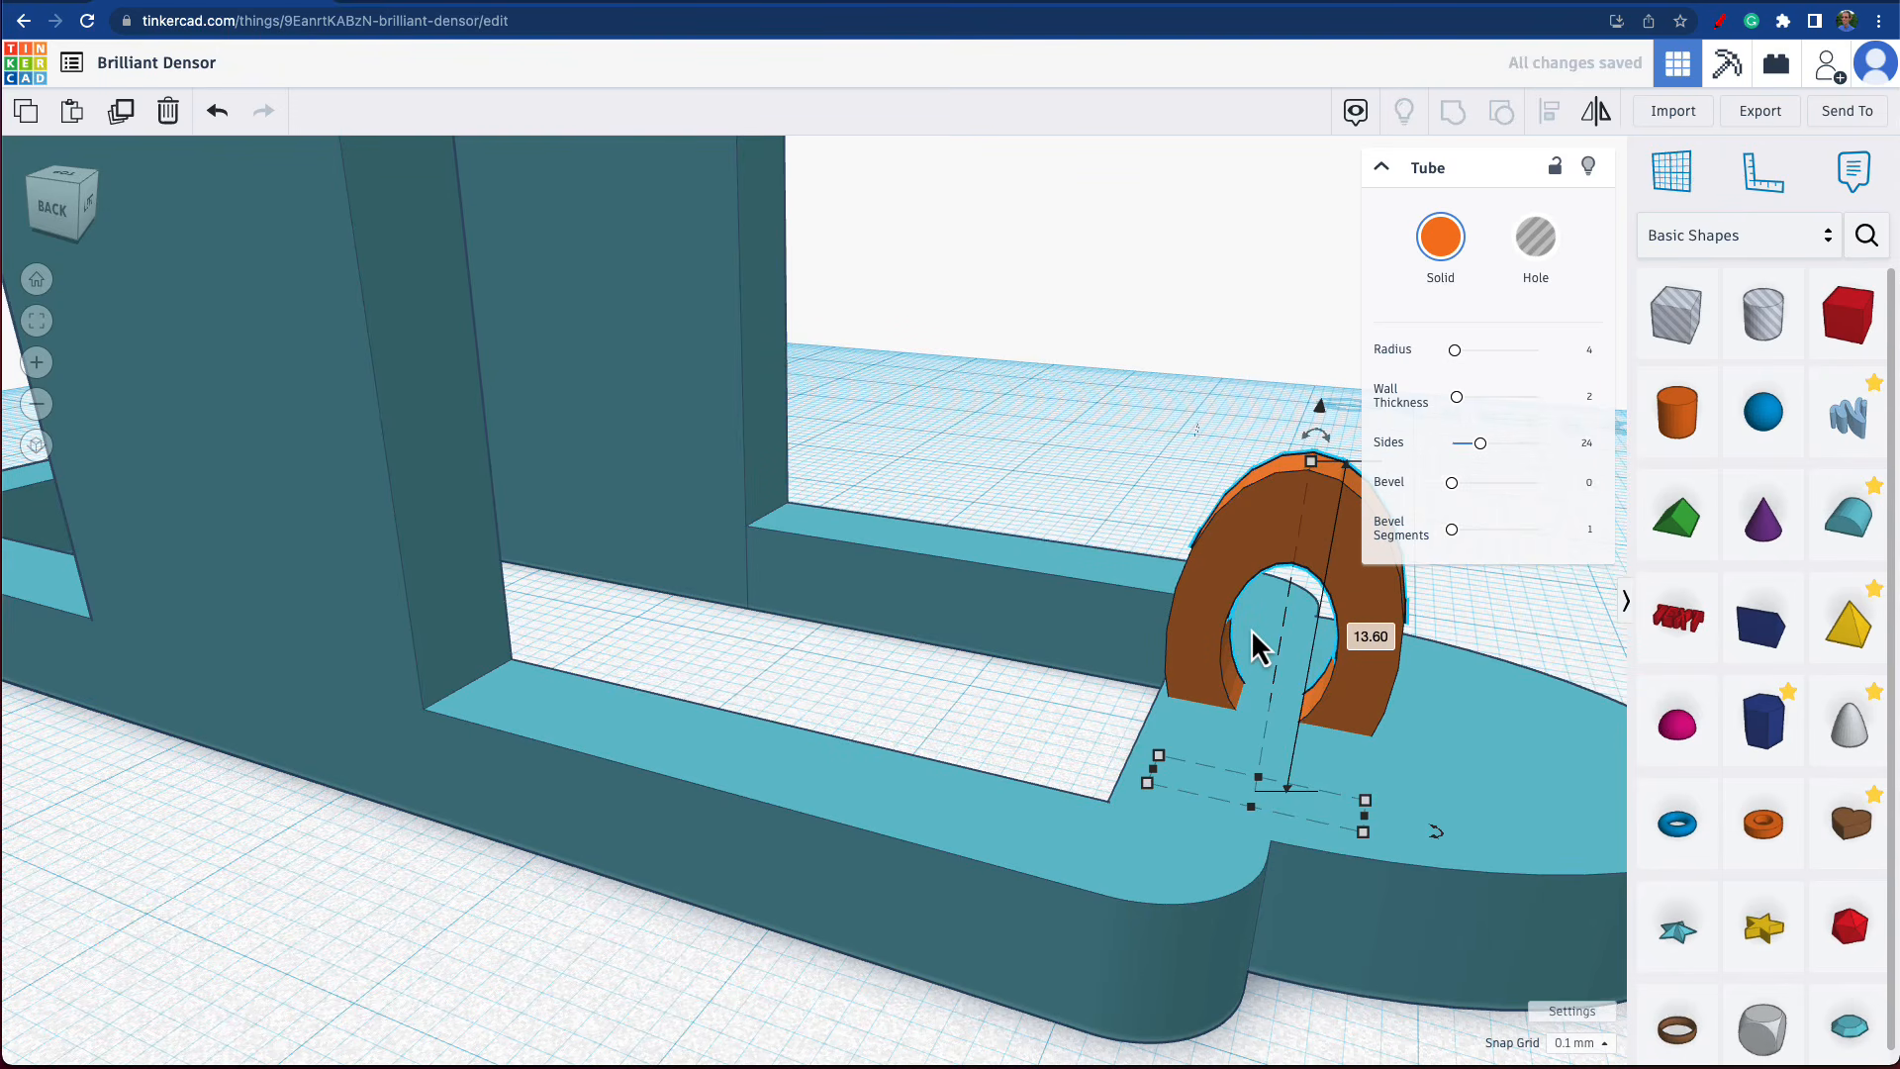
pyautogui.hotkey('ctrl', 'z')
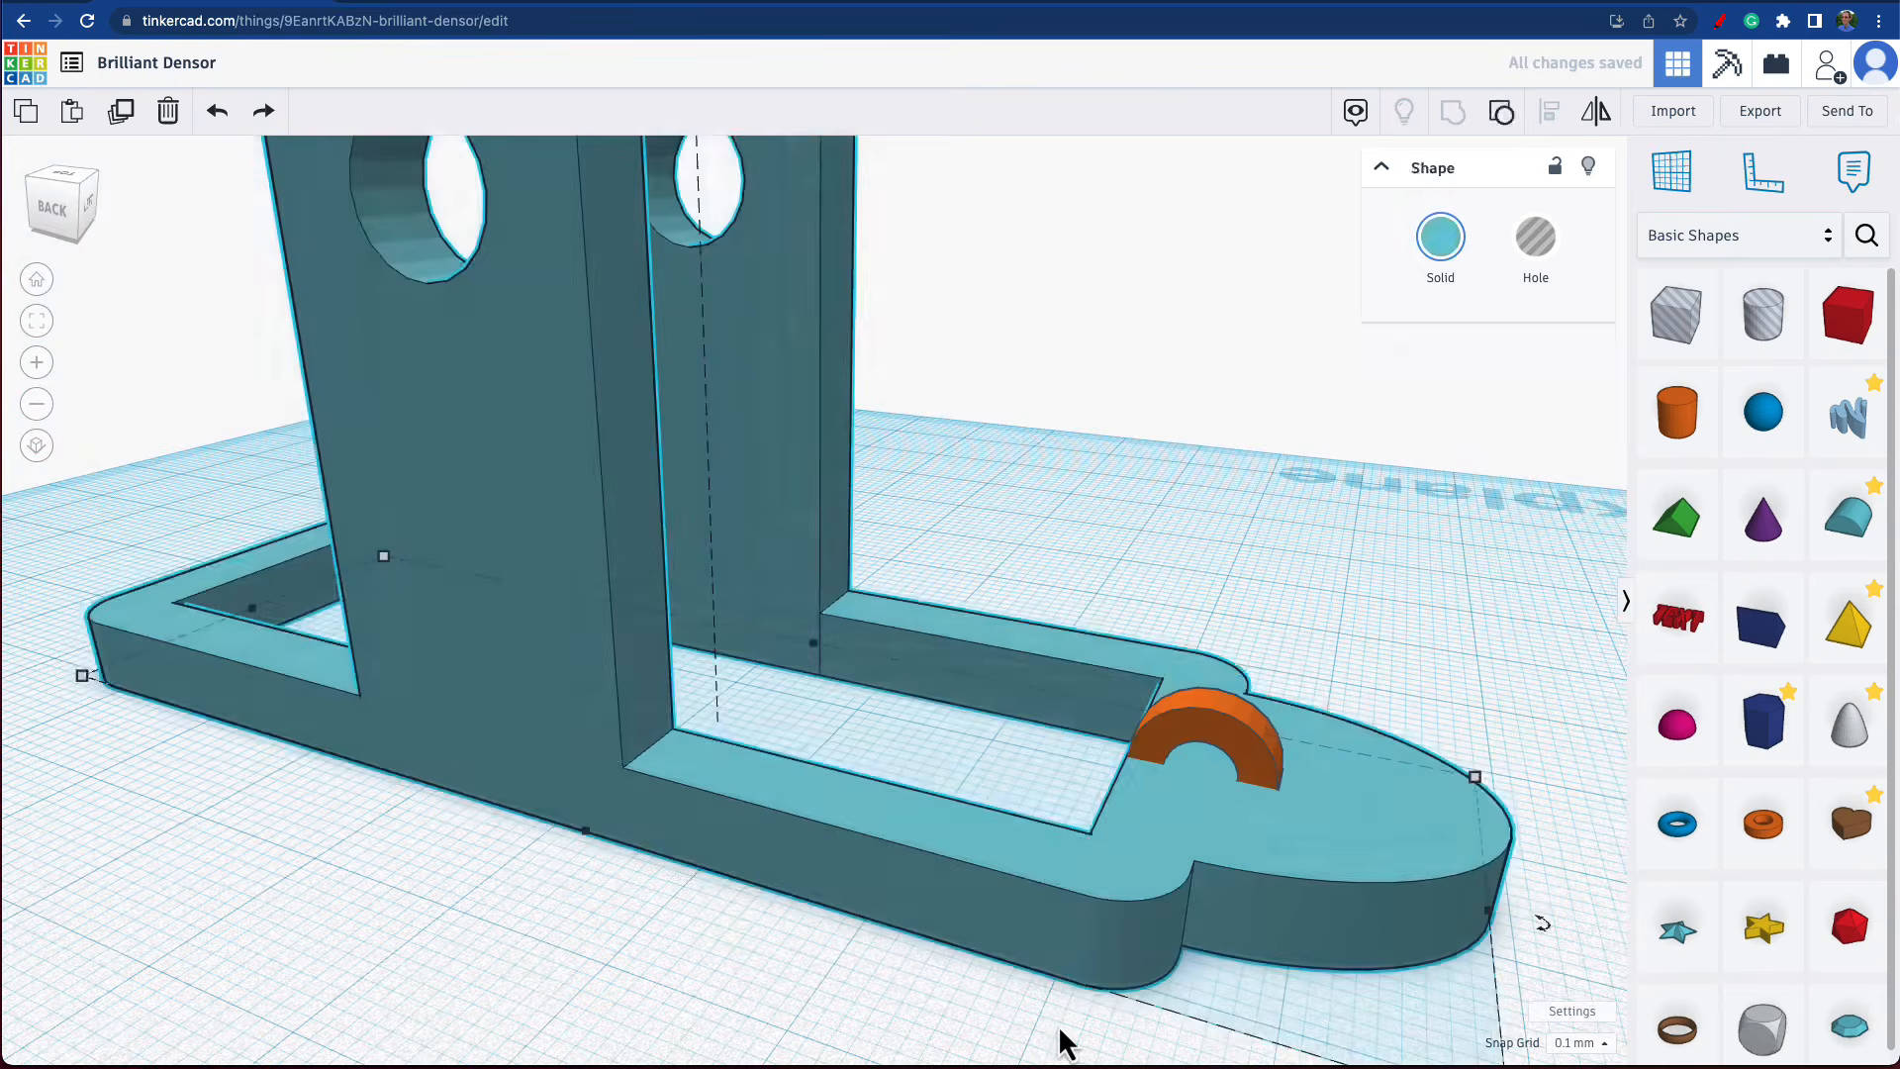
# Group the tube and the frame into a single solid shape.
pyautogui.click(1060, 1027)
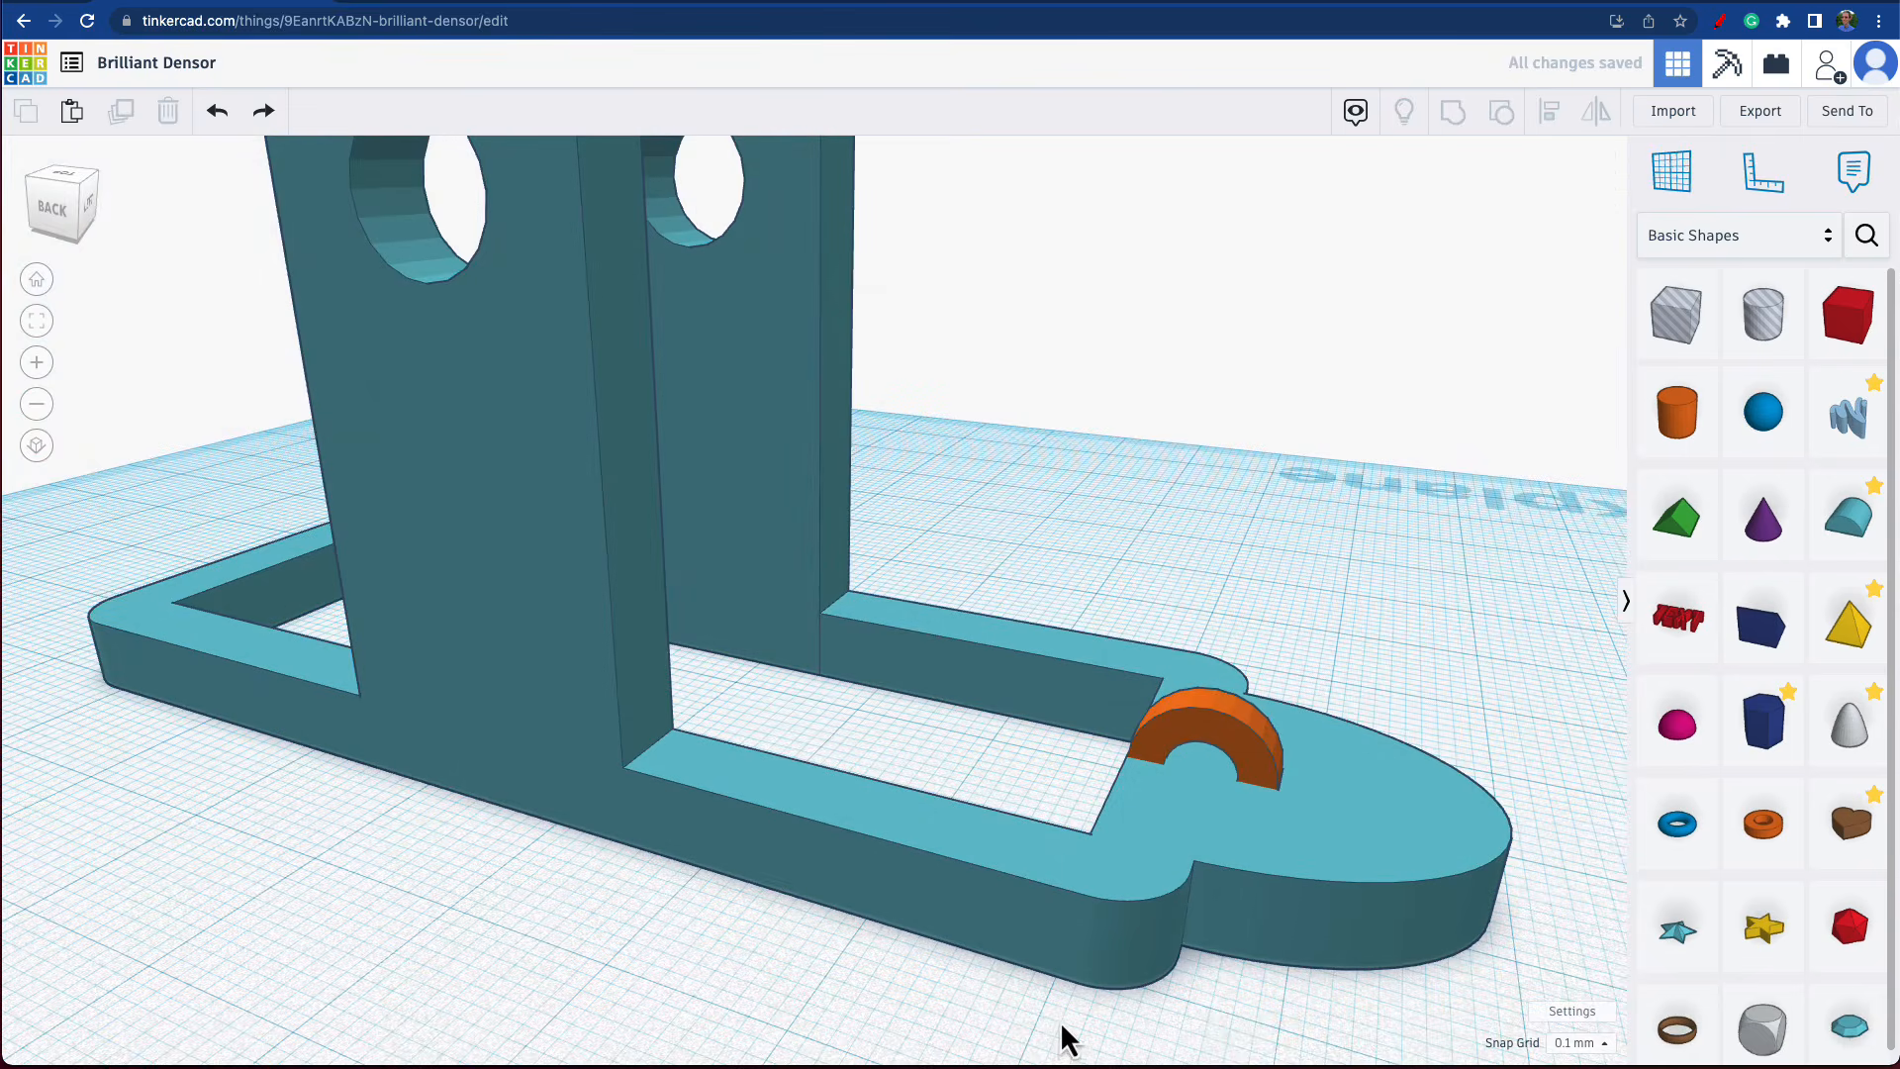
pyautogui.click(1219, 732)
pyautogui.scroll(5, 1257, 756)
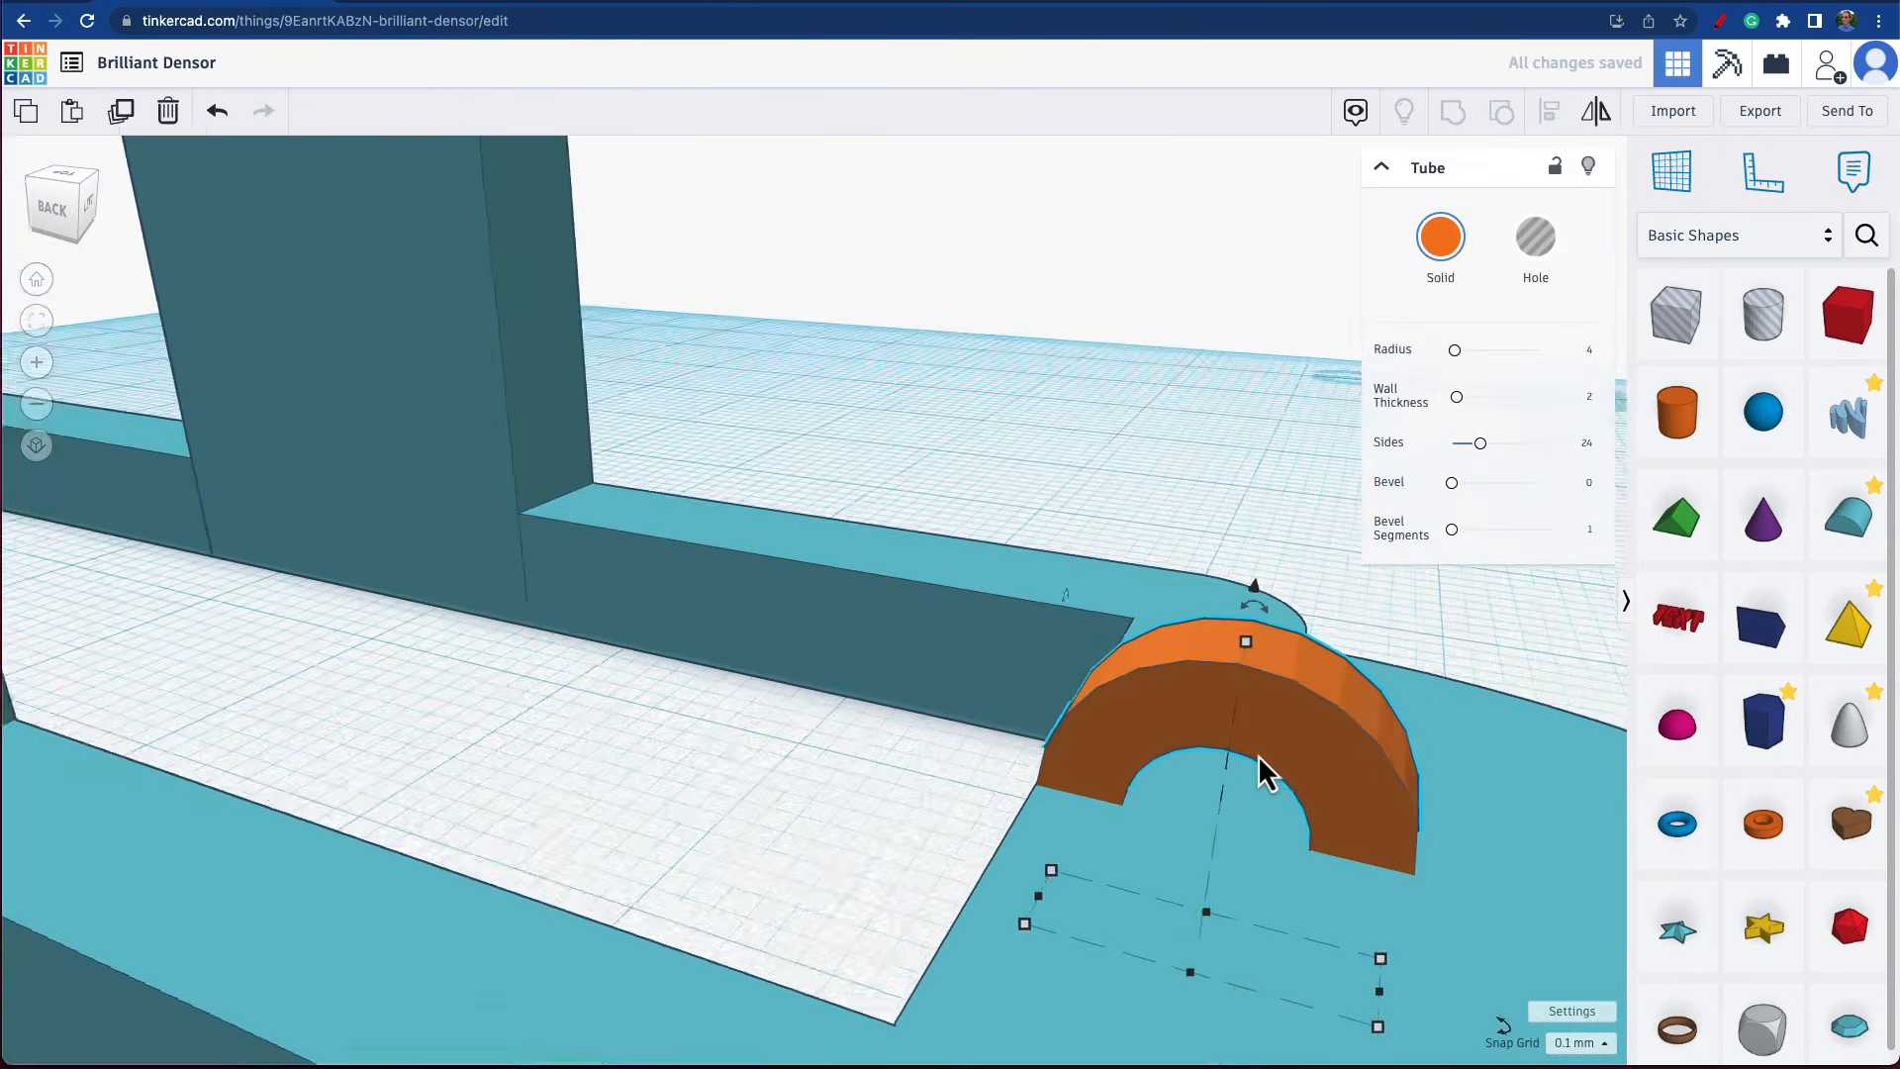
pyautogui.scroll(-2, 1257, 764)
pyautogui.moveTo(995, 508); pyautogui.dragTo(1419, 900)
pyautogui.click(1453, 111)
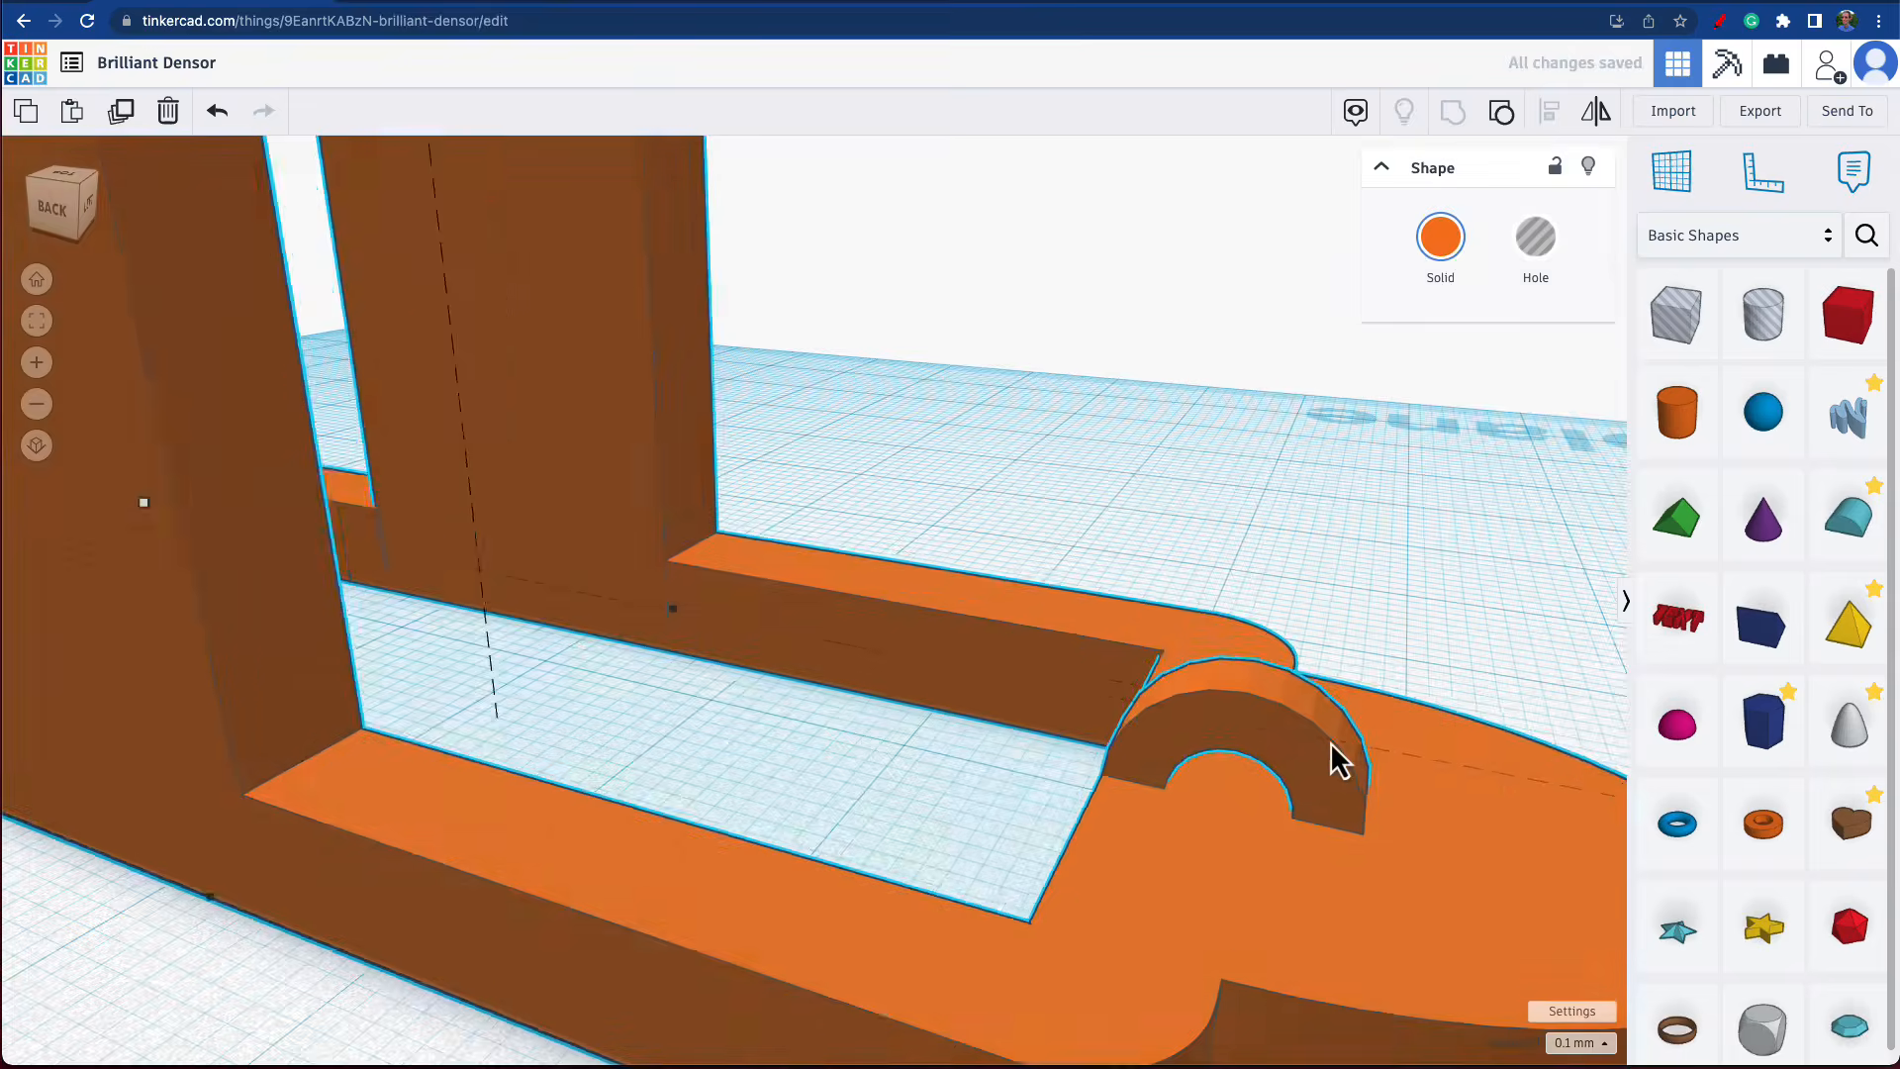
pyautogui.scroll(-5, 1332, 758)
pyautogui.scroll(-3, 1327, 746)
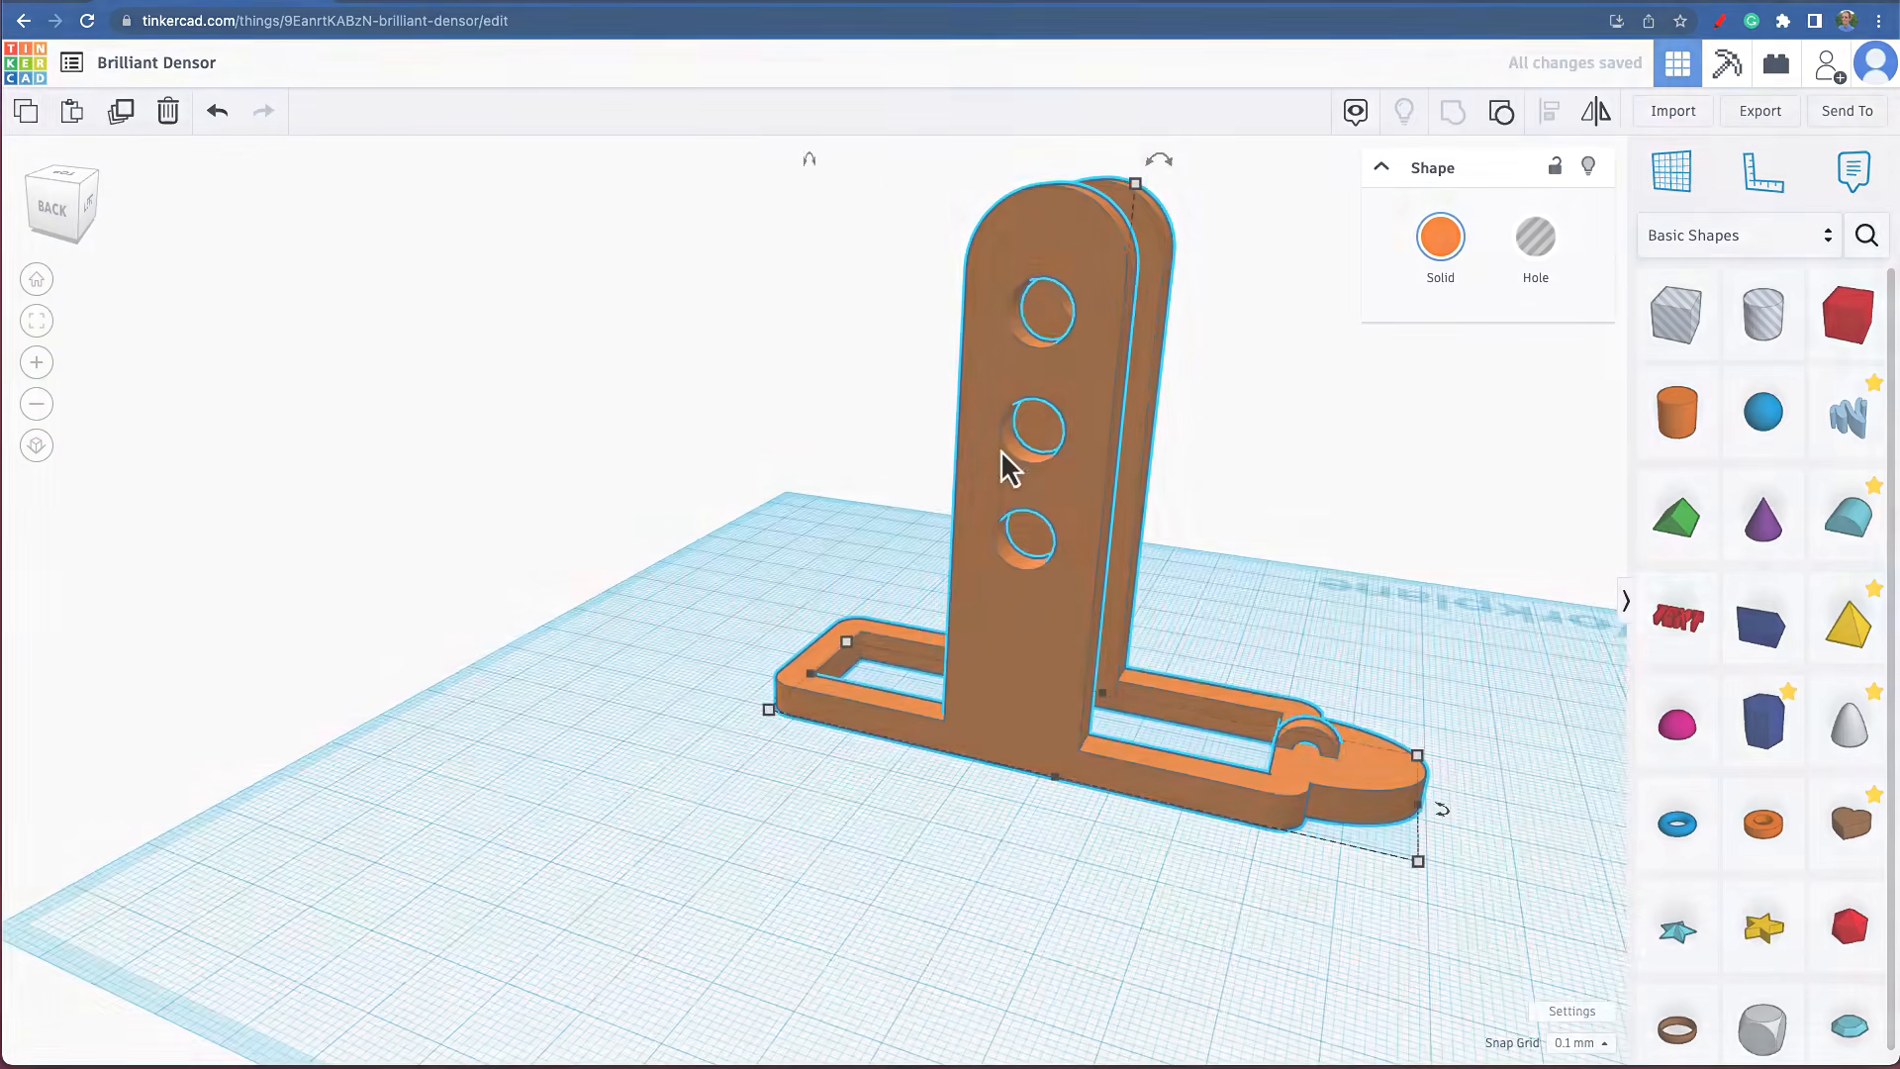